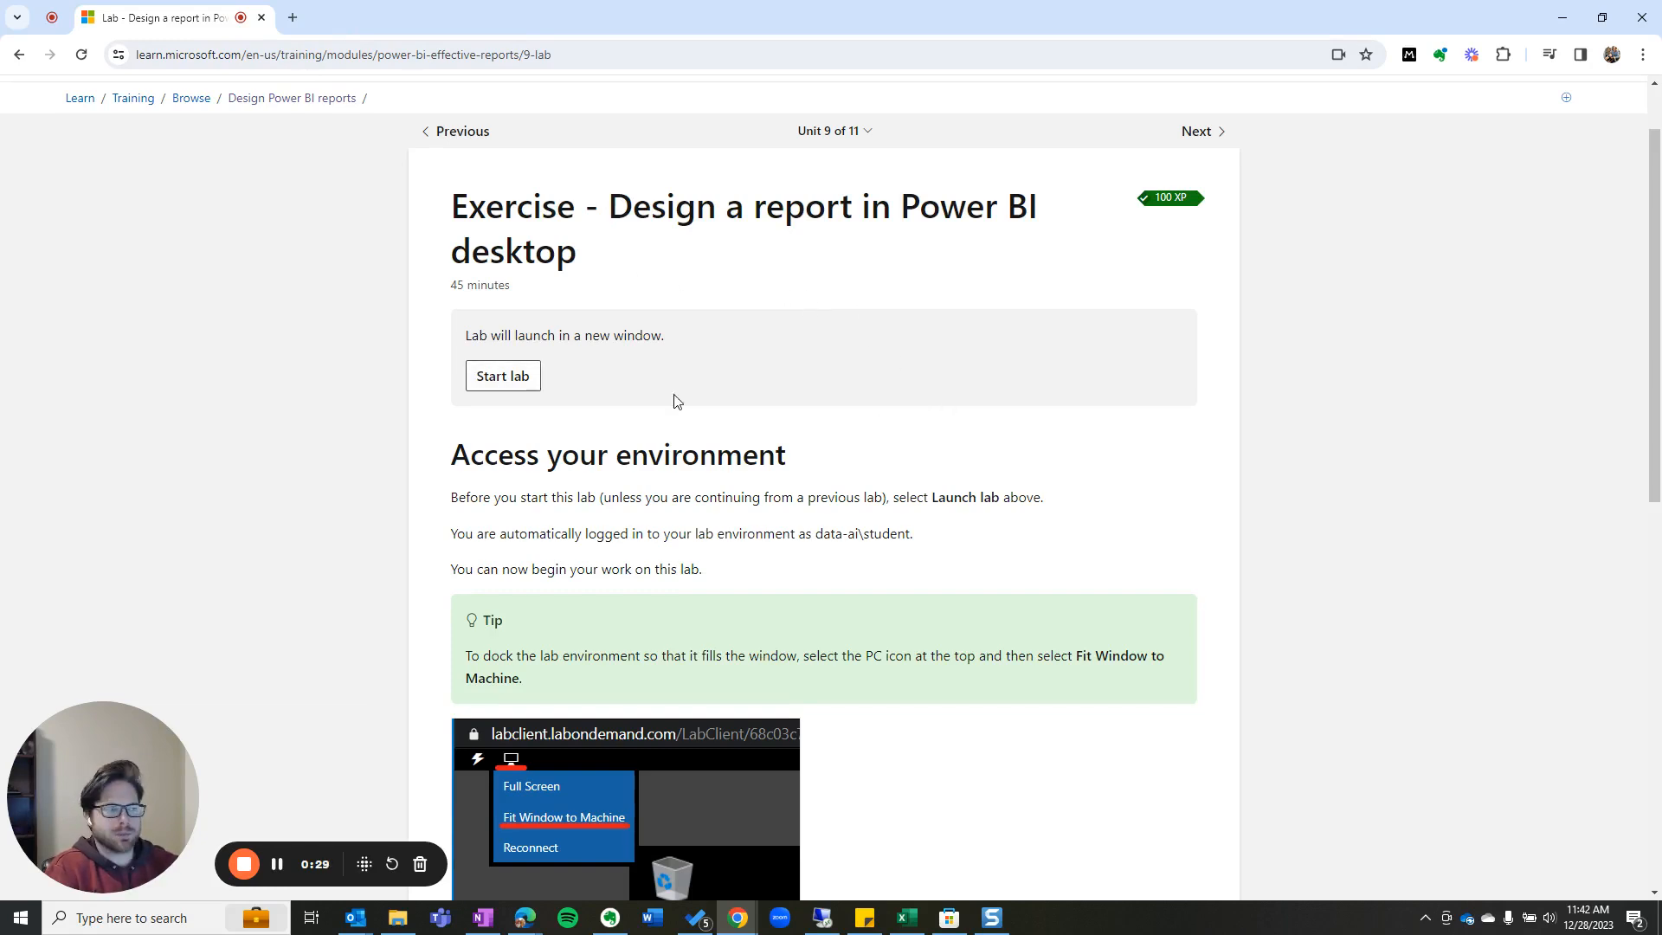
Step: Restore the lab window from its maximized state and enlarge it to cover most of the screen
left_click_drag(1661, 86, 1130, 69)
double_click(1131, 69)
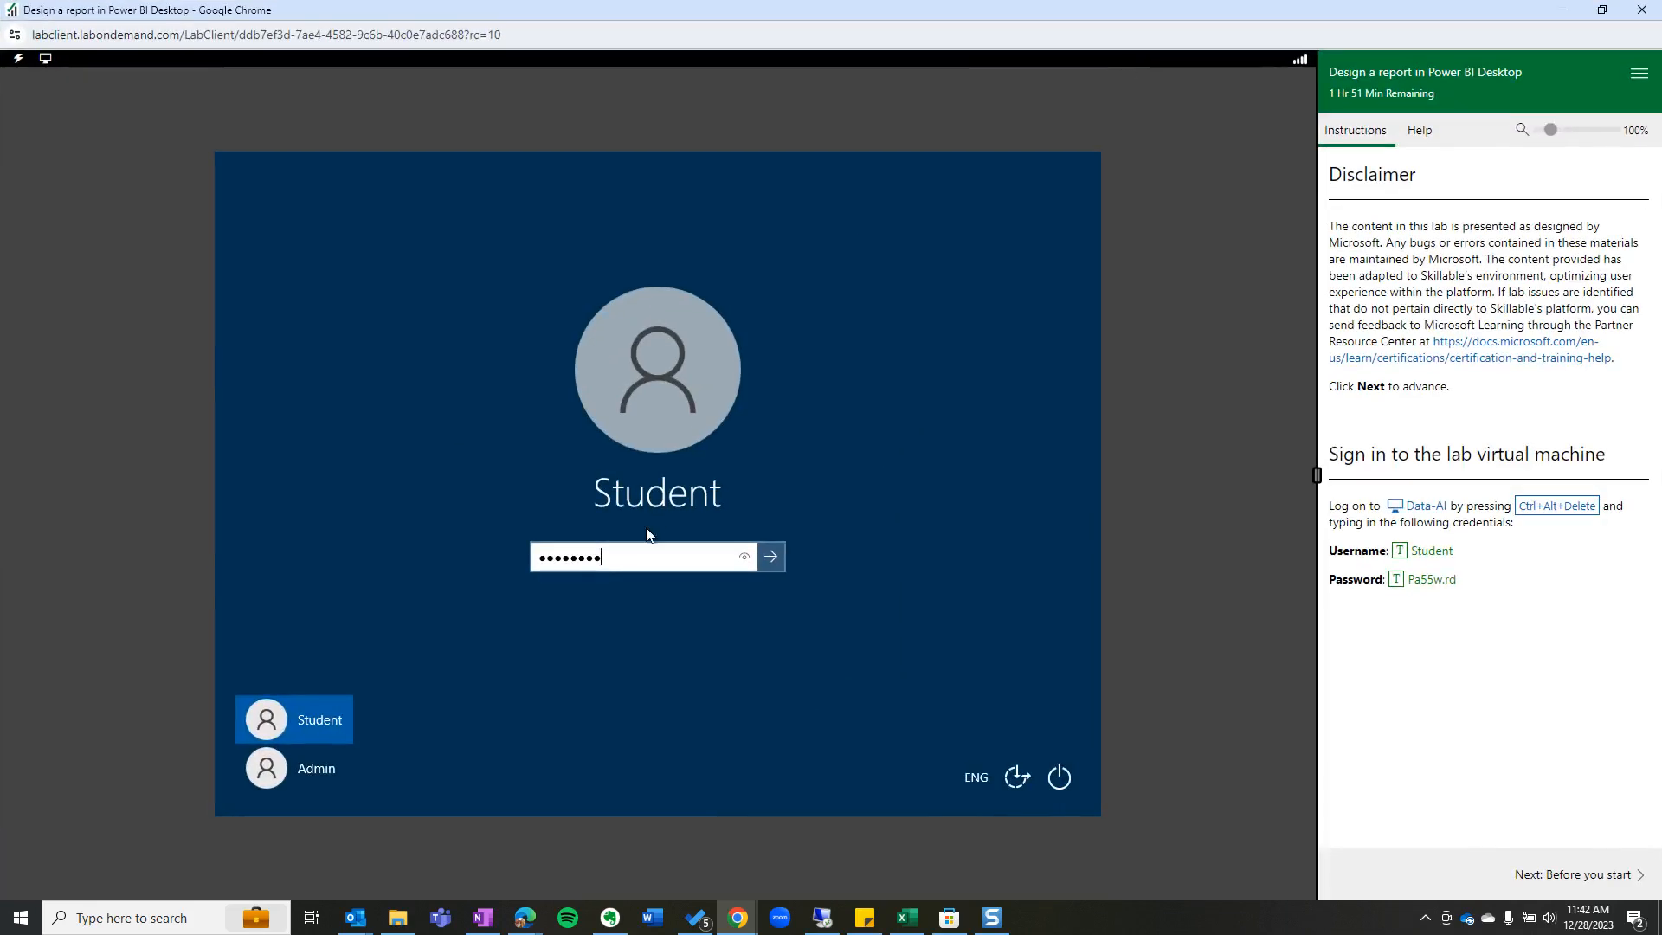
left_click_drag(700, 16, 860, 79)
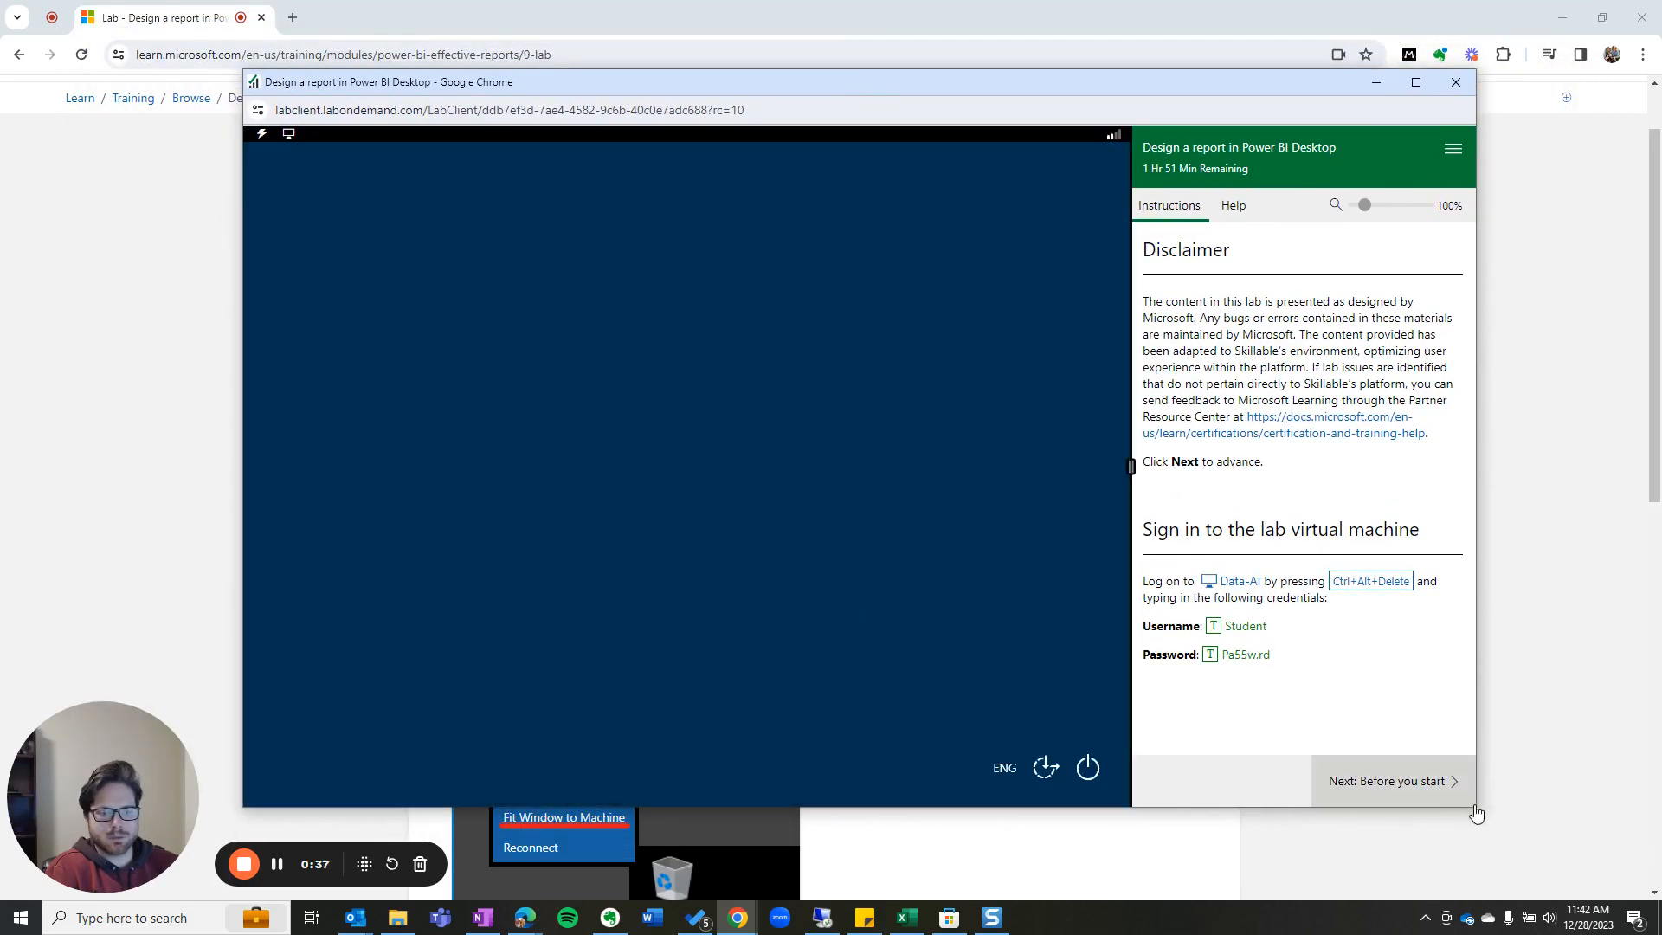
left_click_drag(1476, 818, 1652, 804)
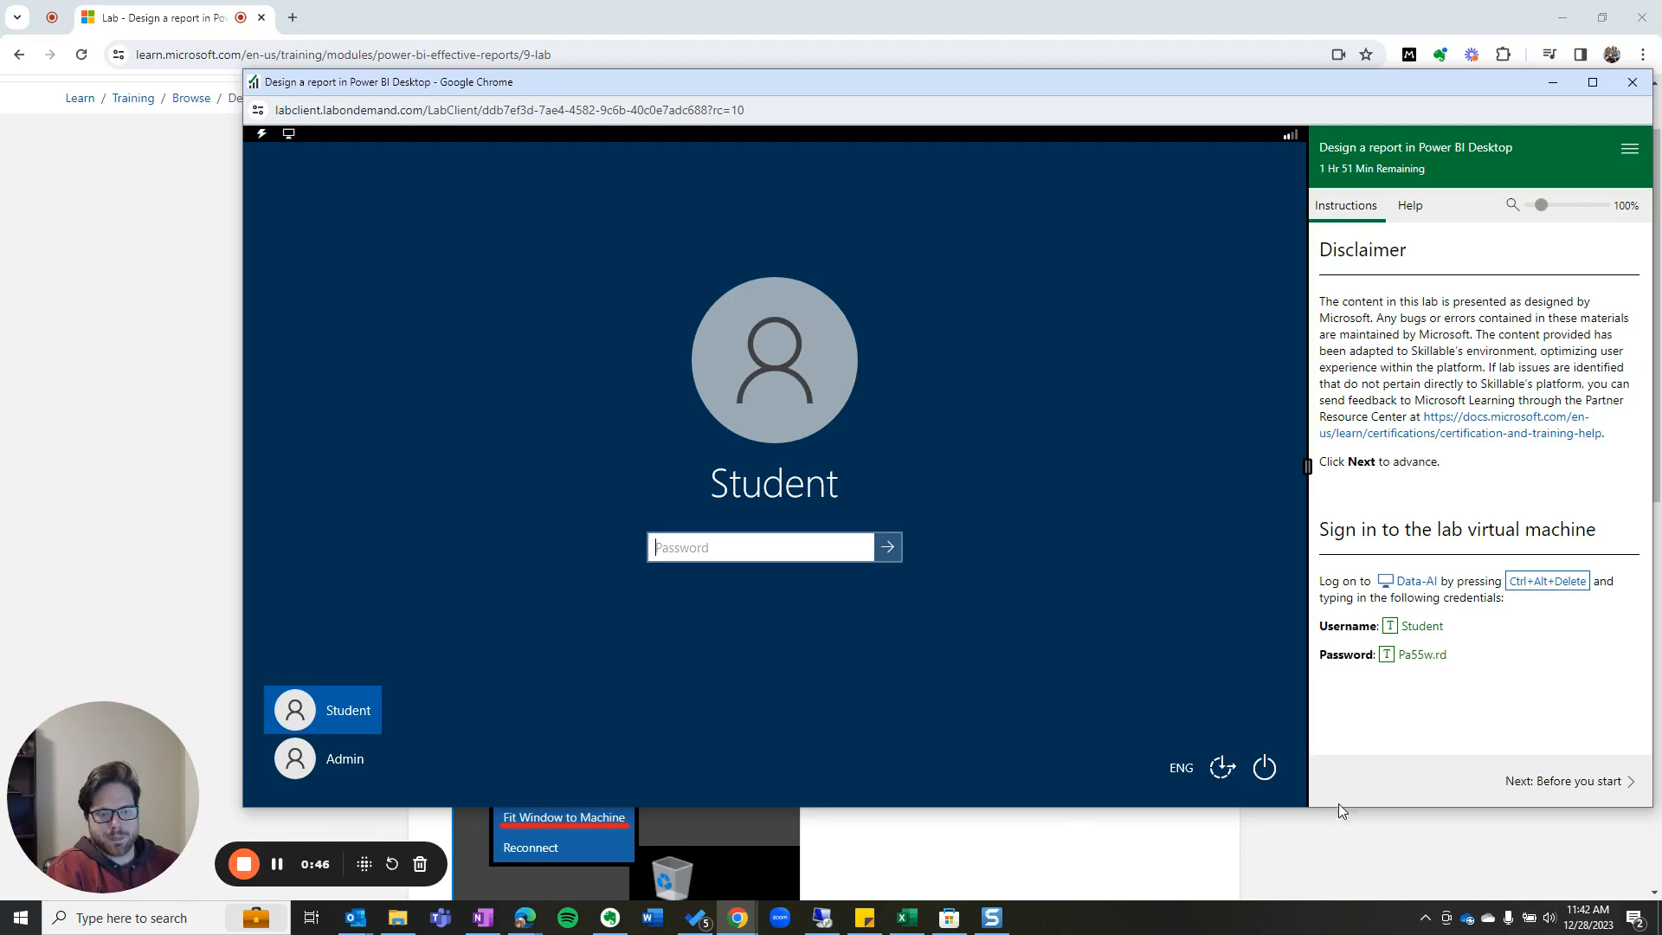
left_click_drag(1338, 809, 1343, 887)
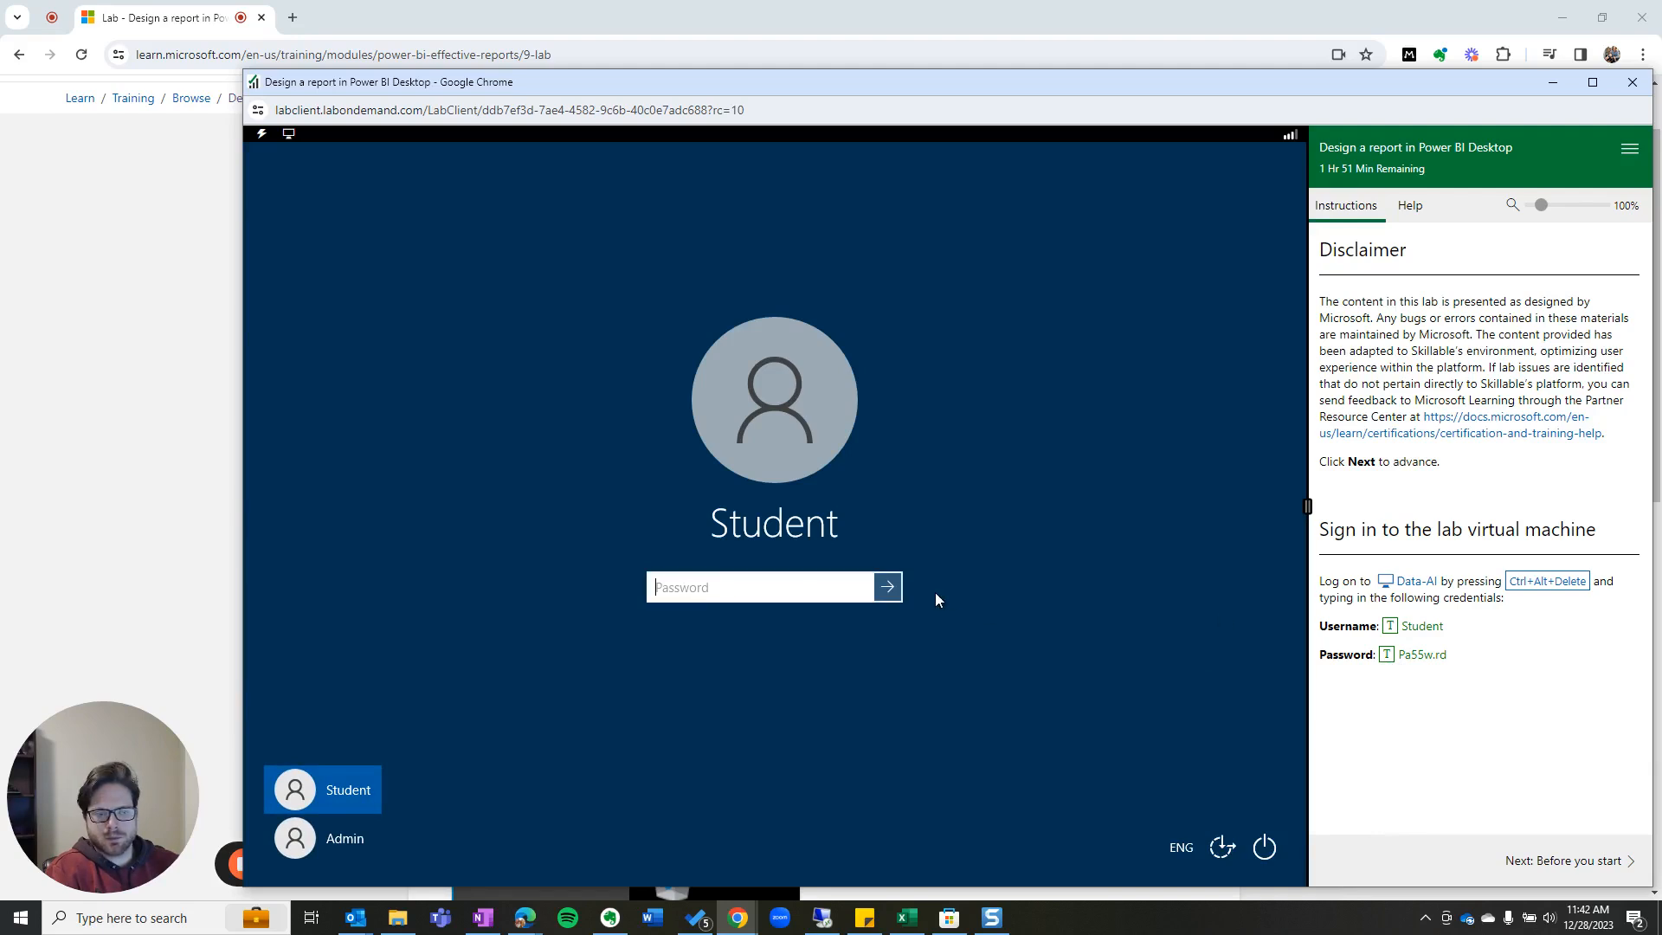
Step: Enter the account password supplied in the lab instructions and sign in to the virtual machine as Student
left_click(1386, 658)
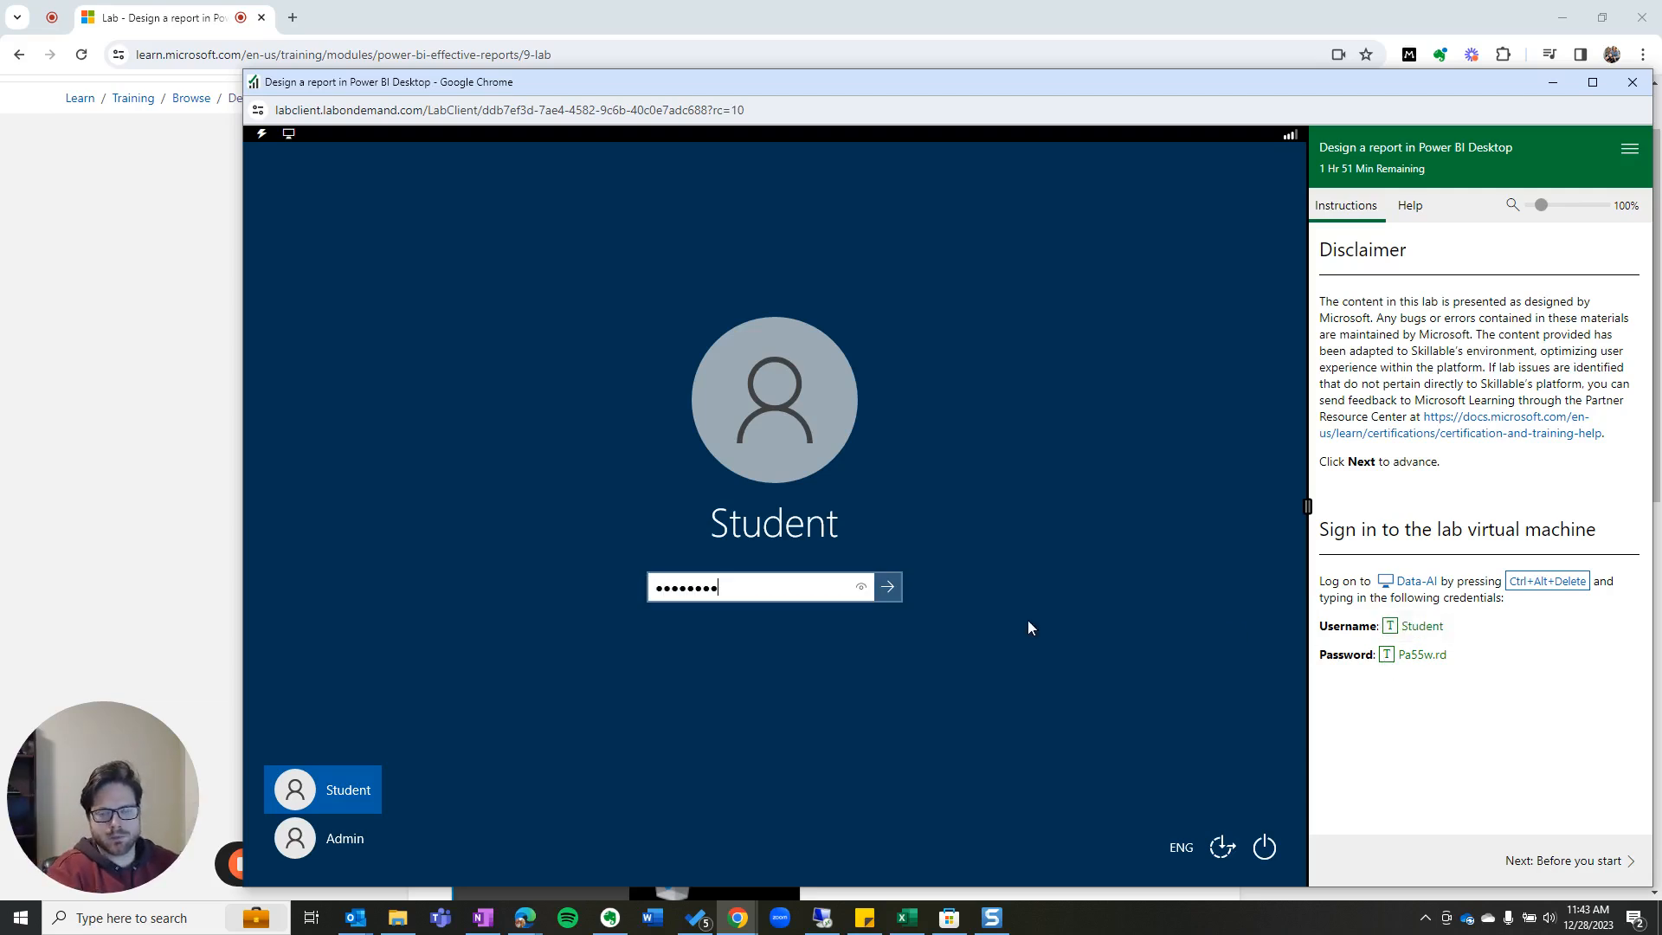
left_click(888, 588)
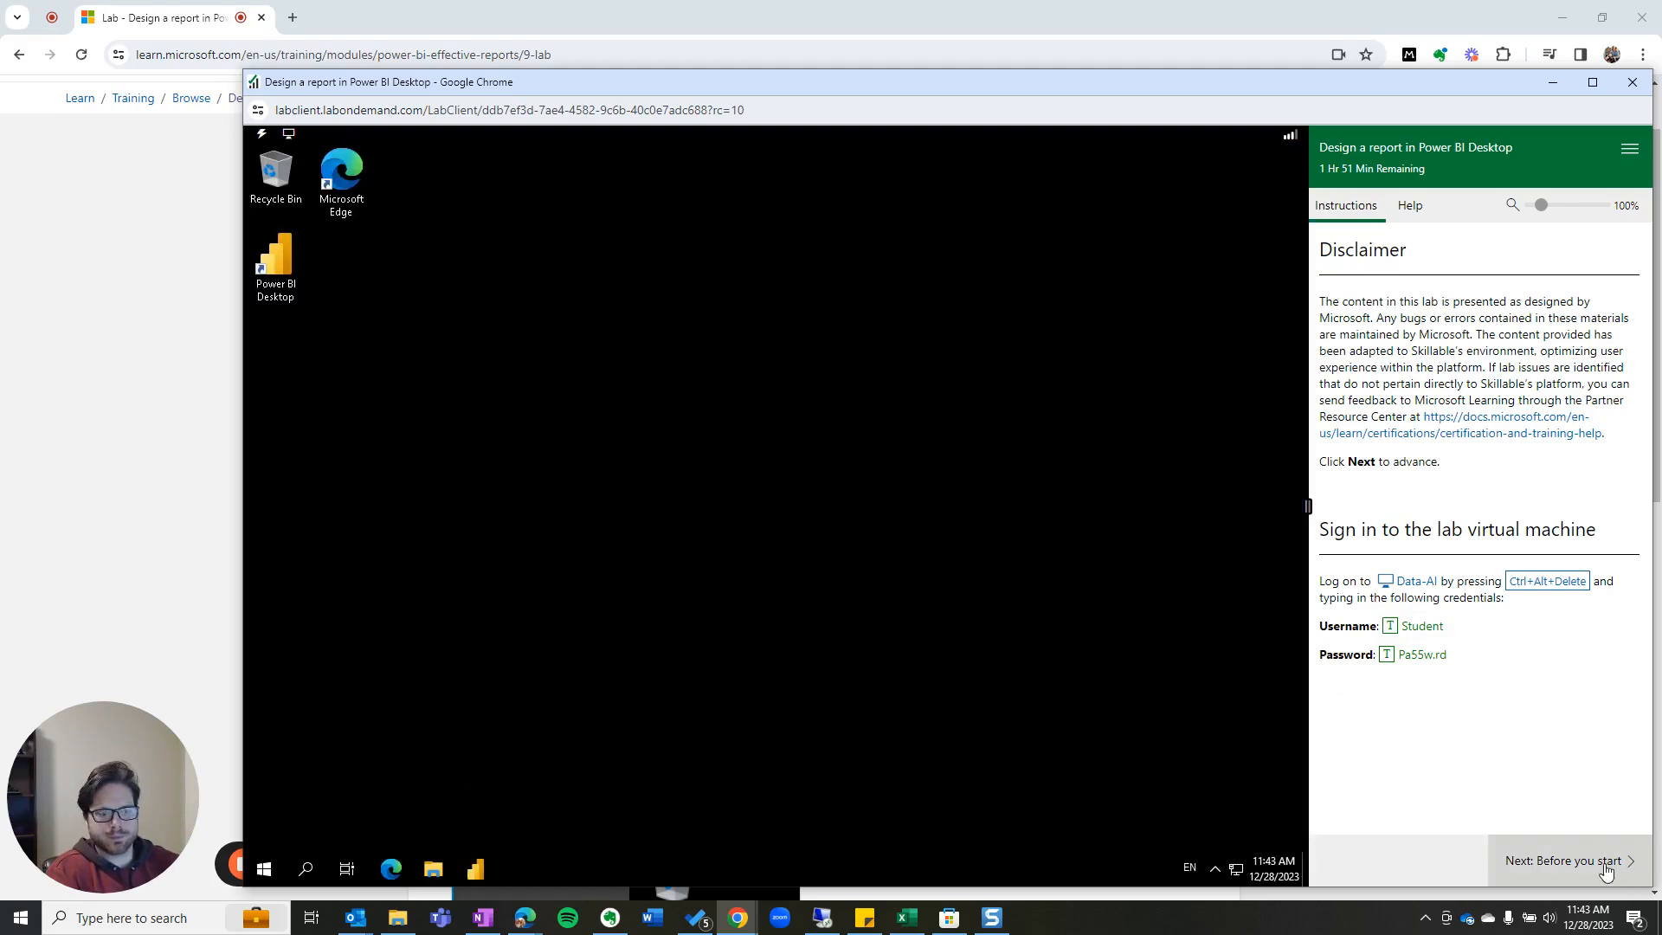
Step: Advance to the Before you start instructions, download the lab files to the D:\ drive, and read the notes
left_click(1601, 861)
left_click(1415, 405)
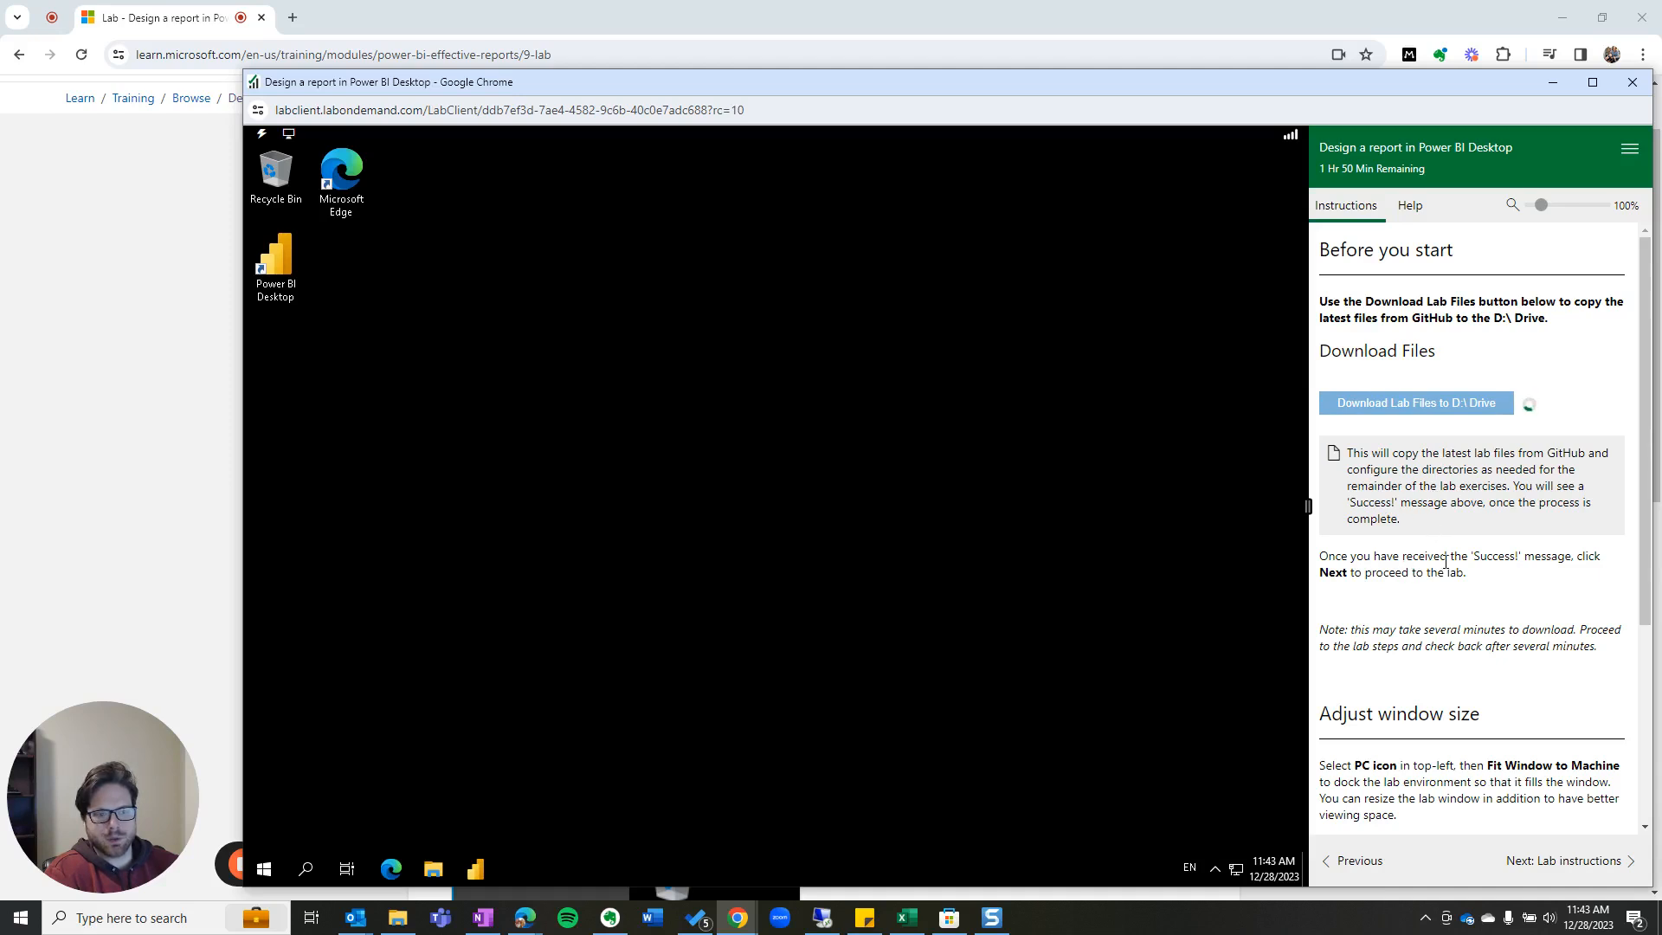
left_click_drag(1335, 558, 1506, 593)
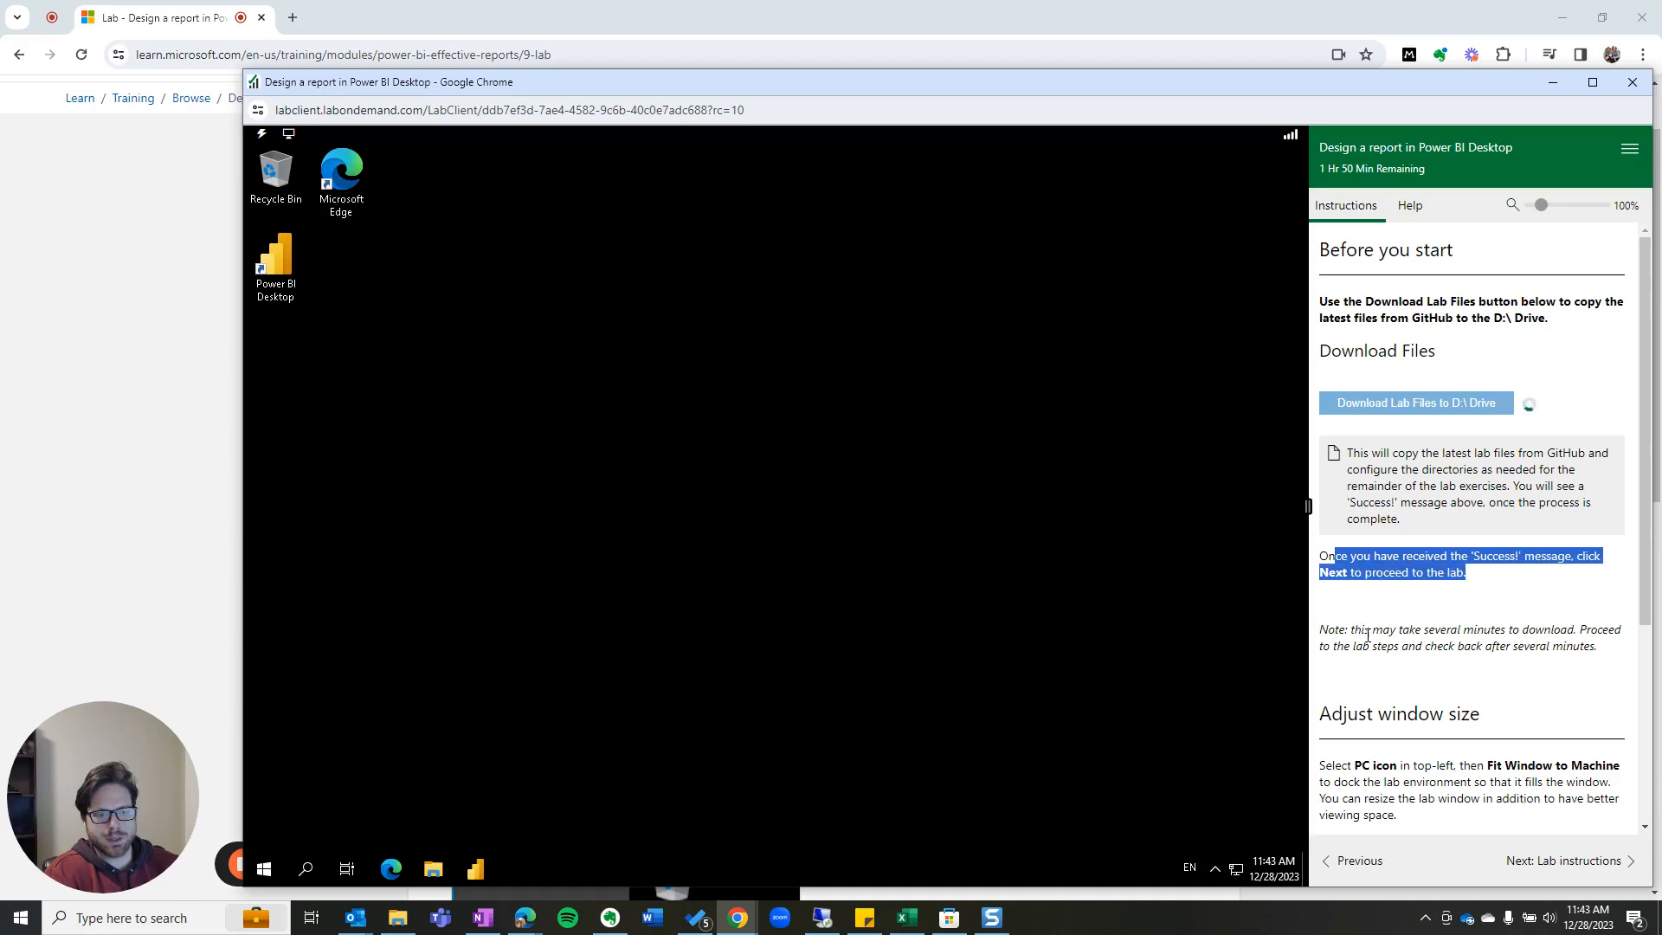
scroll(1367, 636, "down", 2)
scroll(1526, 355, "up", 1)
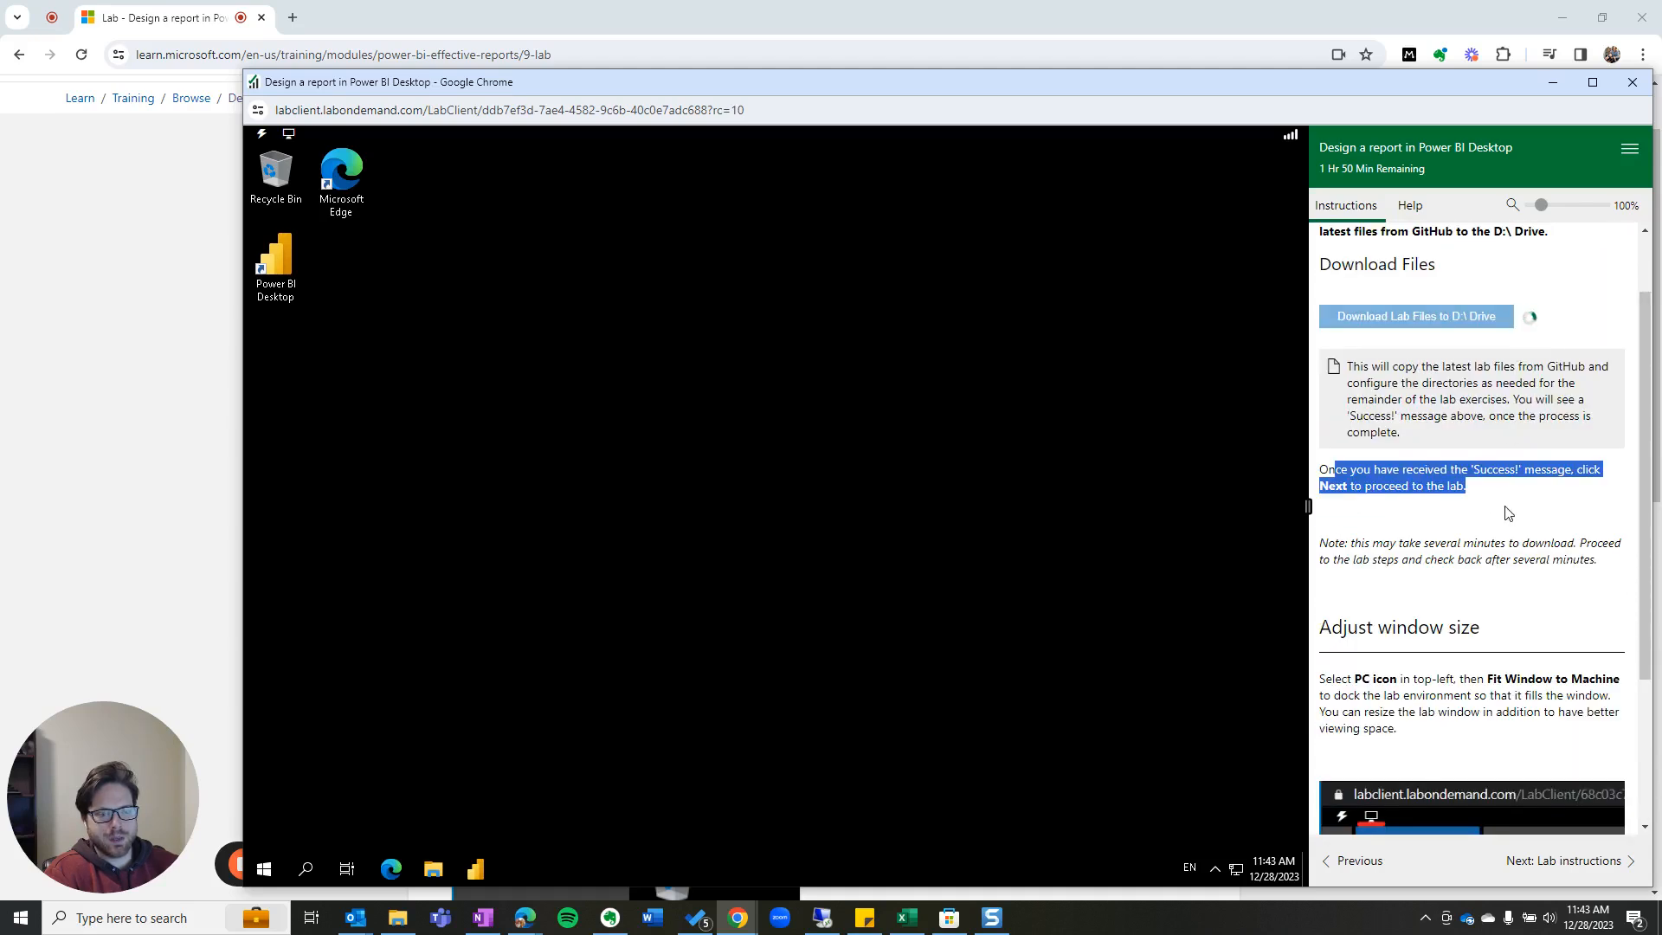
scroll(1506, 512, "down", 2)
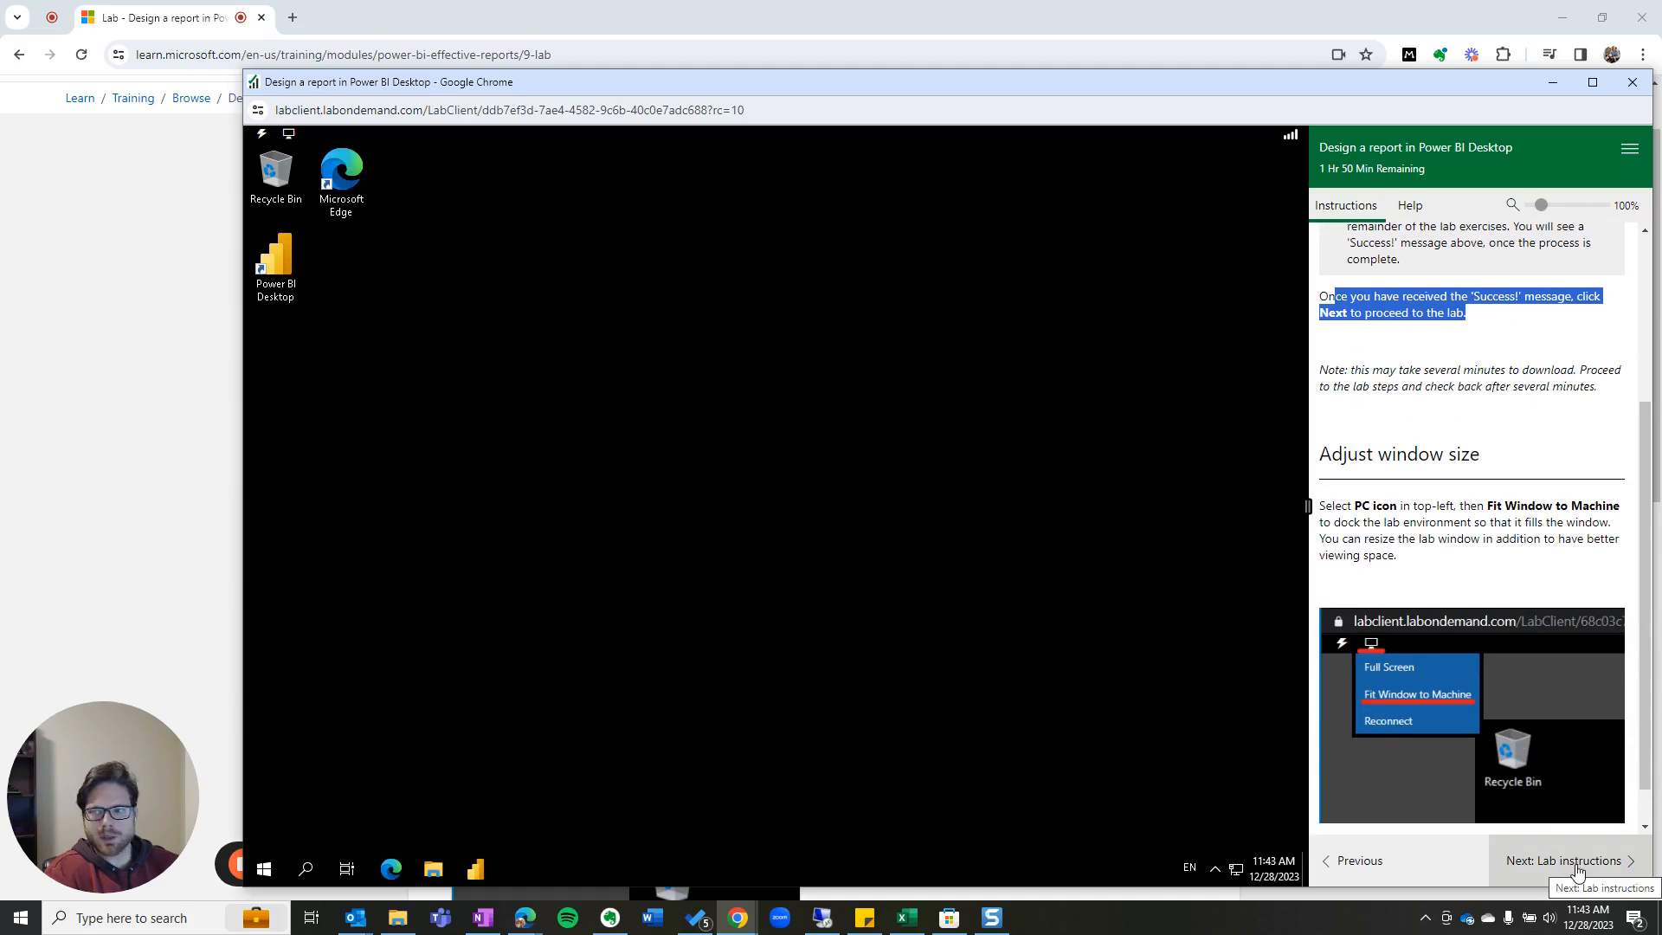
Step: Fit the lab window to the machine and check the lab file download status
left_click(288, 133)
left_click(325, 185)
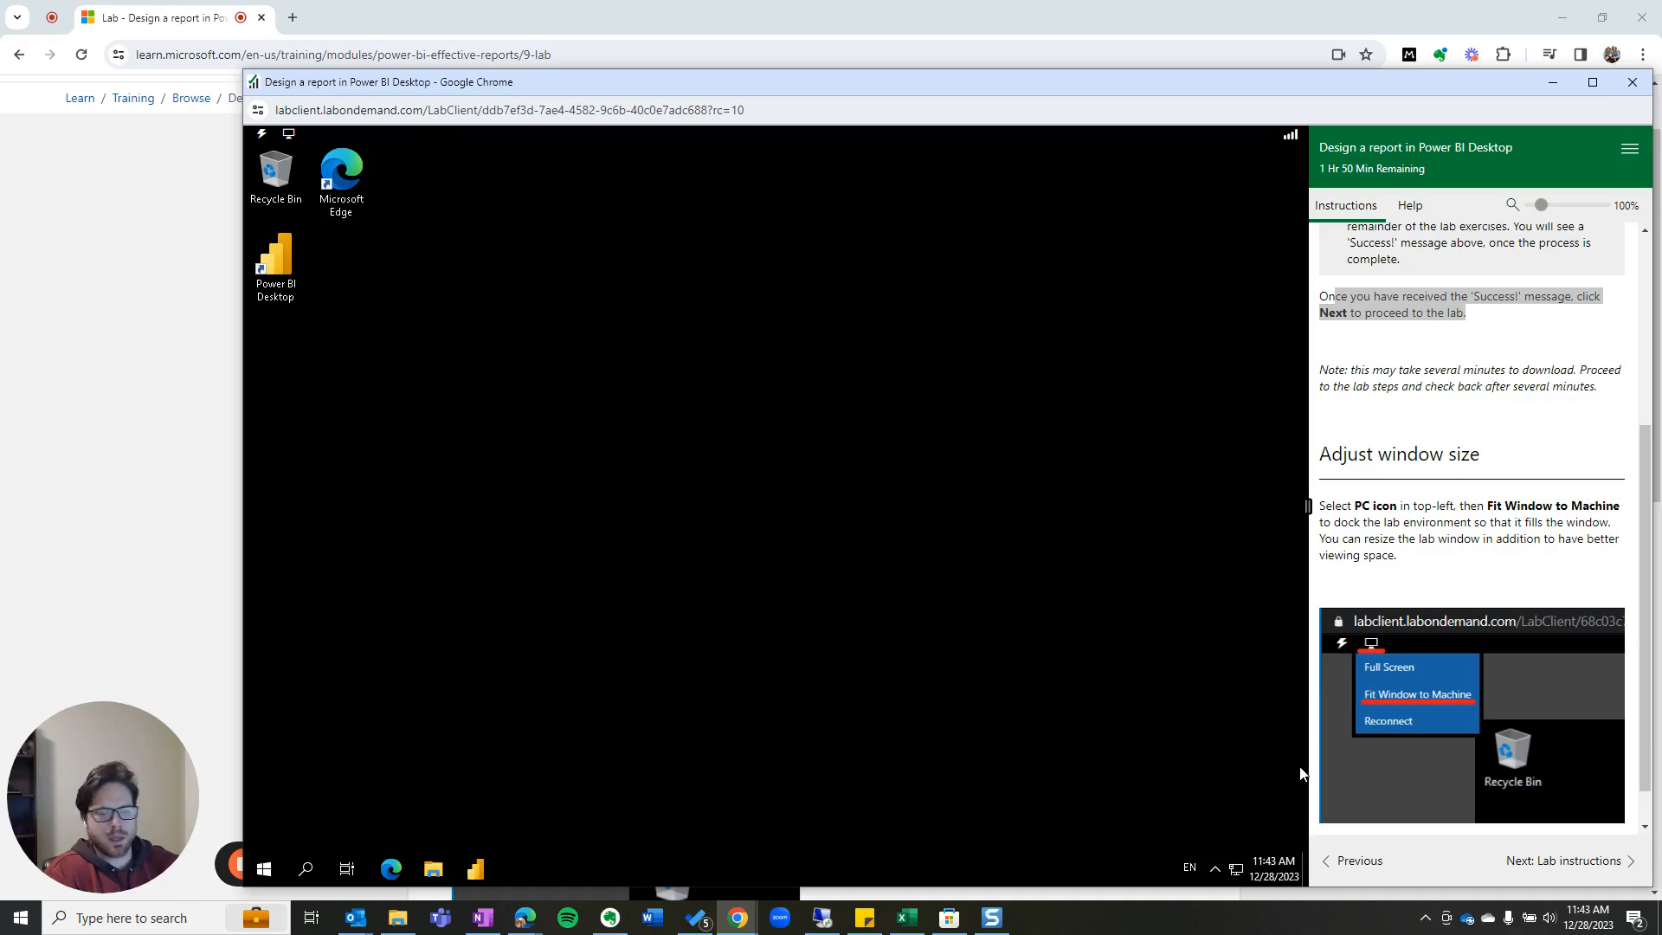
scroll(1447, 419, "up", 4)
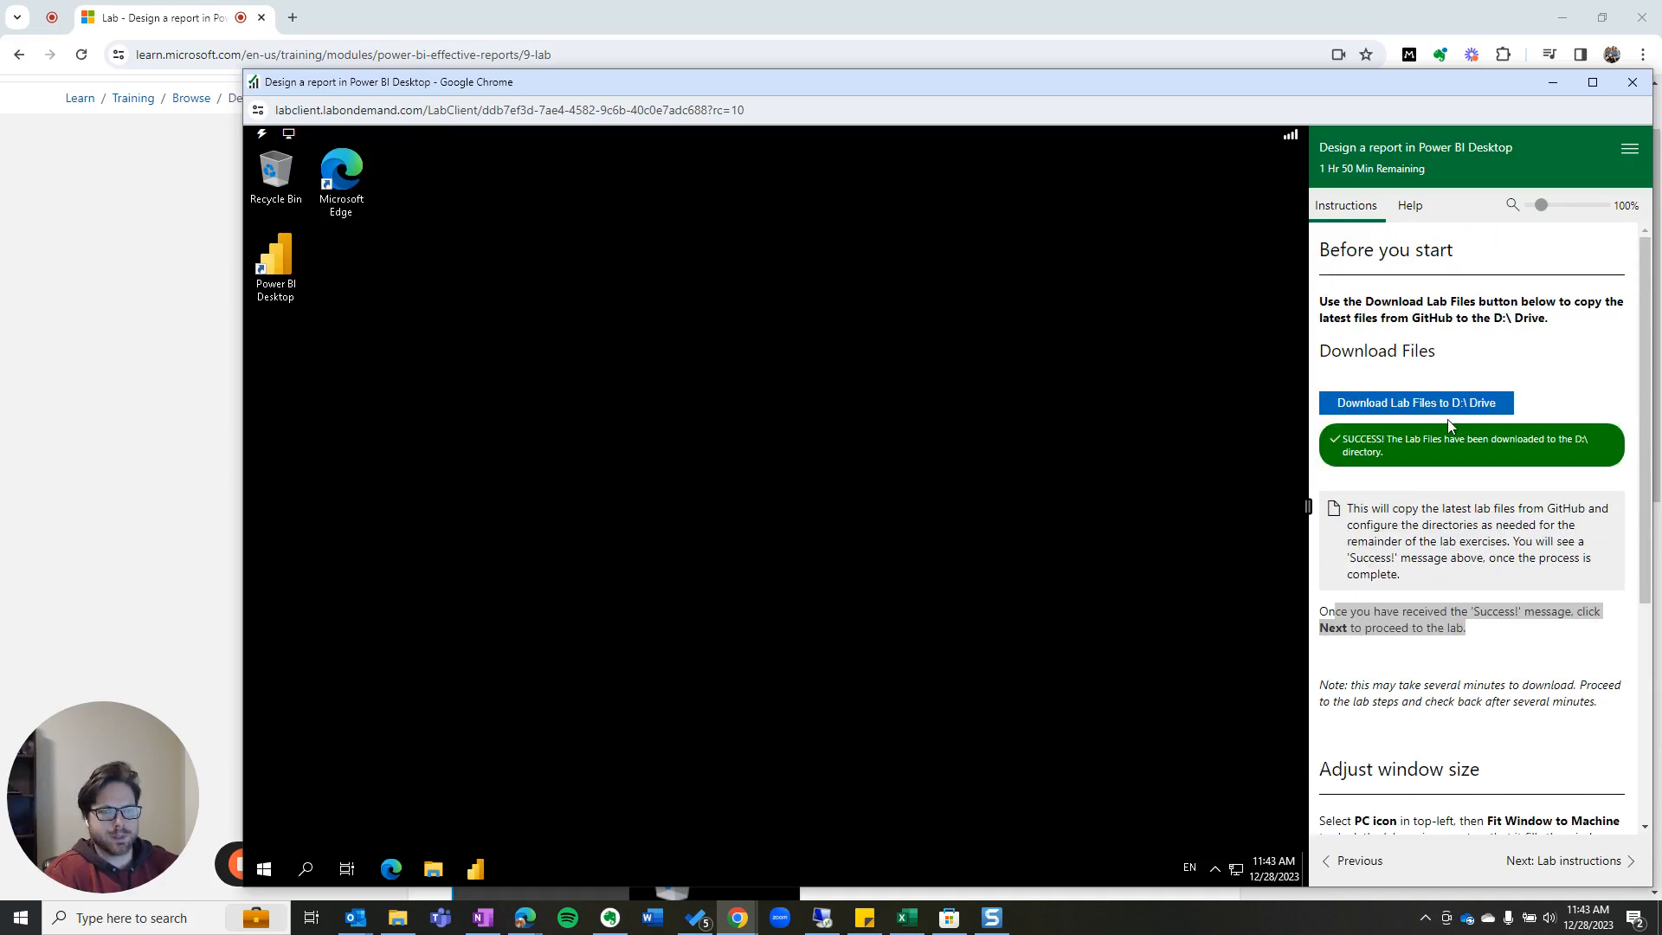
scroll(1454, 536, "down", 4)
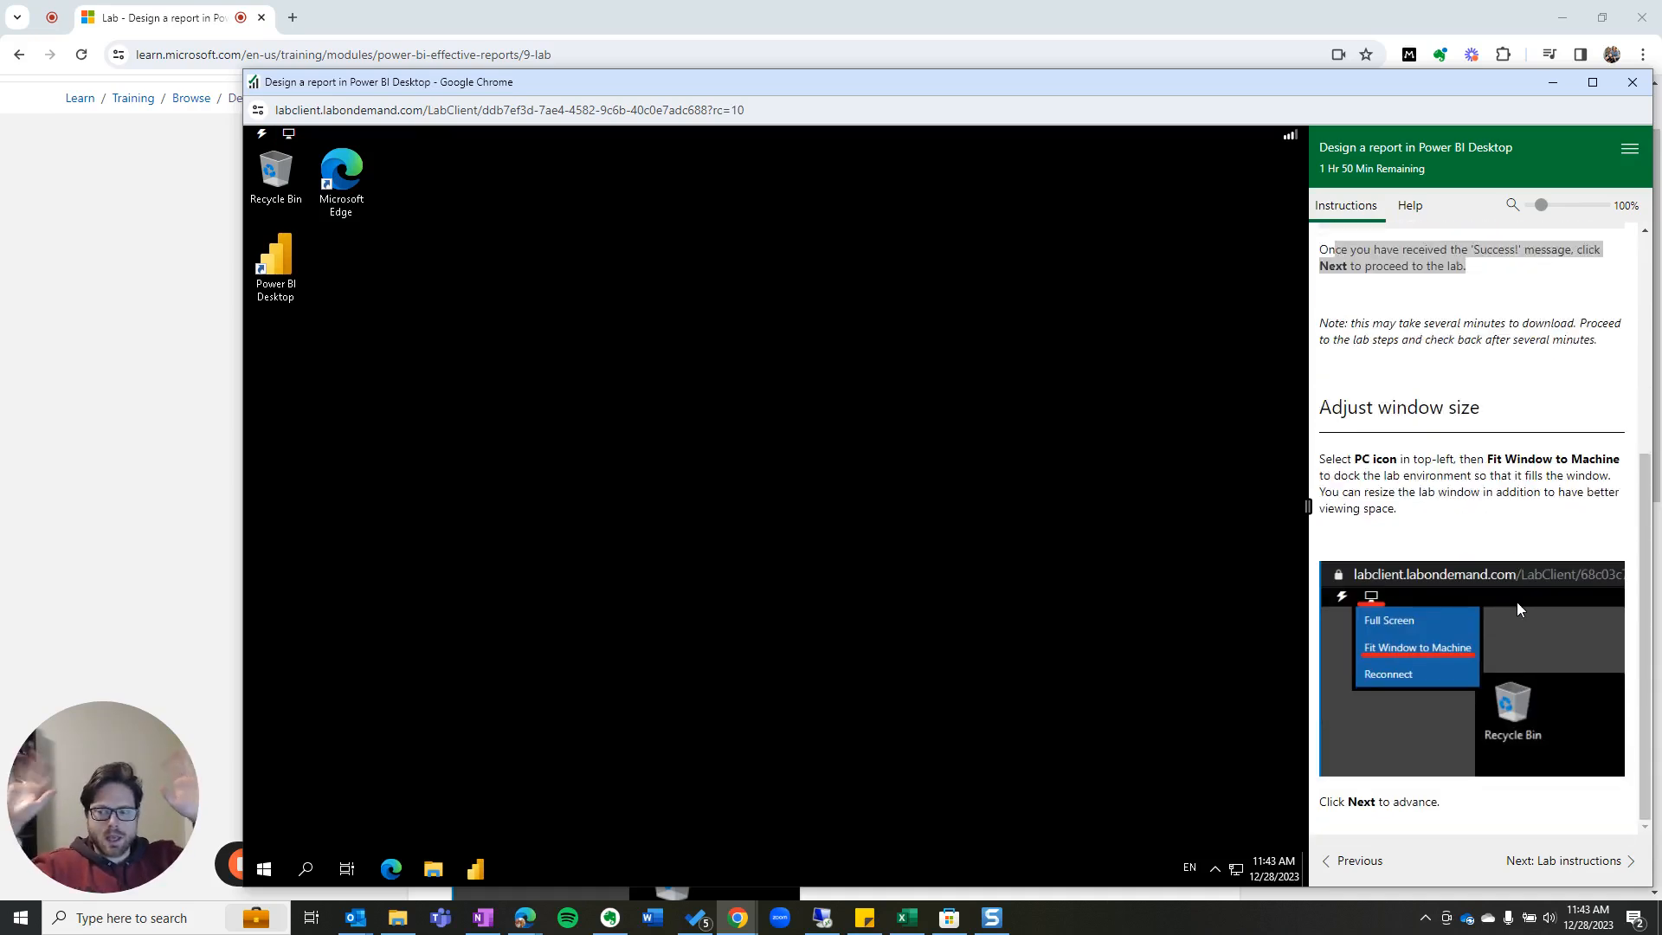
Step: Advance to the Lab instructions and read the lab story and the first instruction under Create a Report
left_click(1564, 861)
scroll(1448, 430, "down", 20)
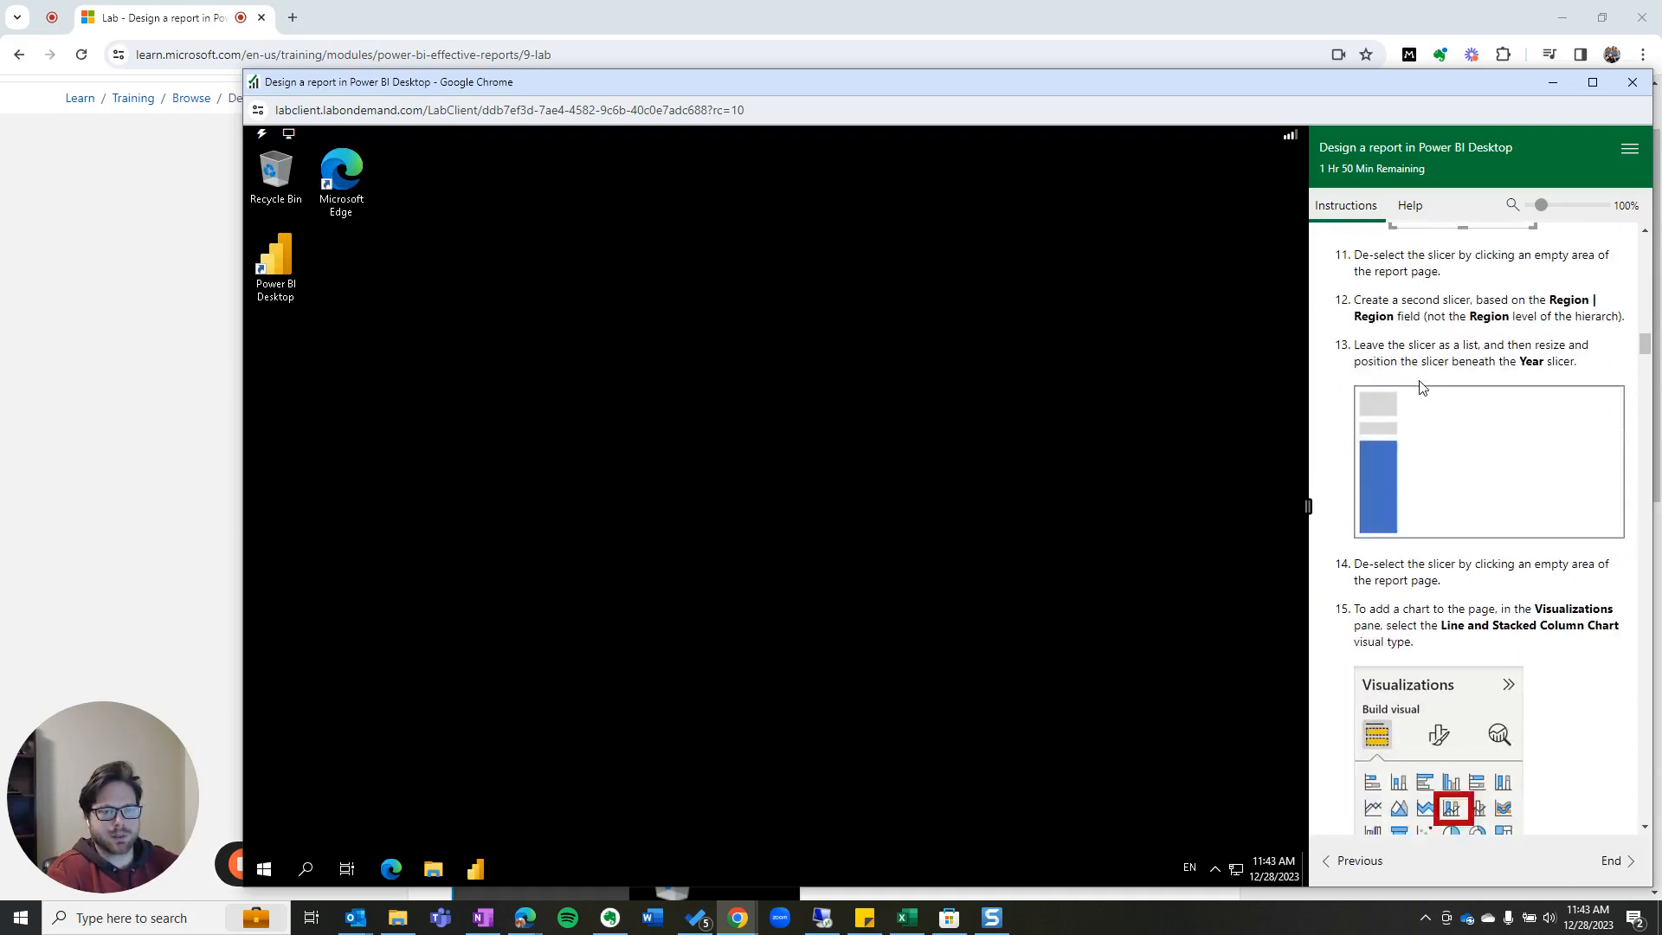
scroll(1447, 430, "up", 20)
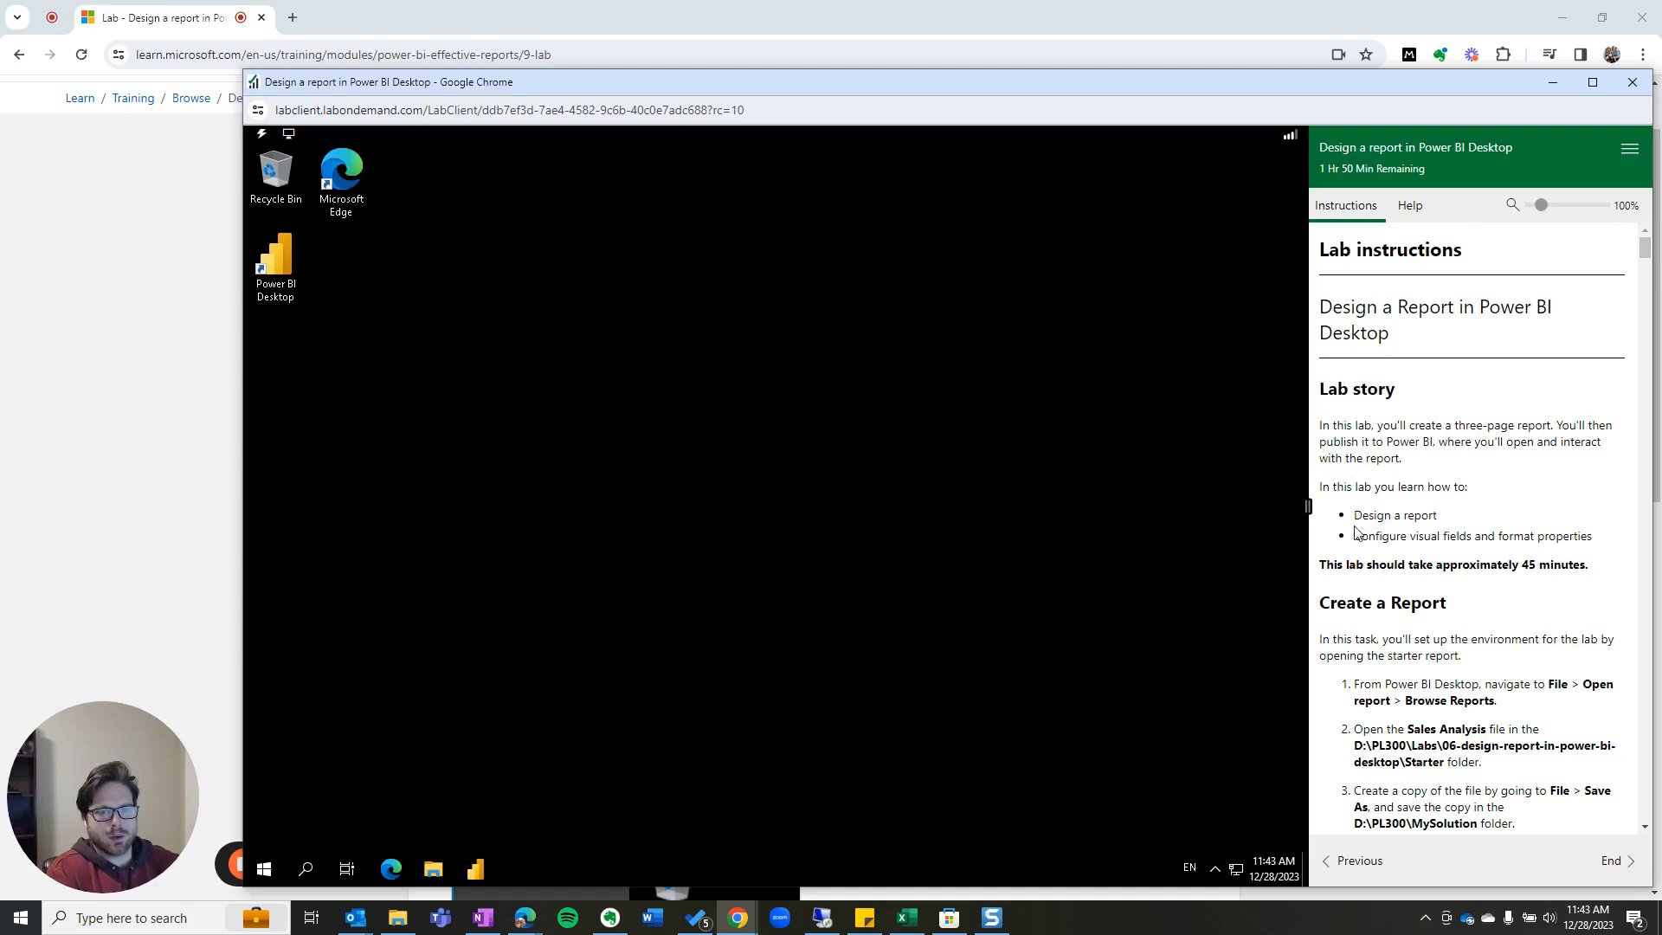
left_click_drag(1351, 517, 1603, 636)
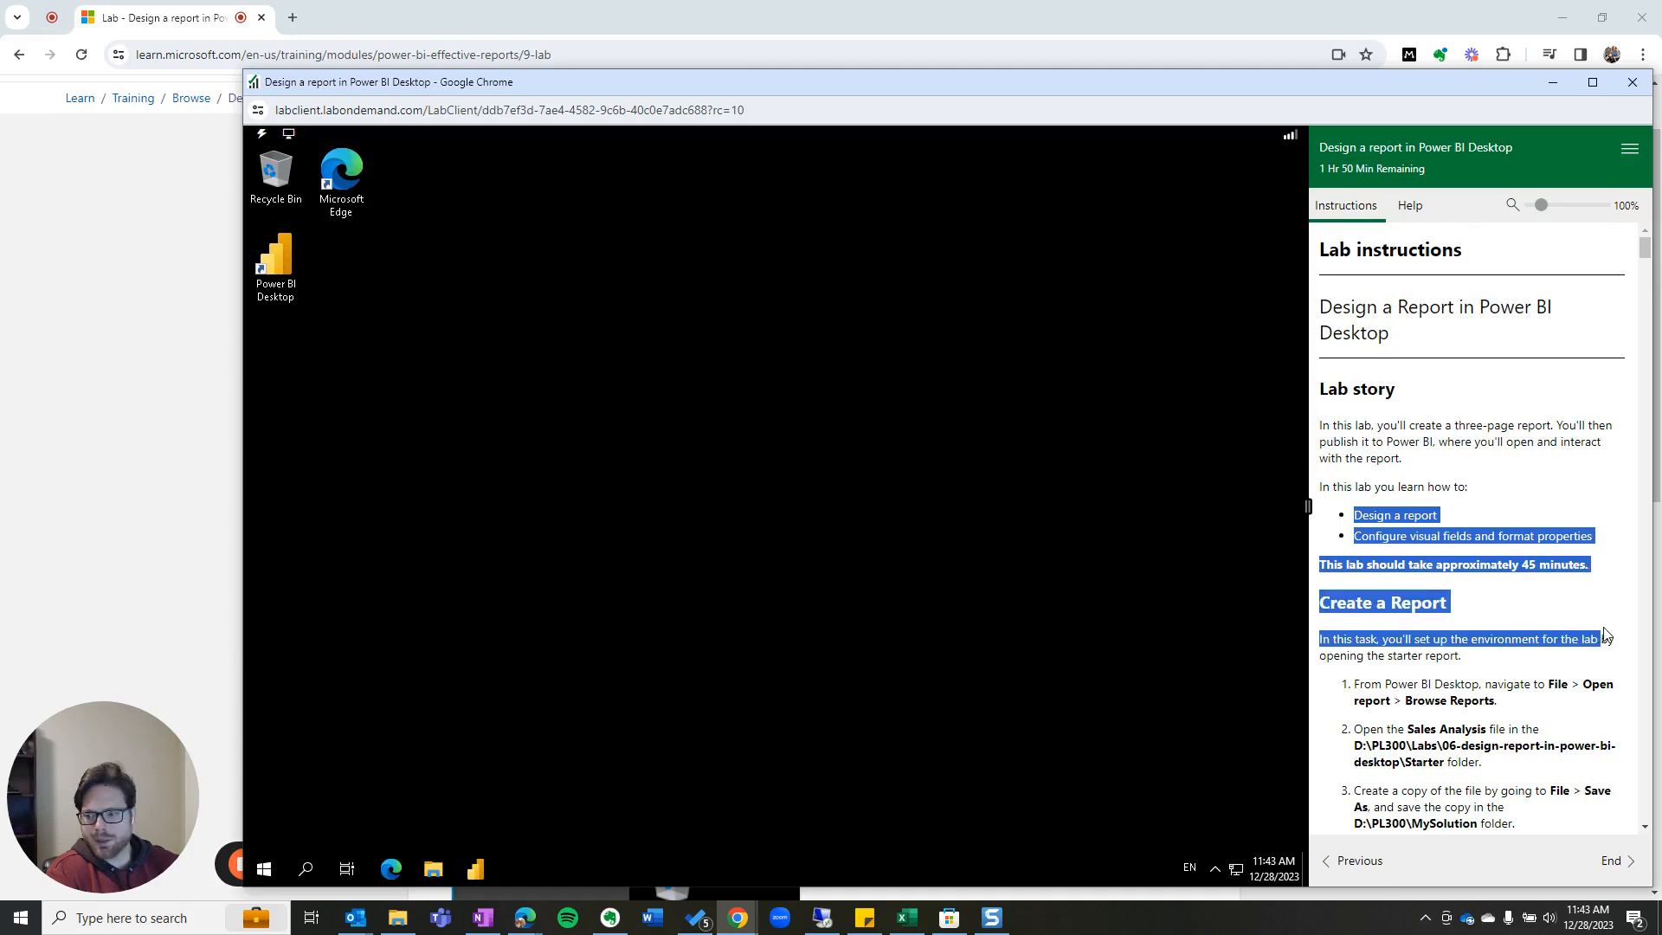
left_click(1459, 629)
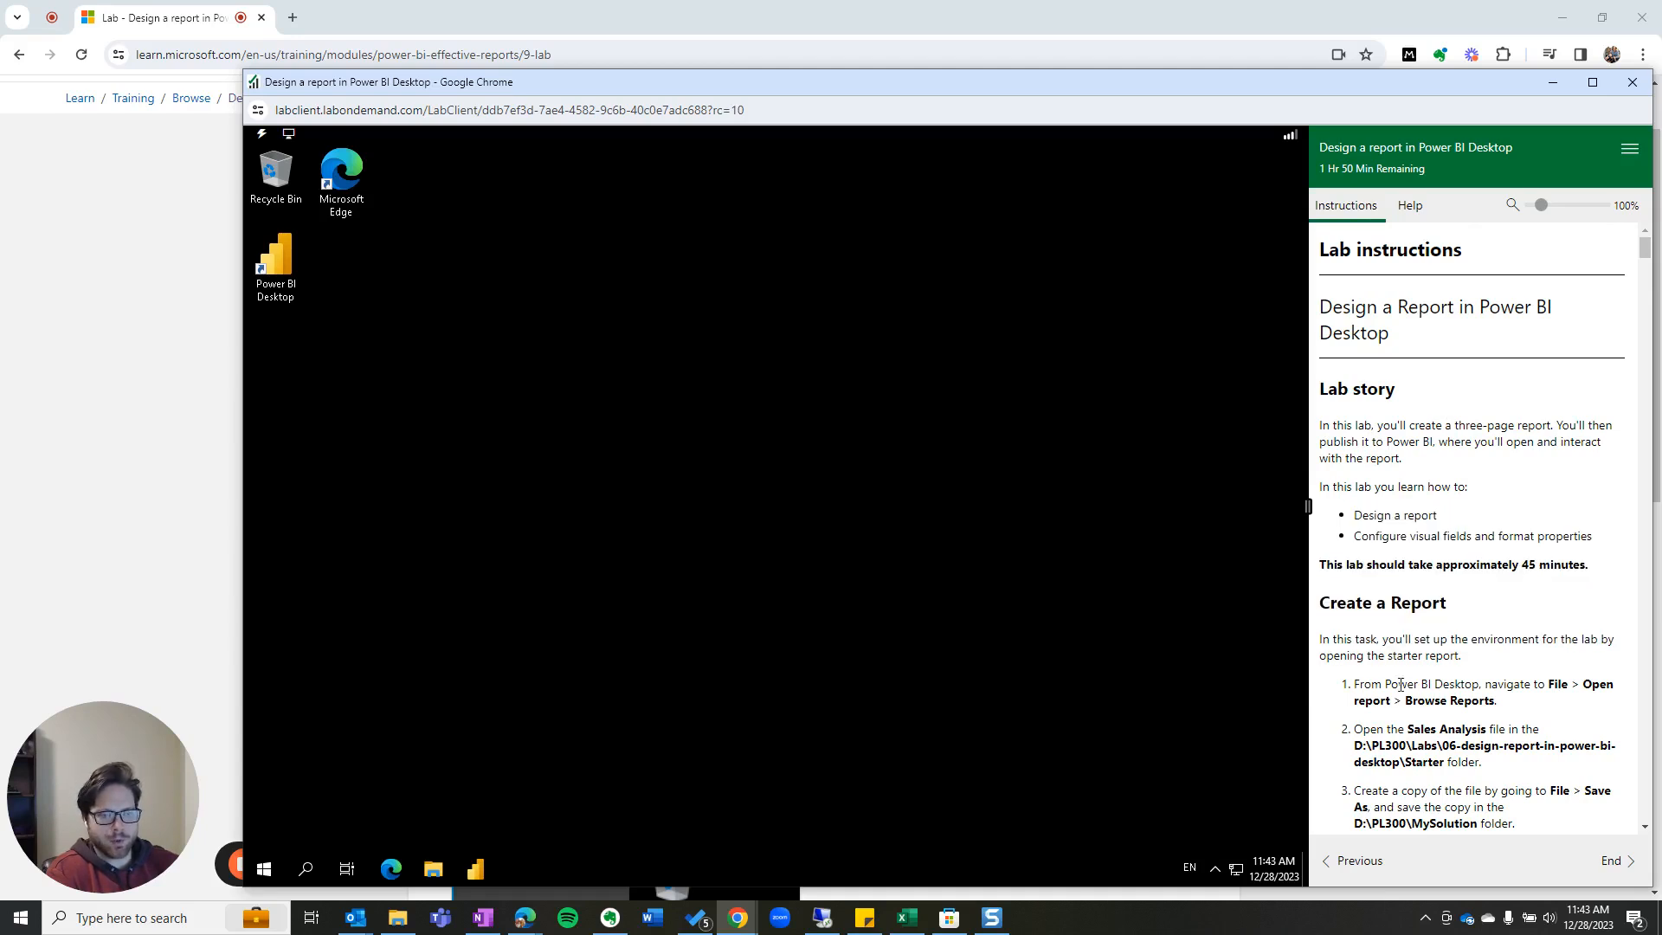
left_click_drag(1355, 688, 1548, 701)
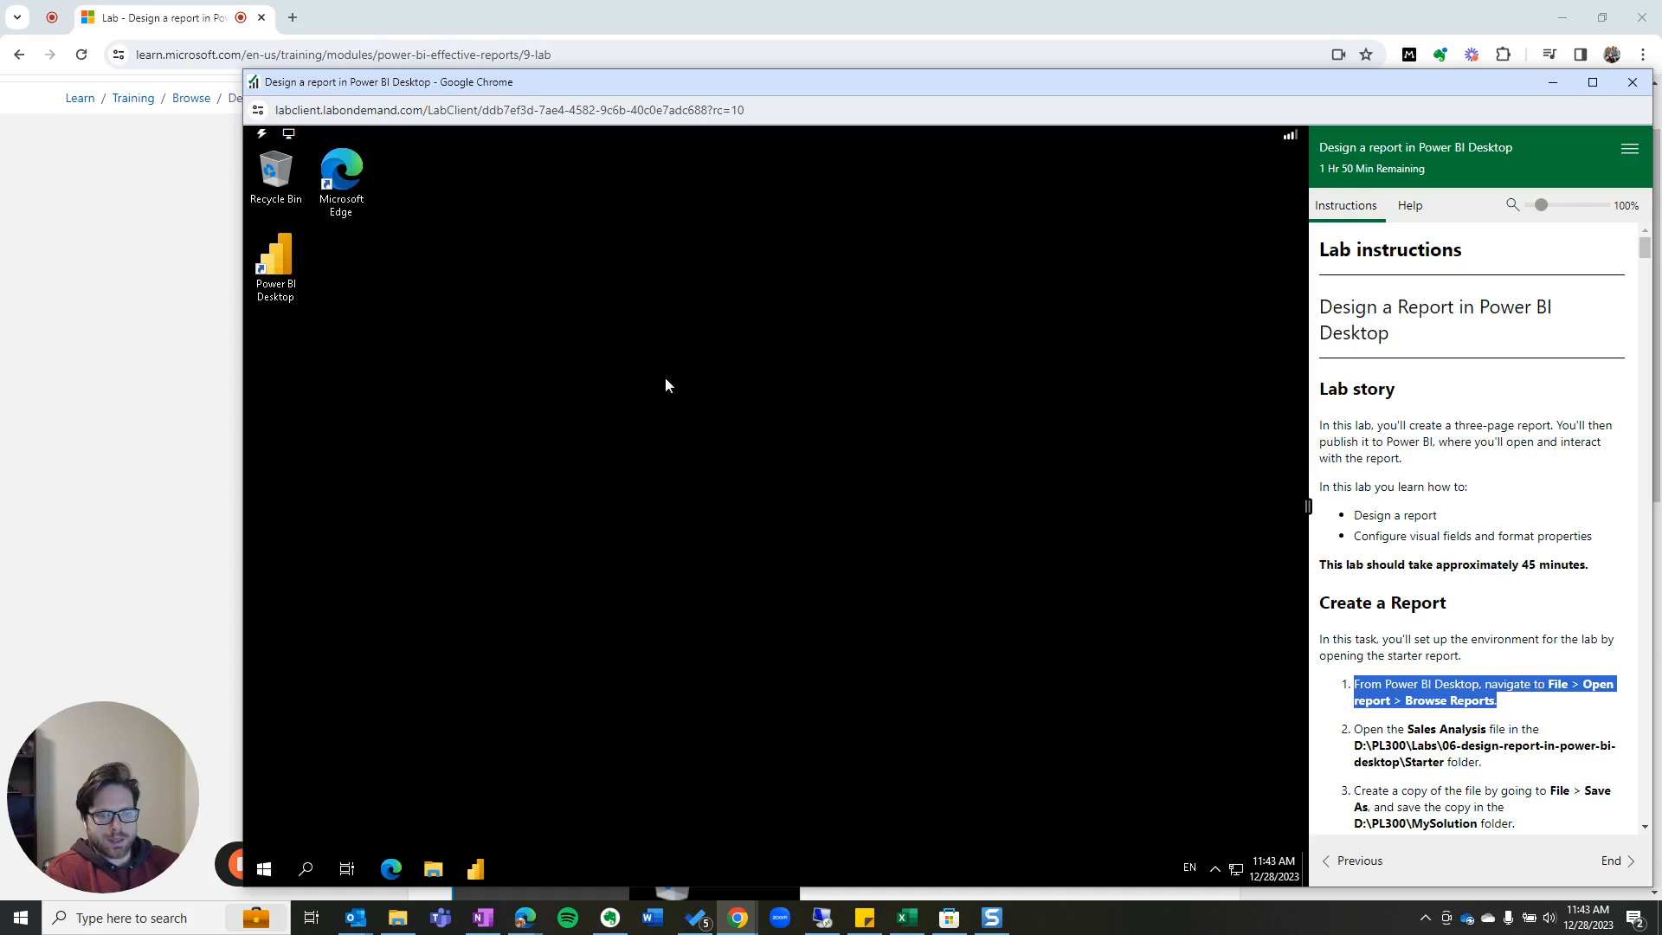
Step: Launch Power BI Desktop in the virtual machine, dismiss its start screen, and maximize the window
double_click(283, 272)
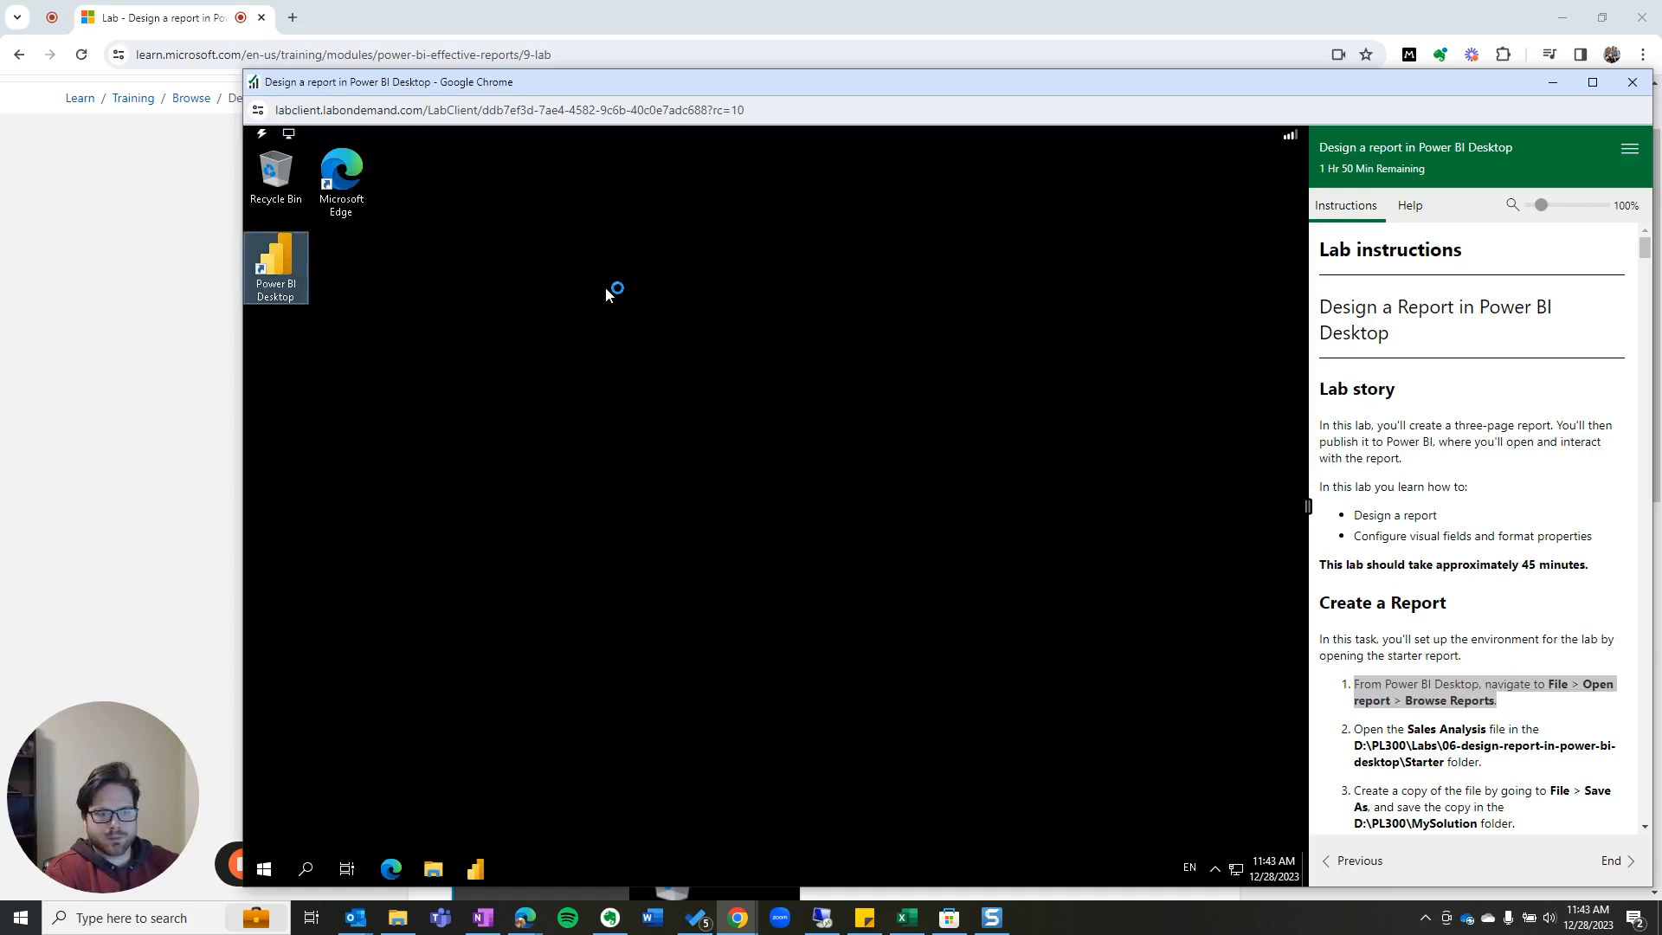
scroll(1534, 554, "down", 2)
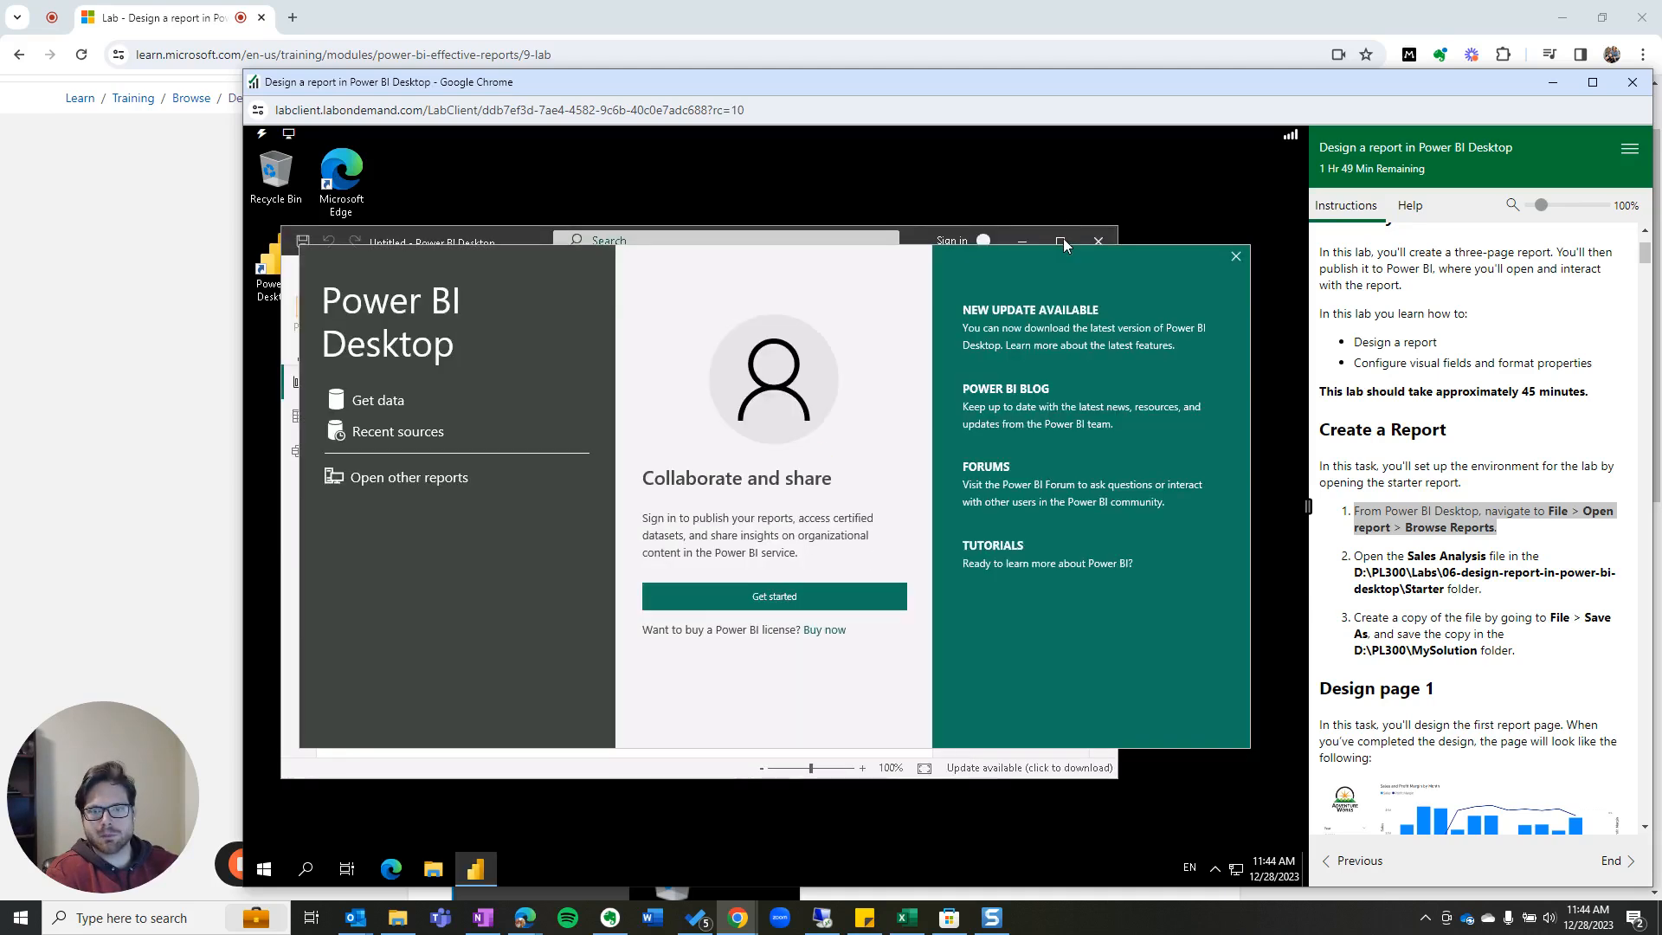
left_click(1236, 256)
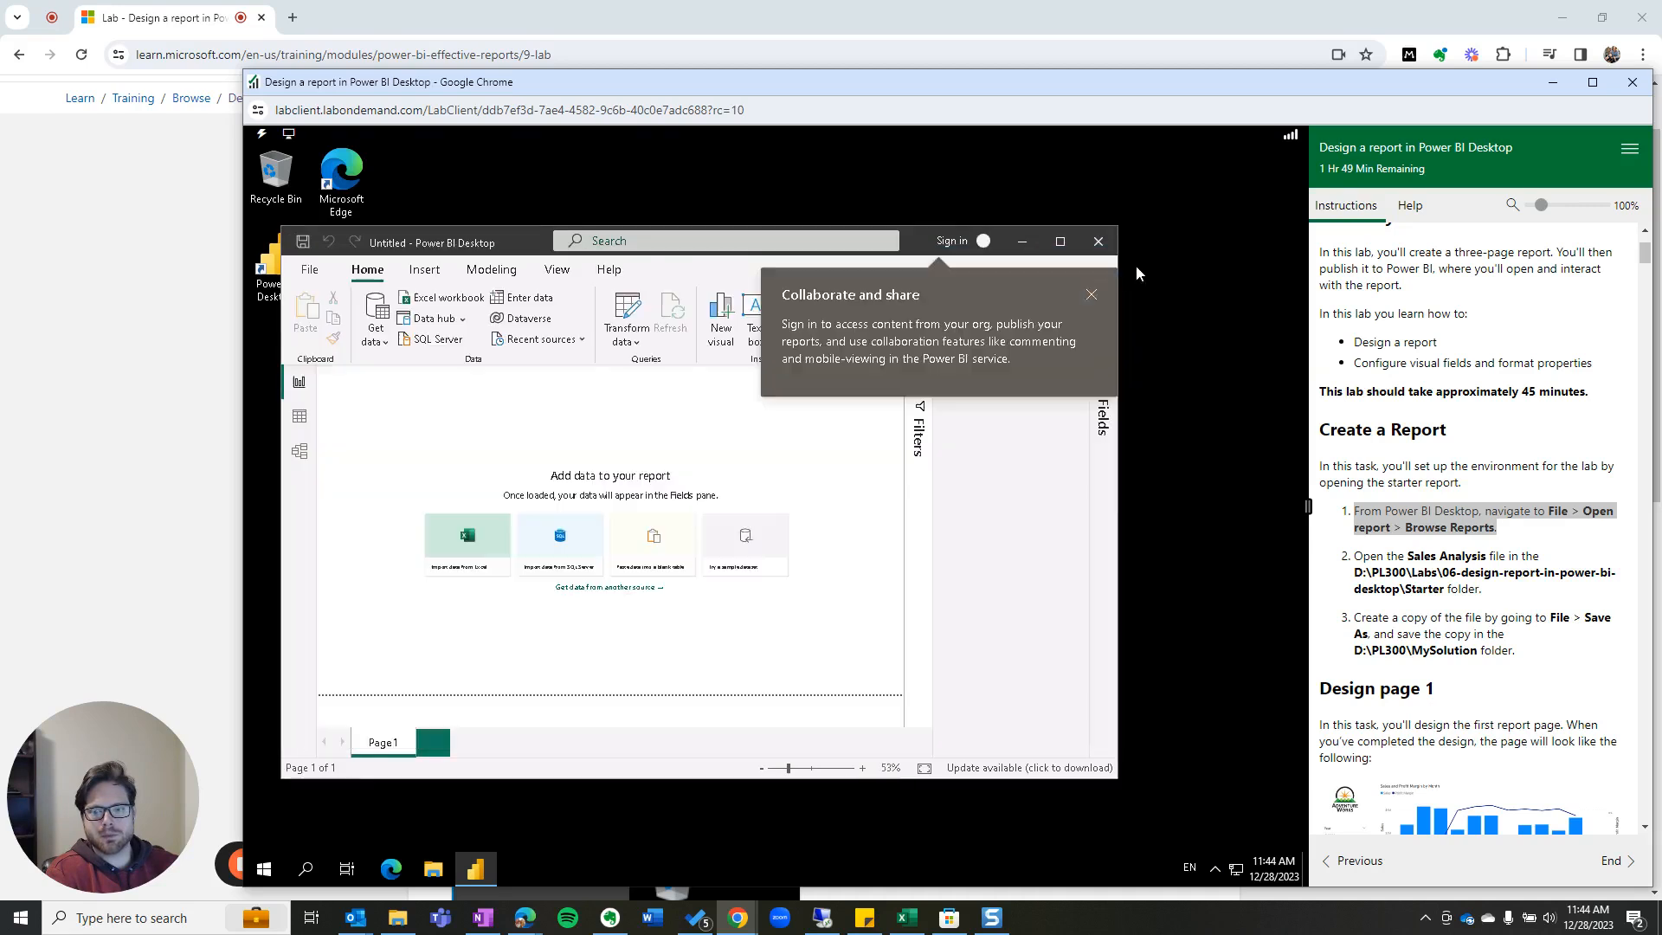
left_click(1059, 244)
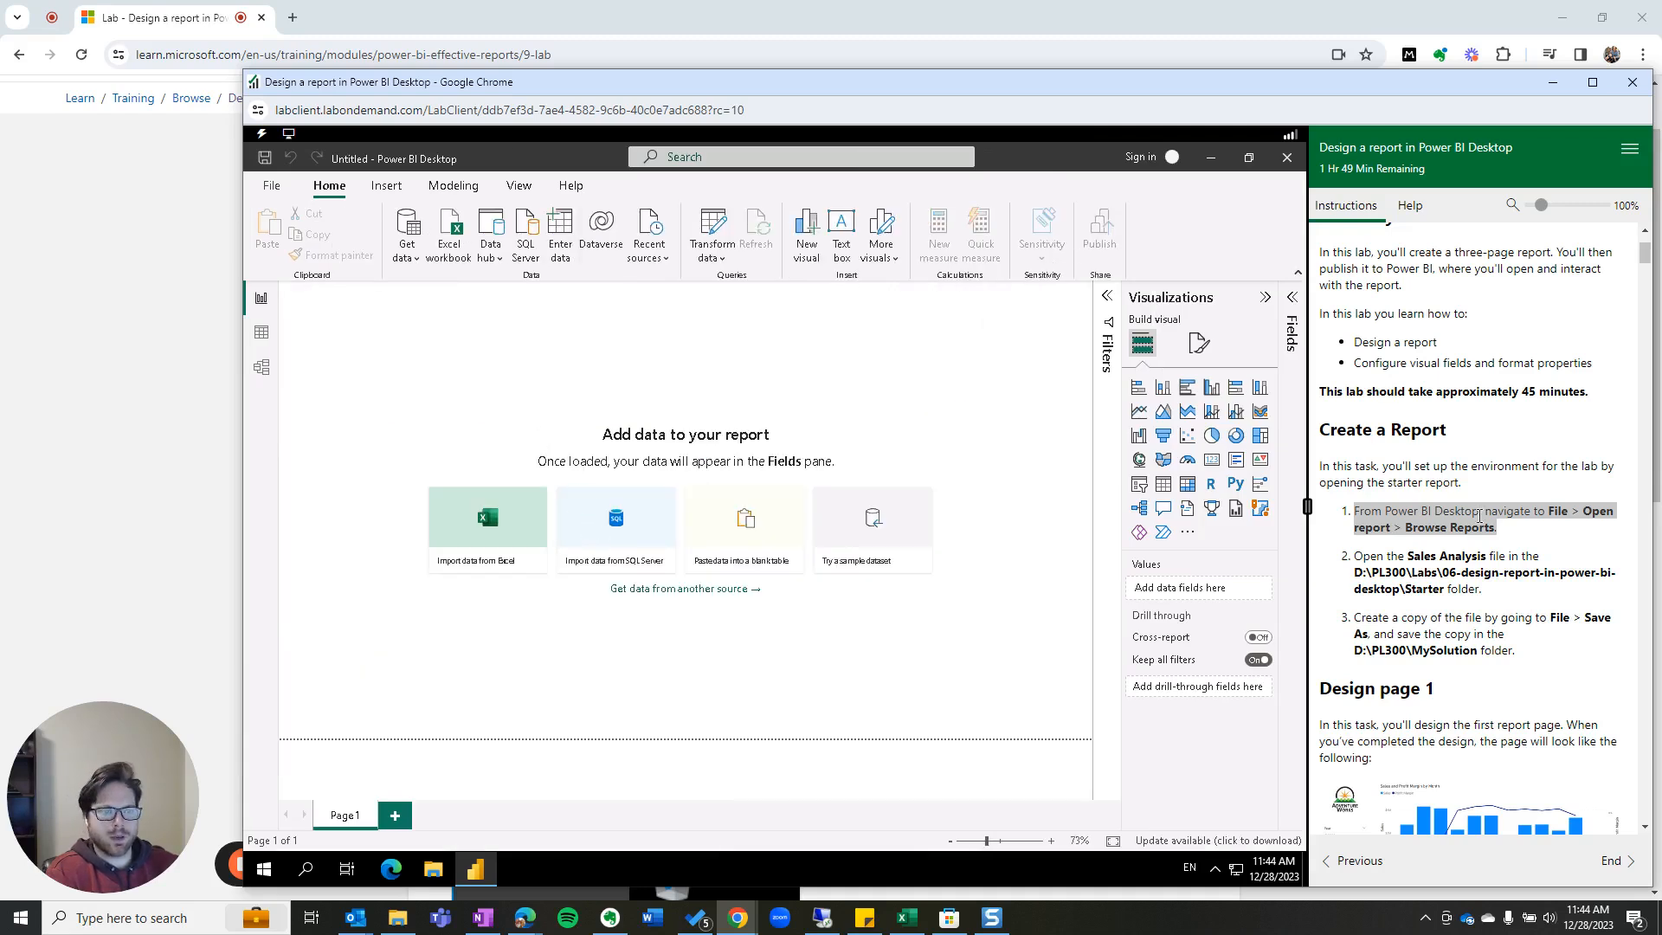
Step: Open the Sales Analysis.pbix report from the D:\PL300\Labs\06-design-report-in-power-bi-desktop\Starter folder
left_click(275, 191)
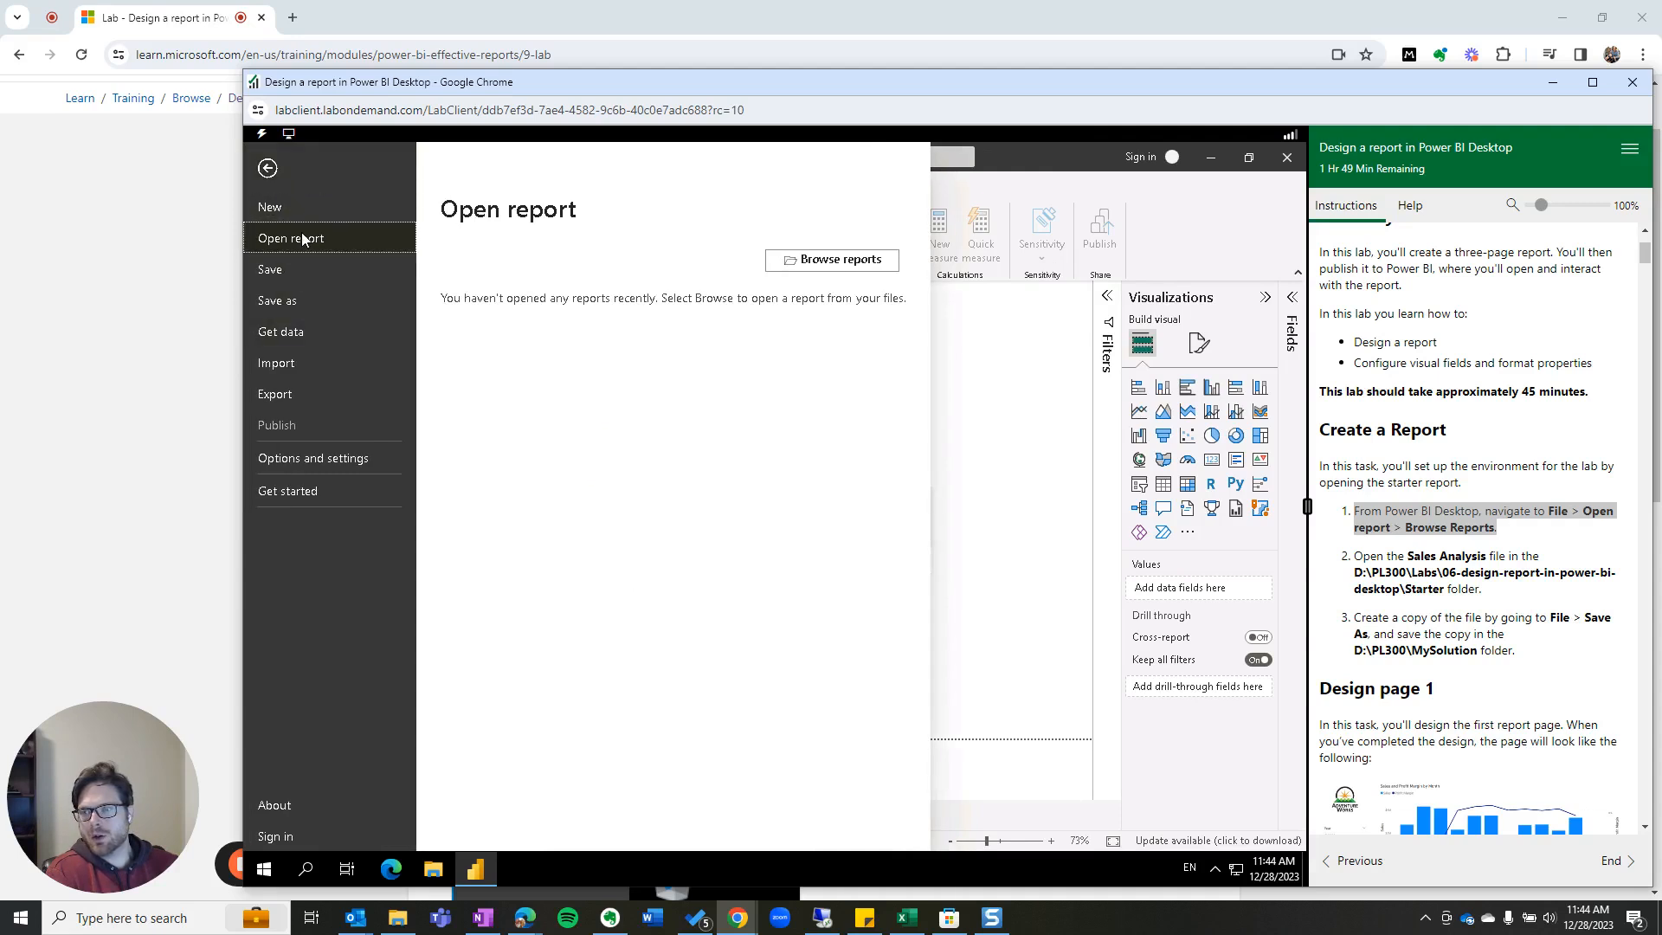
left_click(847, 265)
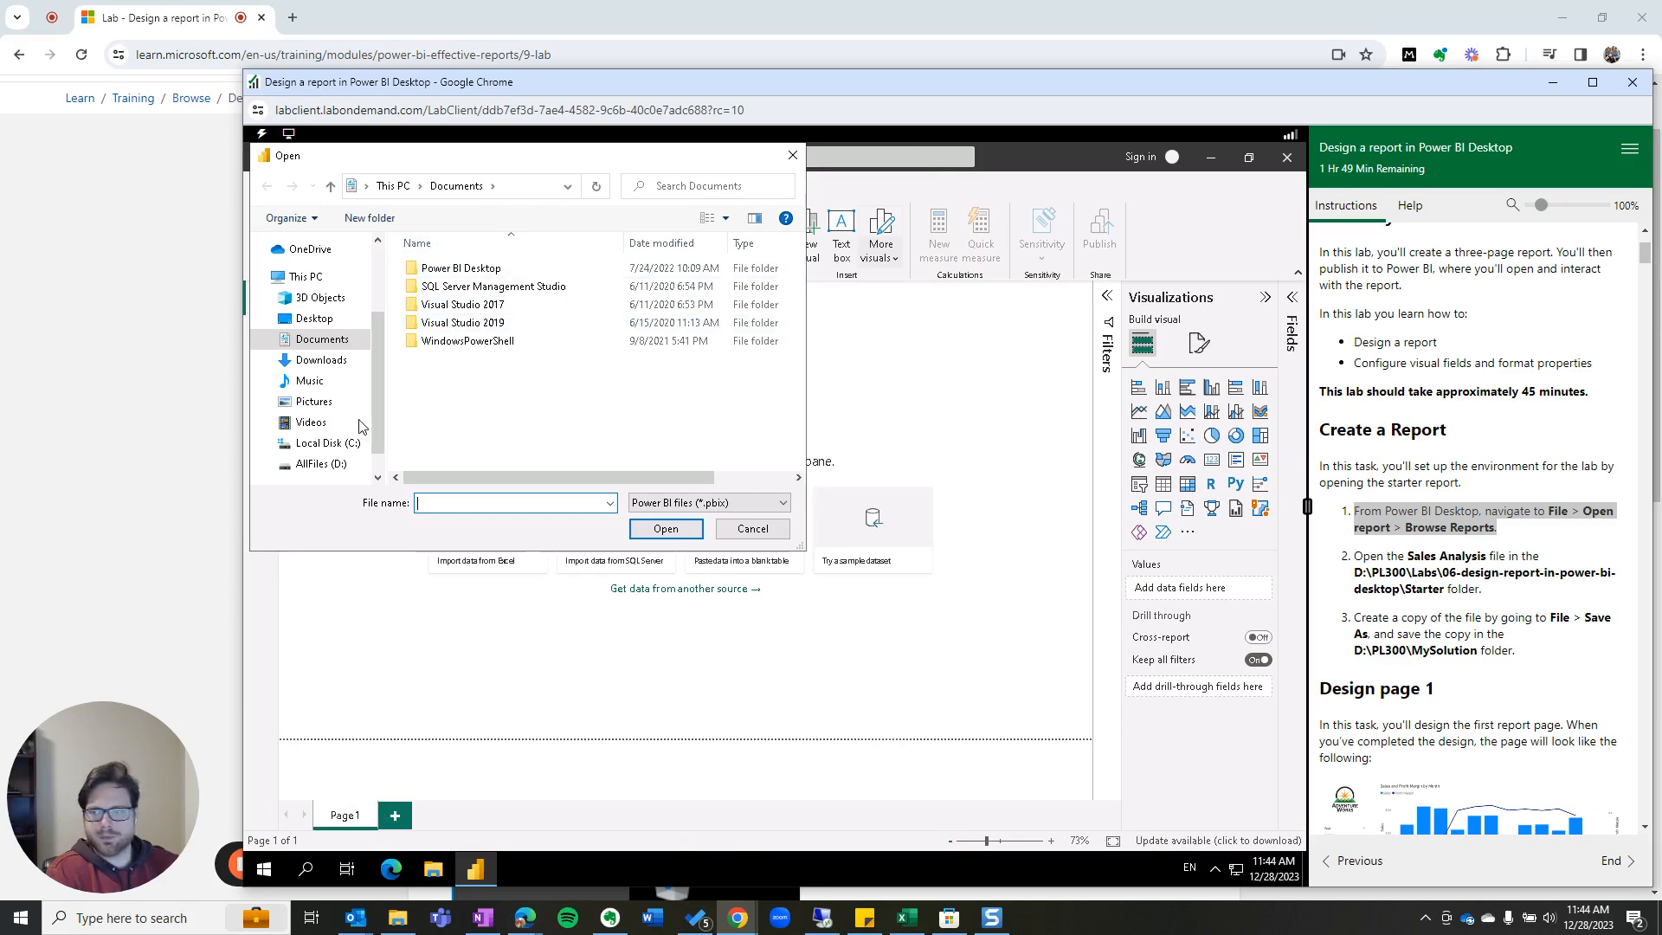
left_click(329, 463)
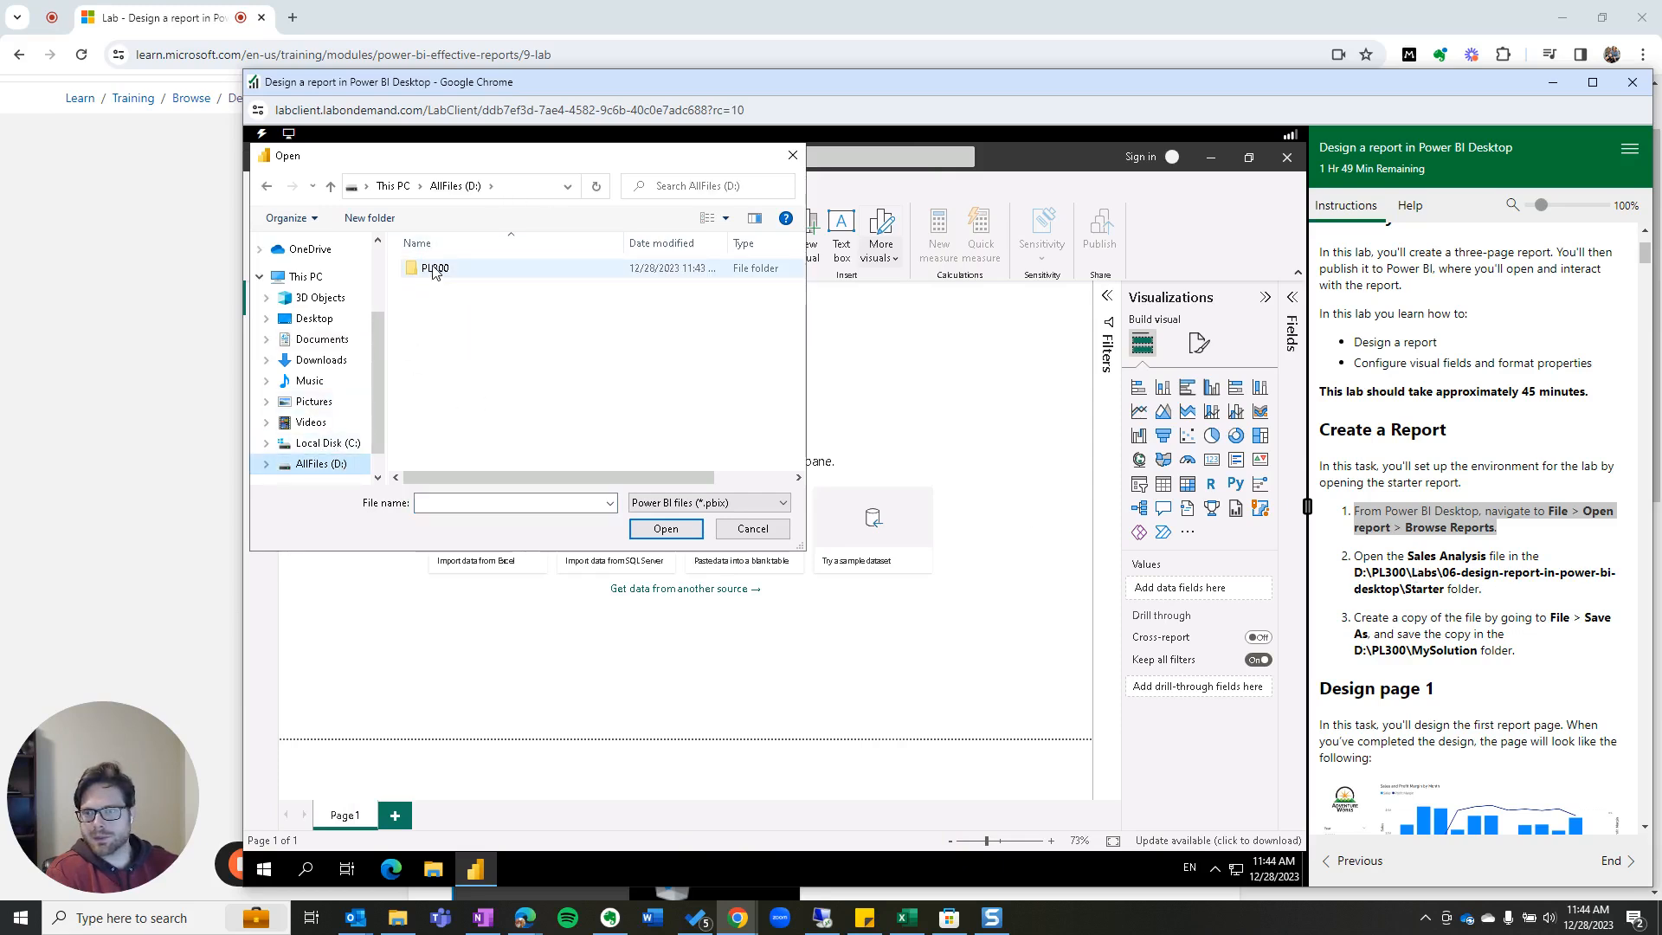
double_click(435, 268)
double_click(433, 305)
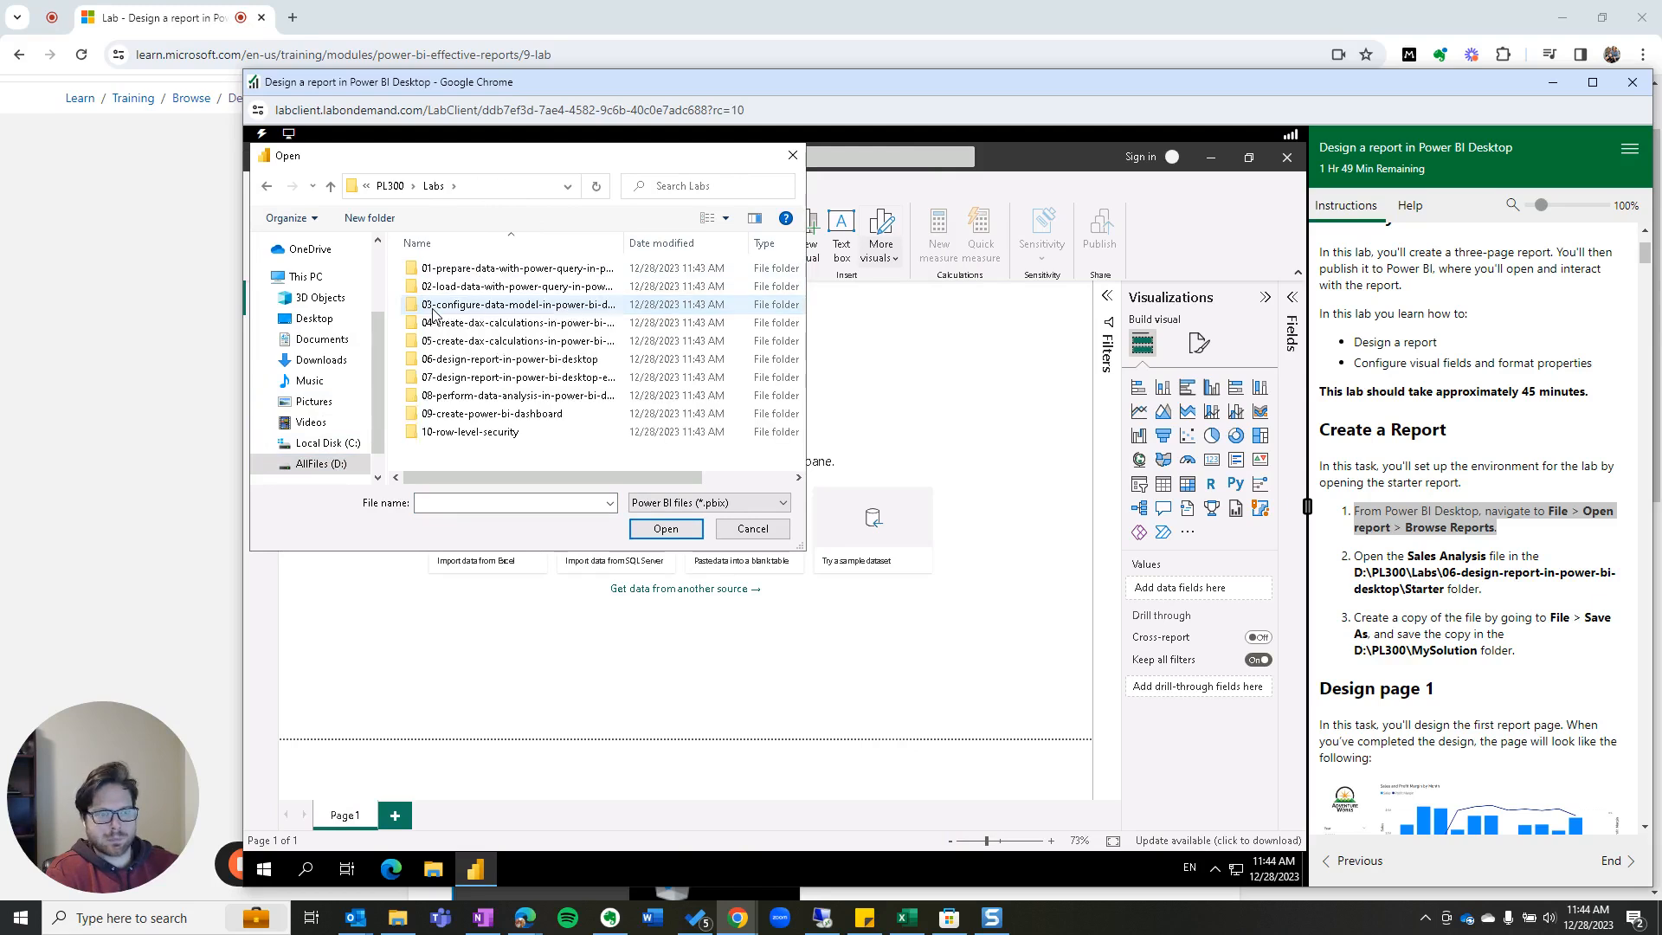
left_click(449, 364)
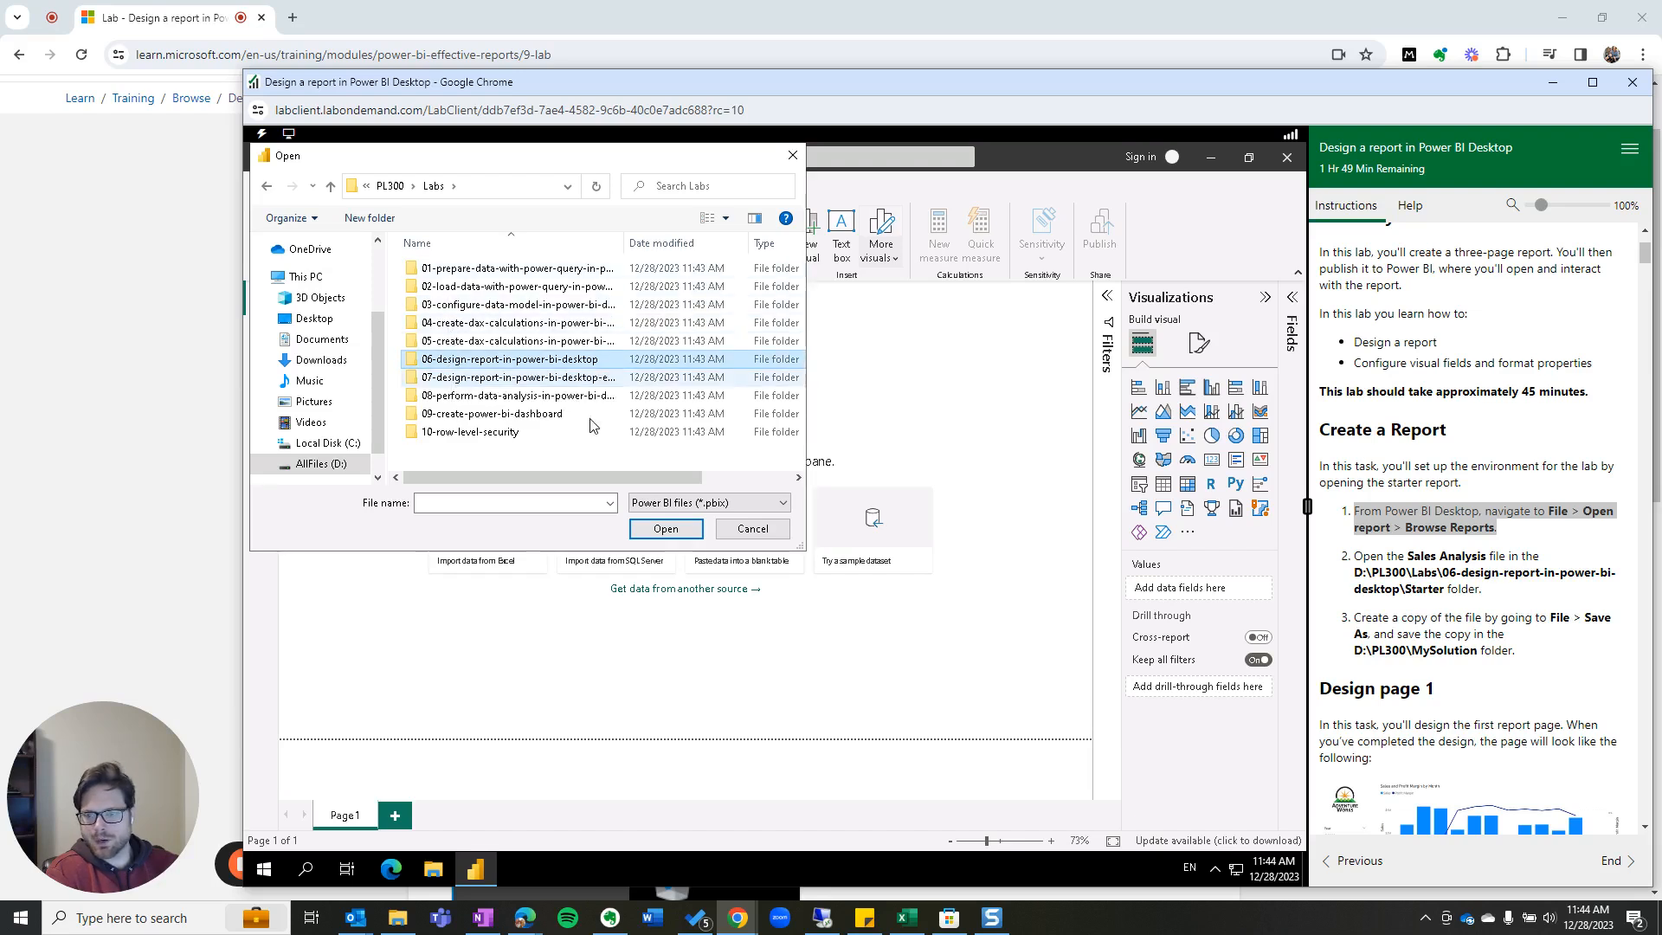
left_click(655, 534)
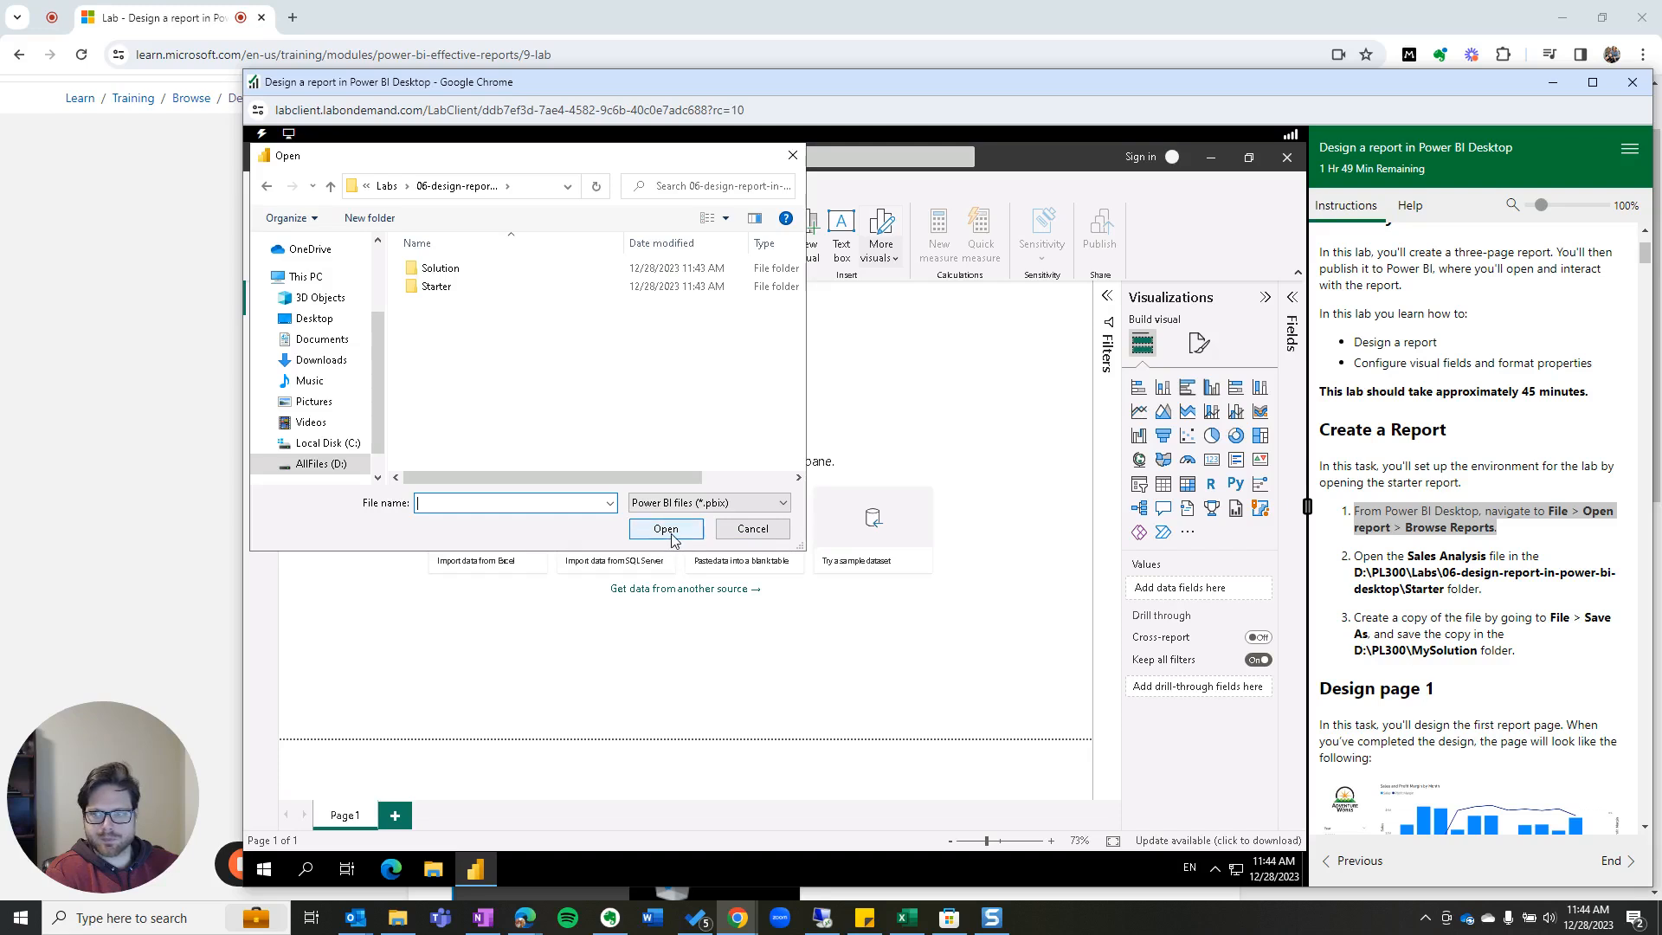
double_click(439, 287)
left_click(450, 270)
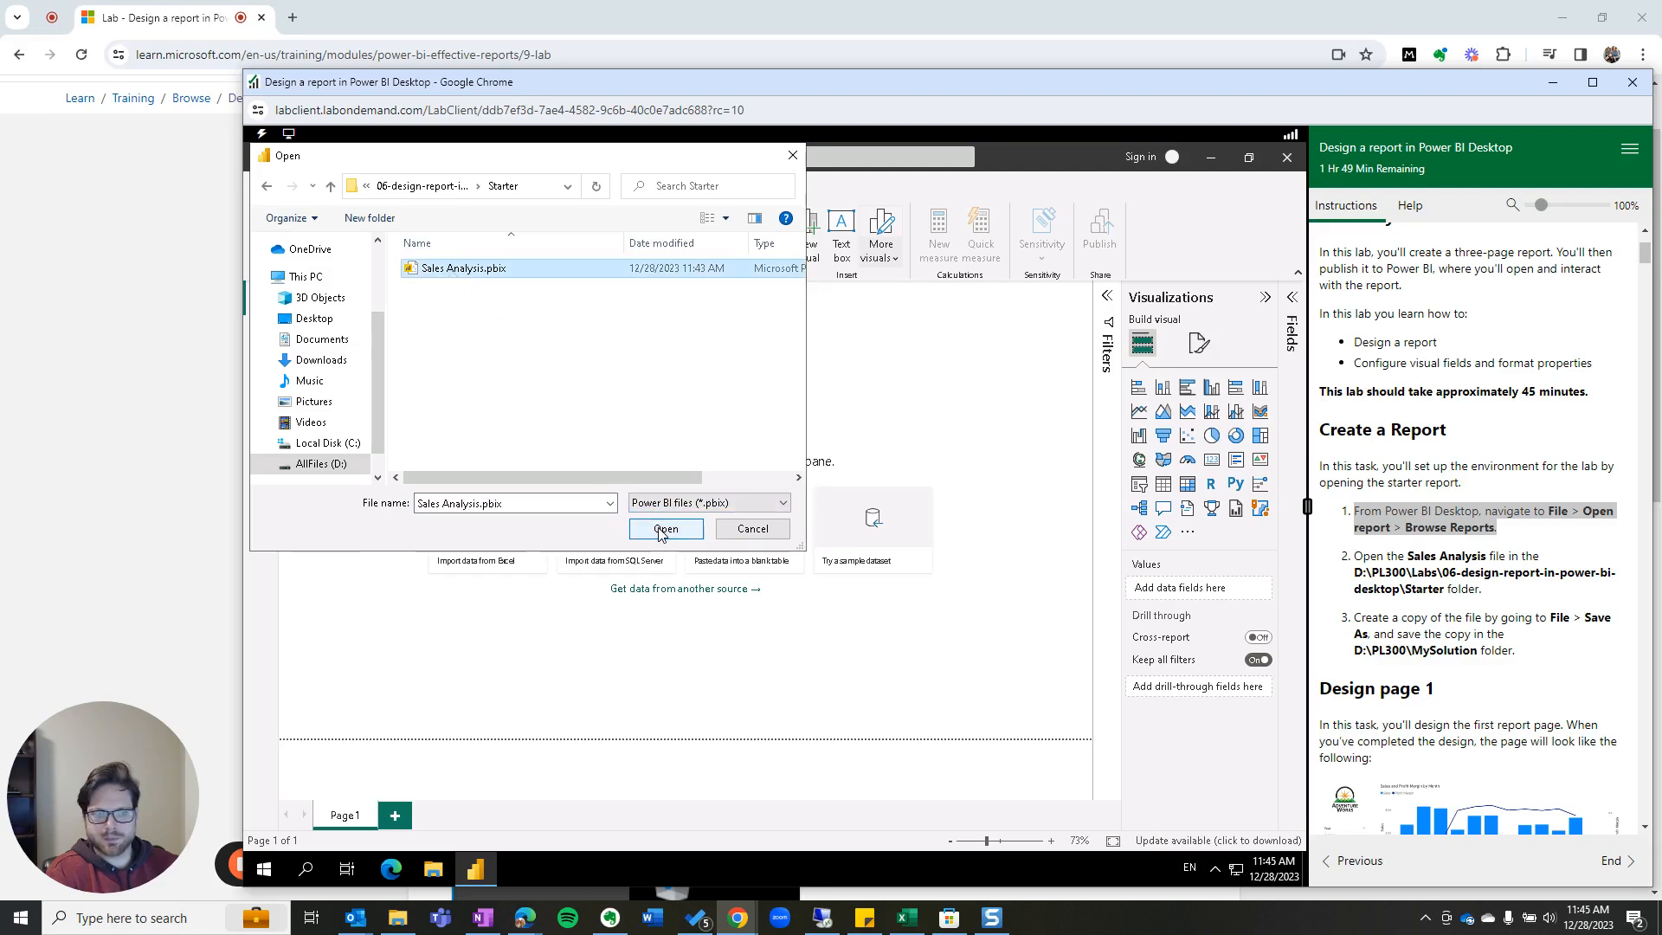
left_click(663, 529)
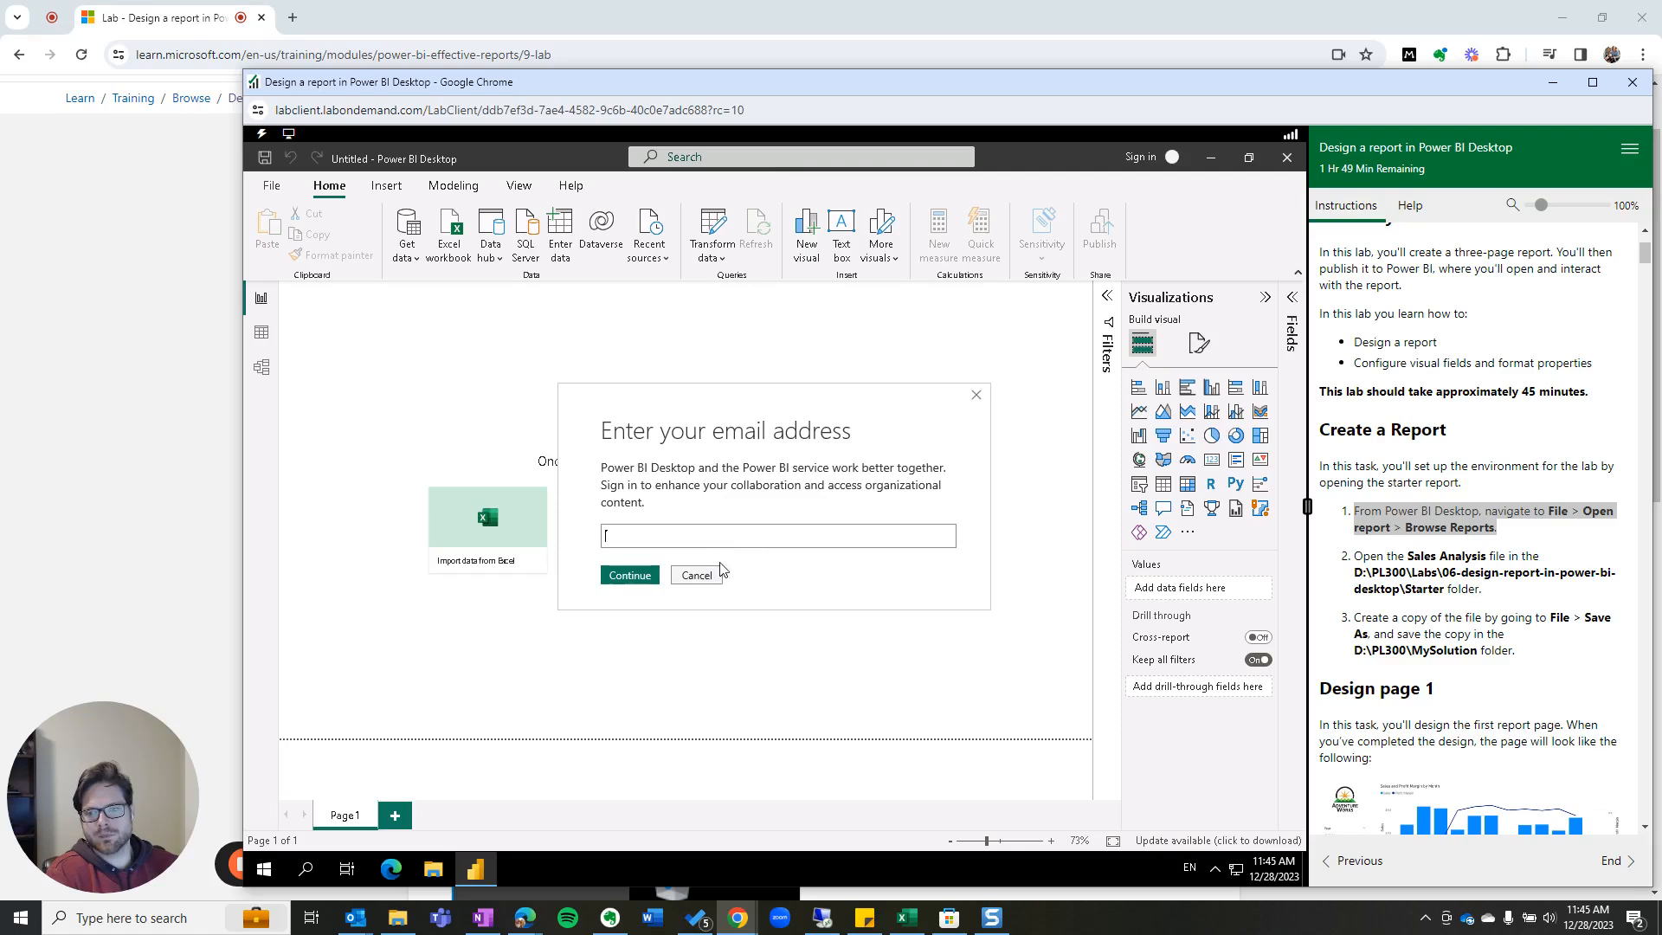
Step: Dismiss the email sign-in prompt and the pending changes and sensitivity label notices
left_click(977, 395)
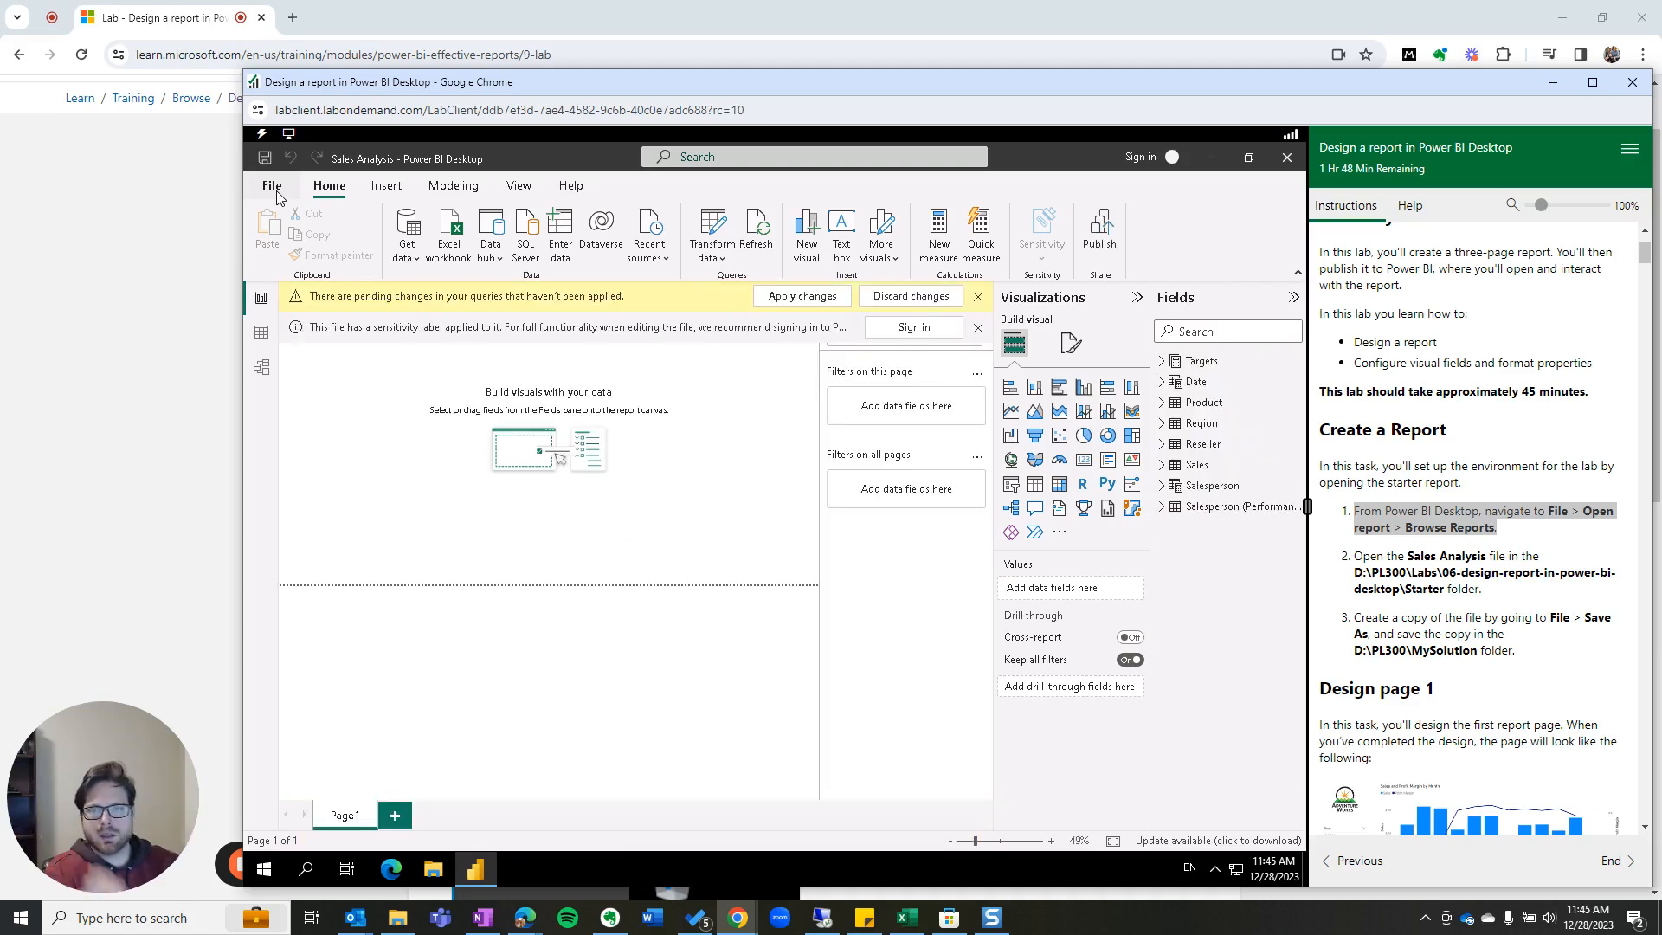
left_click(979, 301)
left_click(978, 297)
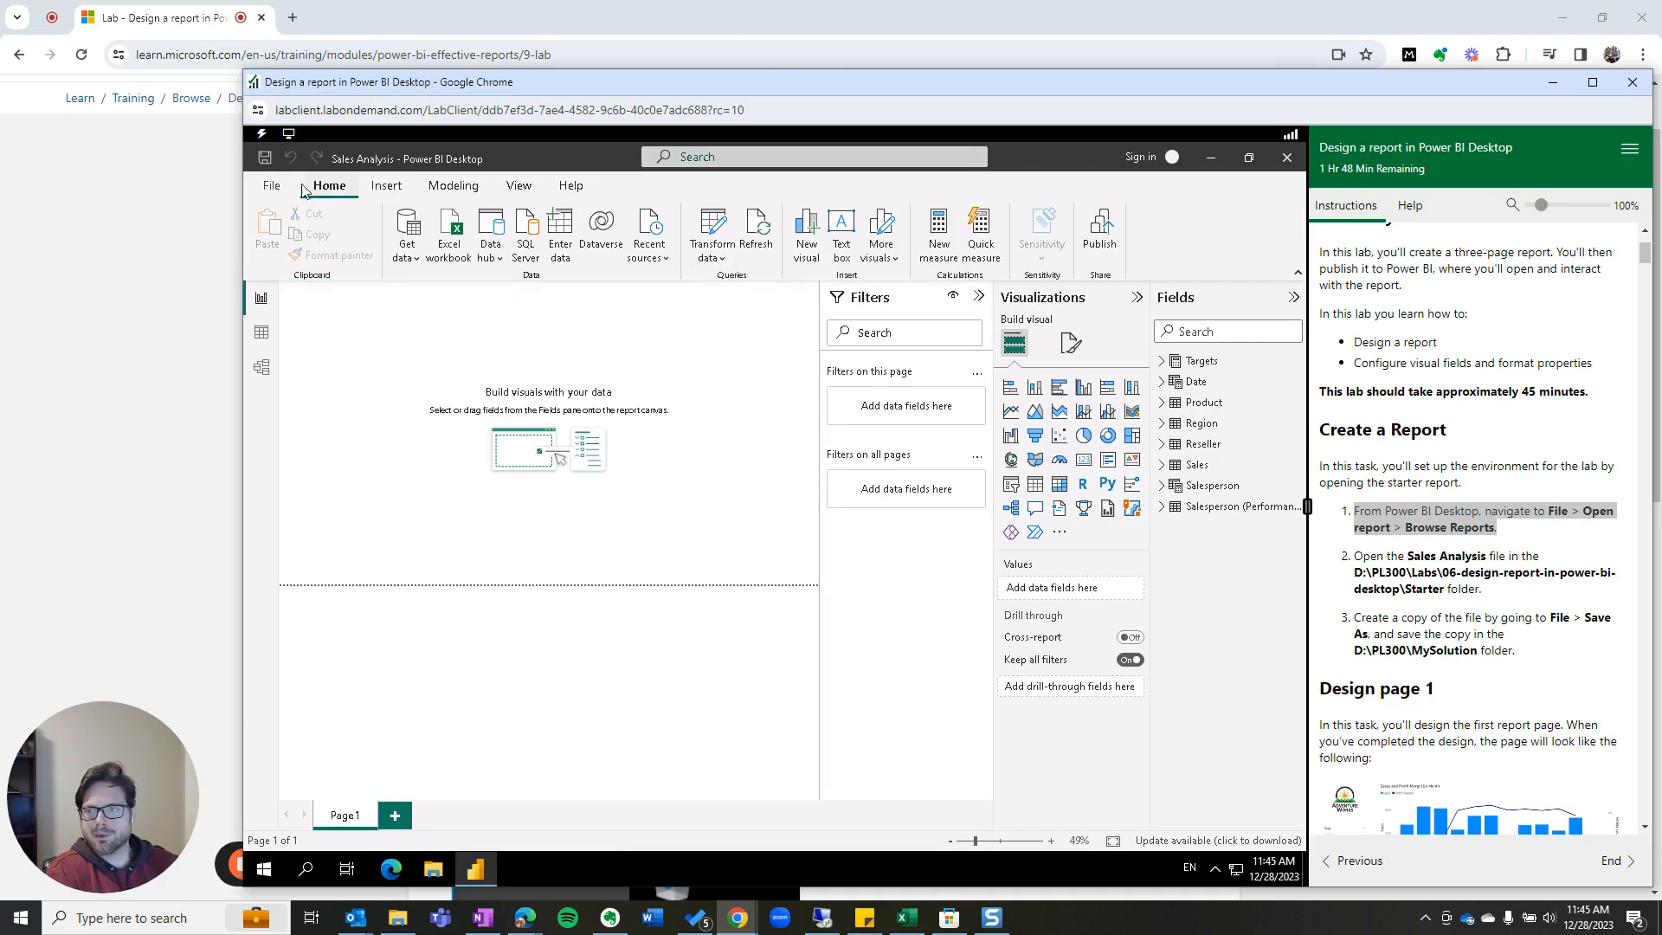
Step: Save a copy of the Sales Analysis report in the D:\PL300\MySolution folder, choosing to apply the pending query changes later
left_click(272, 187)
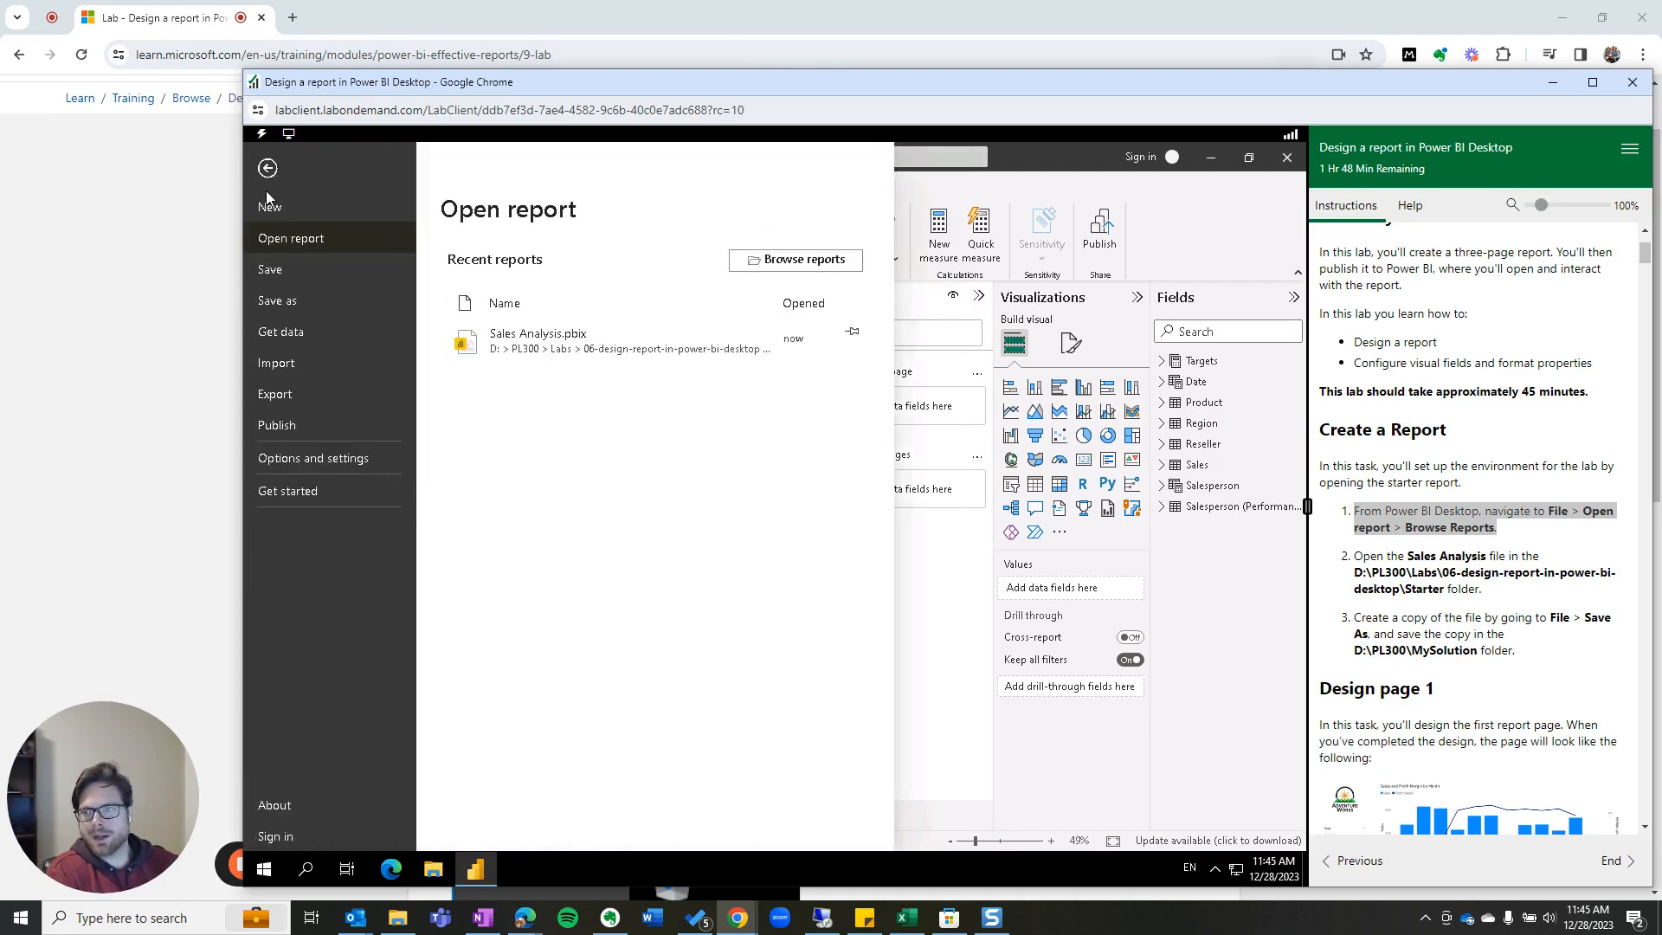
left_click(277, 300)
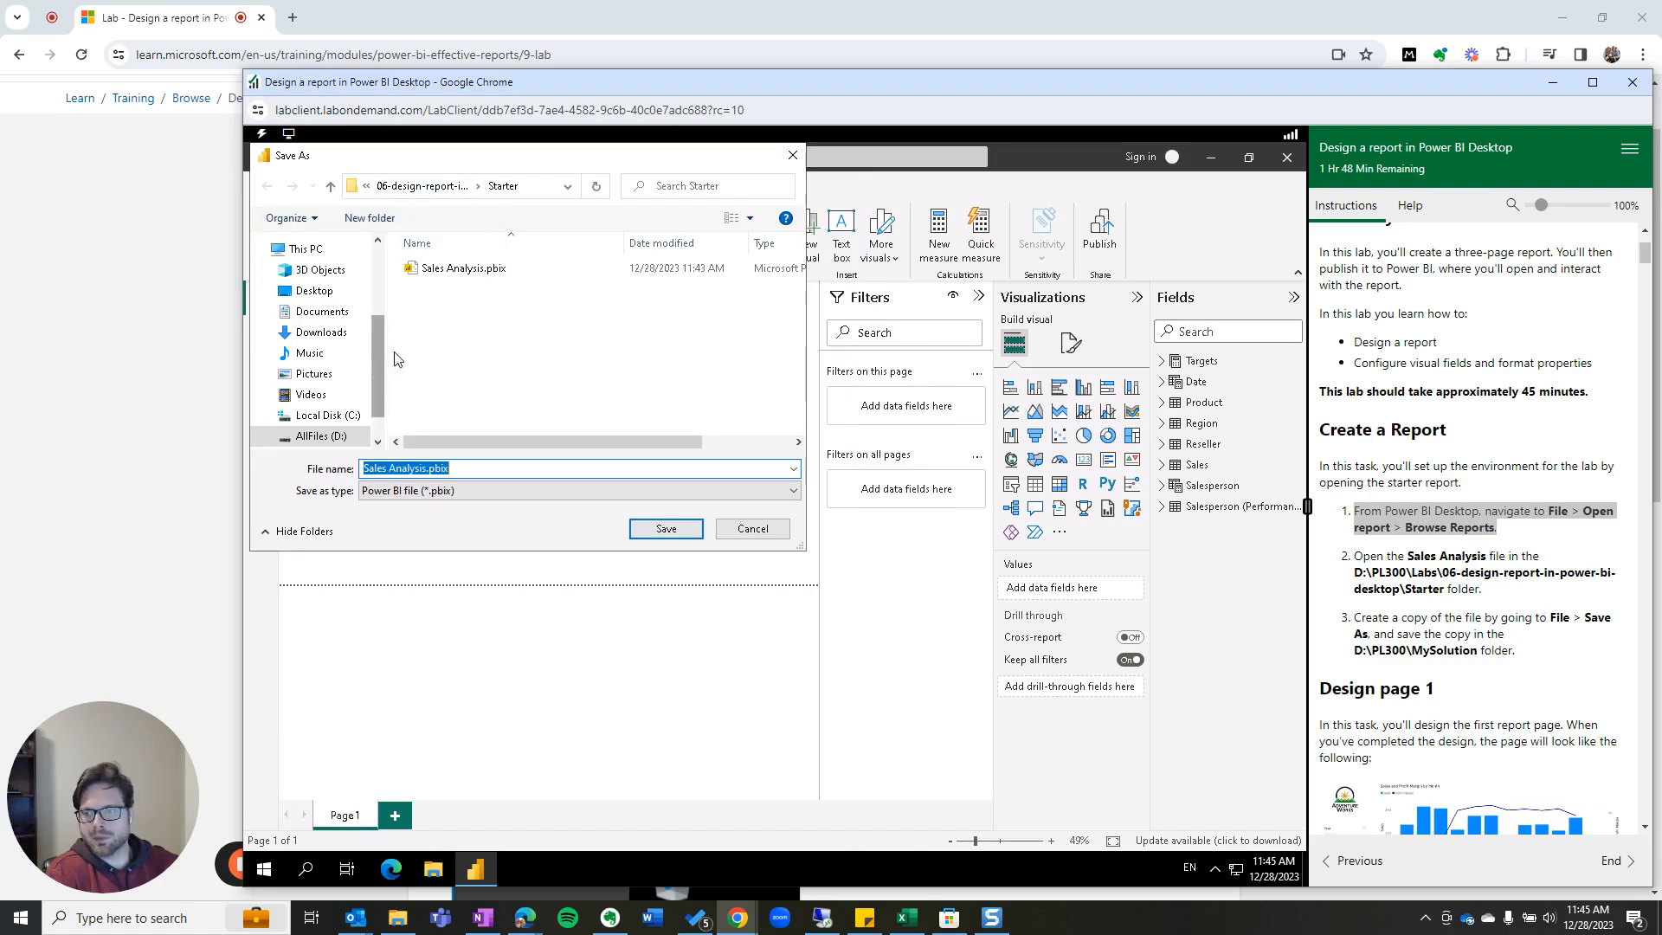
left_click(322, 435)
left_click(434, 273)
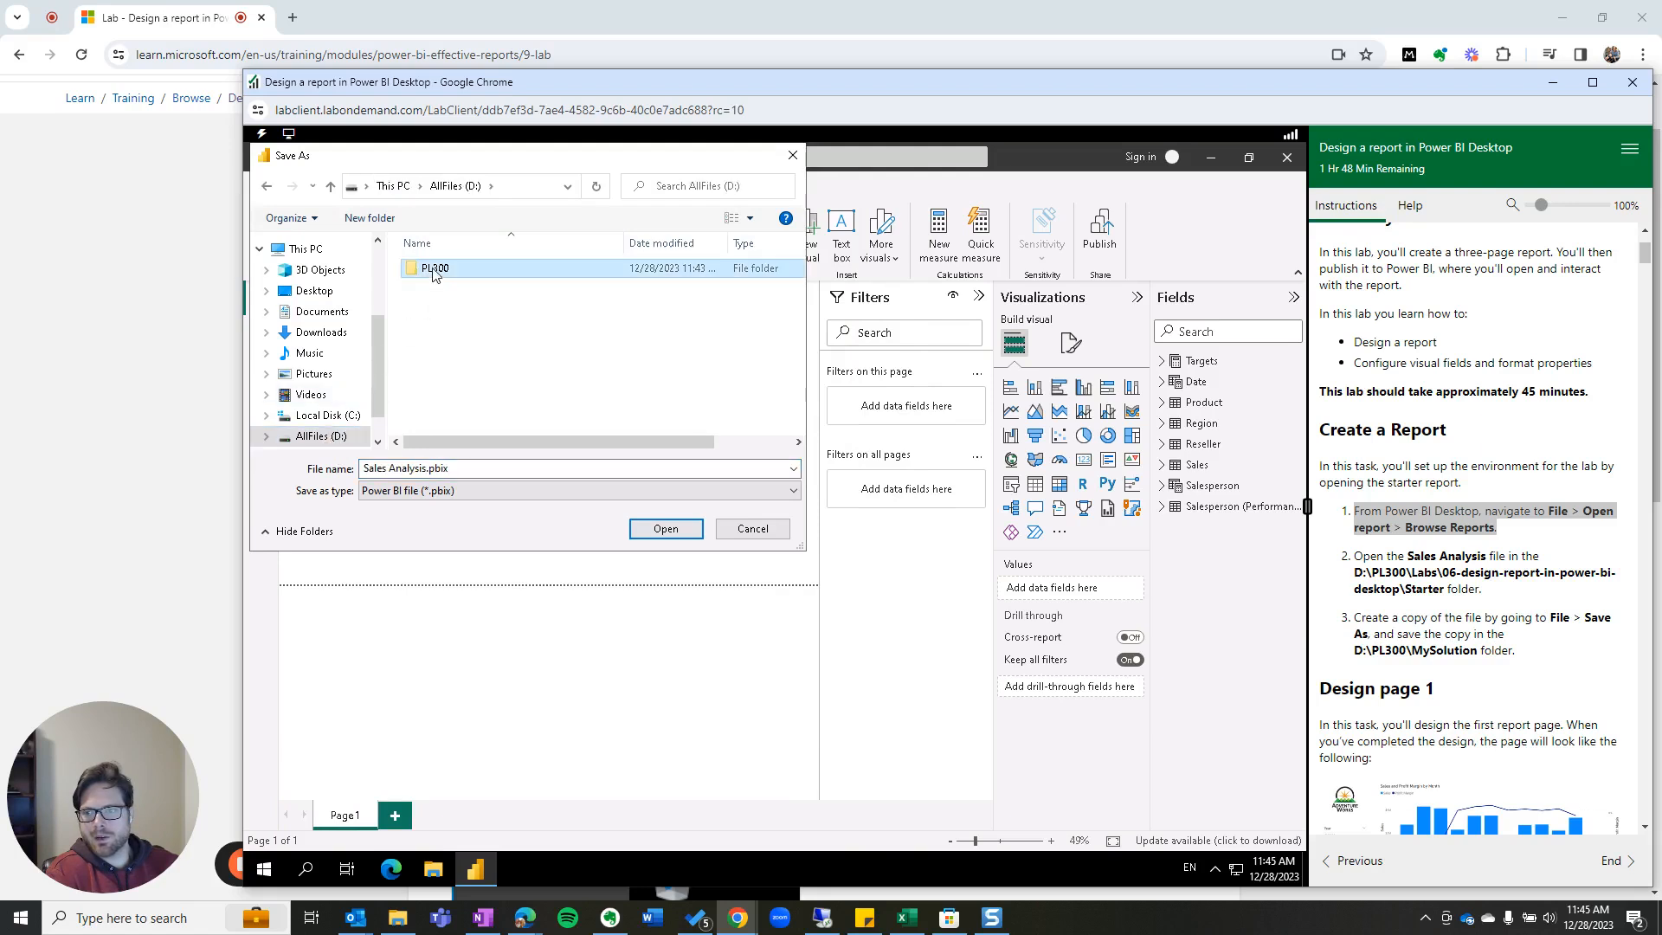
double_click(434, 274)
double_click(437, 321)
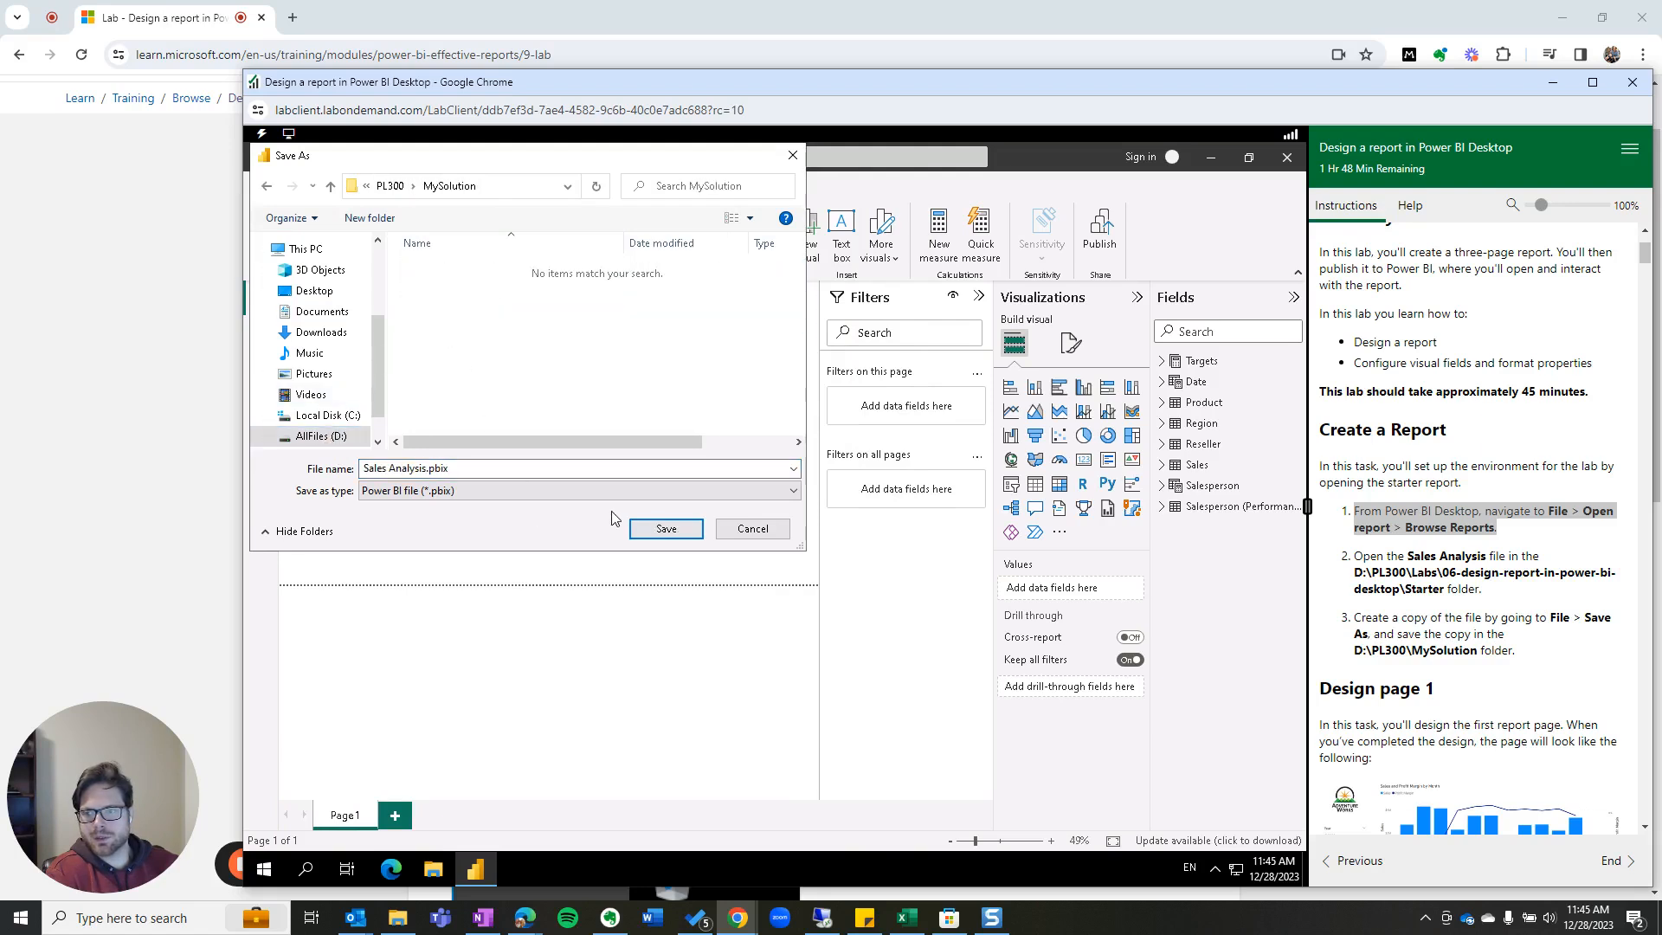
left_click(651, 528)
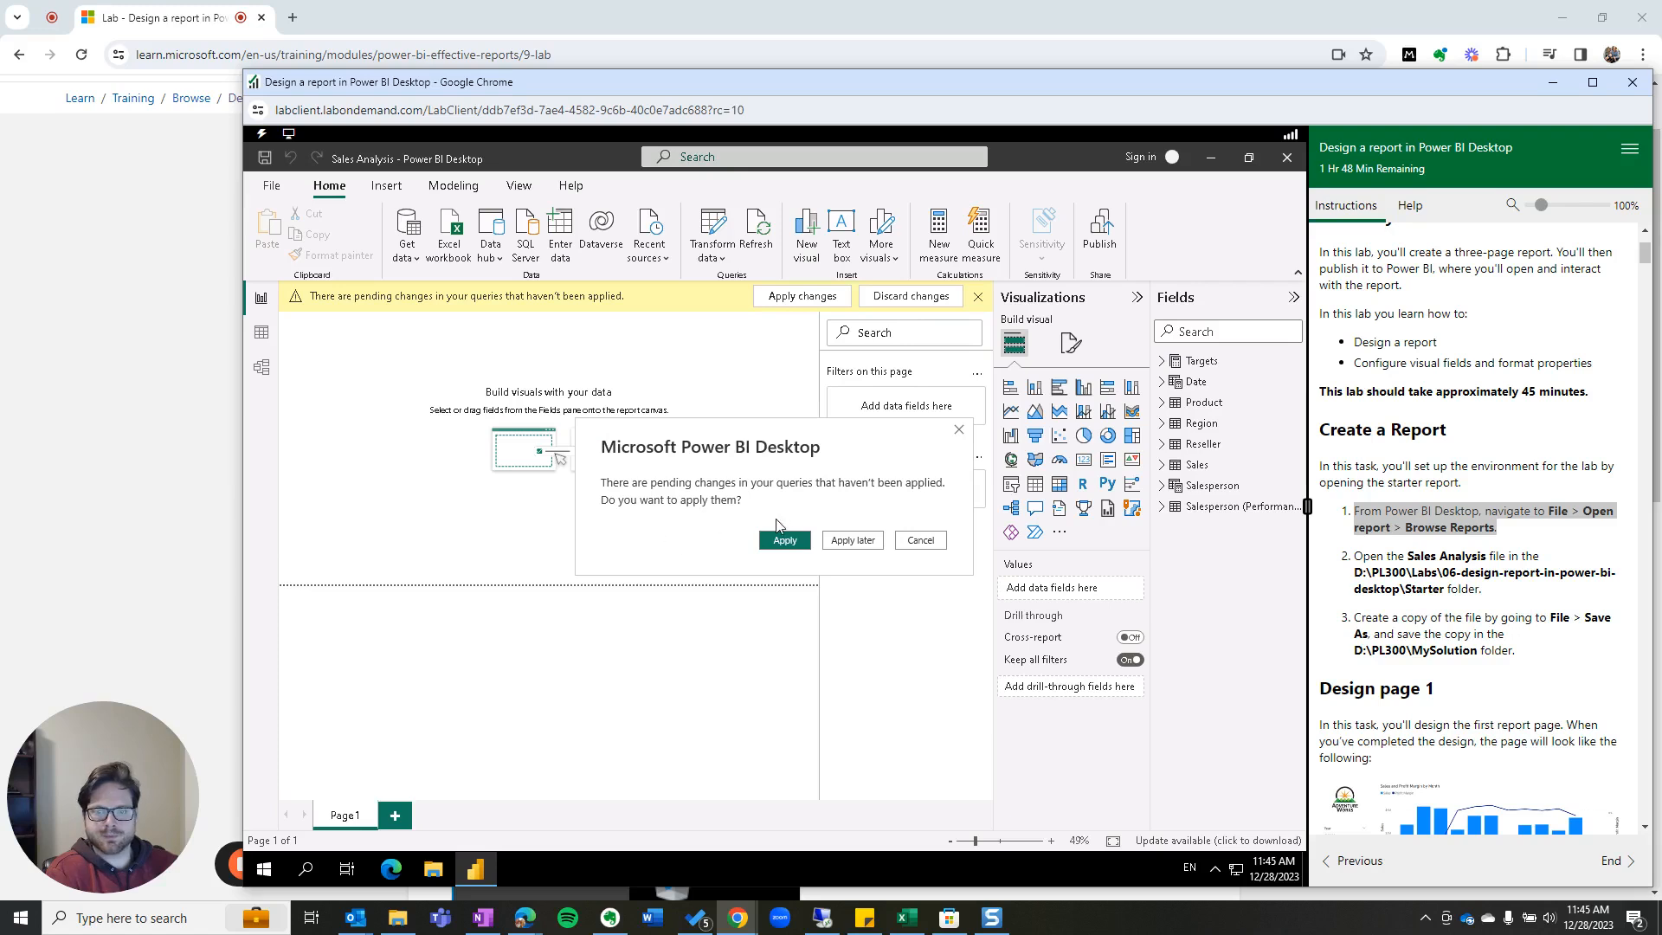
left_click(840, 543)
Step: Read the first Design page 1 instructions and rename the report's Page 1 as Overview
scroll(1467, 628, "down", 3)
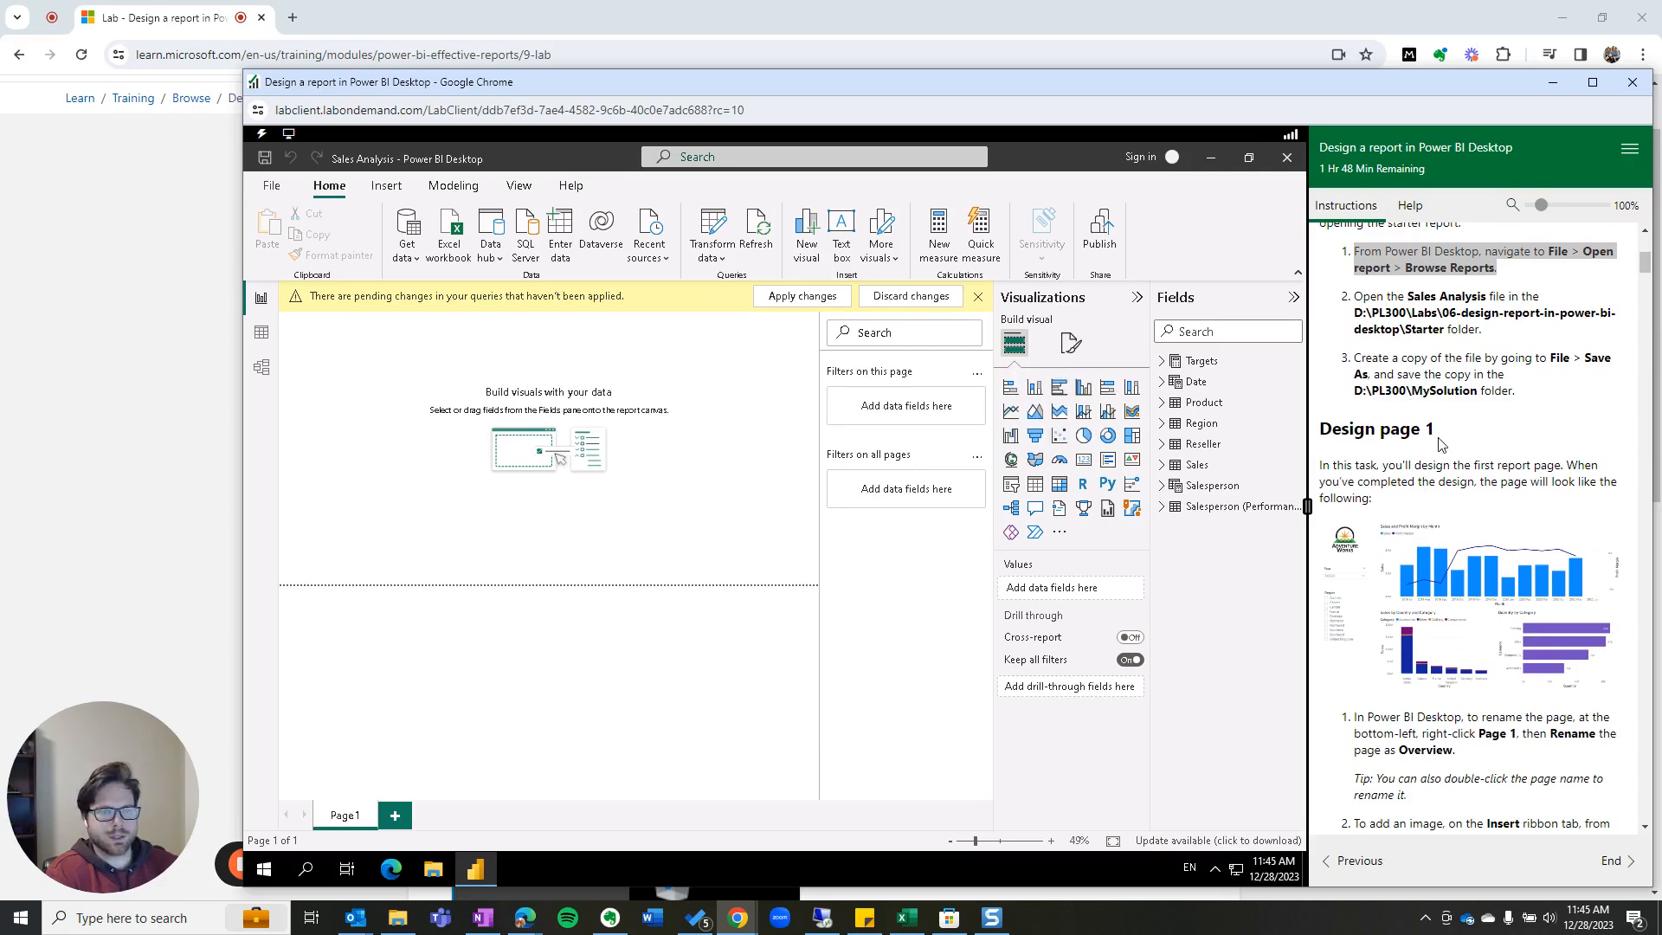
scroll(1437, 458, "down", 1)
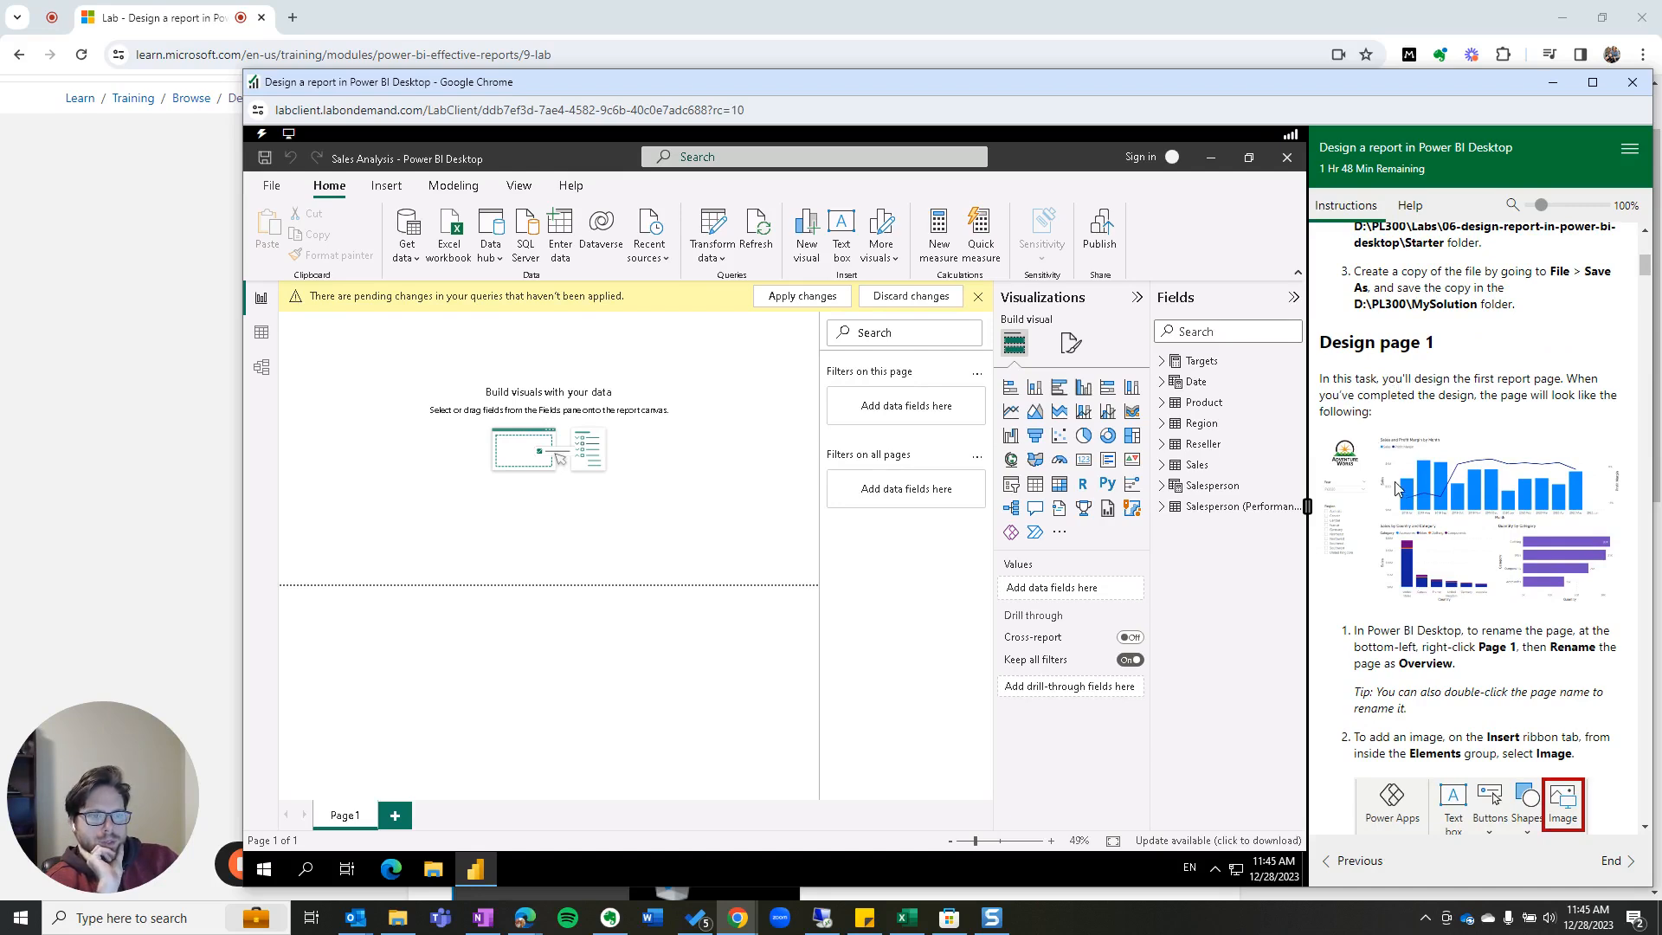
scroll(1439, 499, "down", 2)
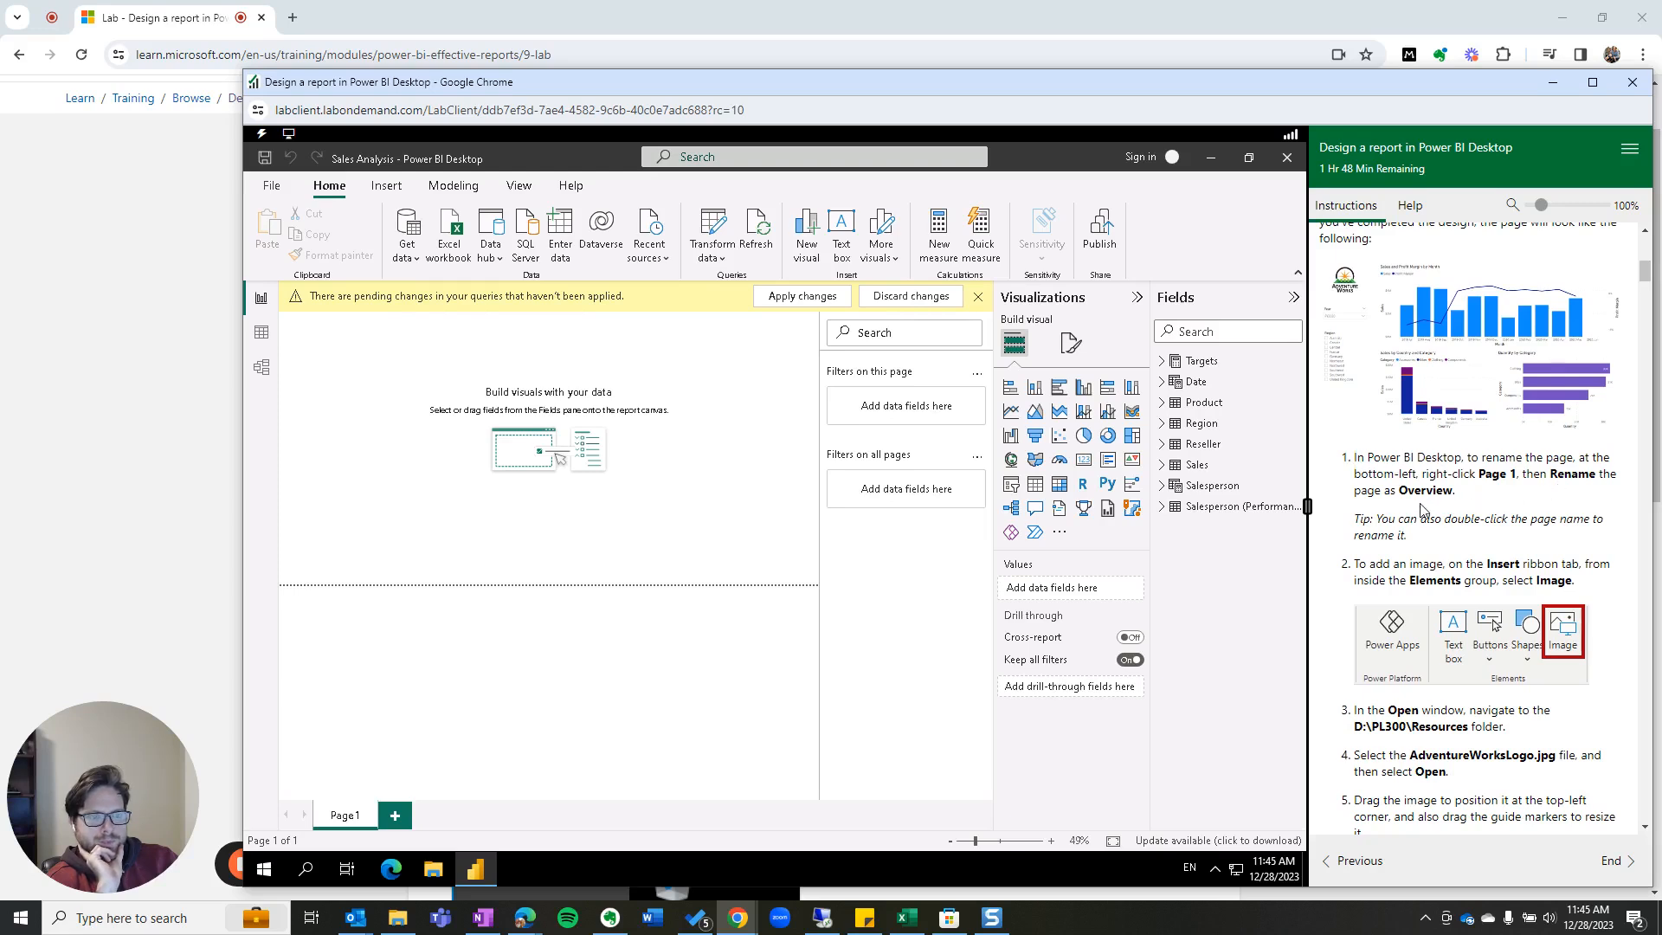
right_click(343, 818)
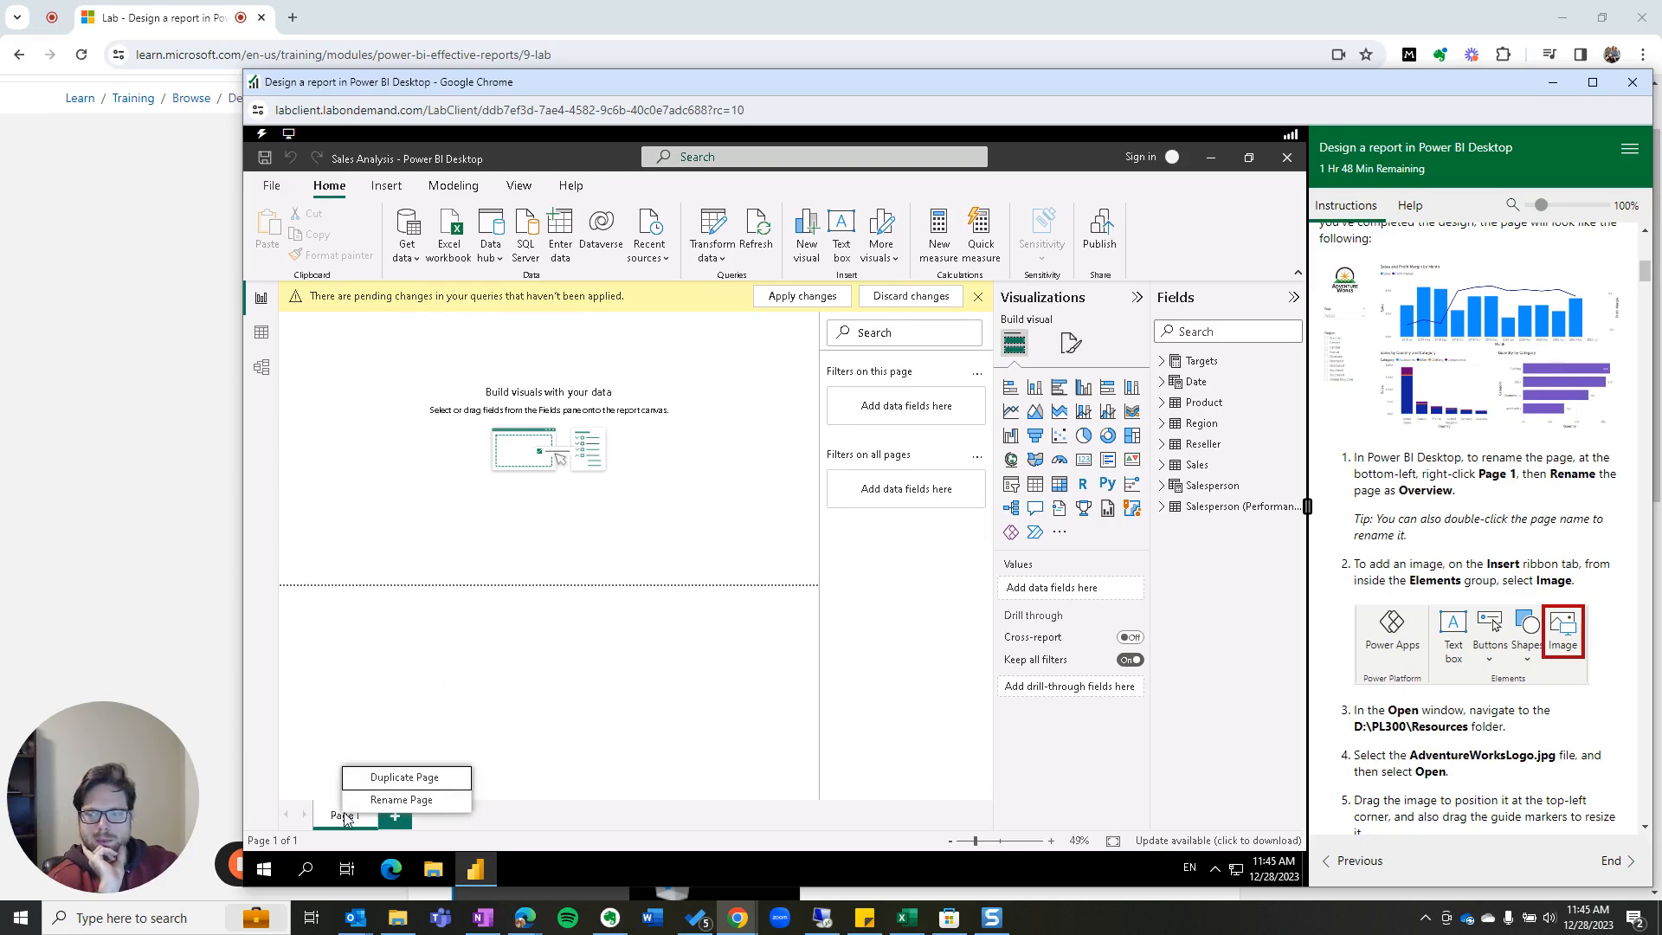
left_click(385, 800)
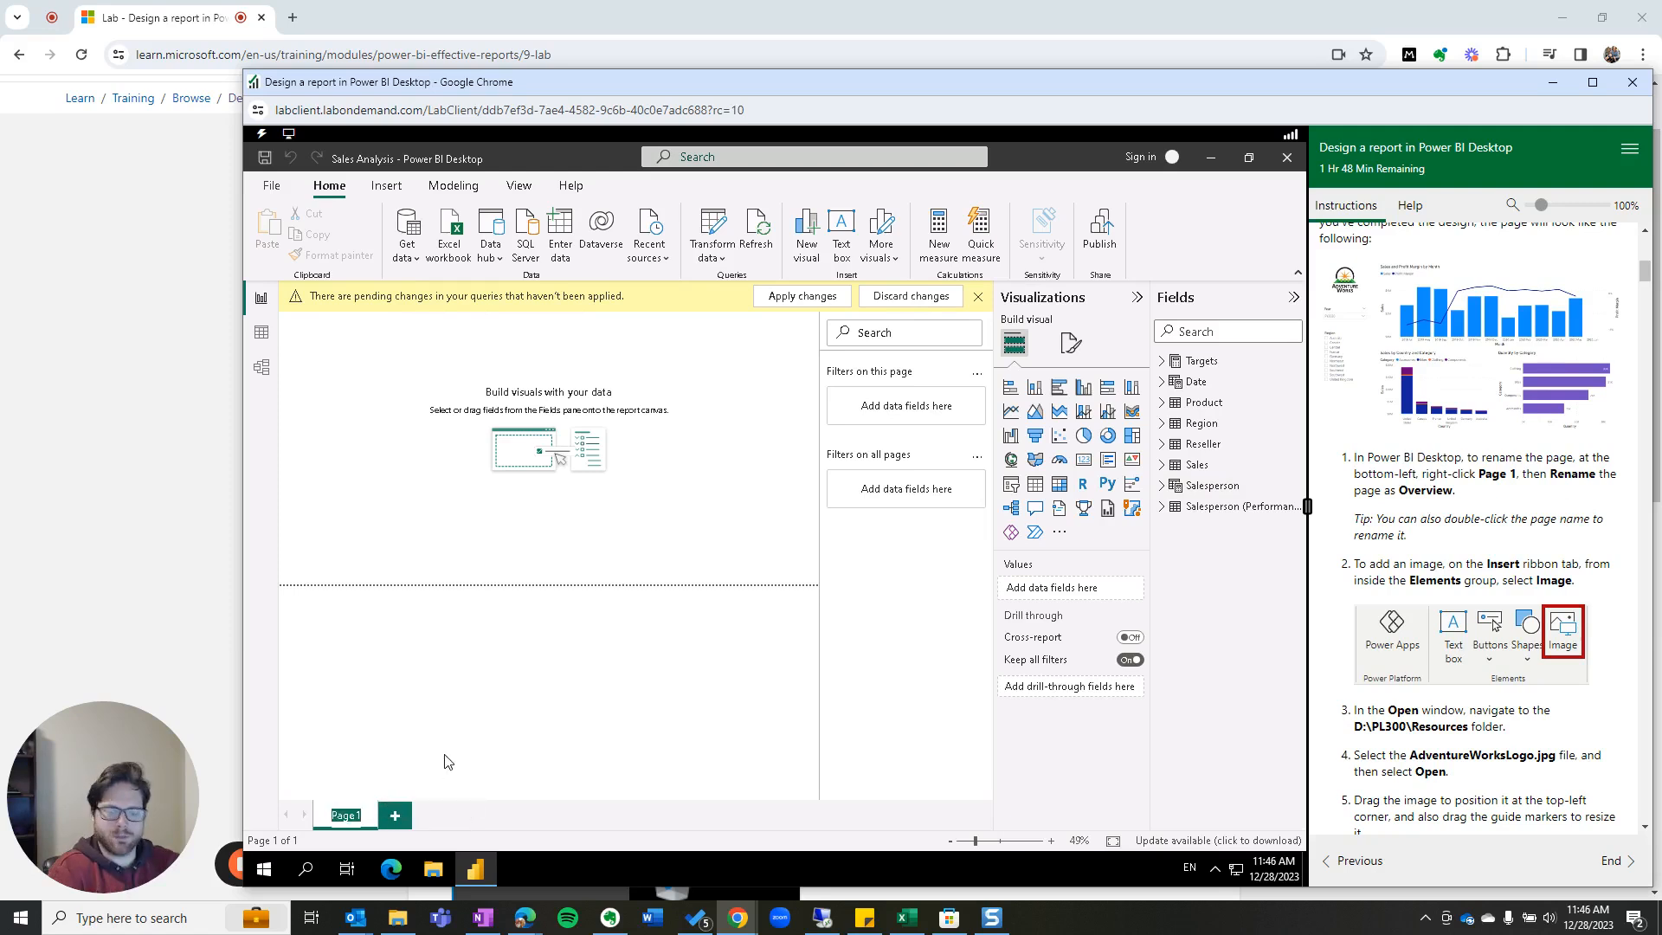
type("Overv")
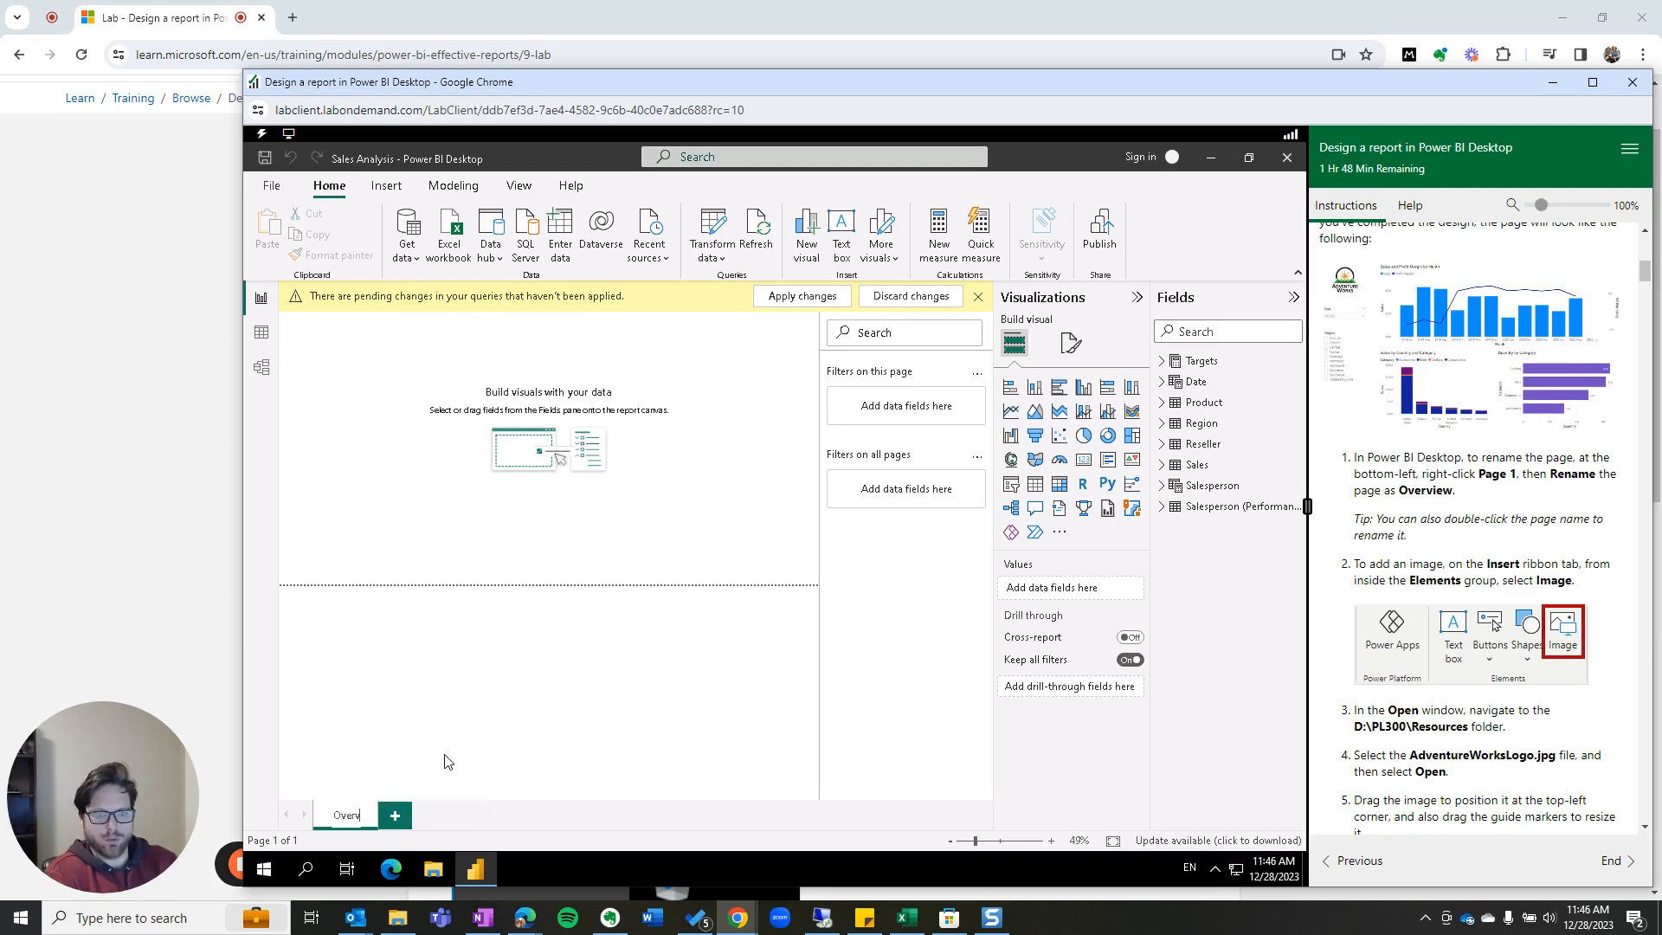
type("iew")
key("Return")
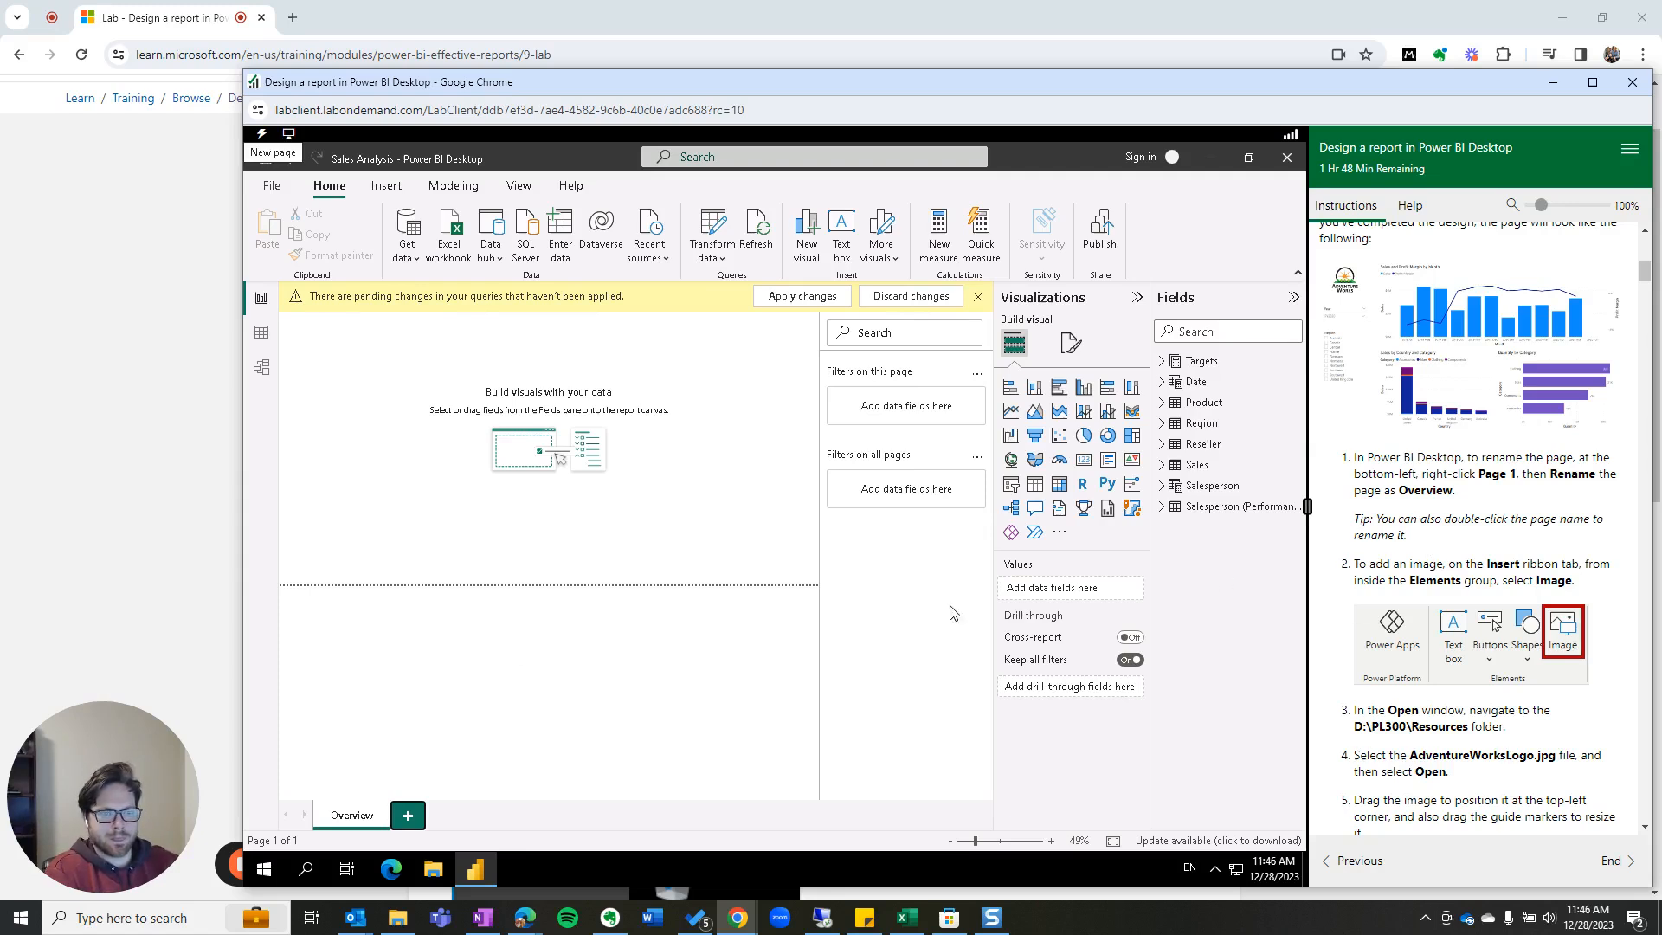
Step: Reopen the report page's name for editing and re-enter it as Overview
double_click(351, 815)
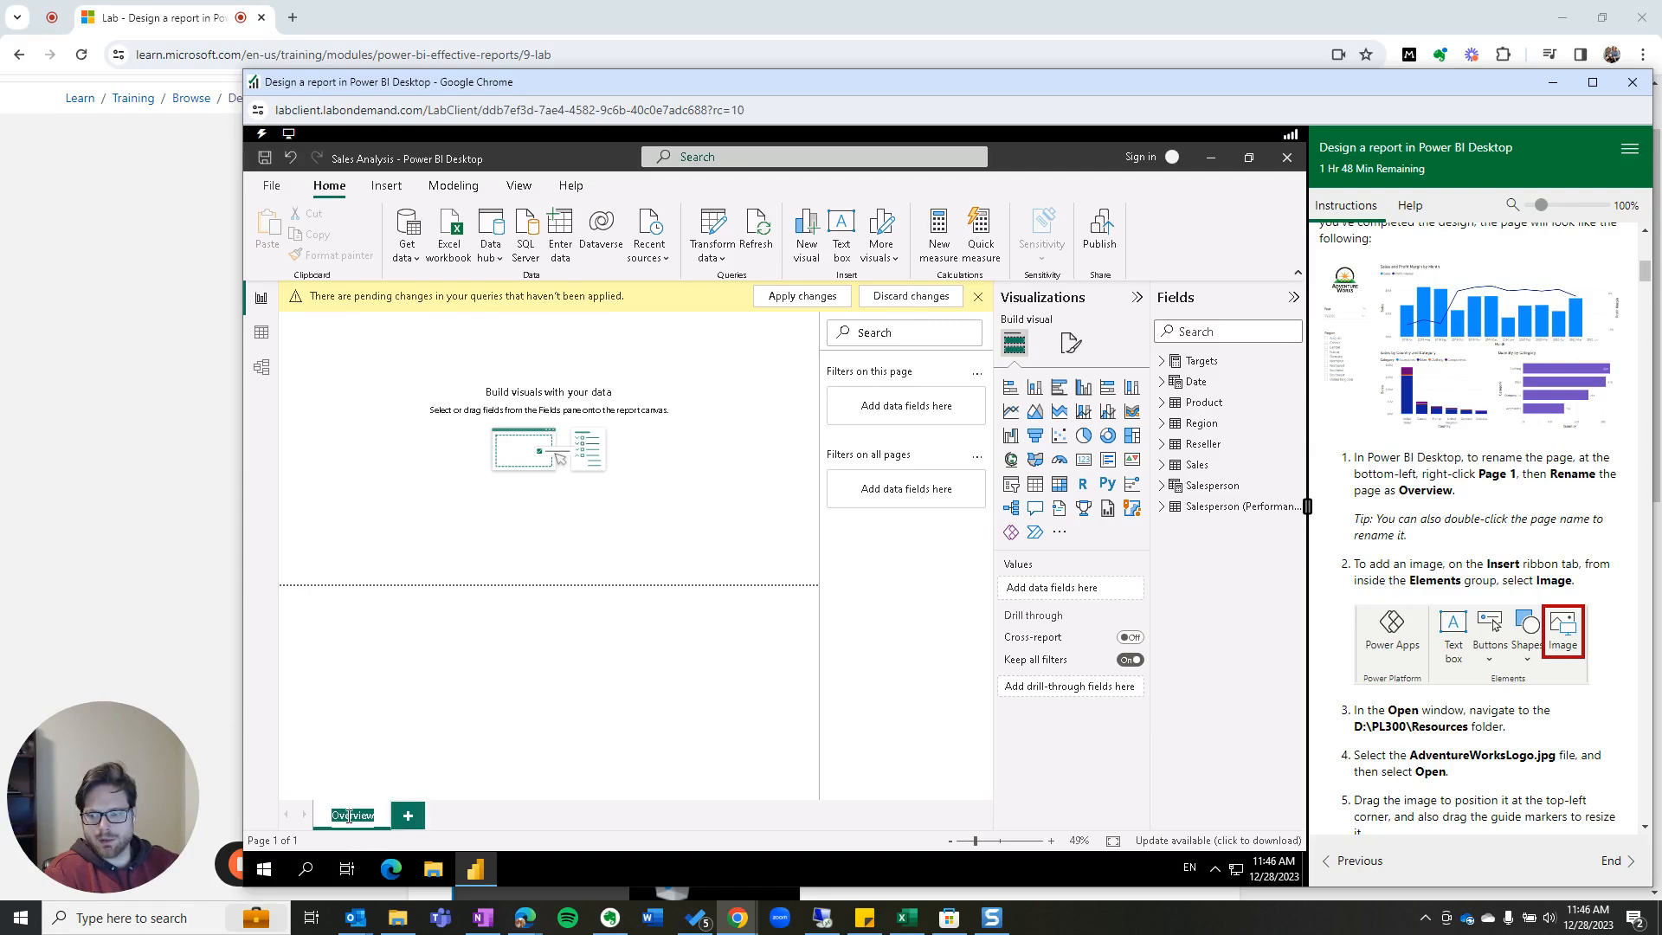
type("Overv")
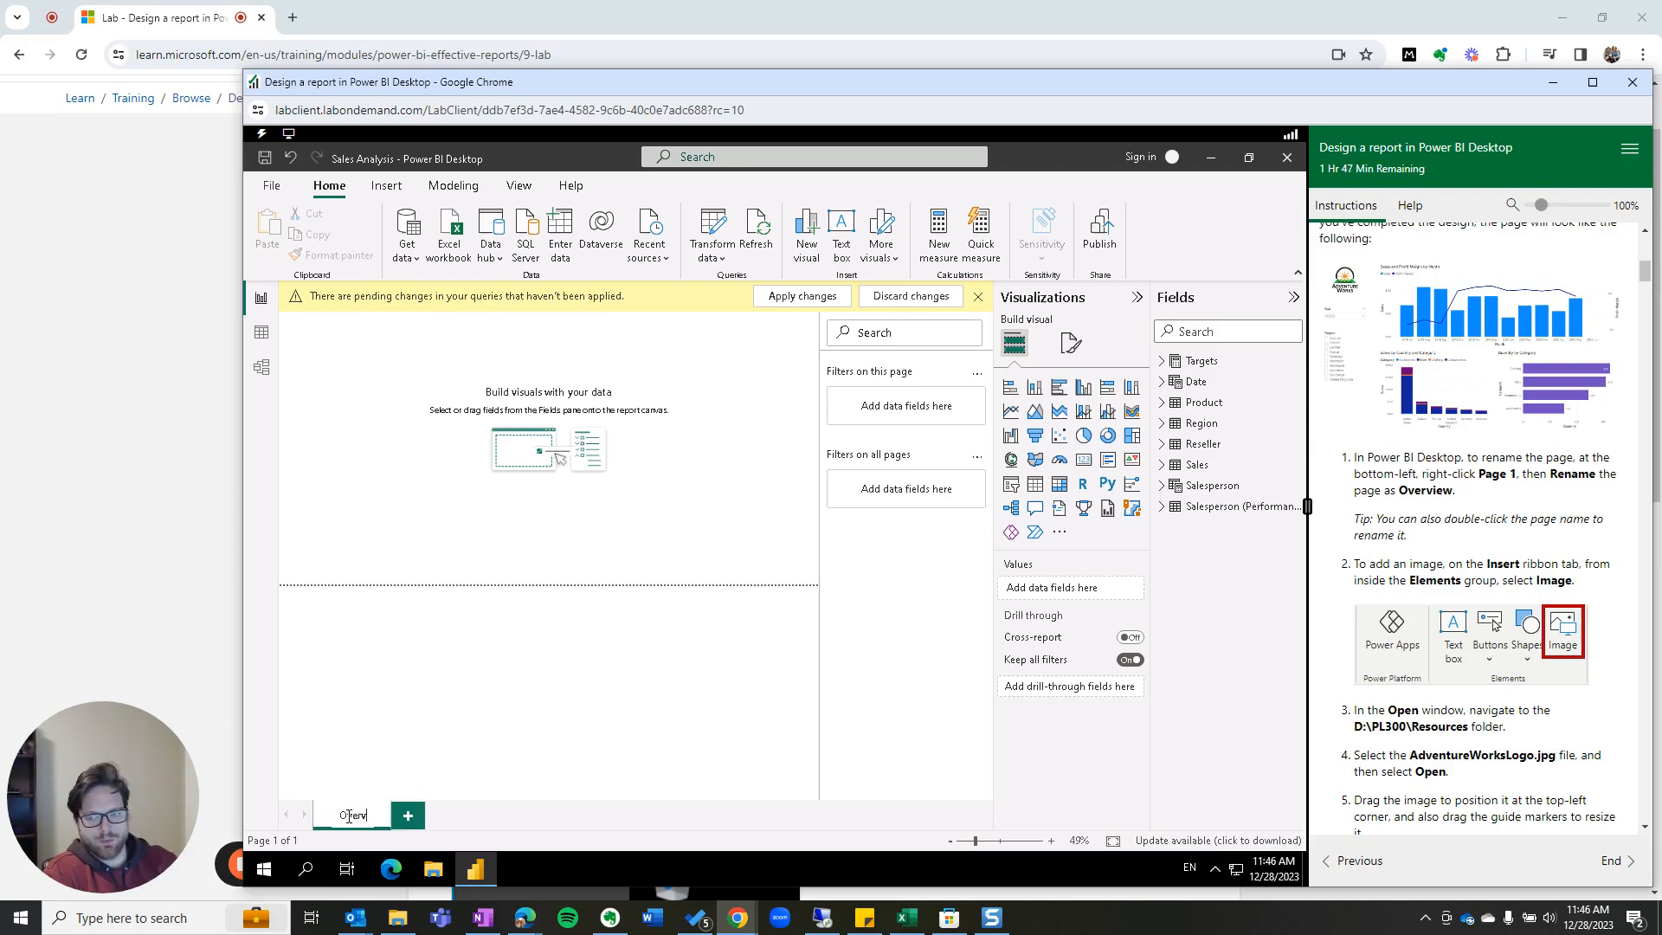
type("iew")
key("Return")
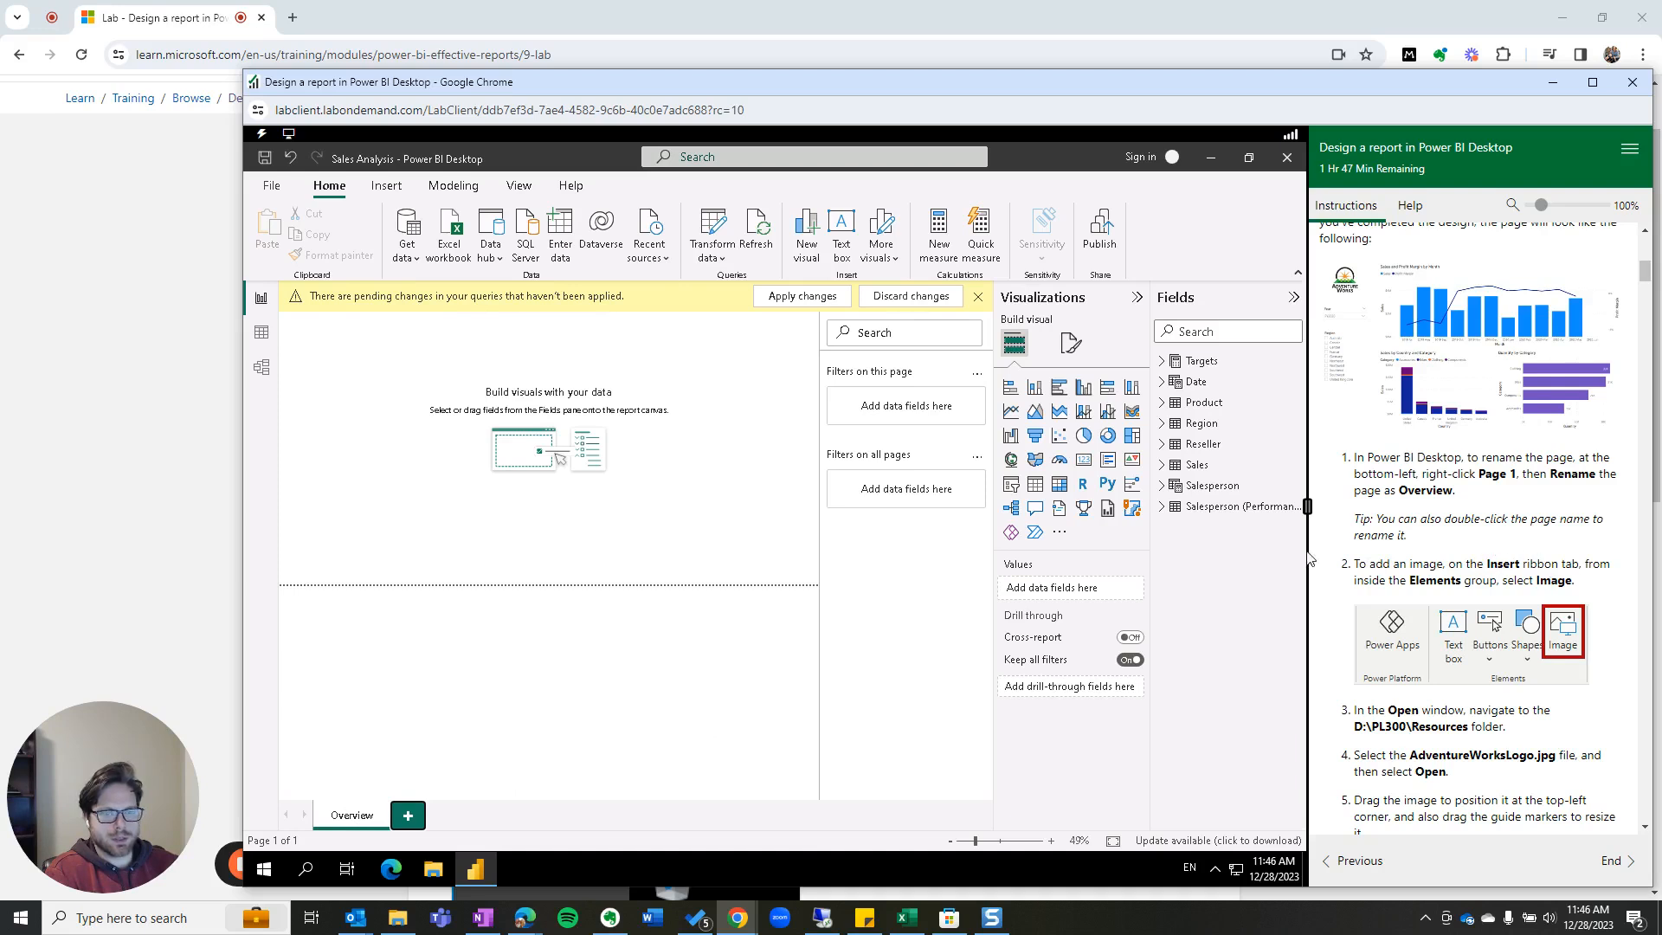
Step: Insert the AdventureWorksLogo.jpg image from the D:\PL300\Resources folder on the Overview page
left_click(387, 185)
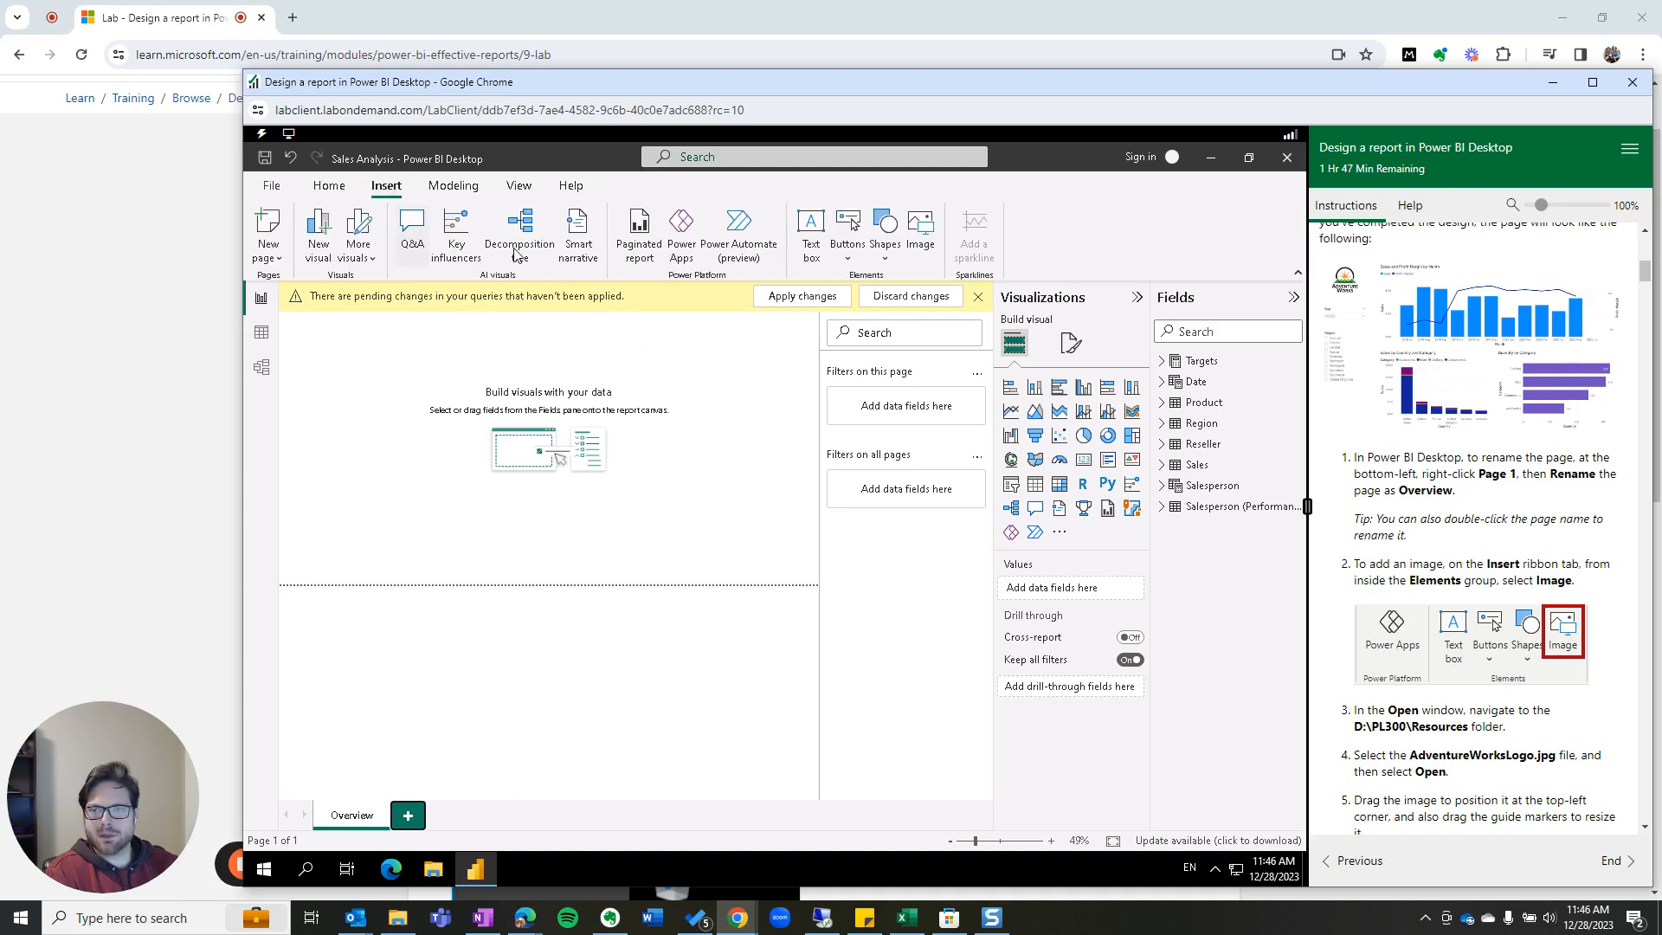
left_click(922, 241)
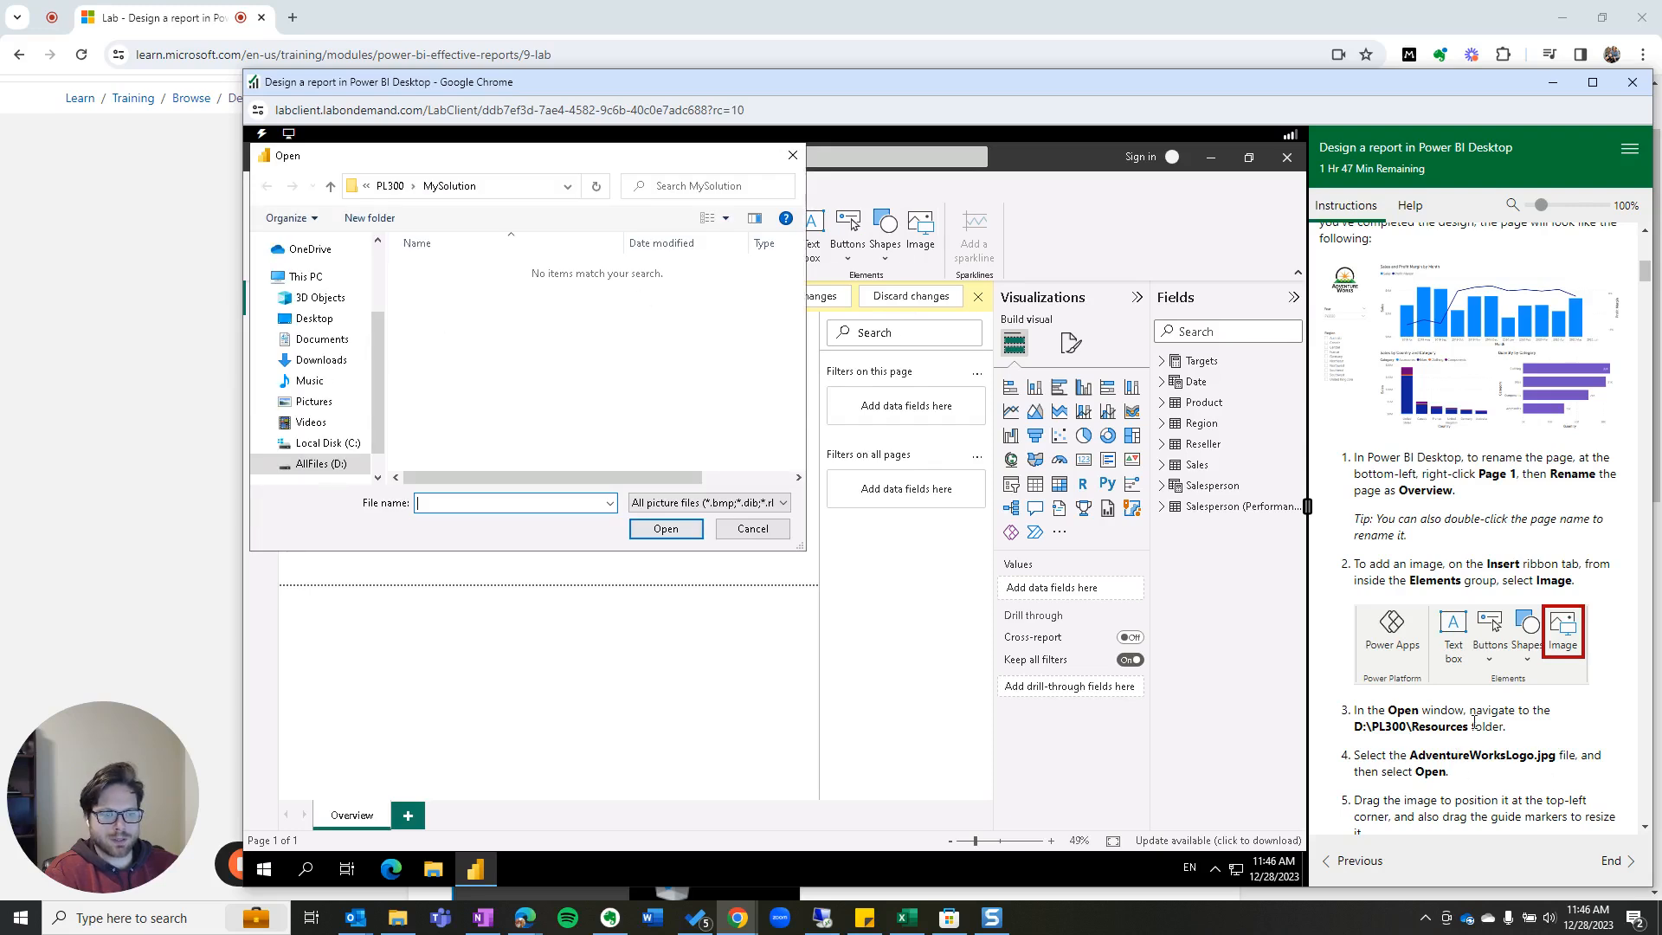
left_click(391, 185)
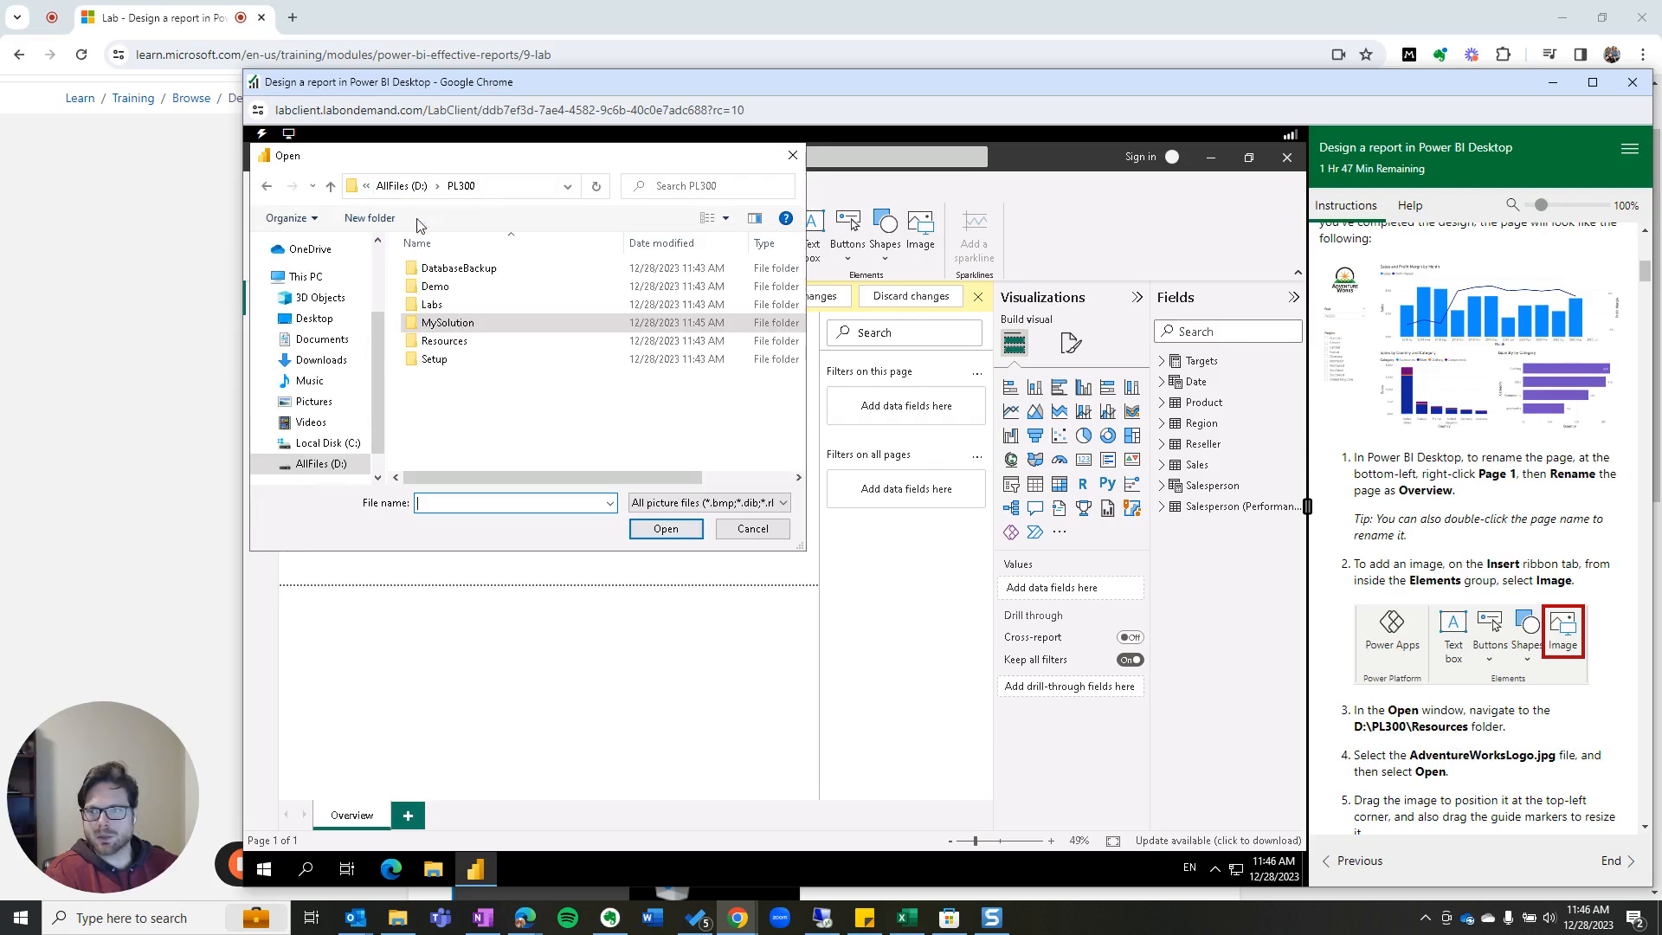
double_click(449, 343)
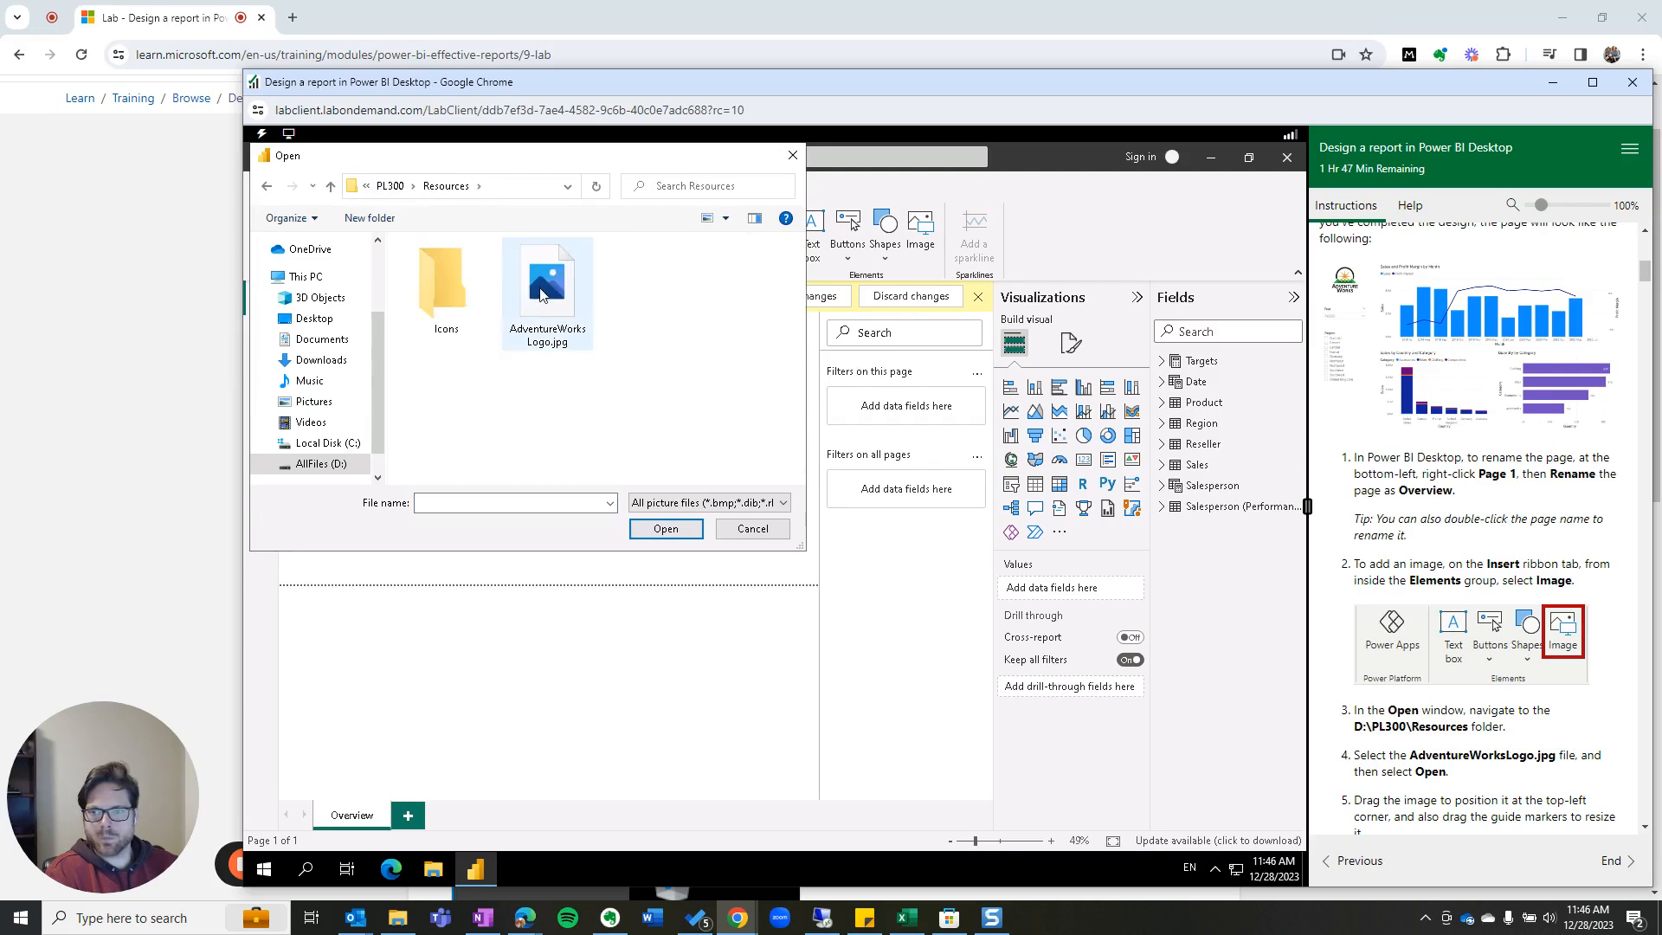
left_click(544, 294)
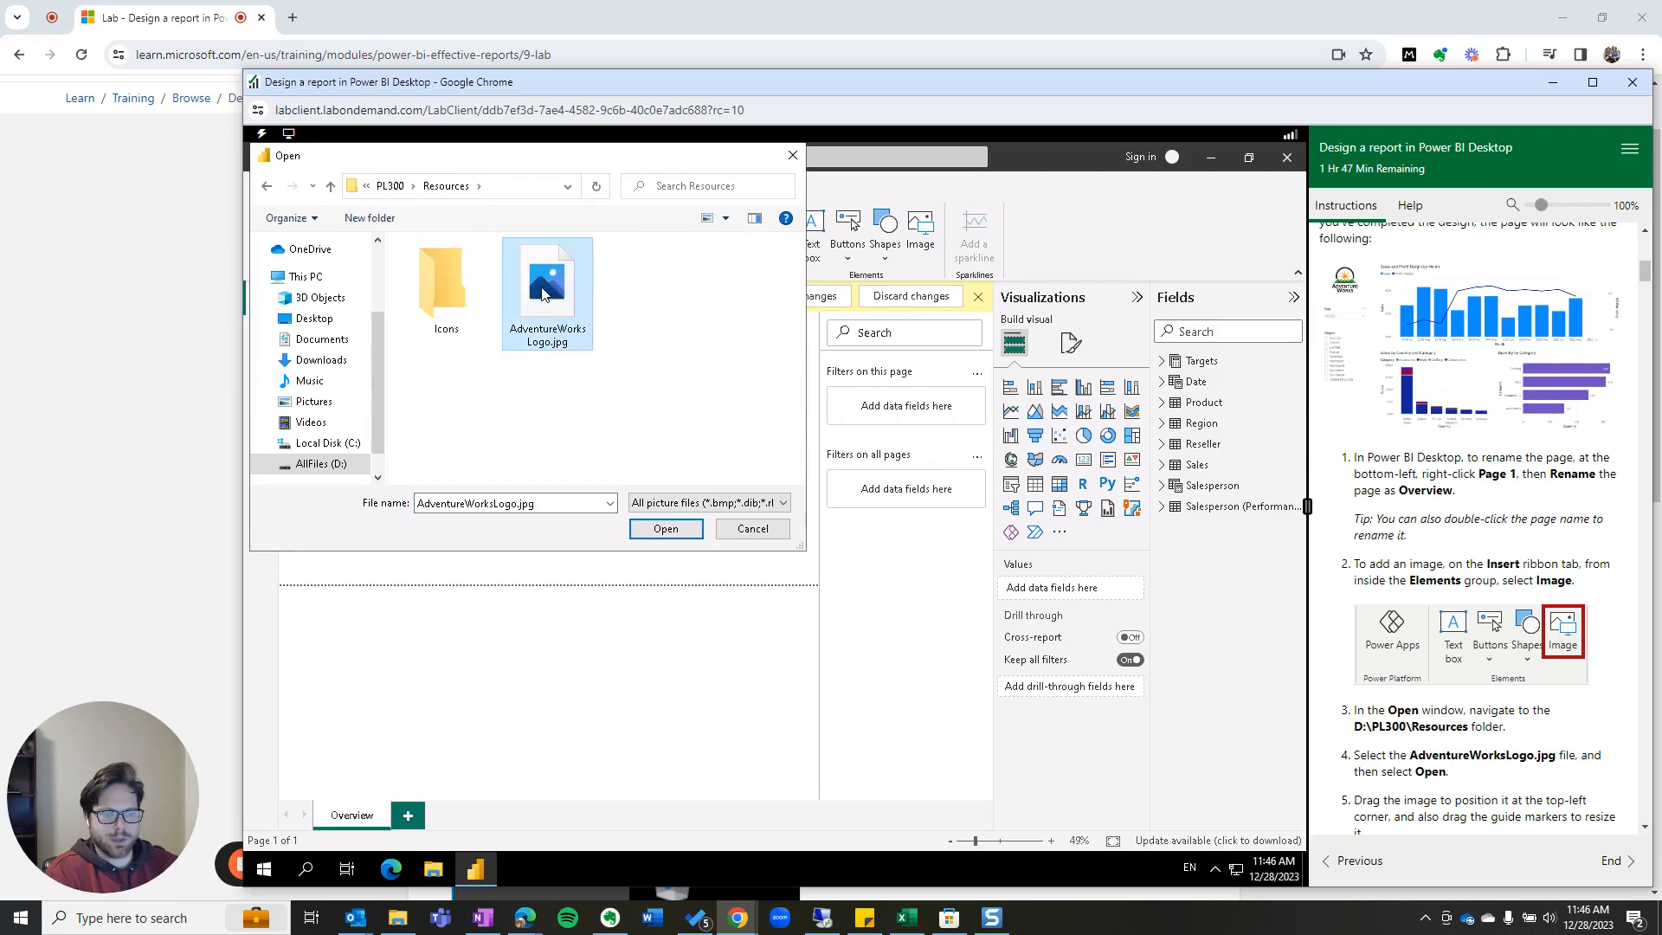
left_click(665, 529)
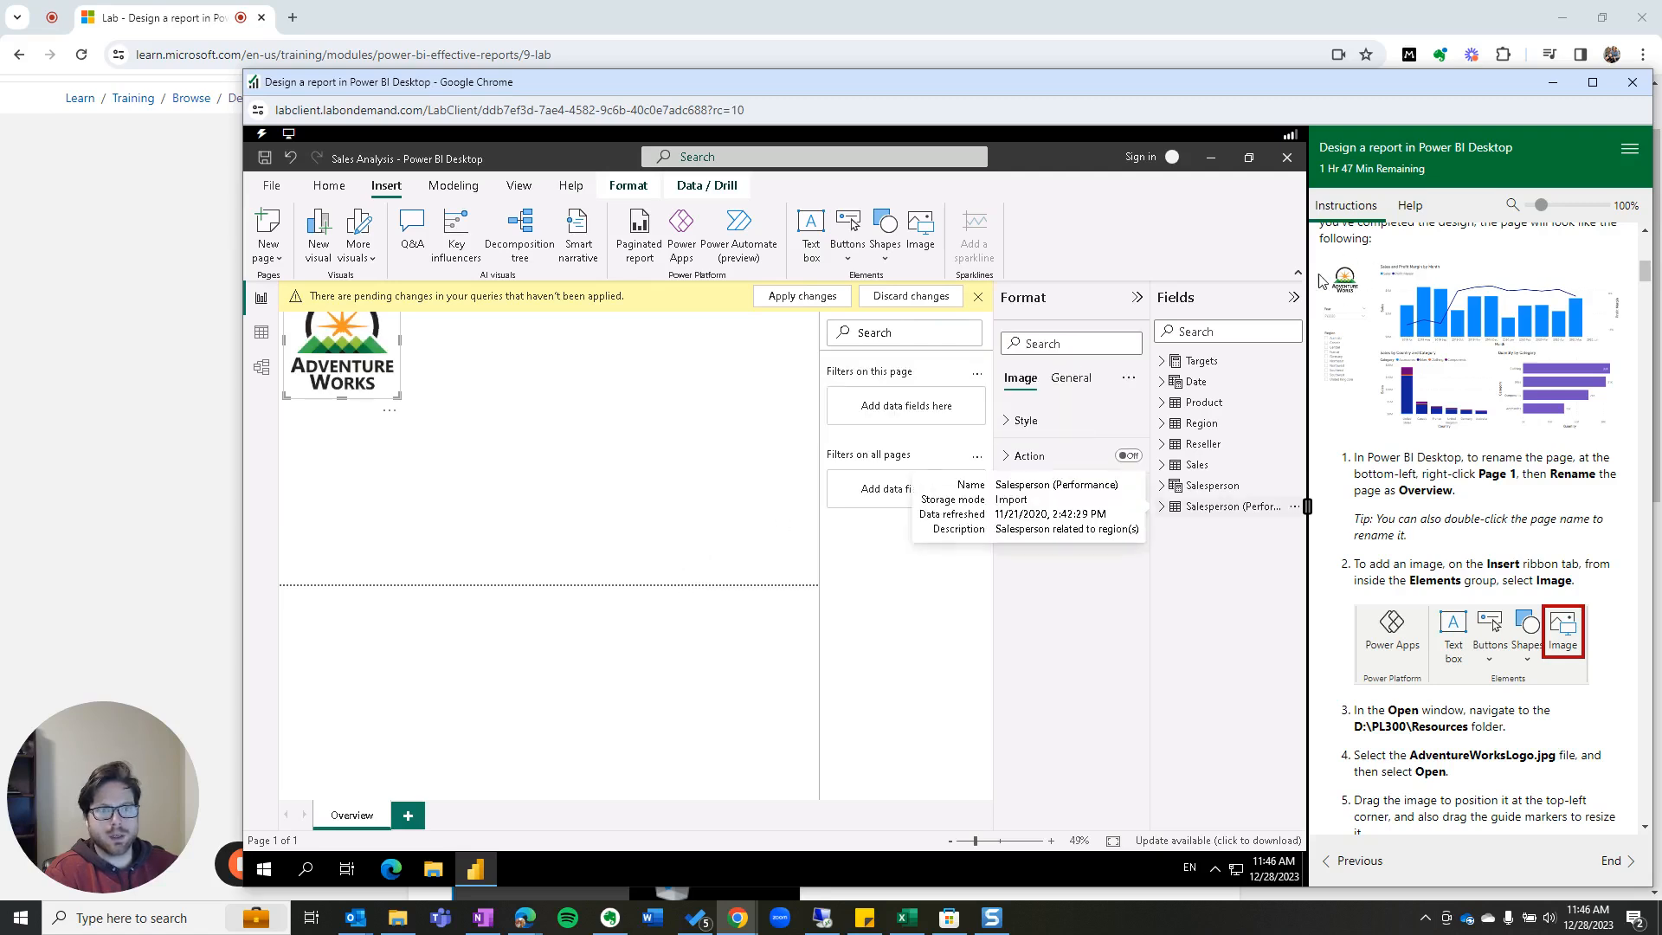
Step: Dismiss the pending changes notice and position the logo image at the top-left corner of the report page
scroll(1466, 574, "down", 2)
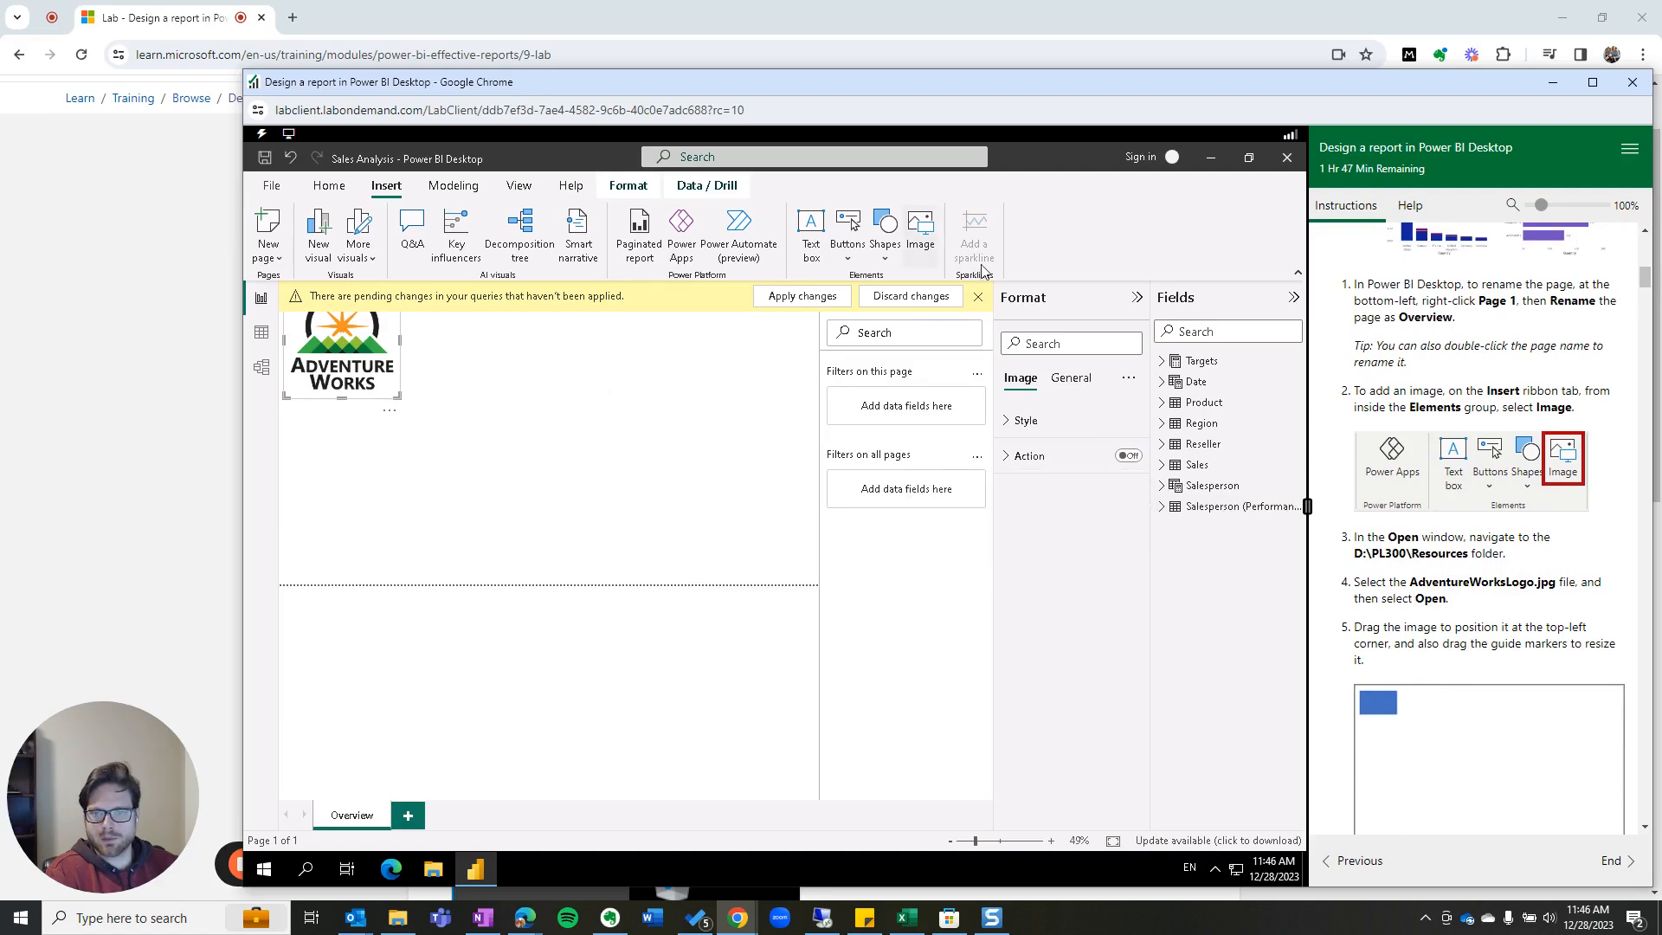
left_click(978, 296)
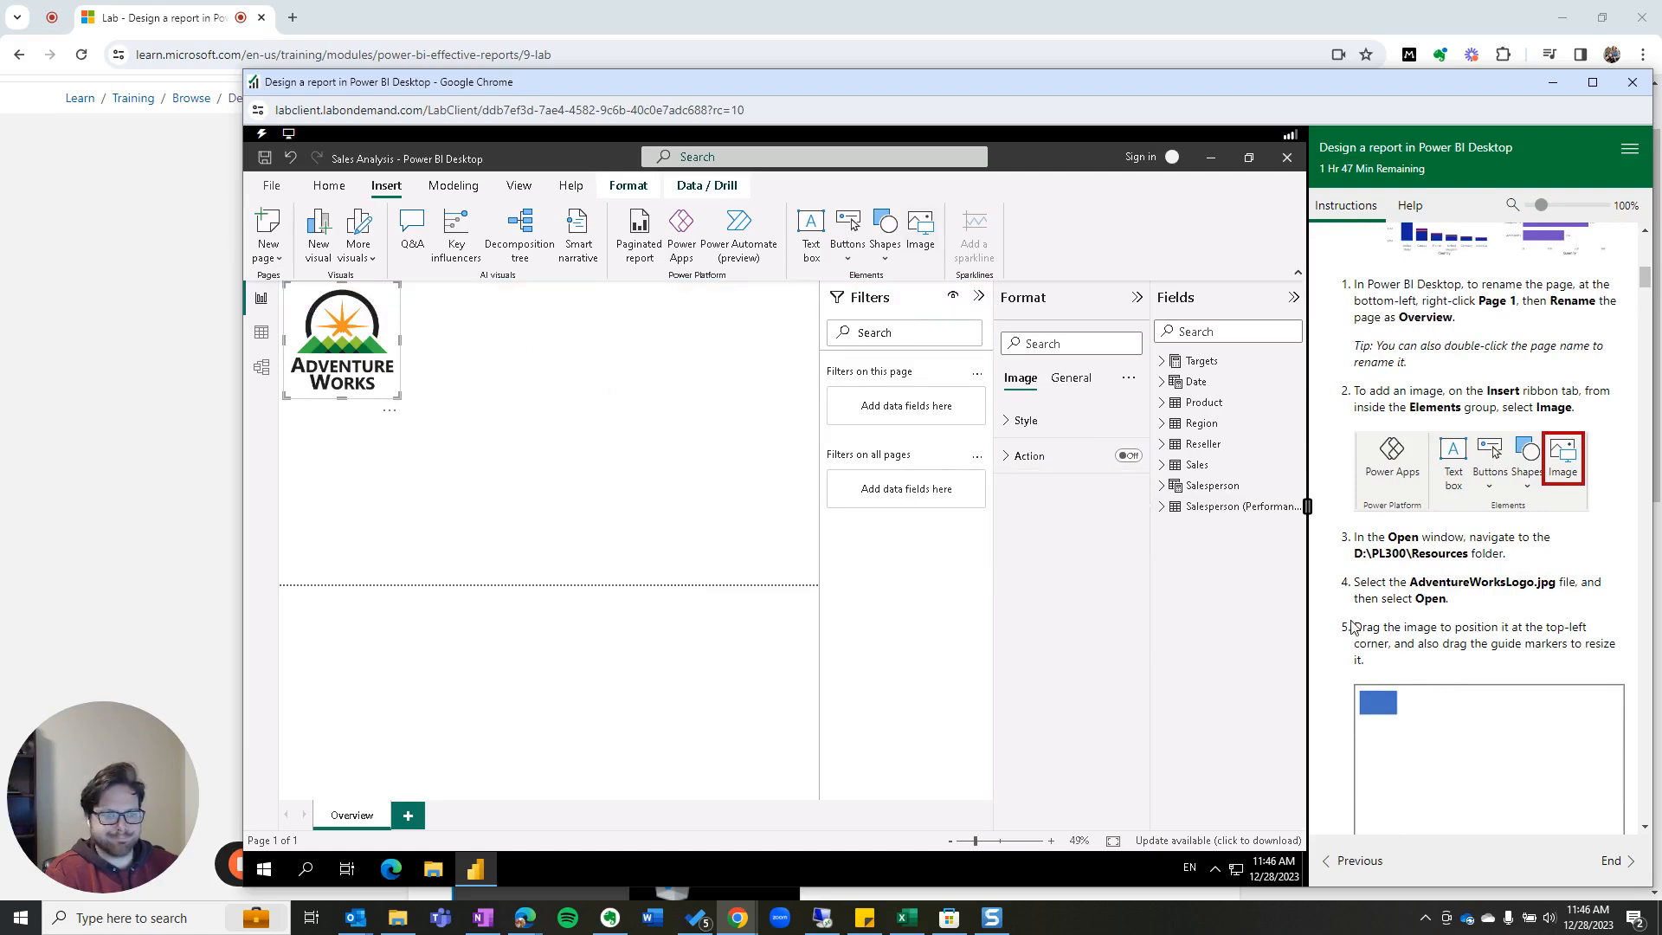
left_click_drag(358, 335, 357, 344)
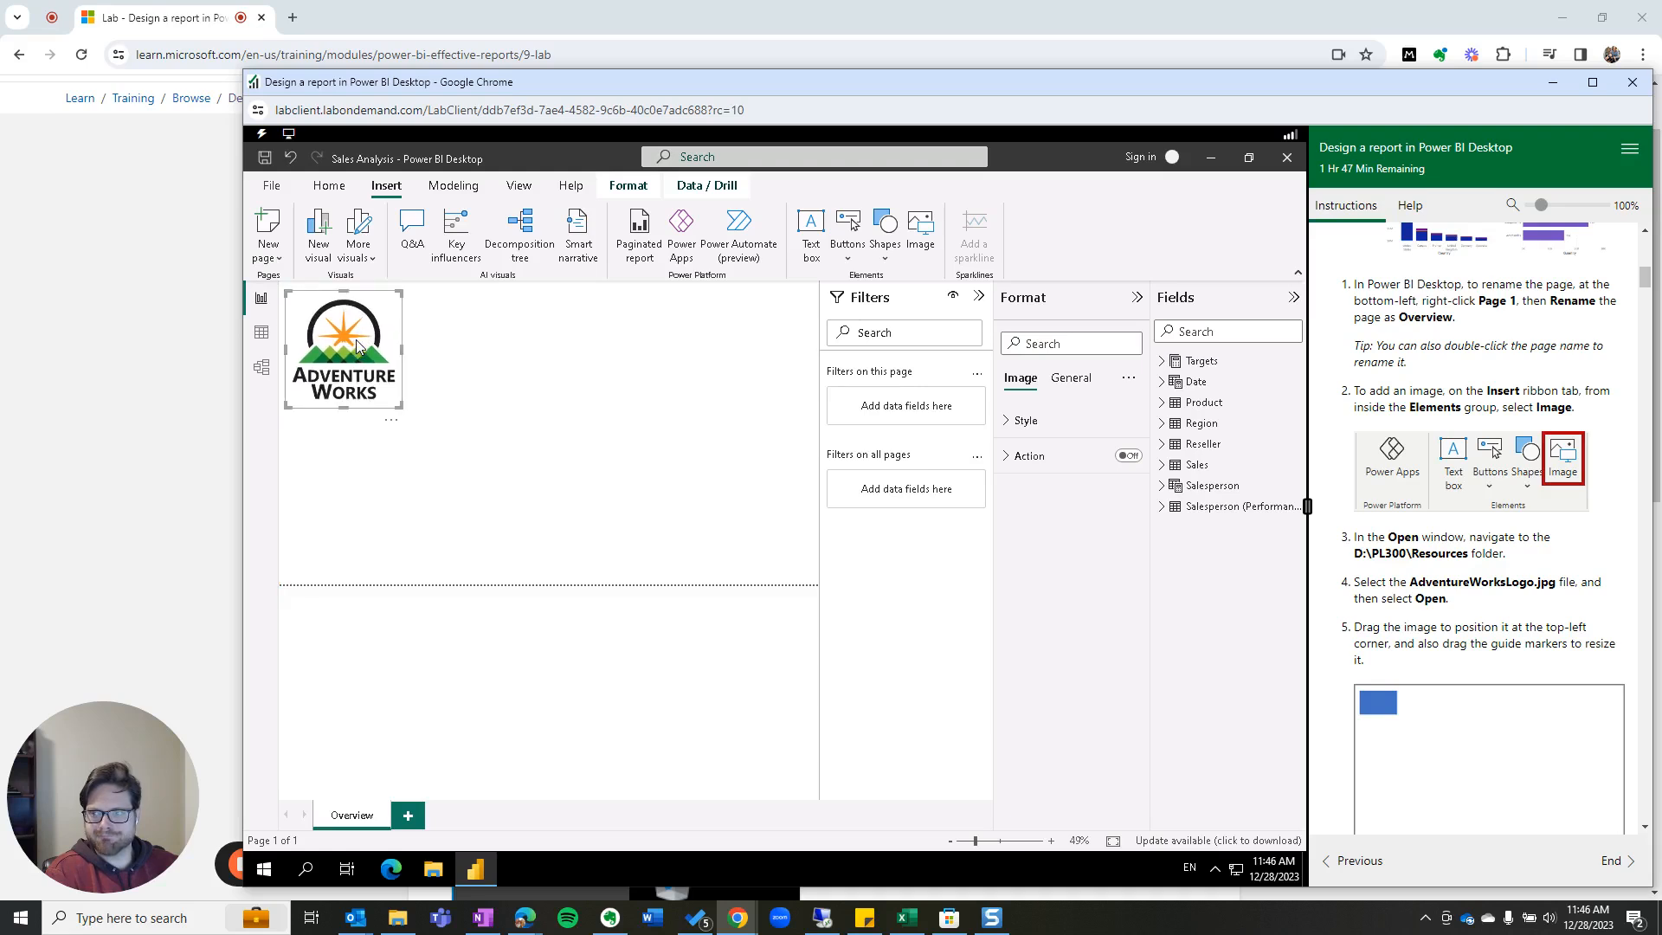
Step: Deselect the logo image and add a slicer visual to the Overview page
scroll(1415, 558, "down", 4)
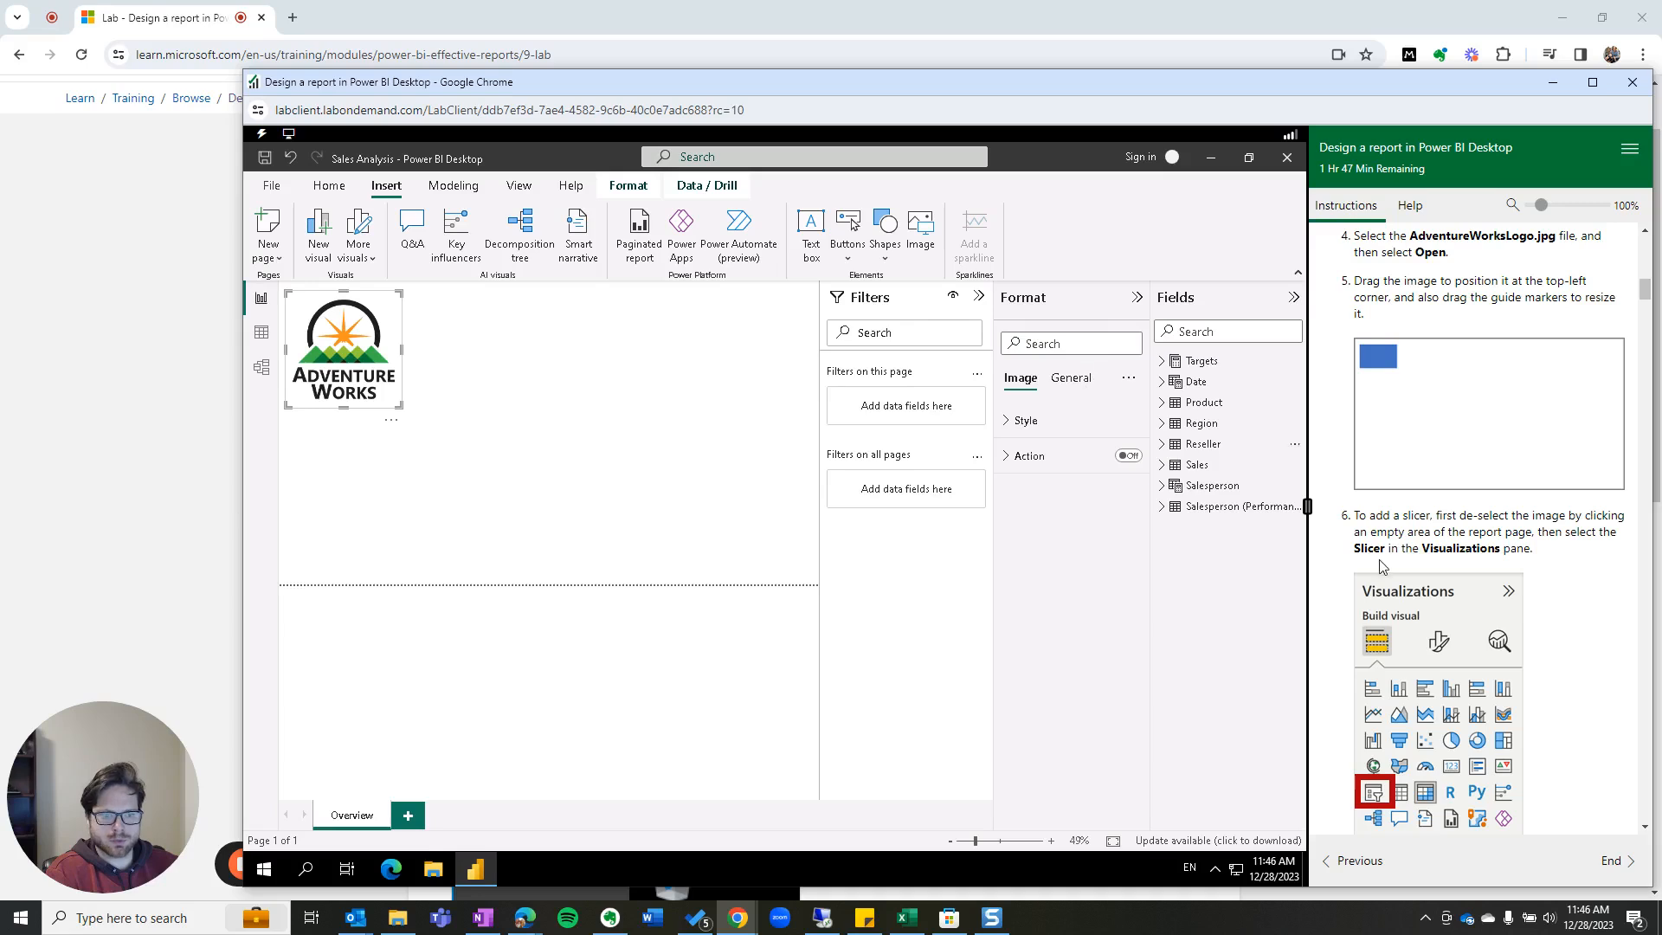
left_click(632, 516)
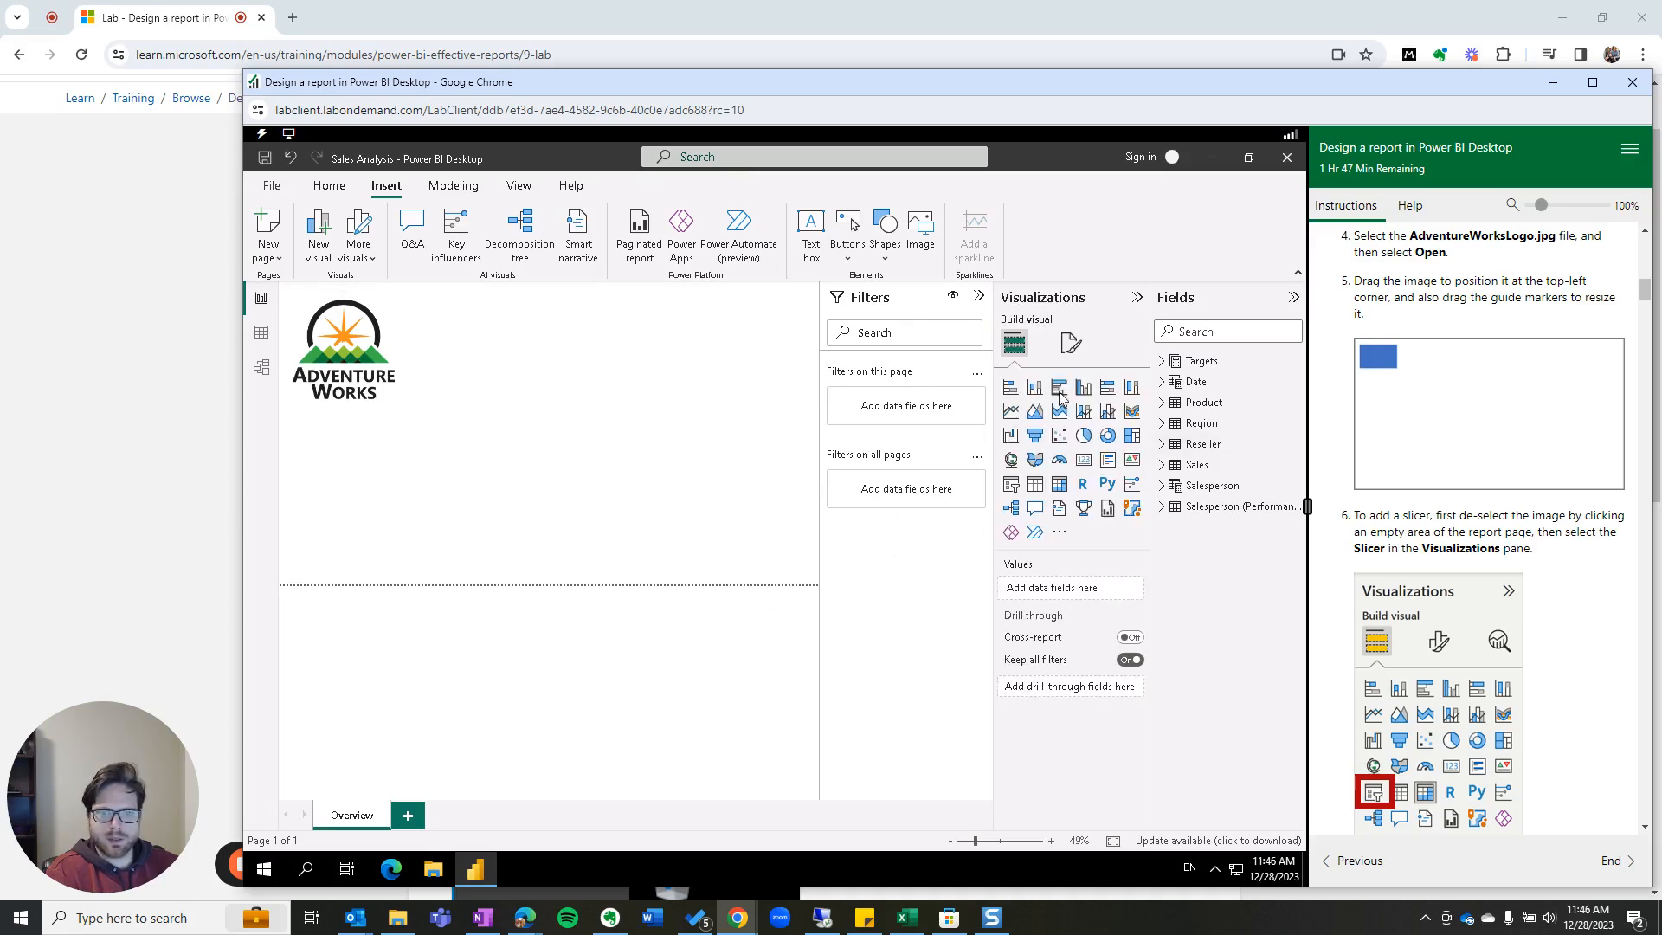
left_click(345, 363)
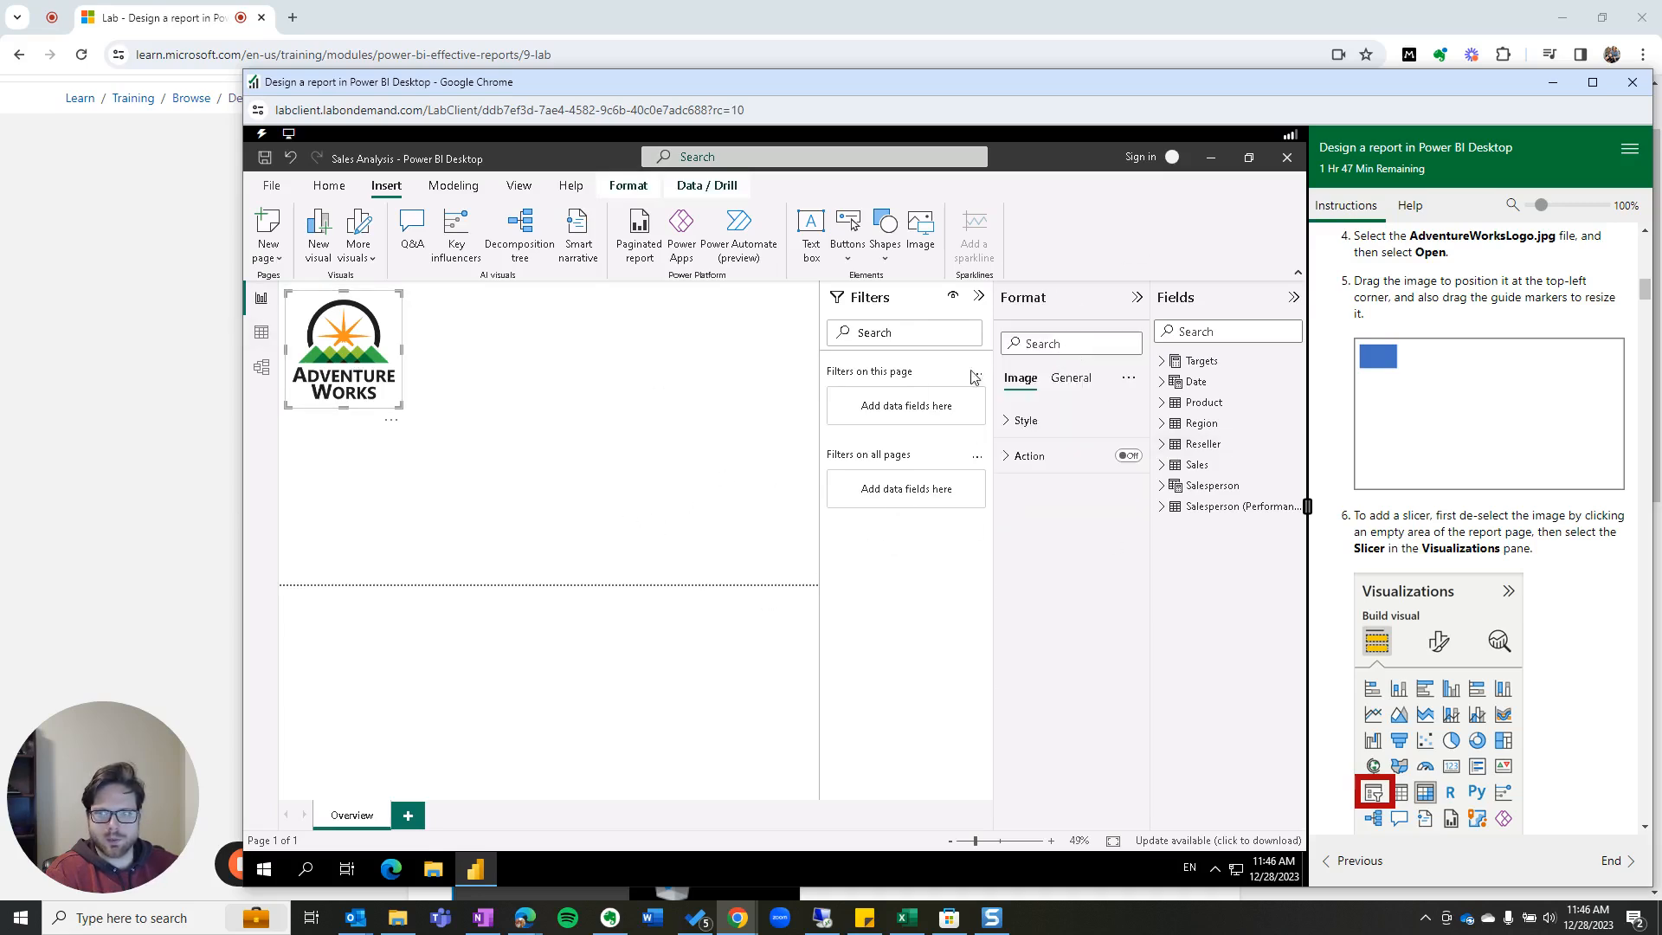
left_click(582, 436)
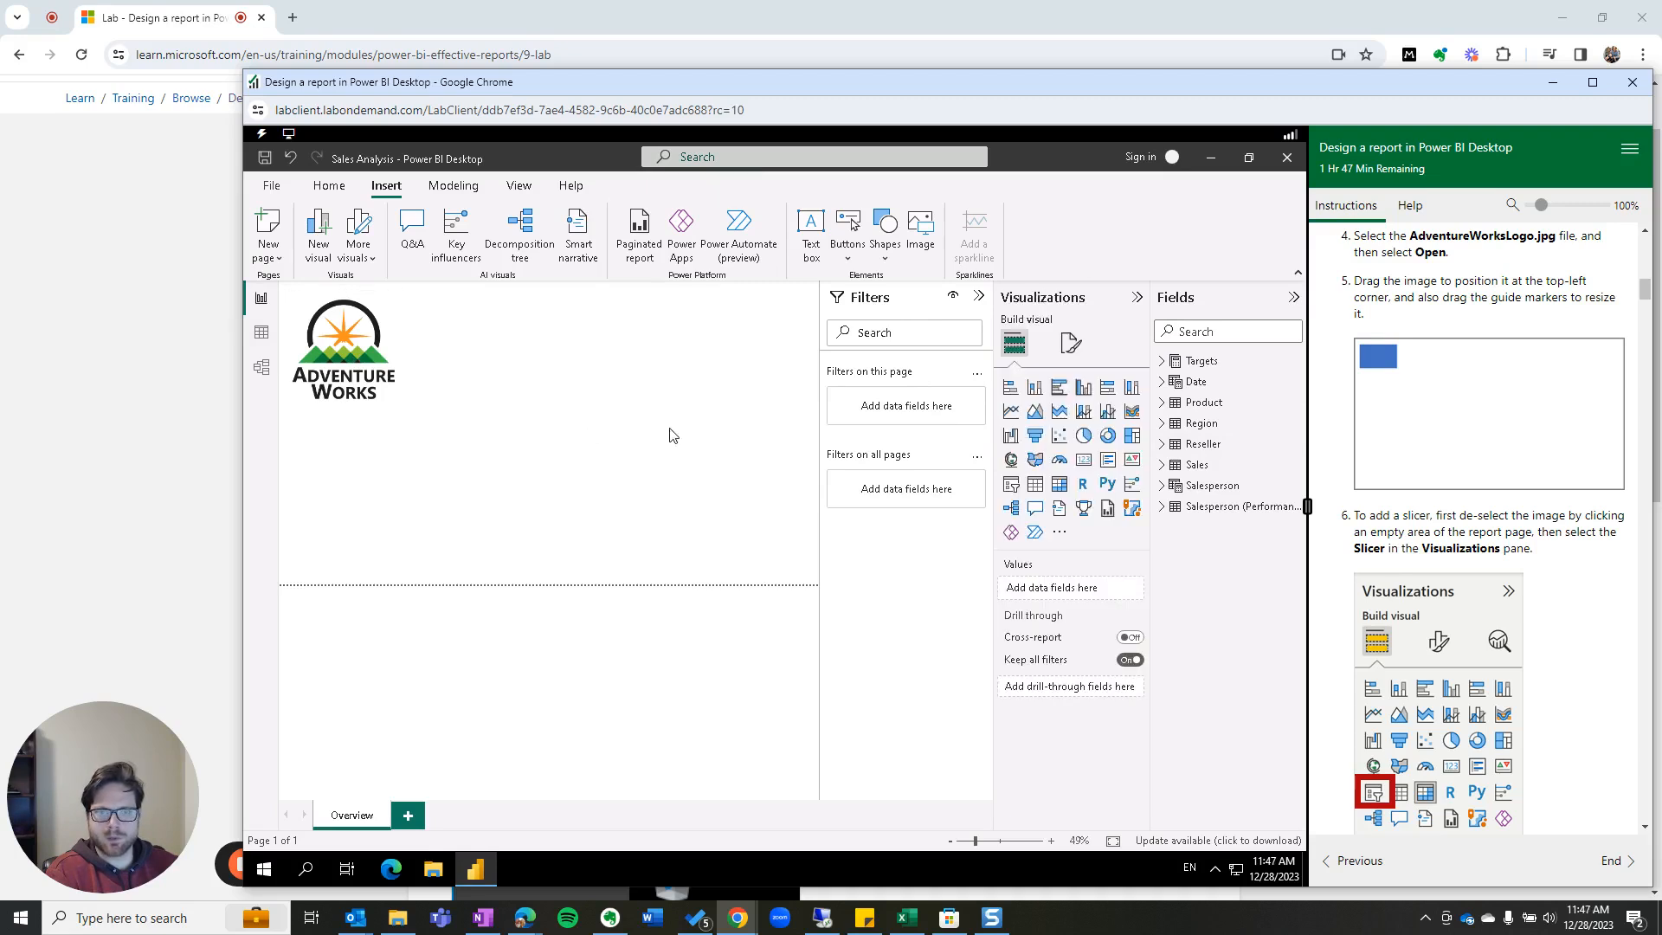
left_click(1011, 485)
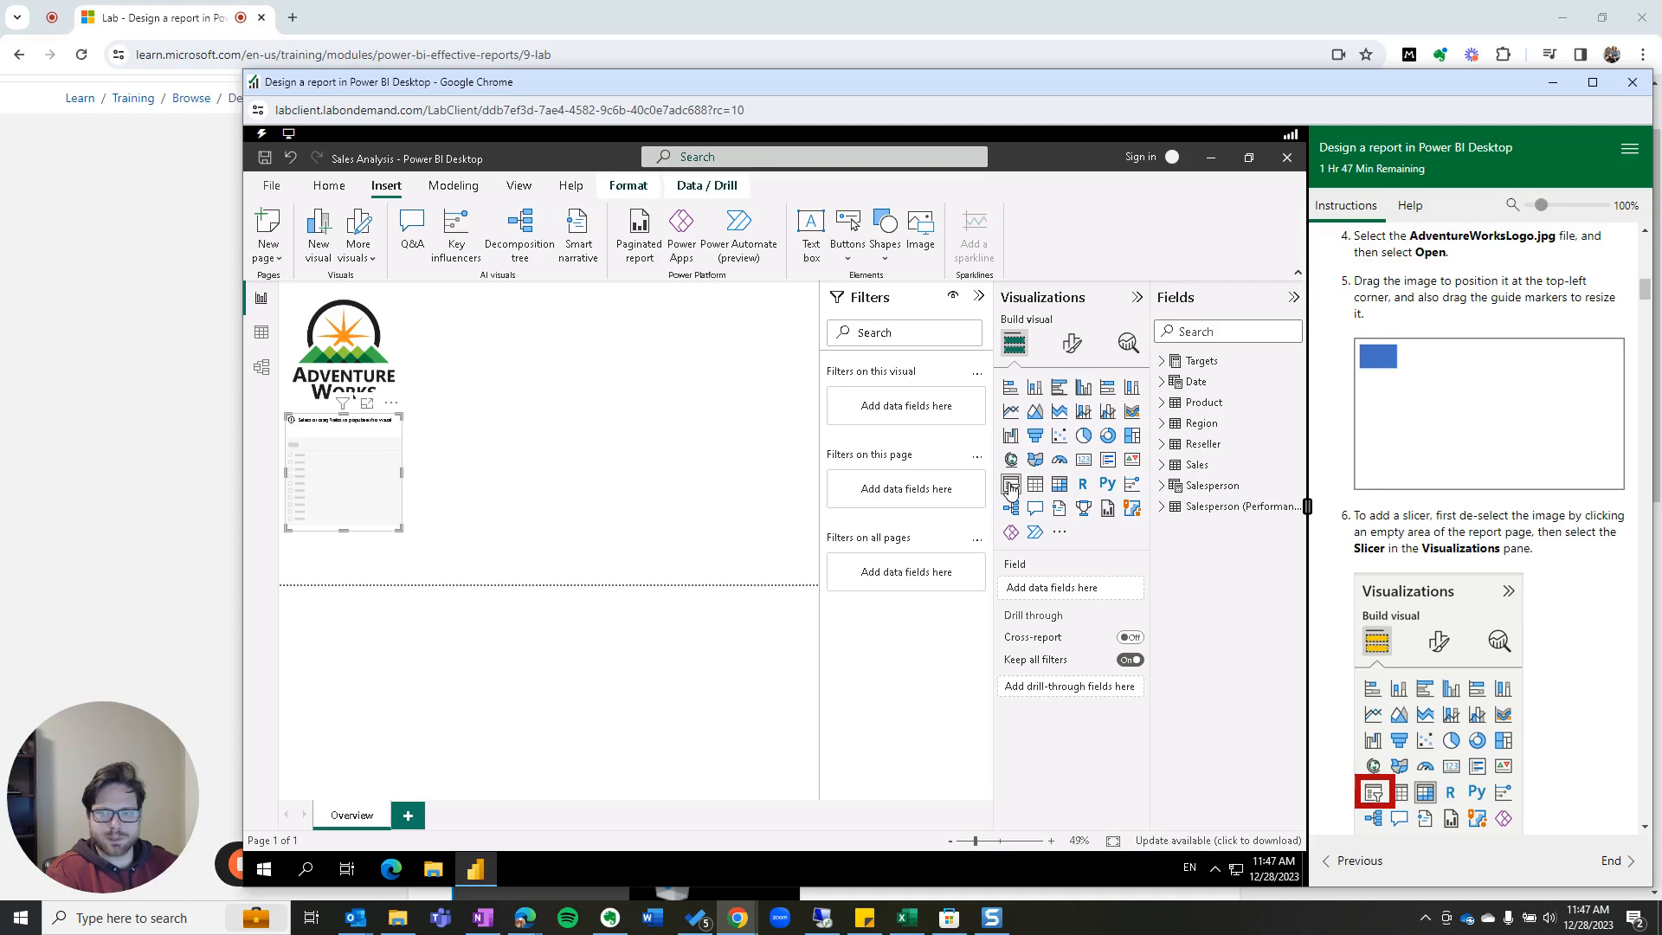
Step: Populate the slicer with the Year field from the Date table, not the hierarchy level, and make the slicer smaller
scroll(1606, 615, "down", 3)
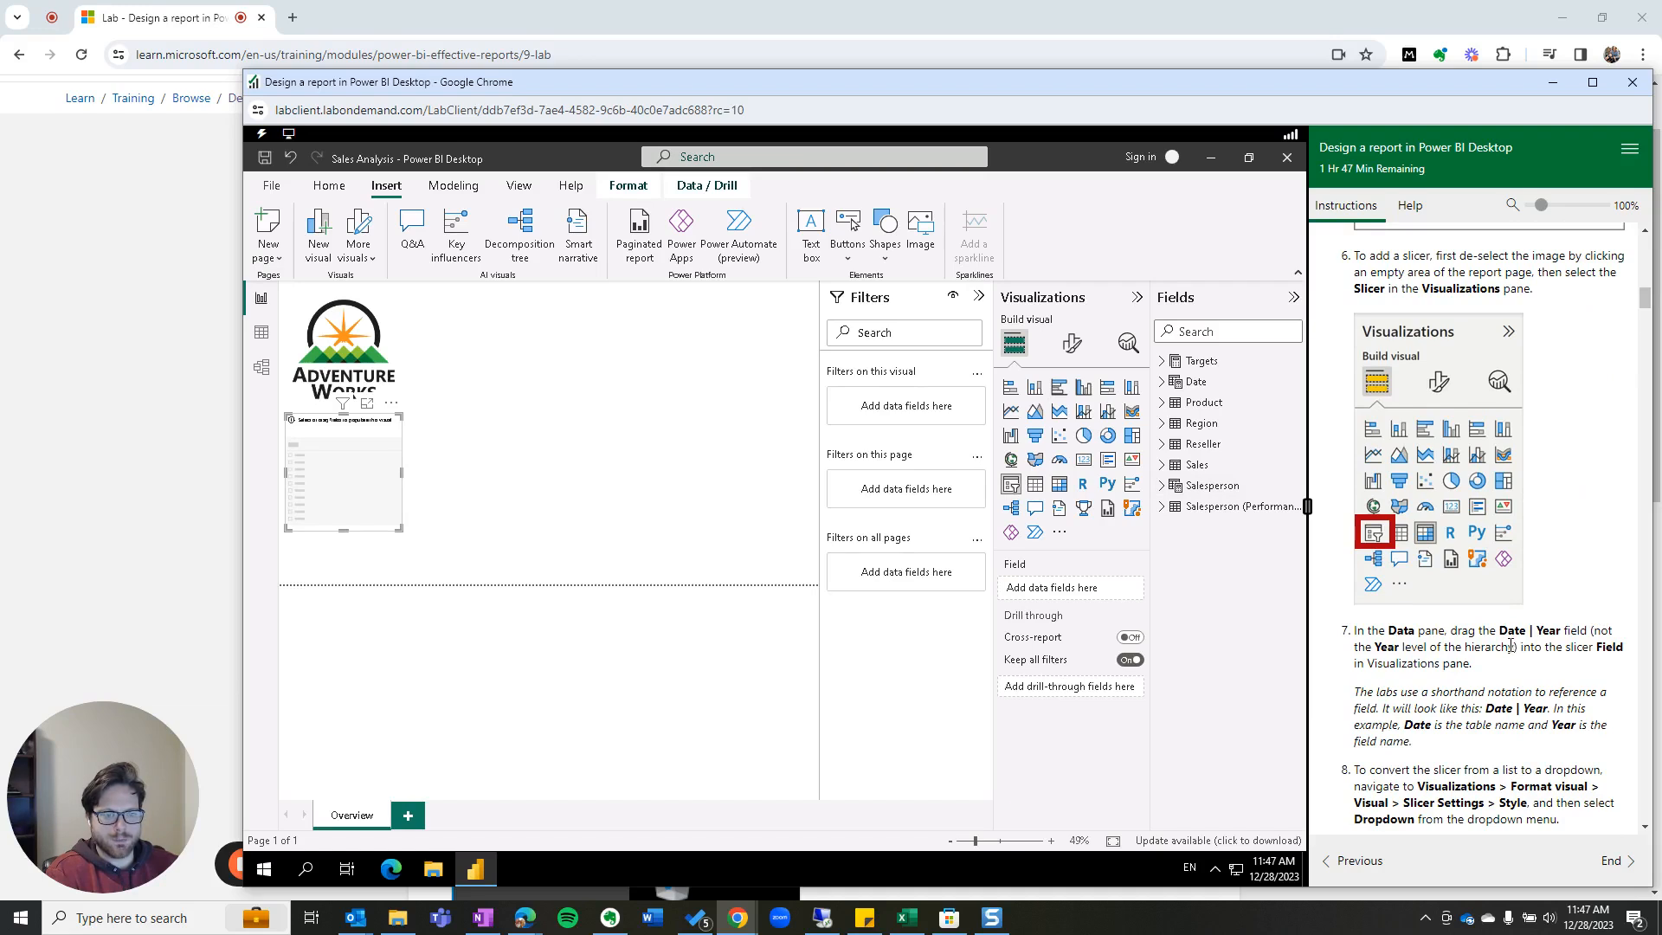
scroll(1510, 645, "down", 2)
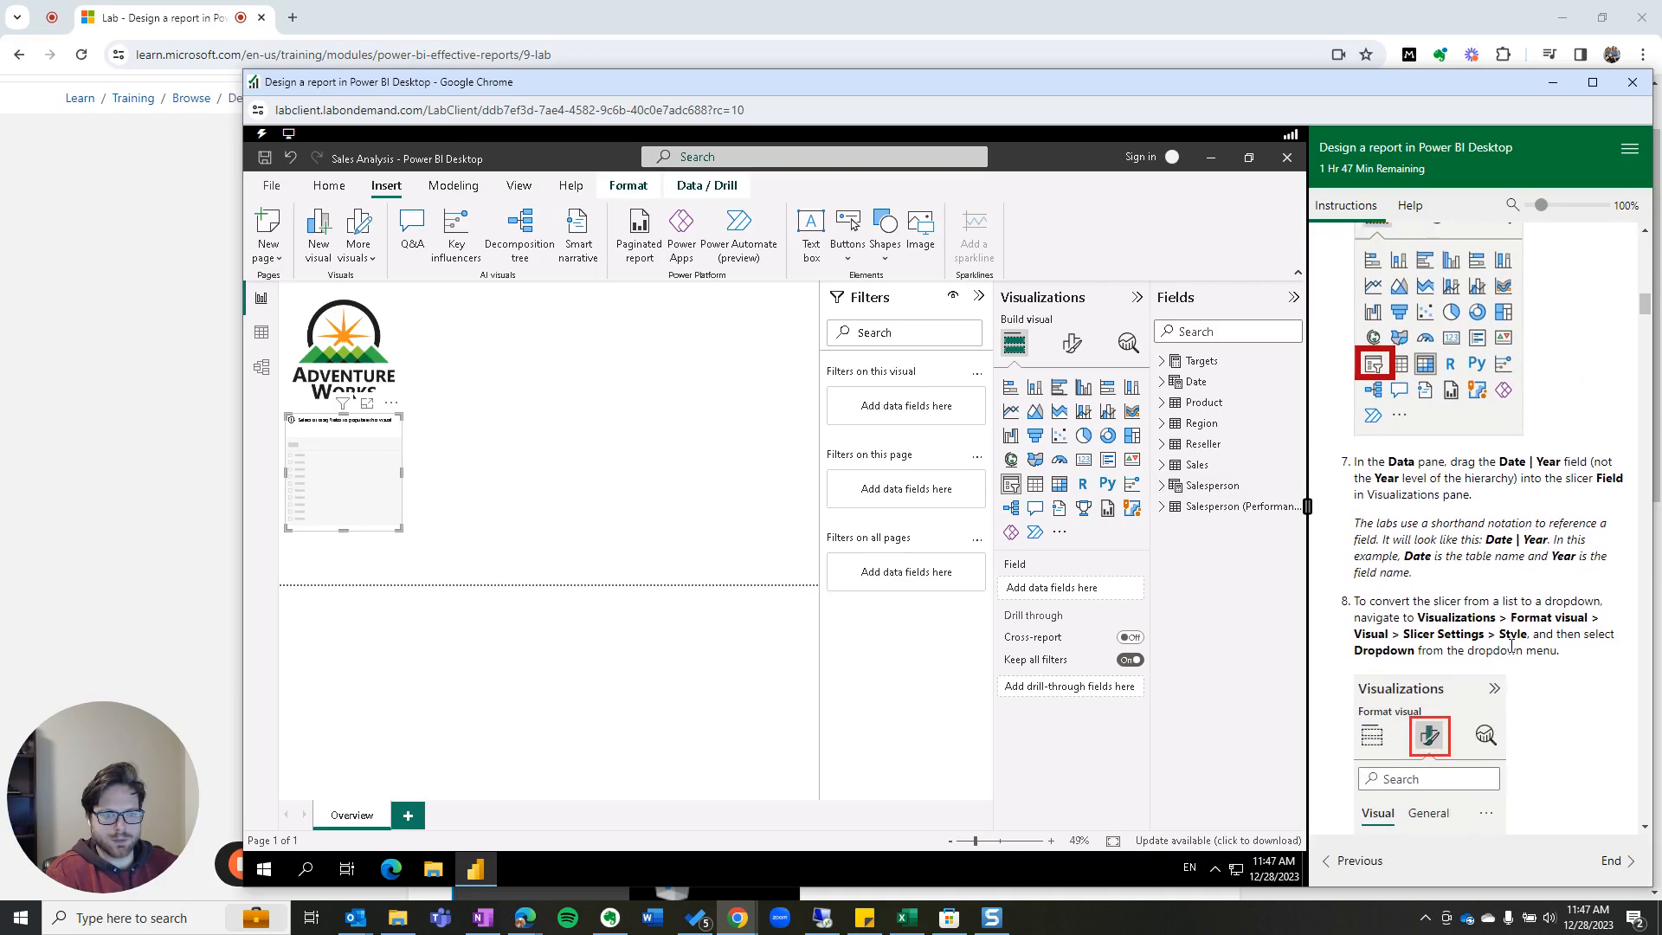
left_click(1072, 345)
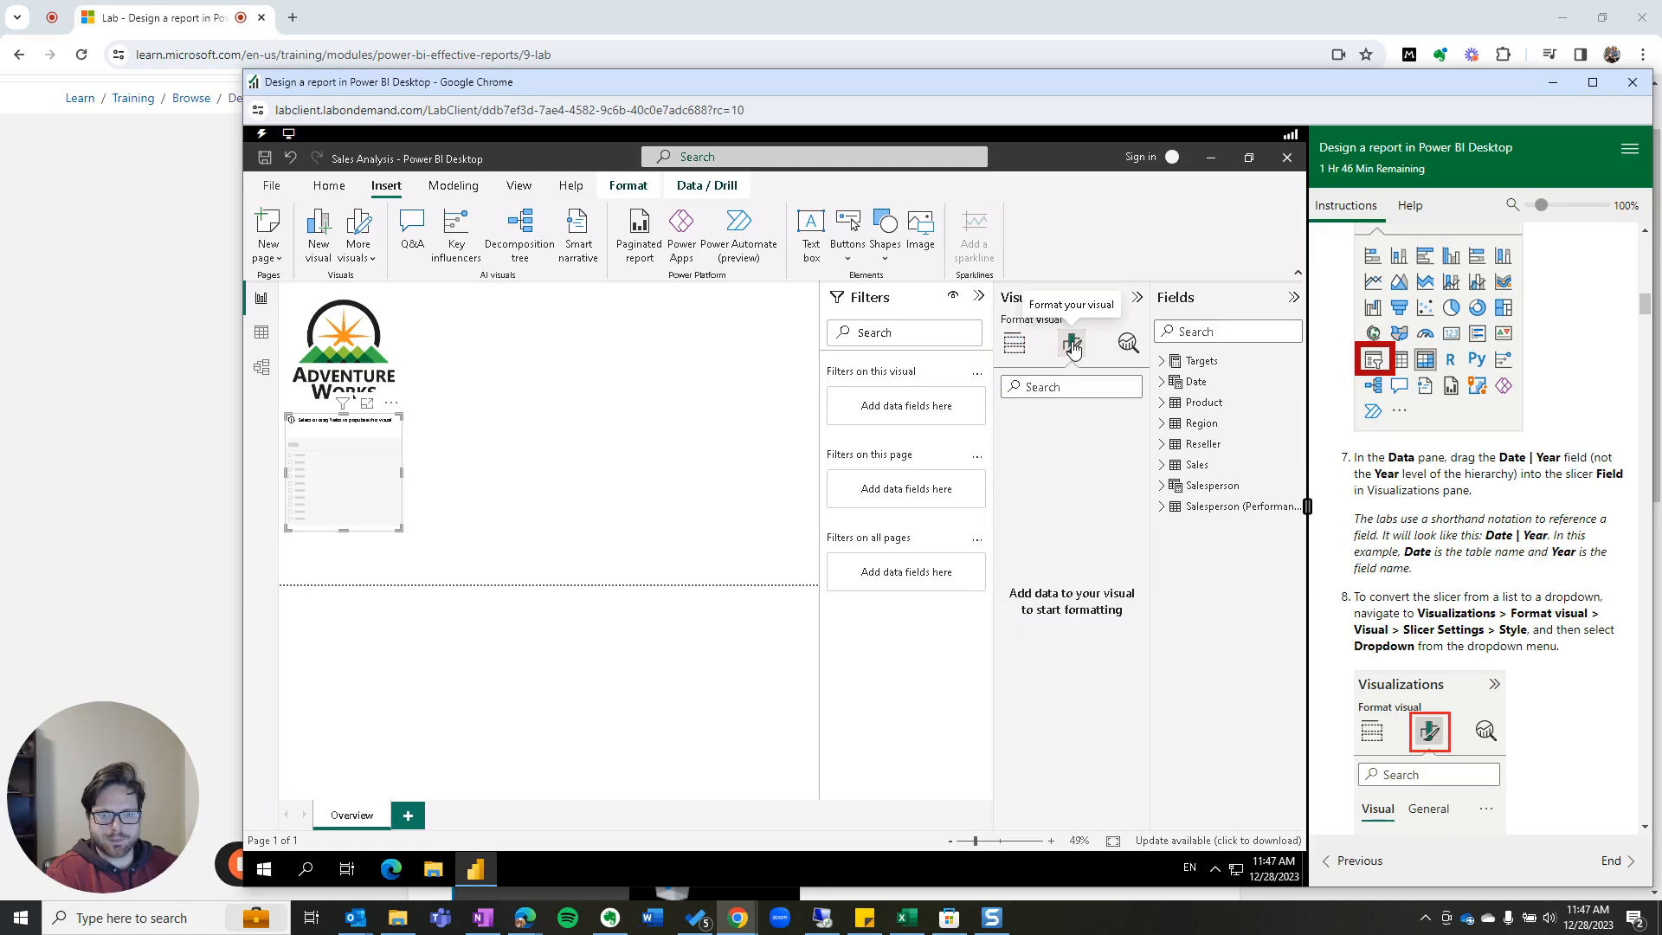
left_click(1020, 346)
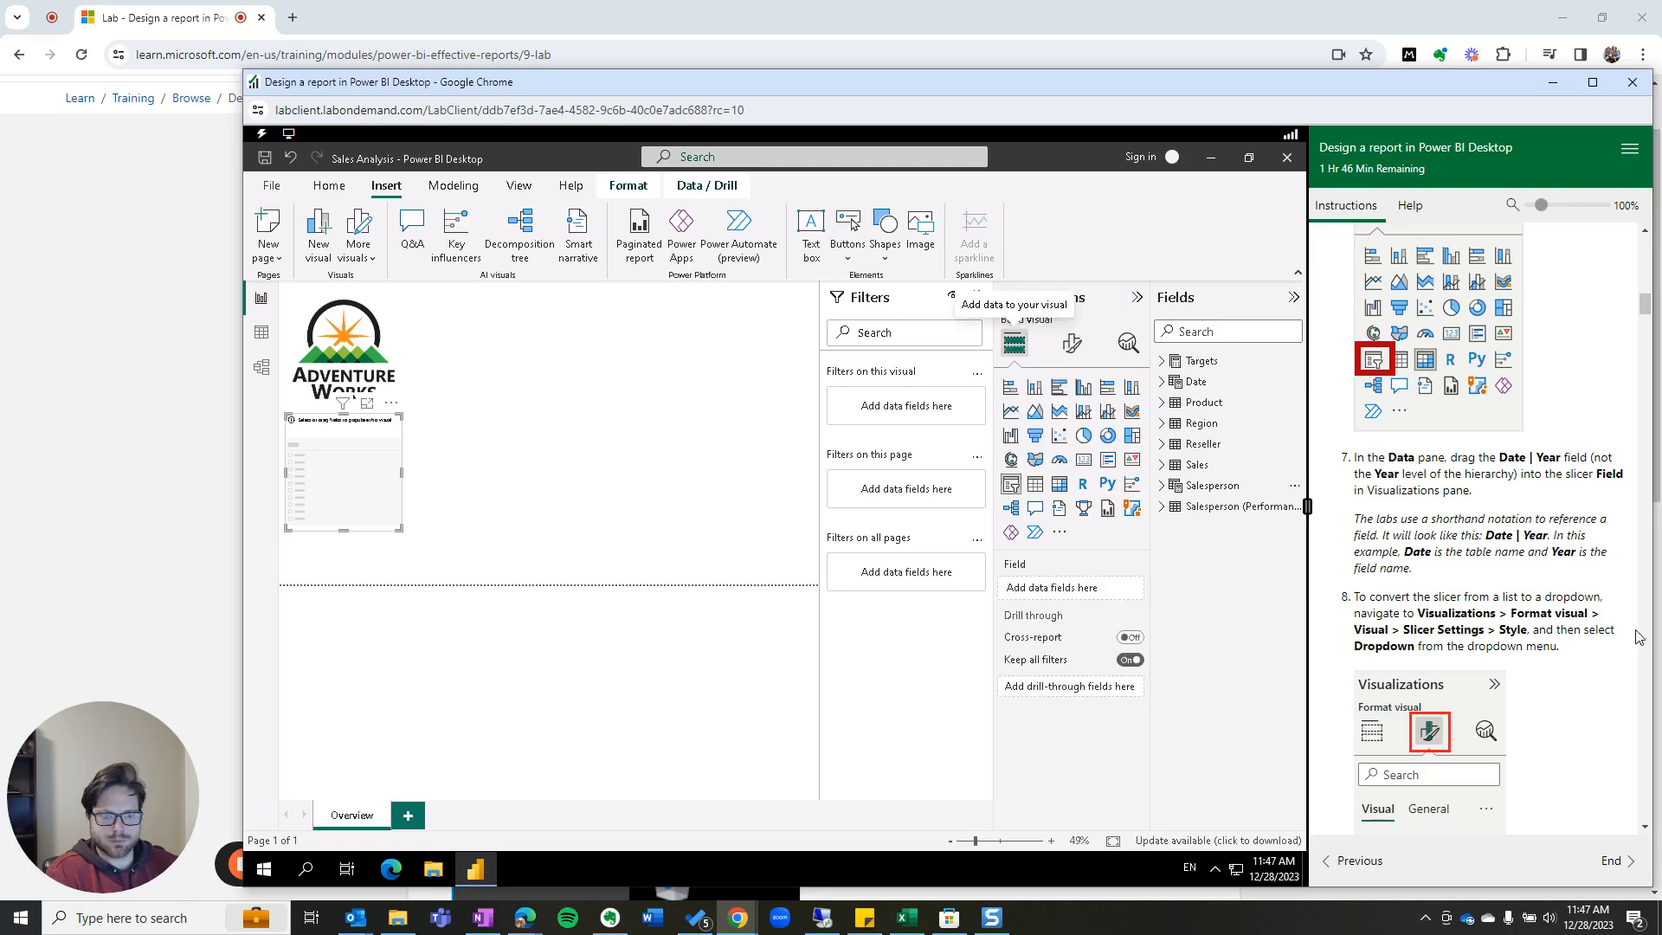
scroll(1582, 665, "down", 3)
scroll(1582, 665, "up", 4)
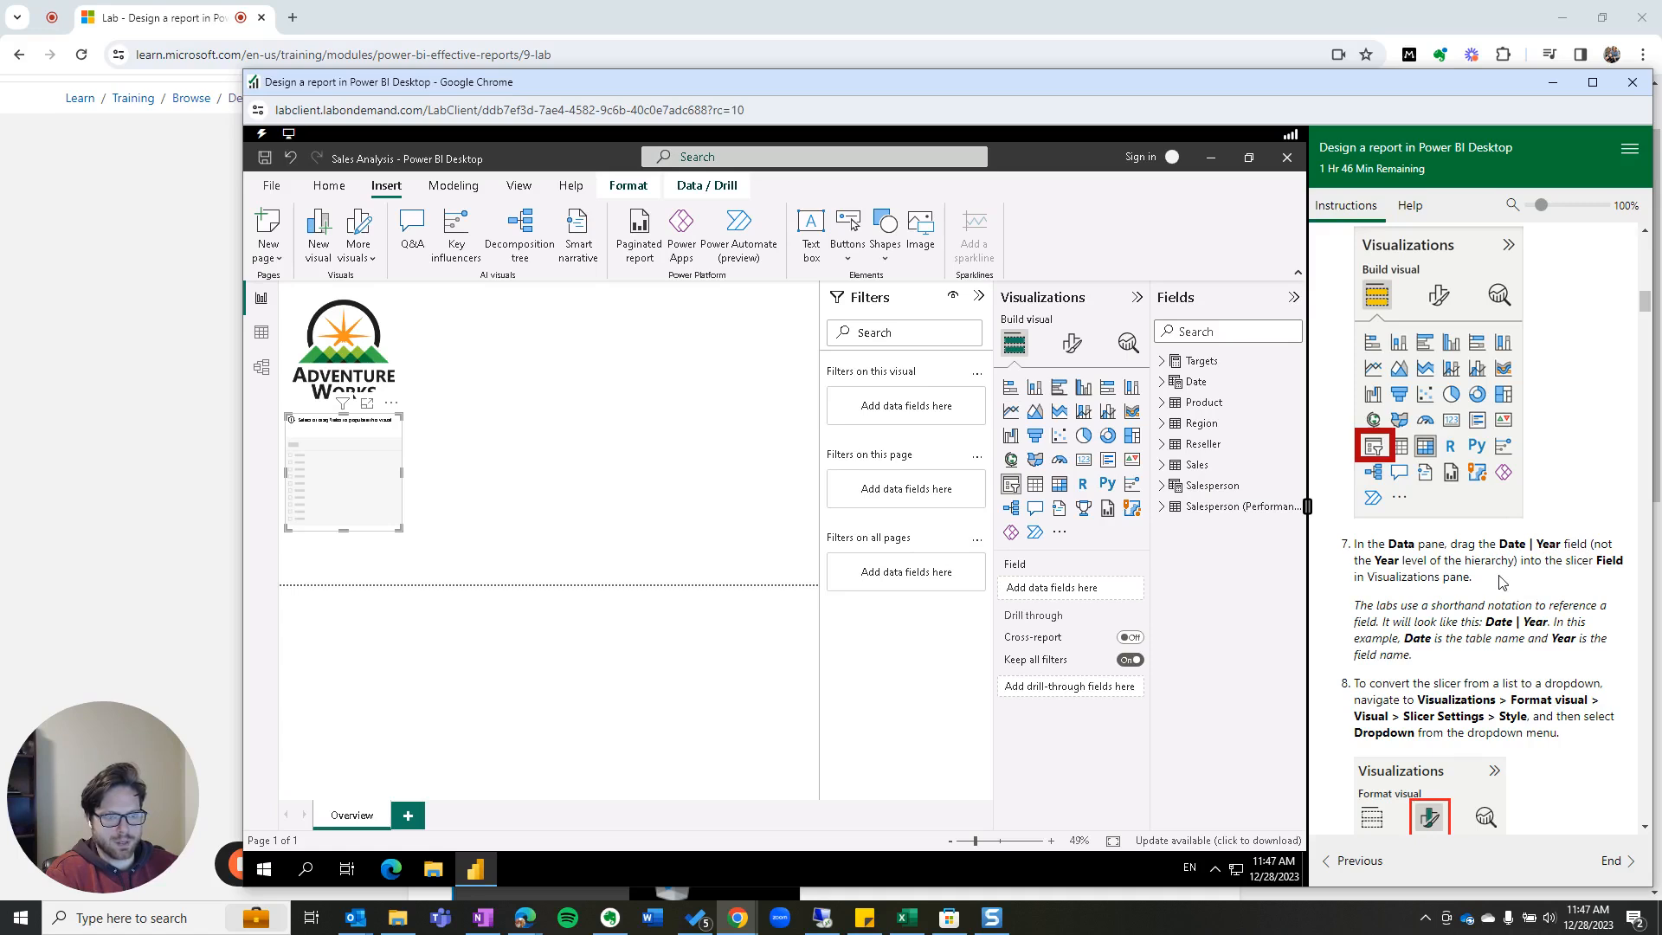
left_click(1161, 382)
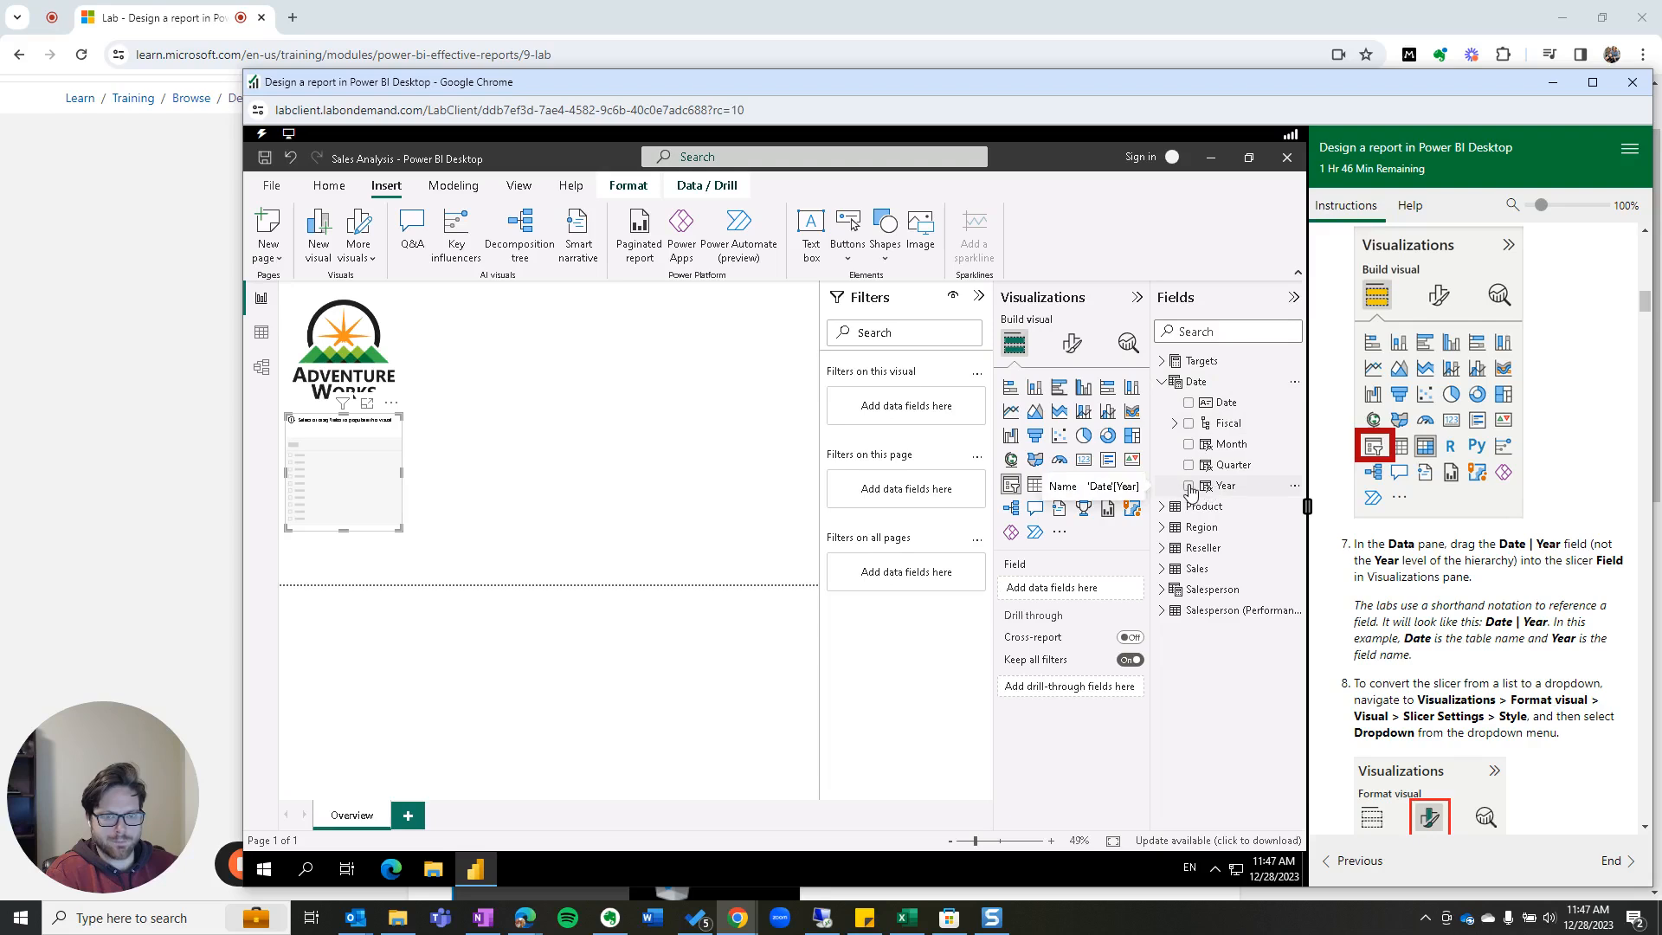
left_click(1218, 488)
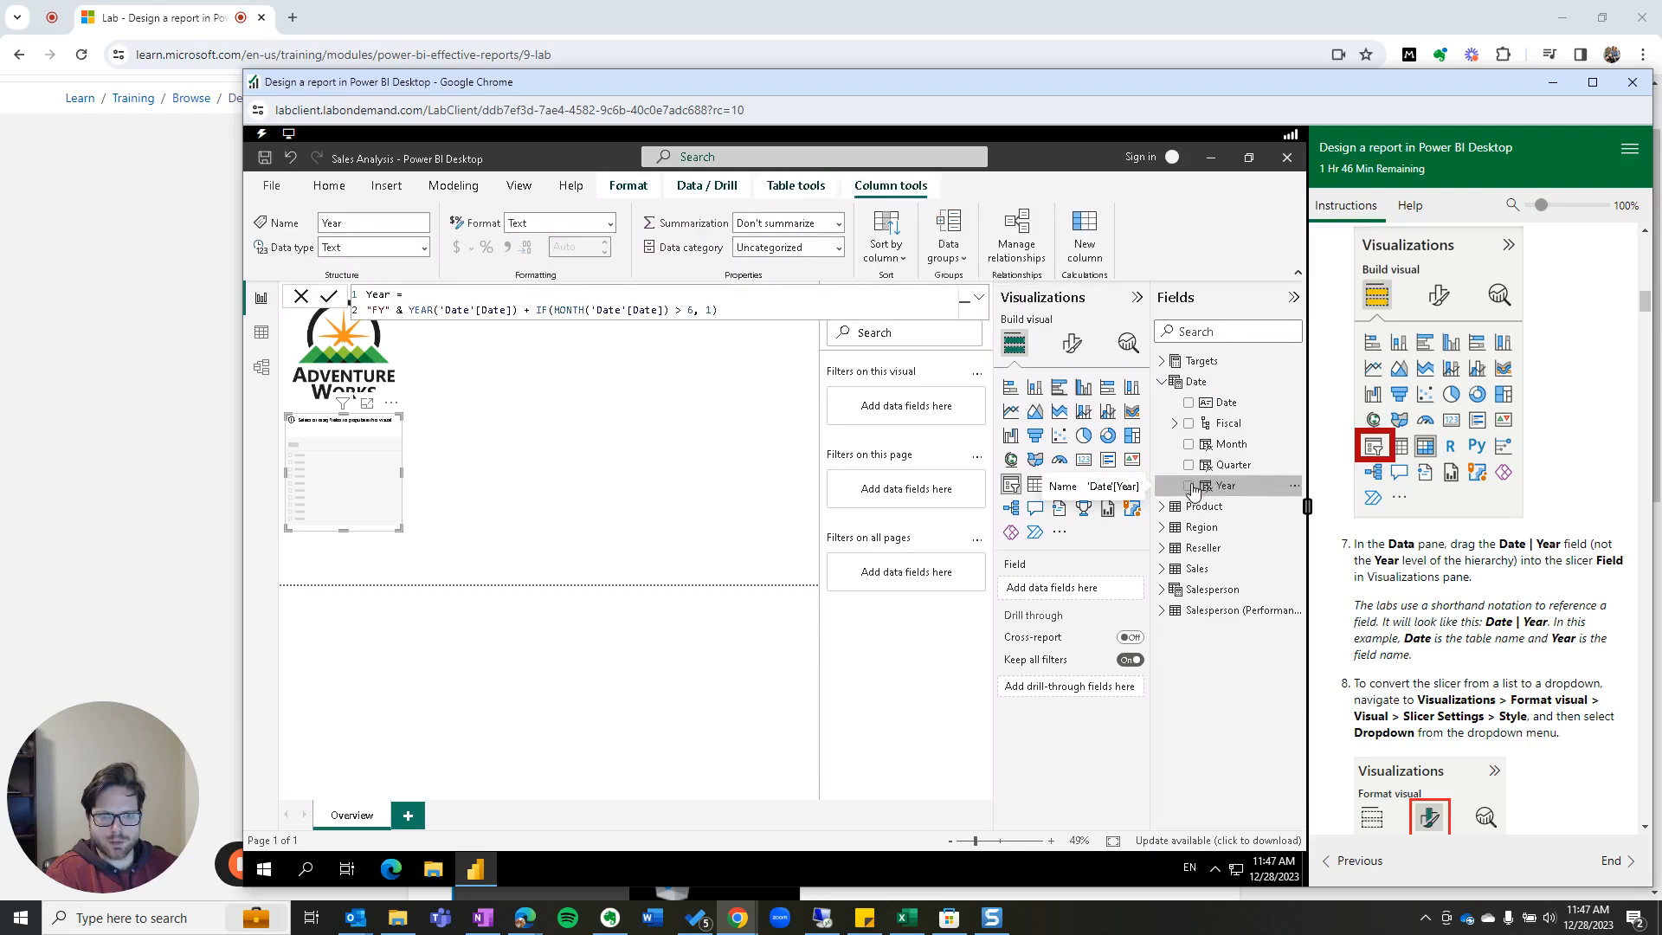
left_click_drag(1216, 490, 1053, 596)
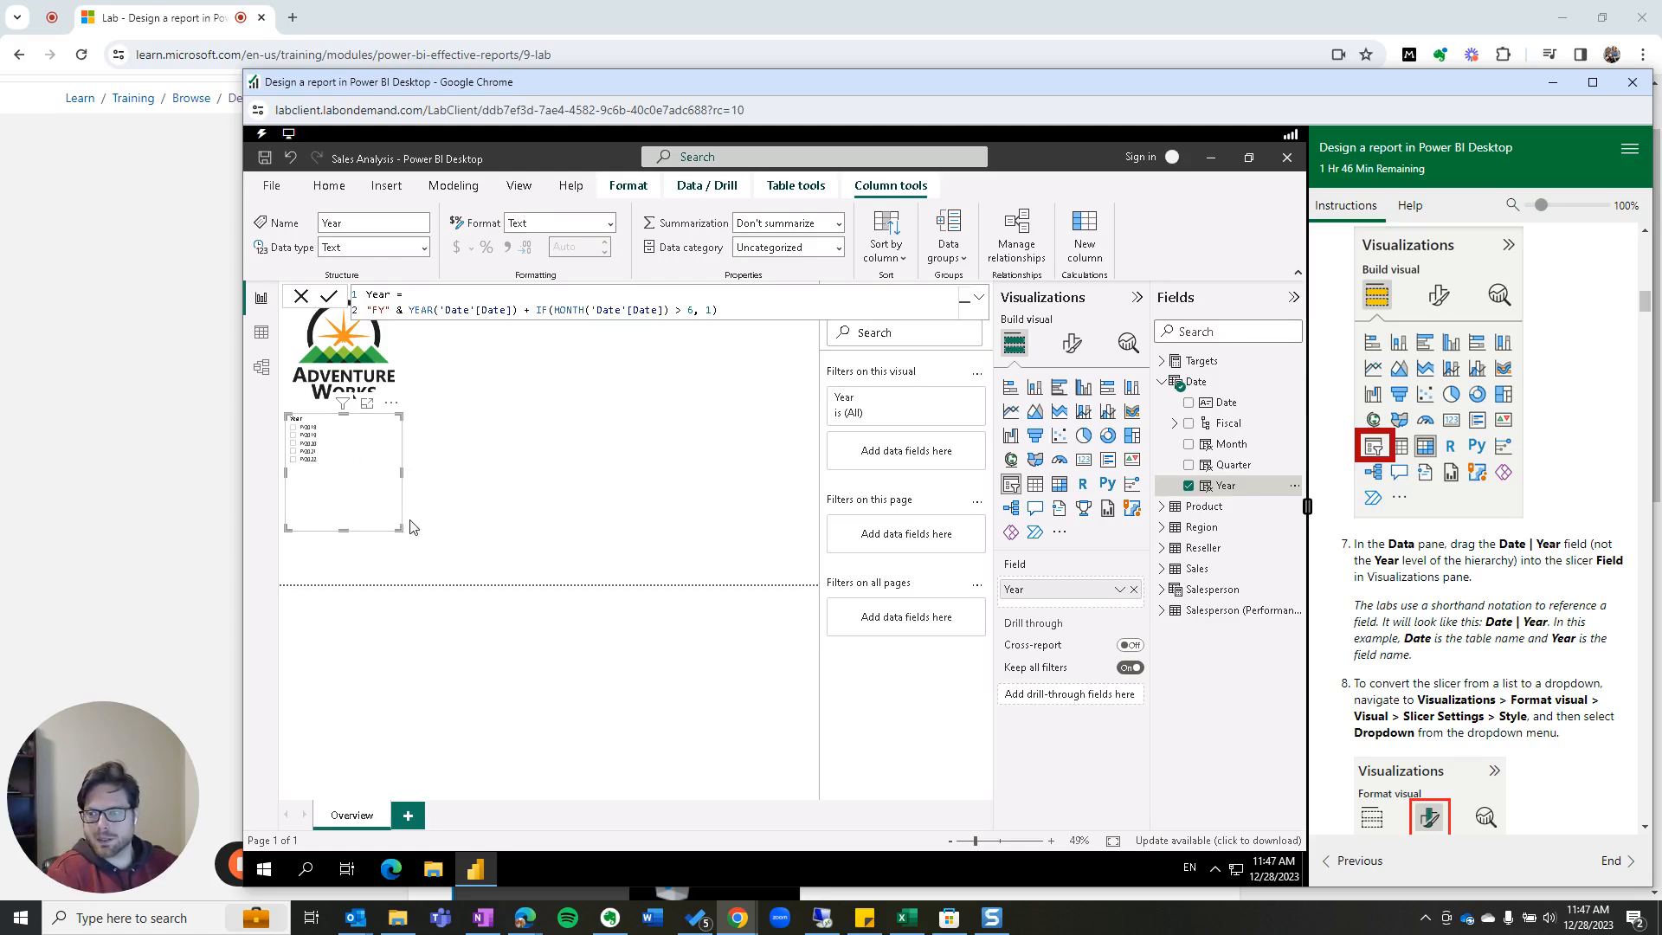
left_click_drag(401, 530, 341, 483)
scroll(312, 461, "up", 3)
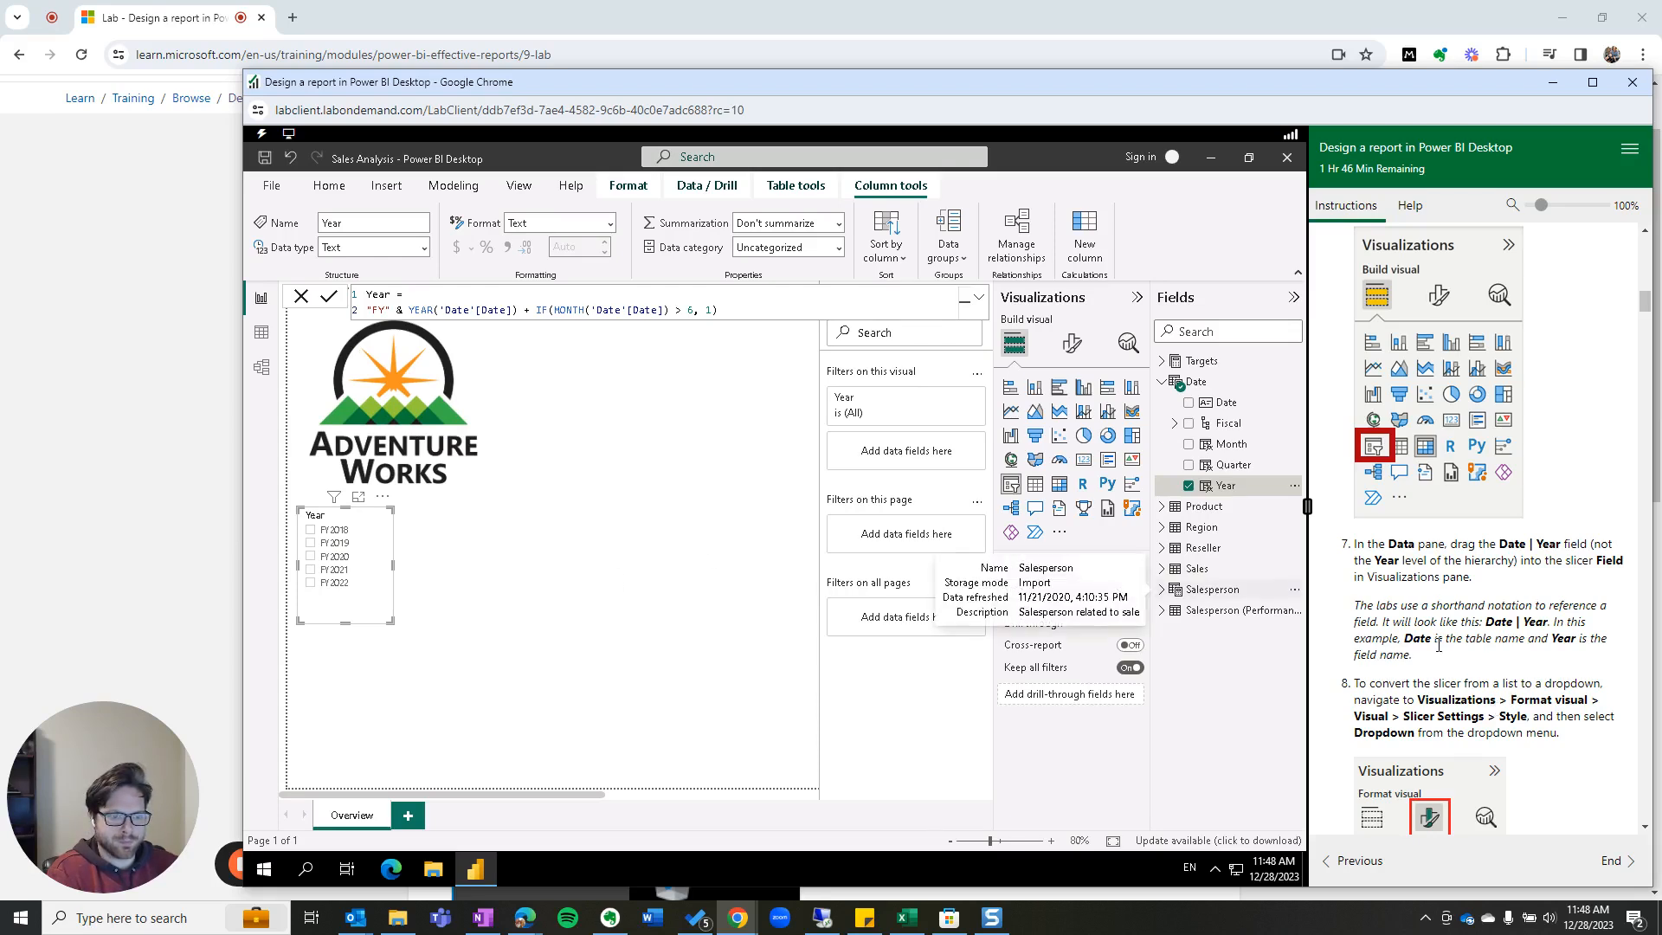
Step: Set the Year slicer's style to Dropdown in its slicer settings
scroll(1457, 662, "down", 1)
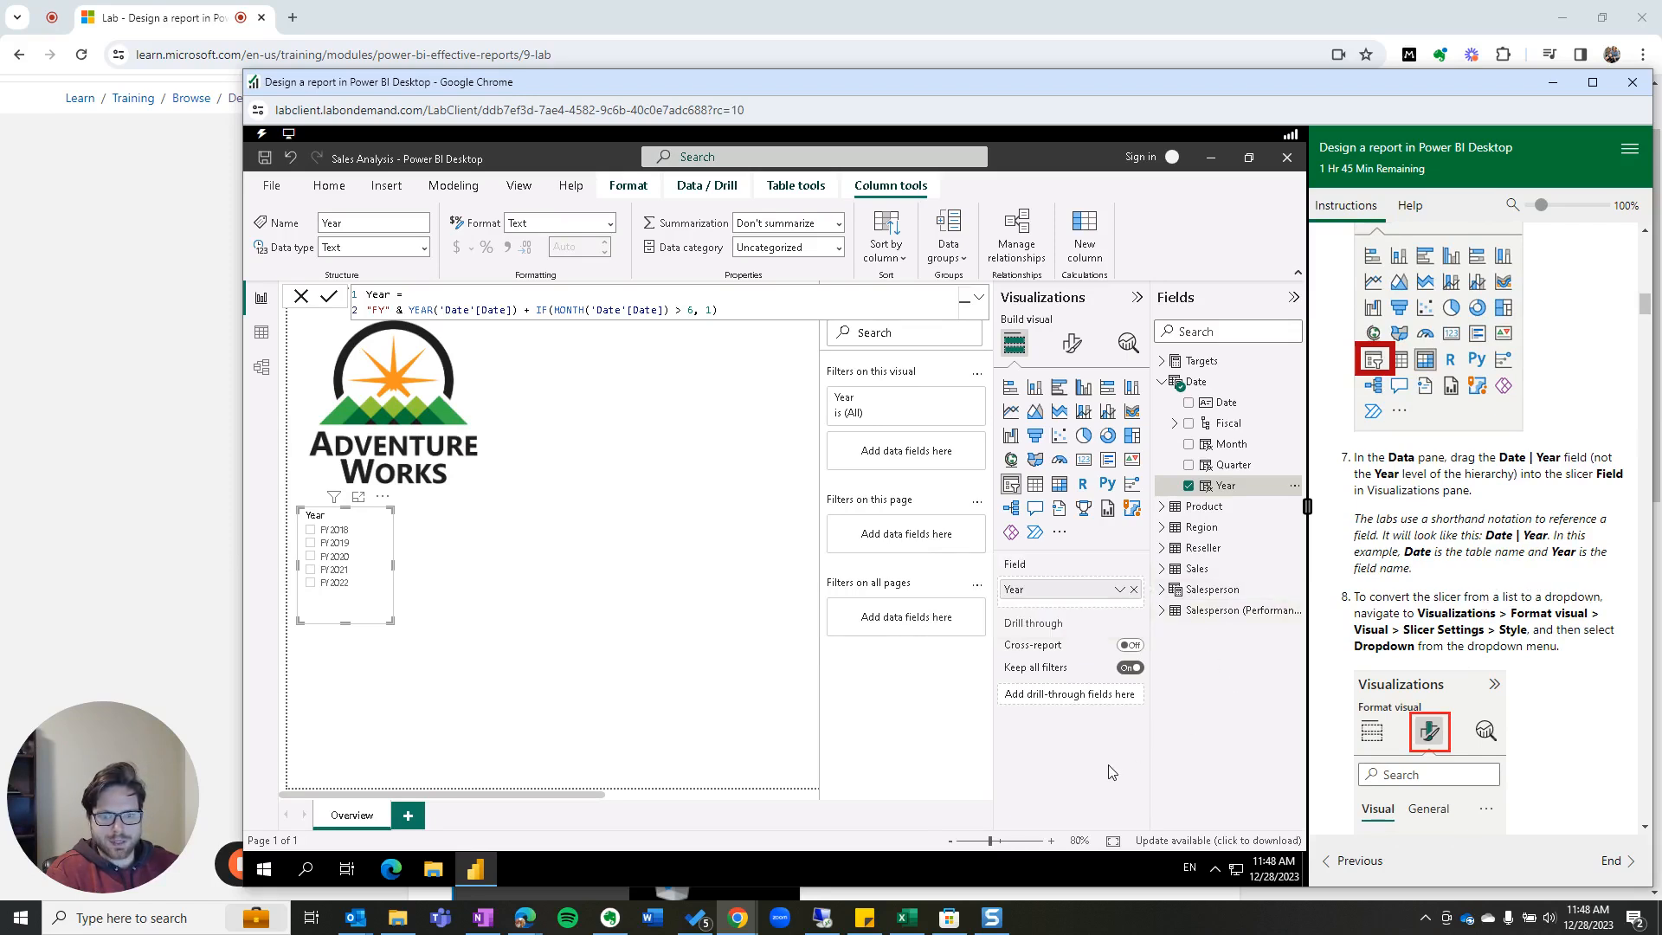
left_click(339, 566)
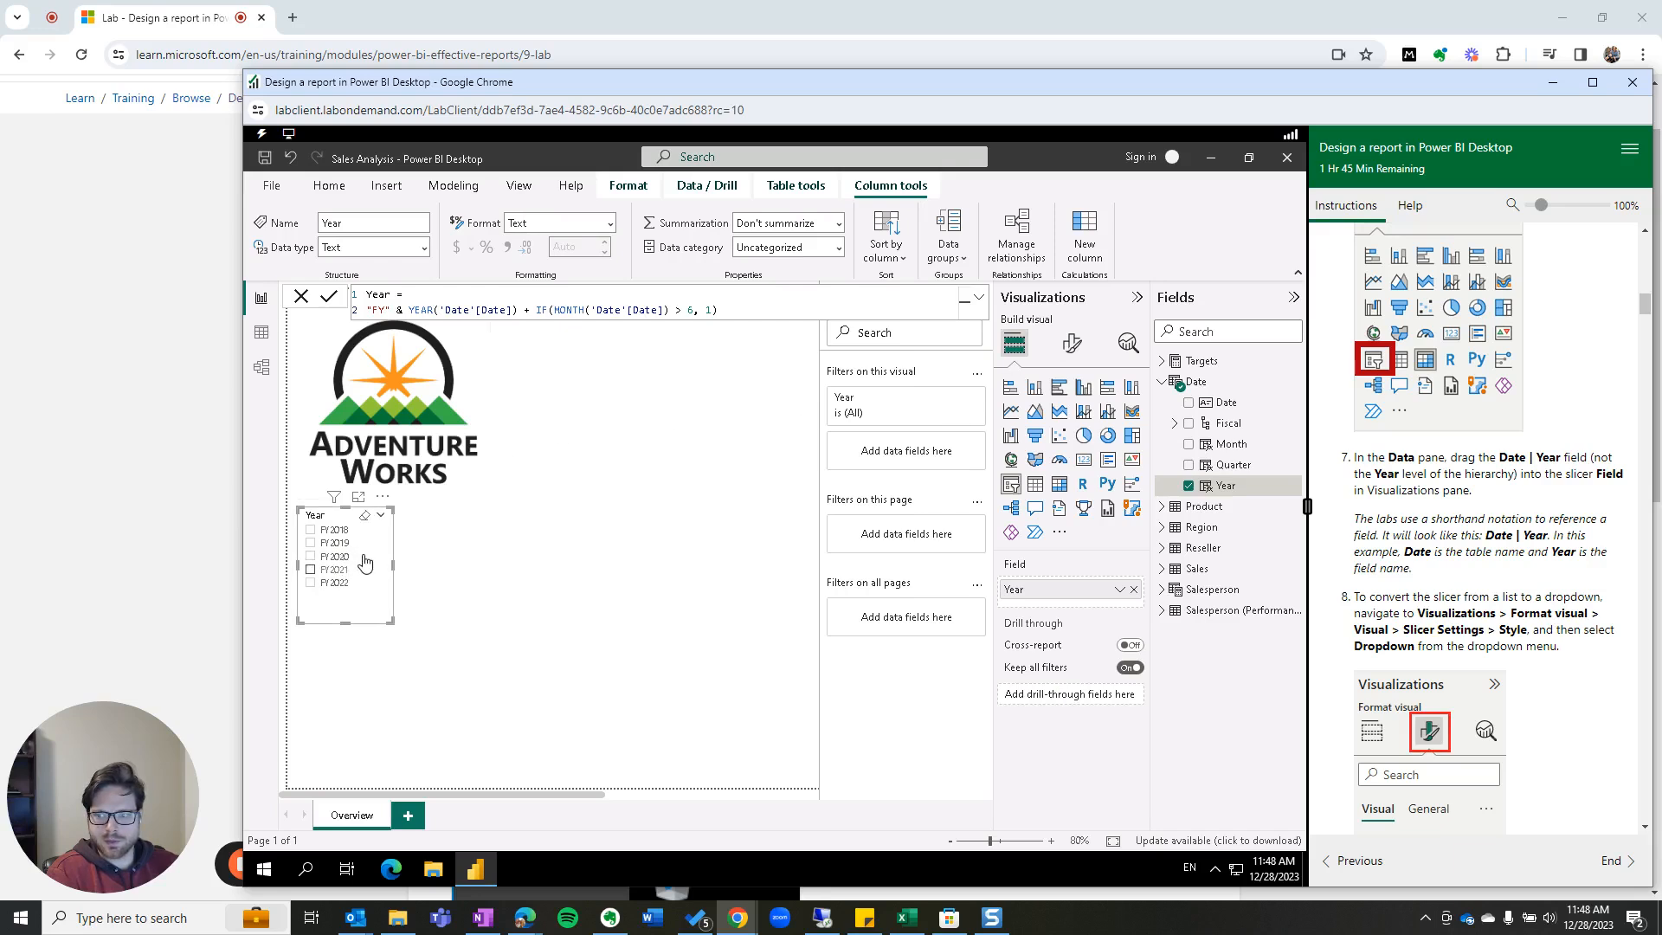
left_click(358, 556)
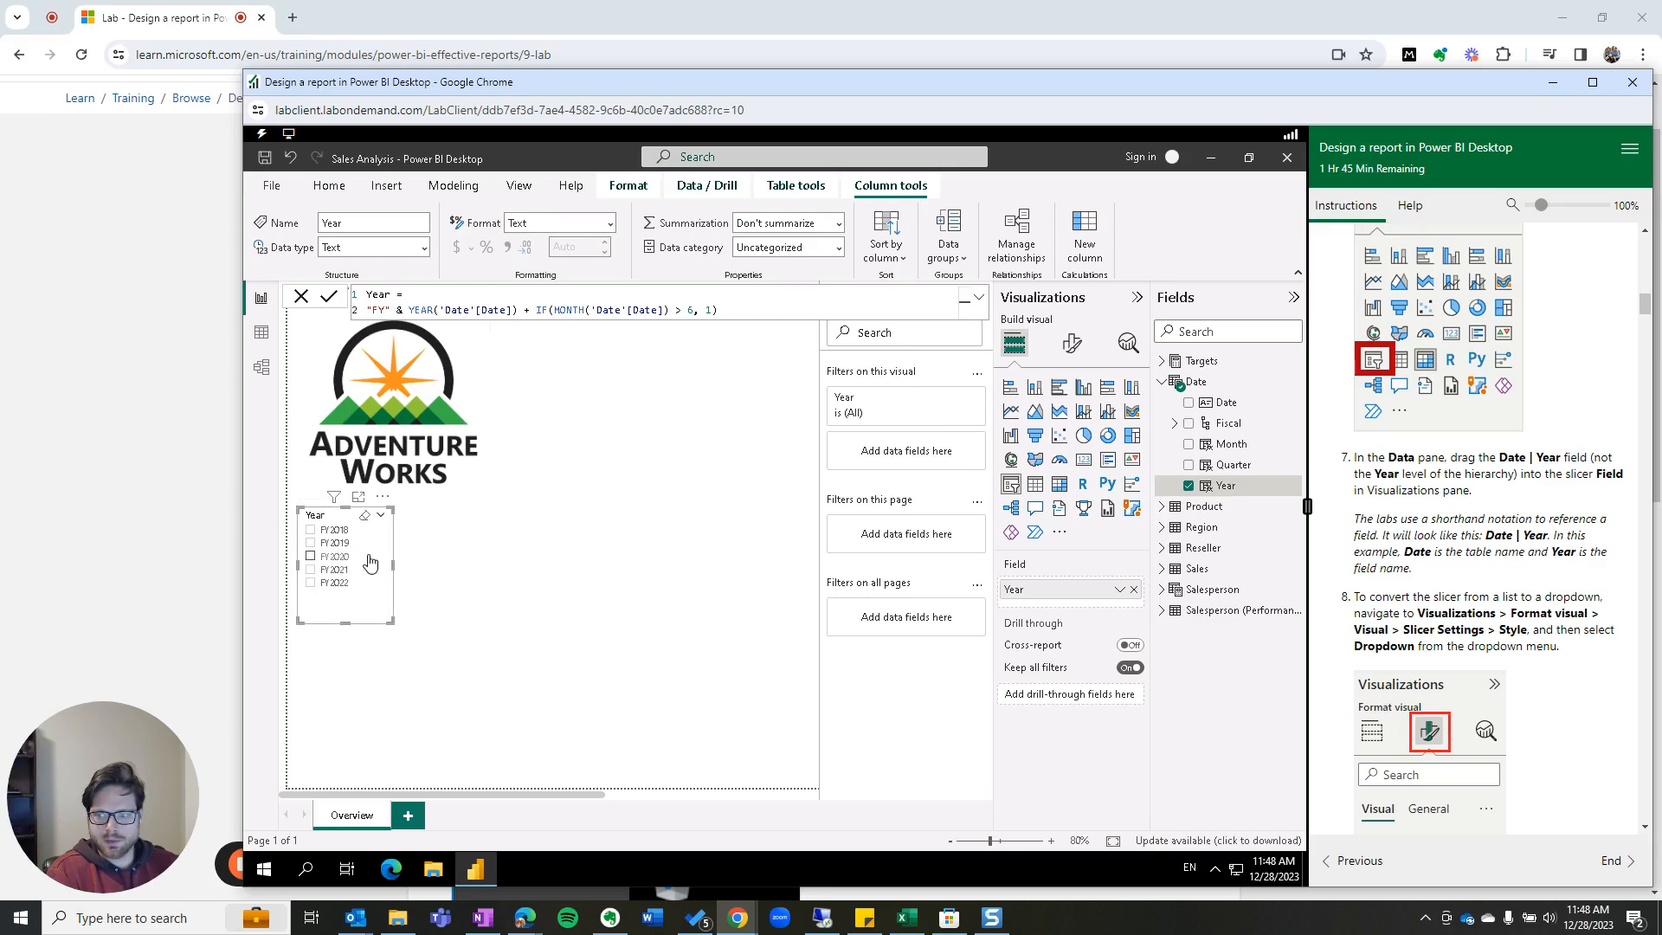
left_click(1071, 344)
left_click(355, 558)
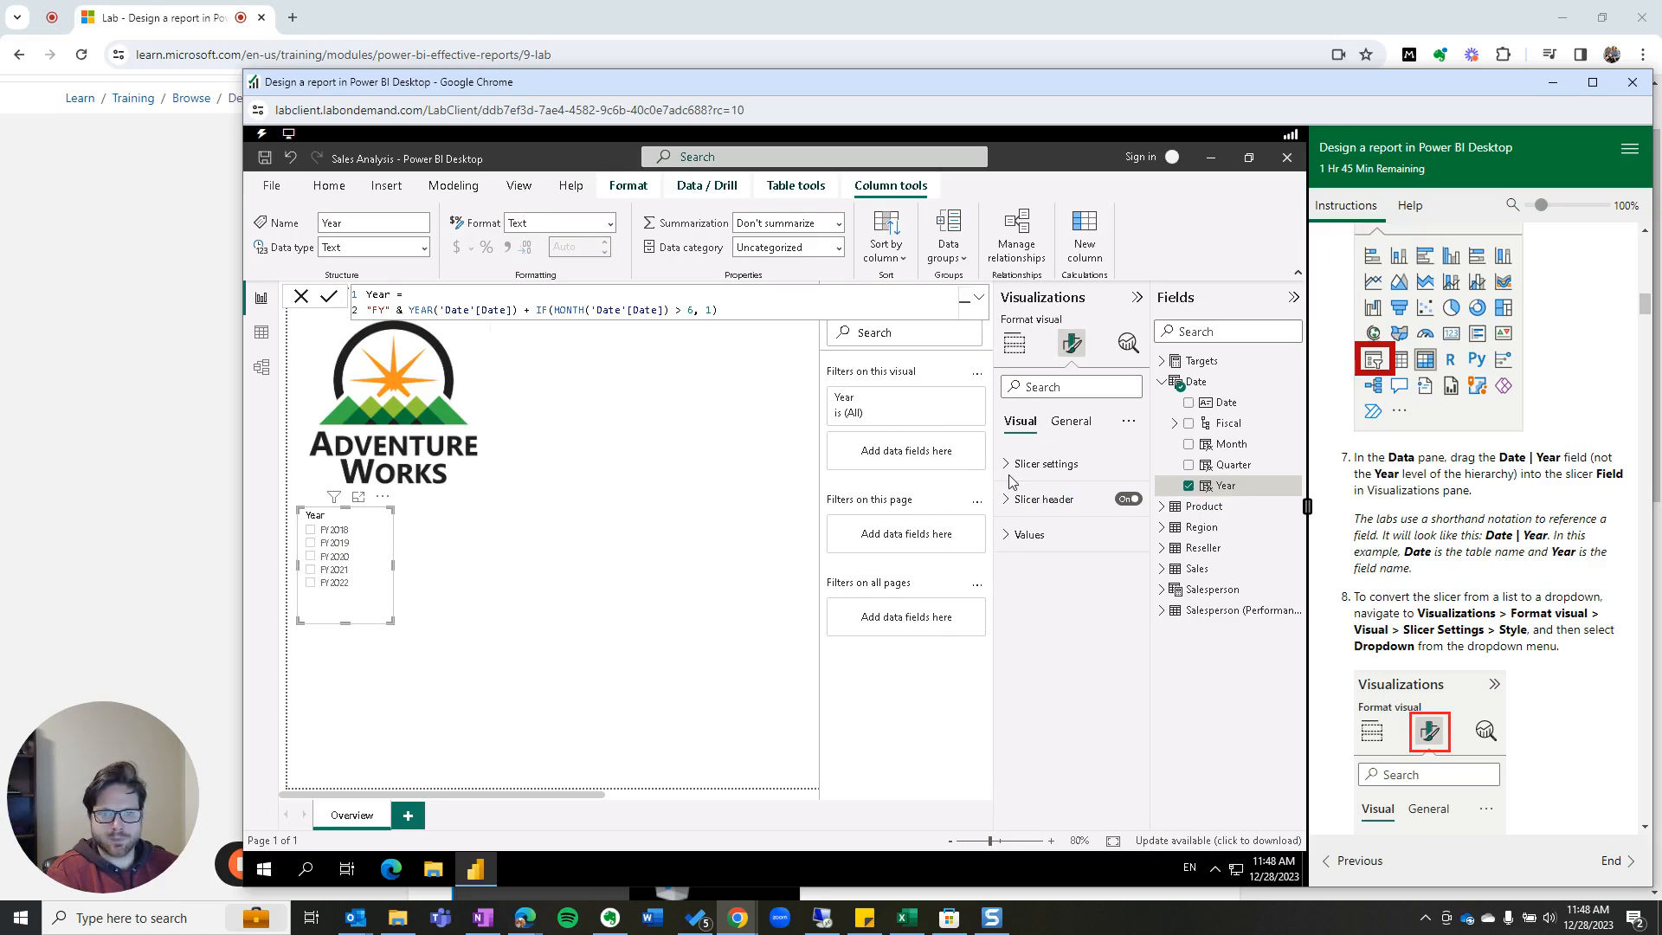
scroll(1513, 664, "down", 2)
scroll(1513, 665, "down", 1)
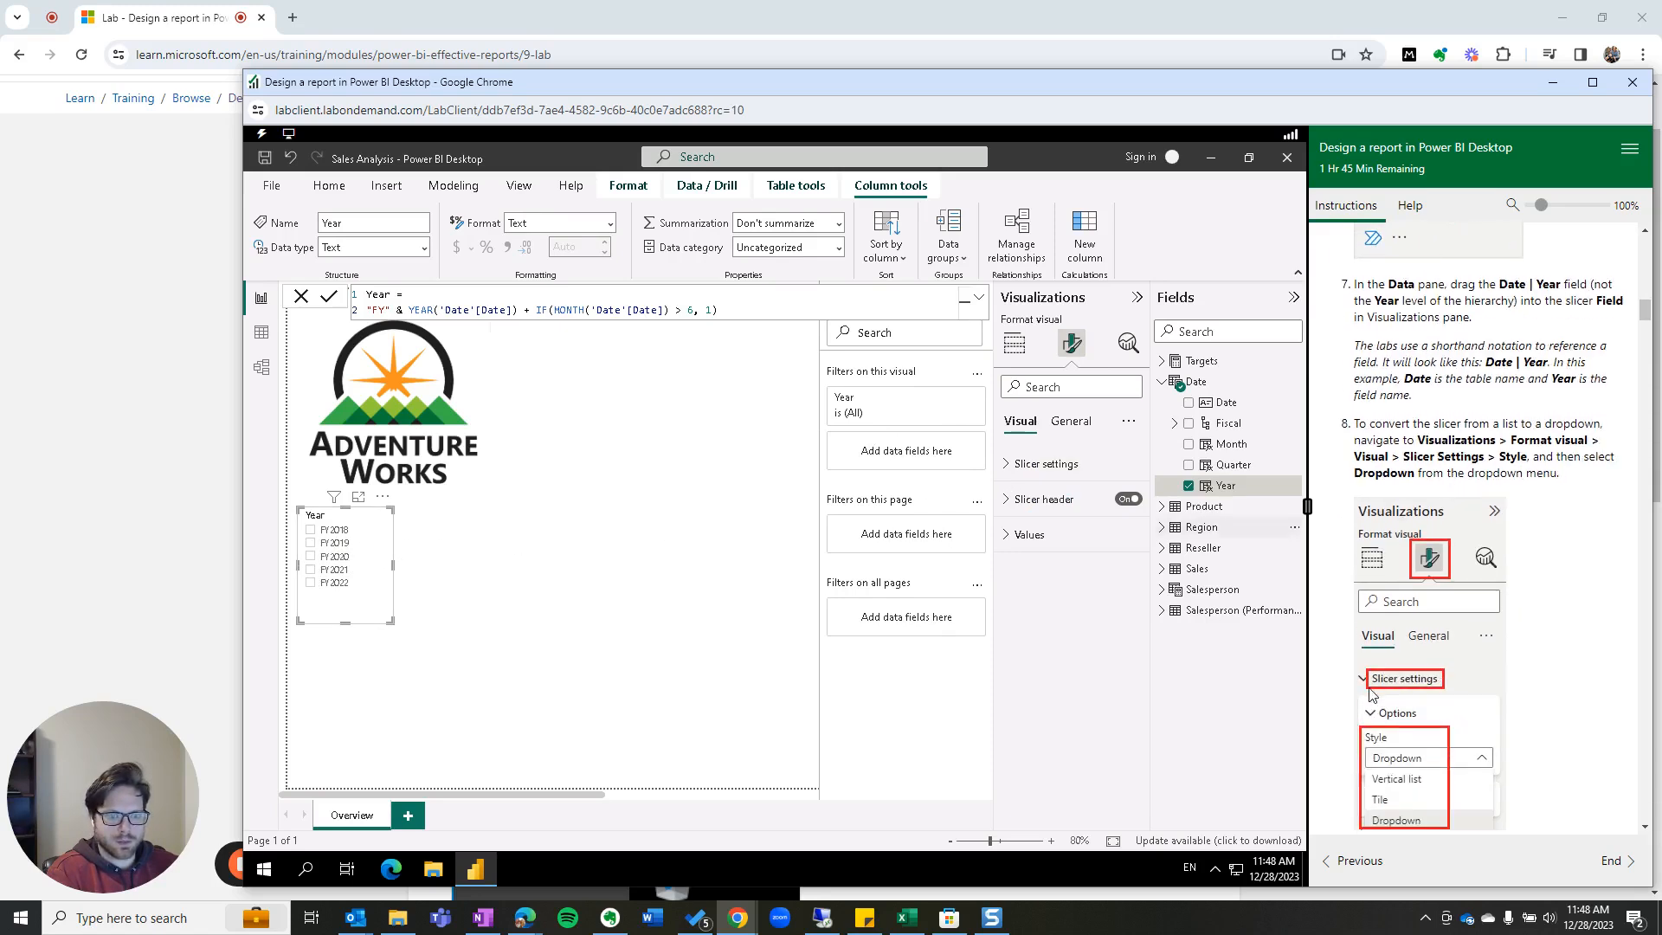
left_click(1007, 468)
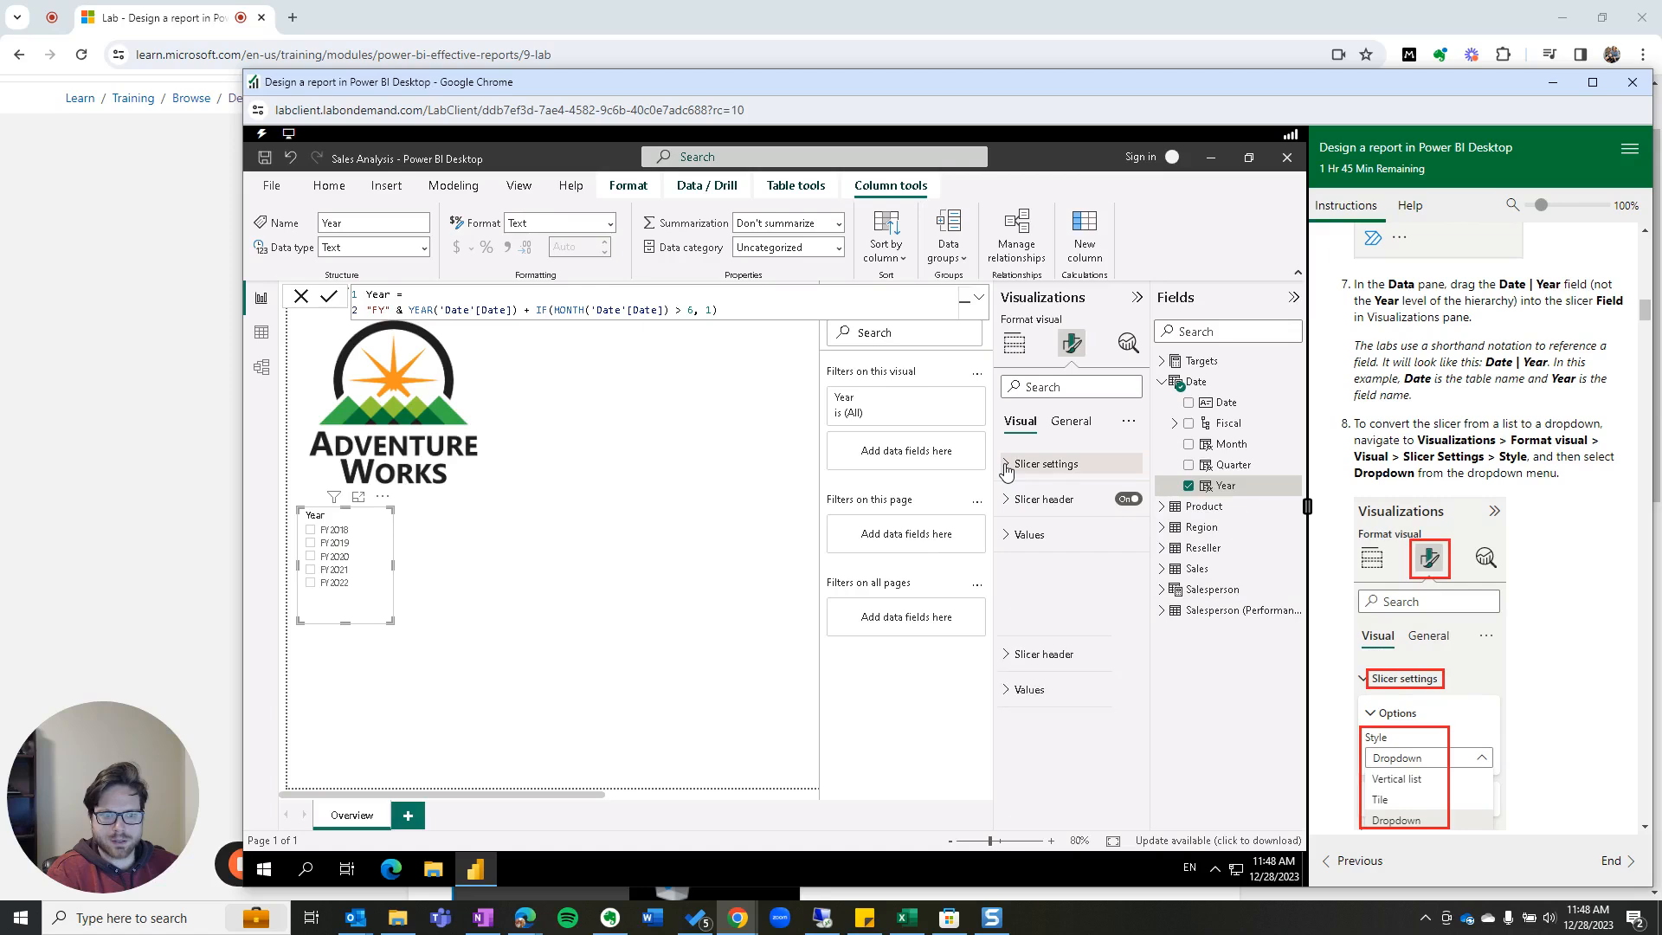
left_click(1063, 545)
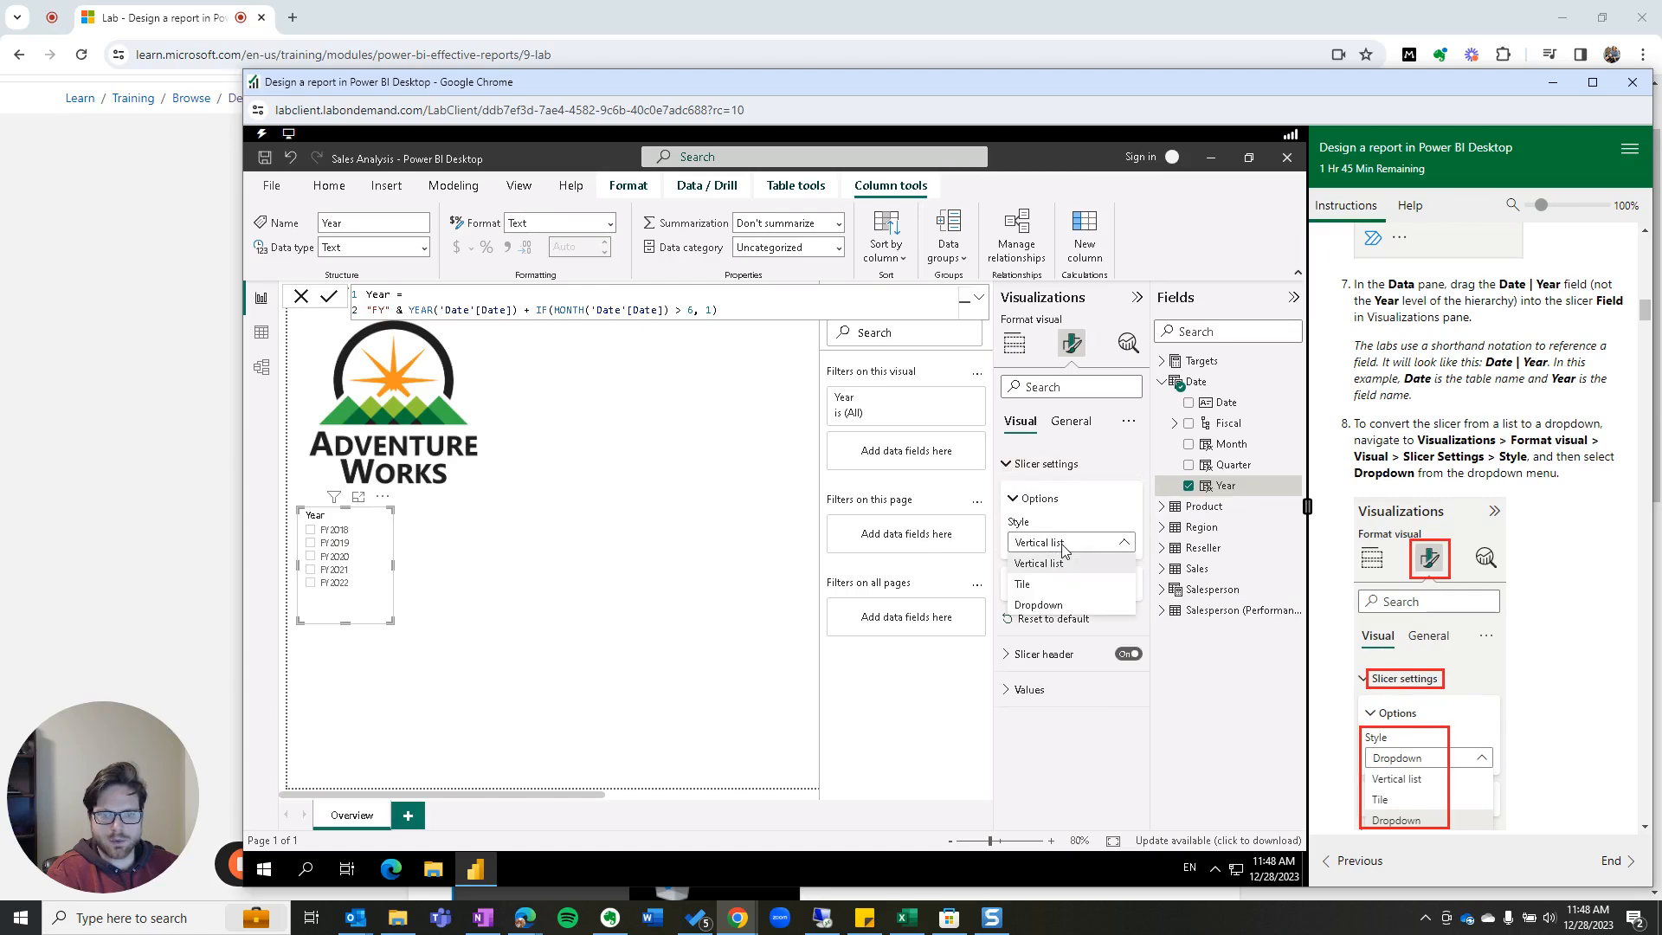
left_click(1071, 605)
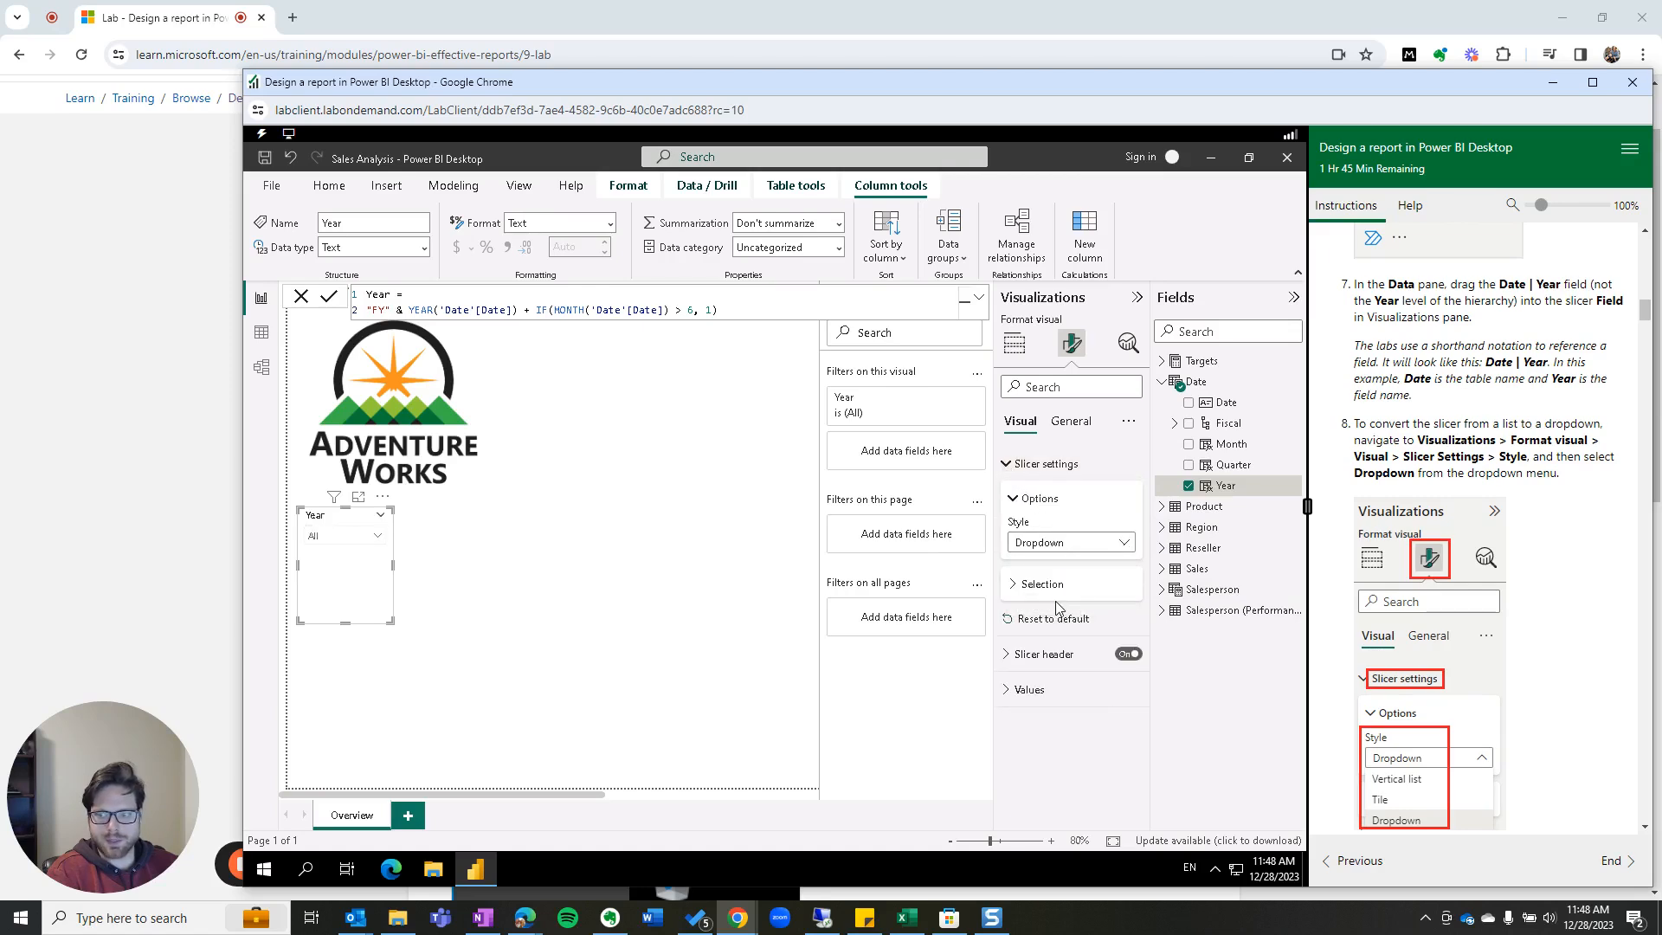
Step: Filter the report page to FY2020 with the Year slicer, collapse its list and deselect it
left_click(378, 536)
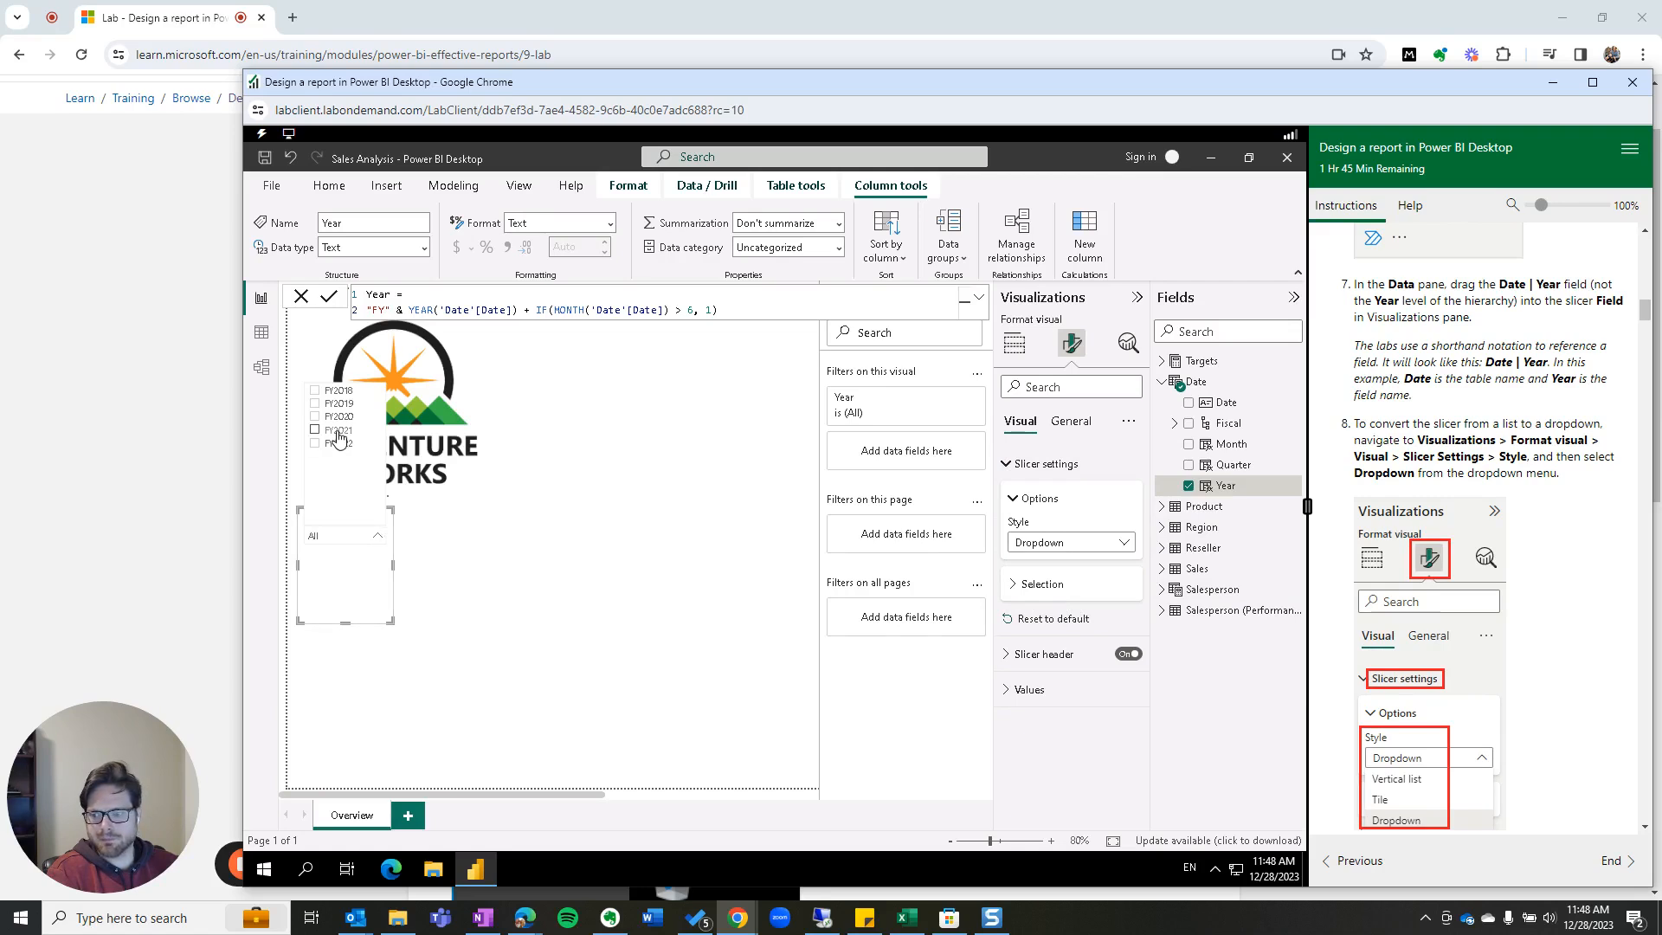
left_click(317, 417)
left_click(499, 630)
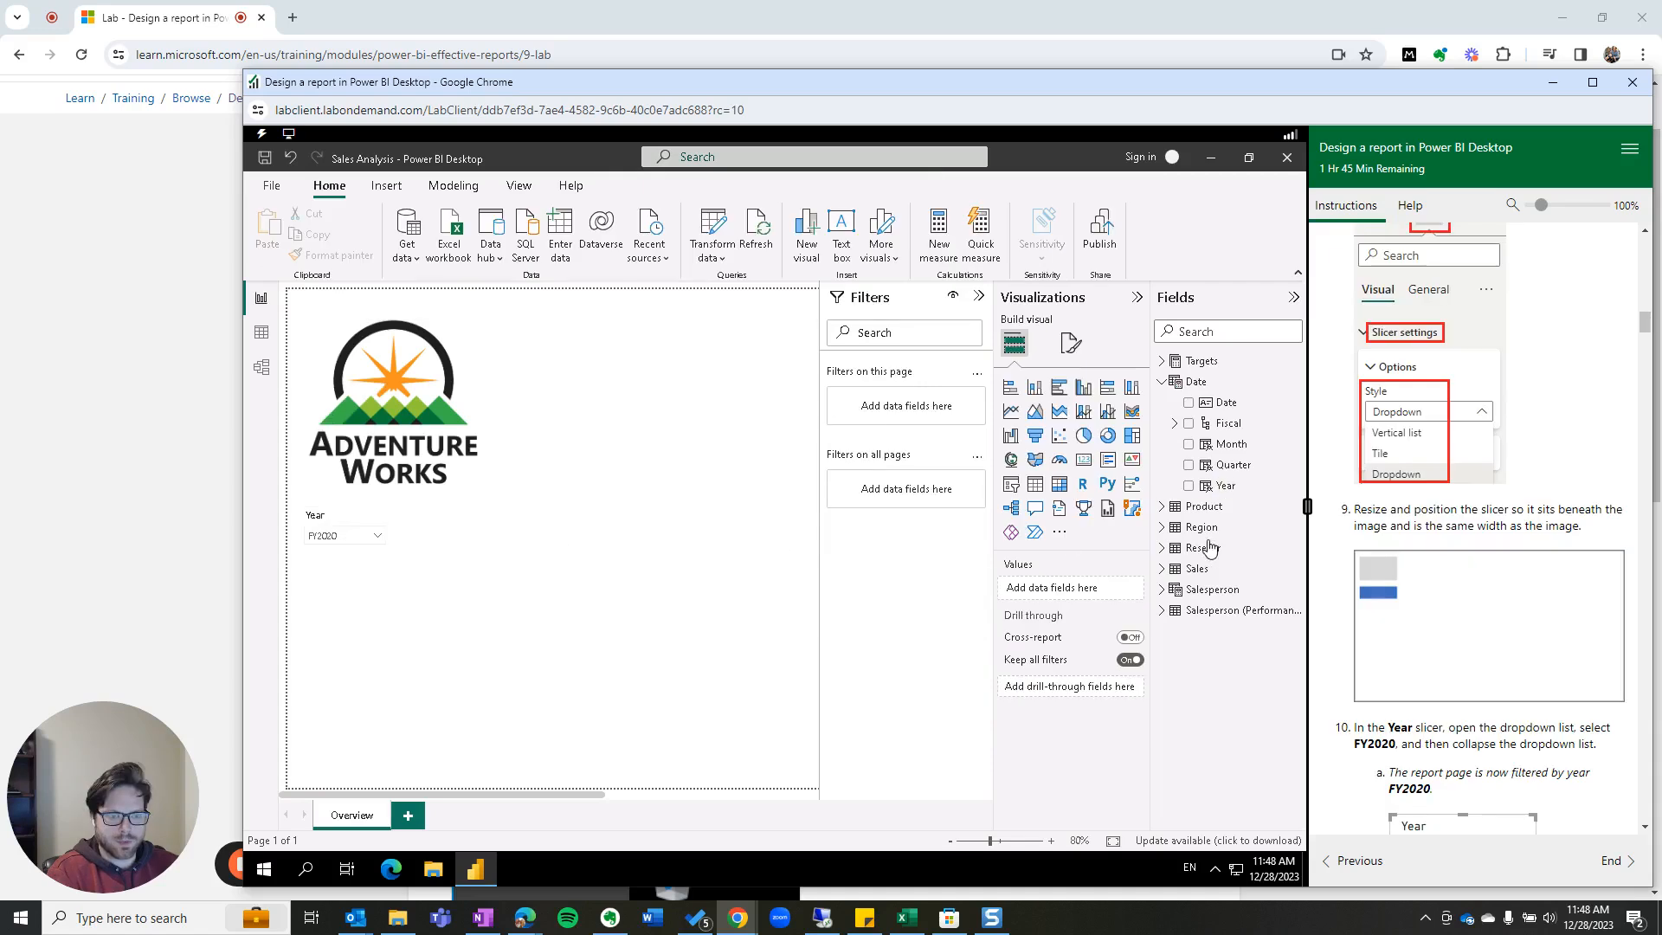
Step: Widen the Year slicer to about the logo's width and reduce its height to fit the dropdown
left_click(365, 536)
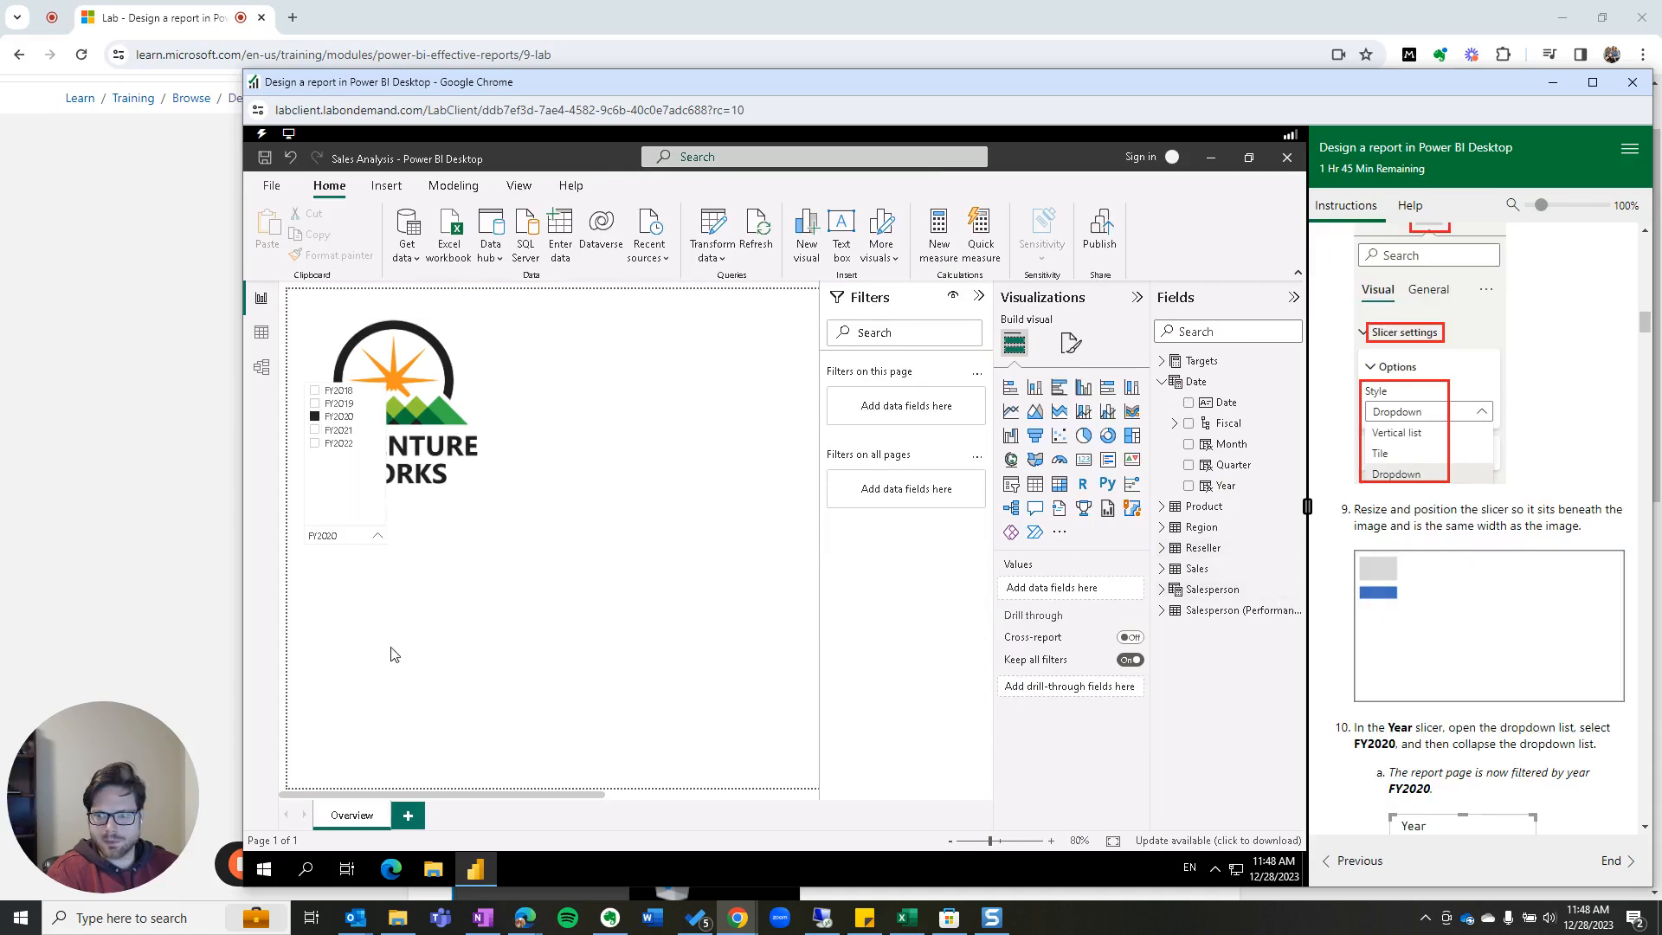
left_click(394, 641)
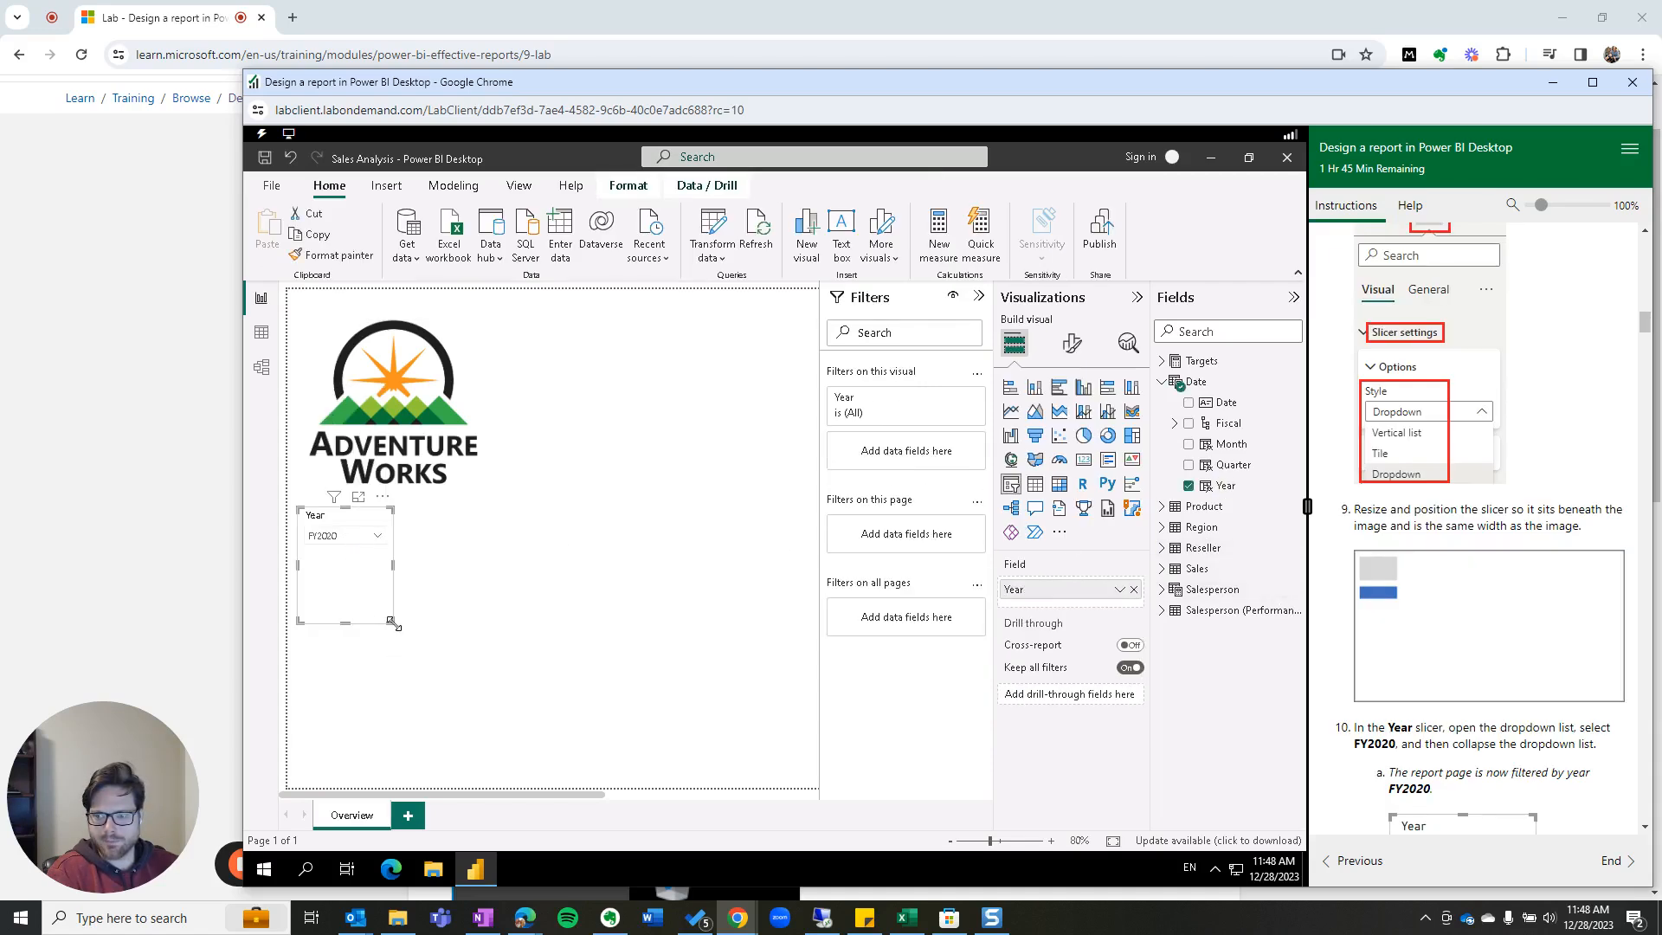
left_click_drag(390, 620, 471, 551)
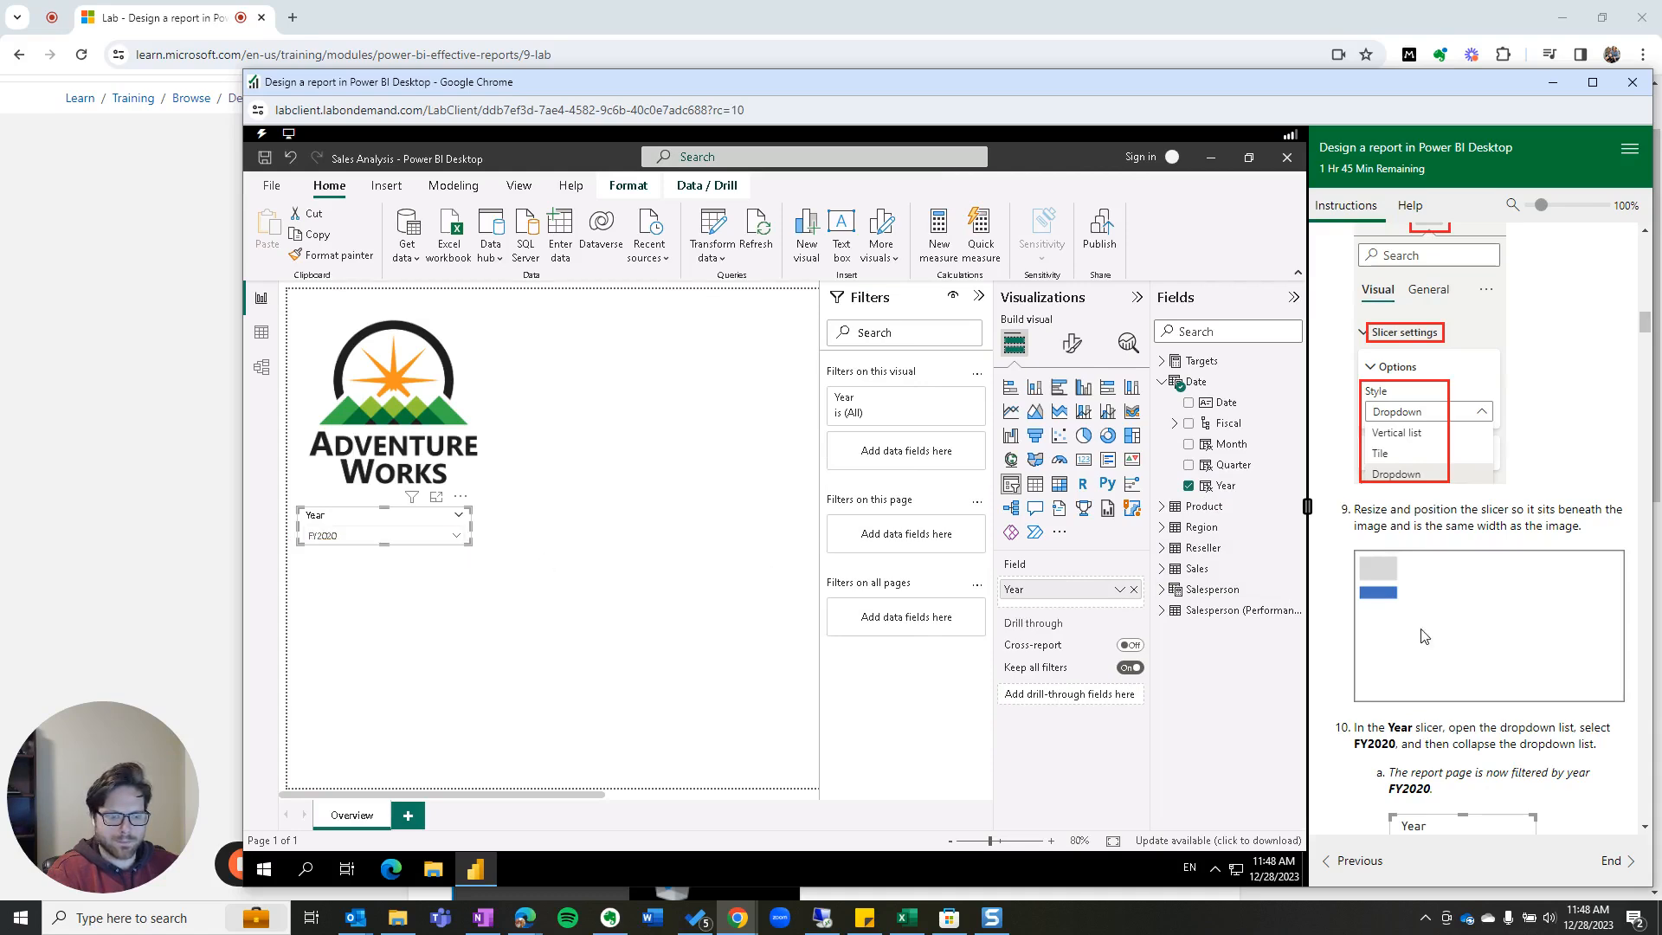
Step: Move the logo image flush into the top-left corner of the report page
scroll(1426, 637, "down", 2)
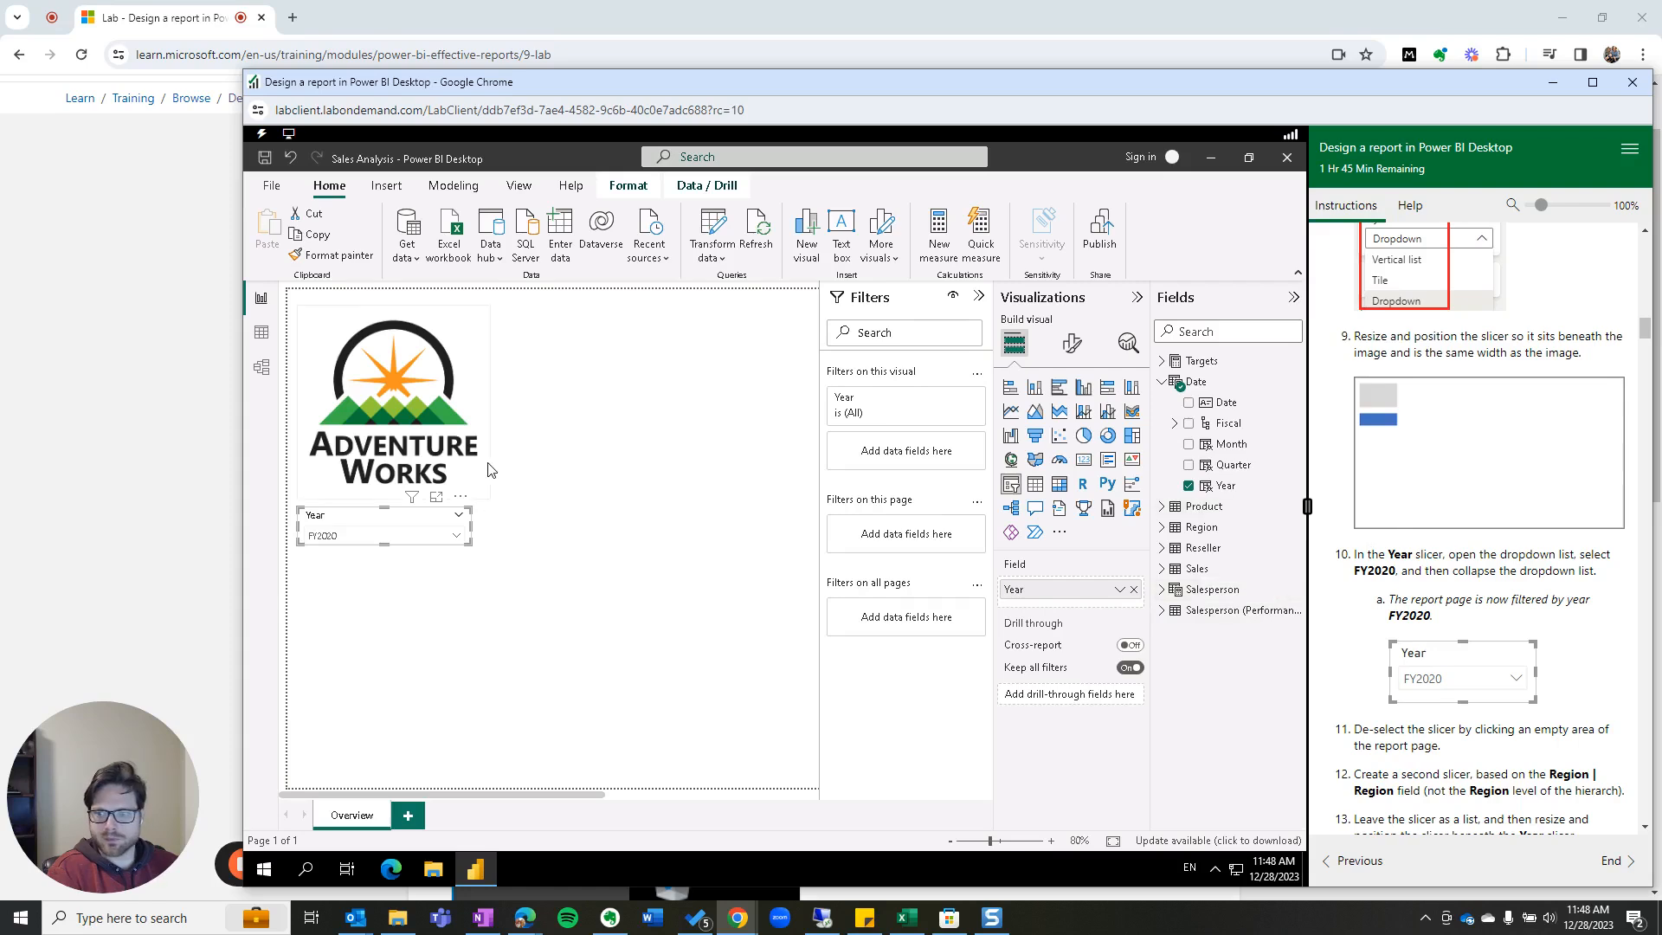
scroll(511, 476, "down", 2)
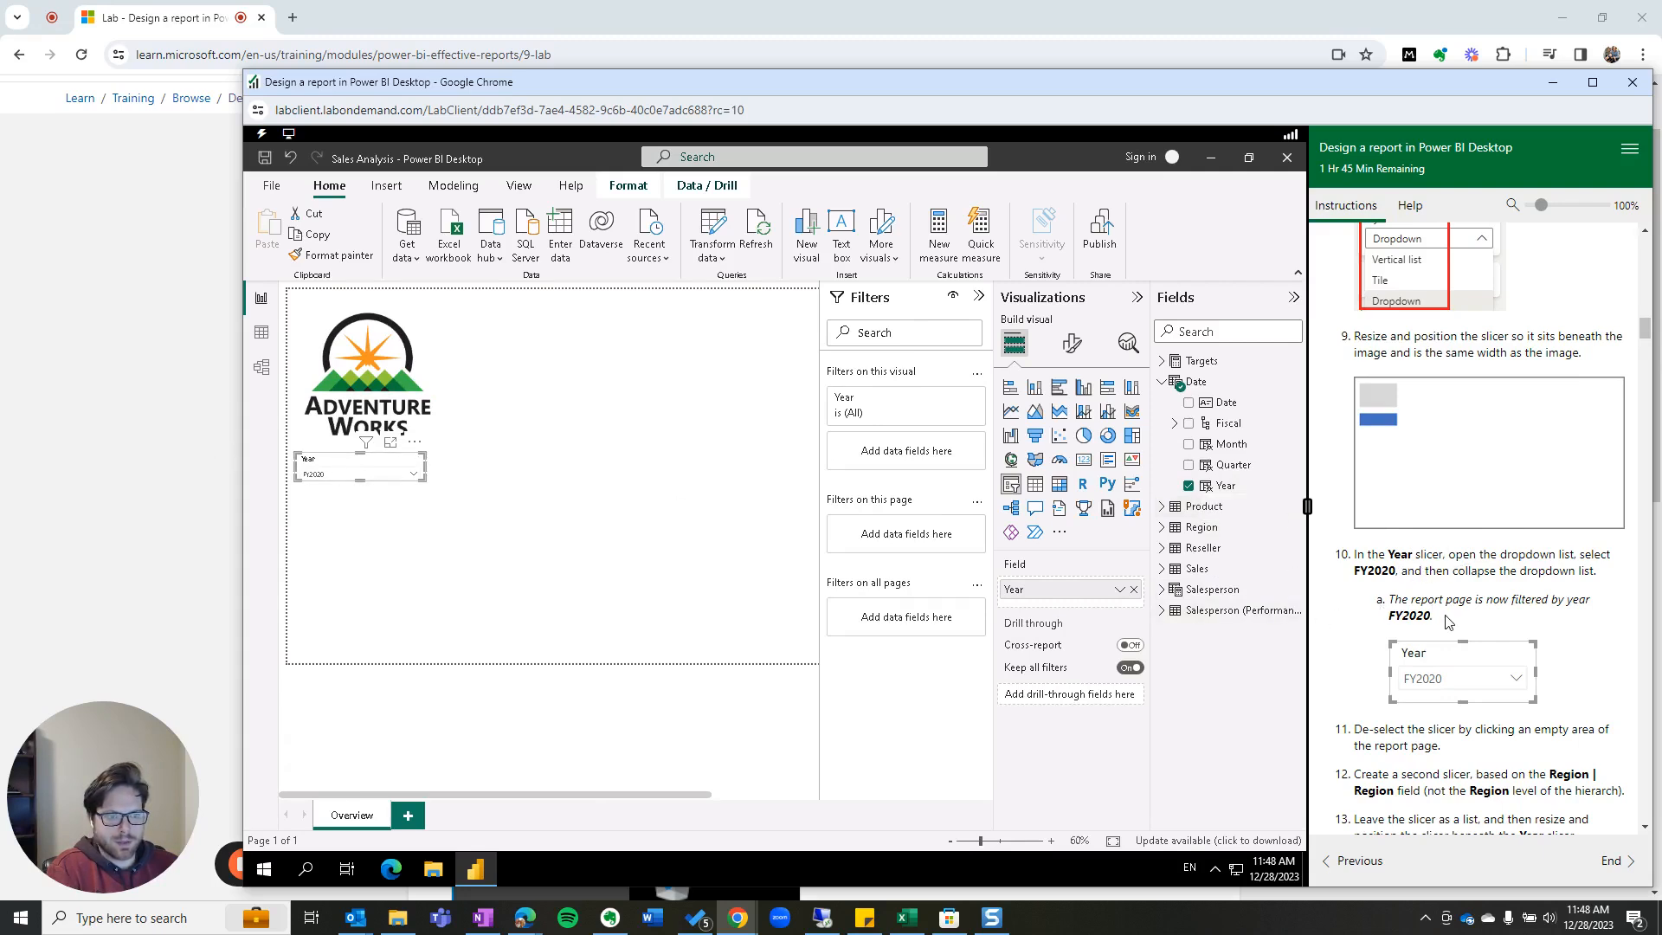
scroll(1443, 623, "down", 2)
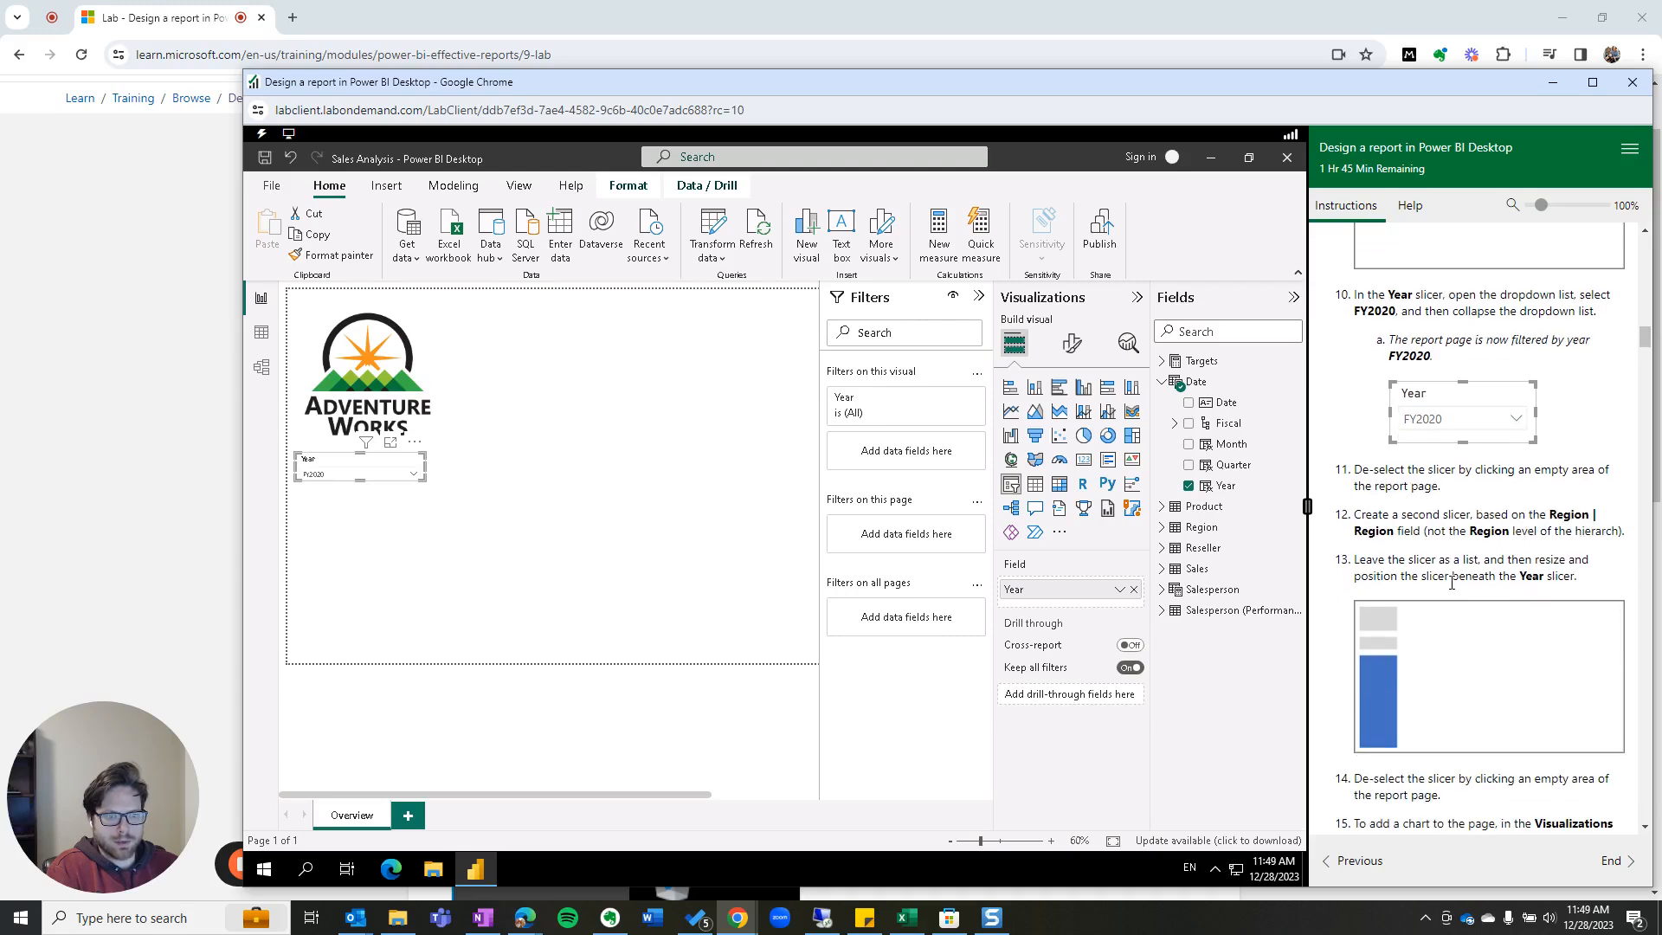
scroll(1454, 585, "up", 2)
scroll(511, 392, "down", 4)
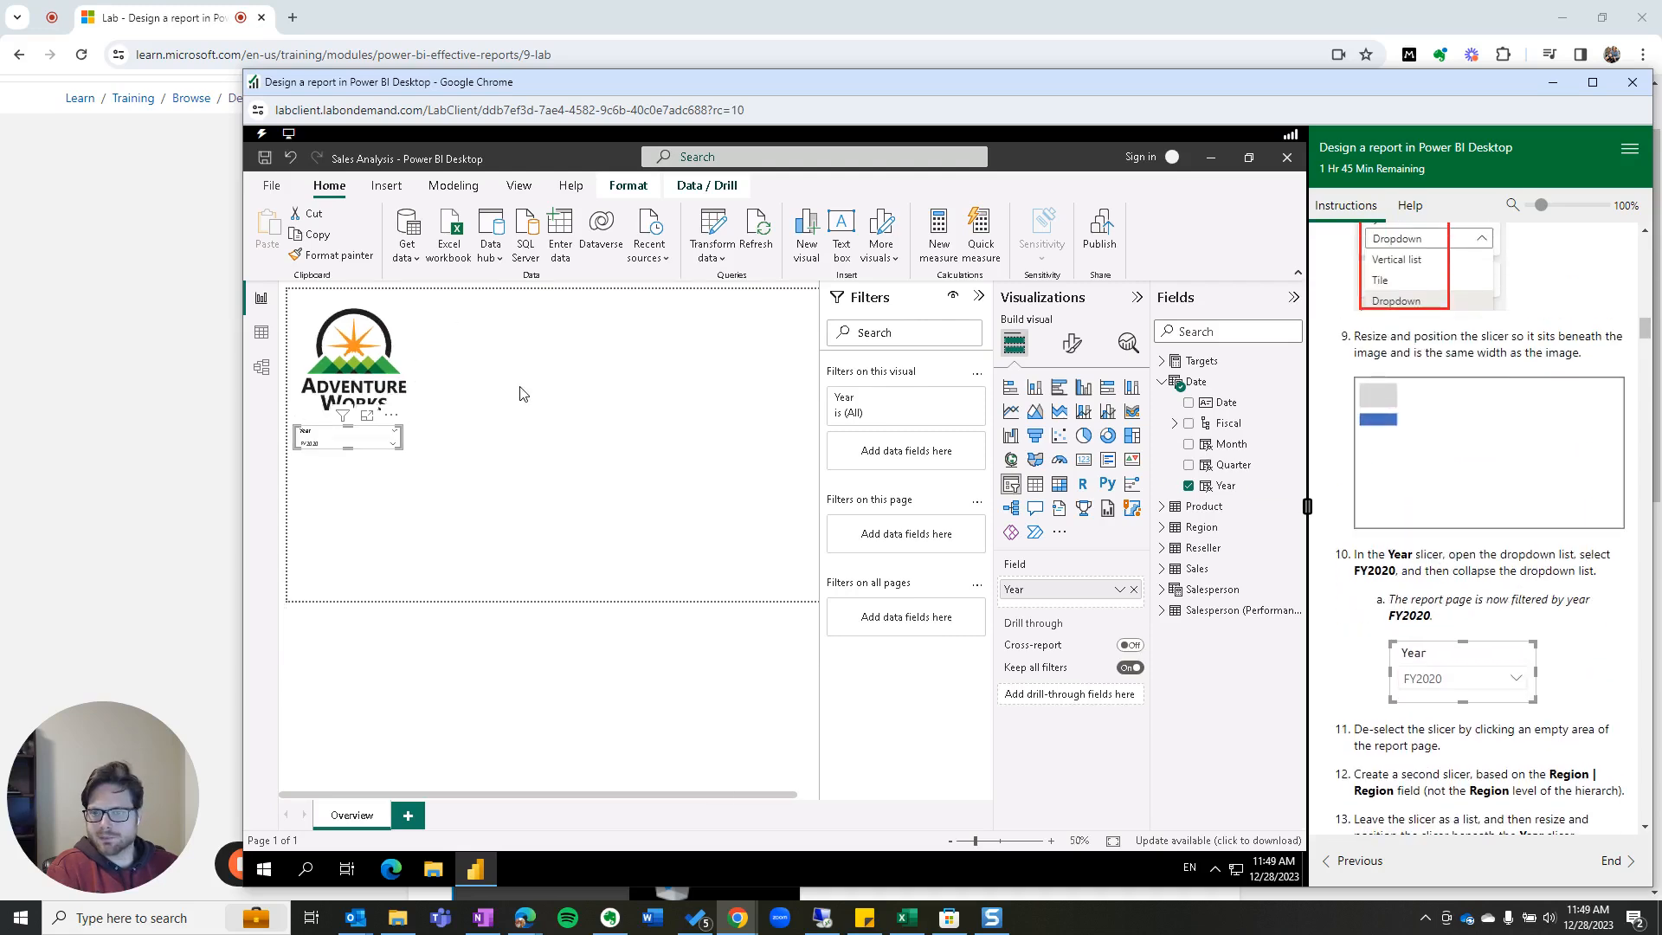
scroll(494, 394, "up", 2)
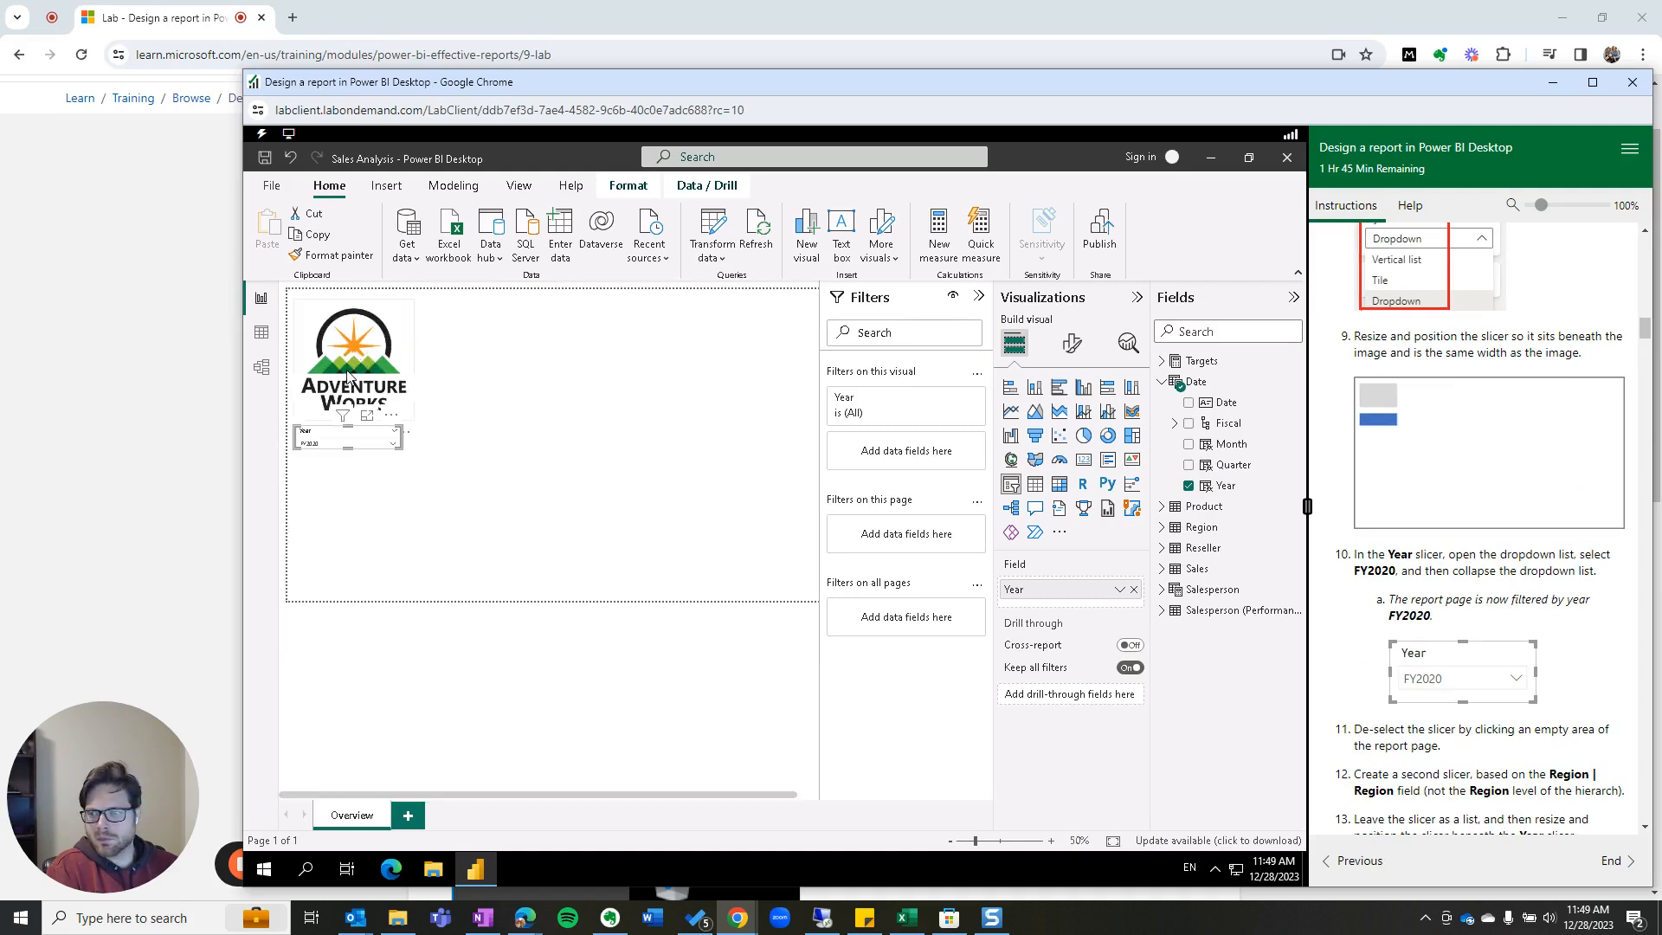
left_click_drag(349, 368, 339, 360)
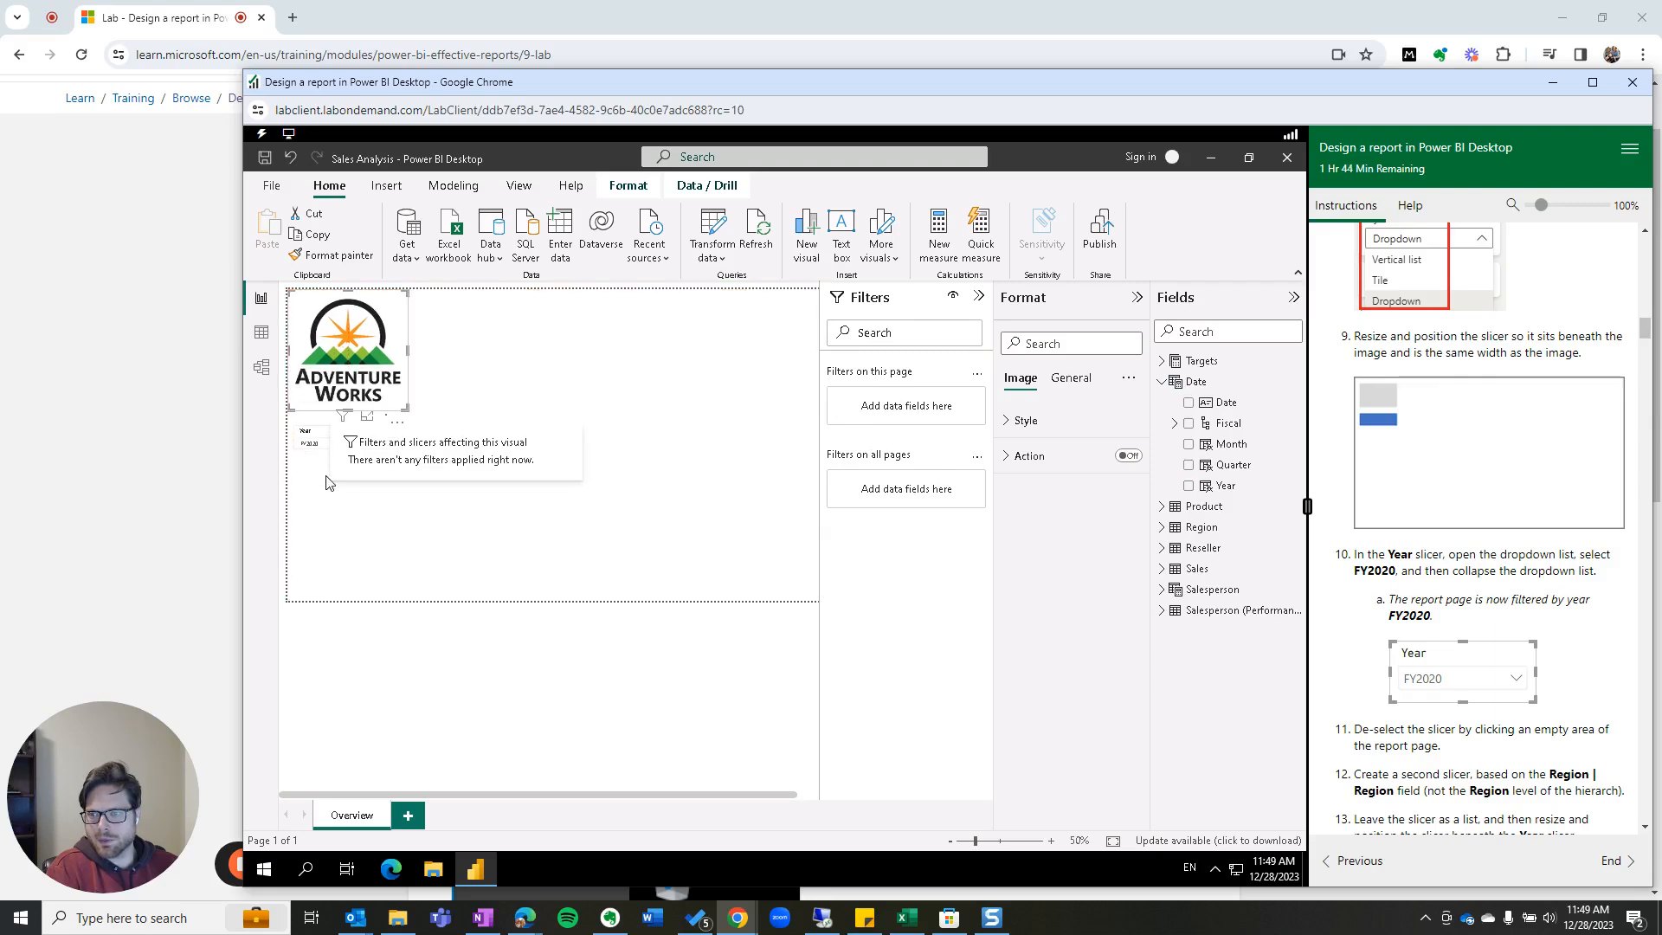
Step: Position the Year slicer directly beneath the logo, match its width to the image and deselect it
scroll(339, 433, "up", 2, "ctrl")
scroll(339, 493, "up", 1, "ctrl")
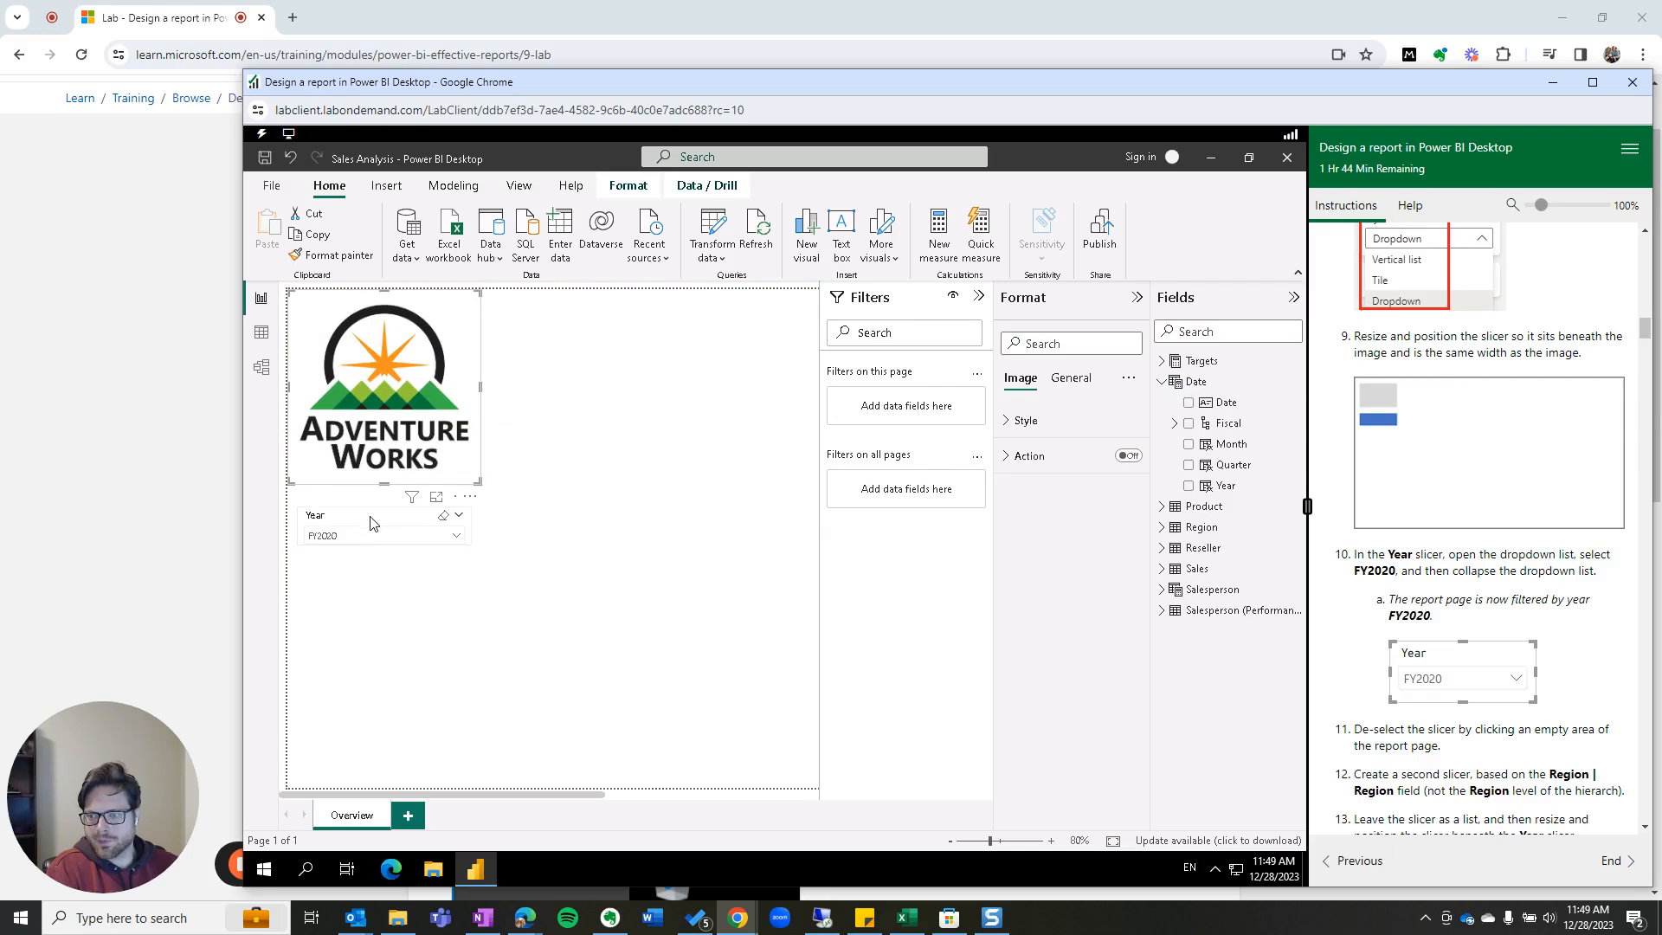
left_click(370, 522)
left_click_drag(368, 510, 378, 490)
left_click_drag(379, 492, 379, 489)
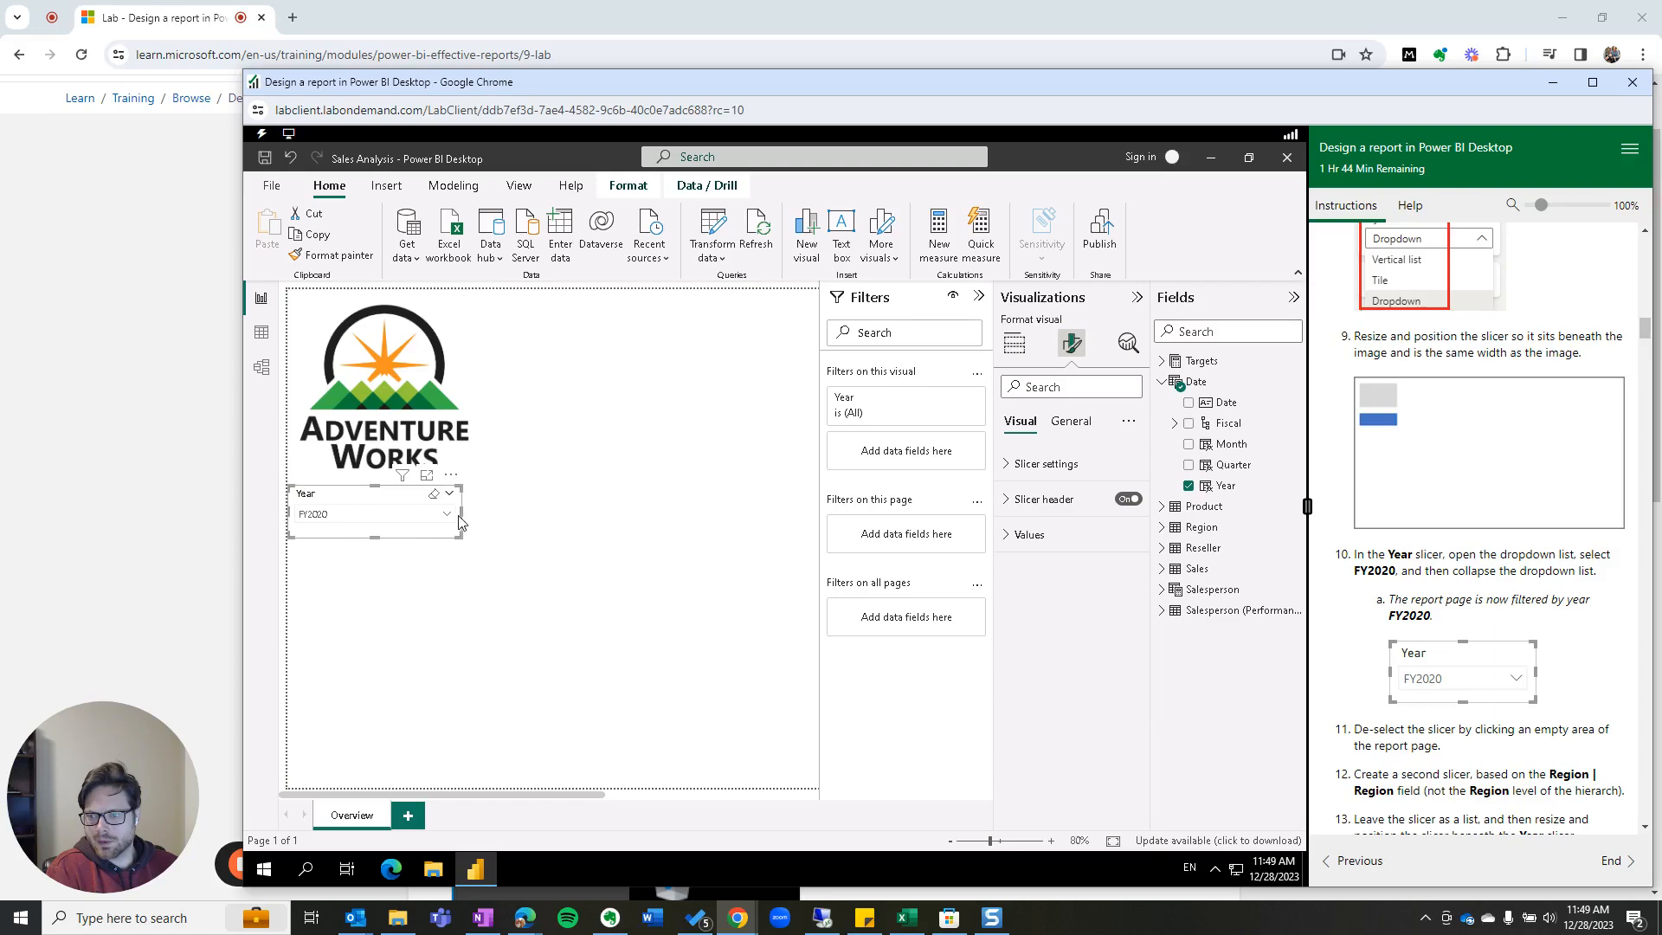
left_click_drag(463, 520, 480, 519)
left_click_drag(378, 497, 378, 510)
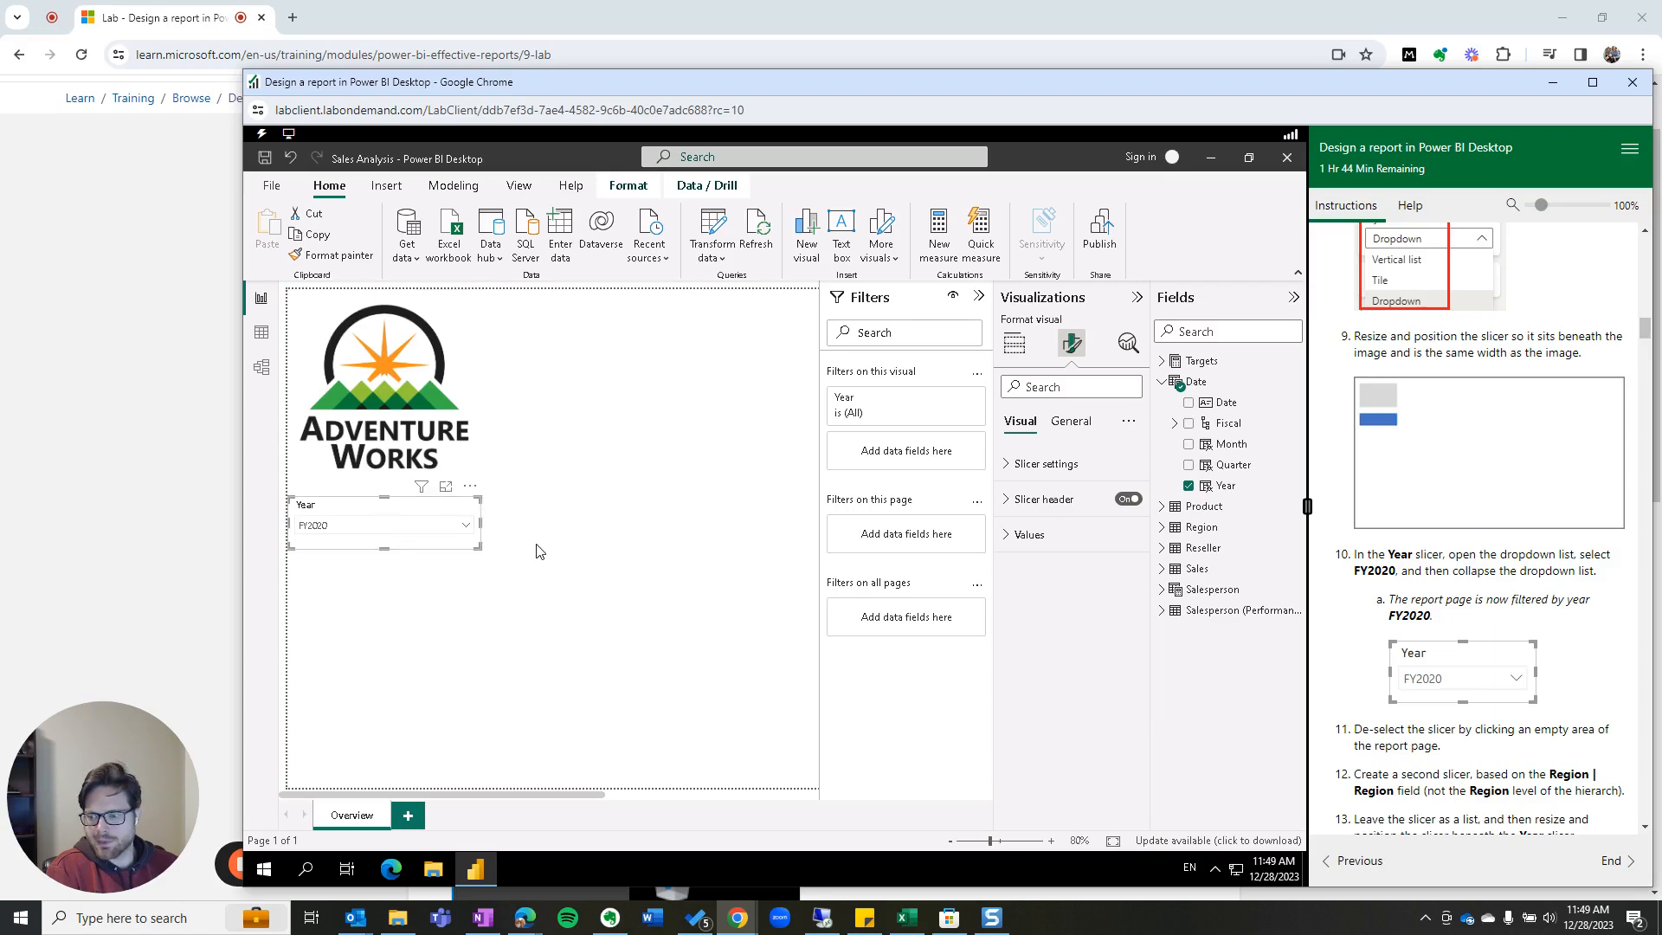
left_click(536, 551)
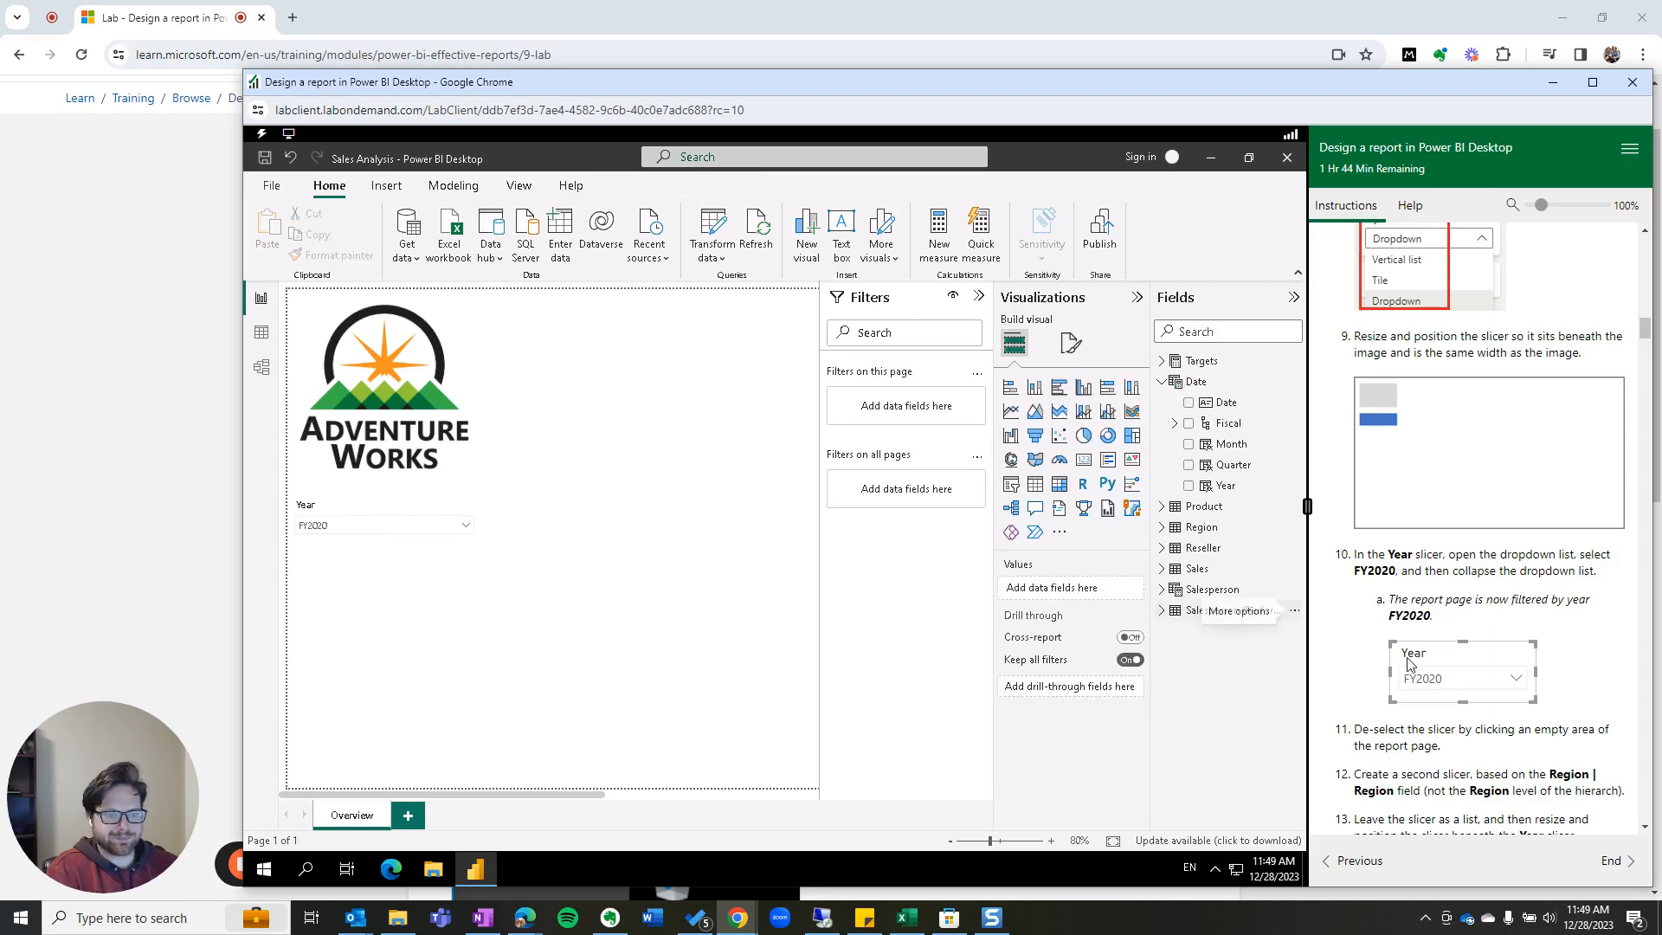
Step: Add a second slicer visual to the Overview page for the Region field
scroll(1433, 636, "down", 1)
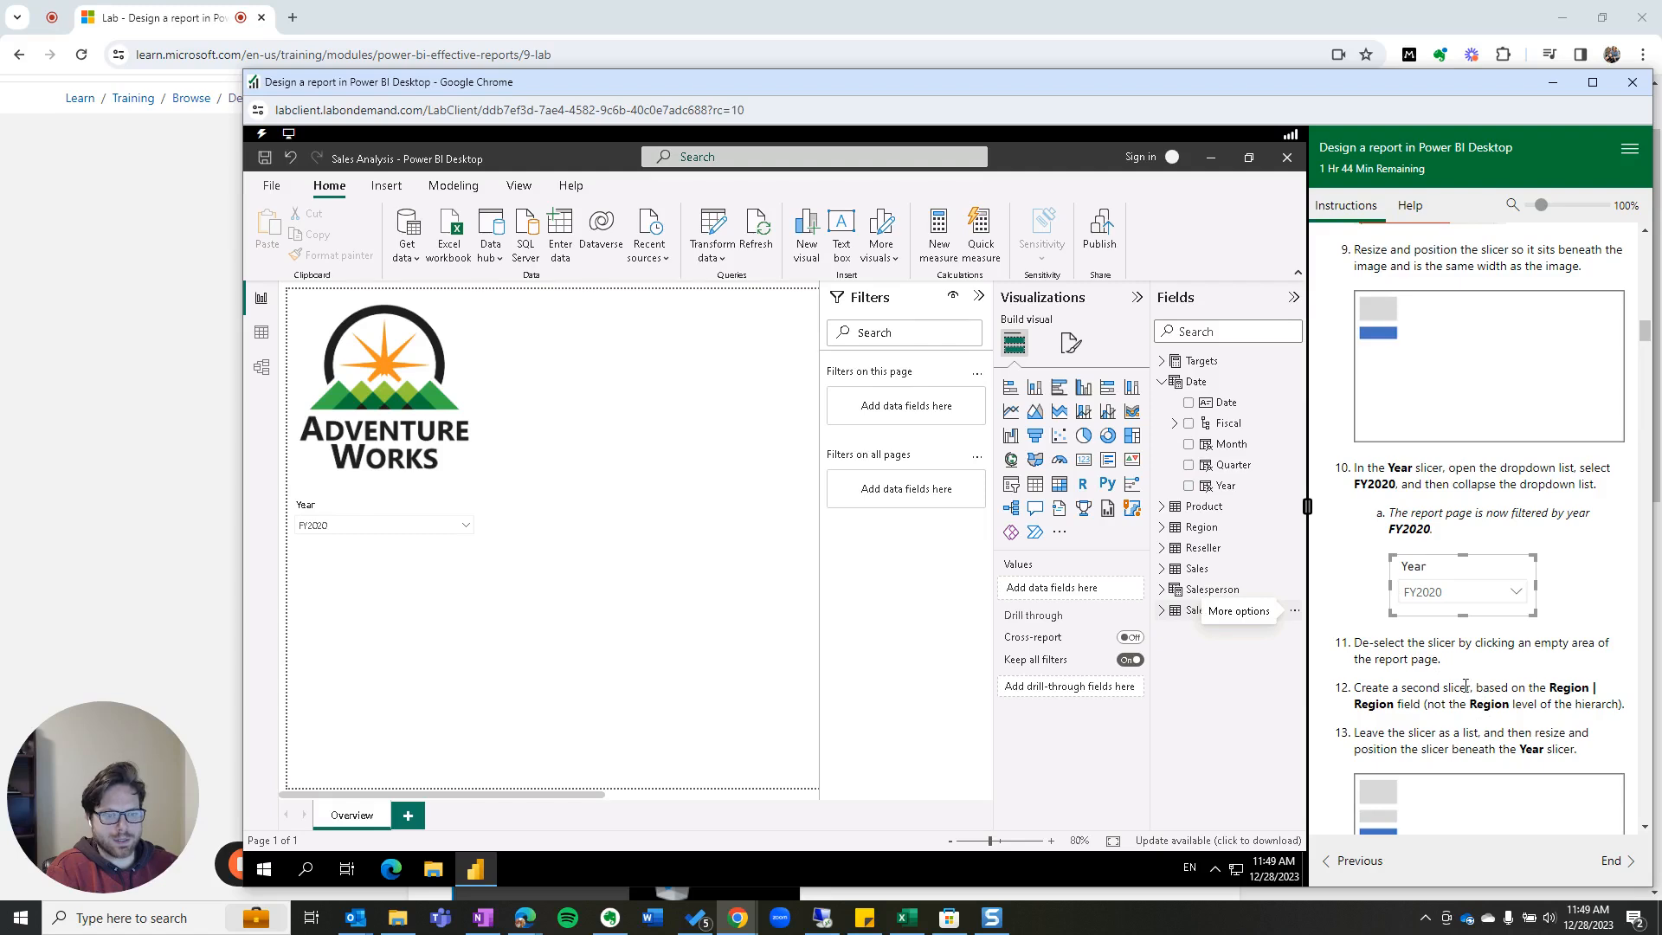
scroll(1465, 685, "down", 1)
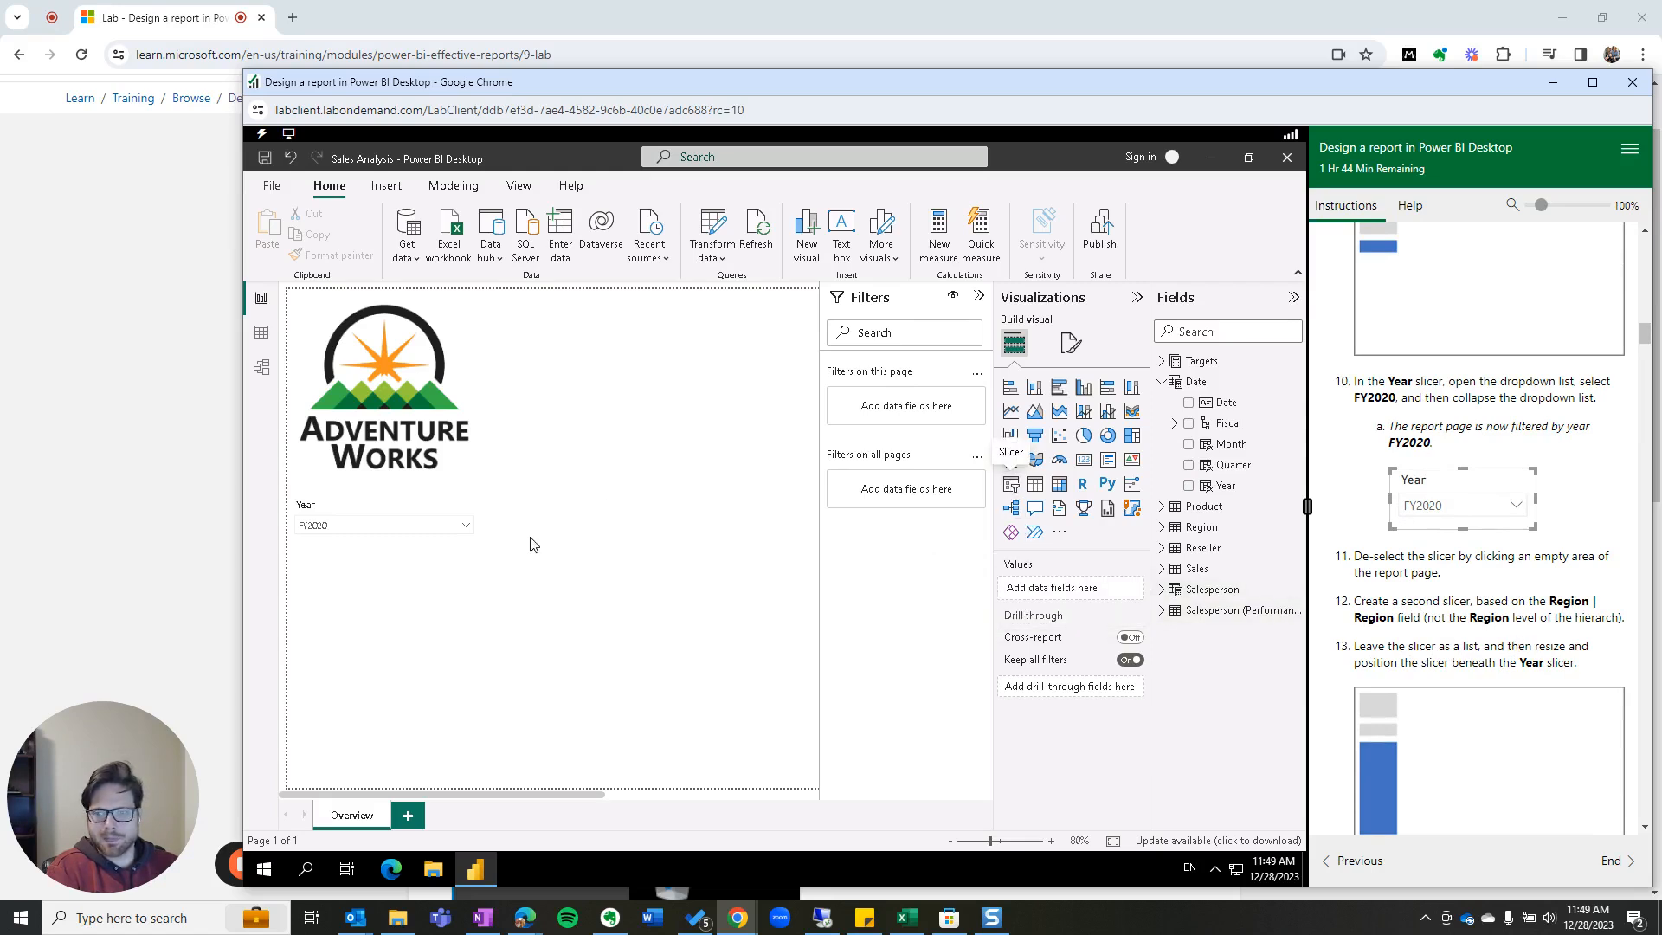
left_click(1012, 486)
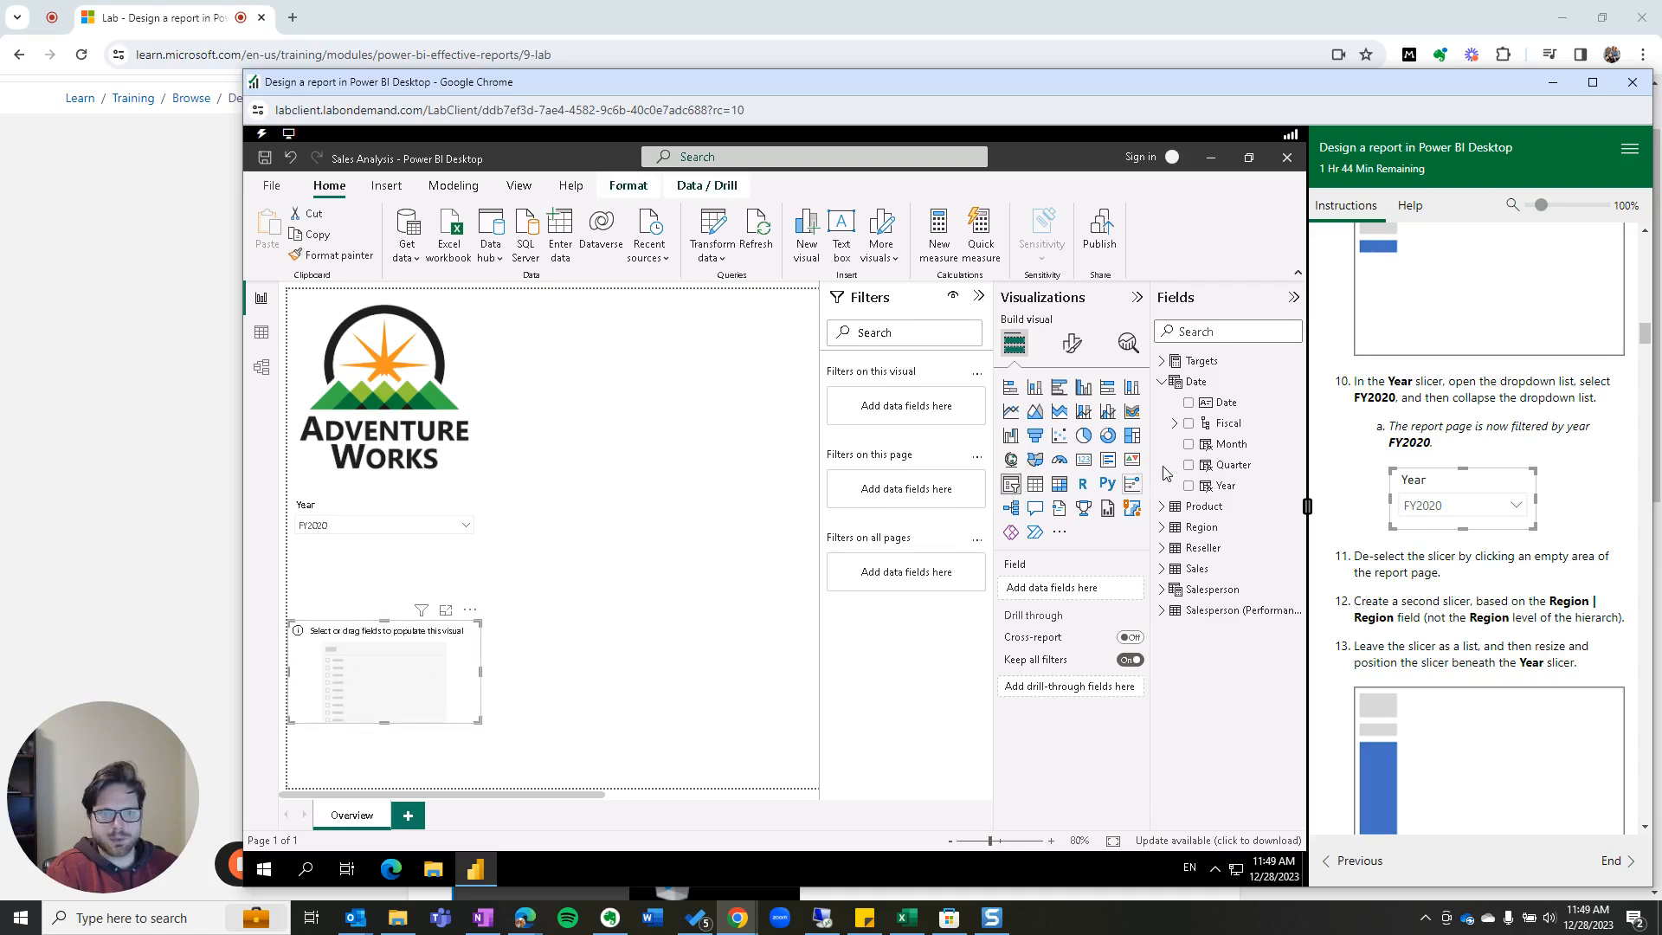
Step: Populate the second slicer with the Region field of the Region table, not the Region level of the hierarchy
left_click(1162, 381)
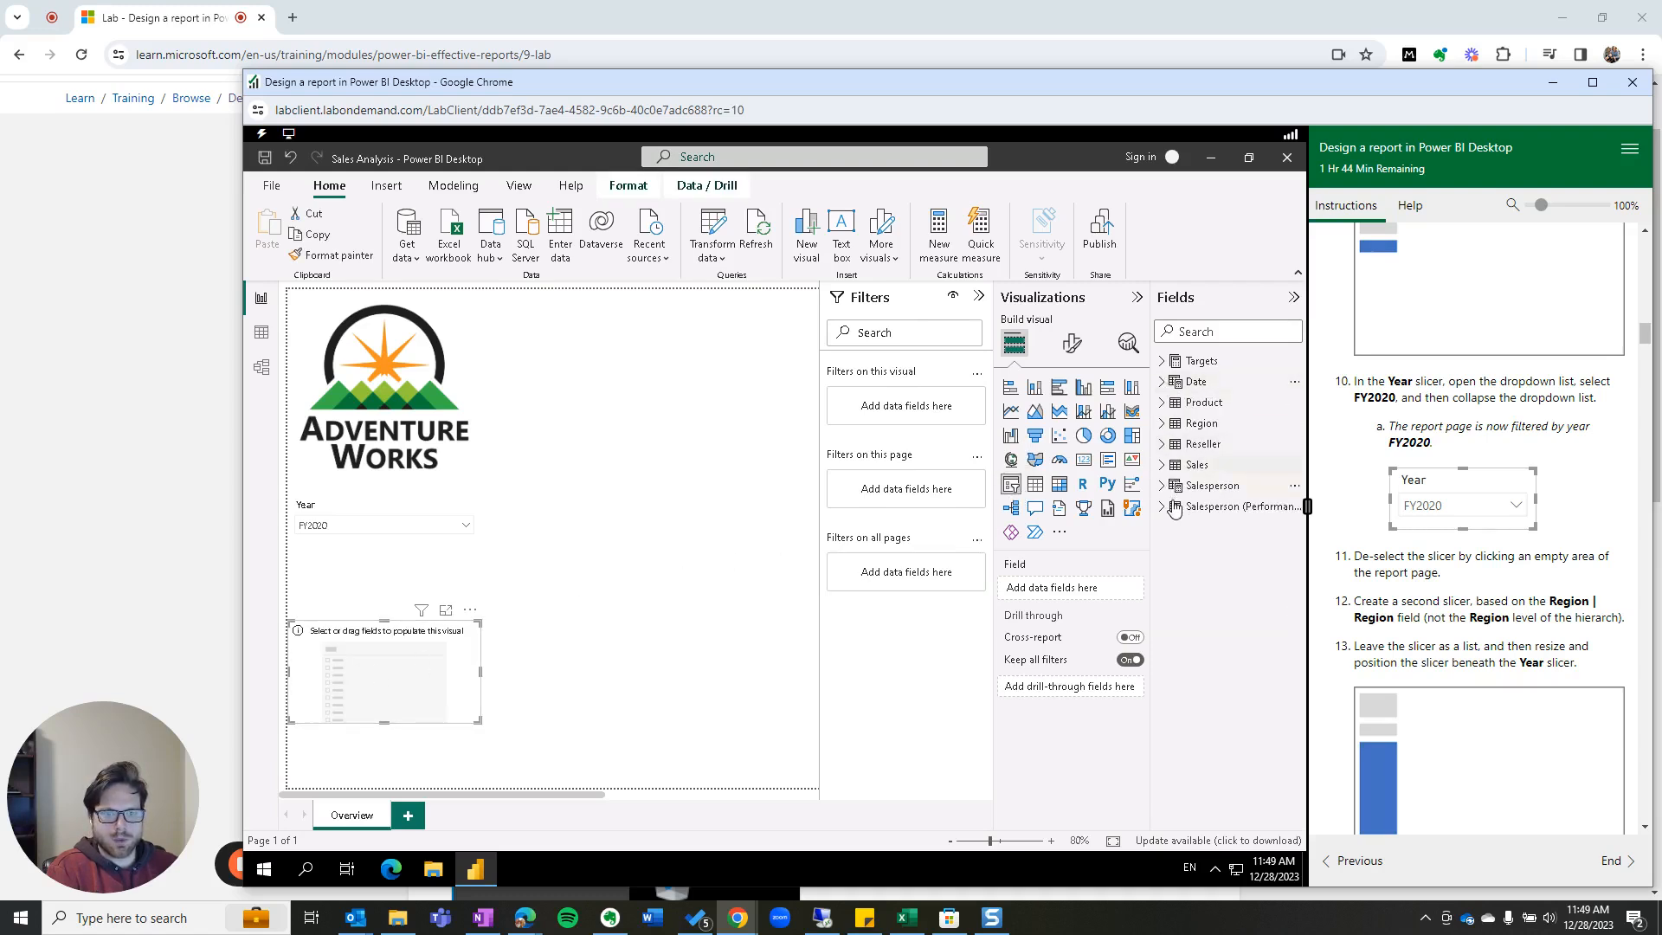
left_click(1162, 423)
scroll(1462, 640, "down", 2)
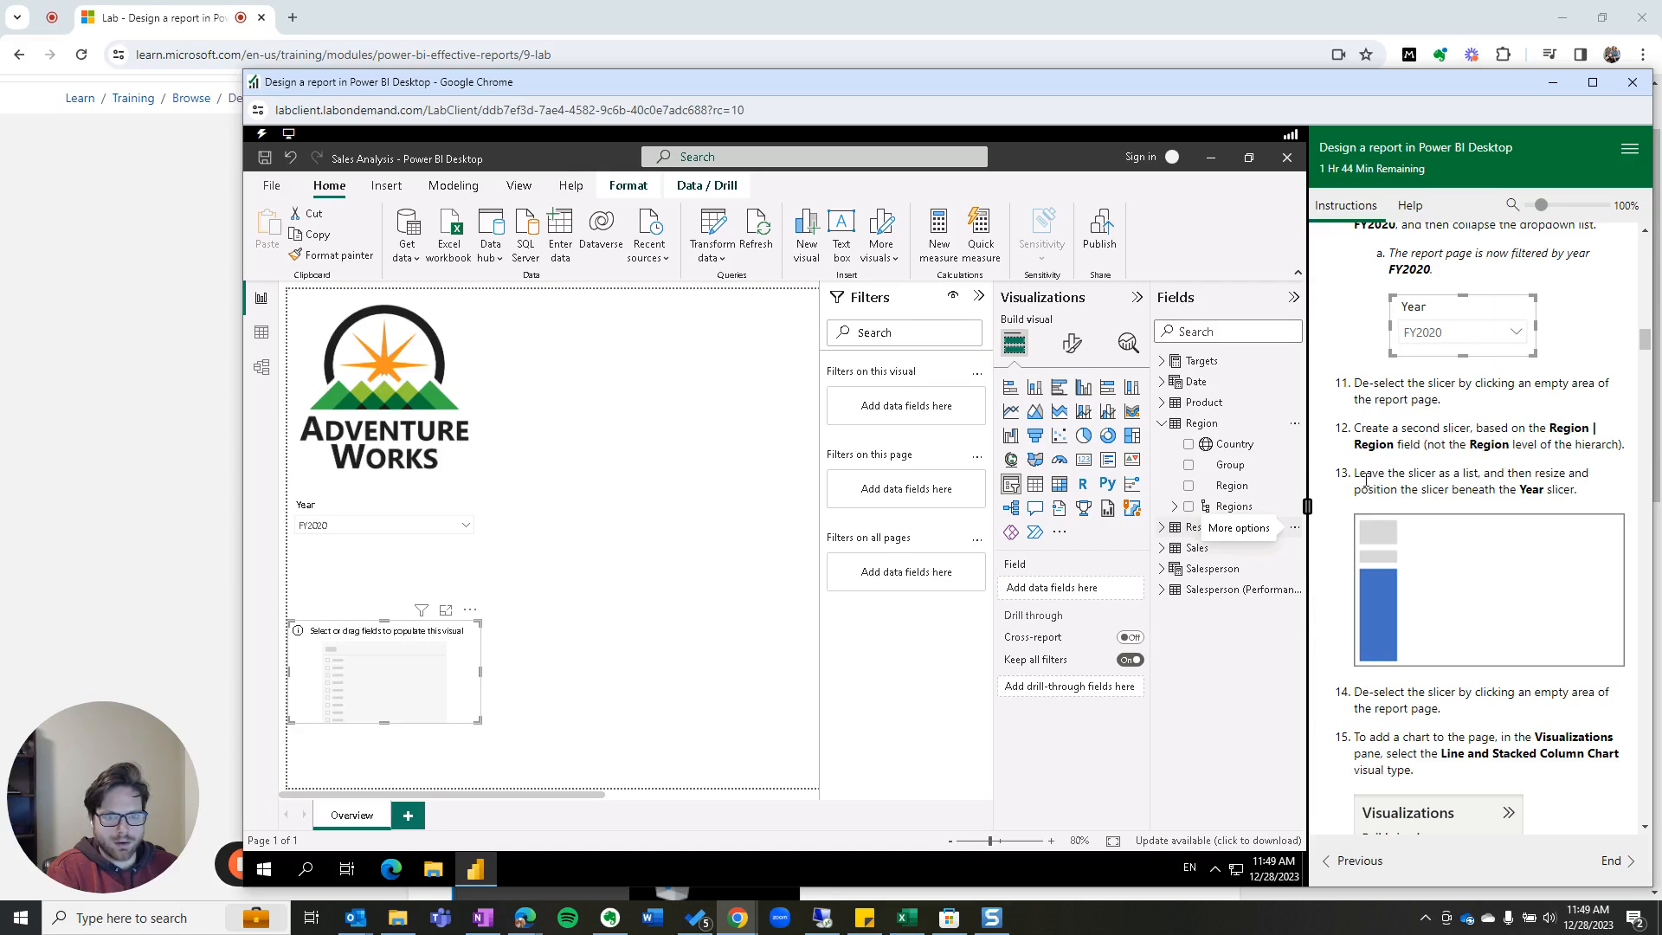
left_click(1175, 507)
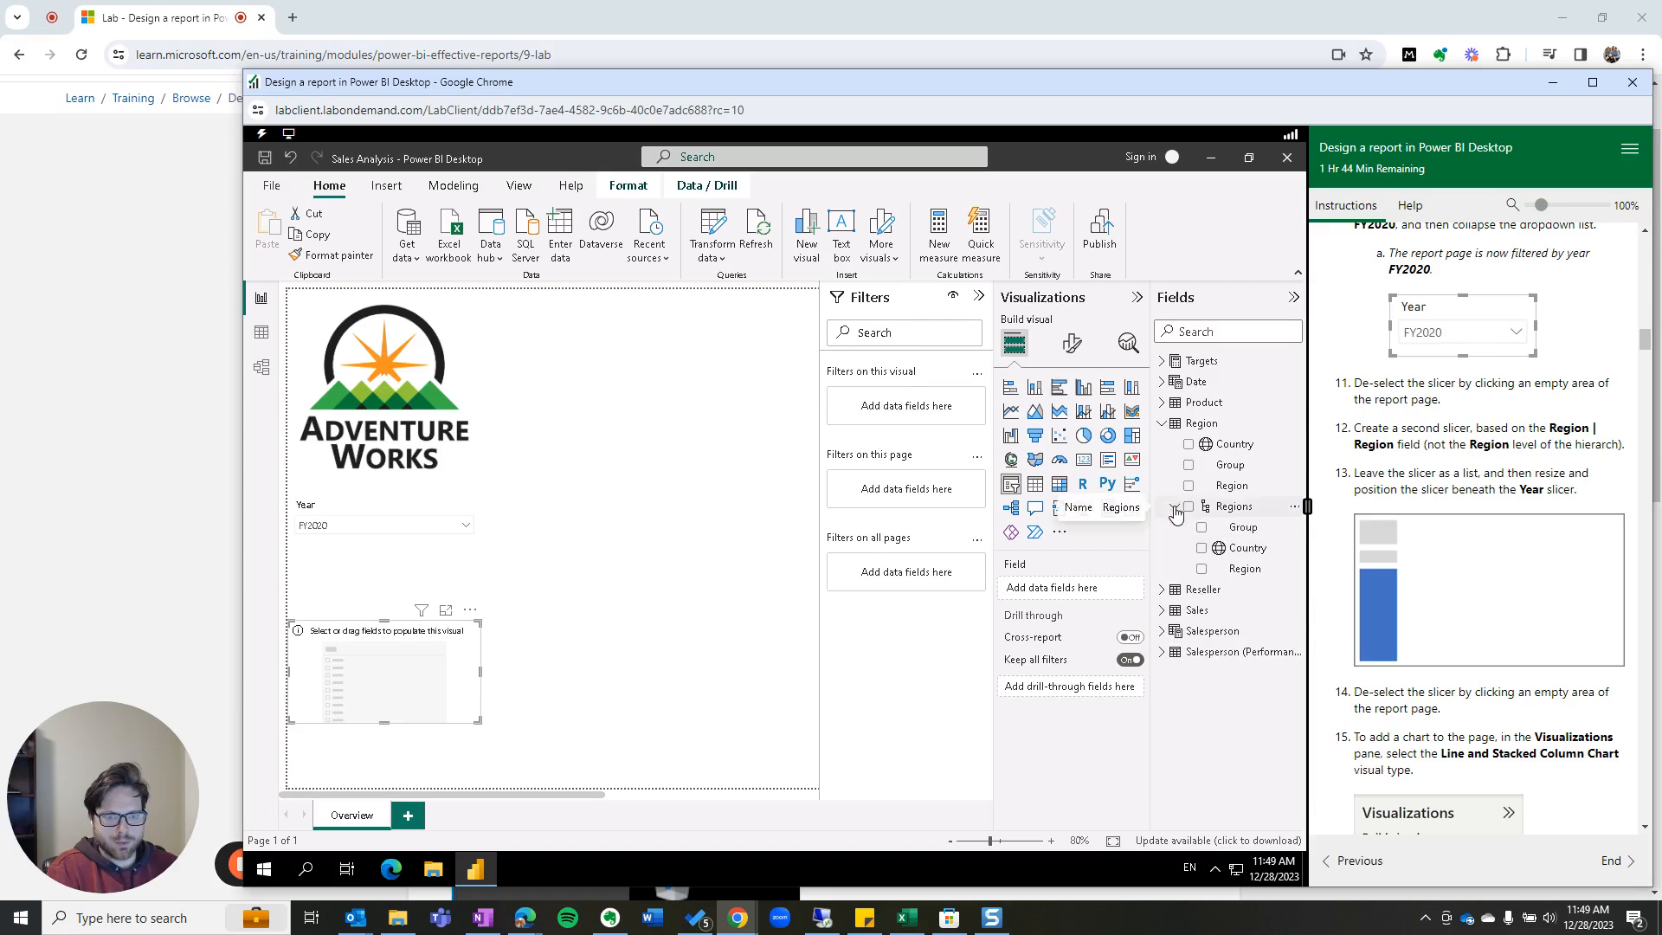
left_click(1175, 507)
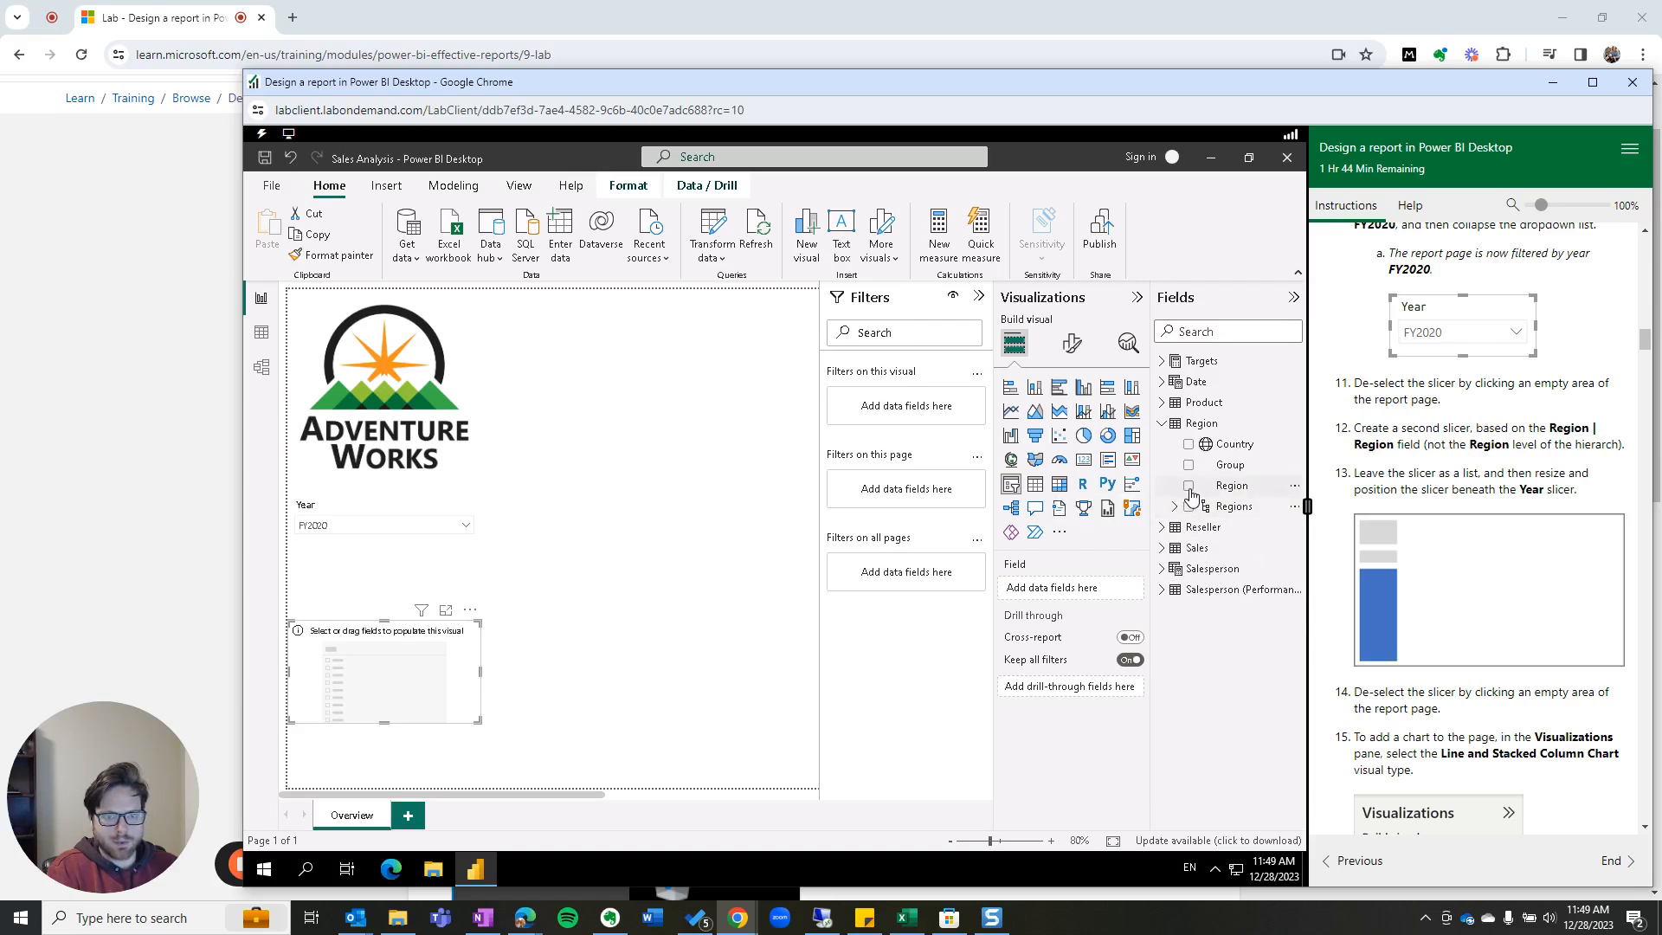
left_click(1189, 487)
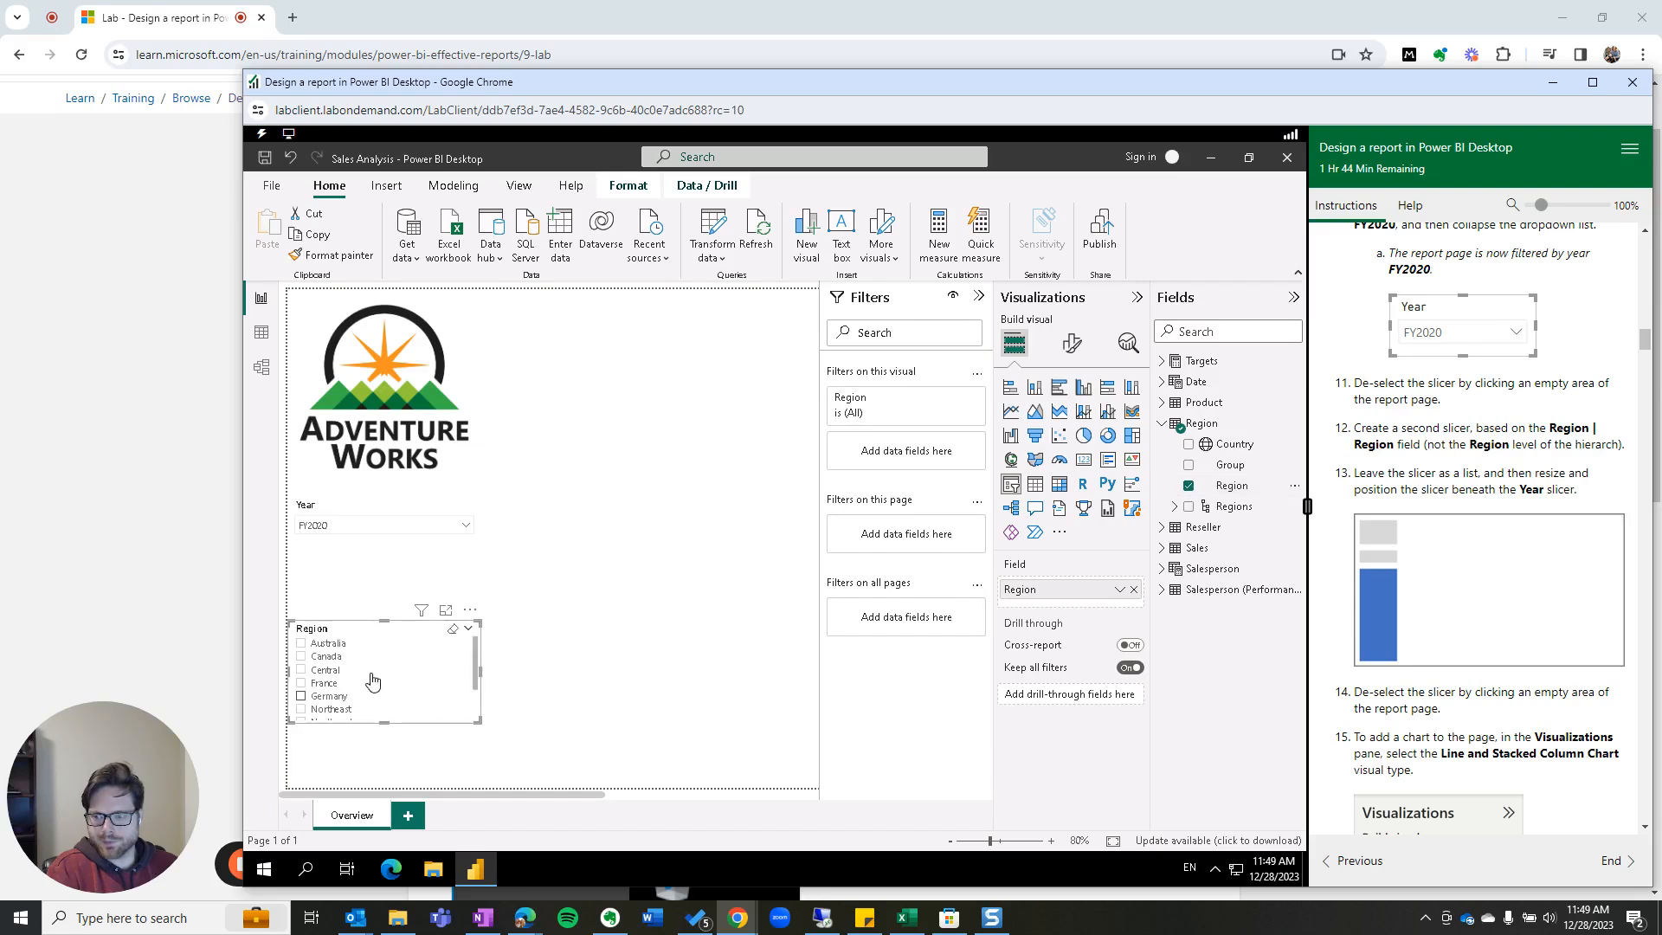
Step: Resize the Region slicer to the Year slicer's width and position it directly beneath the Year slicer
left_click_drag(385, 620, 386, 551)
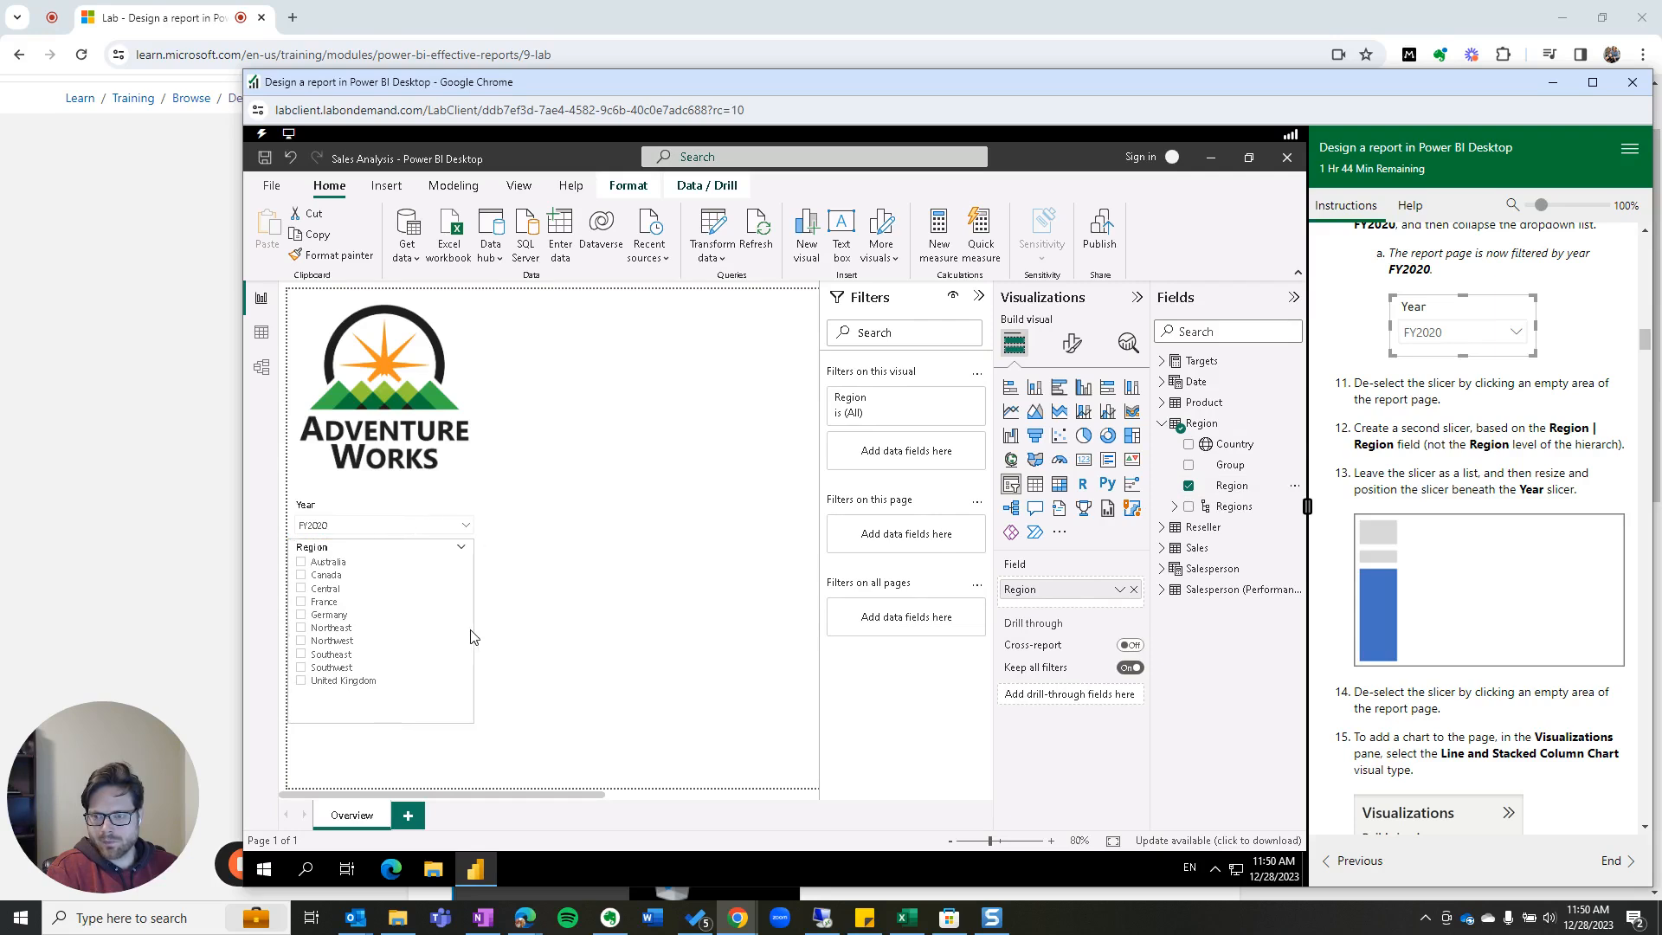
left_click_drag(478, 637, 480, 637)
left_click(458, 517)
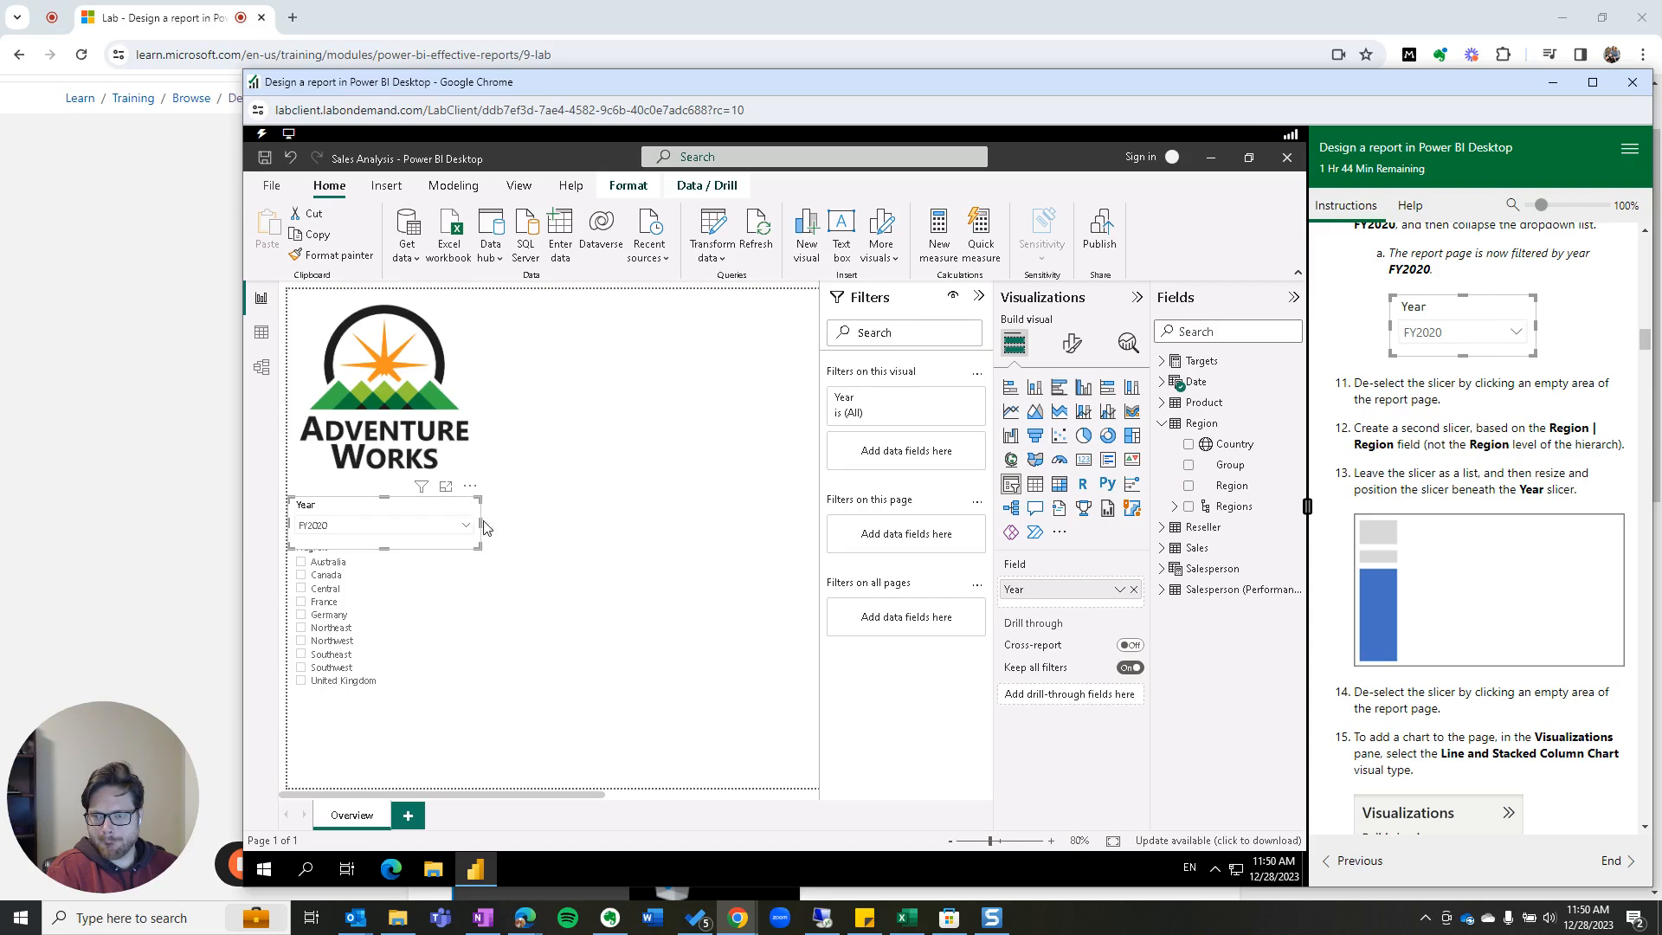
left_click_drag(483, 520, 469, 537)
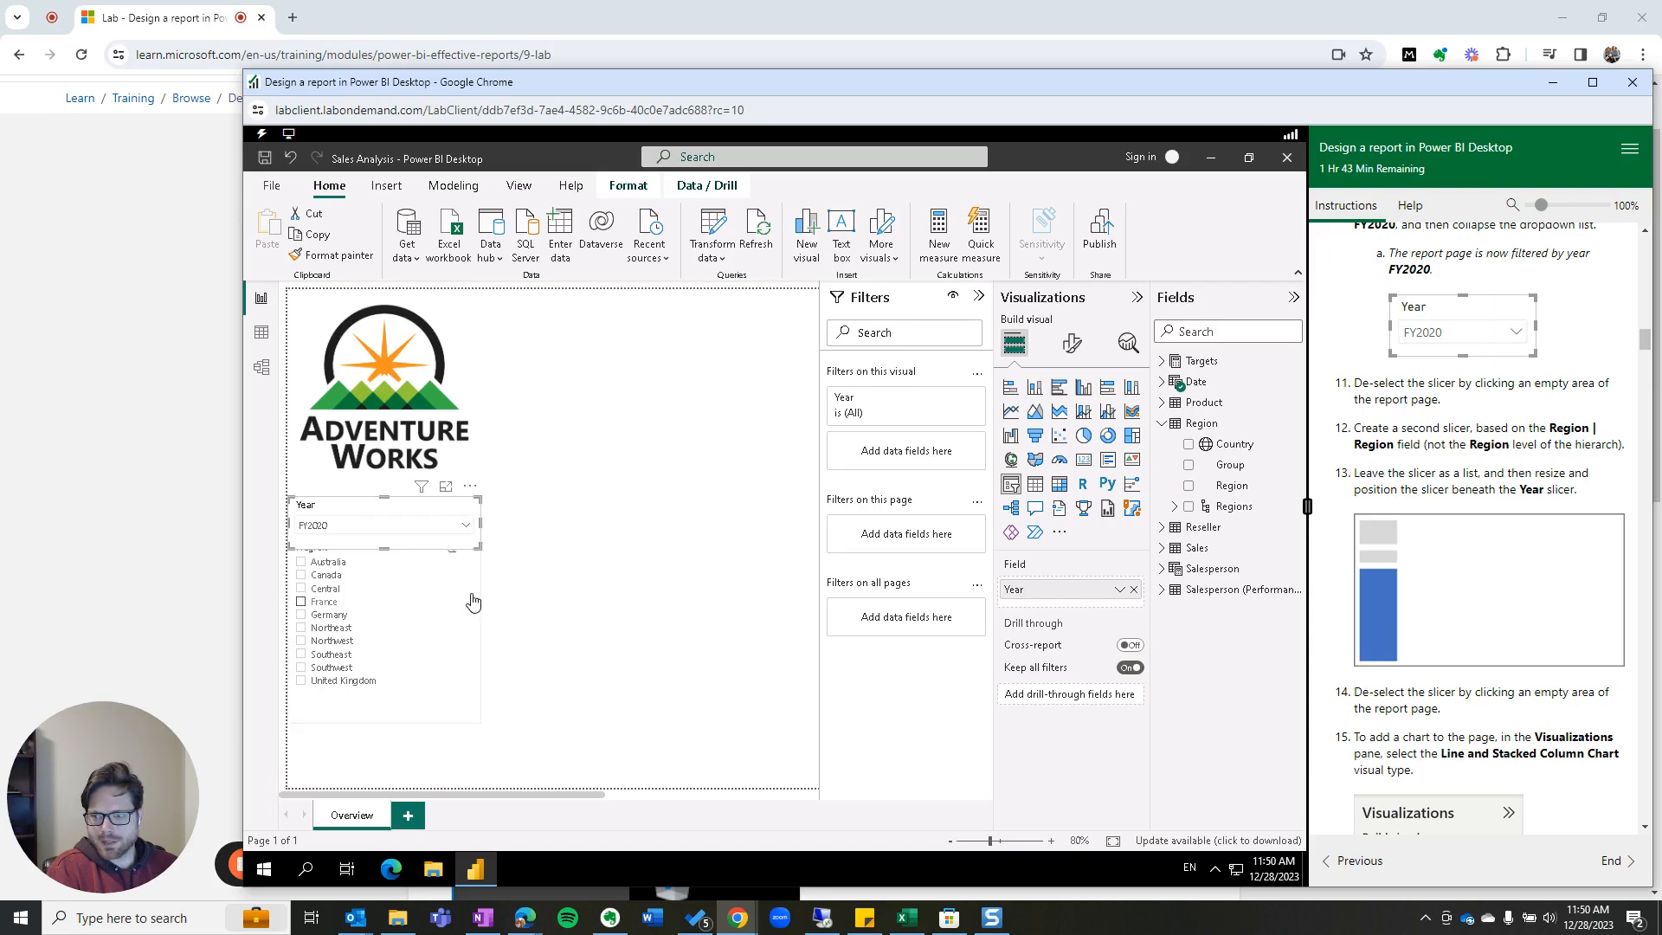
left_click(570, 640)
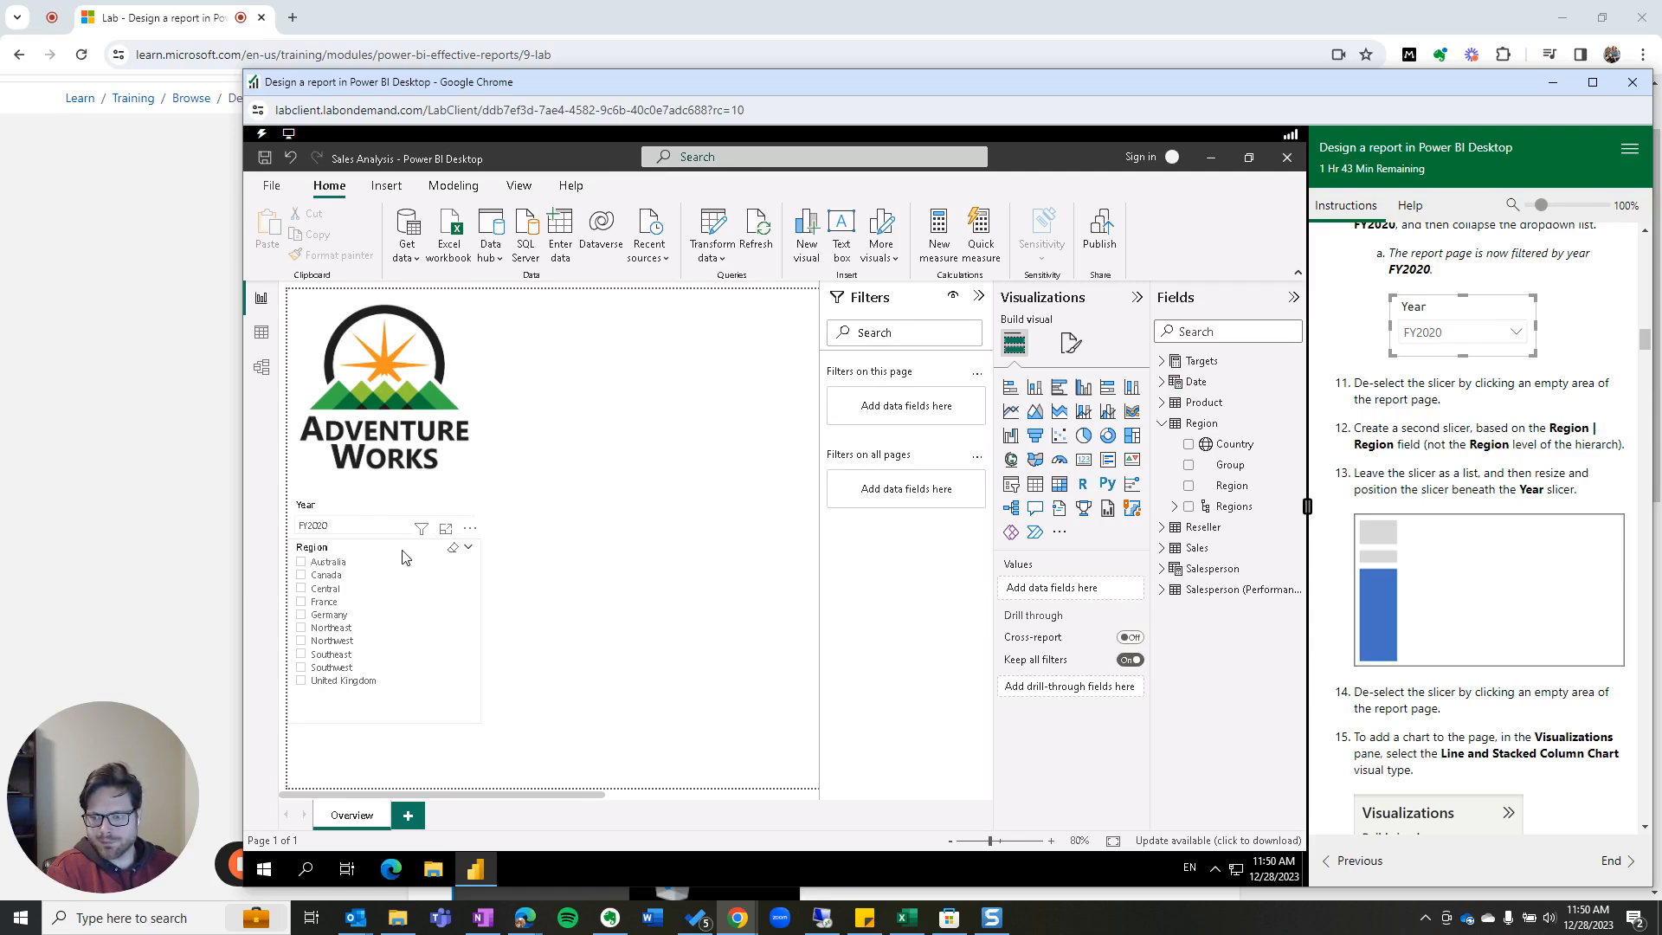
left_click(398, 571)
left_click_drag(397, 574, 398, 580)
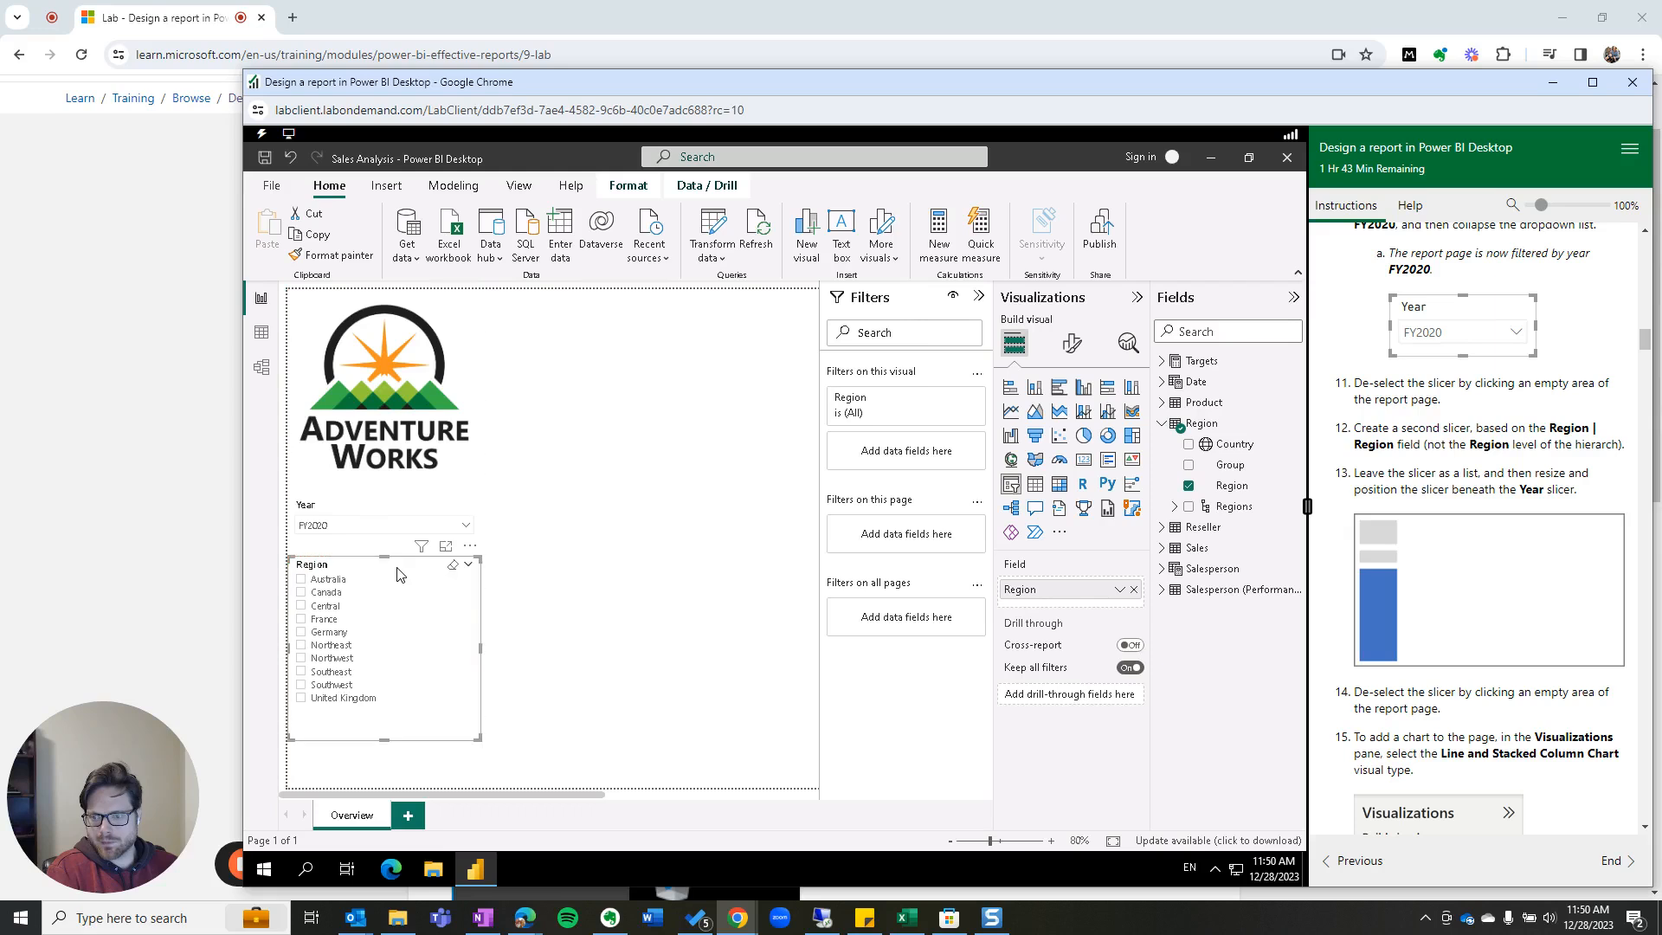
Step: Extend the Region slicer's height down to nearly the lower edge of the report page and deselect it
scroll(1551, 763, "down", 1)
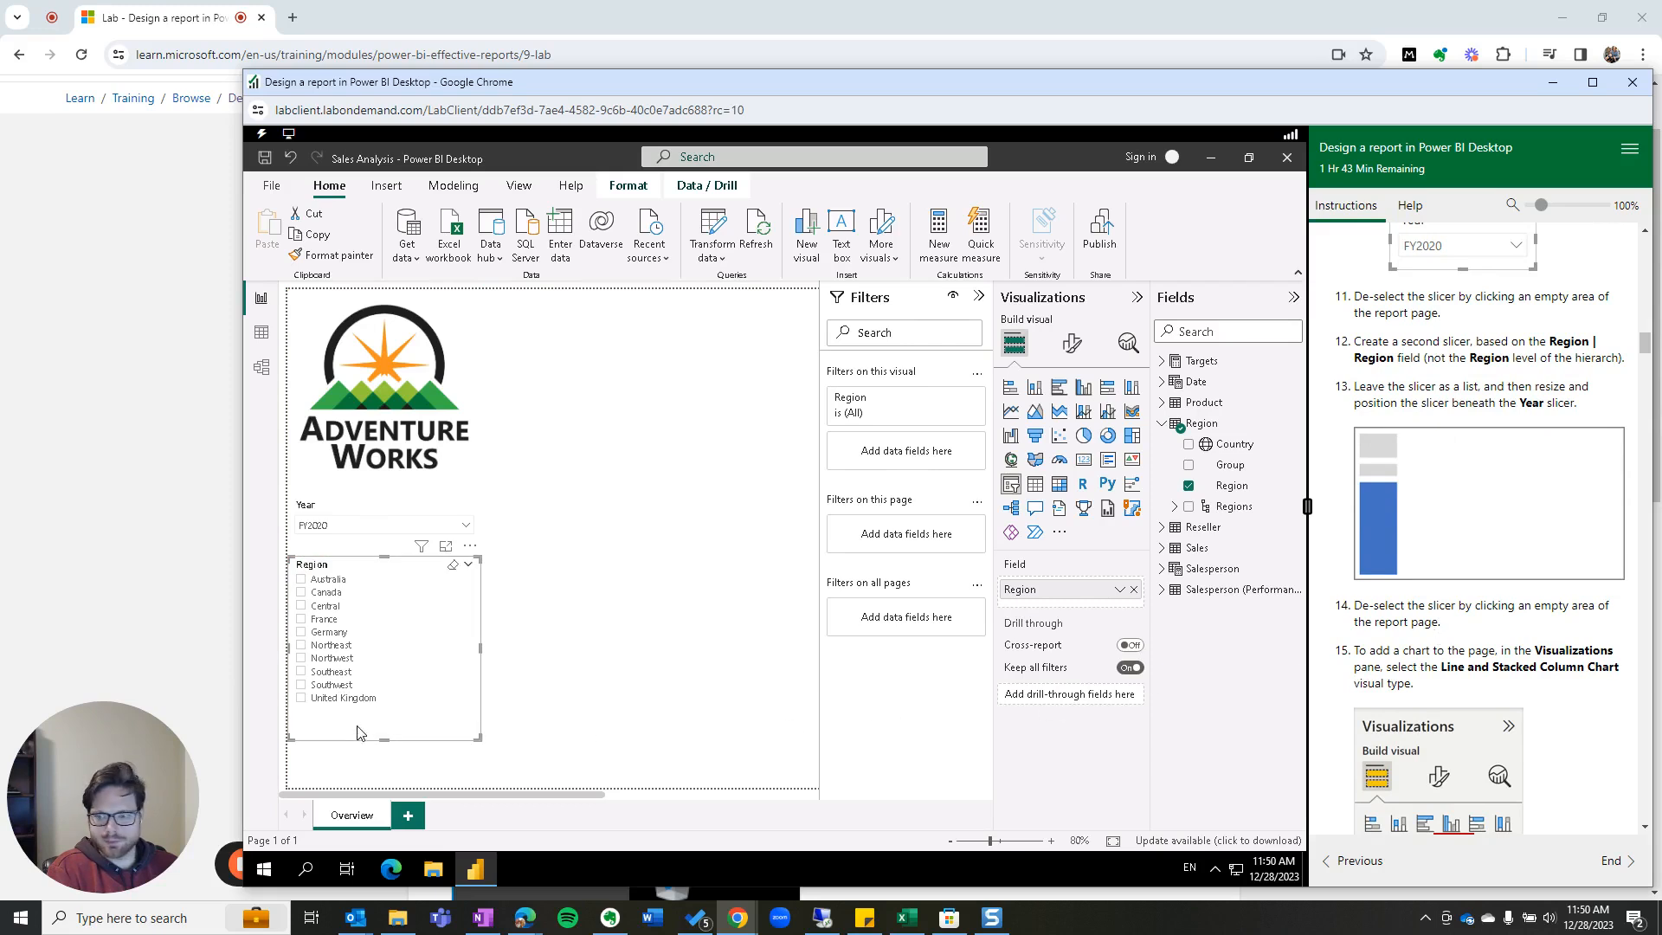
scroll(618, 618, "down", 2)
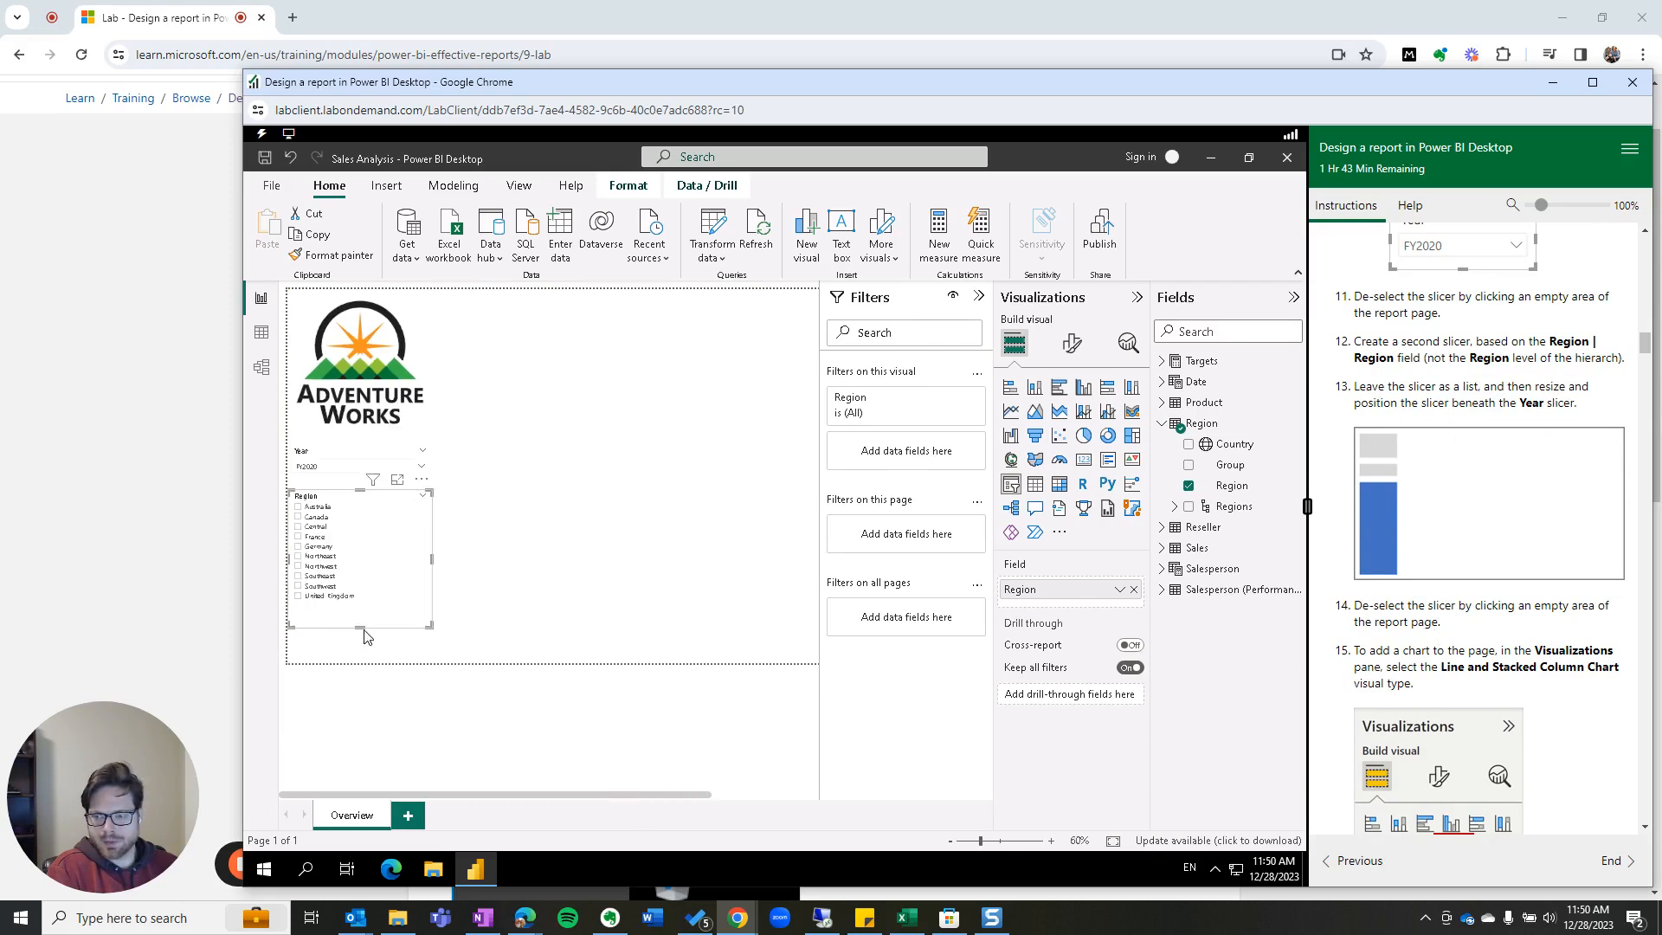
left_click_drag(360, 627, 360, 662)
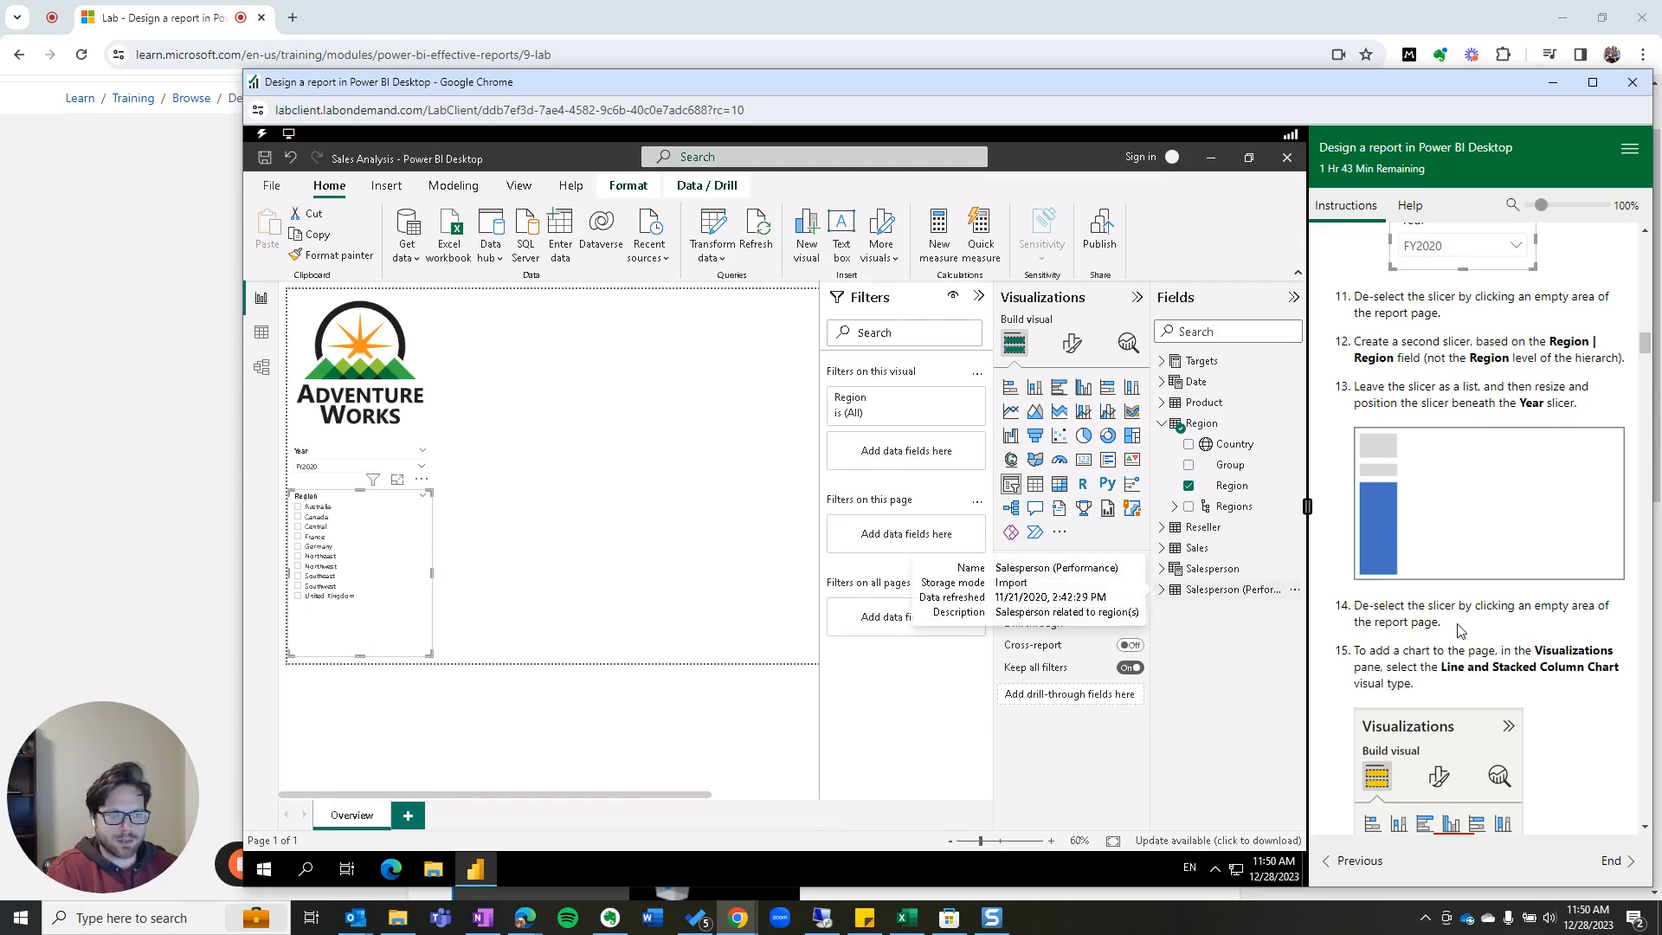
left_click(597, 519)
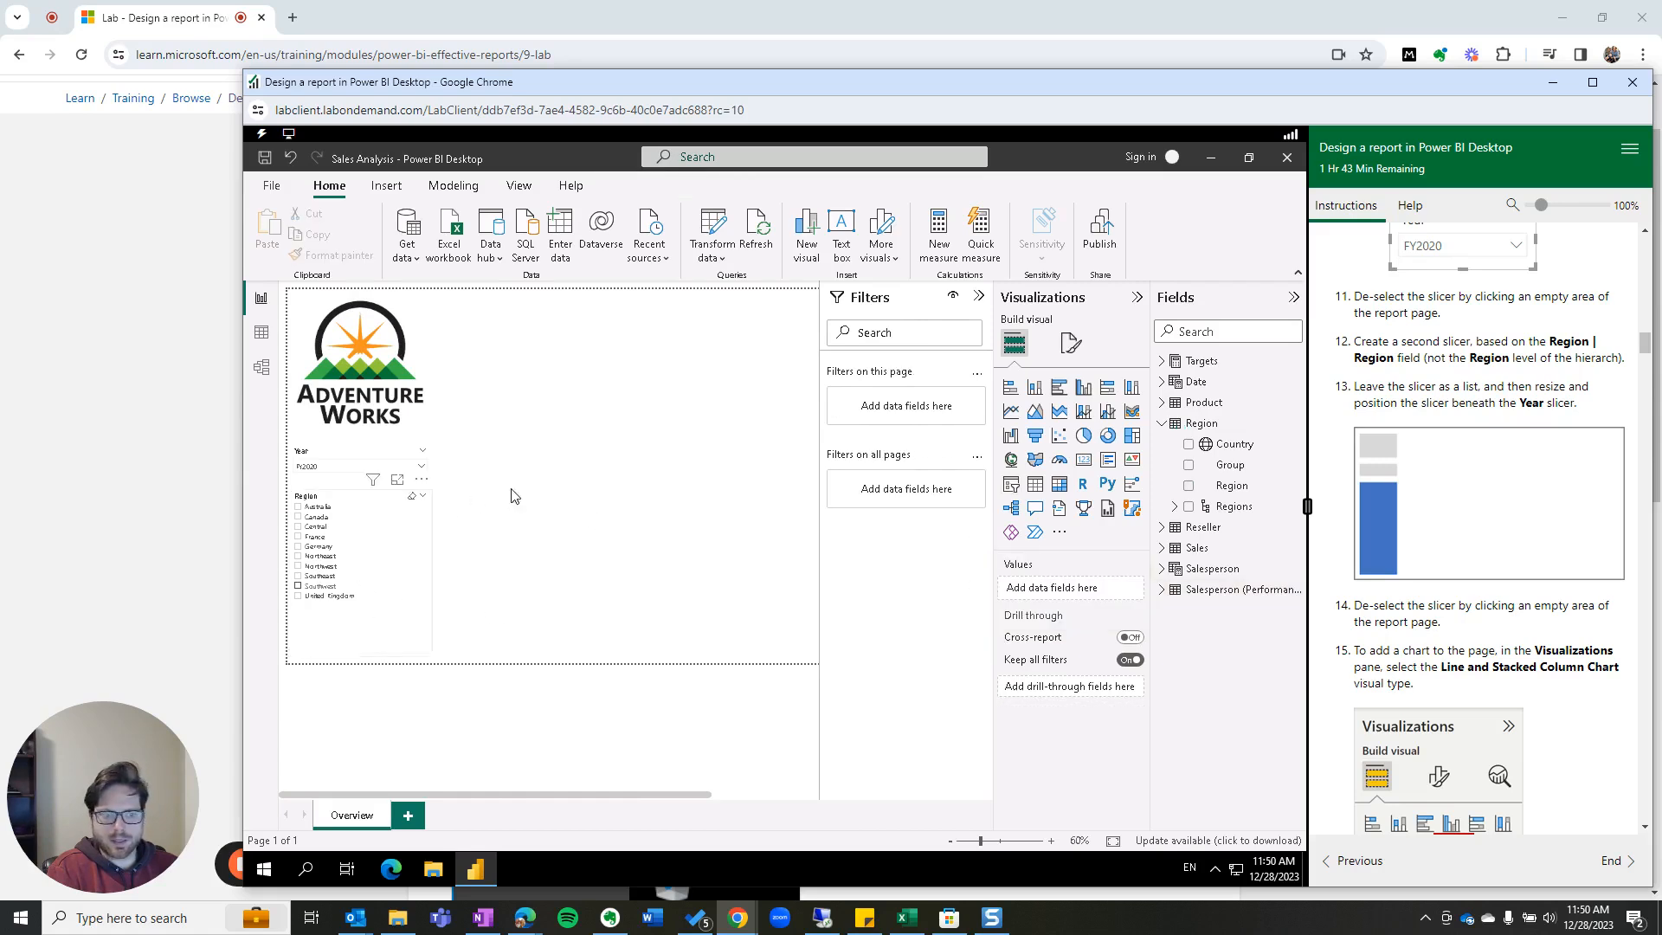
Step: Add a line and stacked column chart beside the logo and widen it to the report page's far edge
scroll(1482, 655, "down", 1)
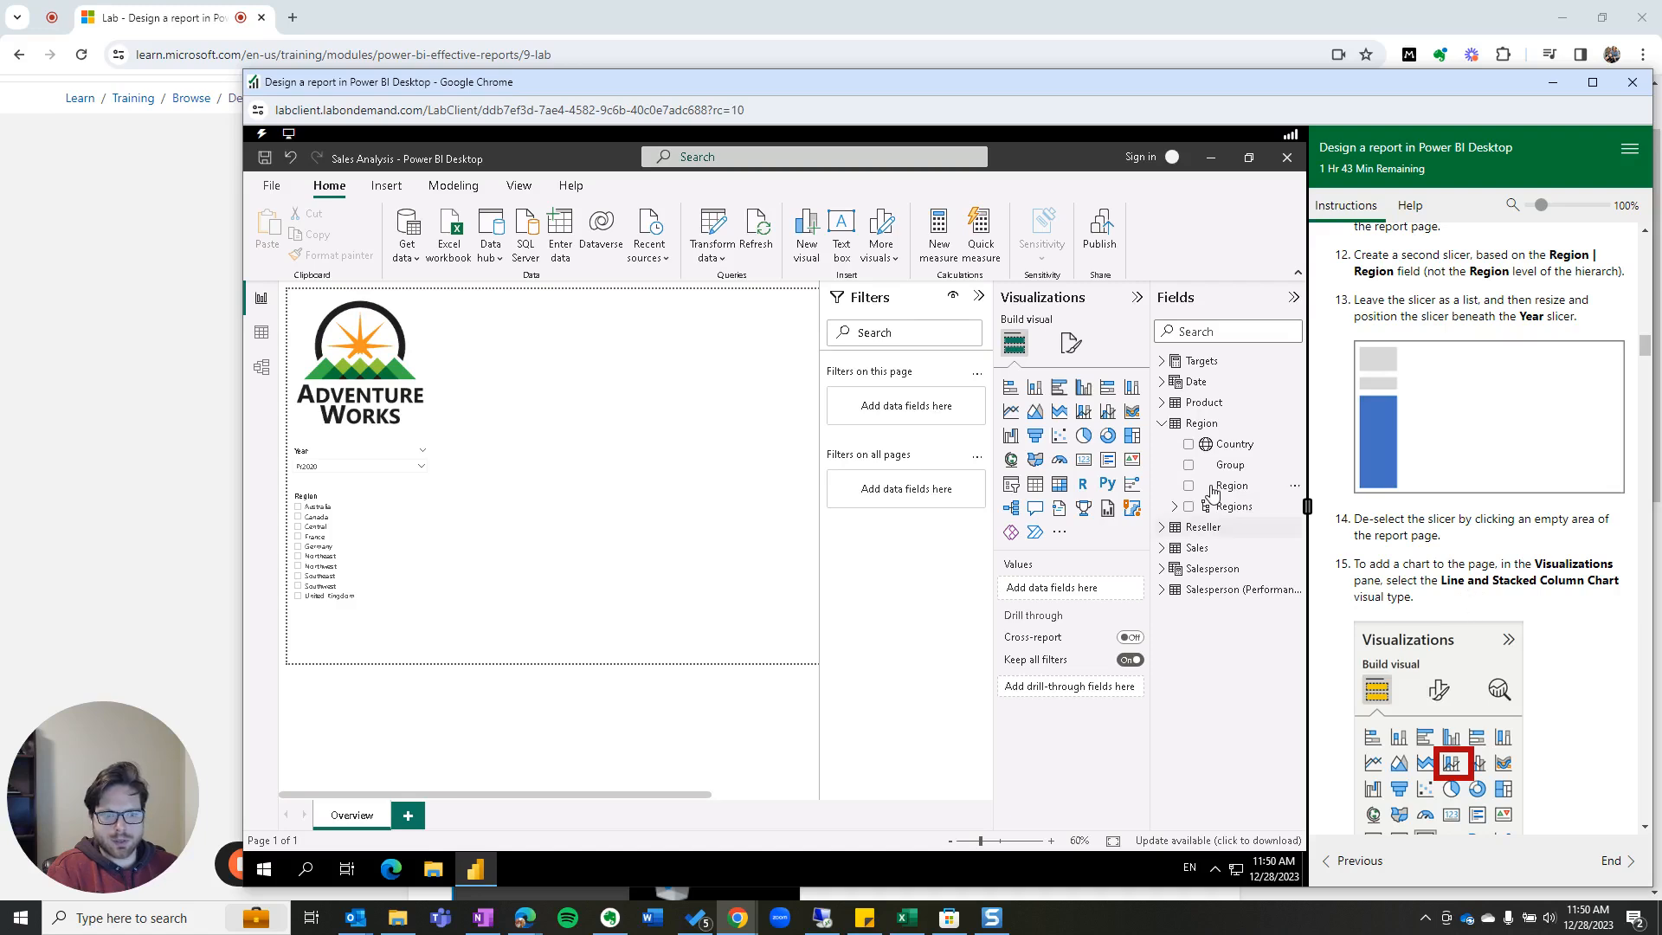
left_click(1083, 412)
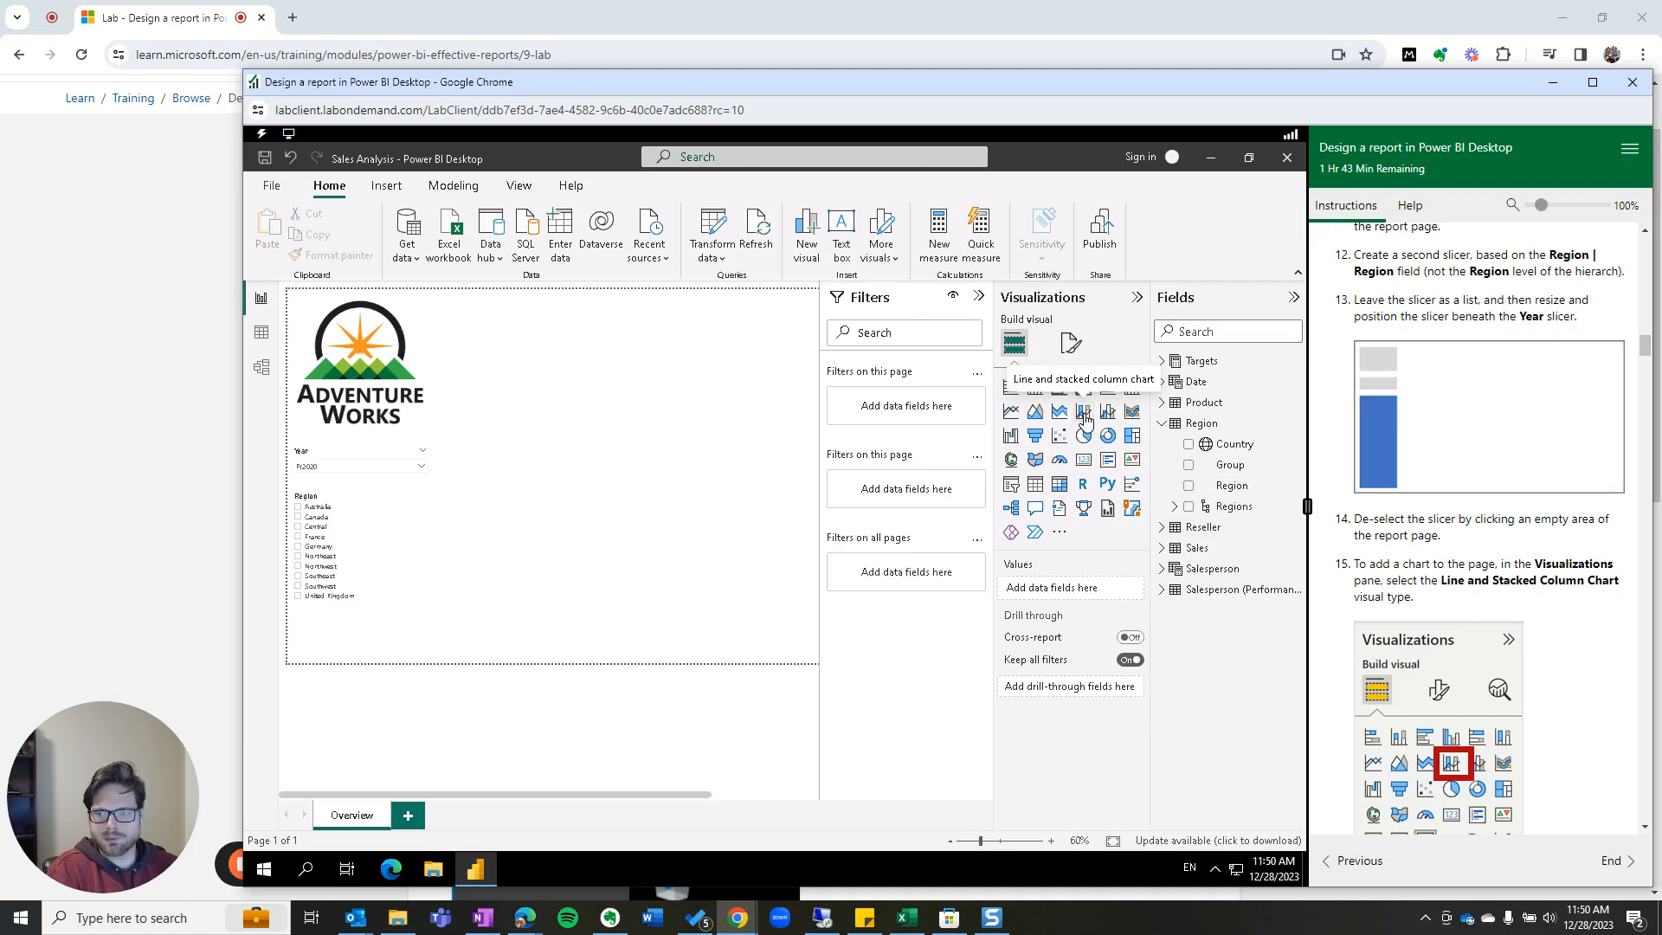
scroll(1583, 758, "down", 5)
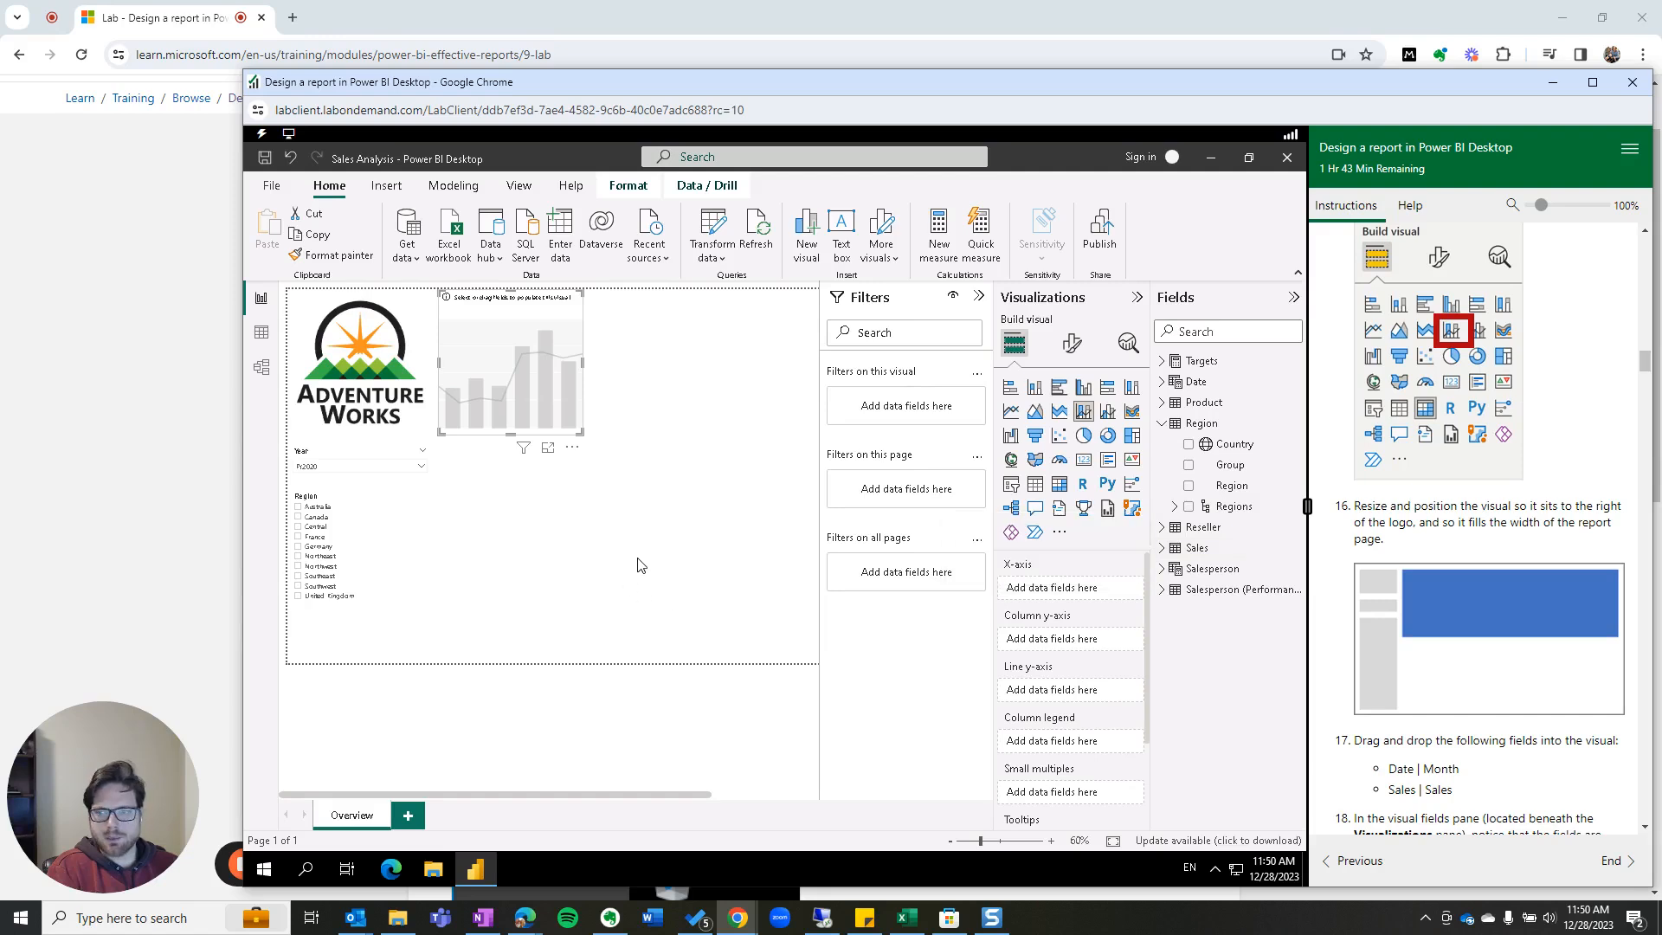
scroll(655, 546, "down", 1)
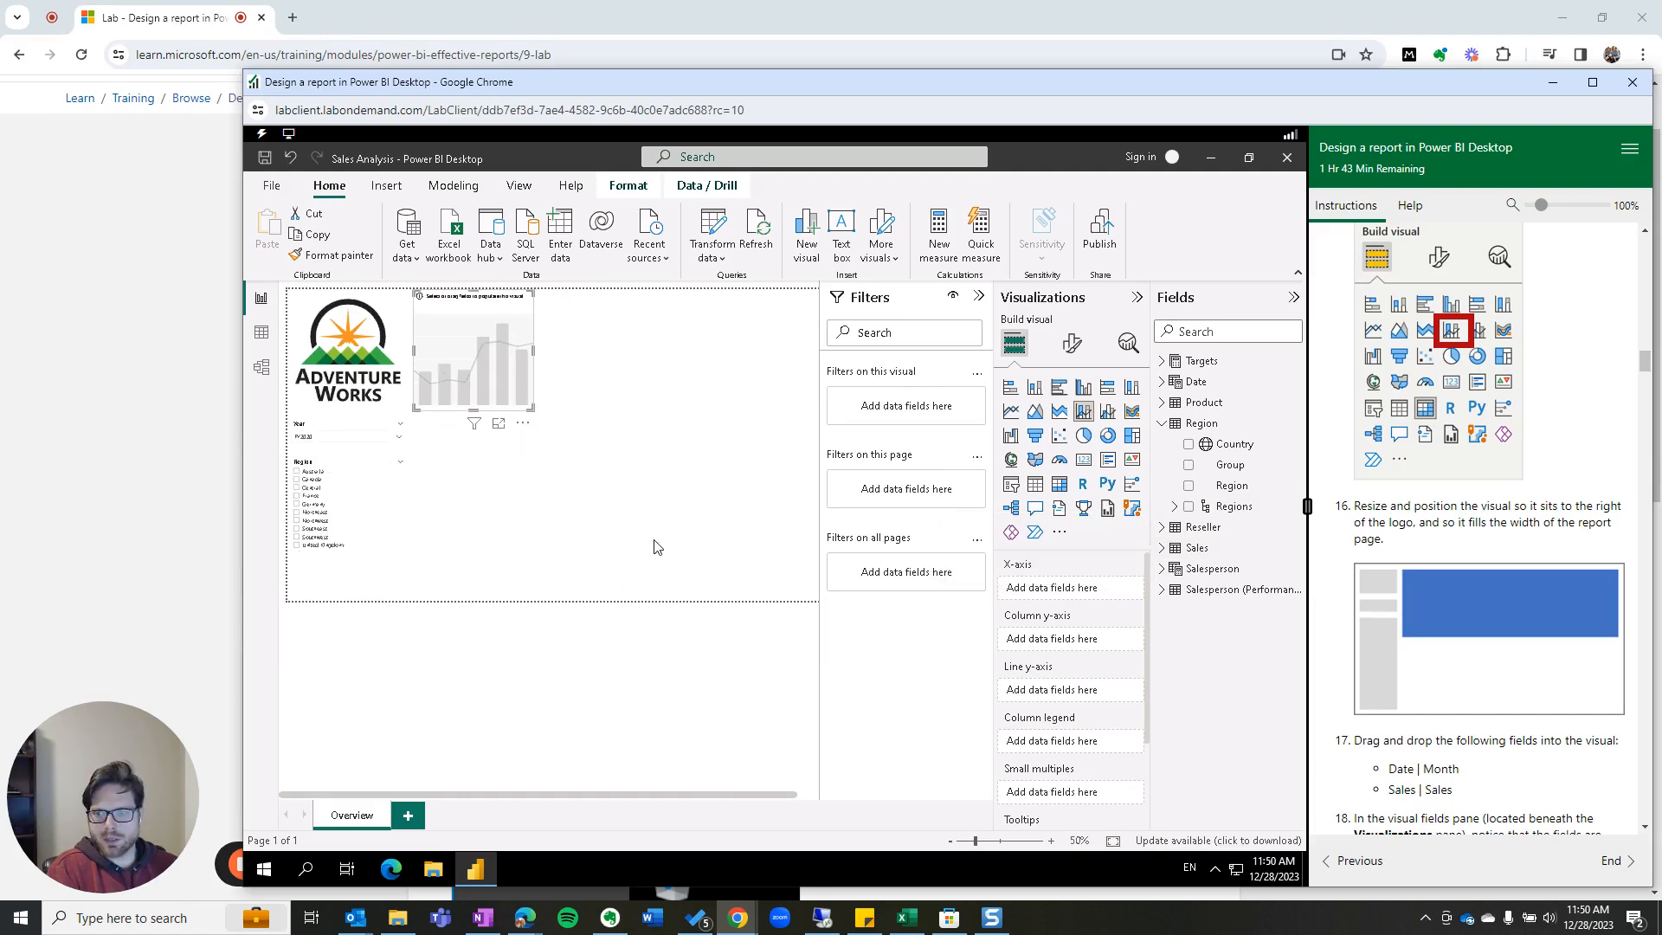
scroll(655, 546, "down", 2)
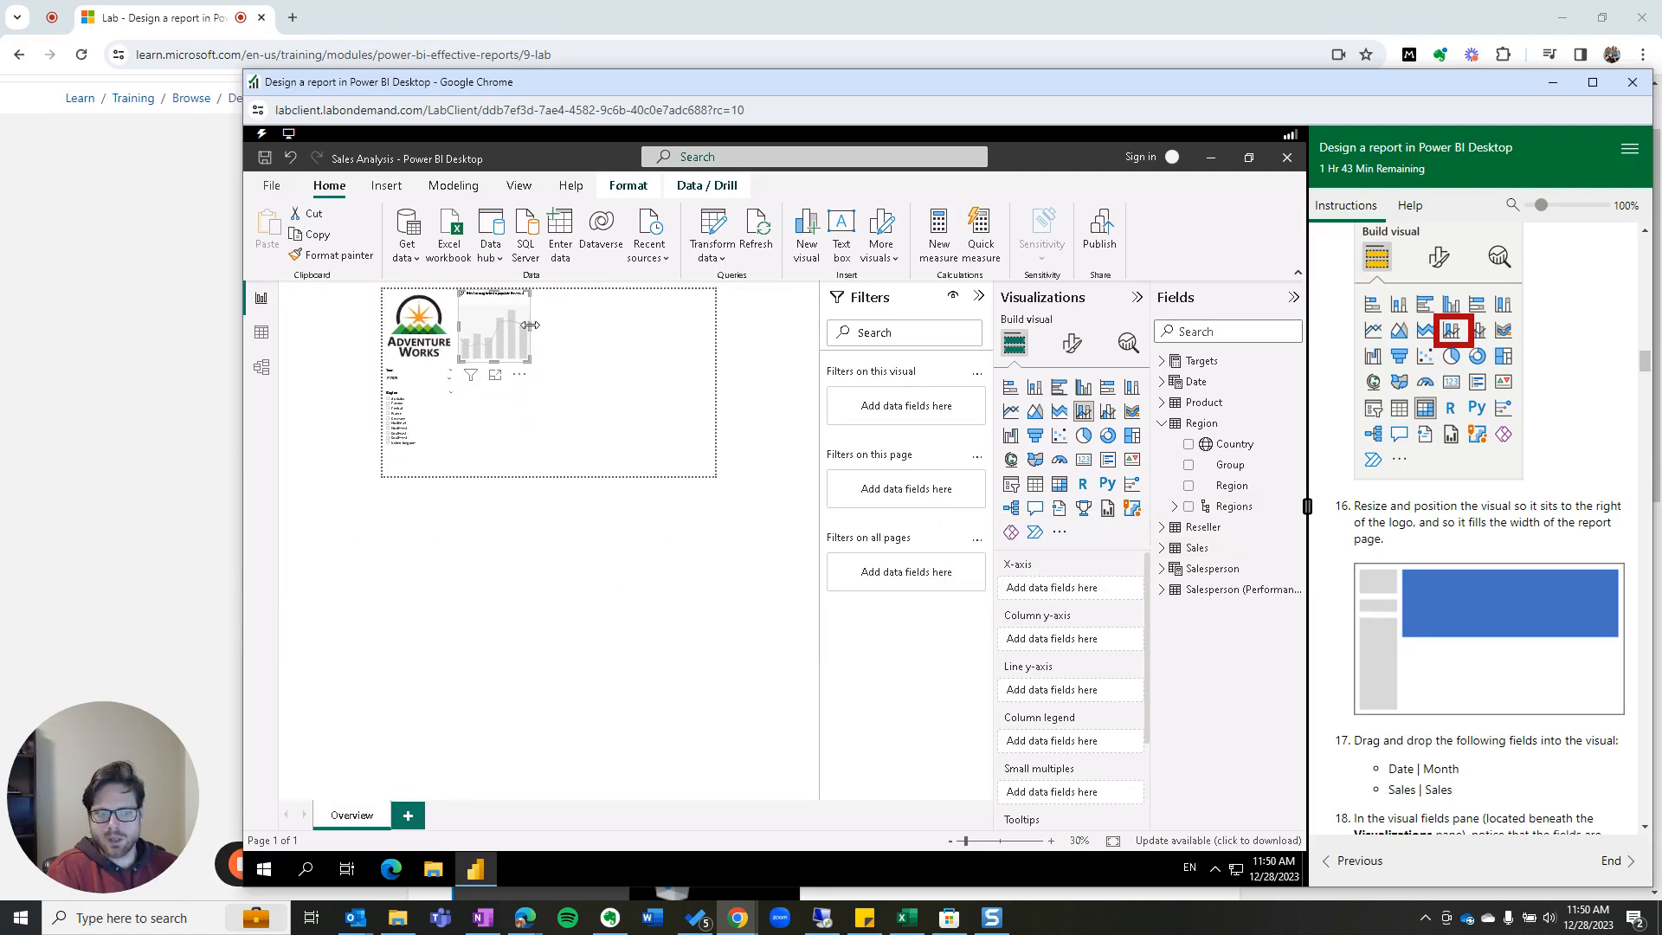
left_click_drag(529, 326, 712, 331)
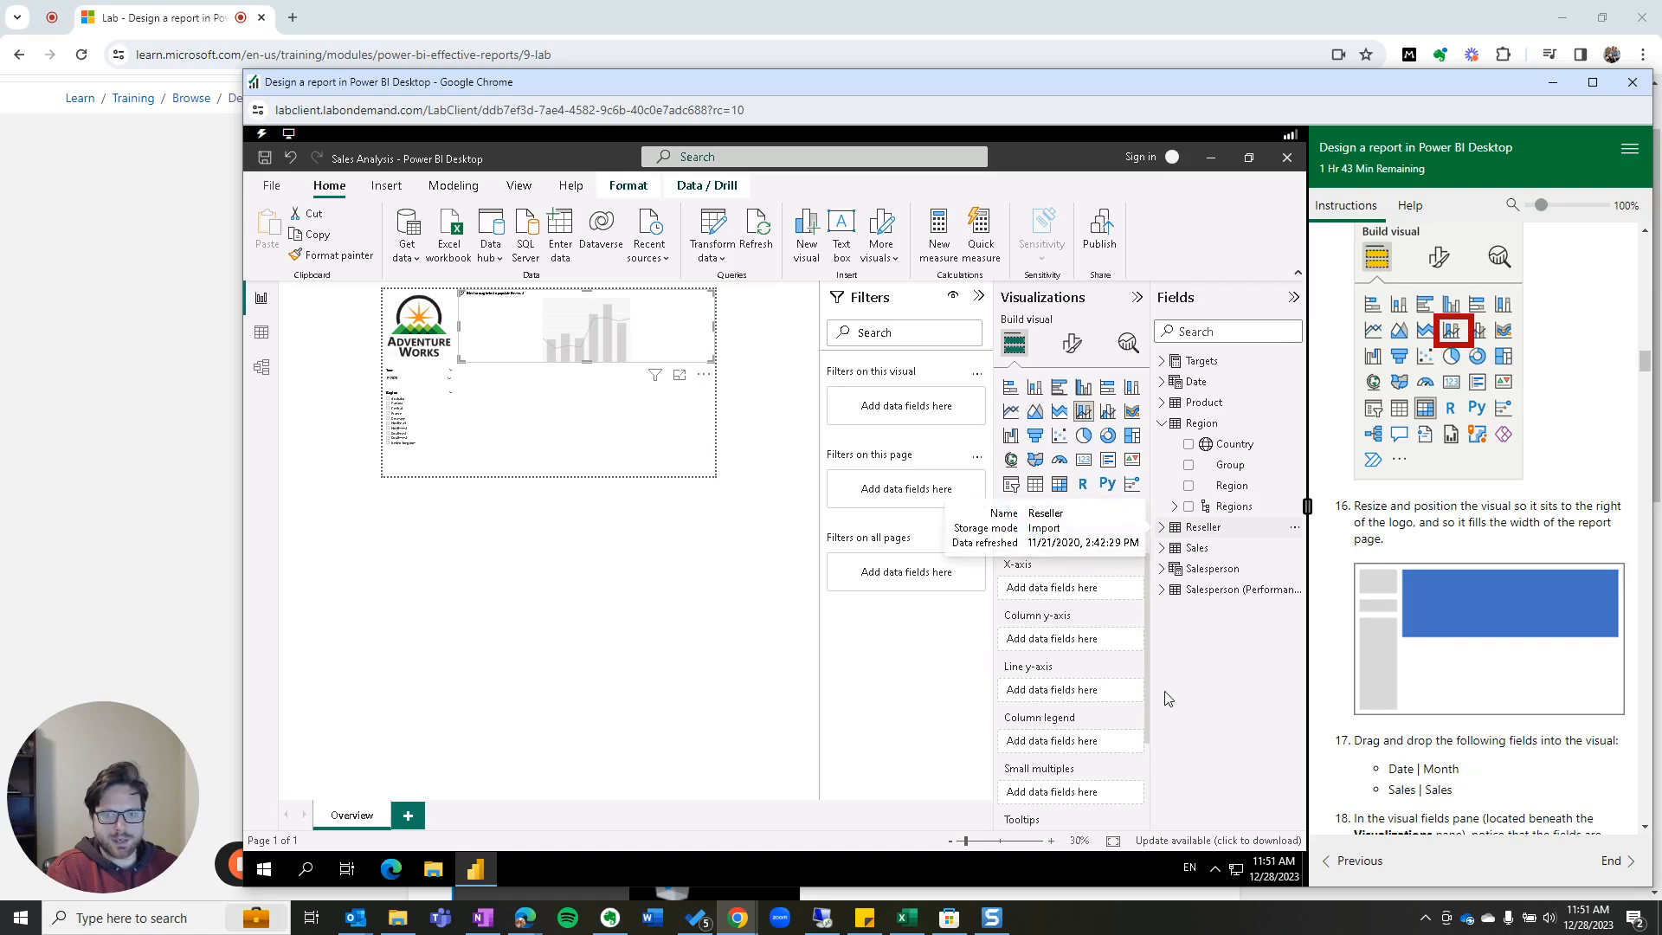
Step: Assign the Month field of the Date table to the chart's X-axis
scroll(1458, 753, "down", 7)
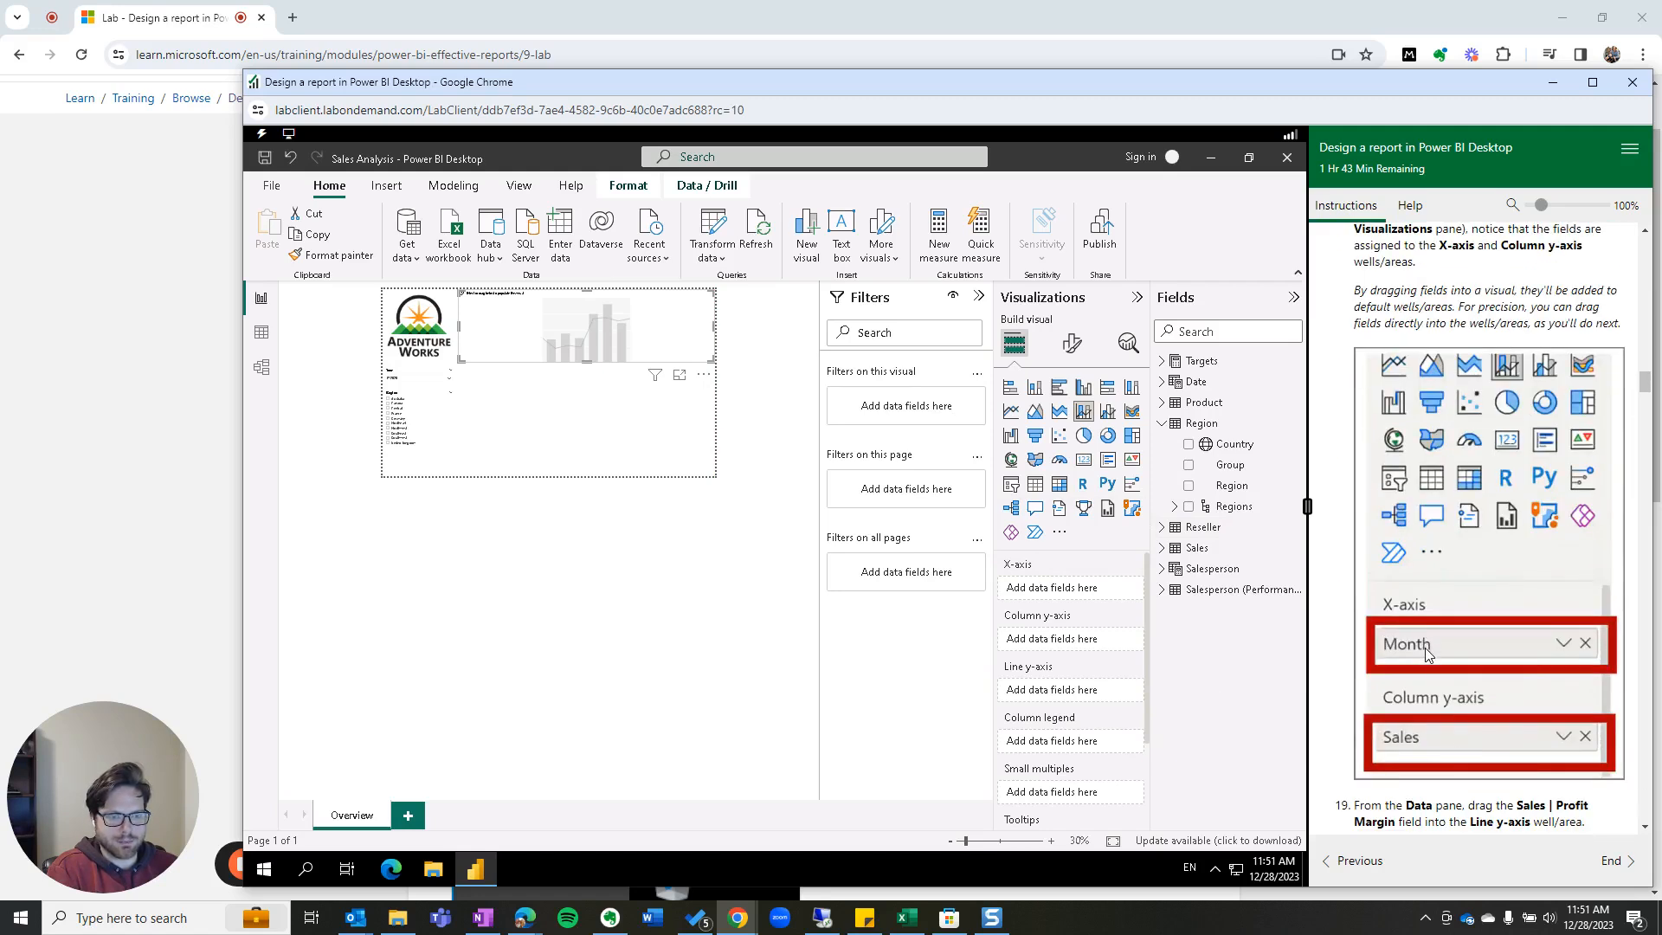
scroll(1432, 749, "up", 4)
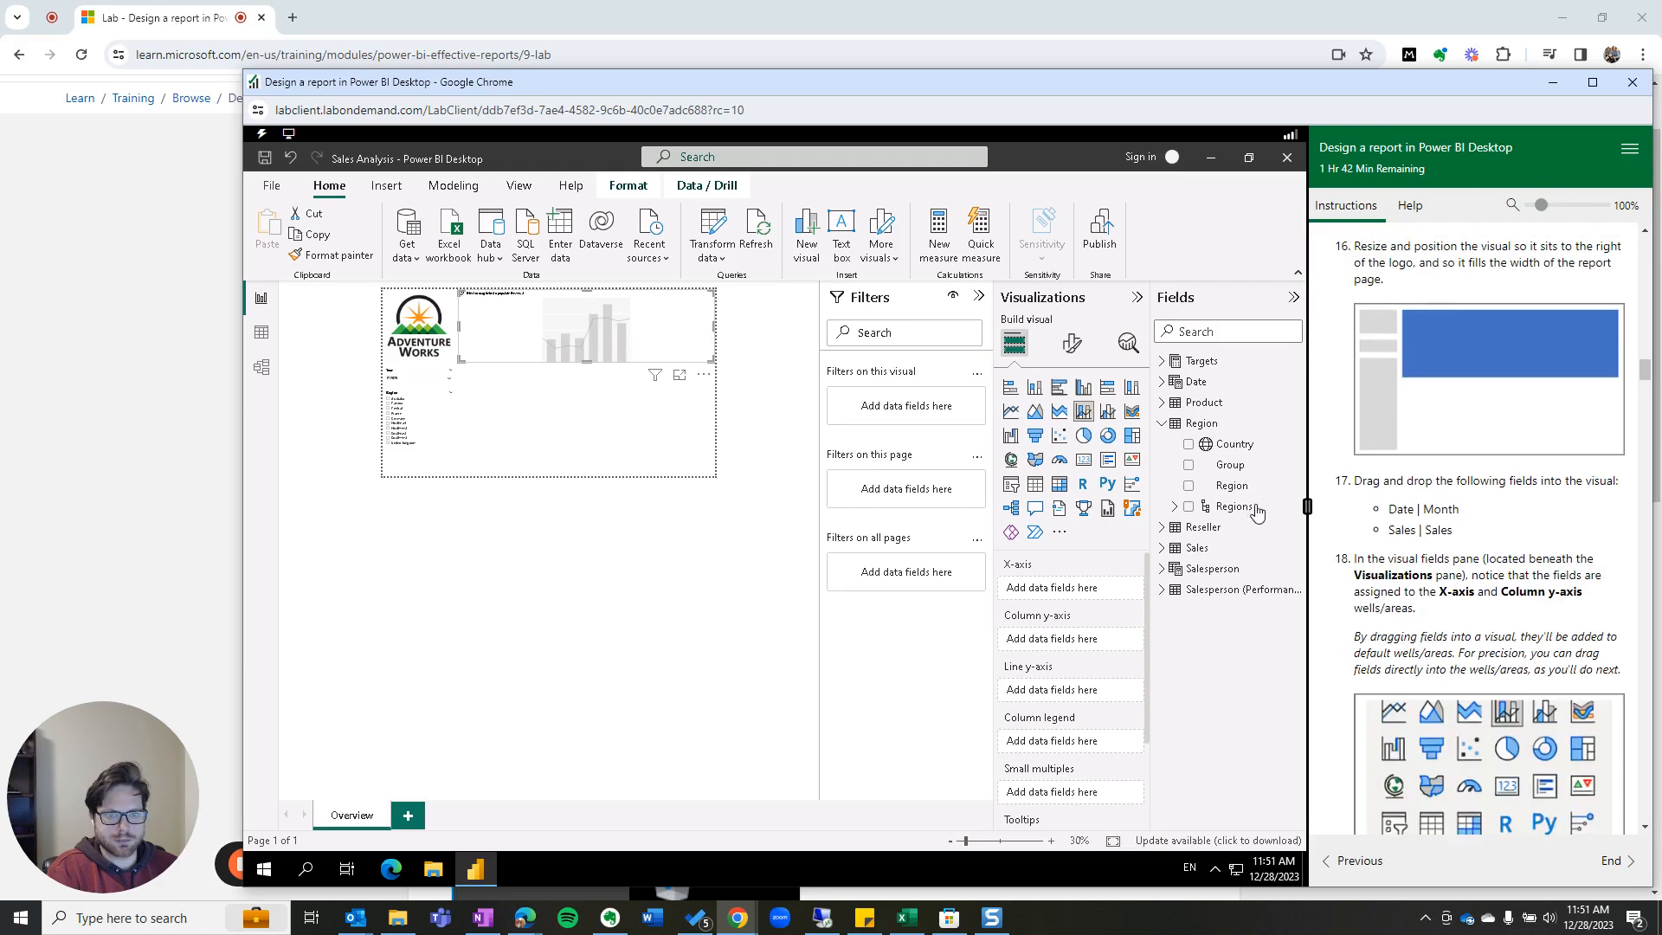
left_click(1162, 381)
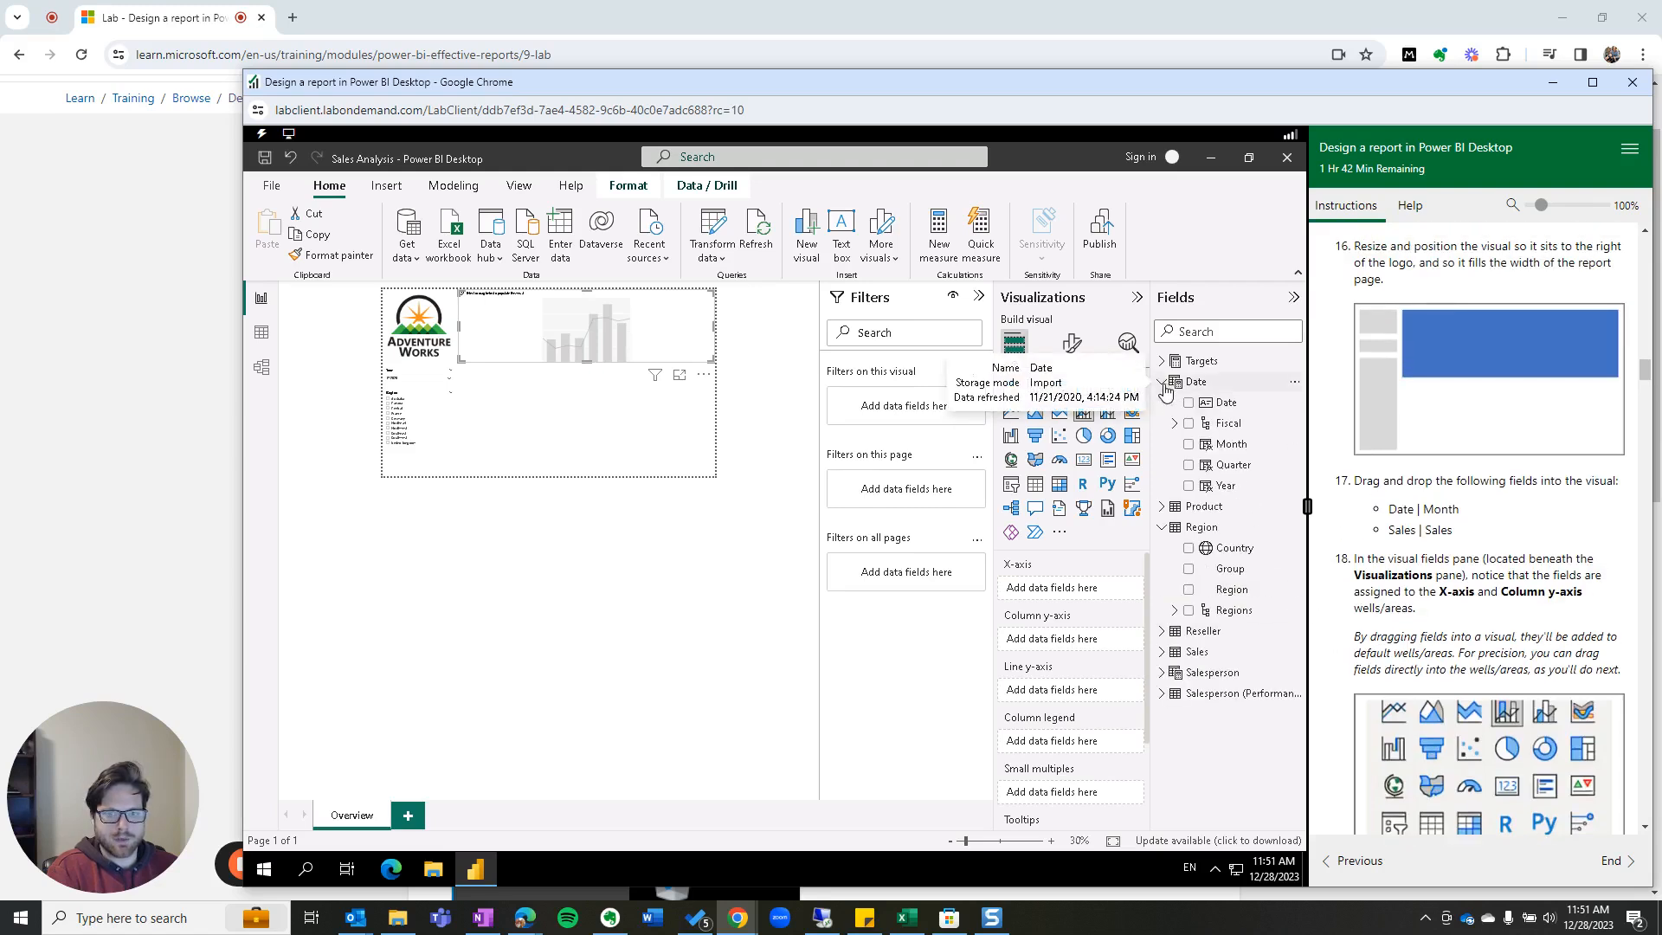
left_click(1189, 445)
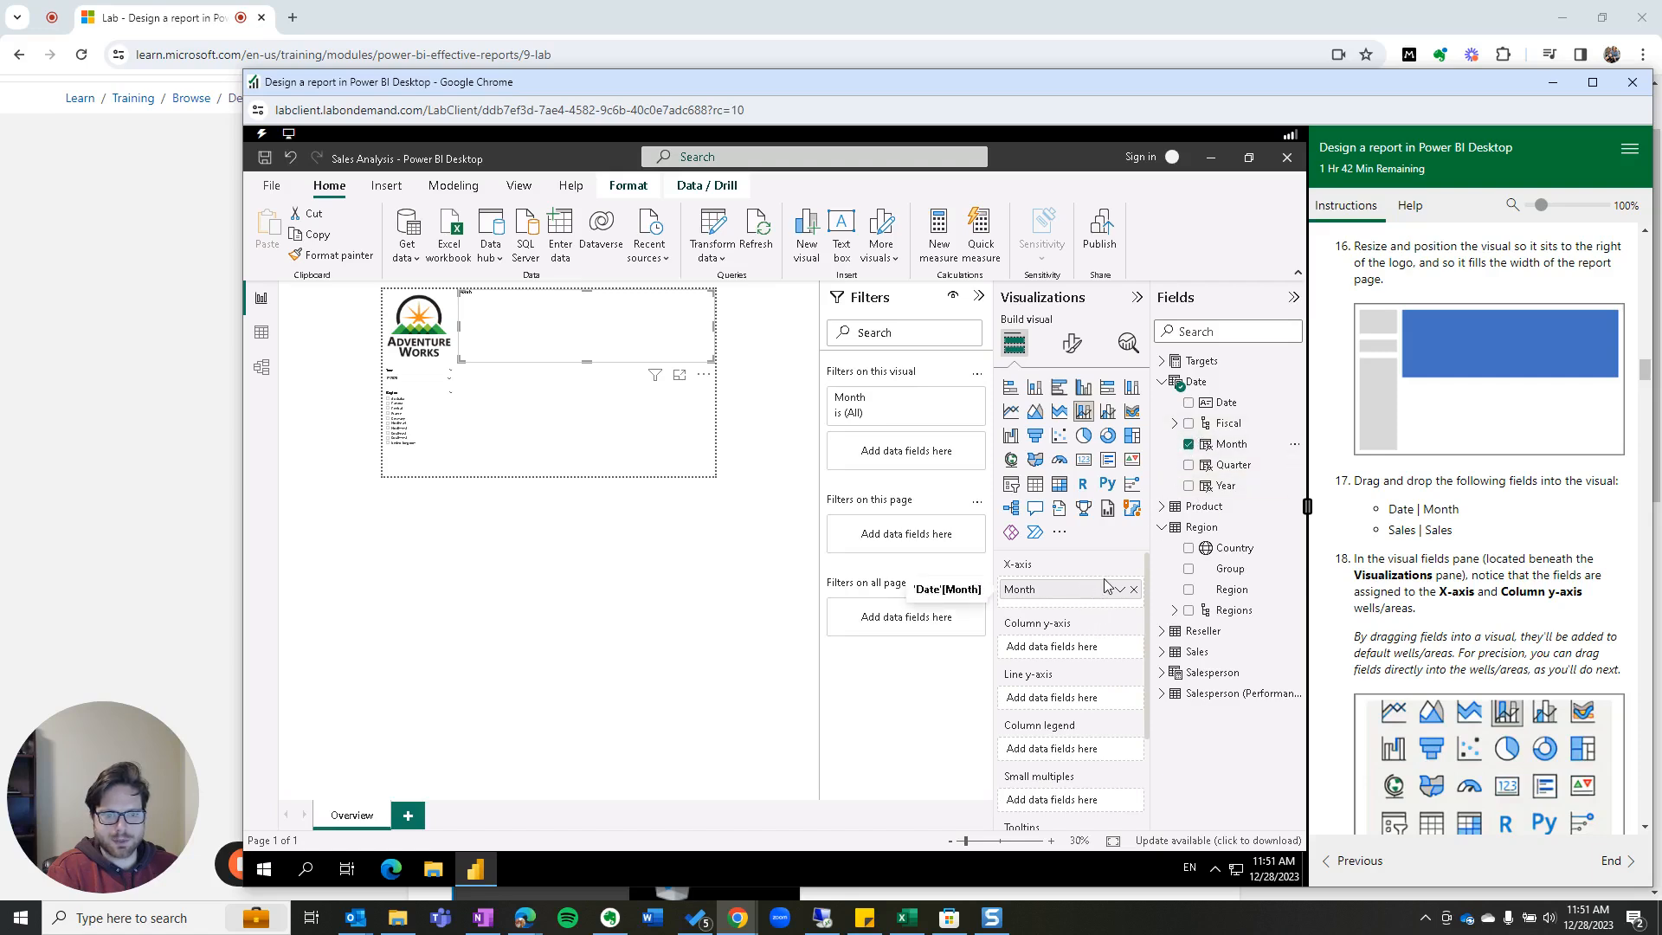
Step: Assign the Sales field of the Sales table to the chart's column y-axis
left_click(1163, 652)
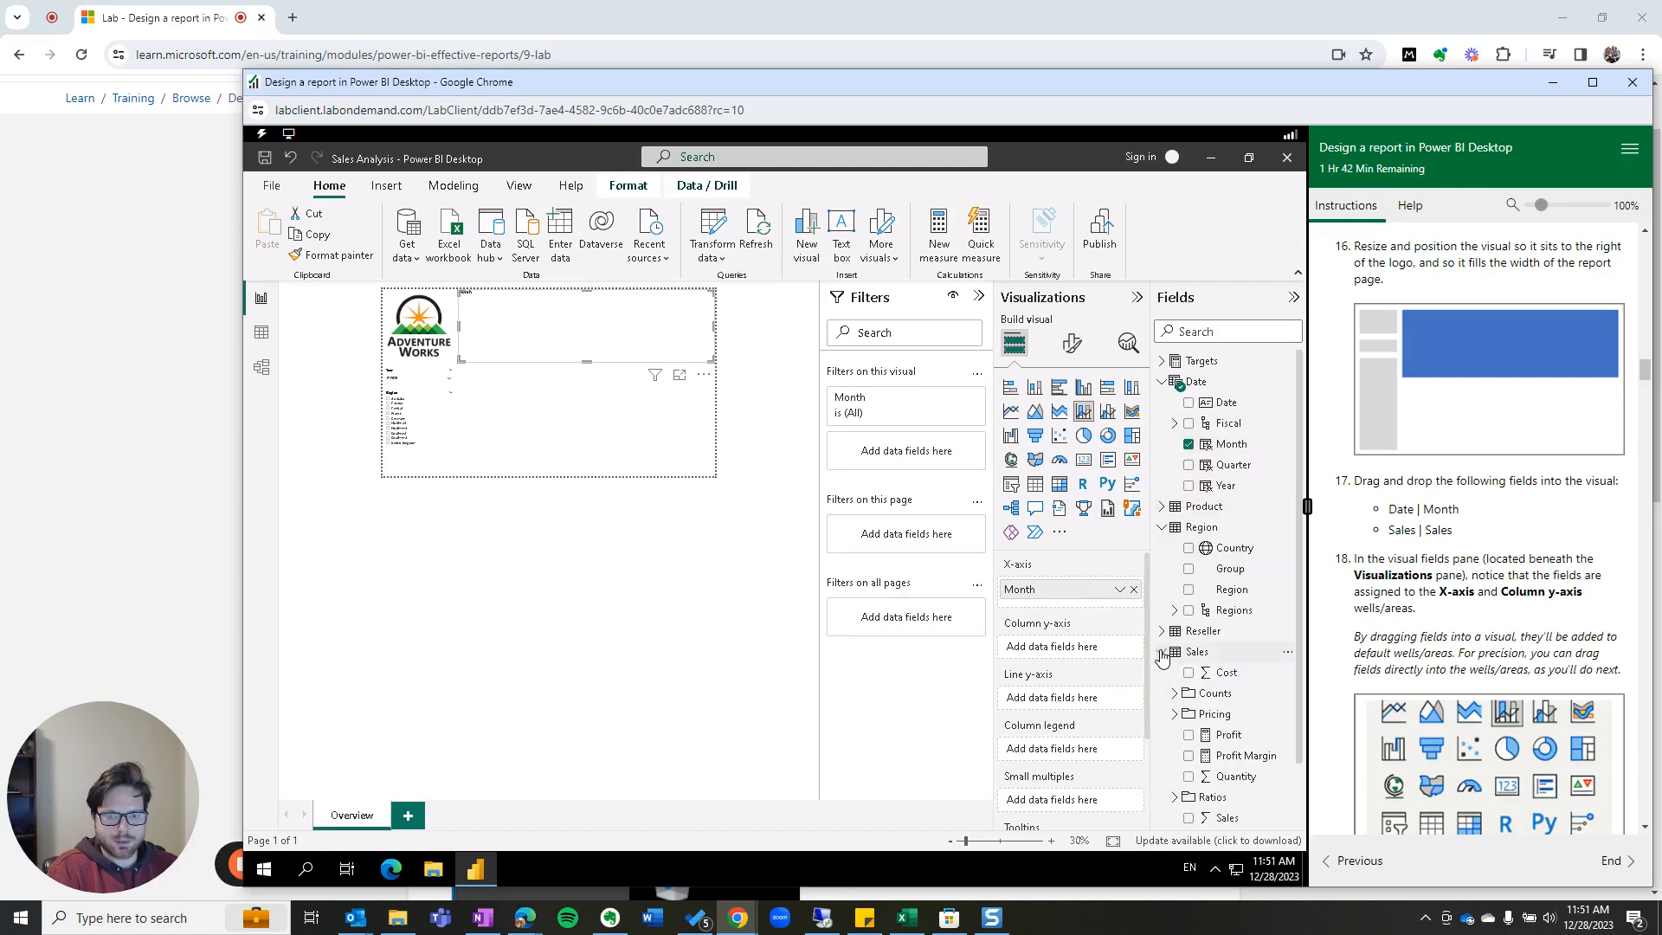
scroll(1383, 729, "down", 4)
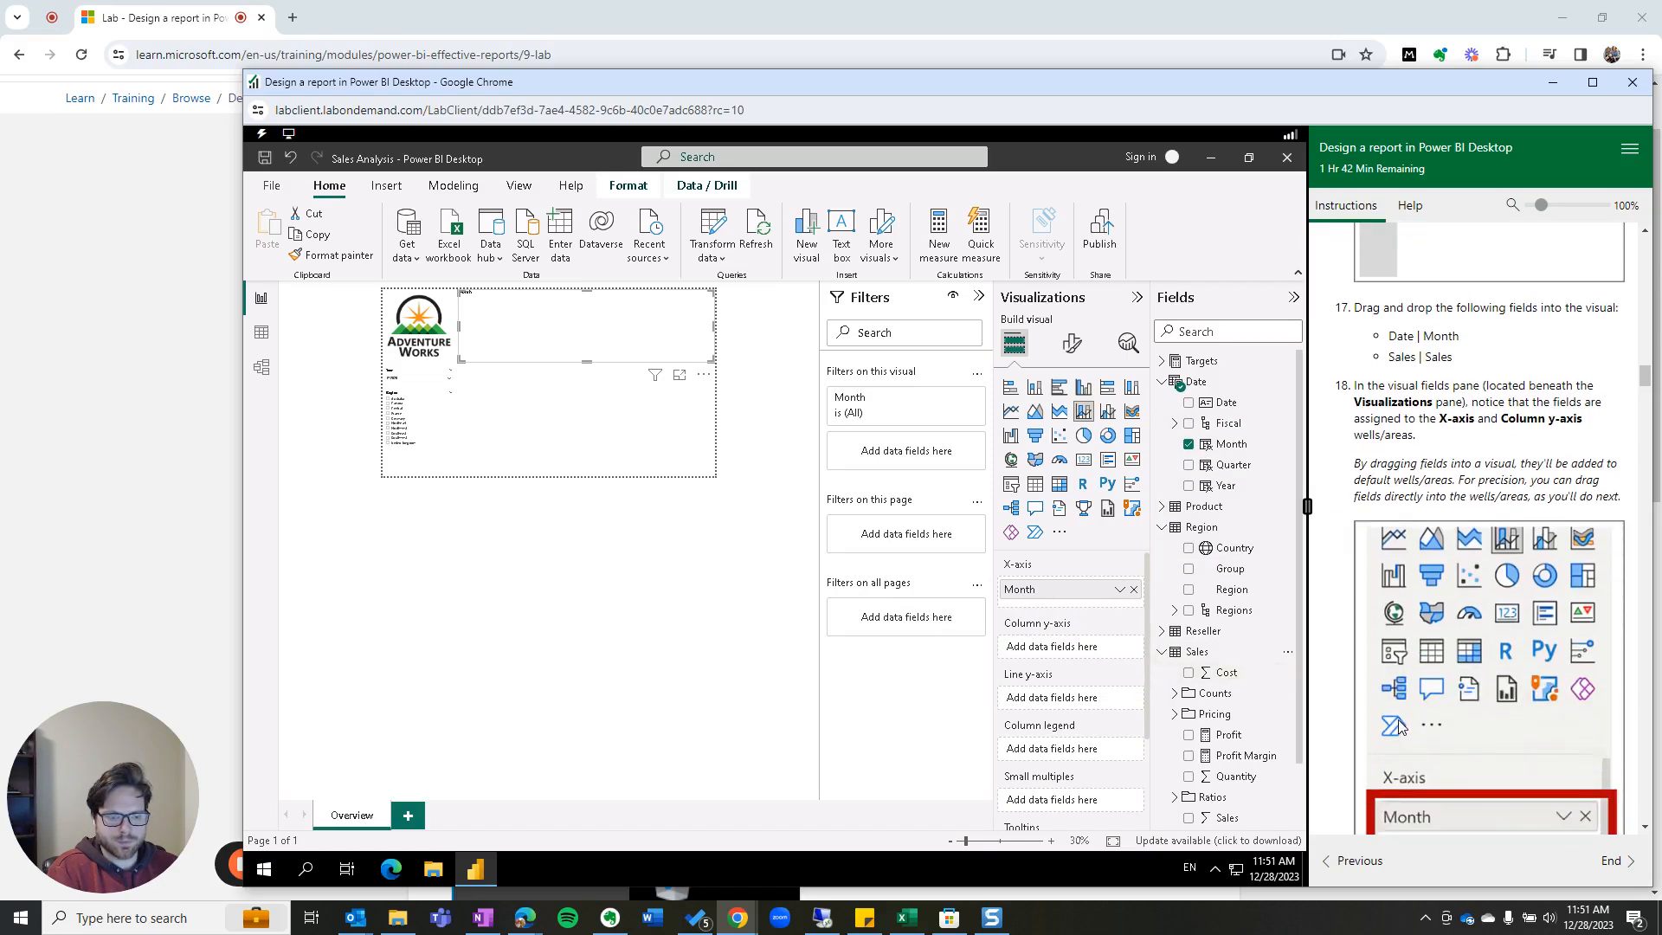
scroll(1383, 728, "down", 1)
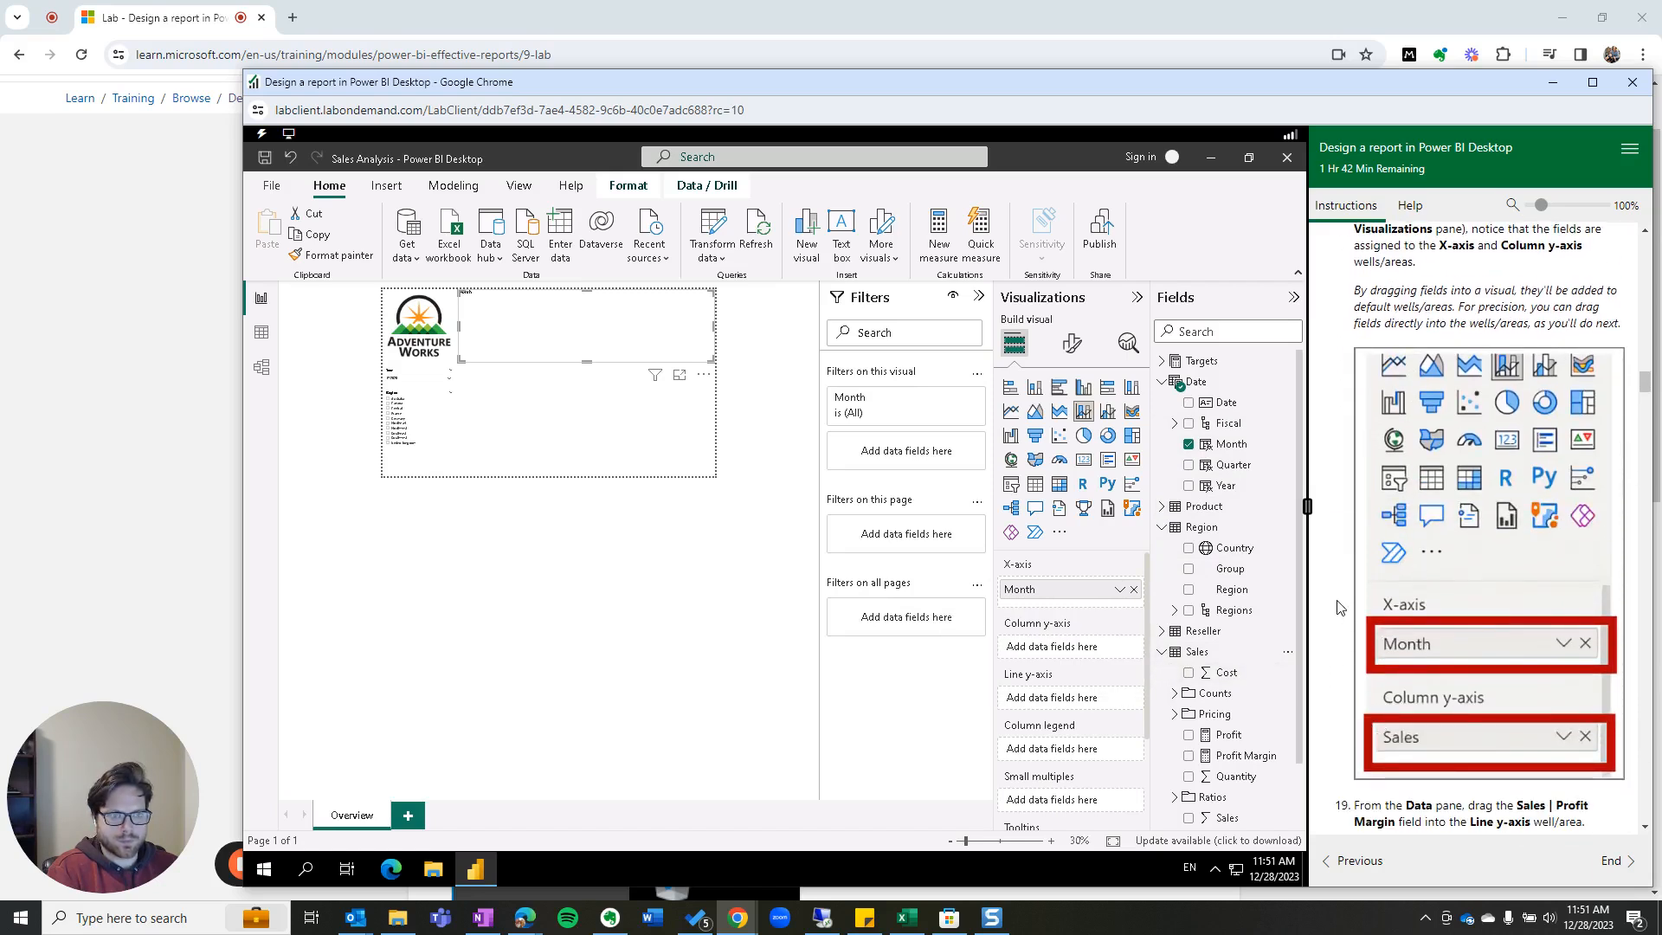
scroll(1341, 606, "up", 4)
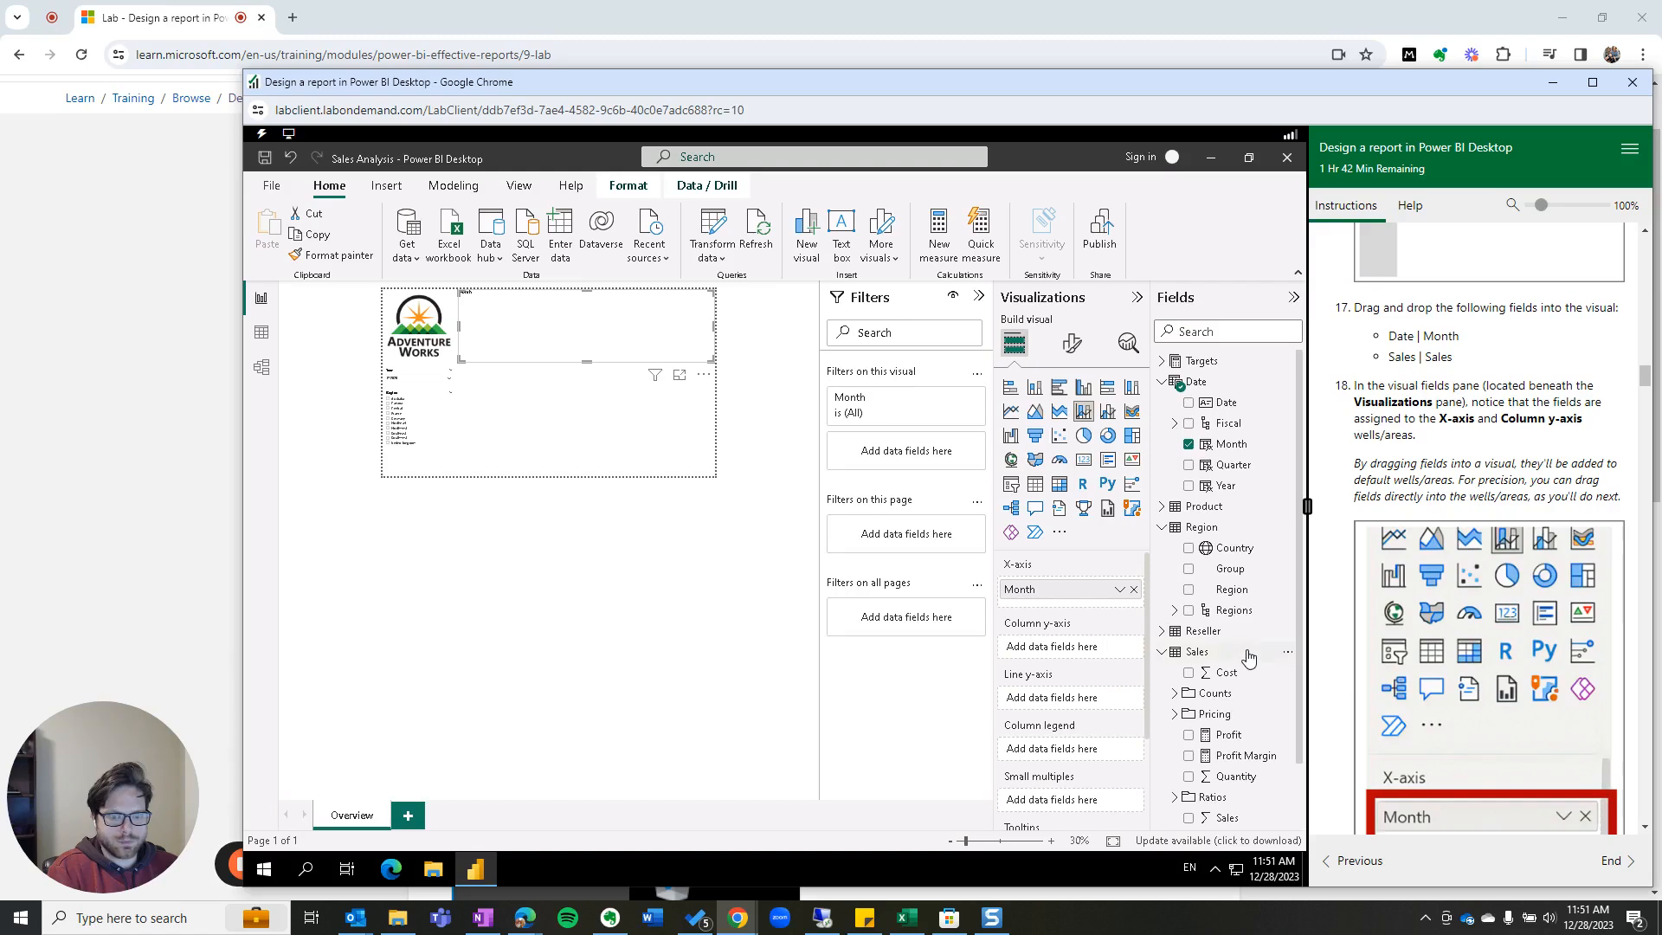
scroll(1243, 660, "down", 1)
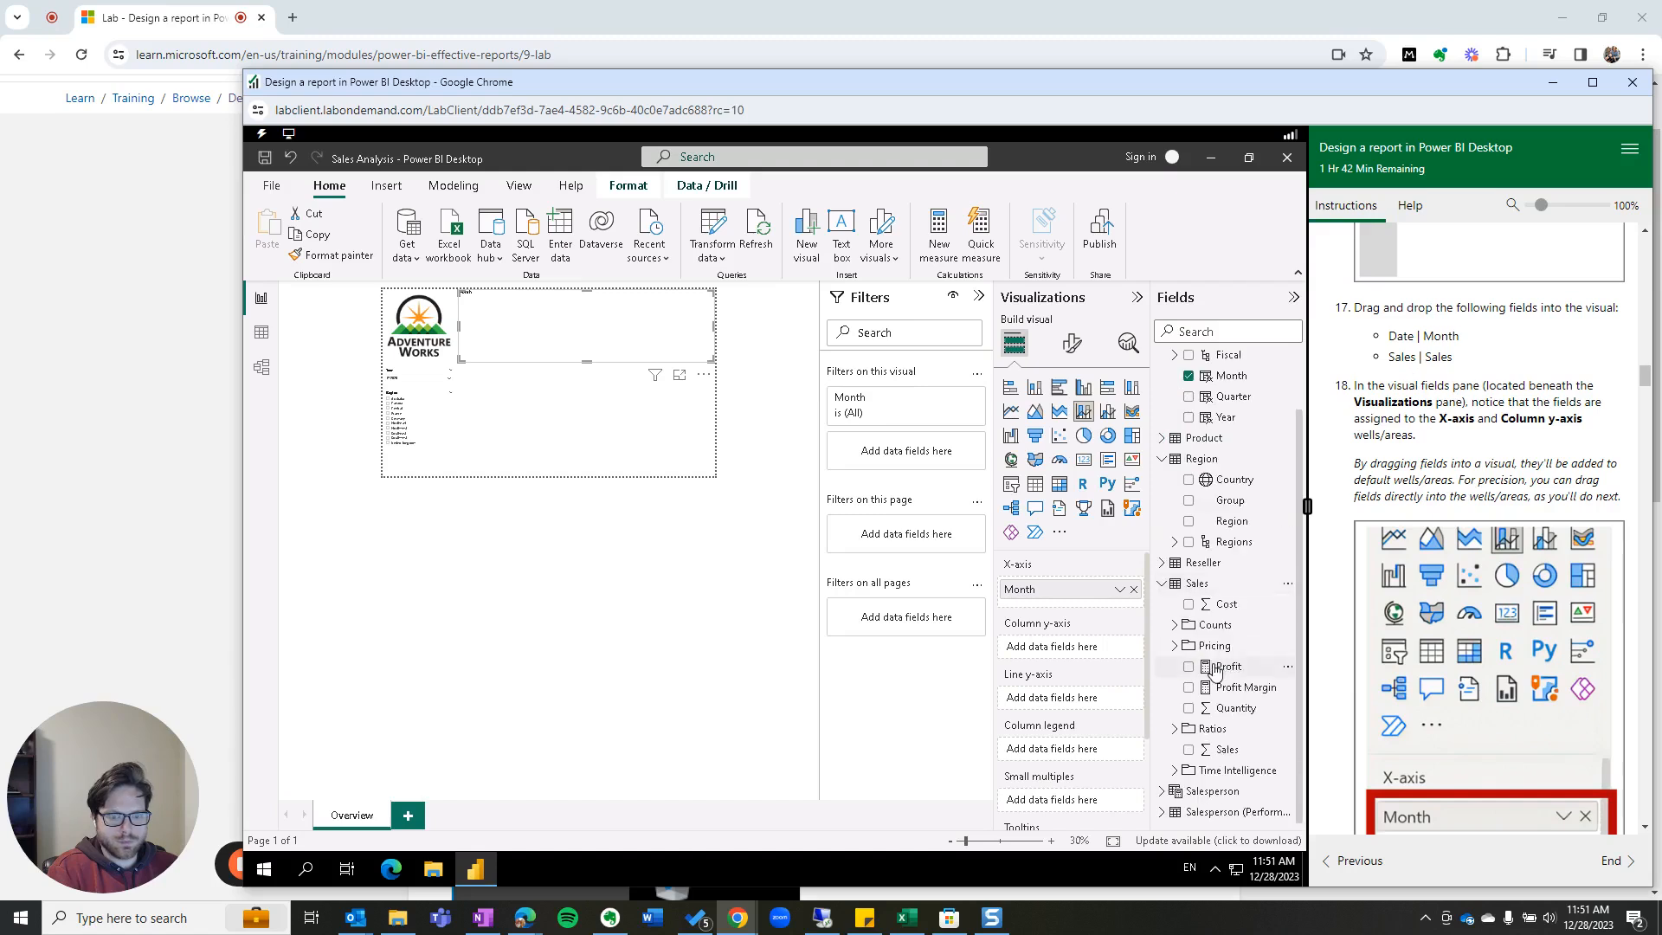
left_click(1189, 752)
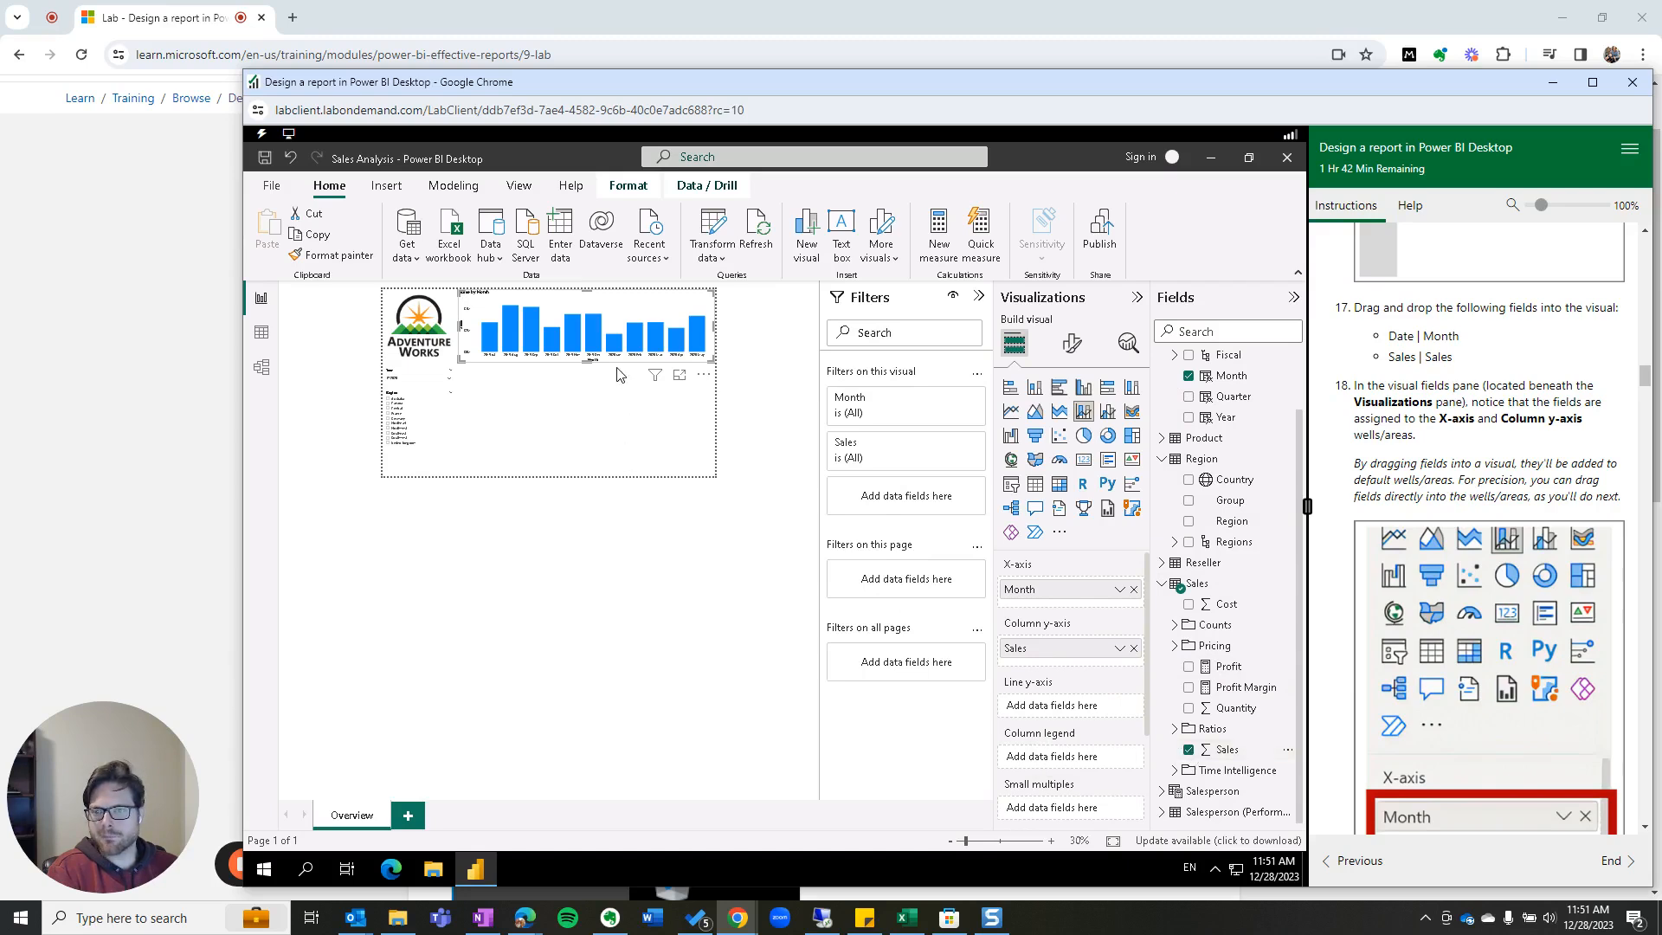
Step: Test the Year slicer on the chart with FY2021 and FY2019, and set it back to FY2020
scroll(524, 367, "up", 3)
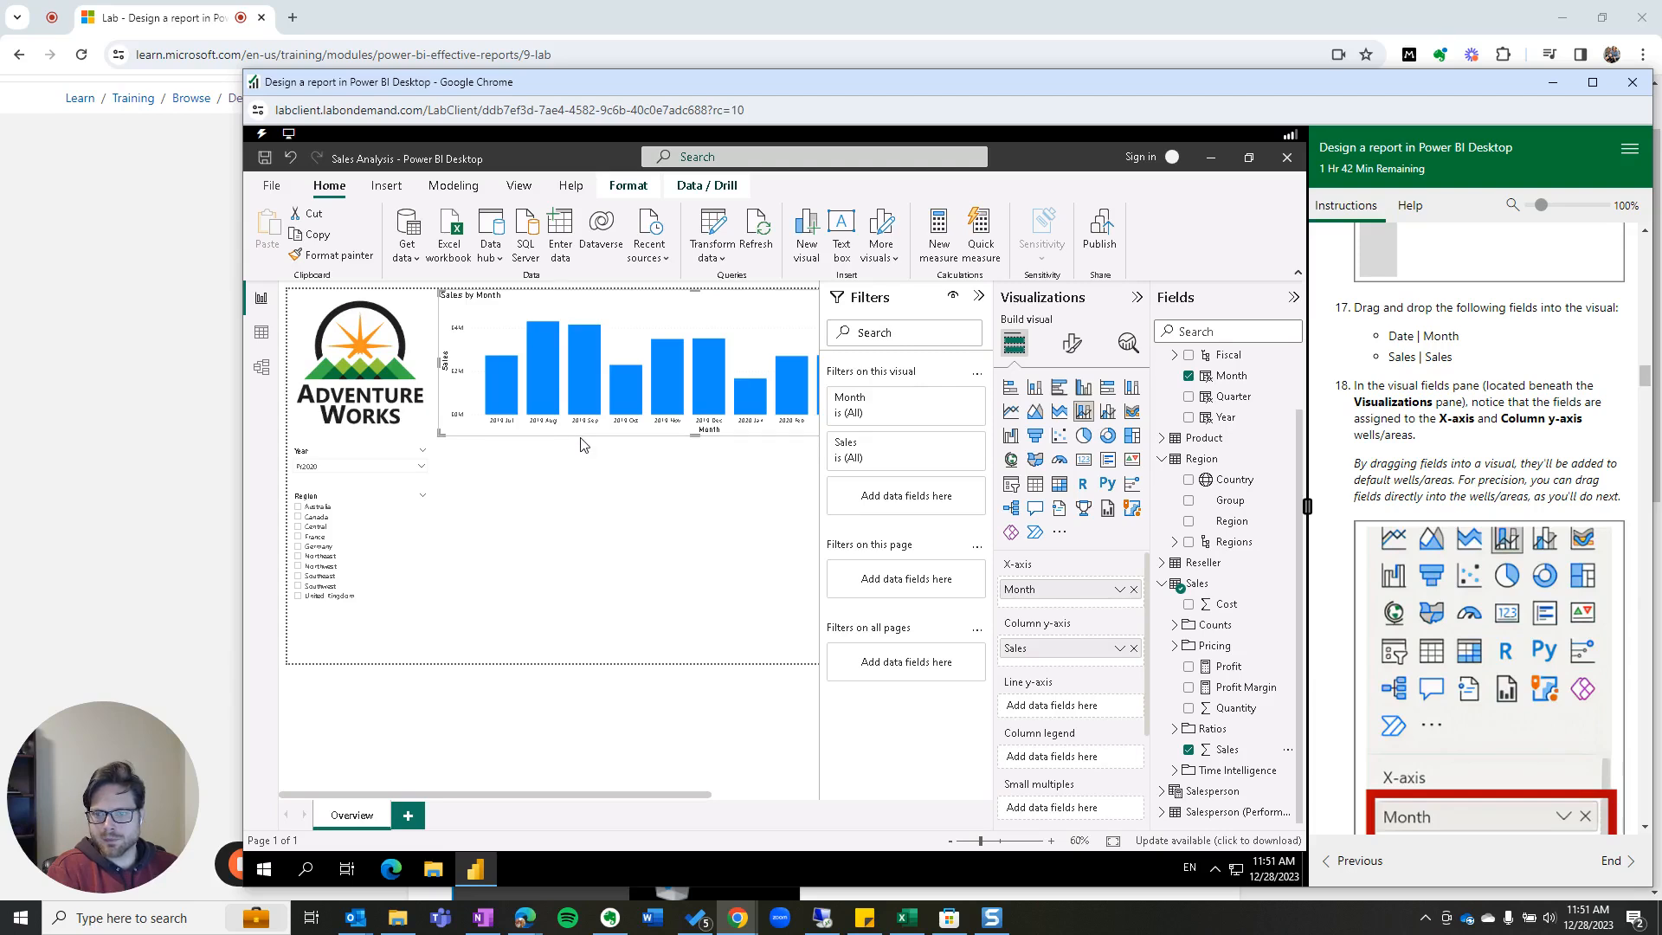
left_click(423, 470)
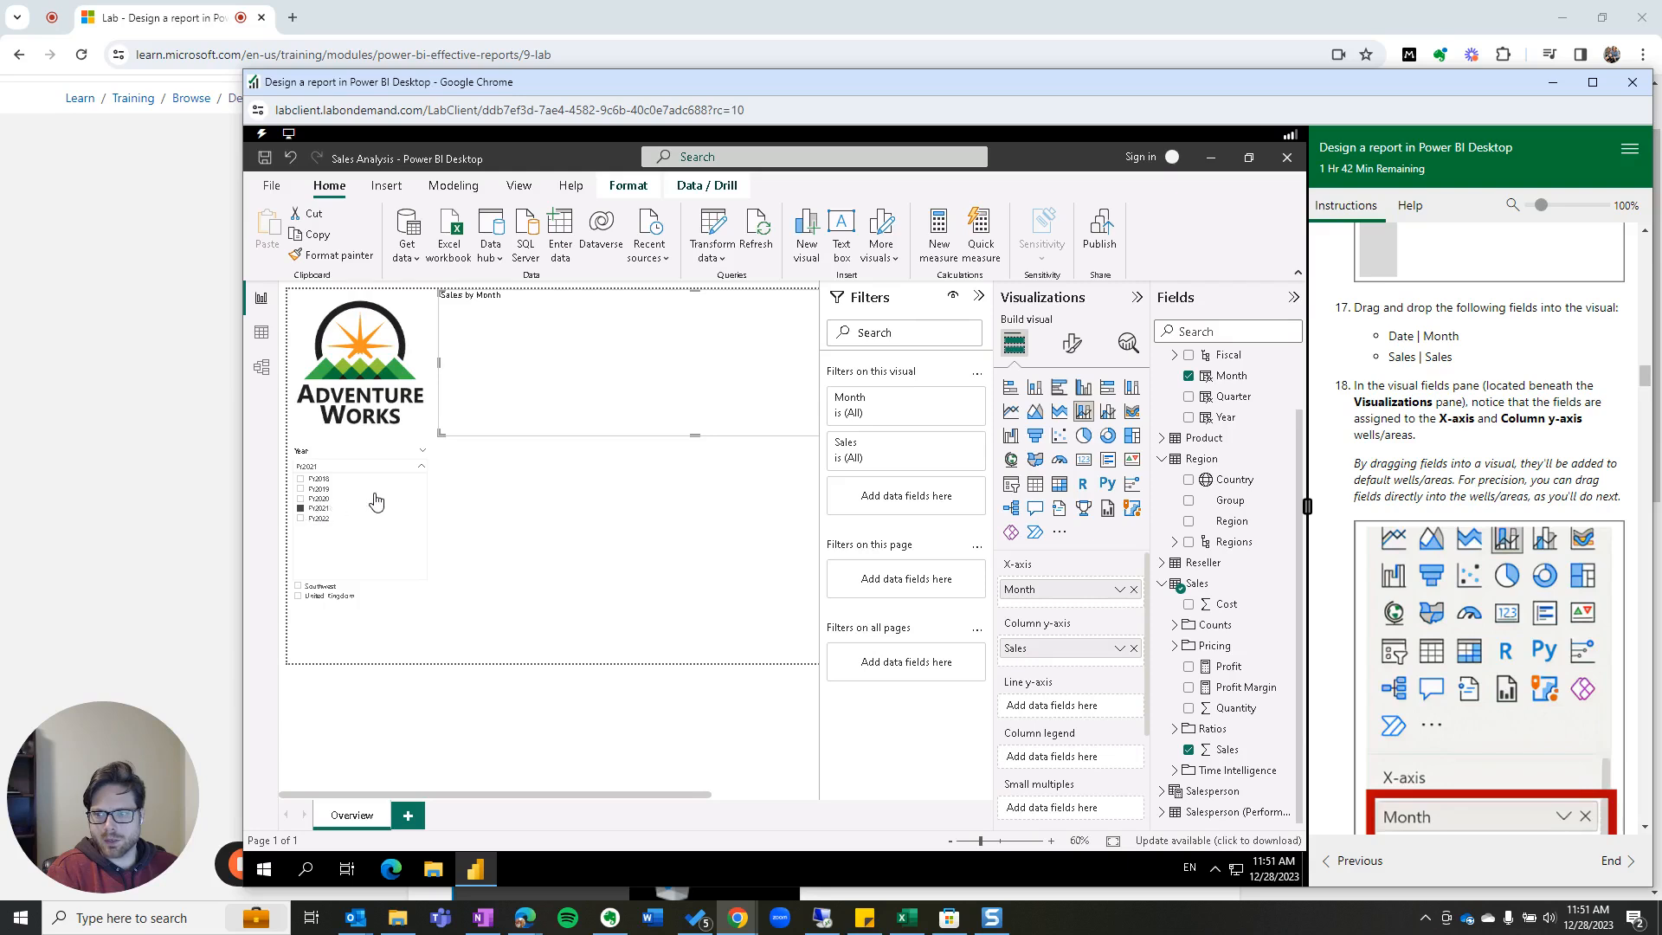
left_click(302, 490)
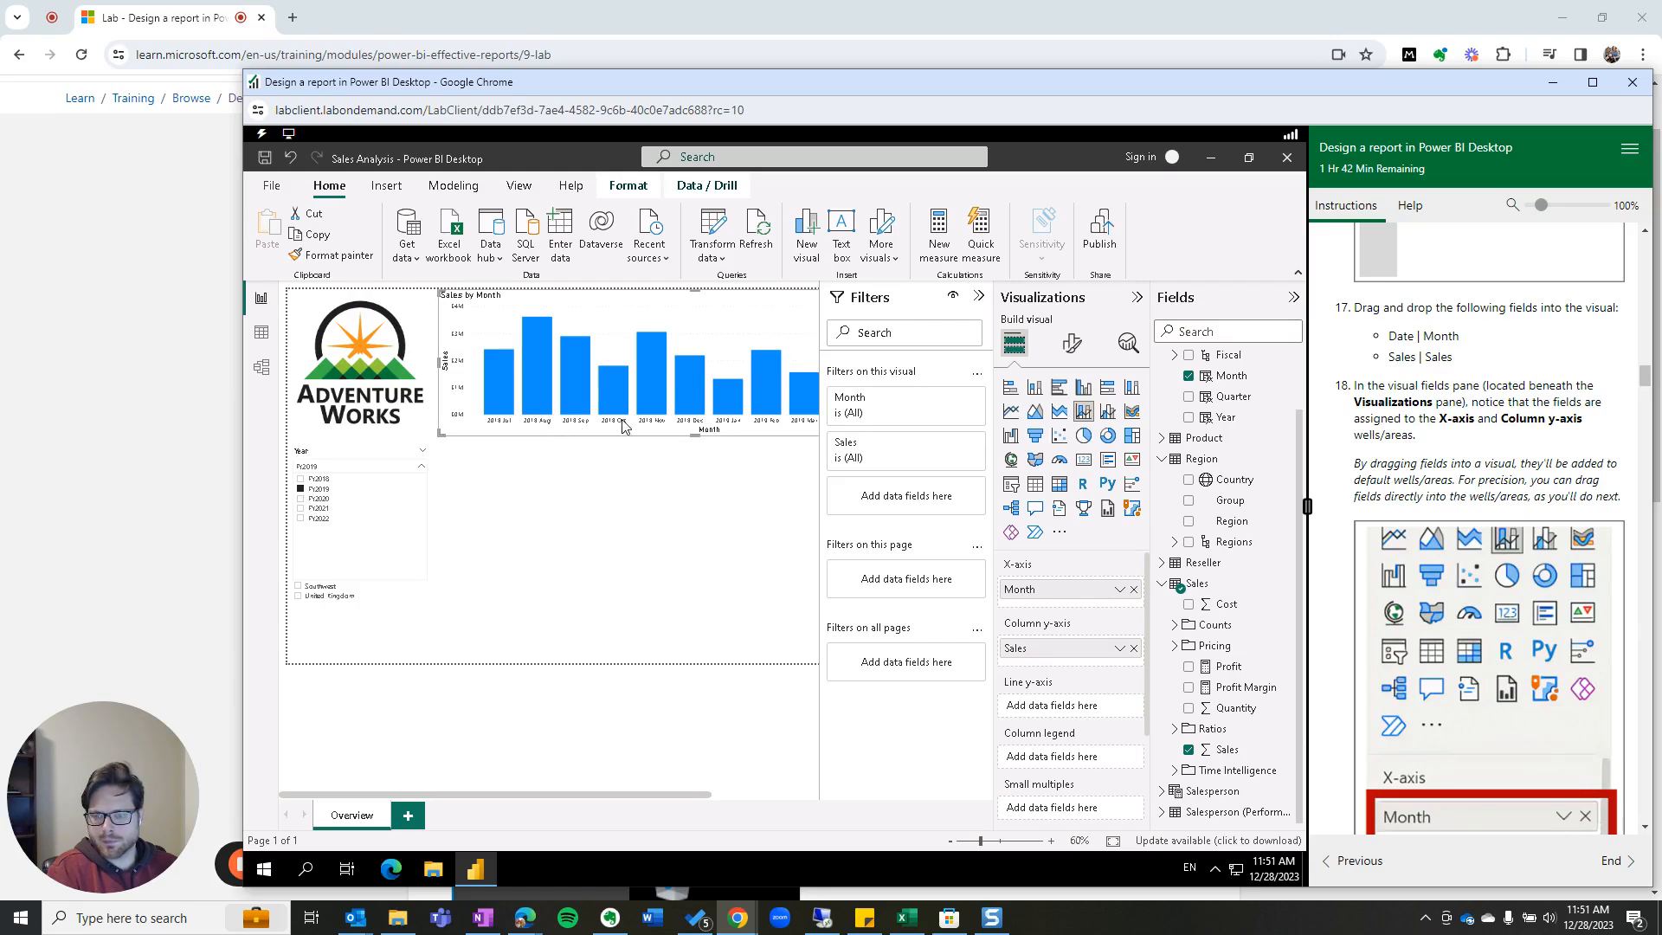
scroll(623, 424, "up", 2)
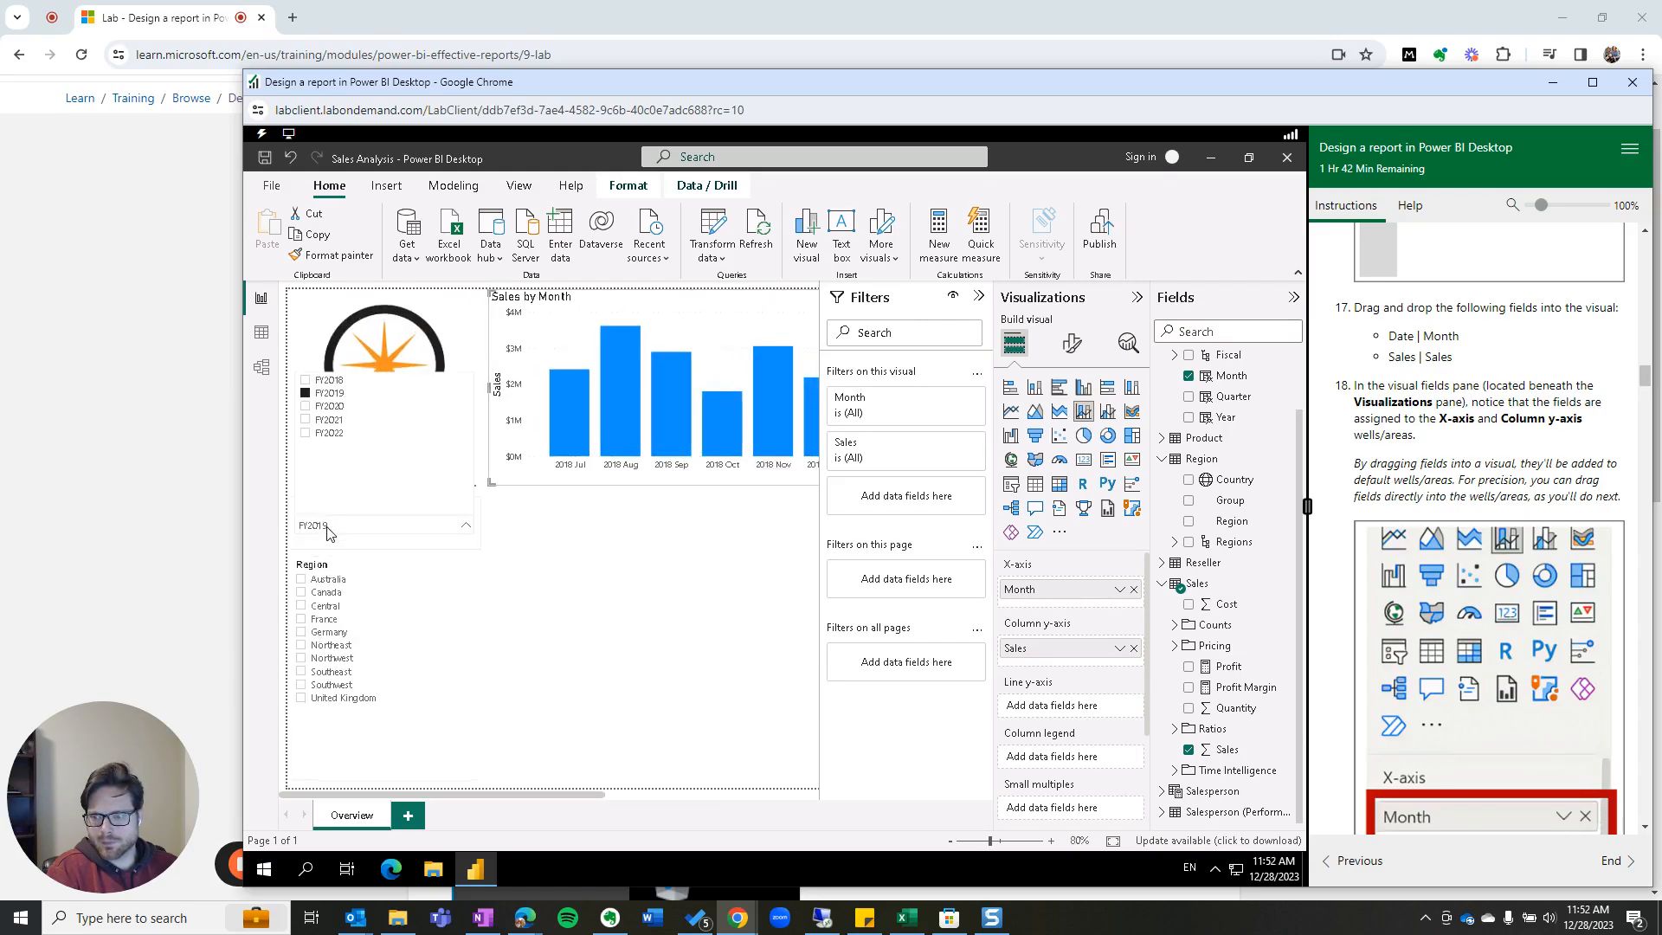
left_click(306, 407)
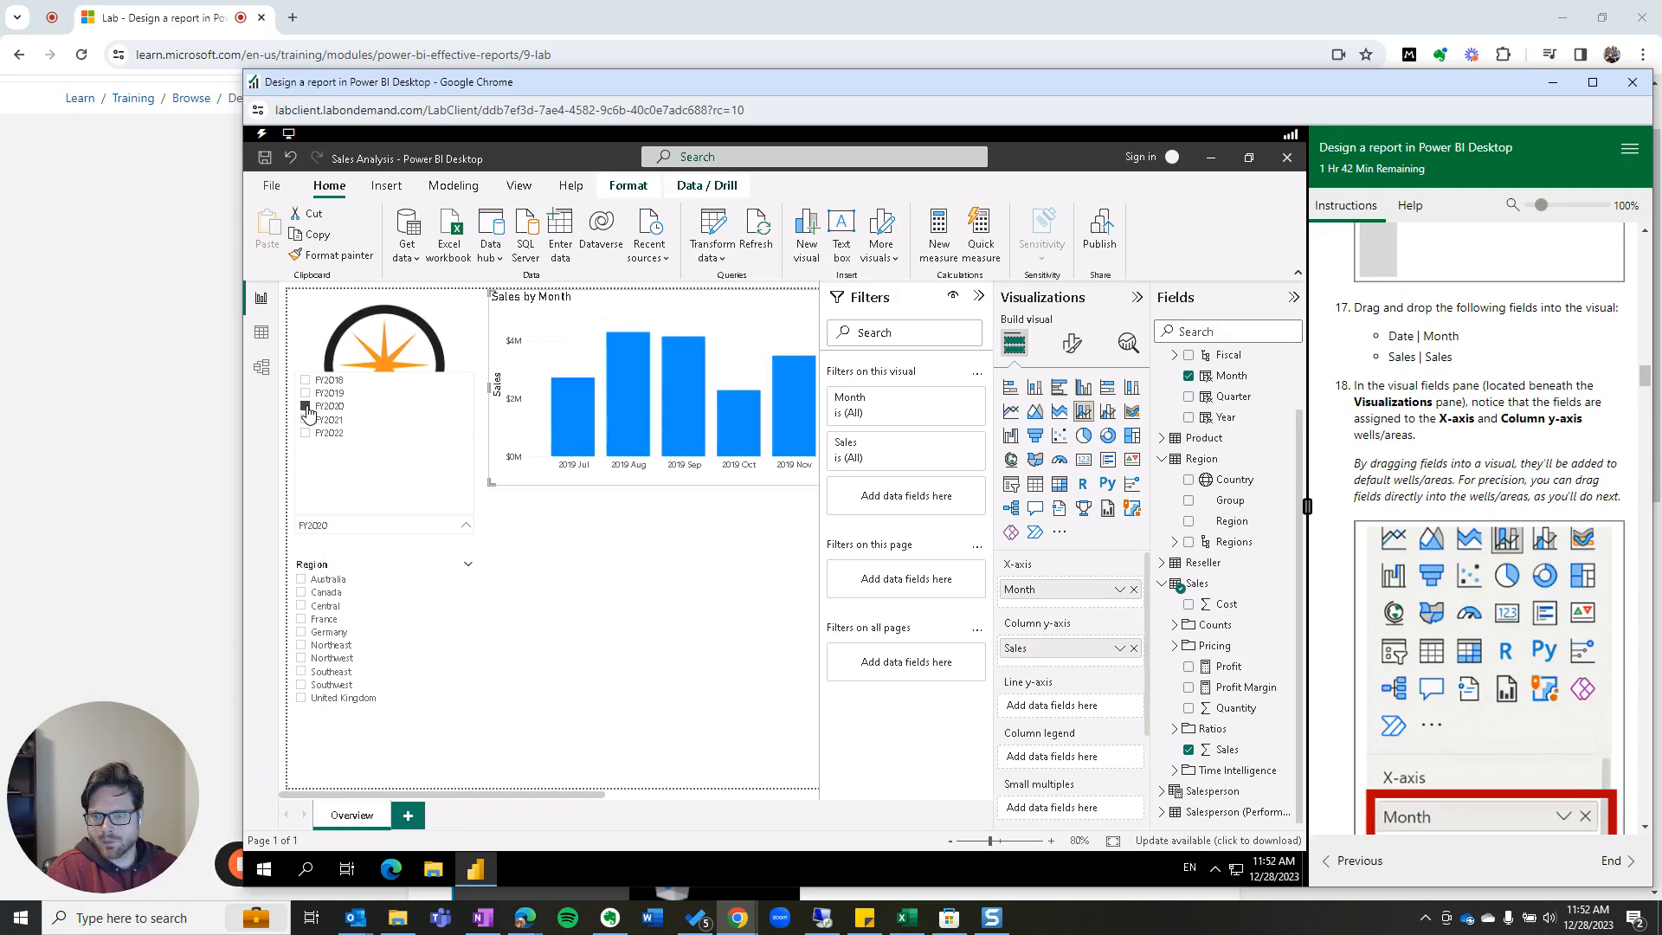
Step: Assign the Profit Margin field of the Sales table to the monthly sales chart's line y-axis
left_click(623, 564)
scroll(625, 565, "down", 2)
scroll(629, 566, "down", 1)
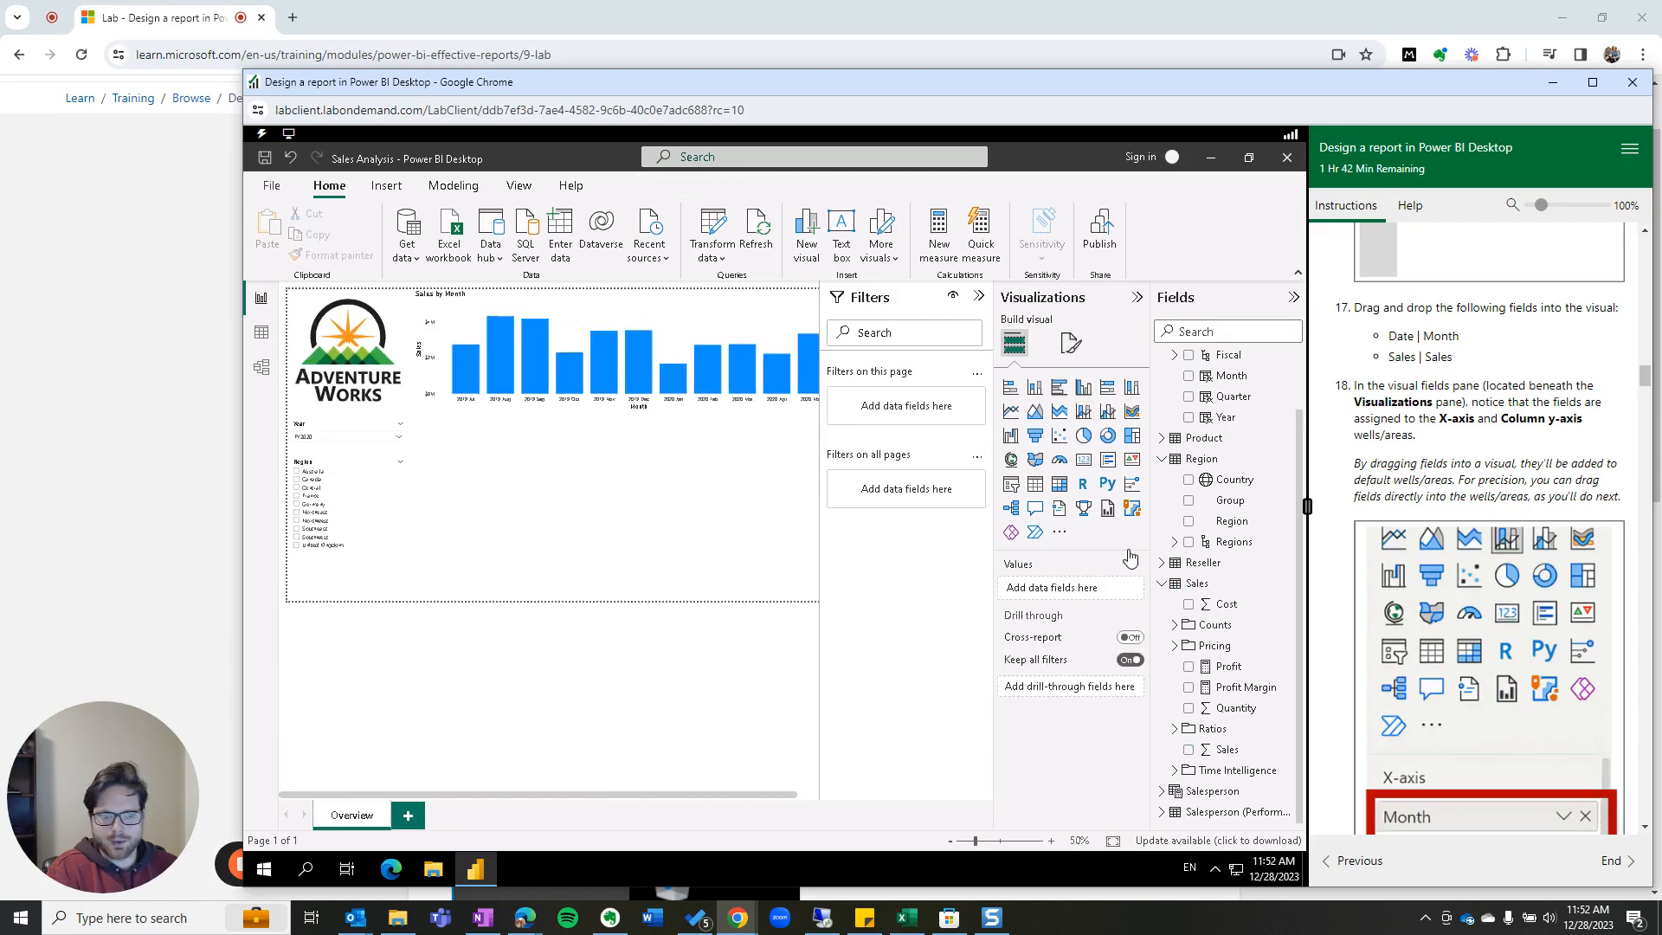
scroll(1456, 621, "down", 4)
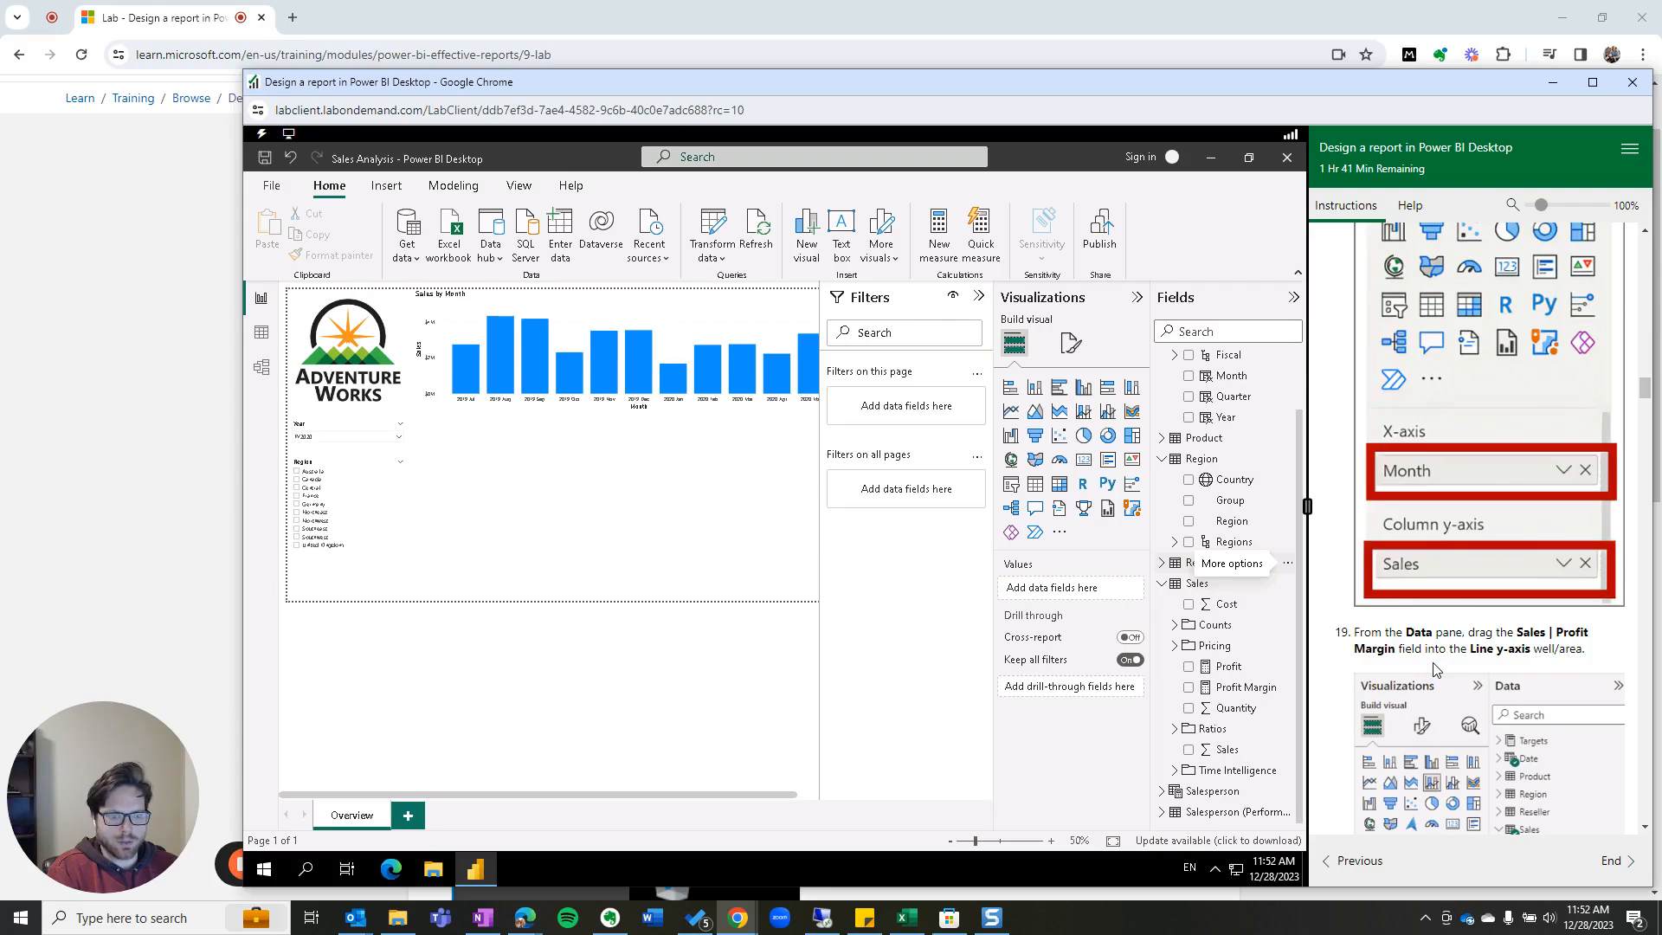
scroll(1436, 671, "down", 2)
scroll(1521, 761, "down", 2)
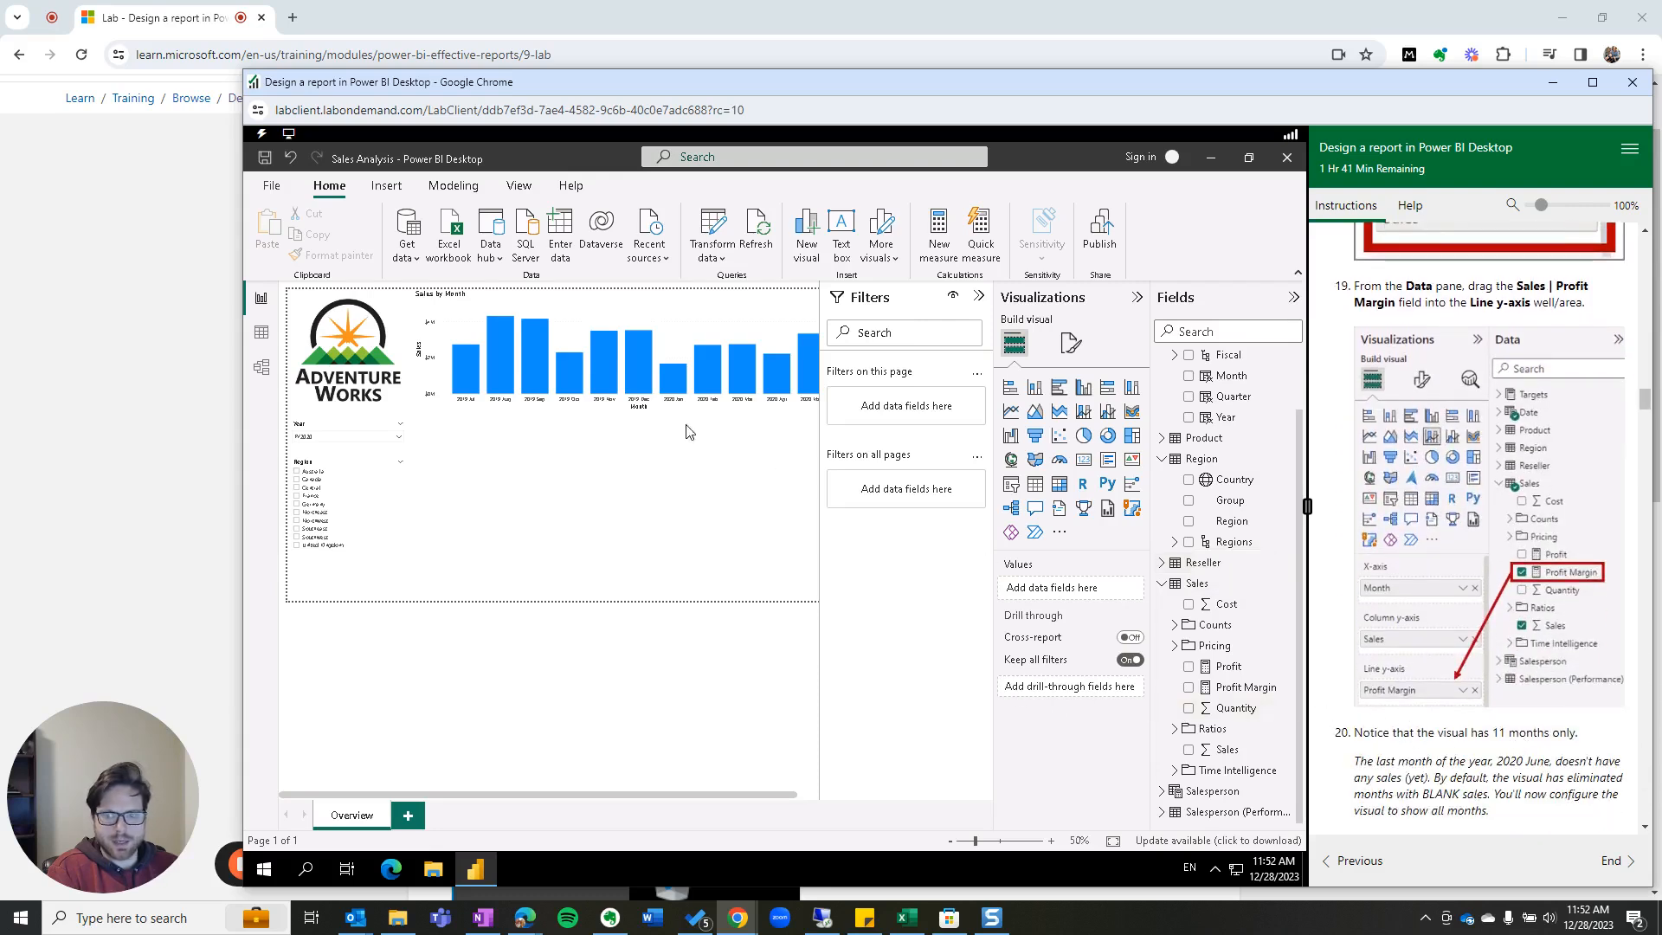
left_click(605, 387)
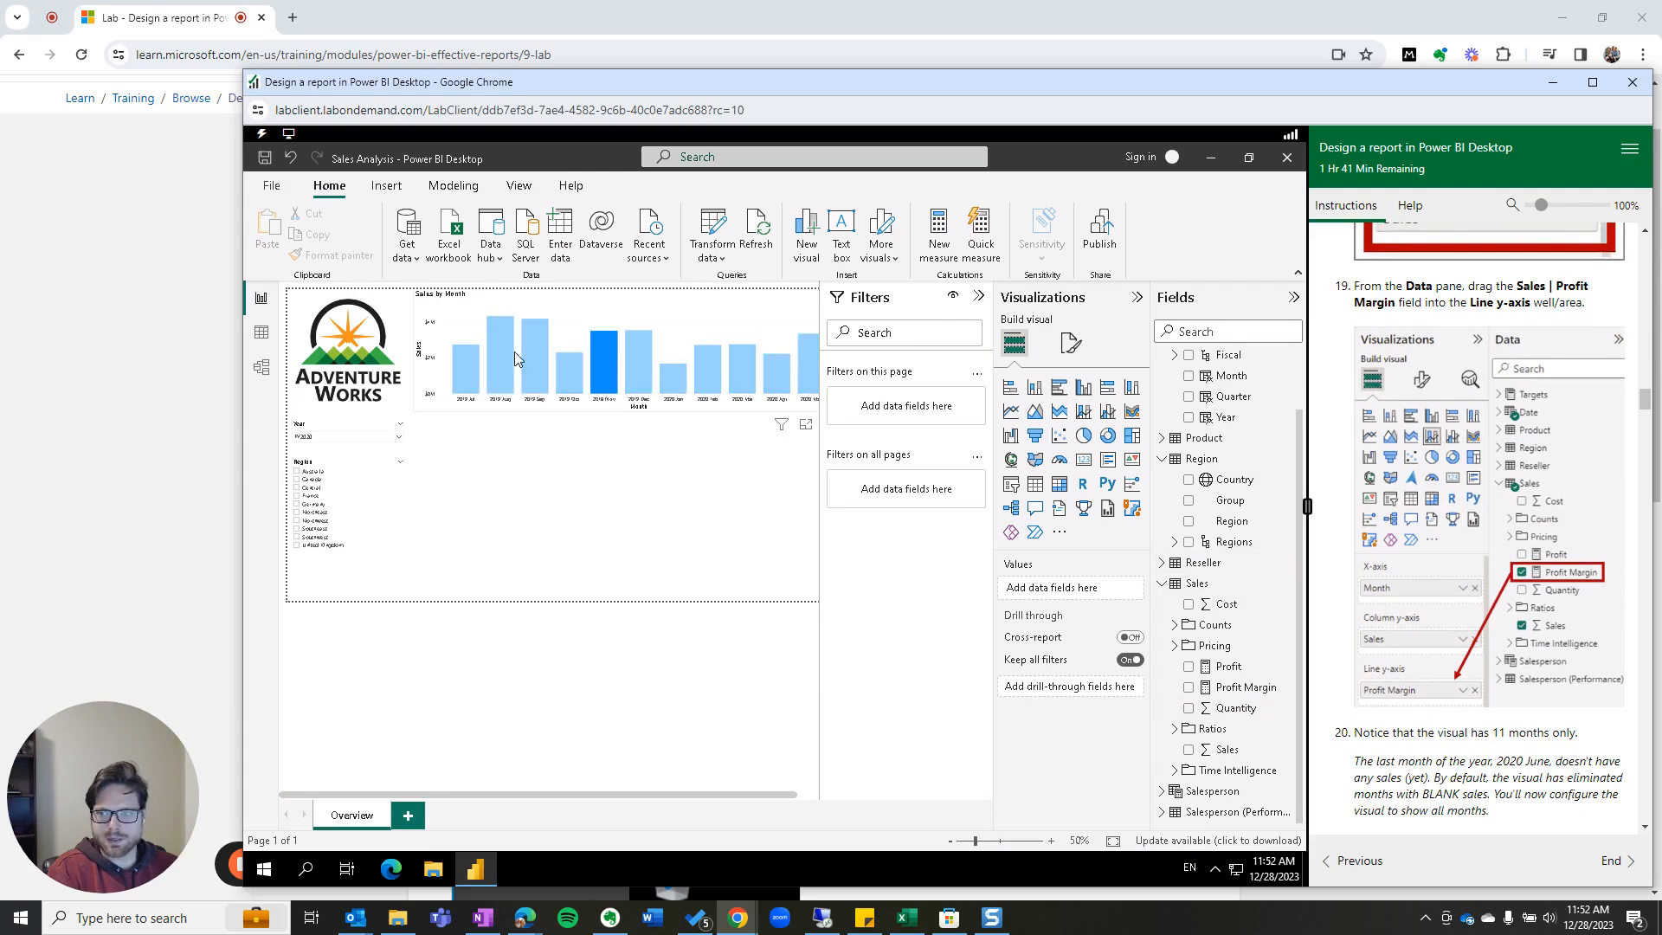
left_click(689, 314)
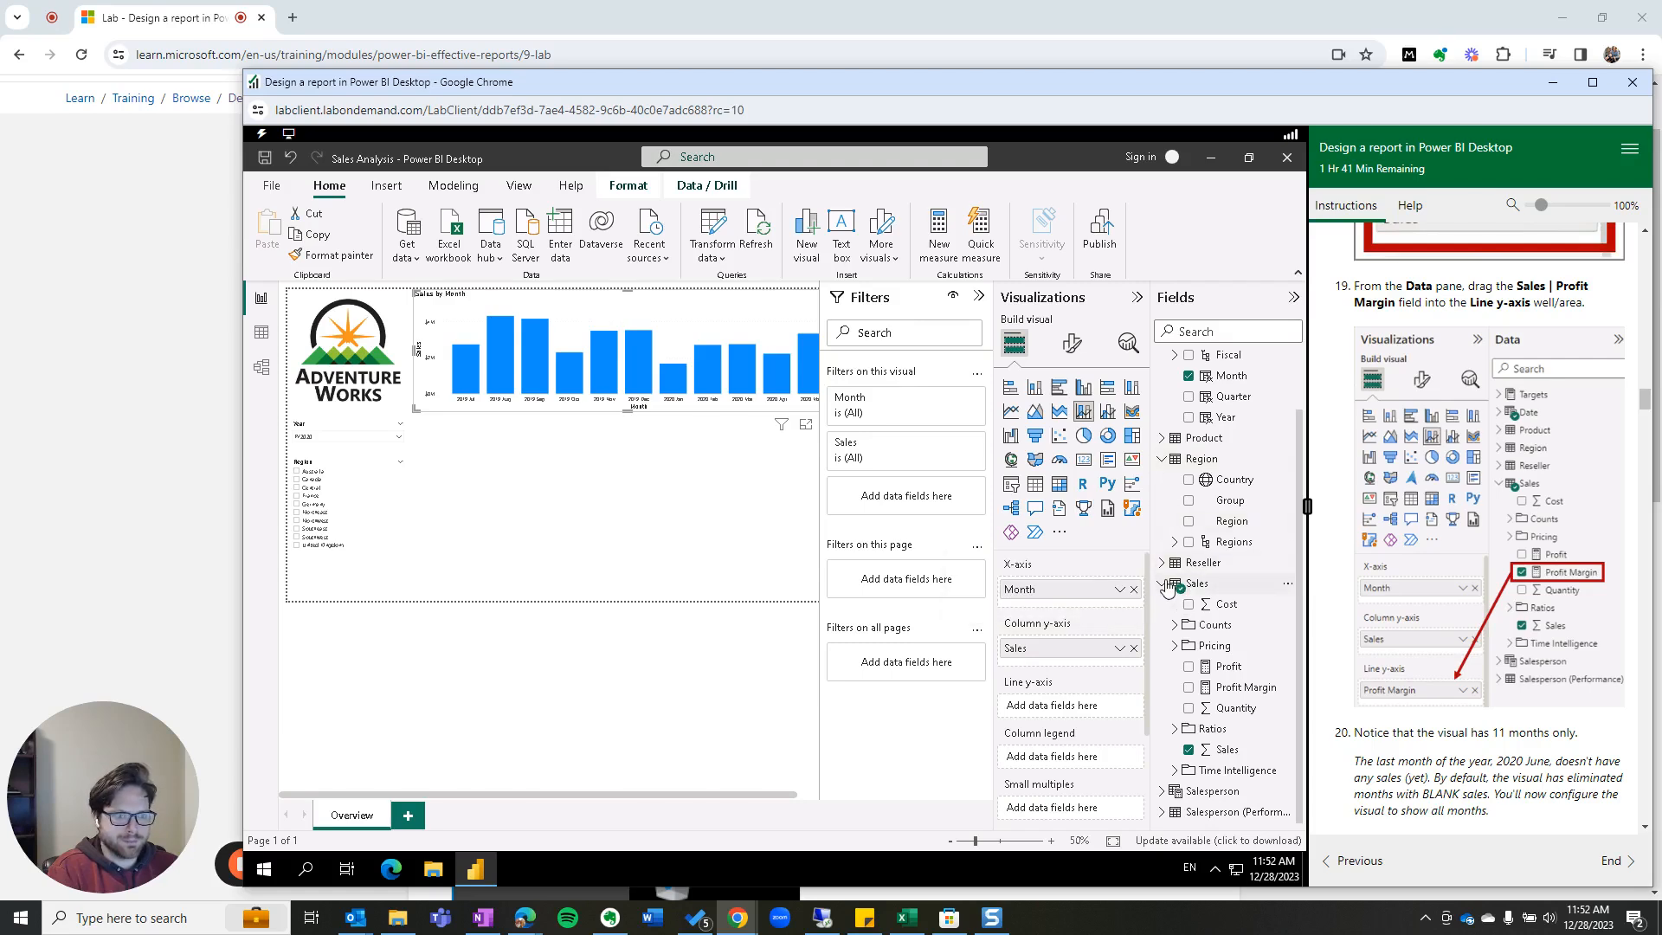
left_click(1189, 688)
left_click_drag(1096, 683, 821, 548)
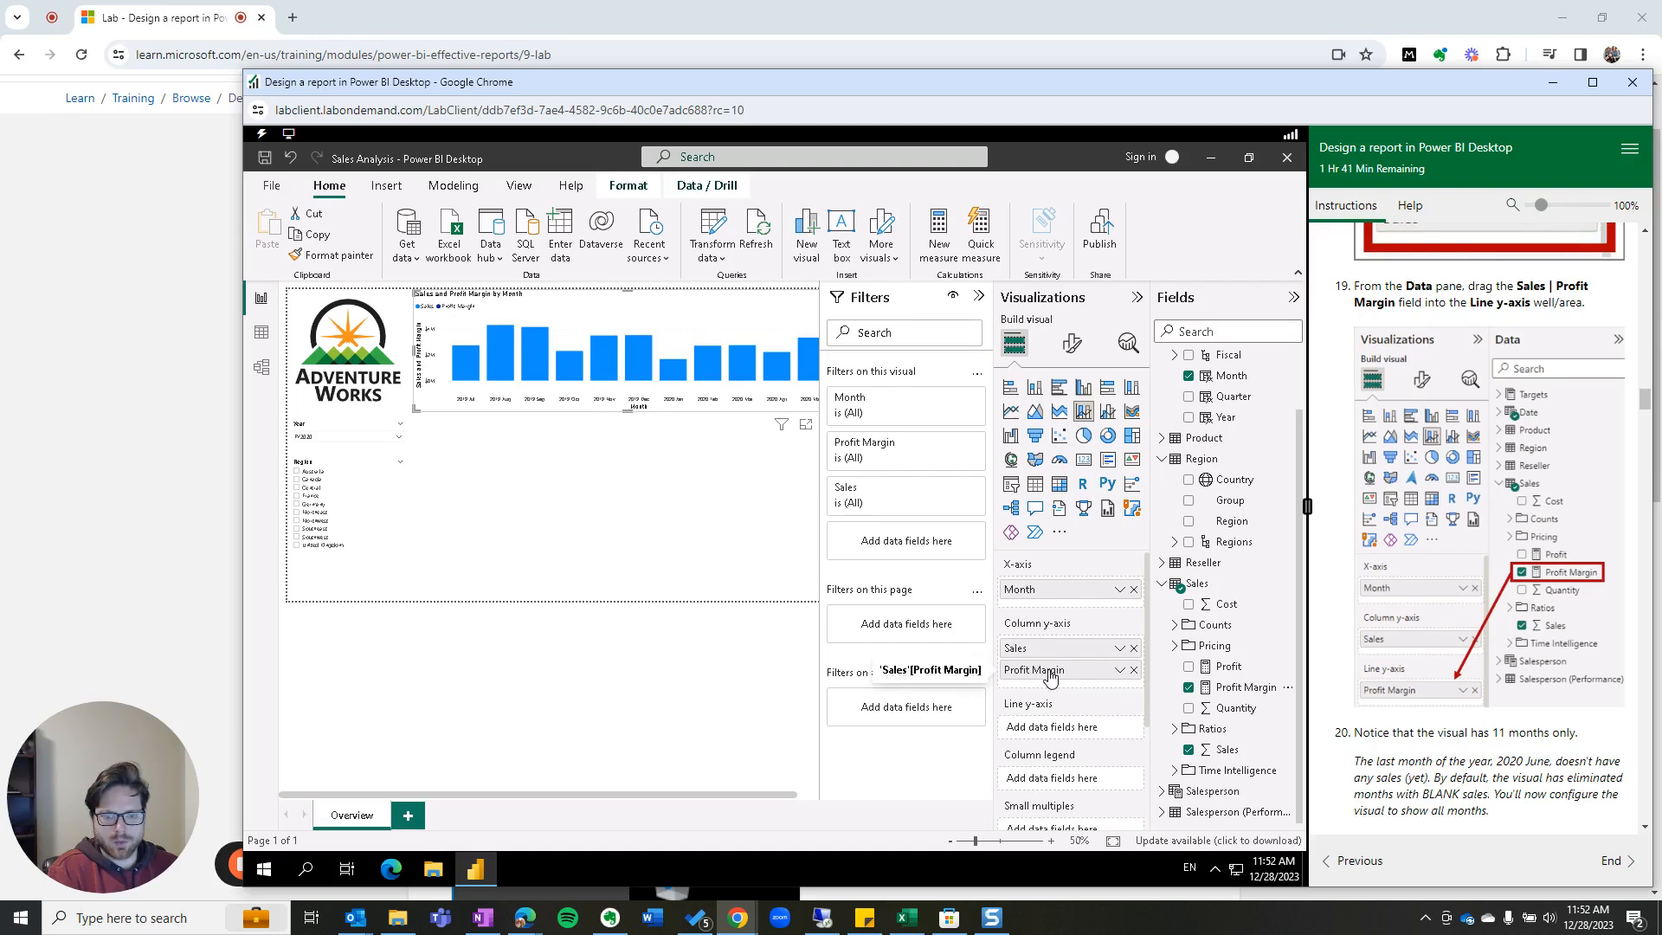
mouse_move(1050, 676)
left_mouse_down()
mouse_move(1047, 729)
mouse_move(1024, 708)
left_mouse_up()
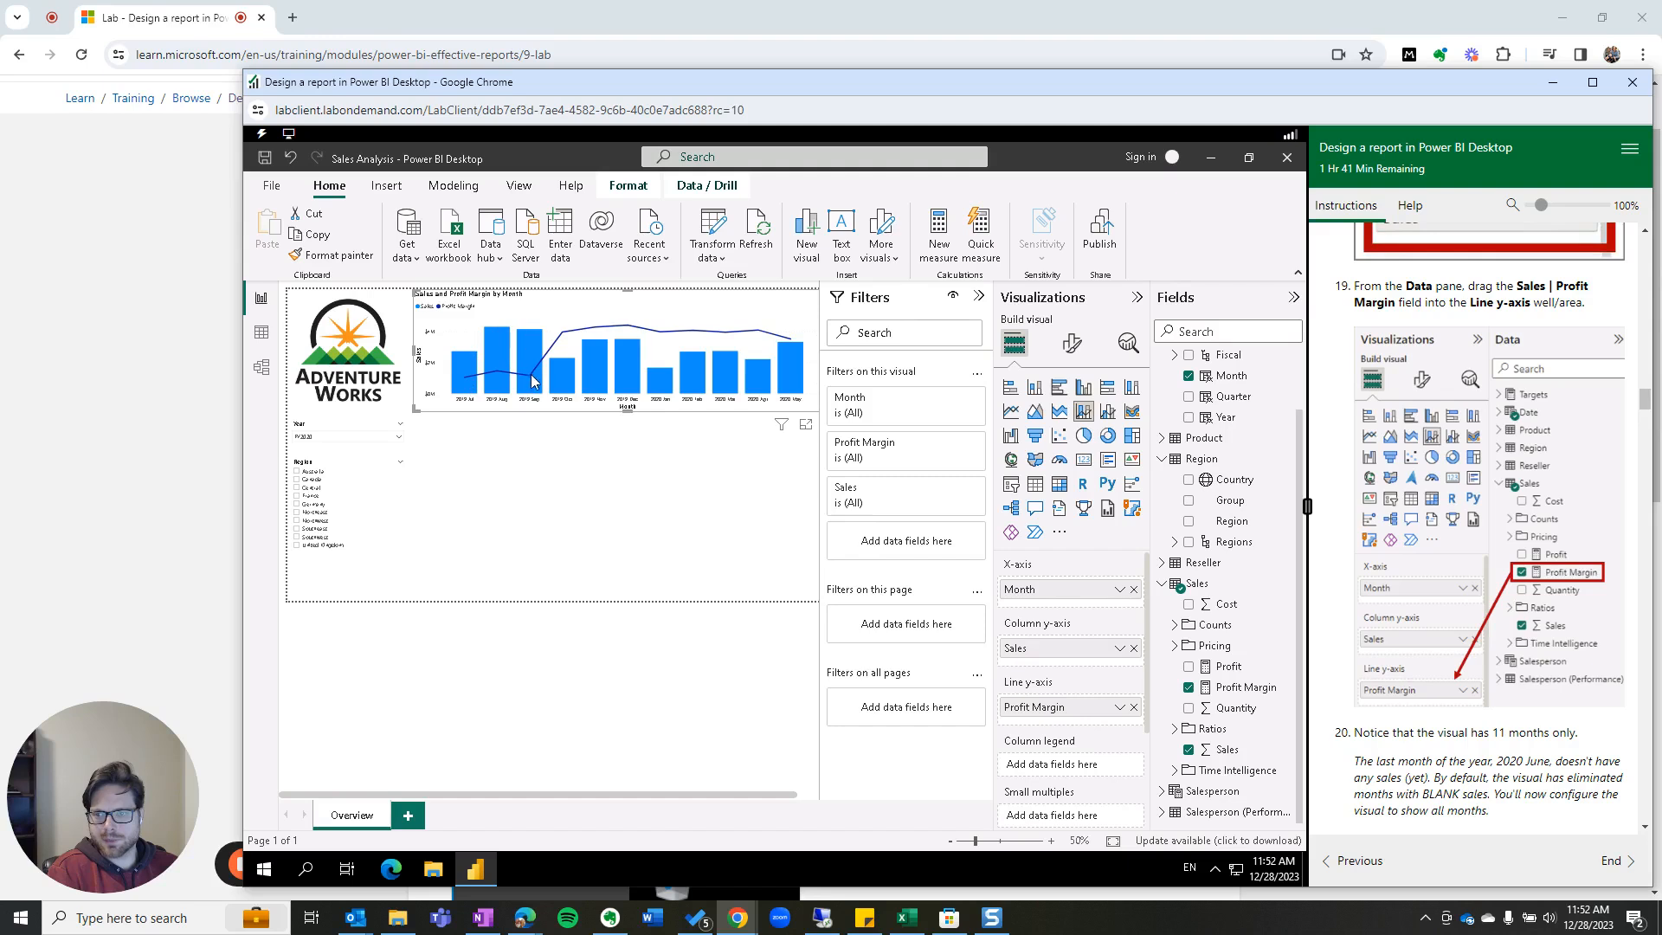
Step: Set the Month field on the chart's X-axis to show items with no data
mouse_move(557, 380)
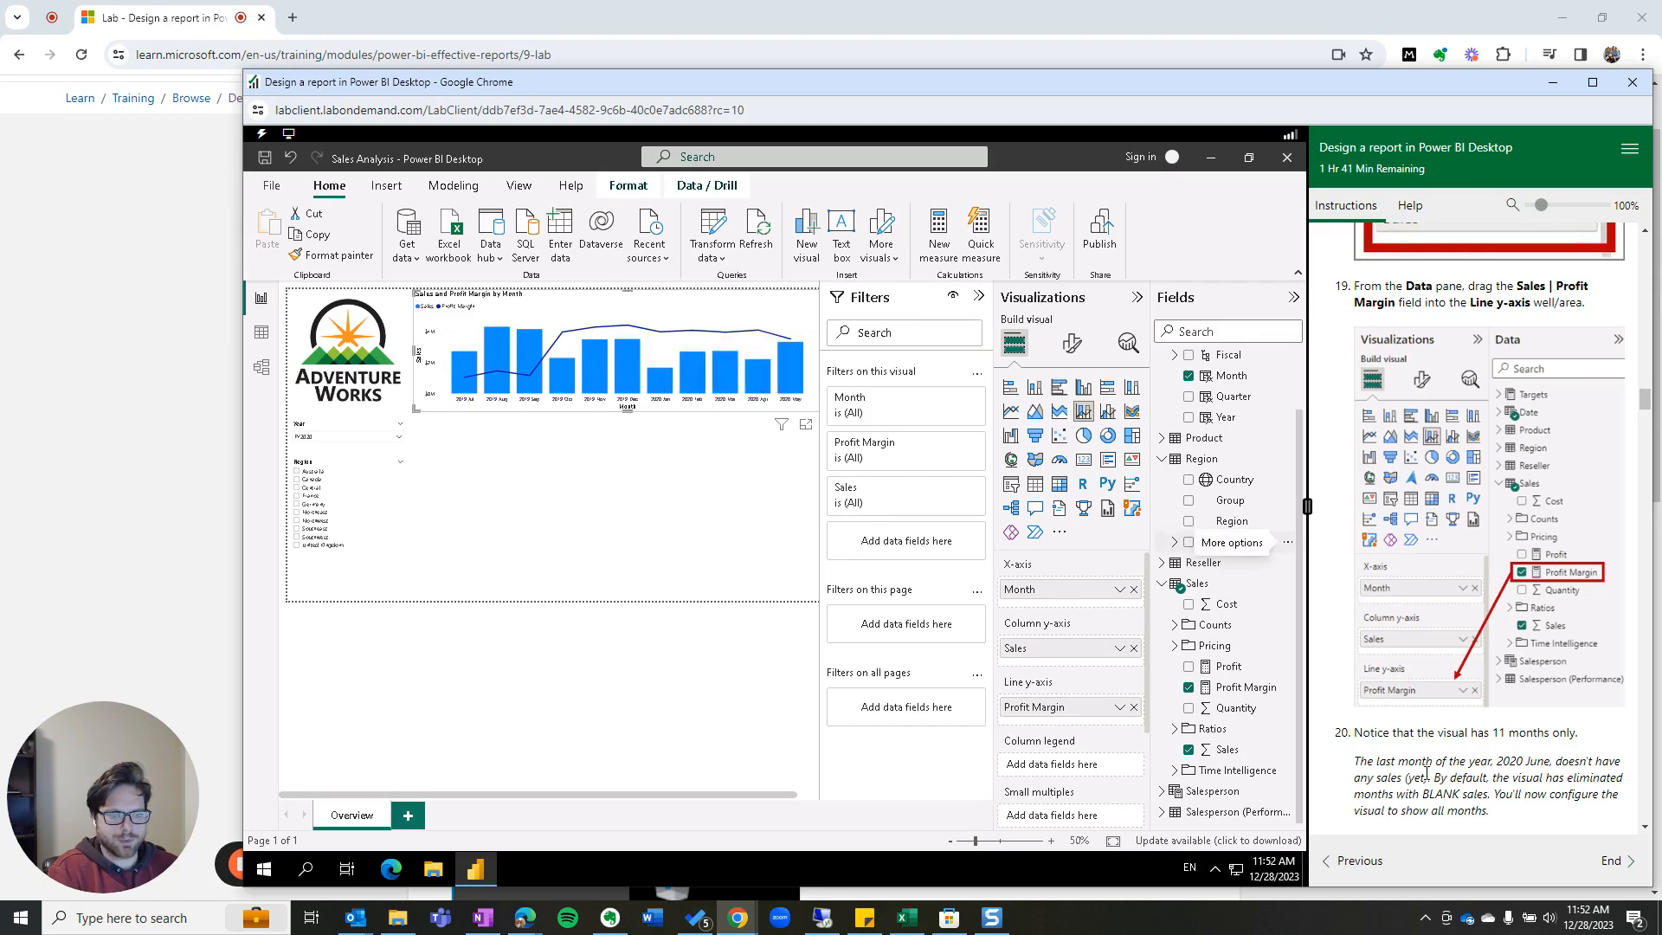
scroll(1431, 756, "down", 1)
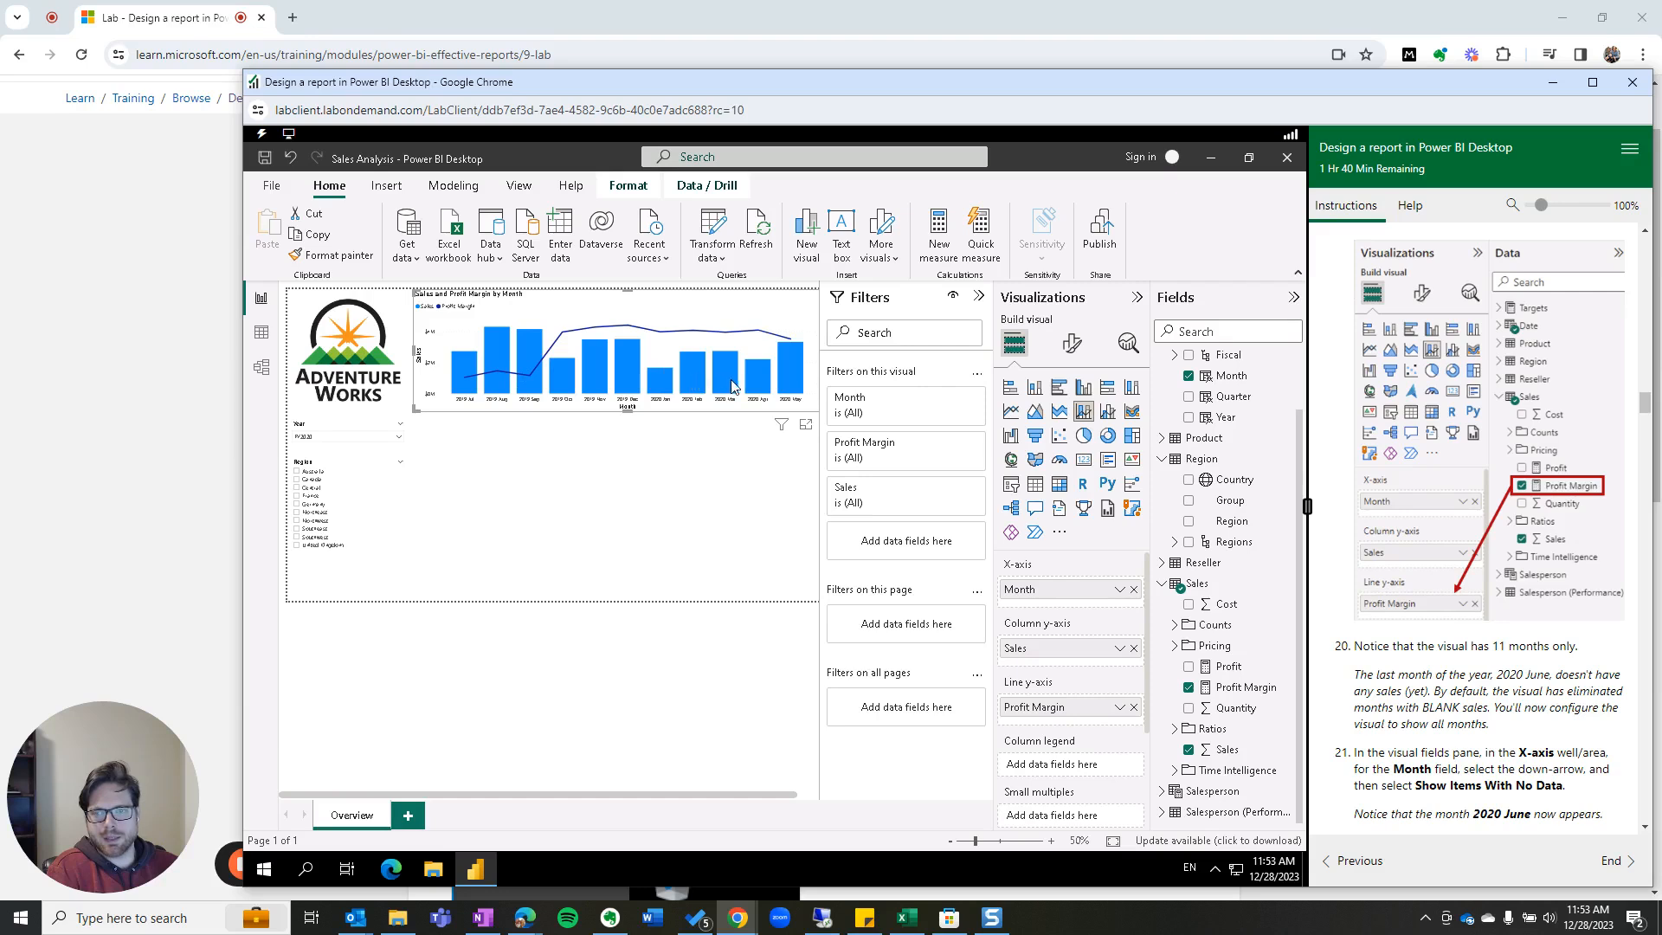
mouse_move(800, 388)
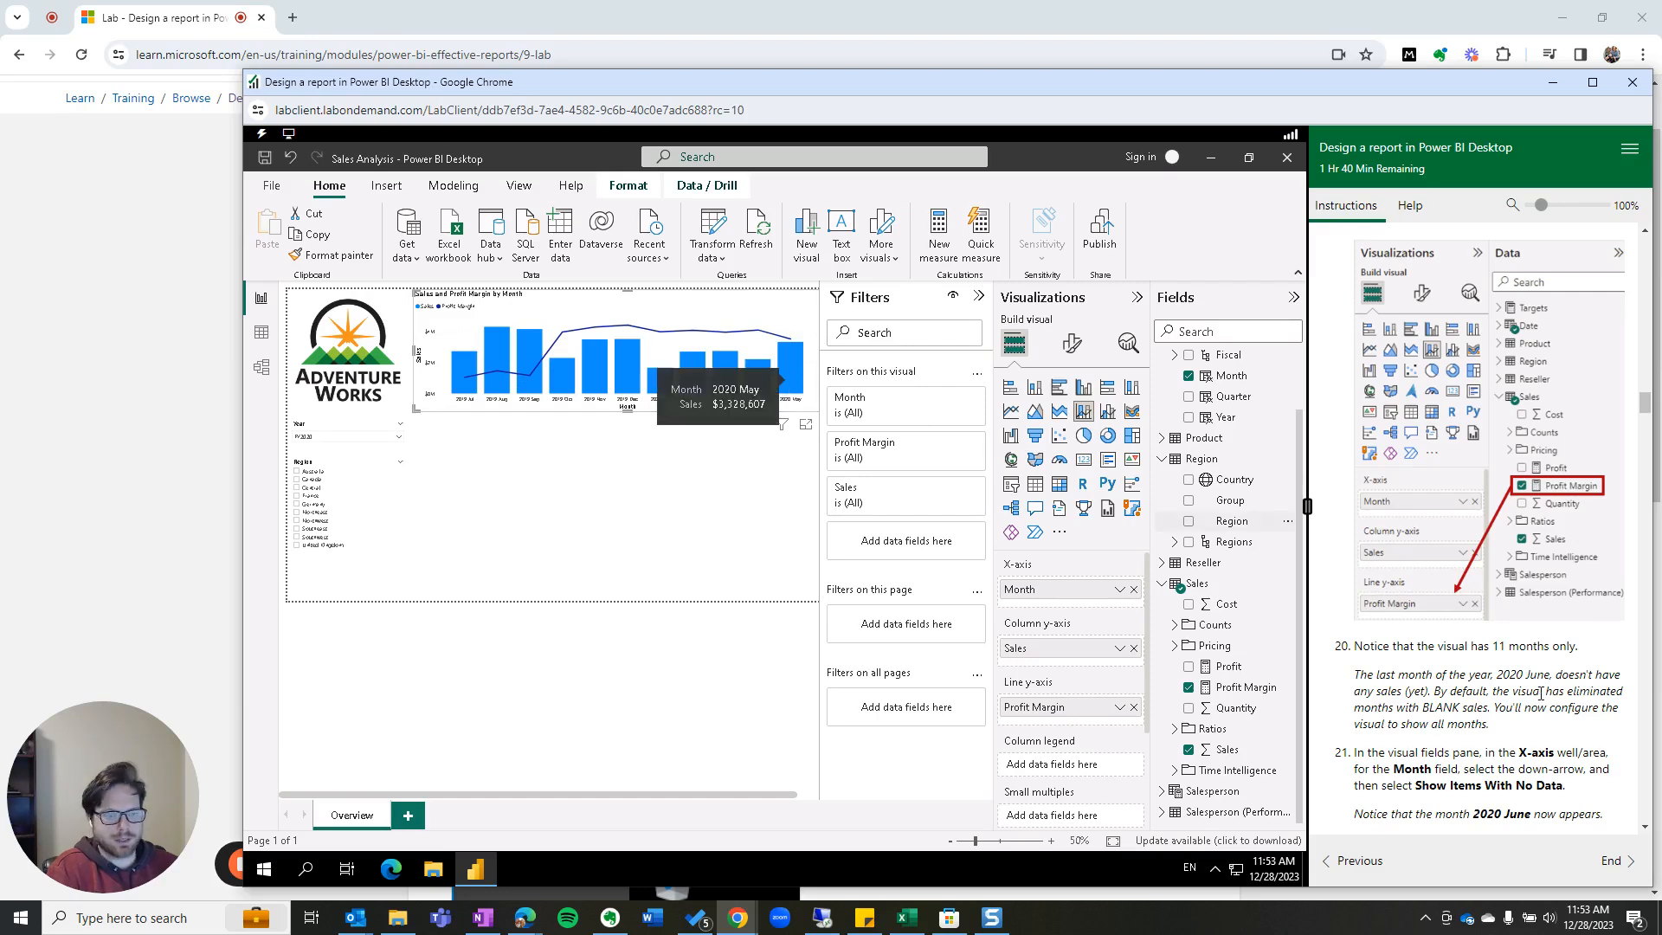
scroll(1477, 674, "down", 2)
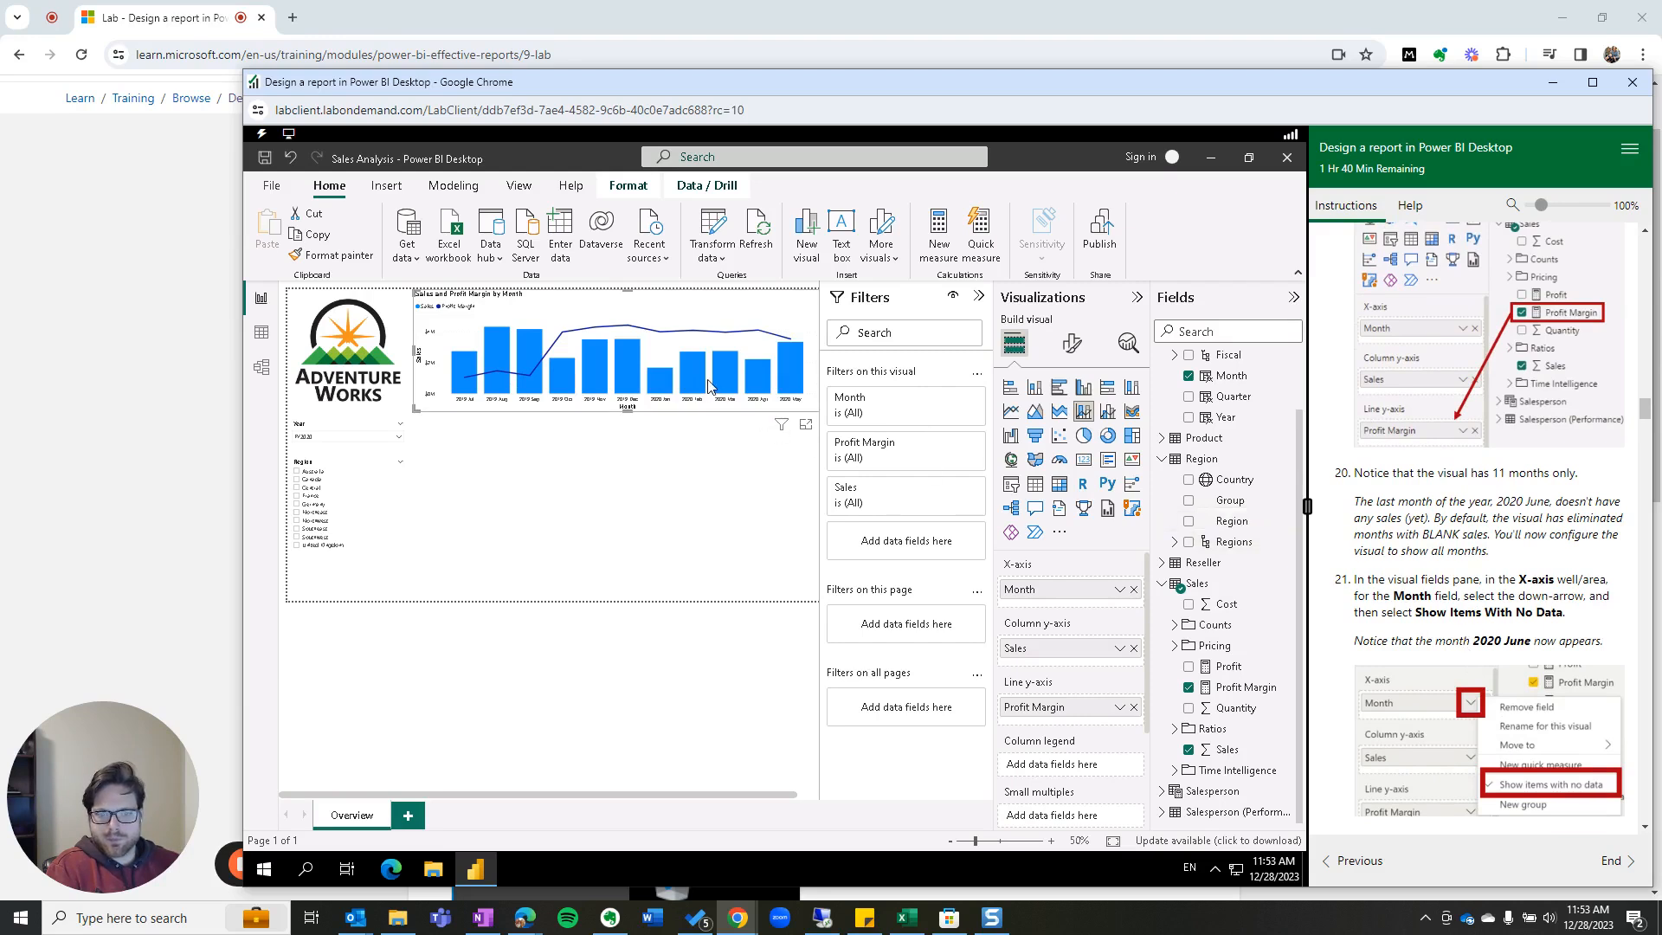
left_click(1119, 590)
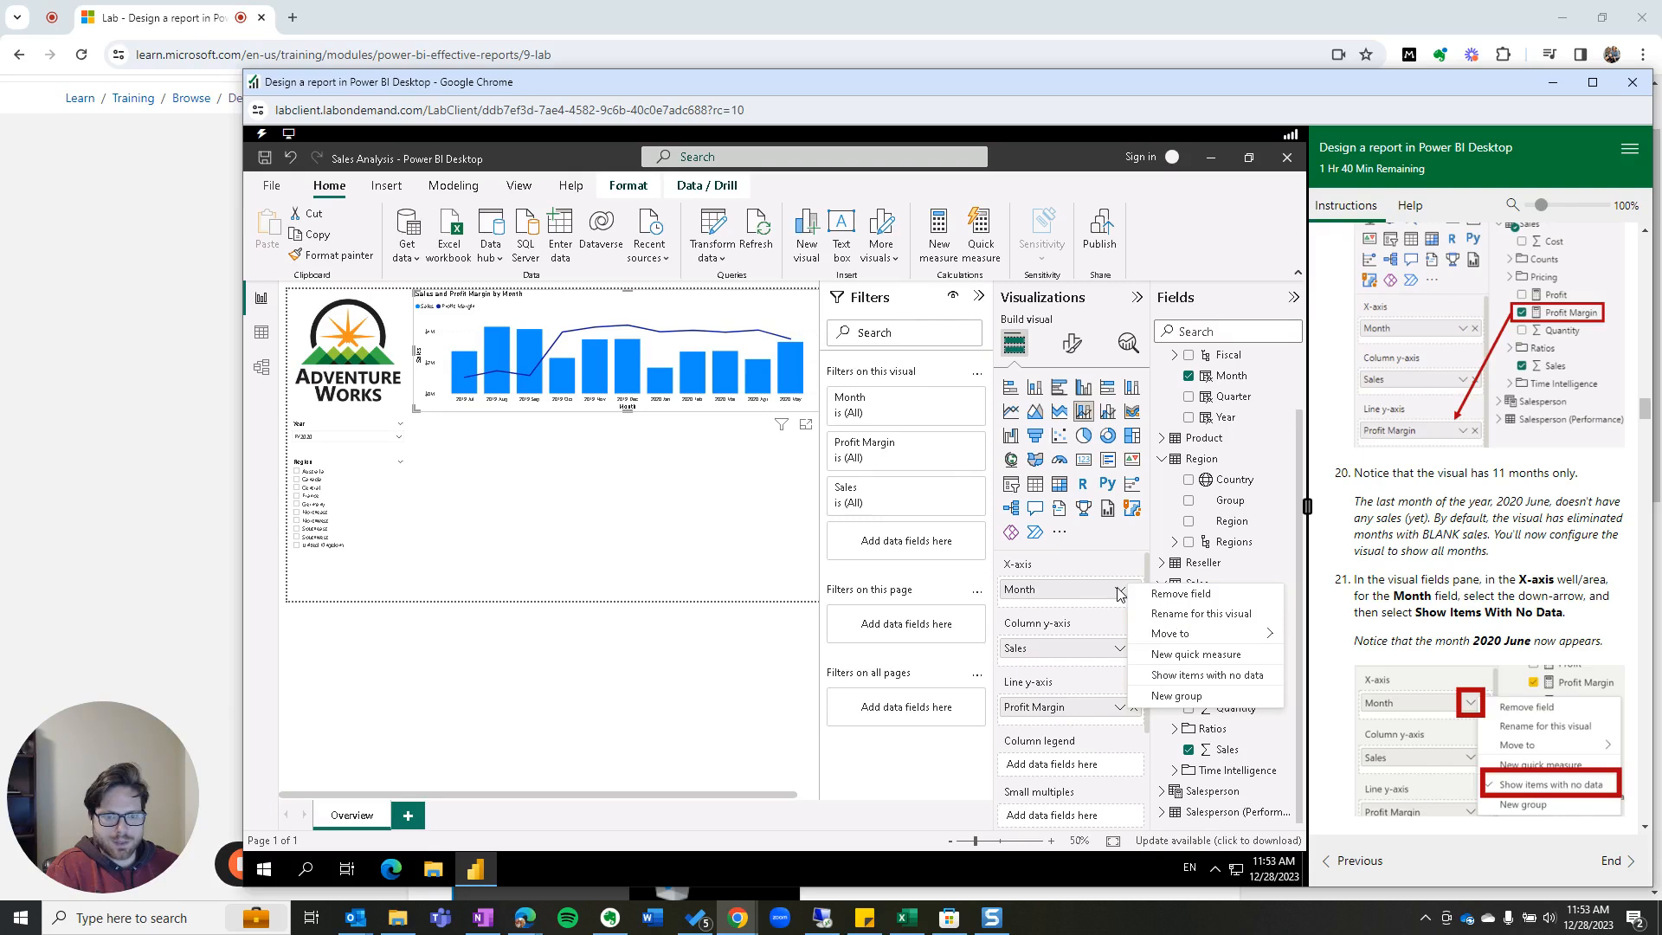
left_click(1183, 676)
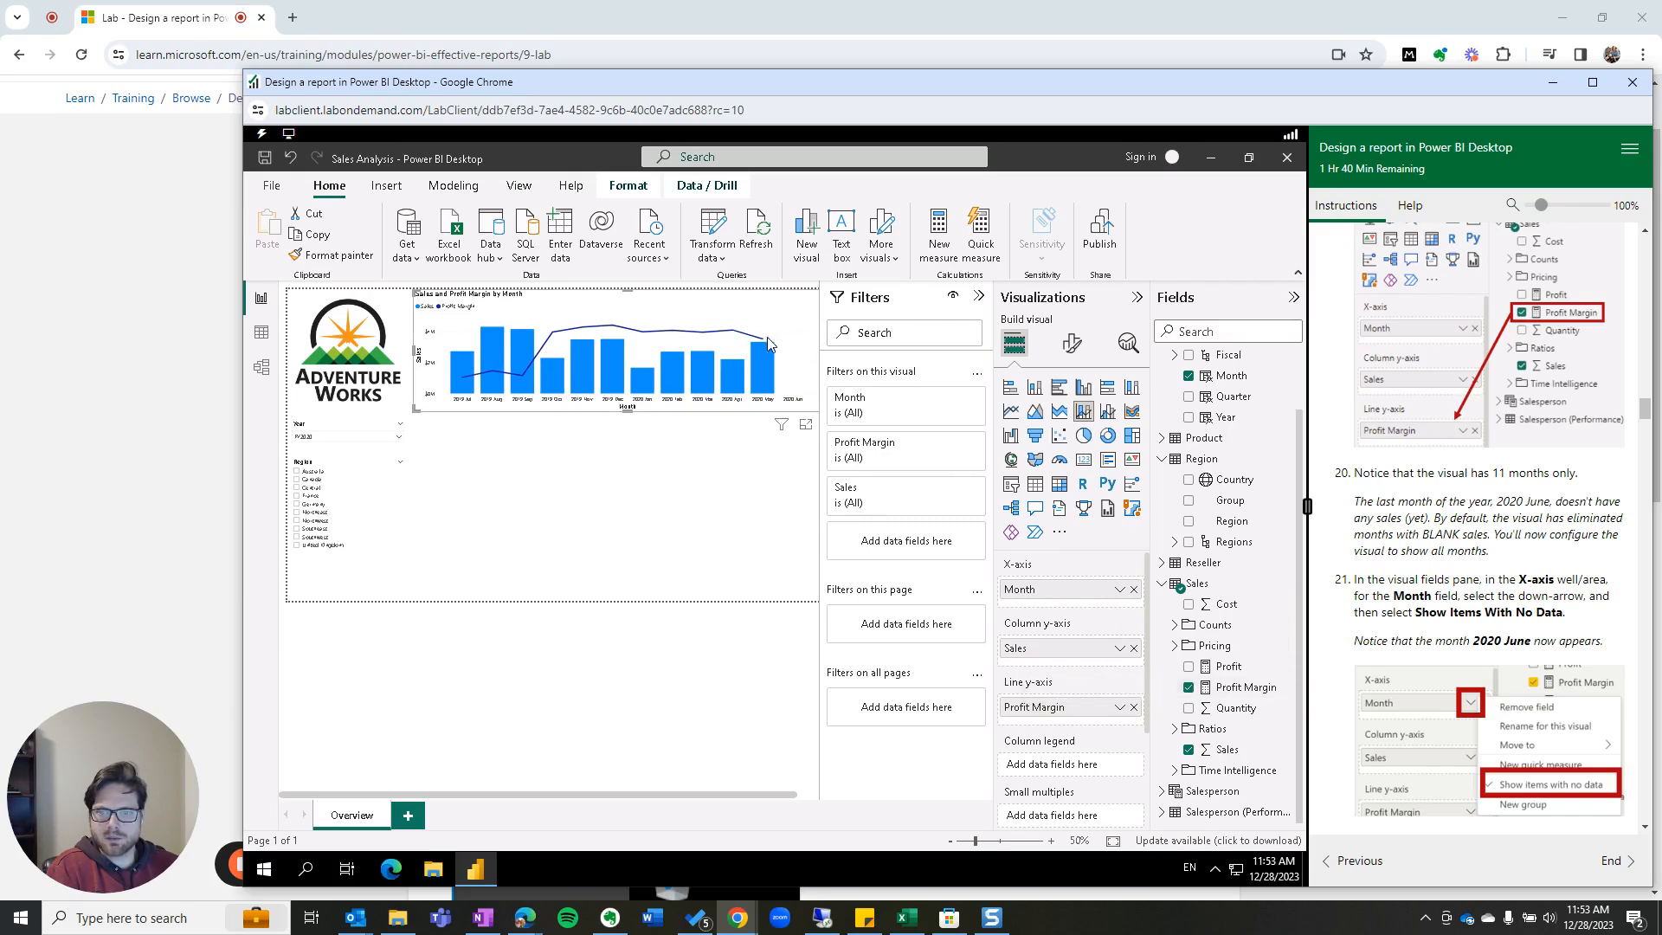
Step: Inspect the chart's full month axis at different magnifications, including its 2020 June end, and deselect the chart
scroll(767, 342, "up", 3)
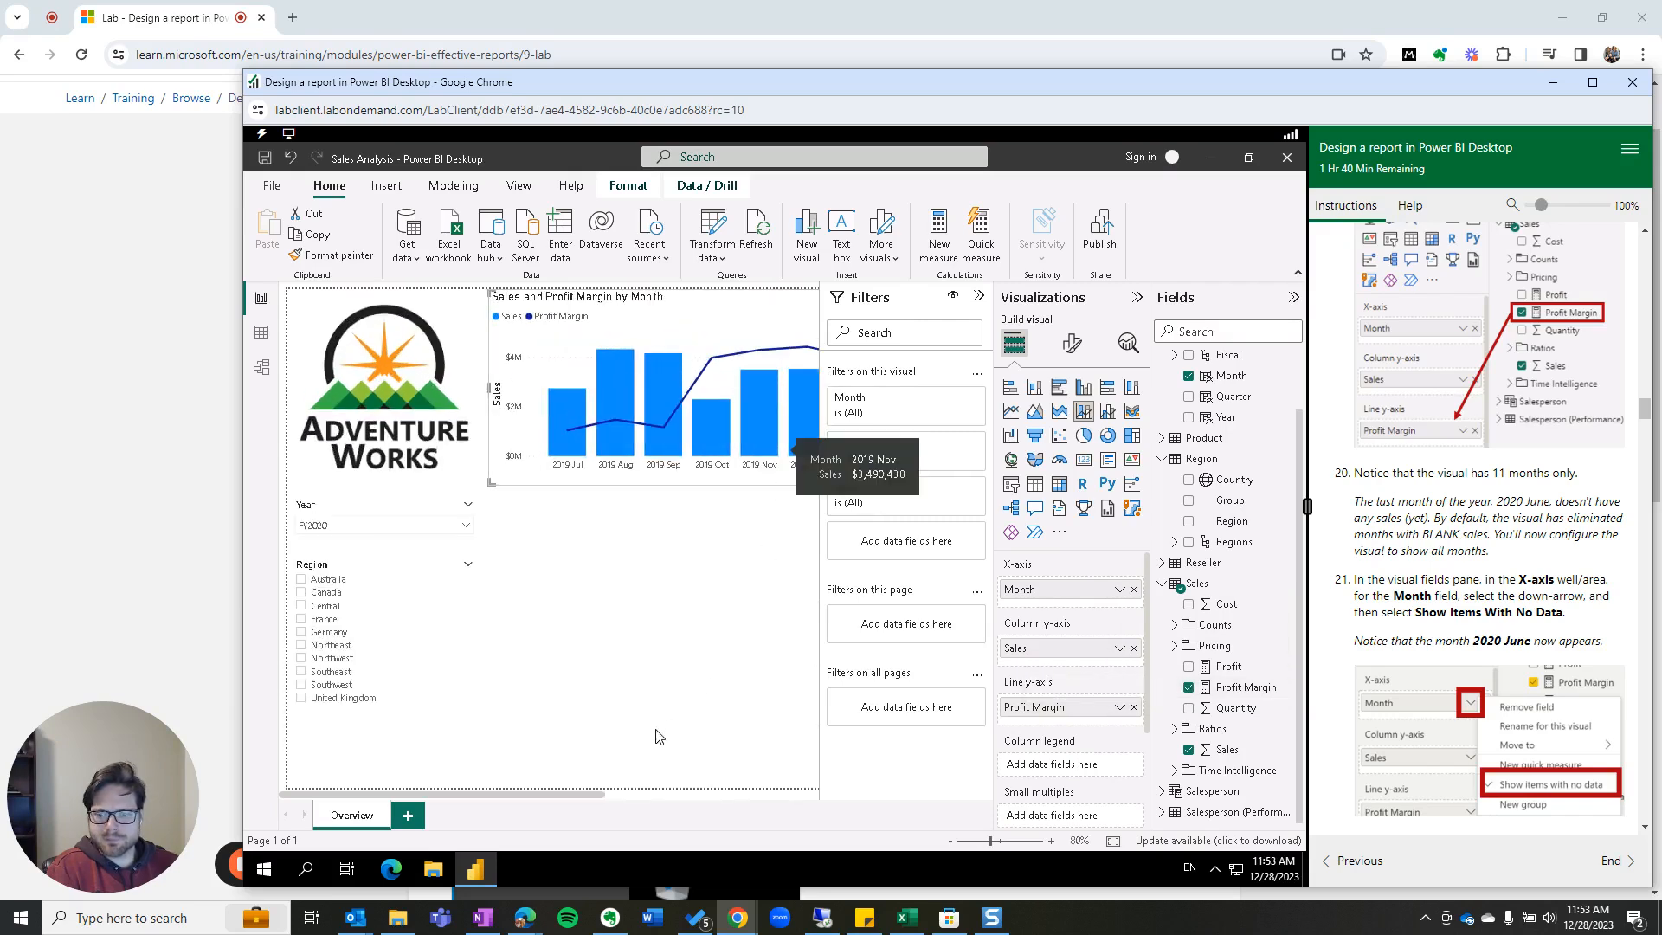
left_click_drag(600, 795, 791, 794)
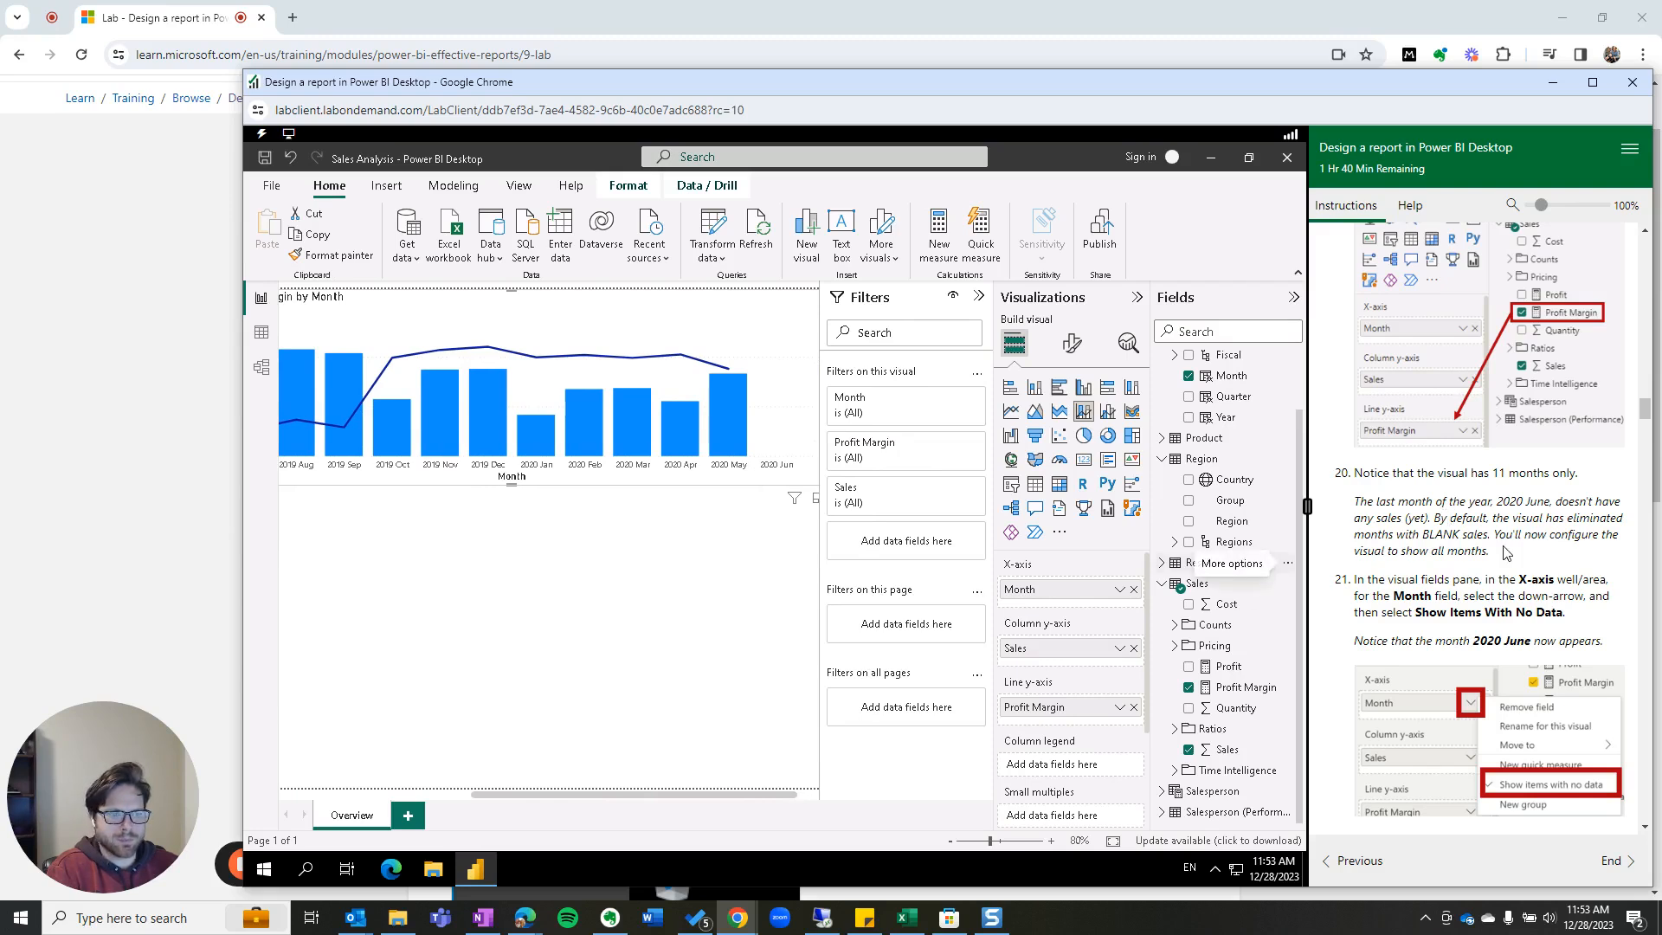
scroll(582, 405, "down", 2)
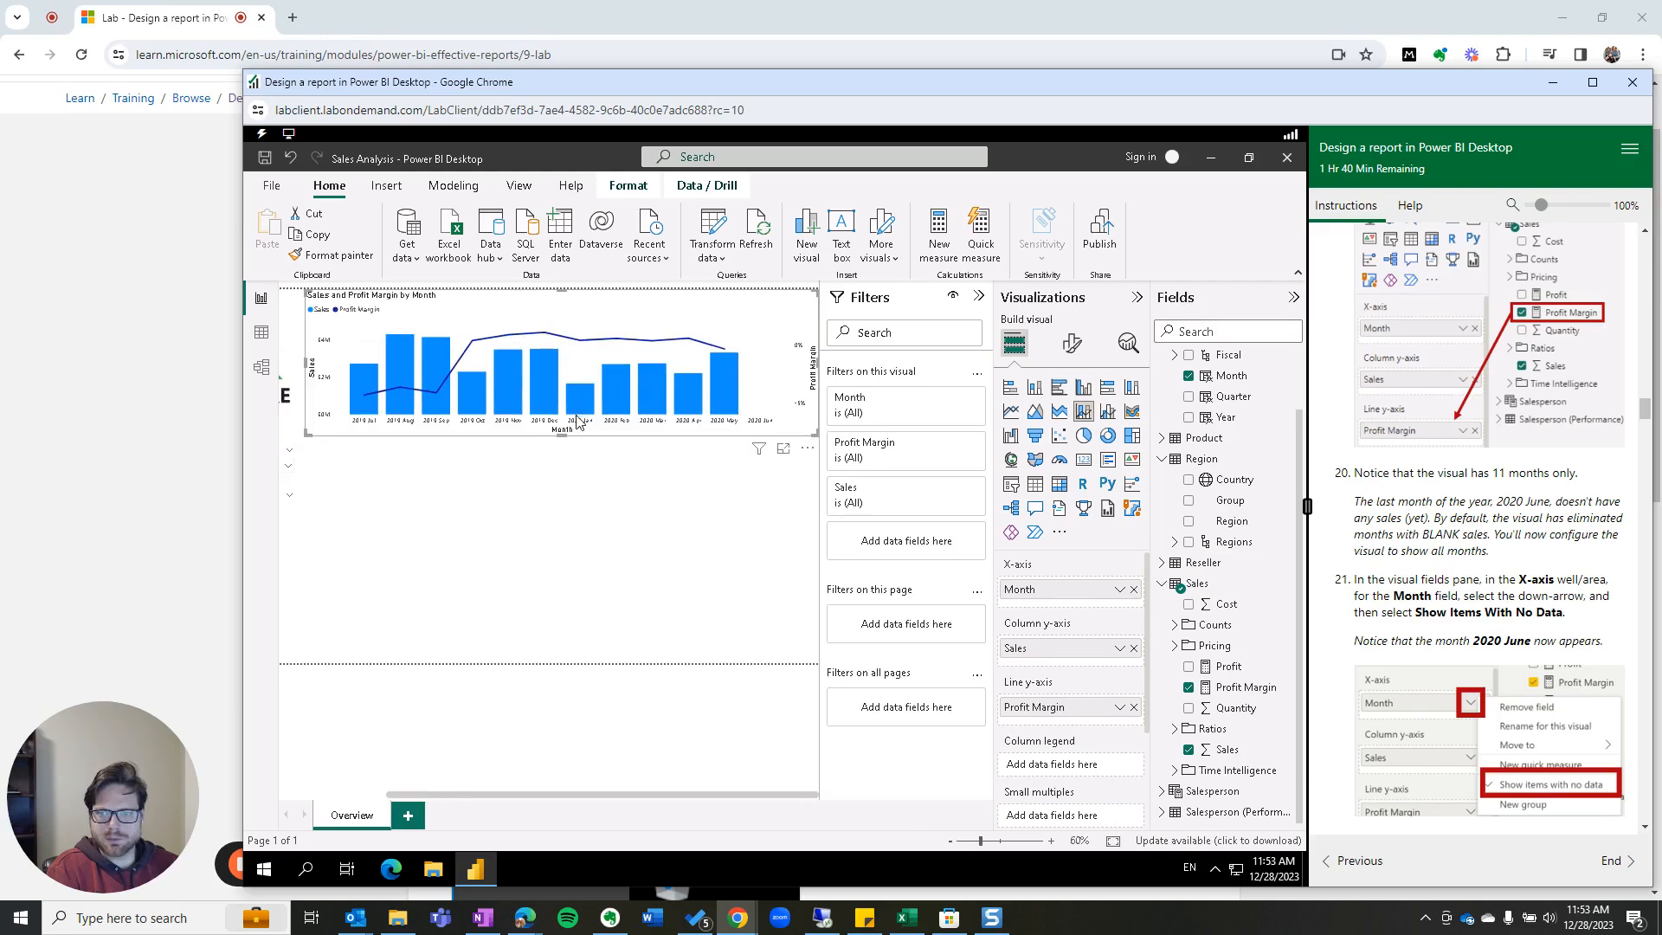
scroll(559, 454, "down", 2)
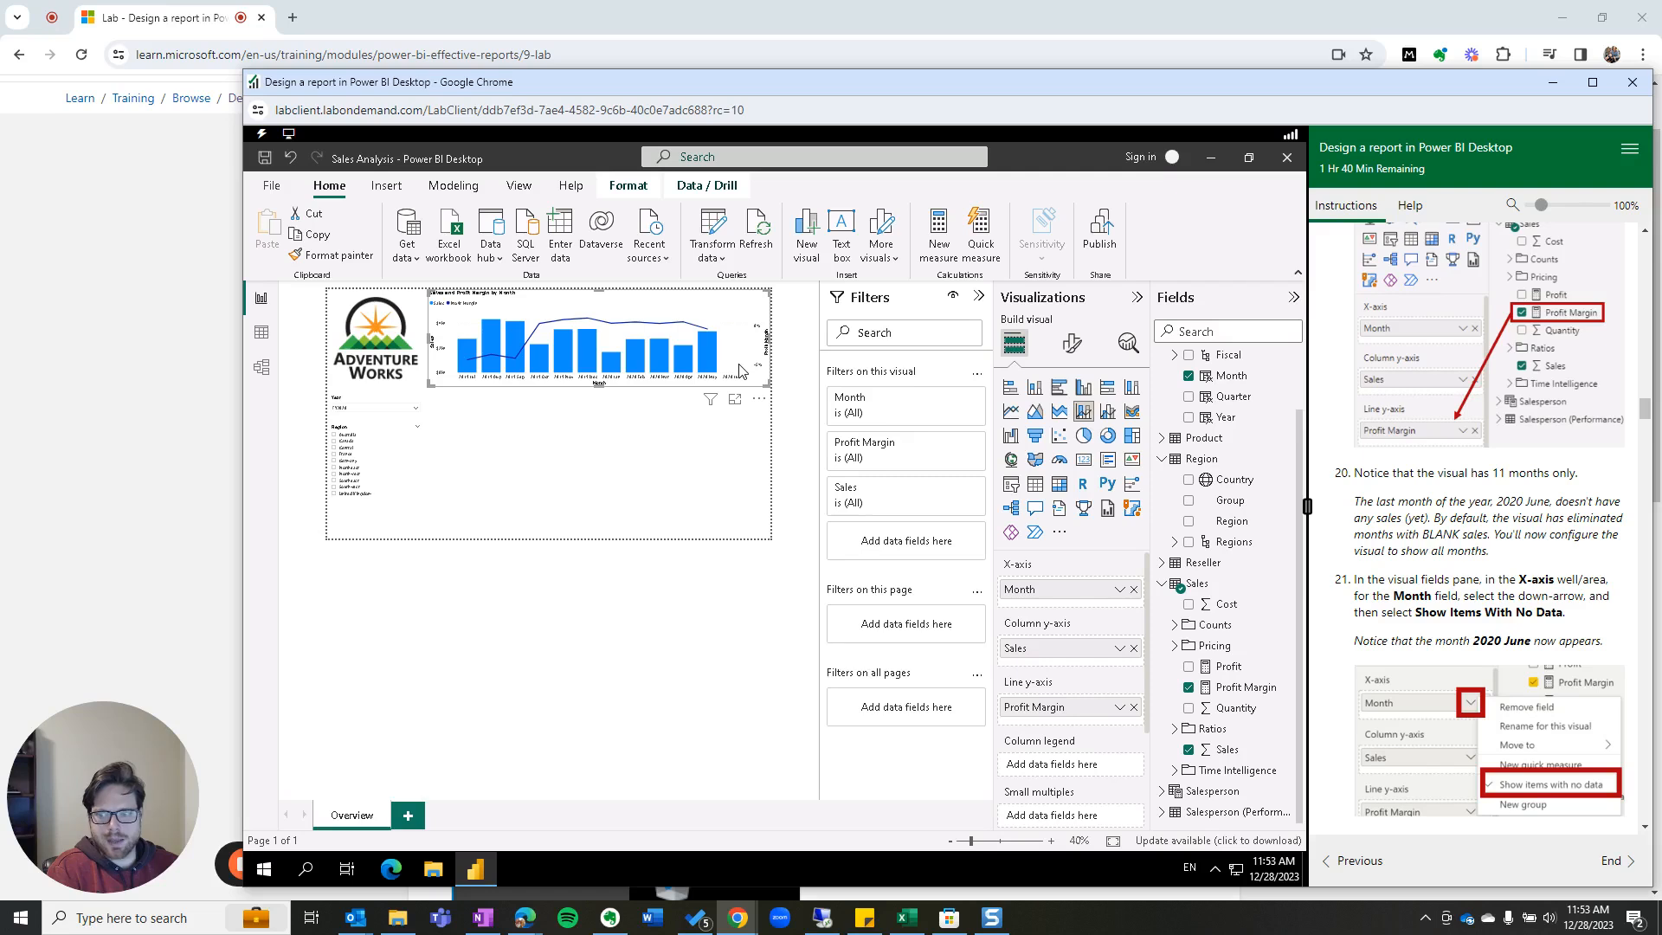
scroll(1444, 607, "down", 1)
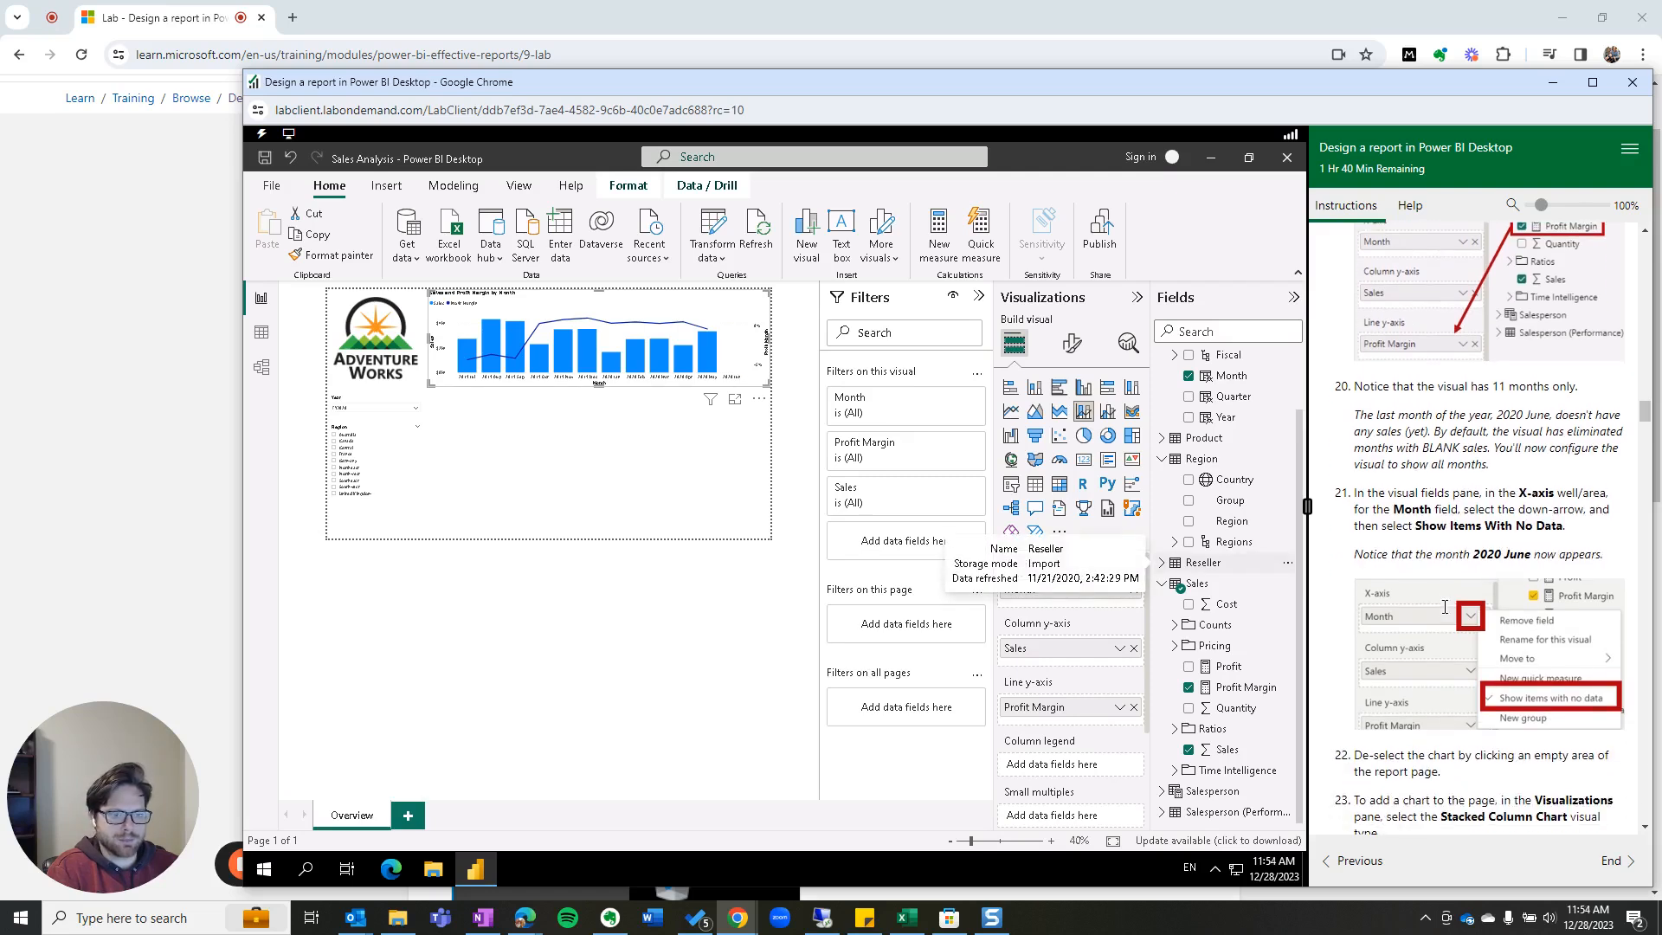
scroll(1444, 606, "down", 2)
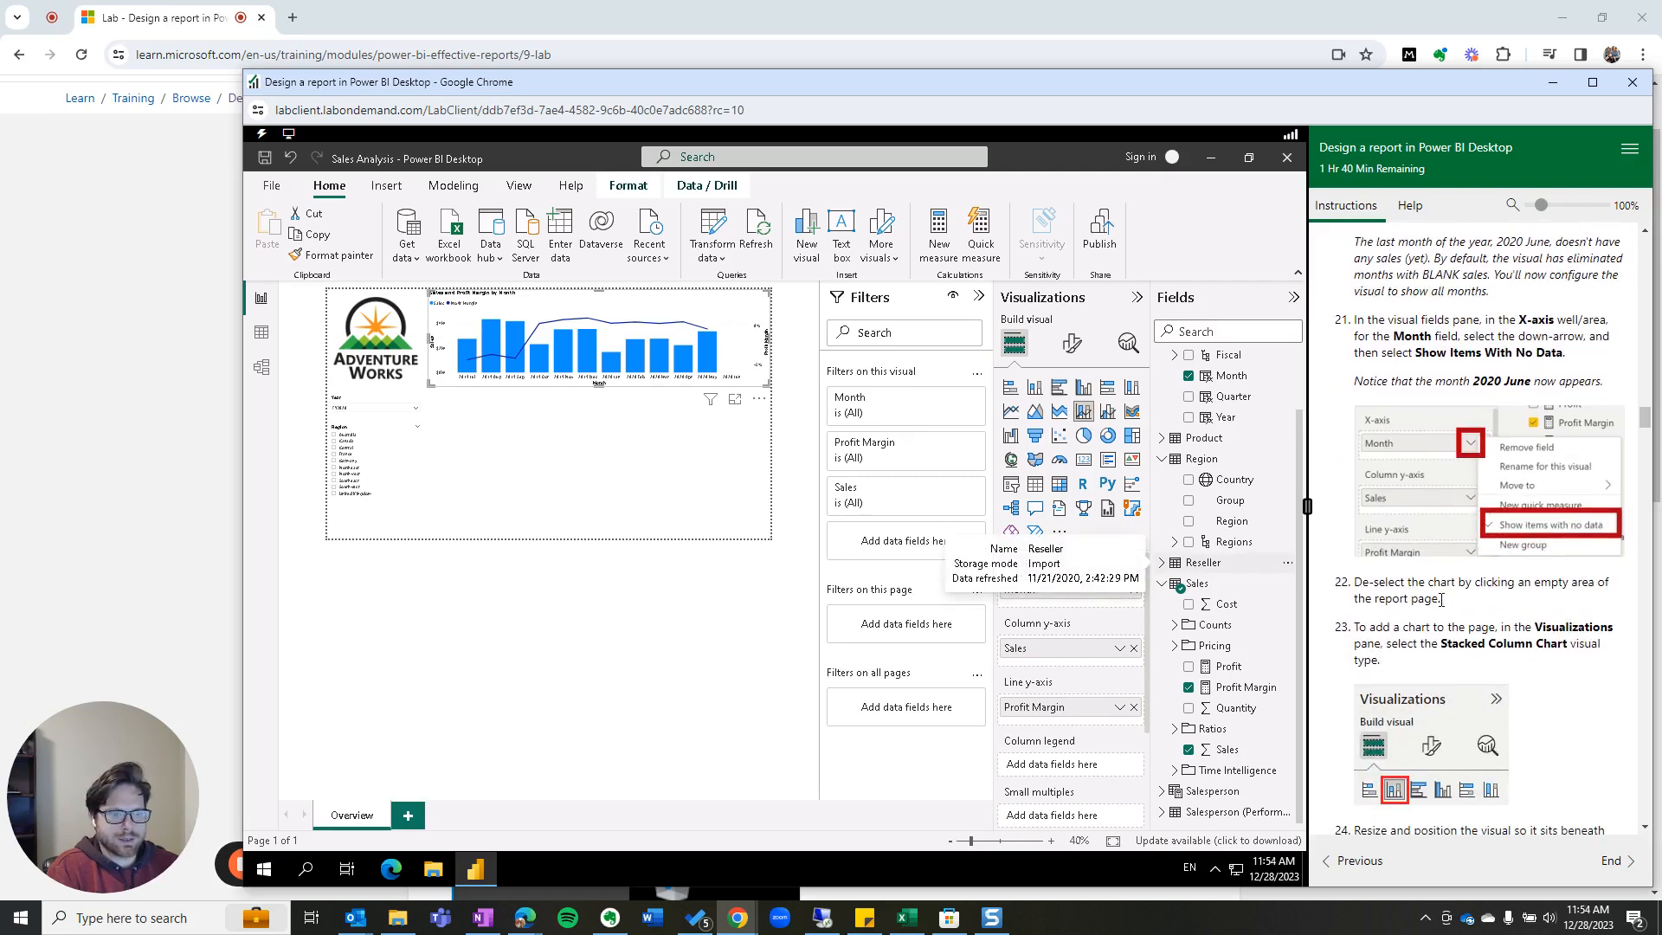
left_click(629, 438)
Step: Review the lab instructions for the finished page 1 layout, the items with no data setting and the upcoming charts
scroll(1438, 647, "up", 15)
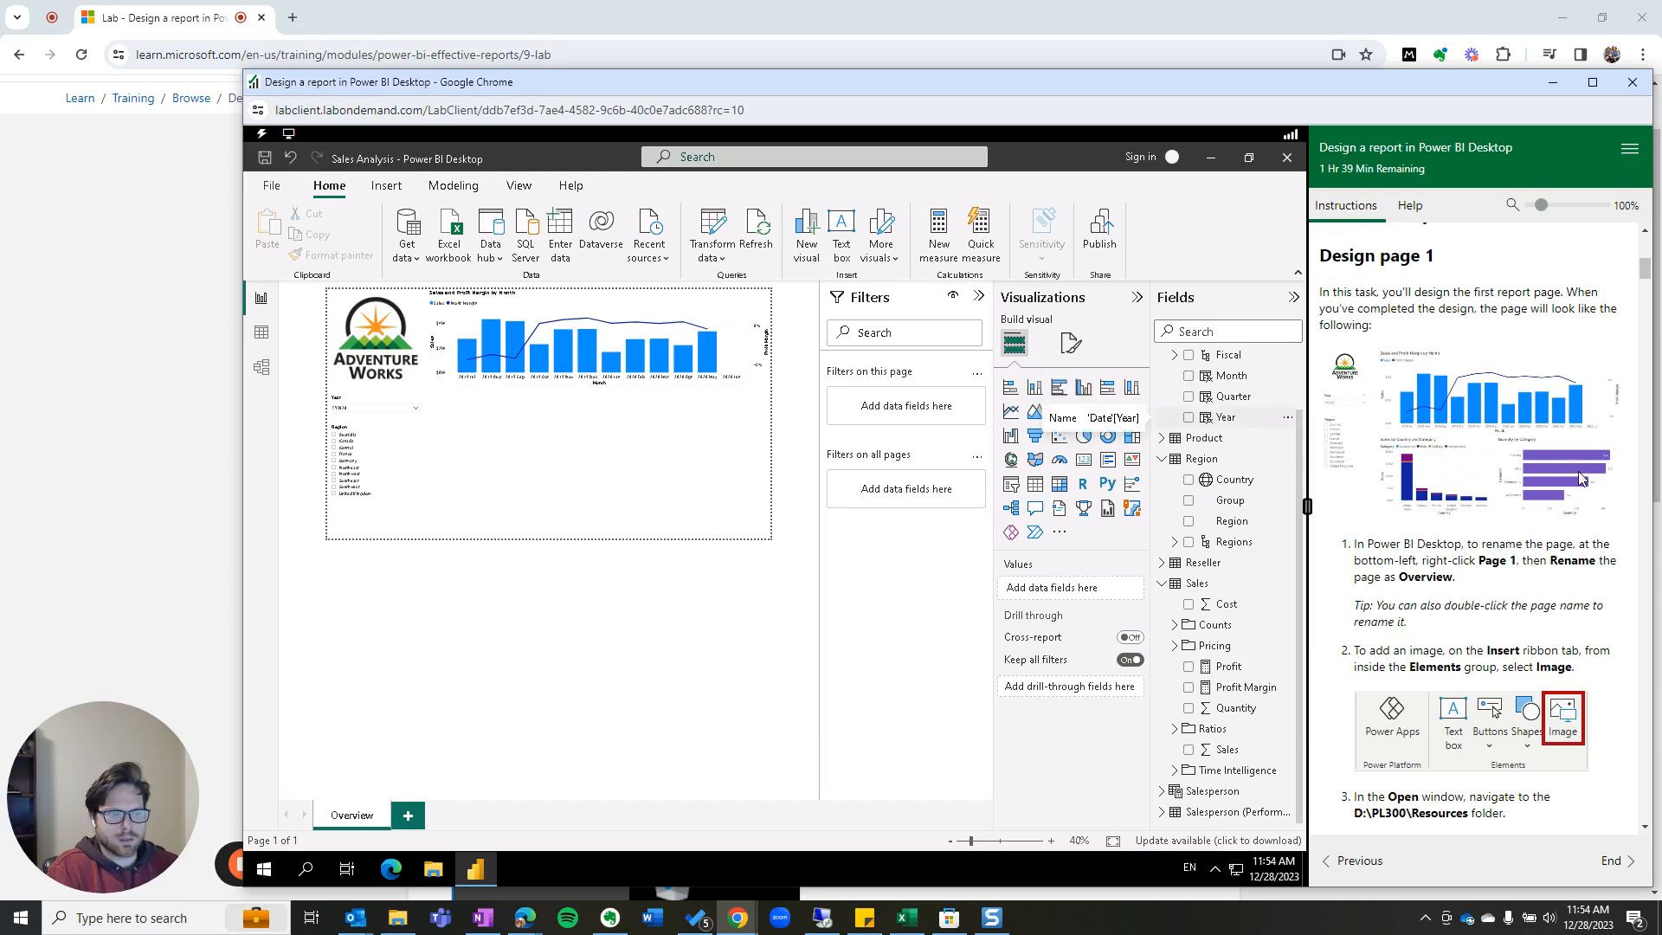
scroll(1563, 477, "down", 20)
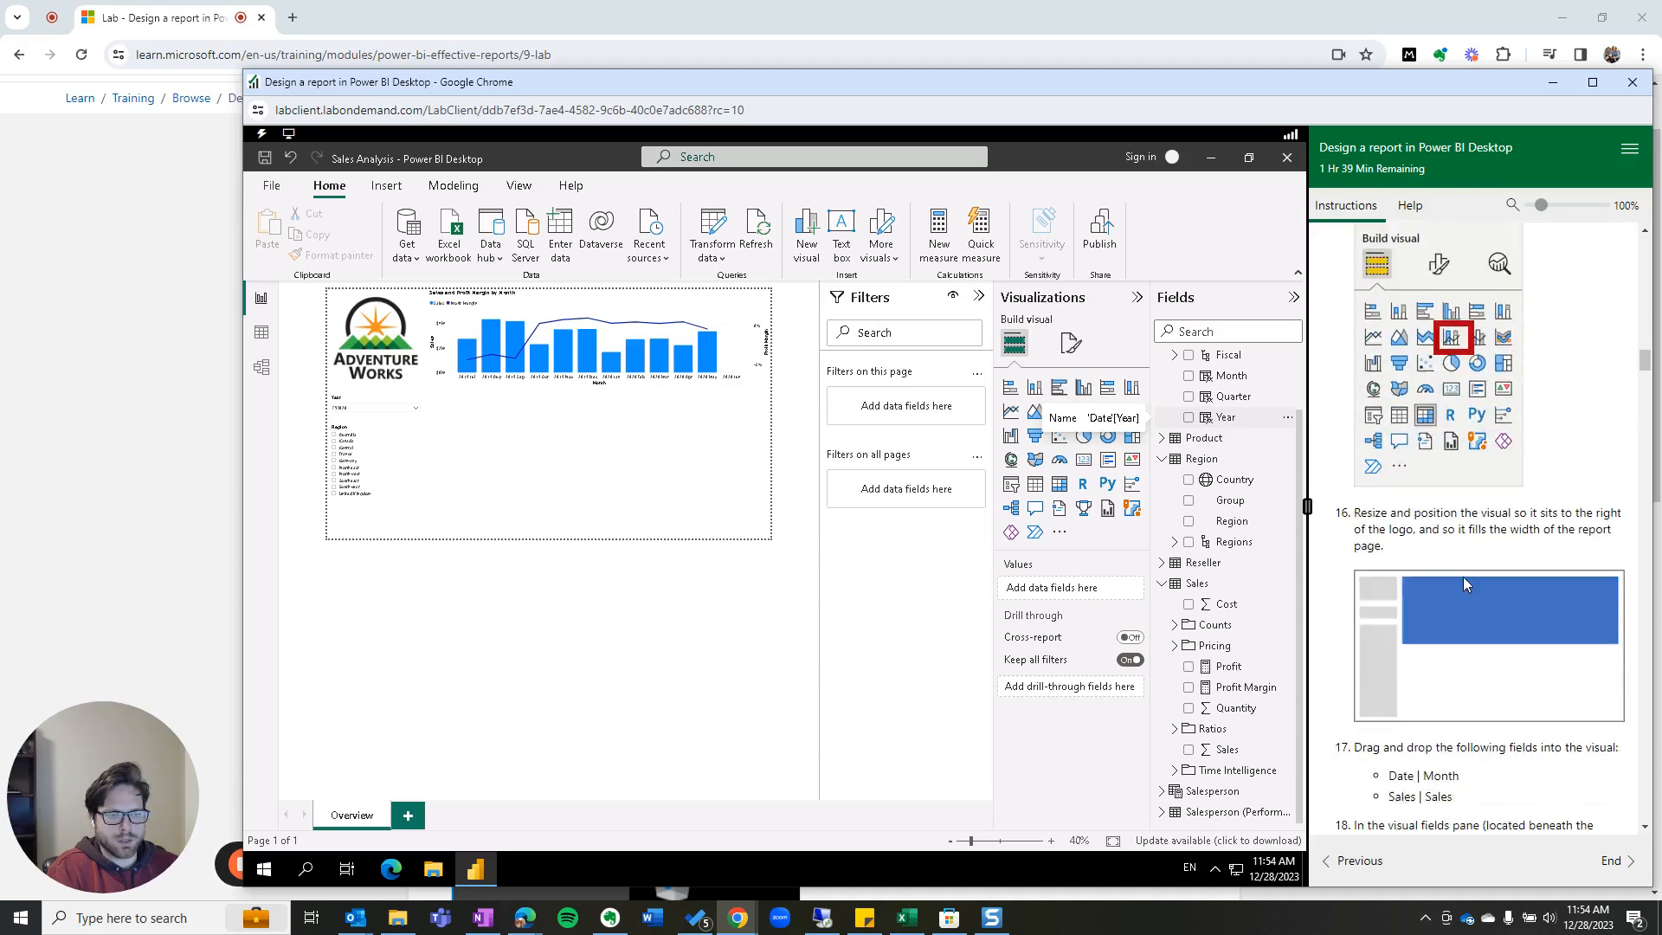
scroll(1469, 584, "down", 2)
scroll(1471, 583, "up", 8)
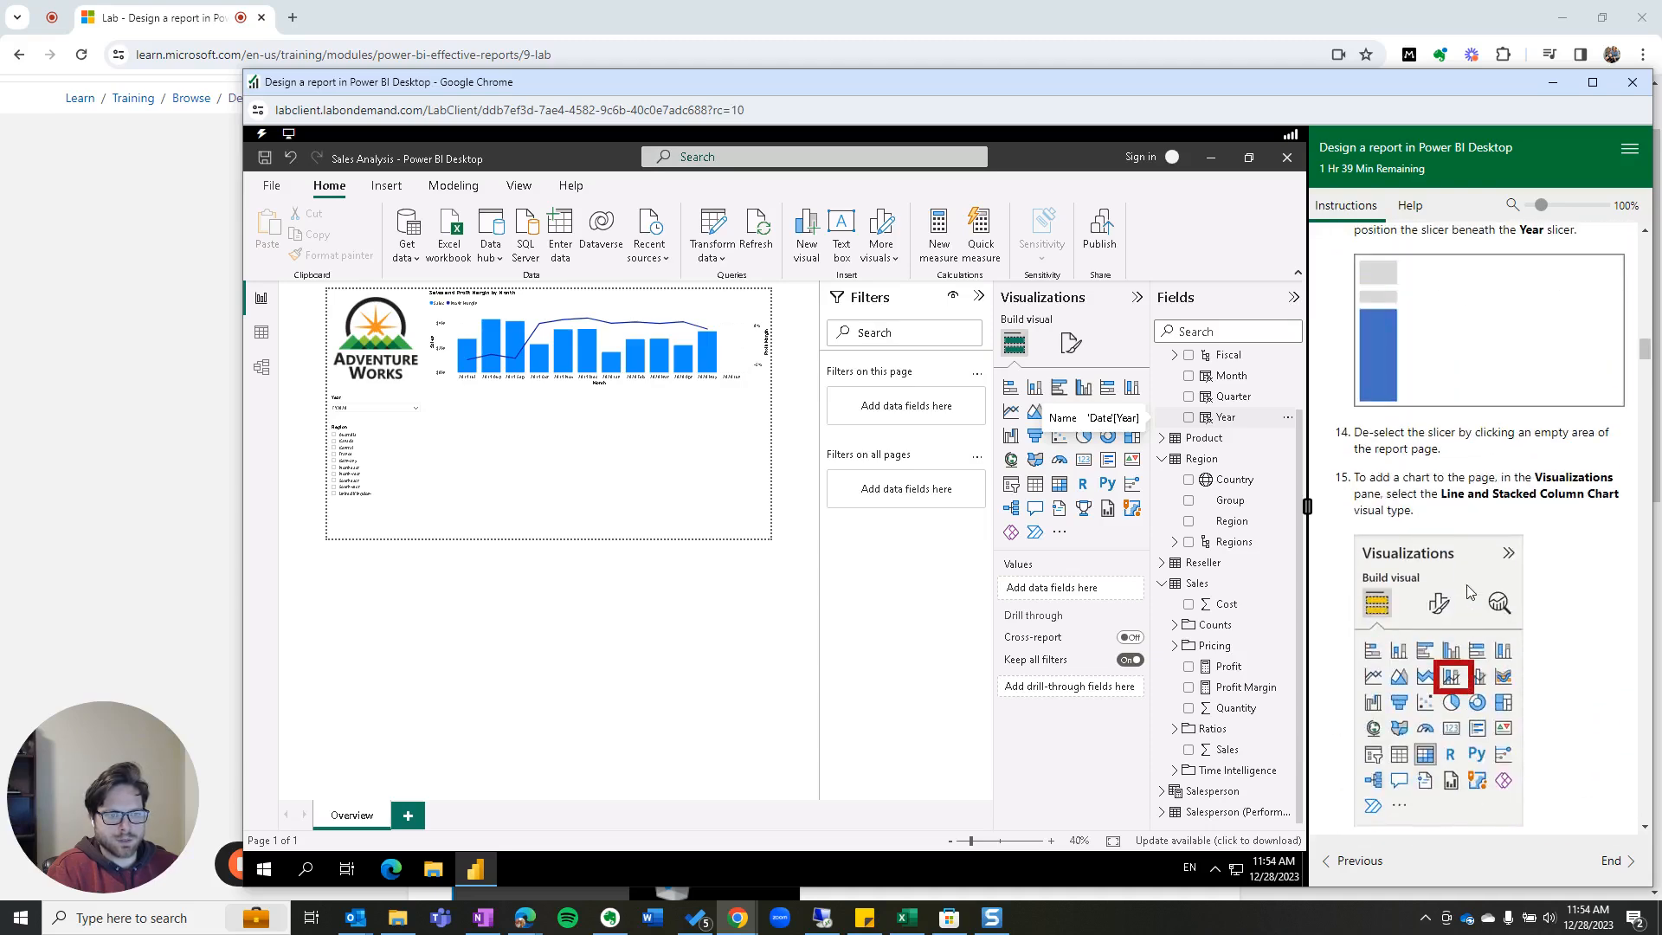
scroll(1569, 604, "down", 10)
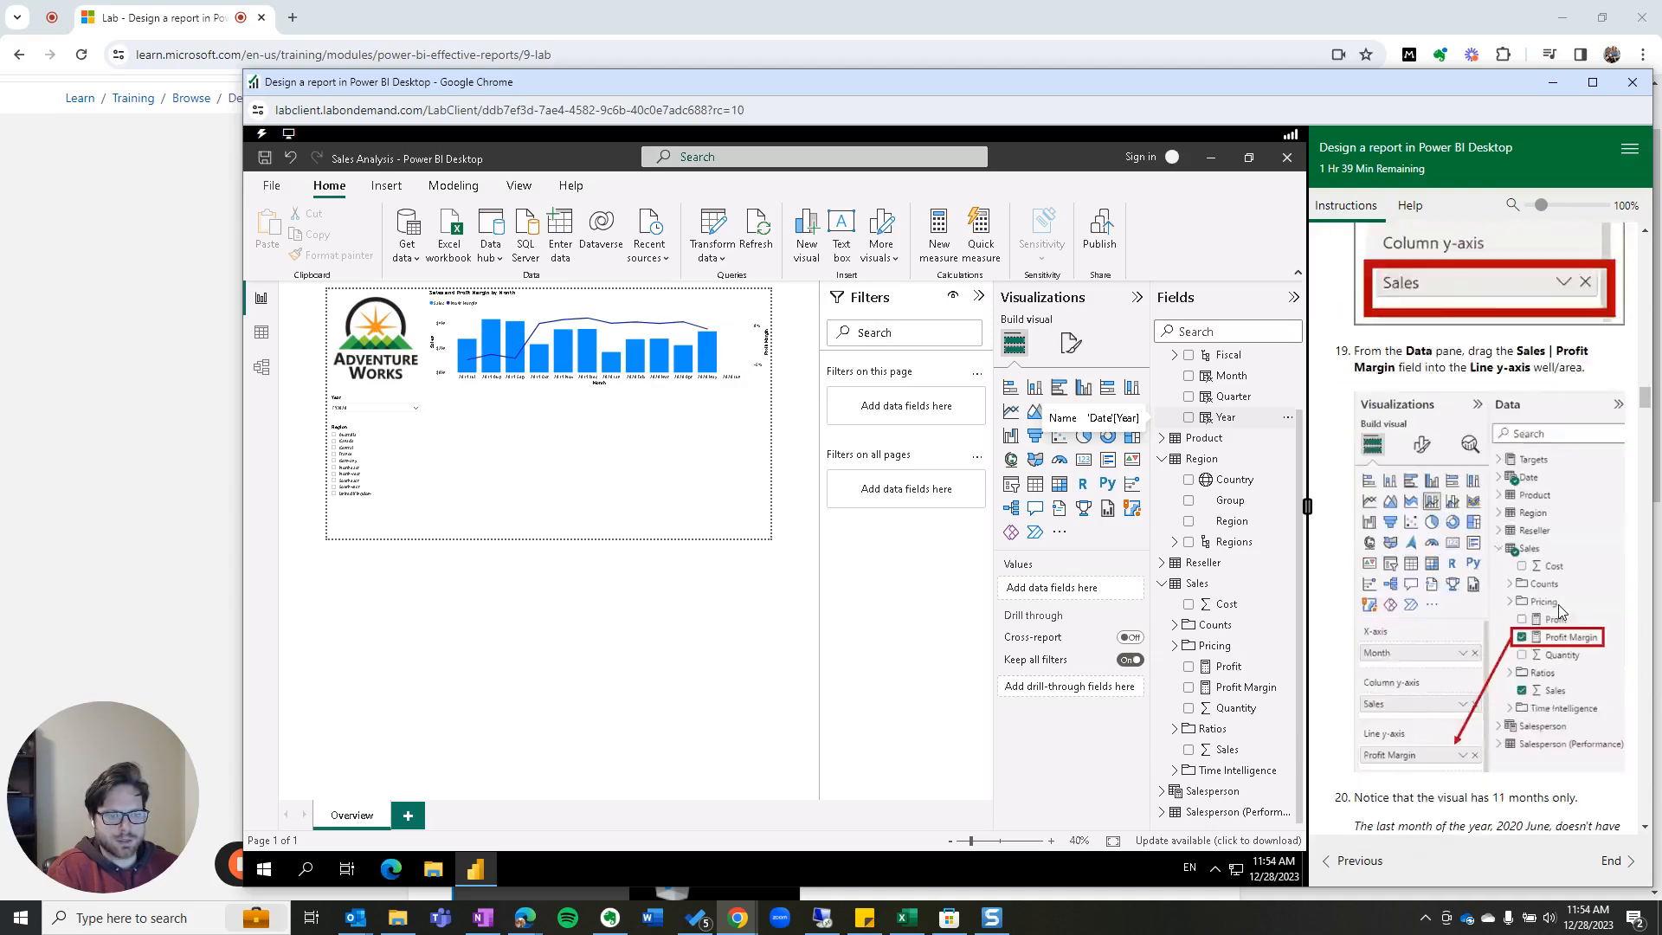
scroll(1560, 611, "down", 12)
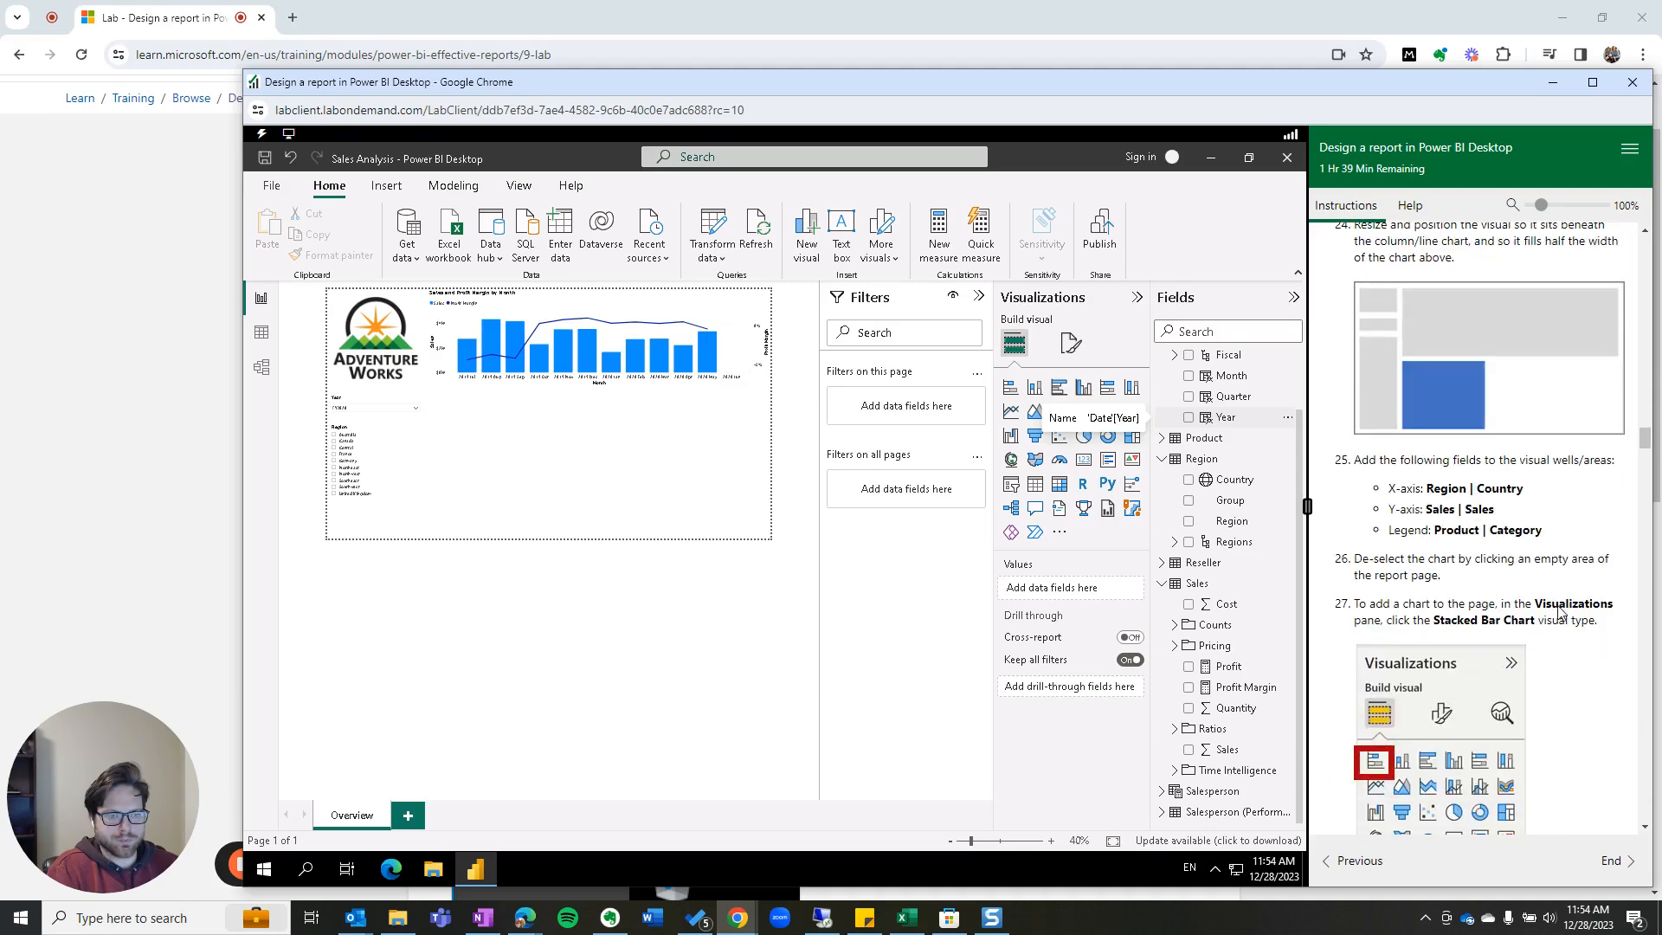
scroll(1559, 611, "up", 10)
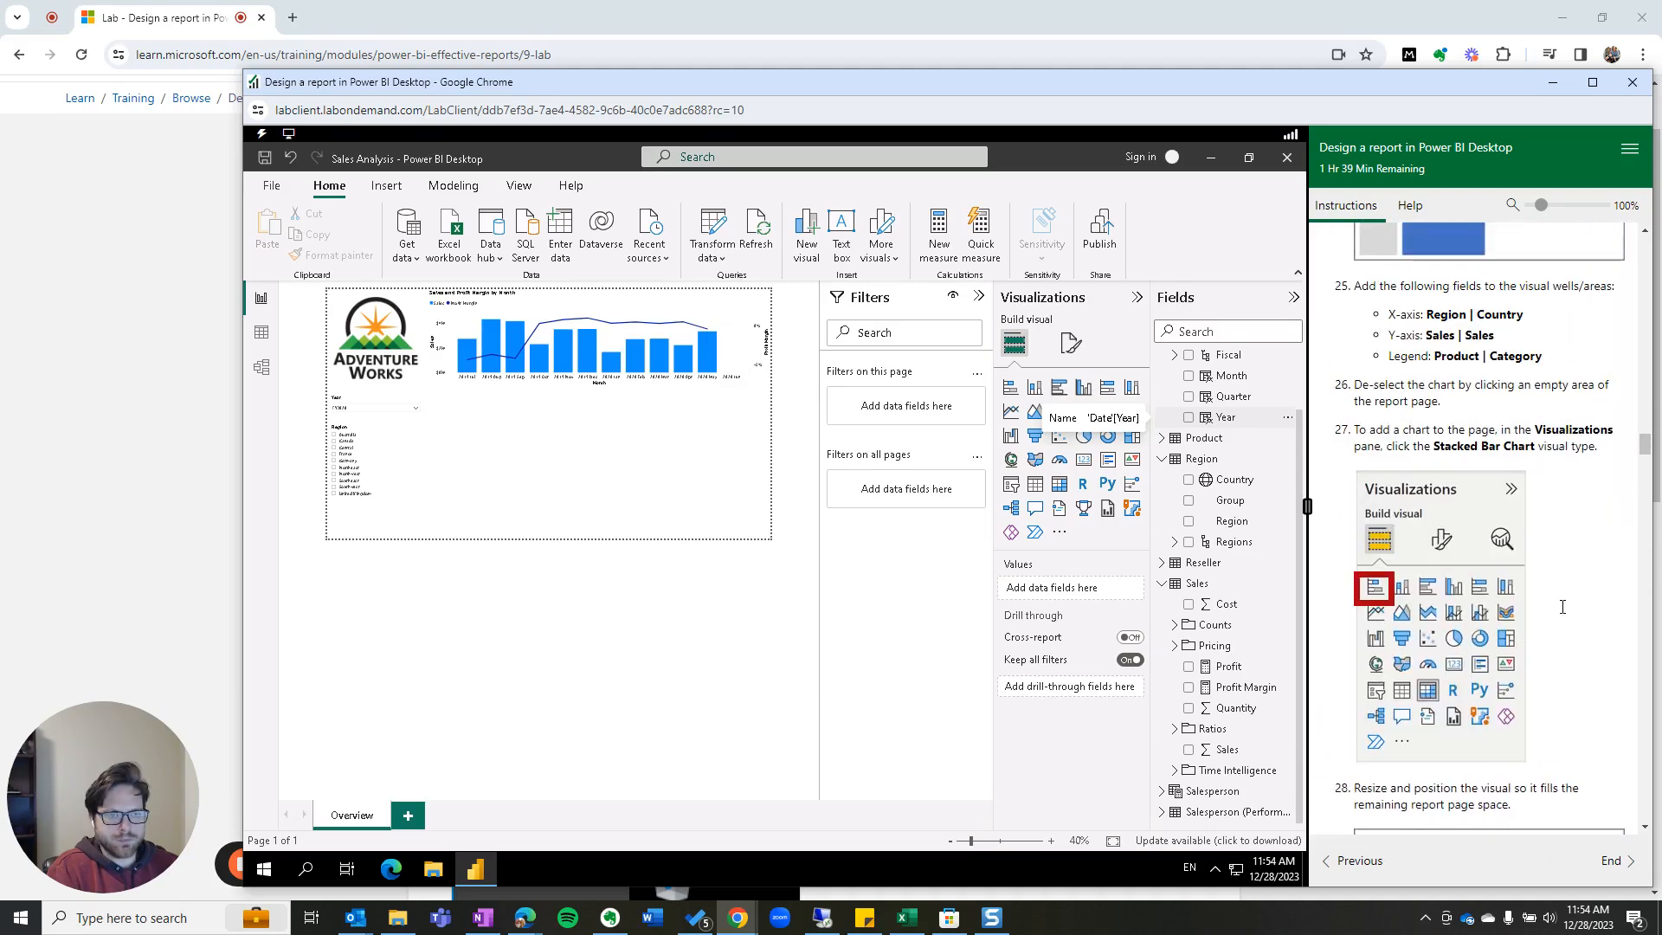
scroll(1470, 505, "up", 8)
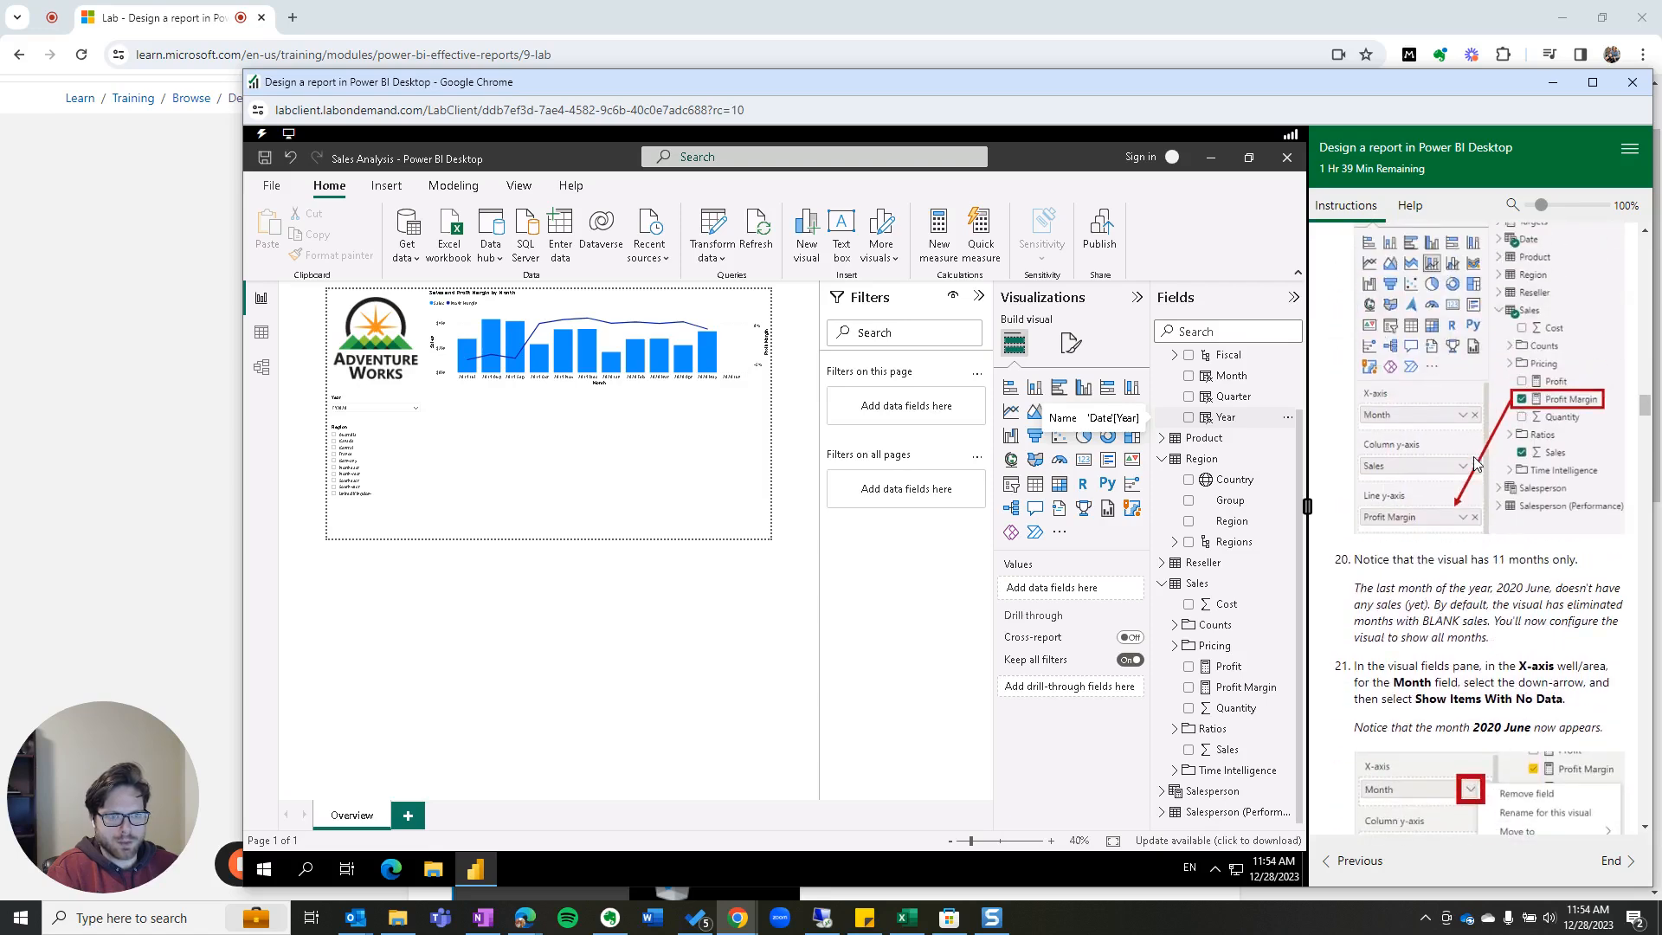
scroll(1464, 587, "down", 2)
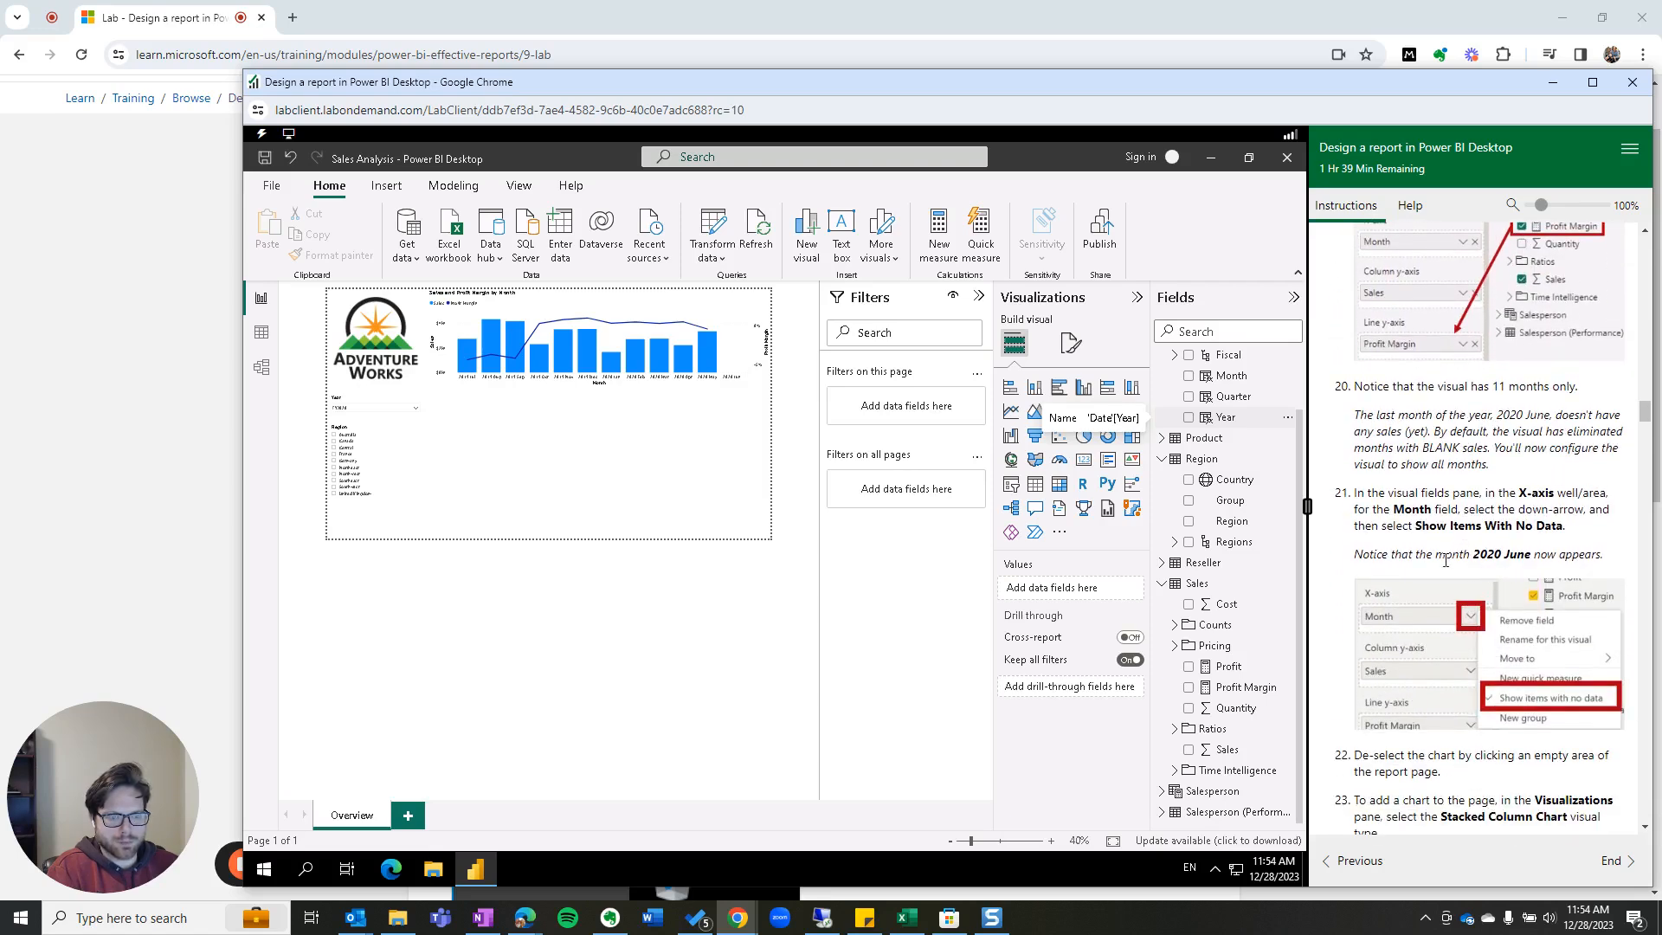
left_click_drag(1470, 554, 1540, 555)
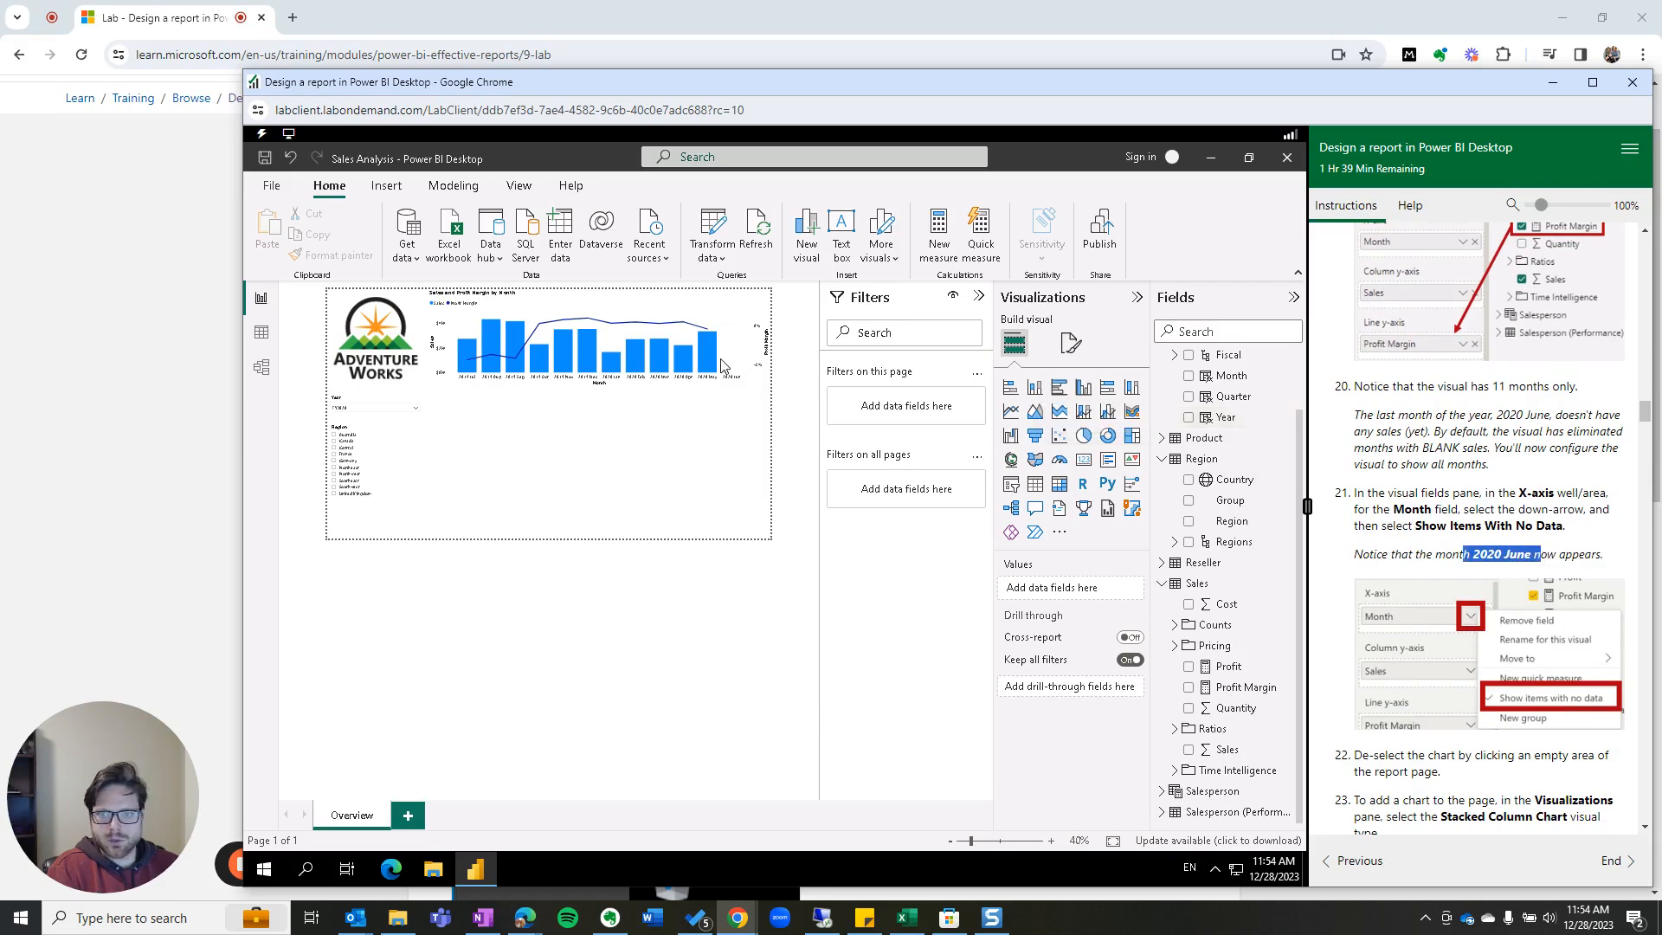
scroll(1489, 569, "down", 1)
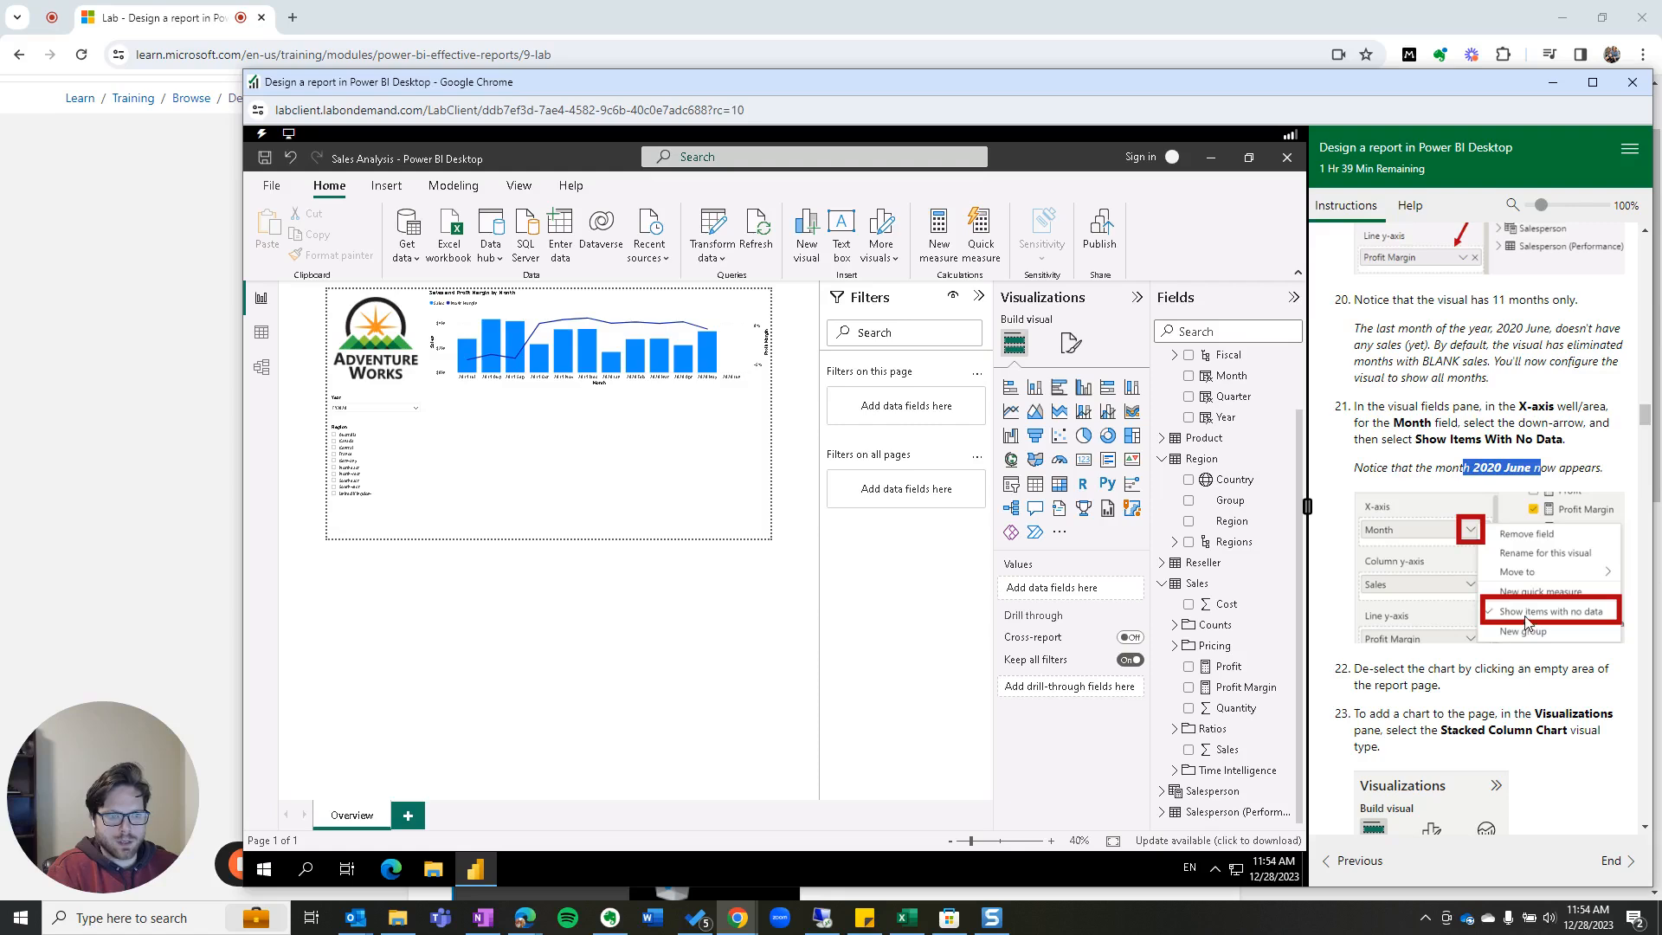
Step: Add a stacked column chart beneath the line and stacked column chart and resize it to about half that chart's width
scroll(1375, 586, "down", 1)
left_click(630, 623)
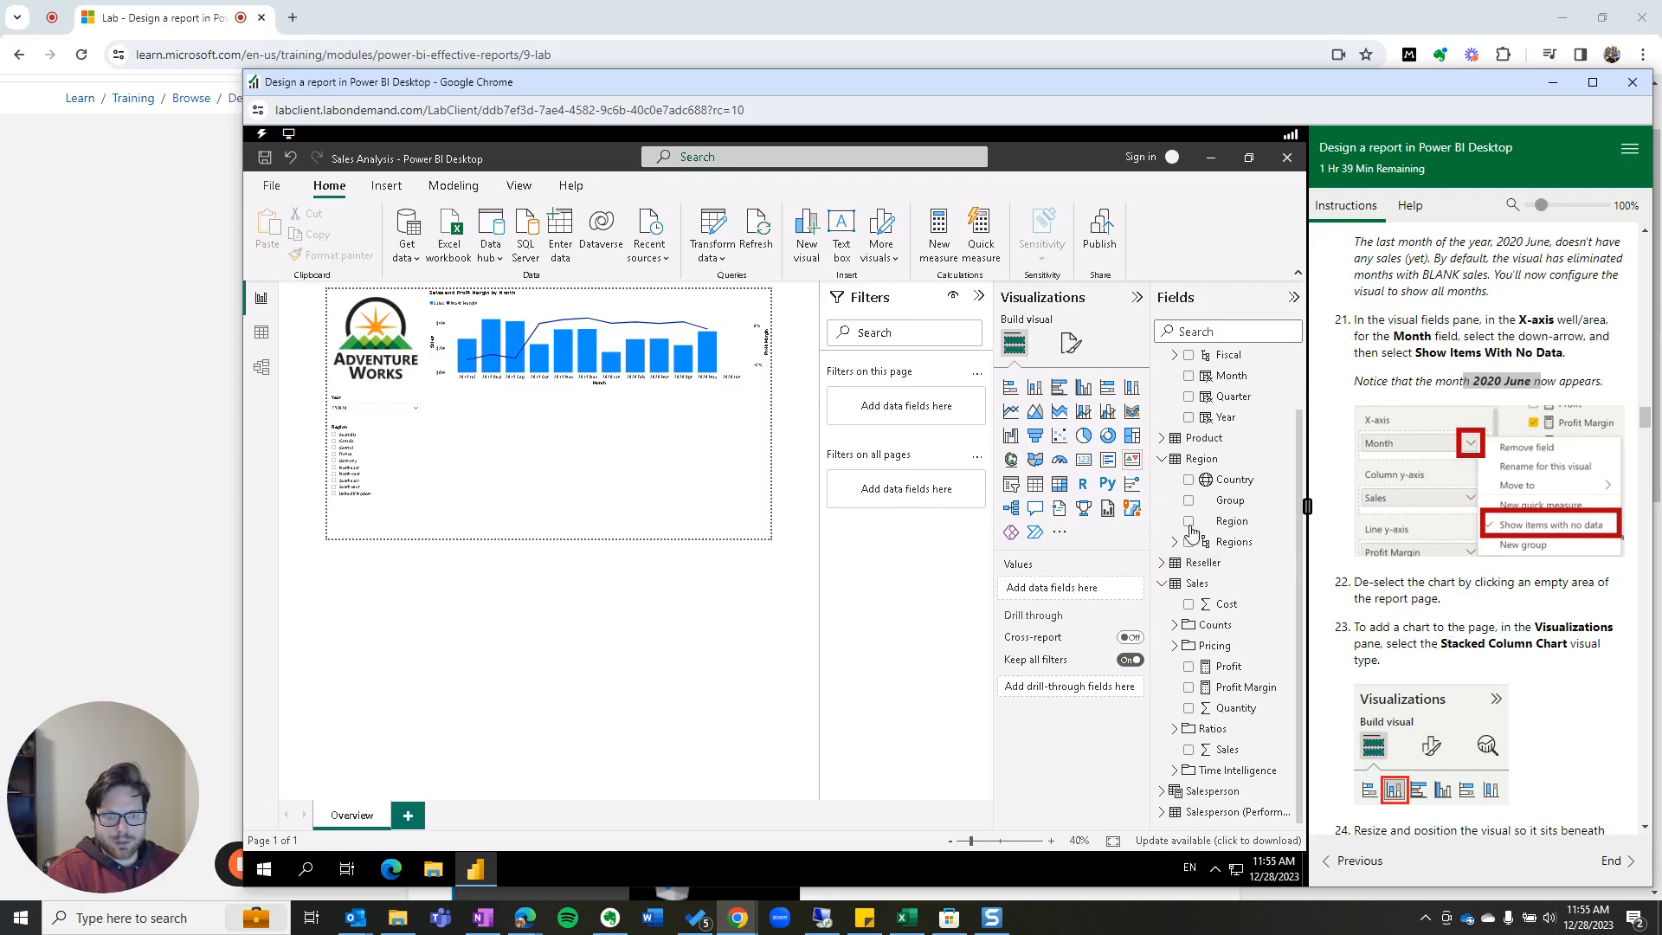
left_click(1033, 389)
scroll(1598, 695, "down", 2)
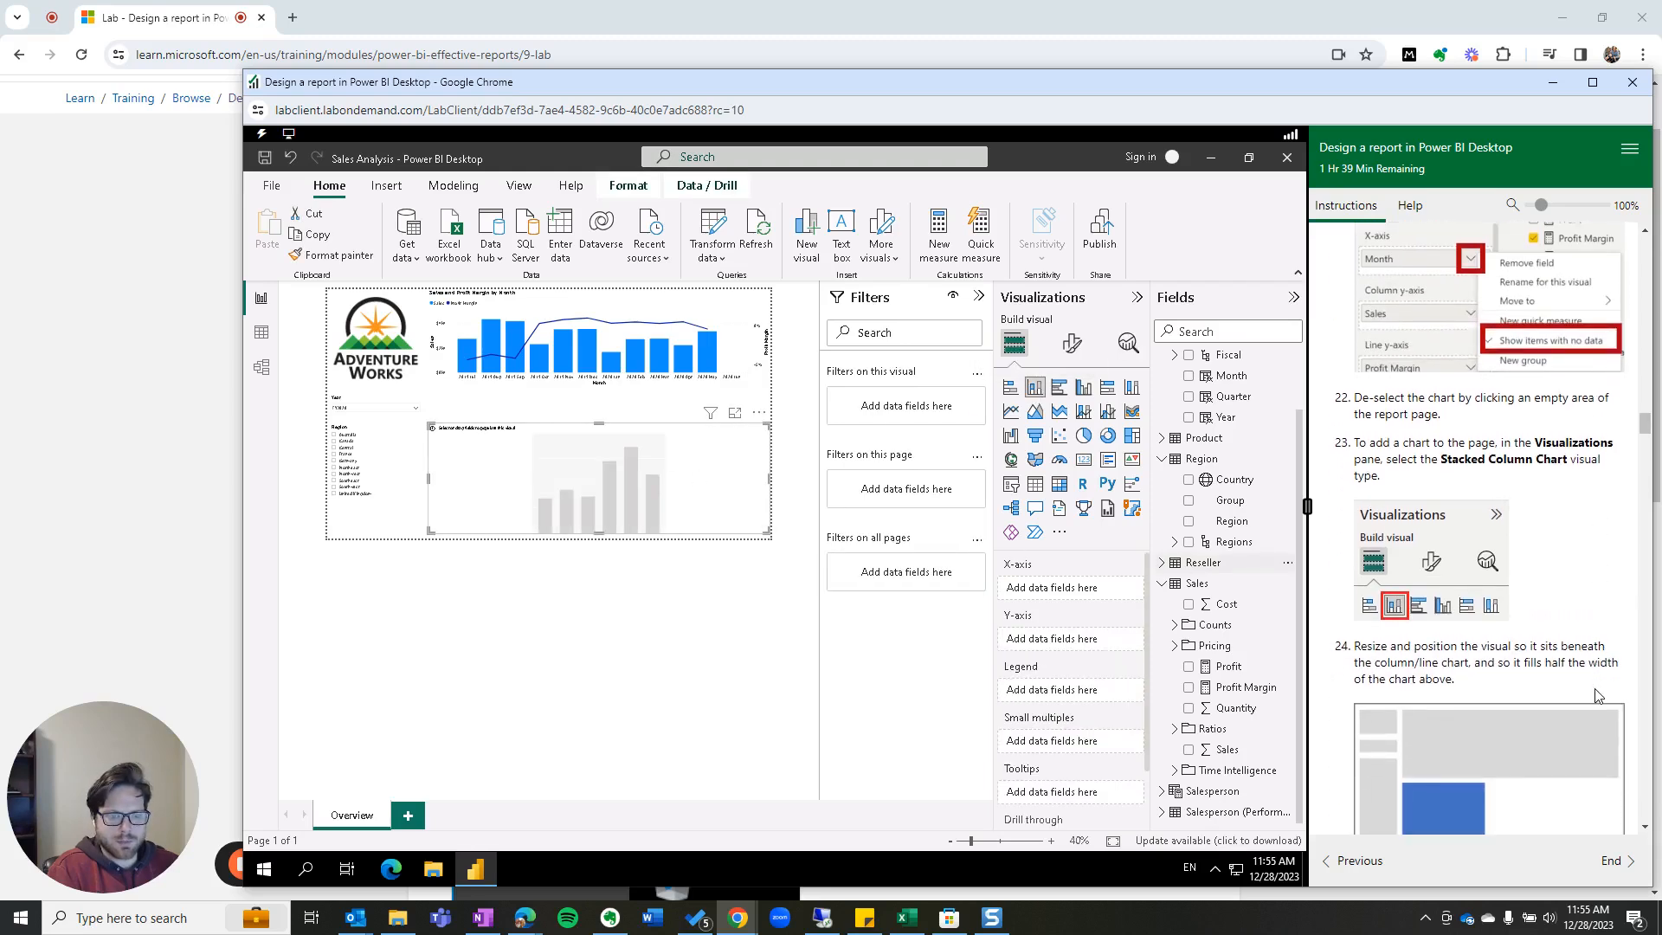
scroll(1598, 695, "down", 2)
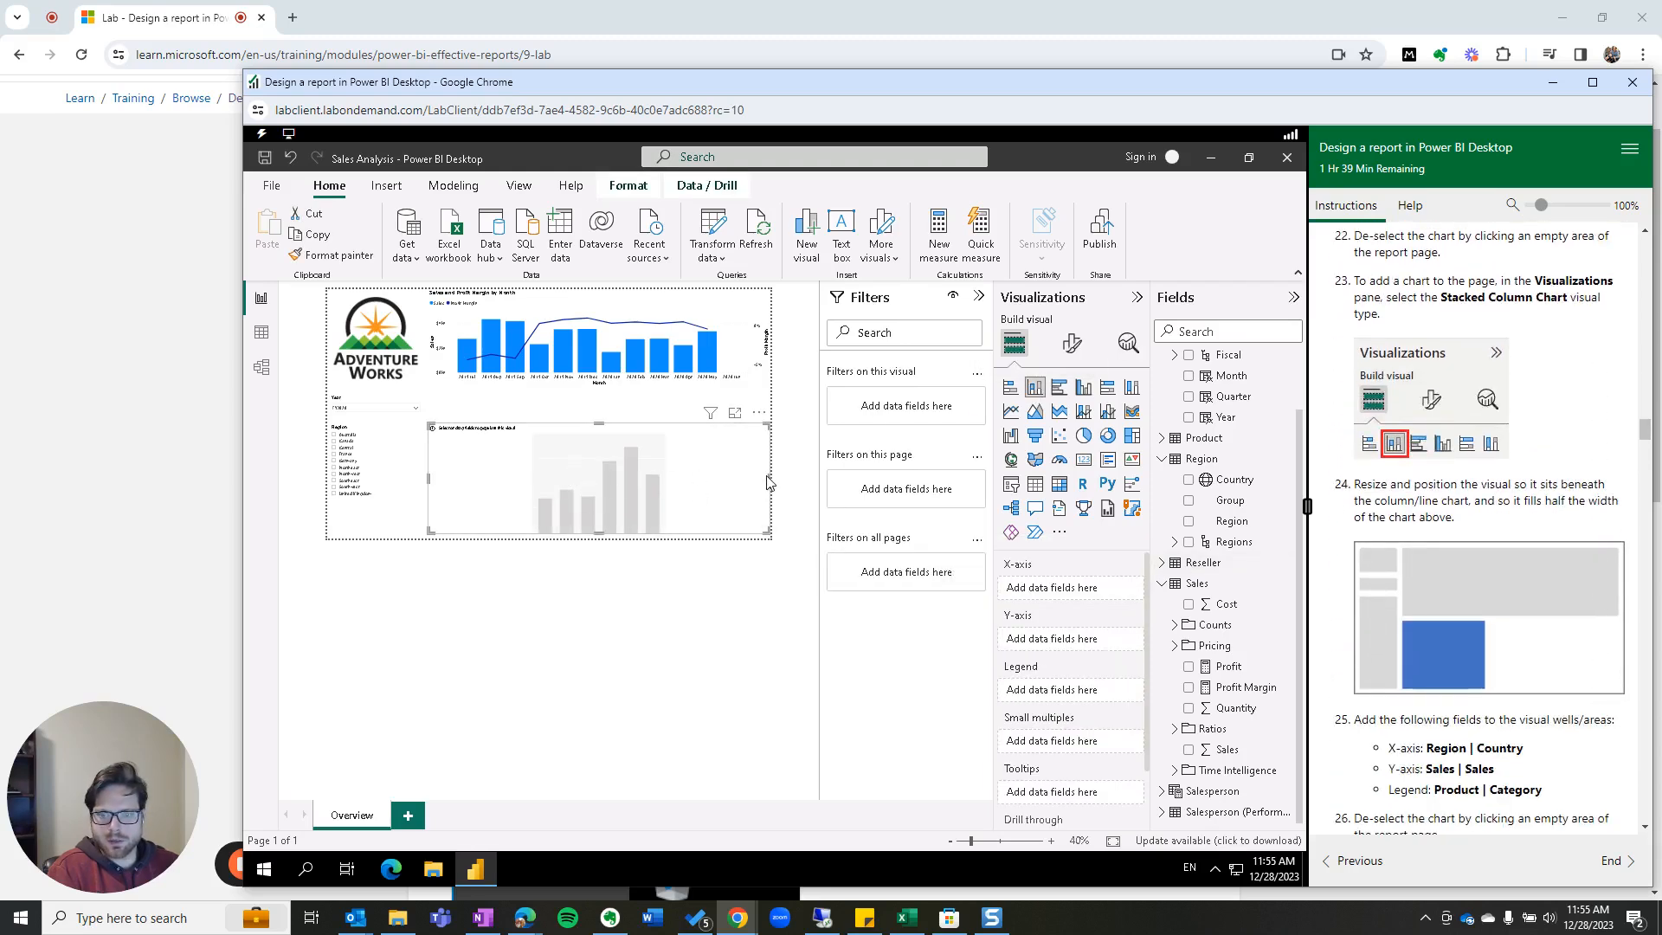
left_click_drag(768, 476, 507, 455)
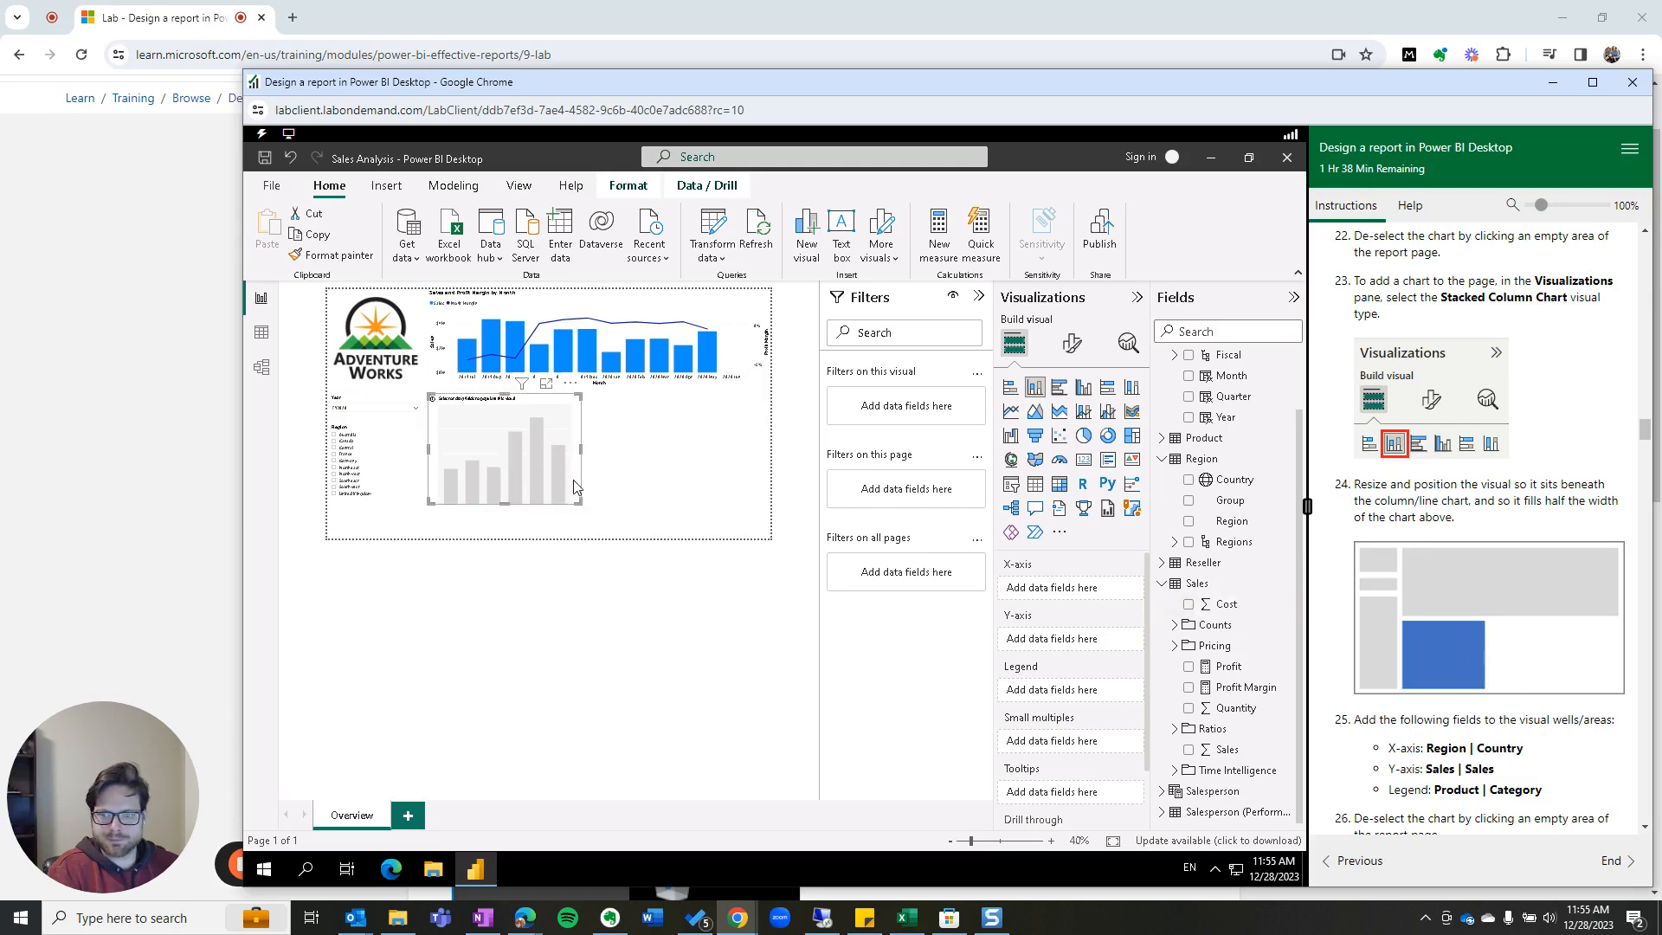
Step: Assign the Country field of the Region table to the stacked column chart's X-axis
scroll(1462, 655, "down", 1)
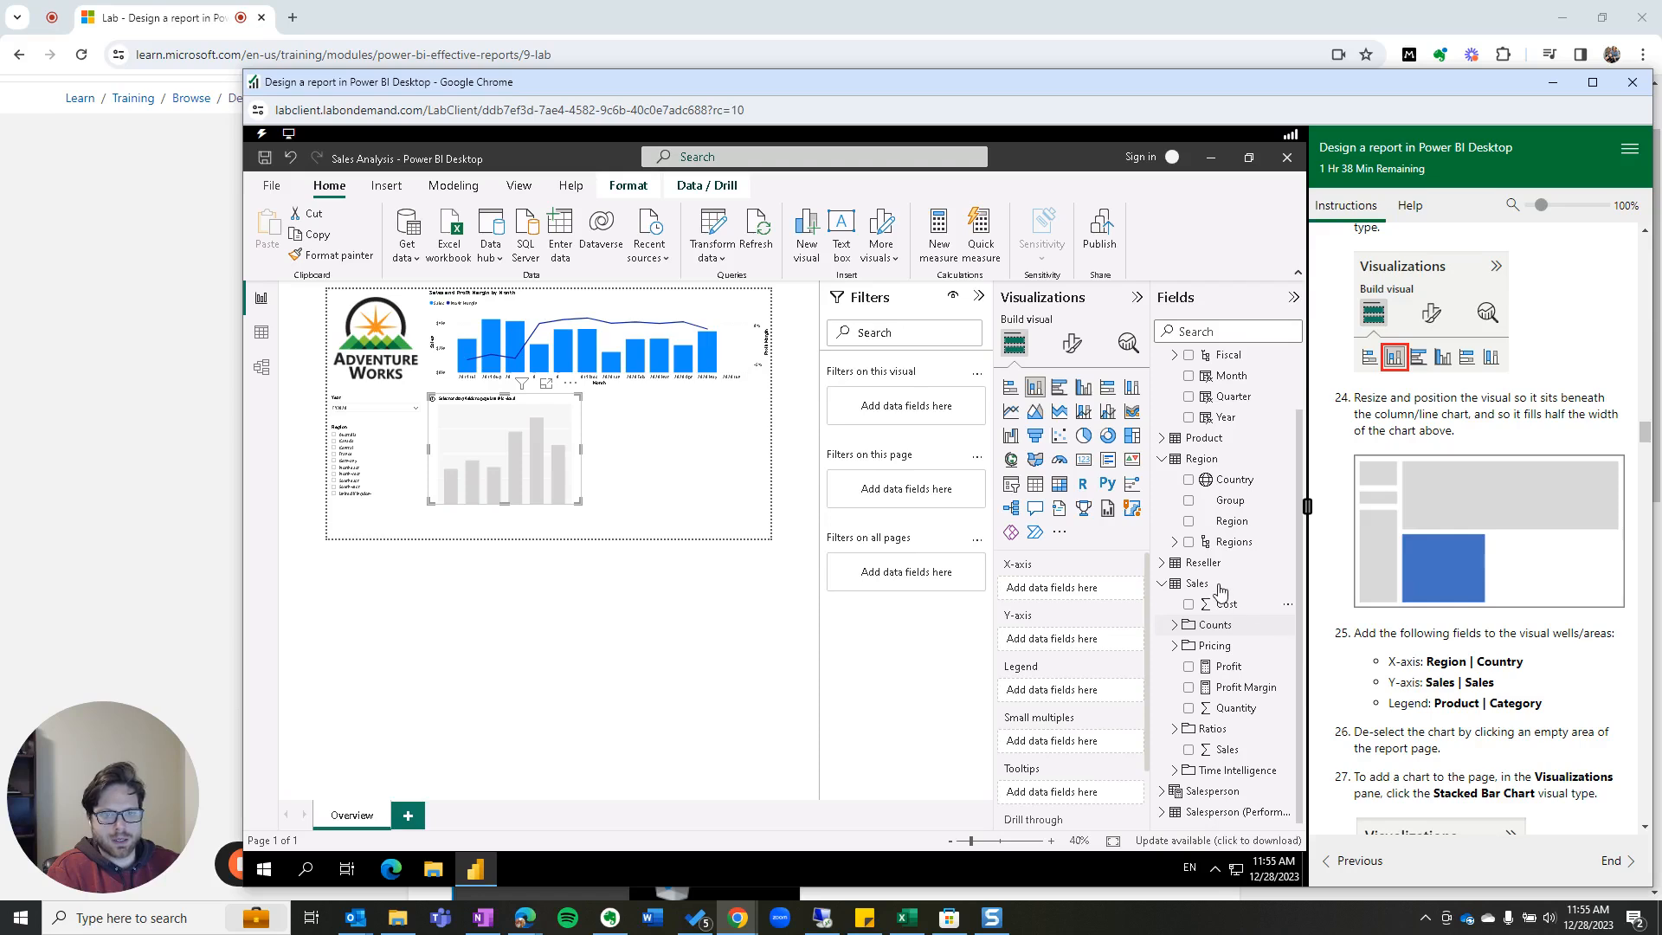
left_click(1188, 481)
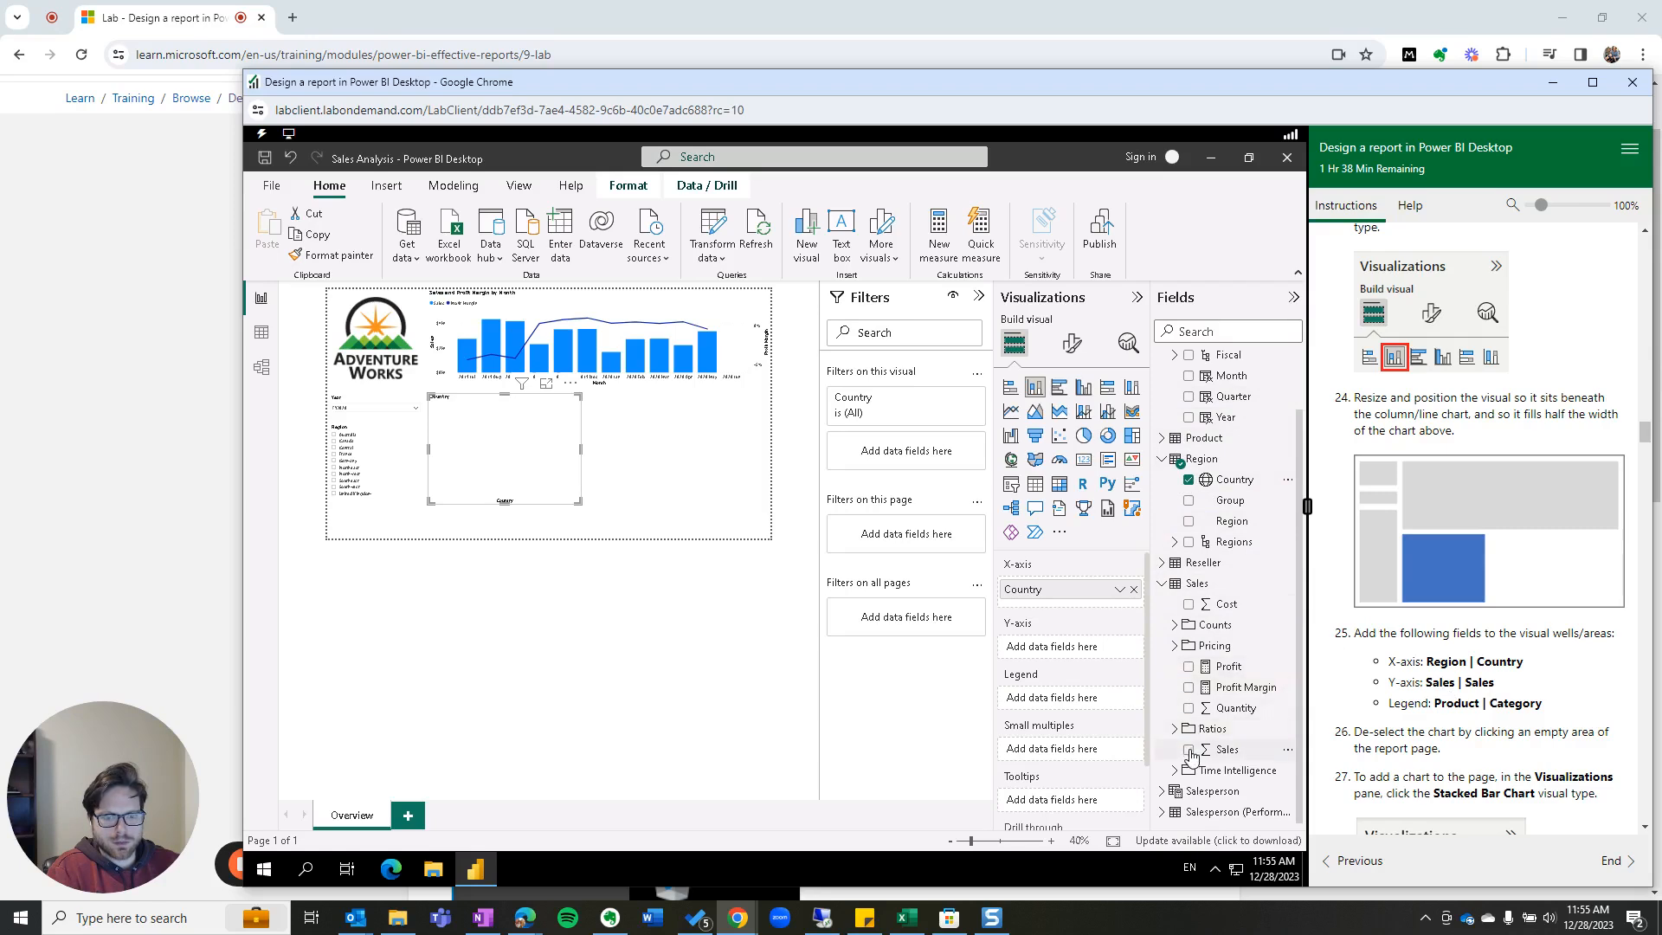
Step: Assign the Sales table's Sales field to the stacked column chart's Y-axis and the Product table's Category field to its Legend
left_click_drag(1191, 755, 1077, 656)
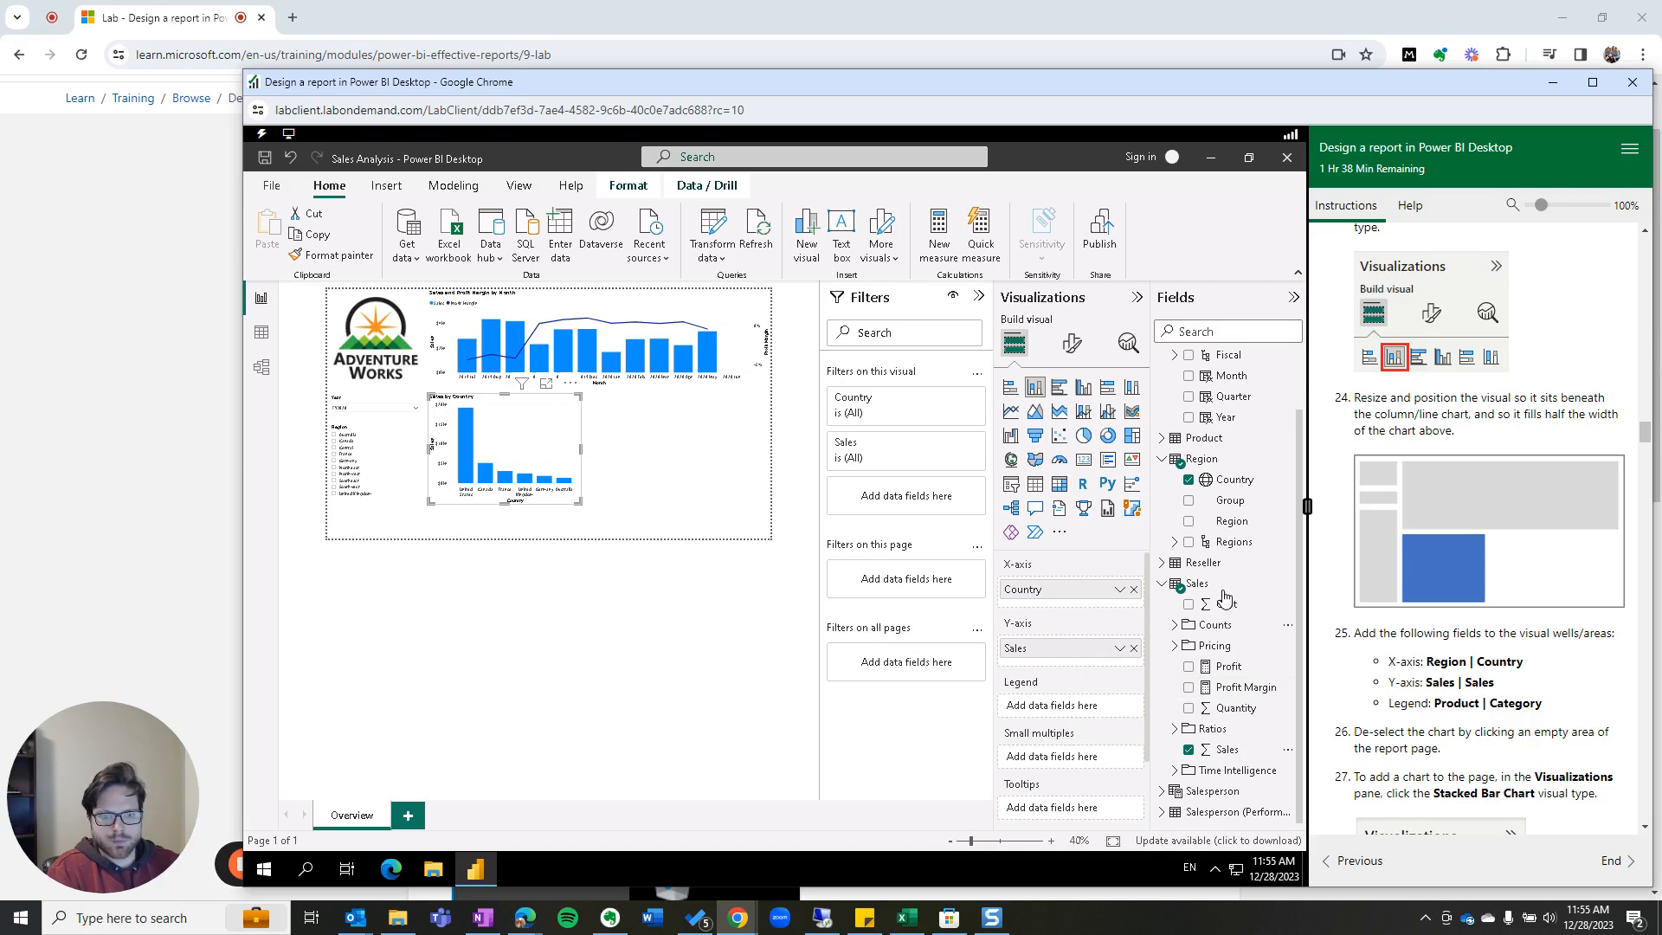
left_click(1162, 584)
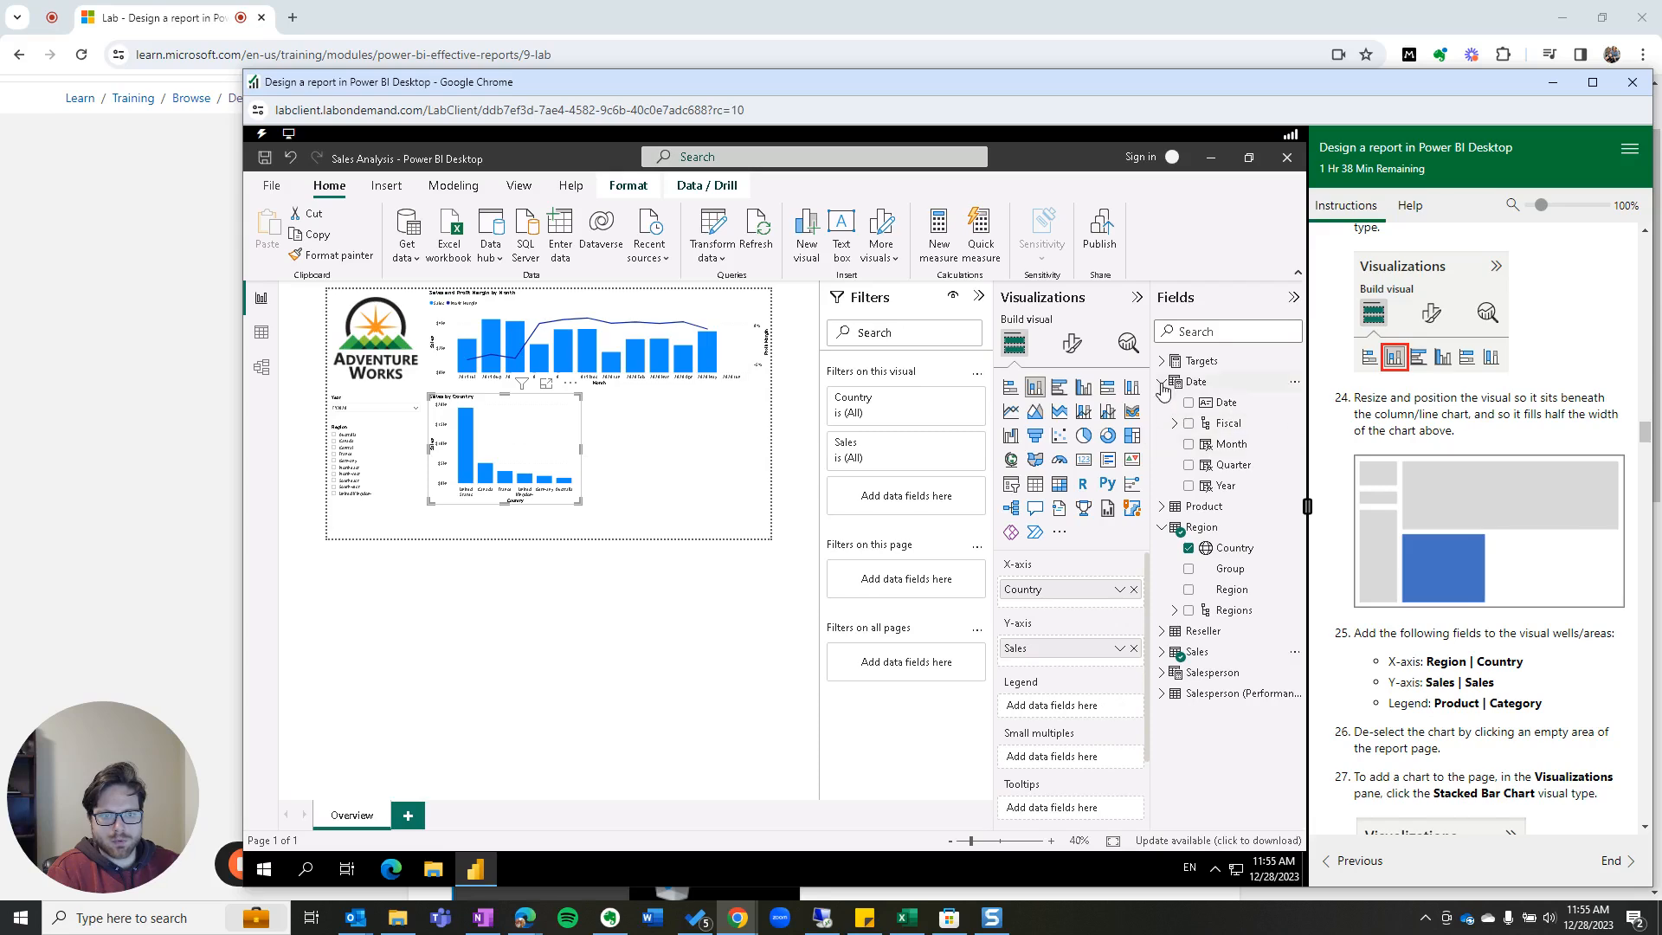
left_click(1163, 506)
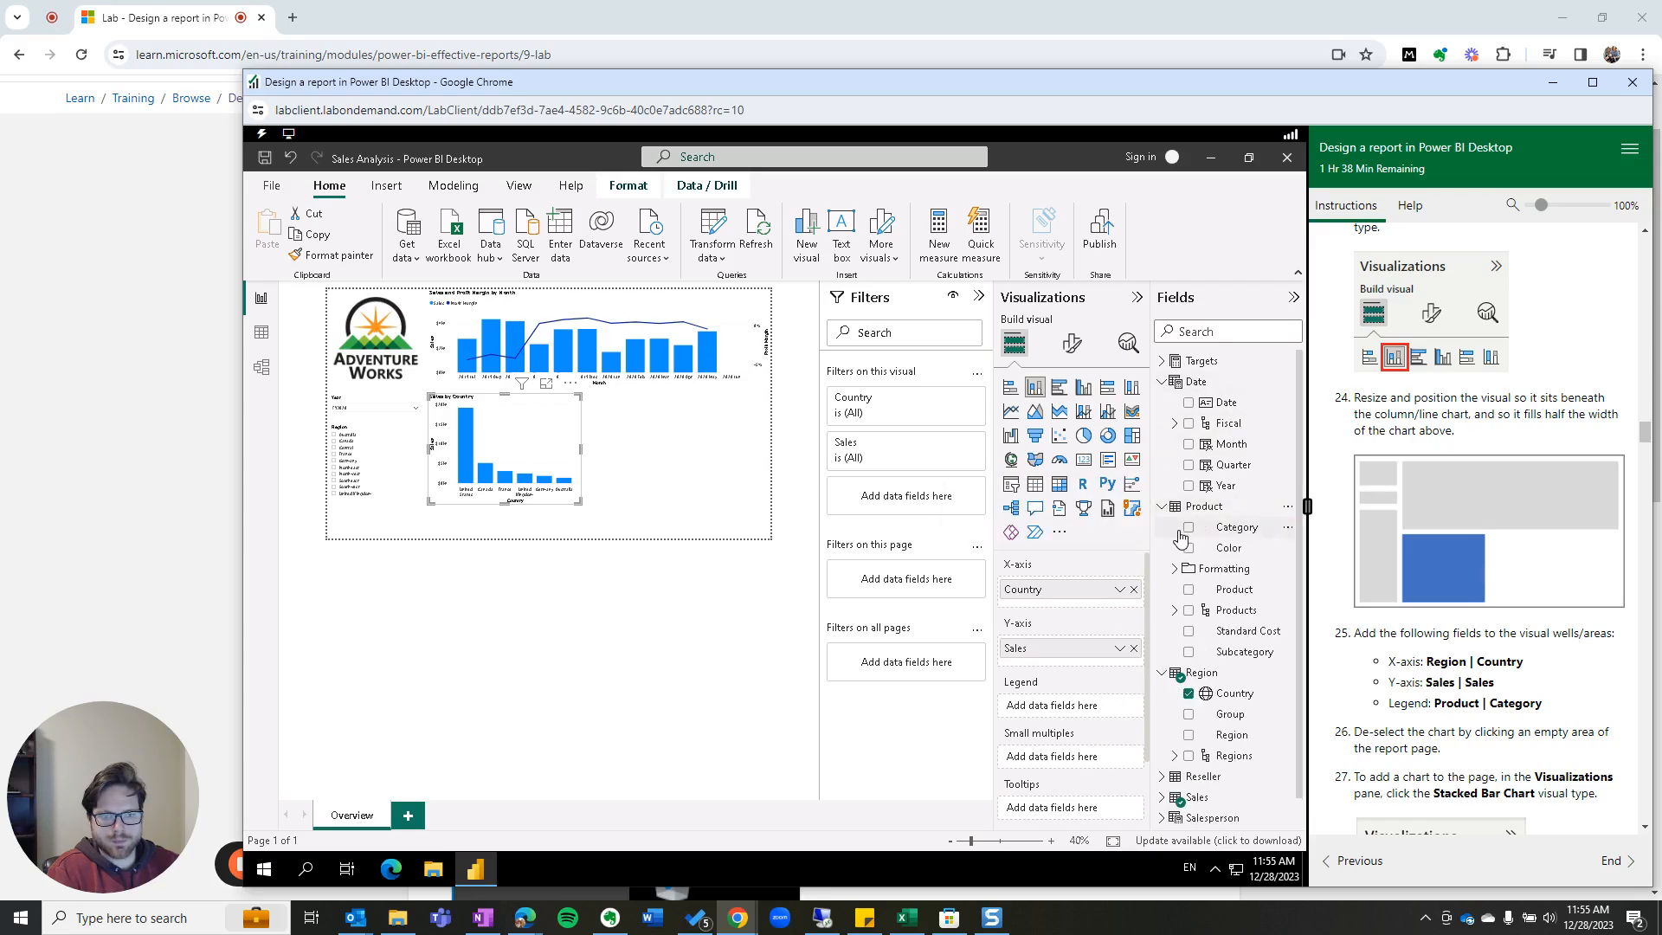
left_click_drag(1193, 529, 1078, 713)
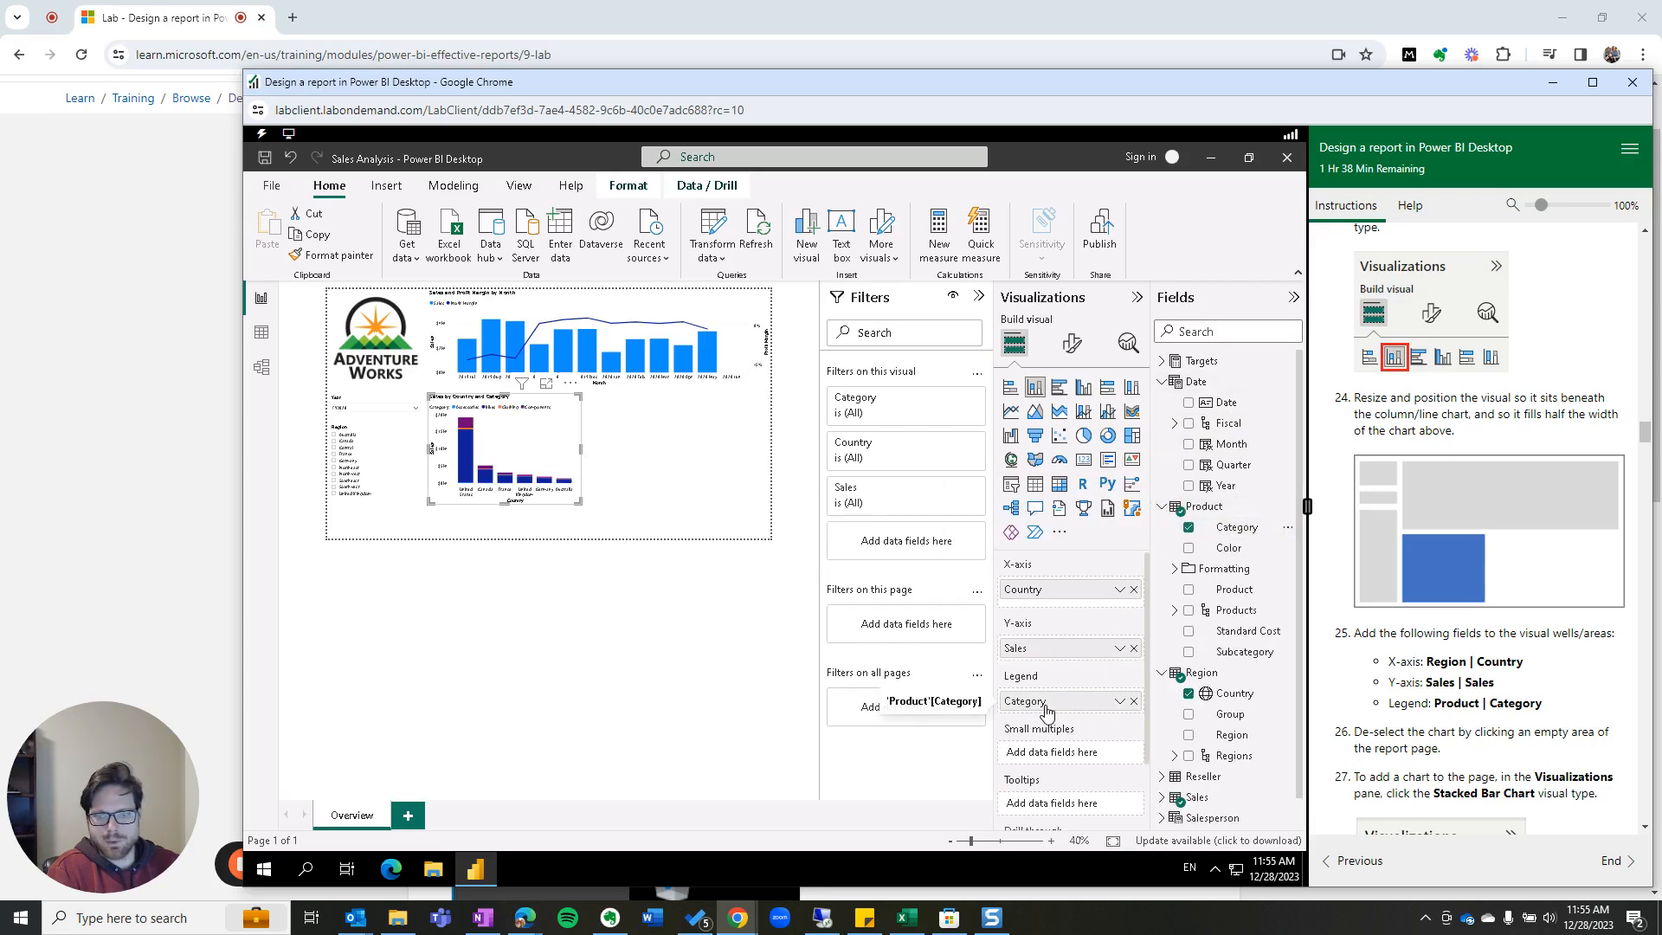
Step: Remove Category from the stacked column chart's Legend, add it back, and inspect the Sales by Country and Category chart enlarged
left_click(1134, 701)
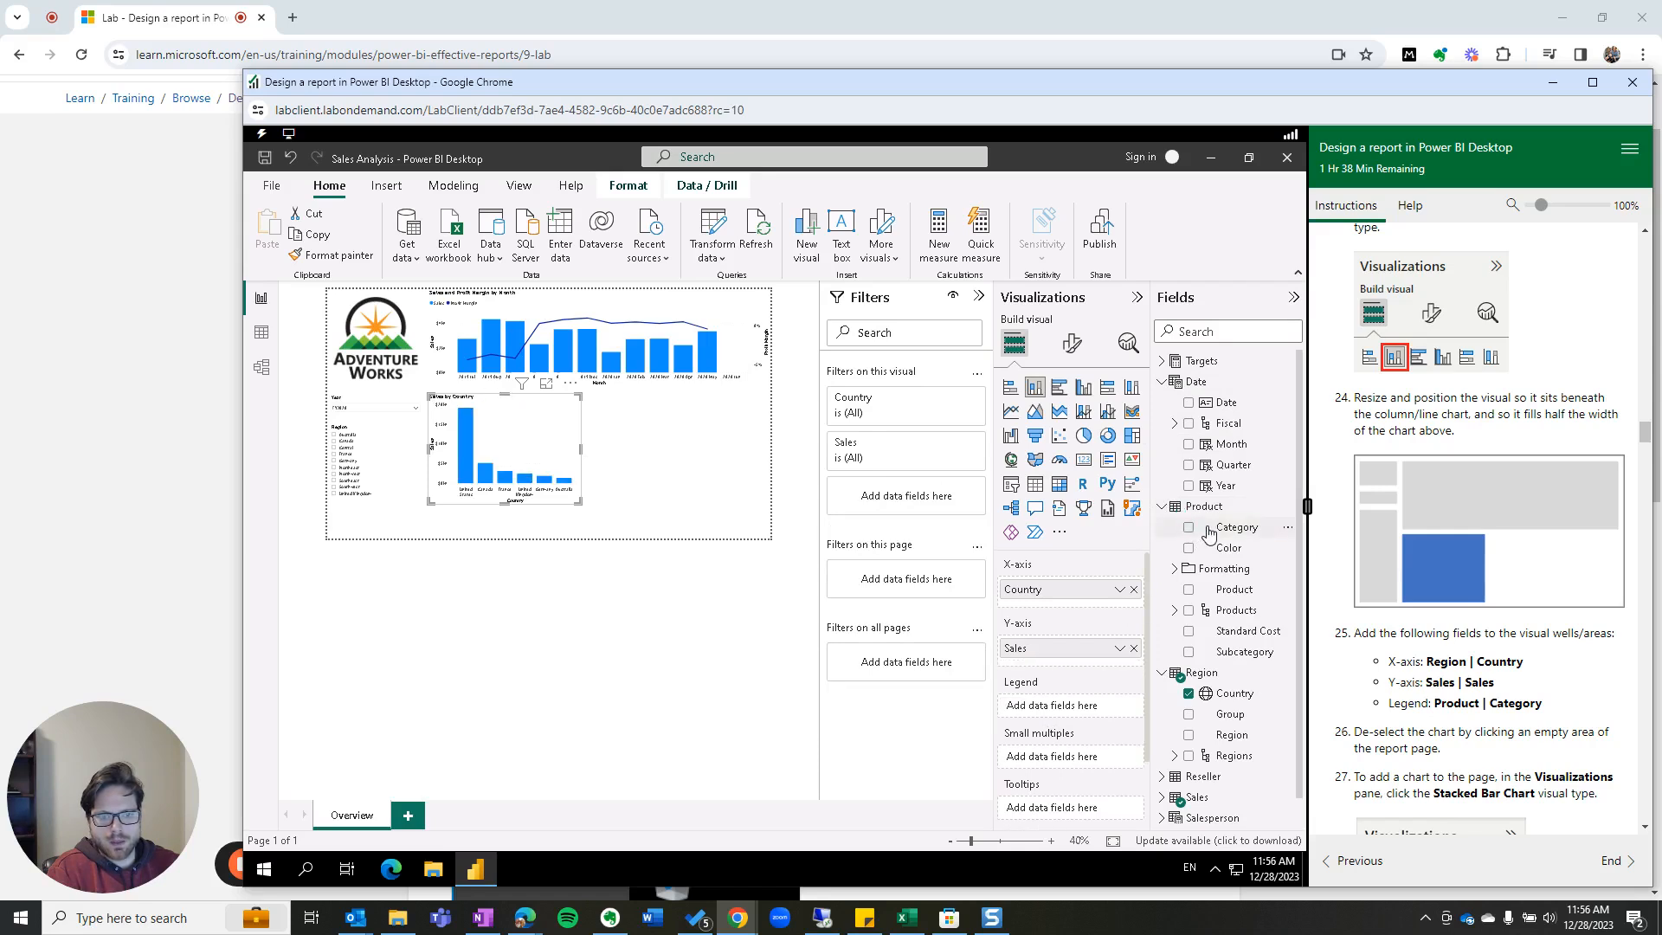
left_click_drag(1201, 543, 1072, 700)
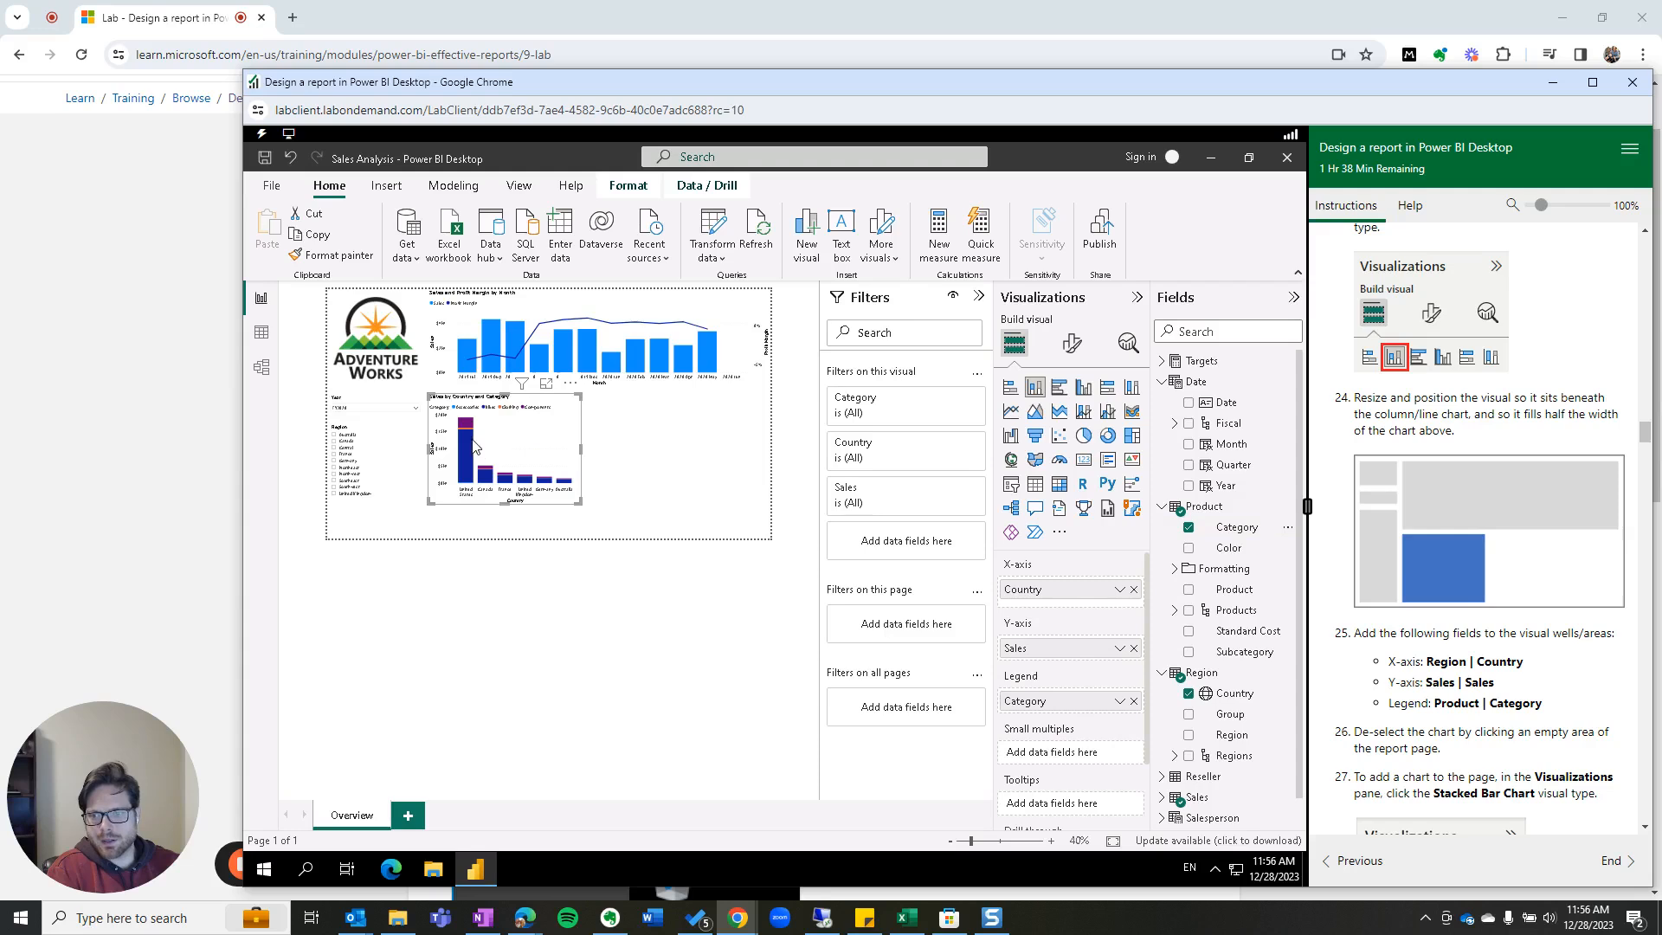
scroll(477, 450, "up", 5)
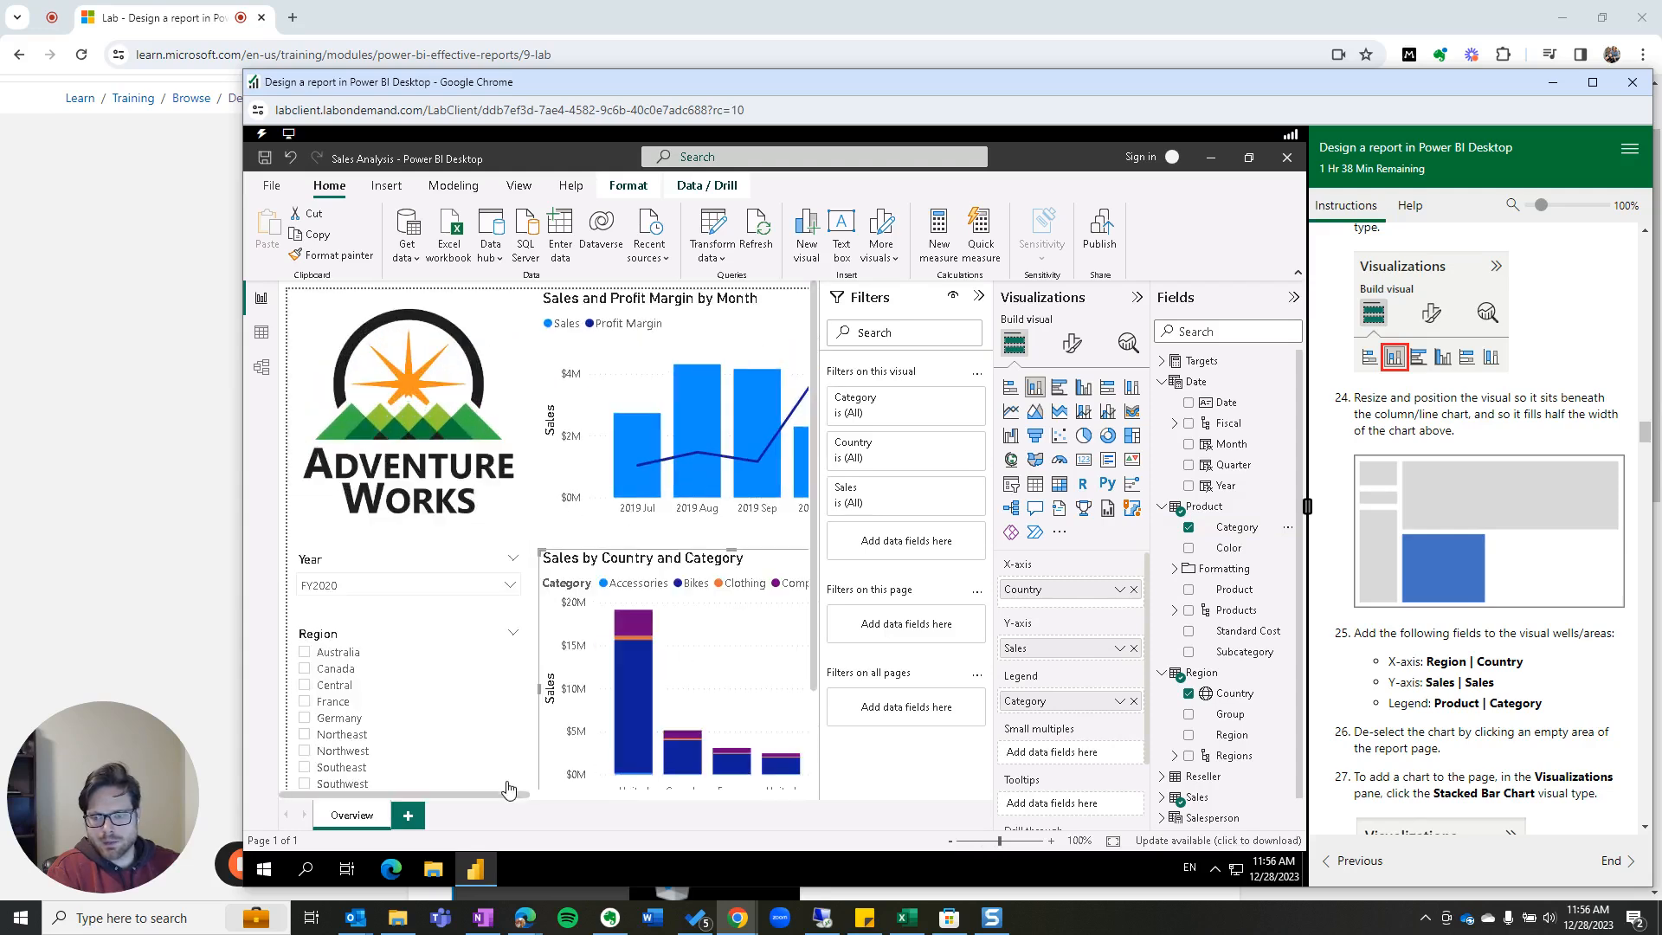
left_click_drag(511, 791, 617, 795)
left_click_drag(818, 660, 819, 724)
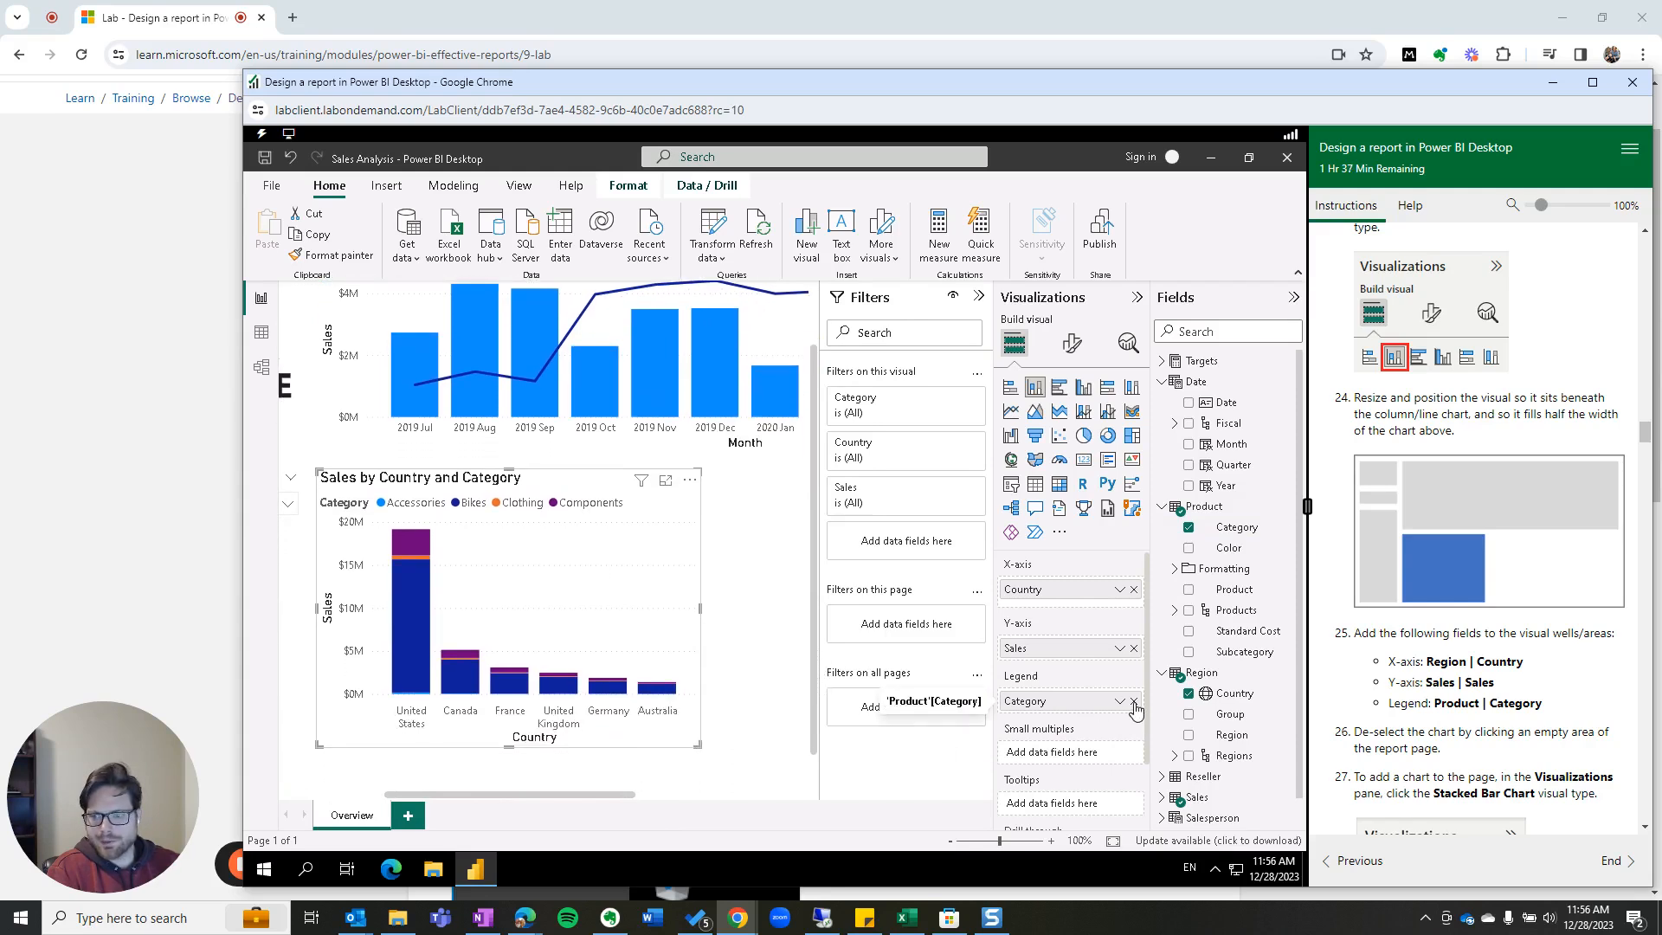
Step: Compare the column chart without a legend and with the Date table's Month as Legend, and restore the Product table's Category
left_click(1133, 700)
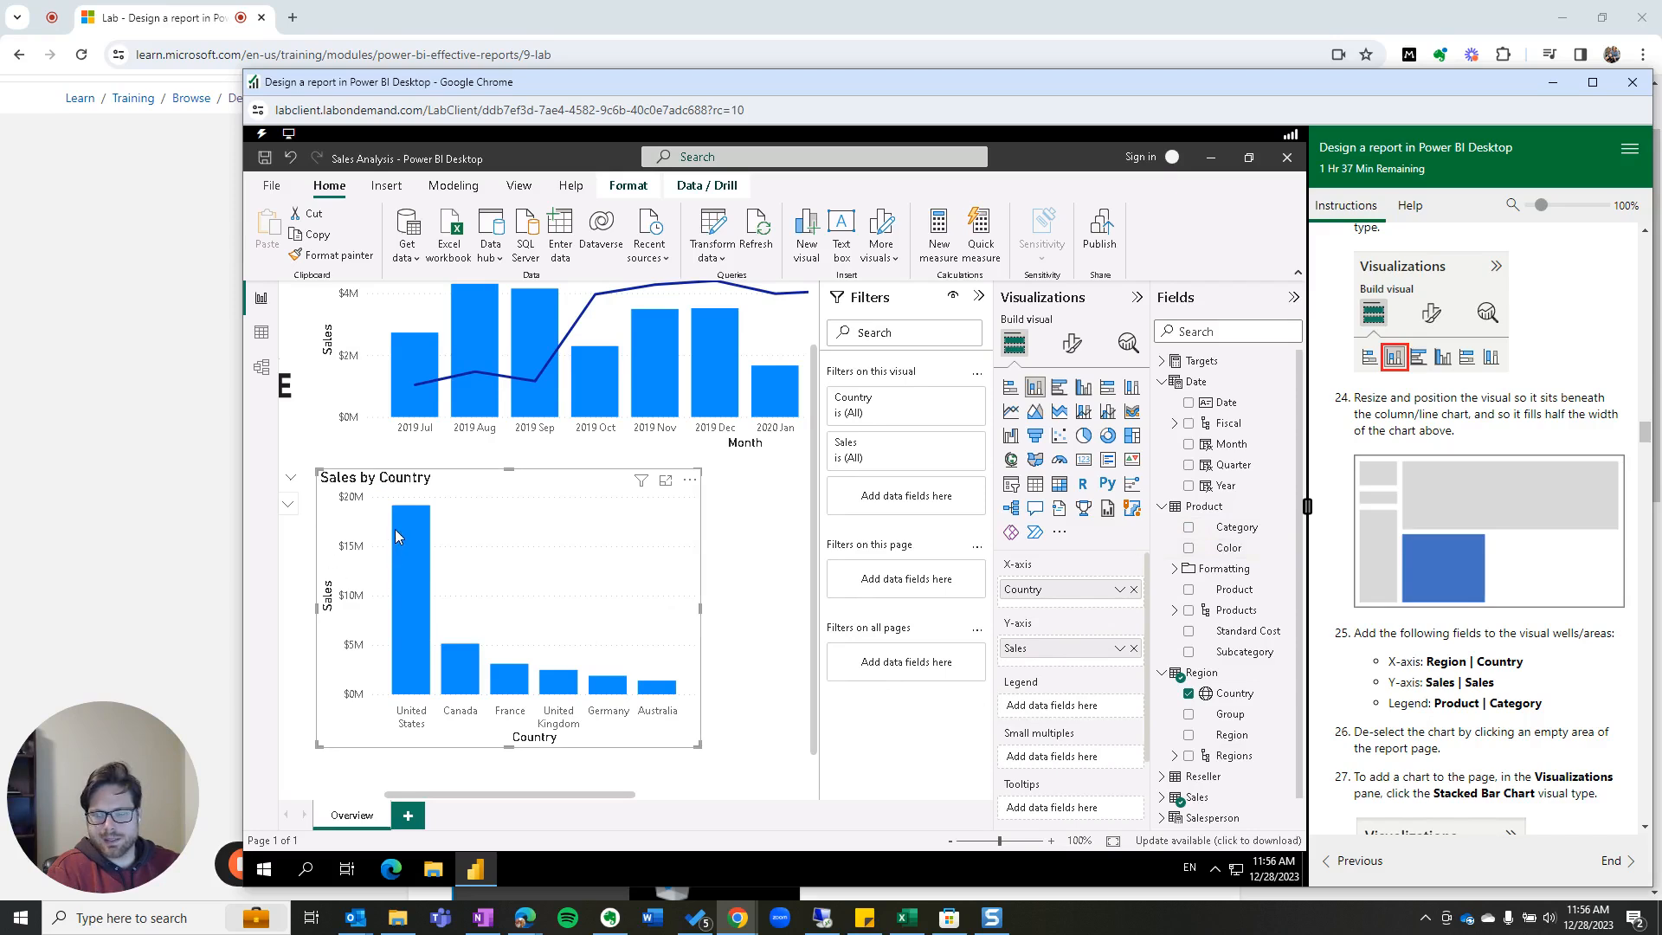
mouse_move(396, 525)
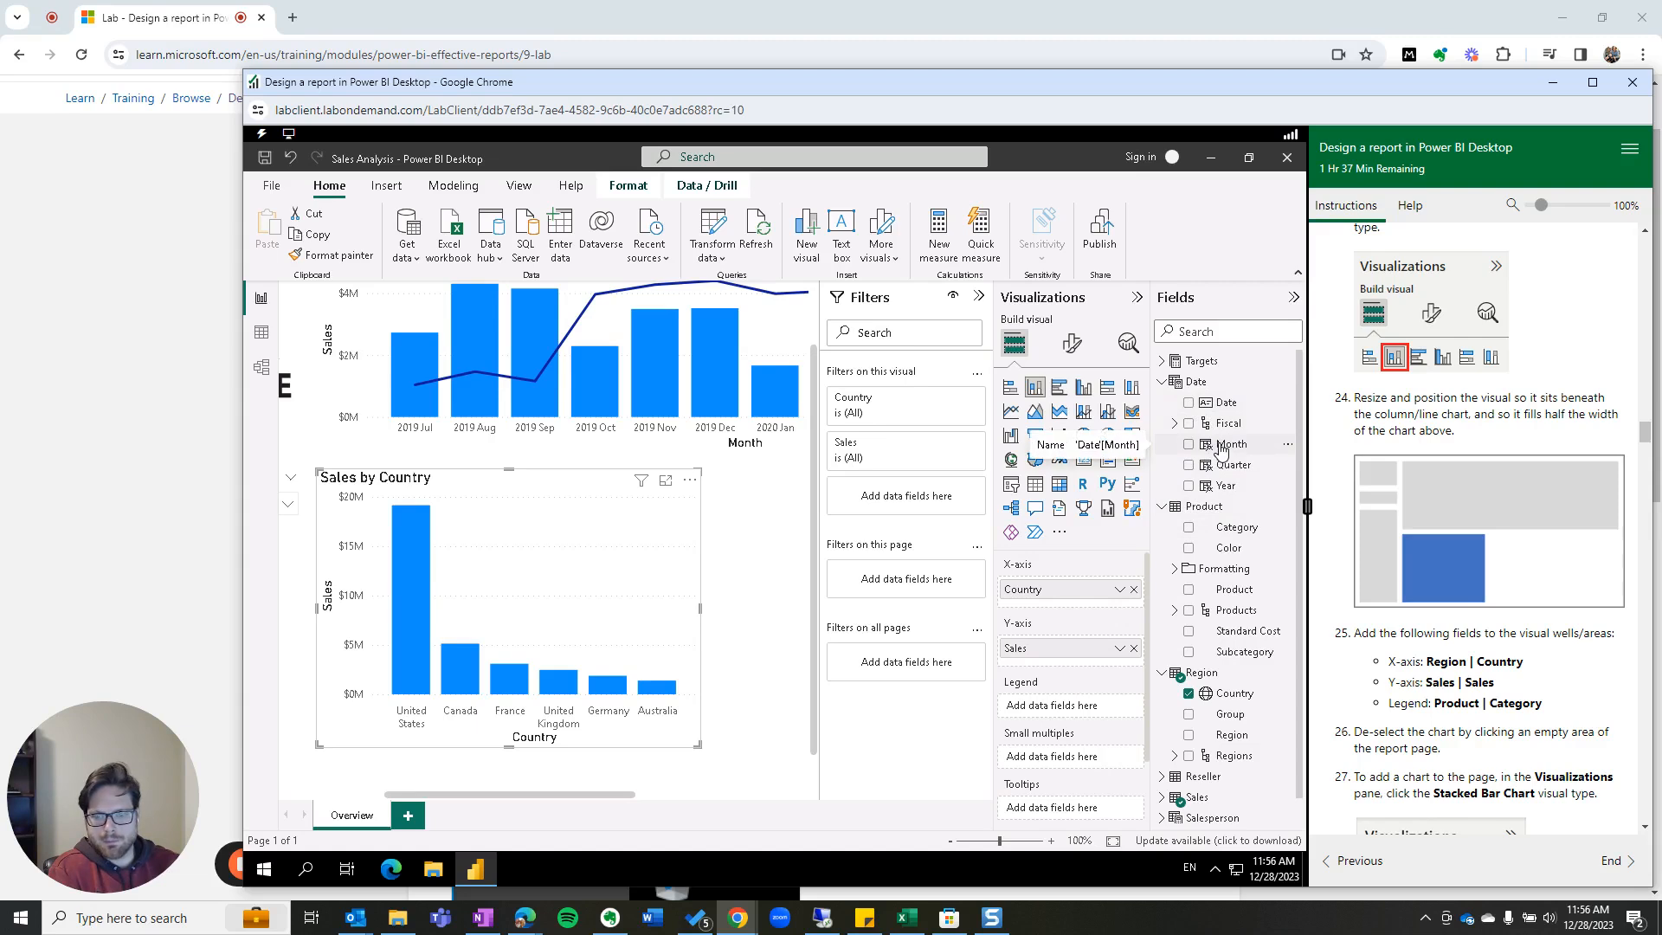
left_click_drag(1220, 447, 1073, 710)
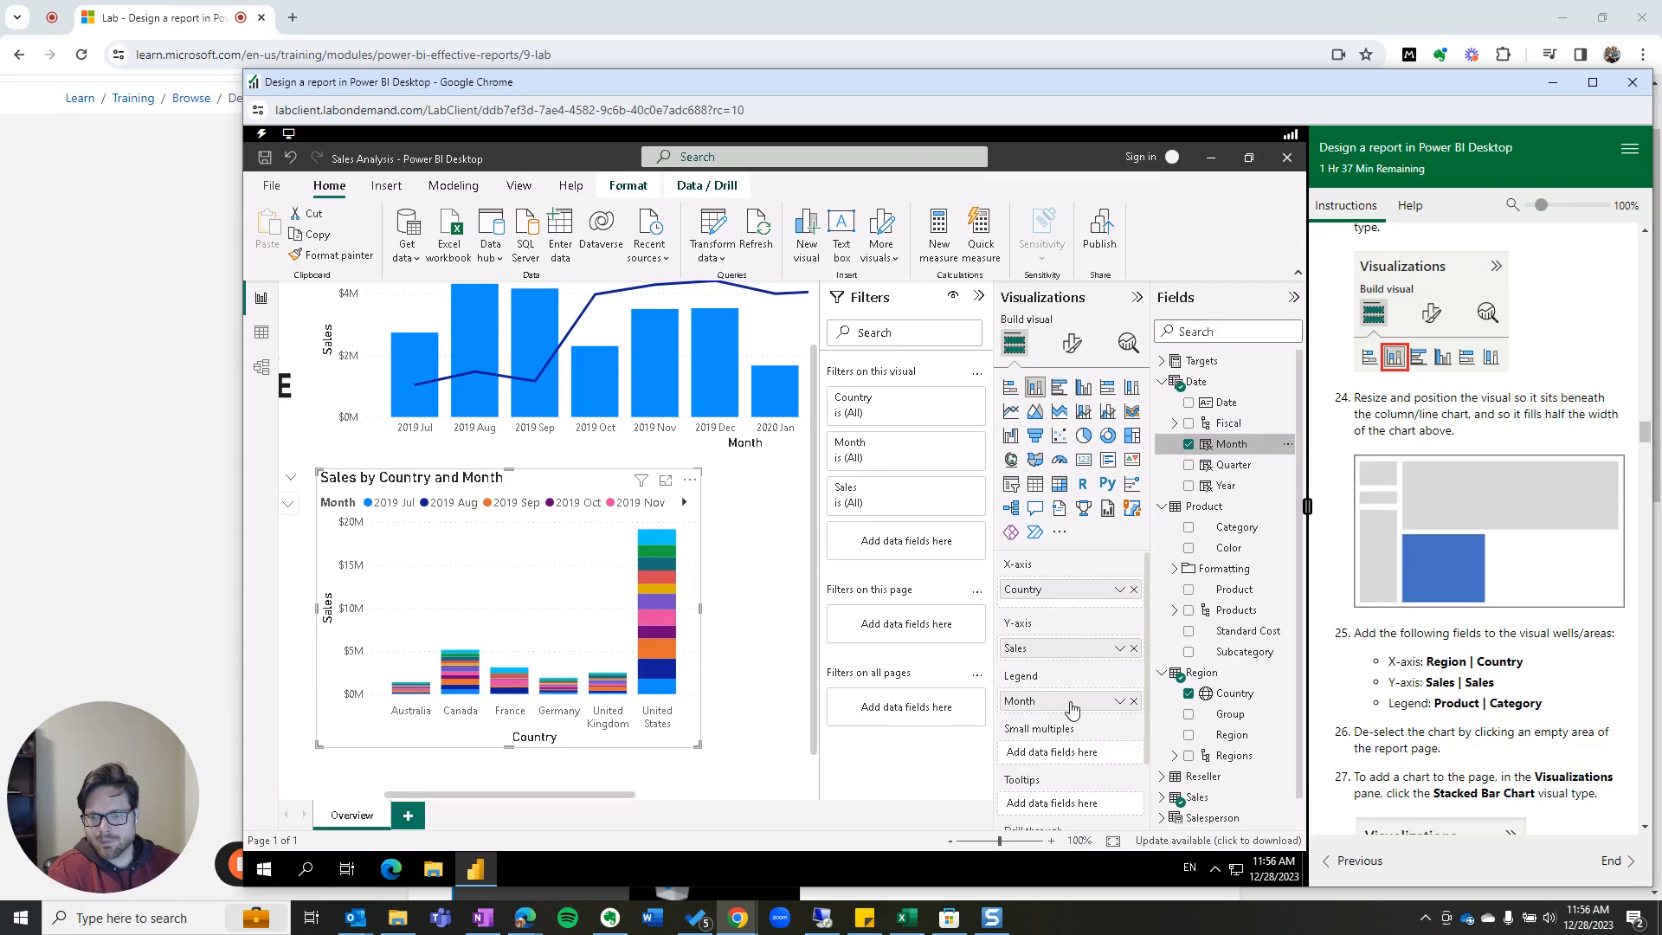
left_click(1134, 701)
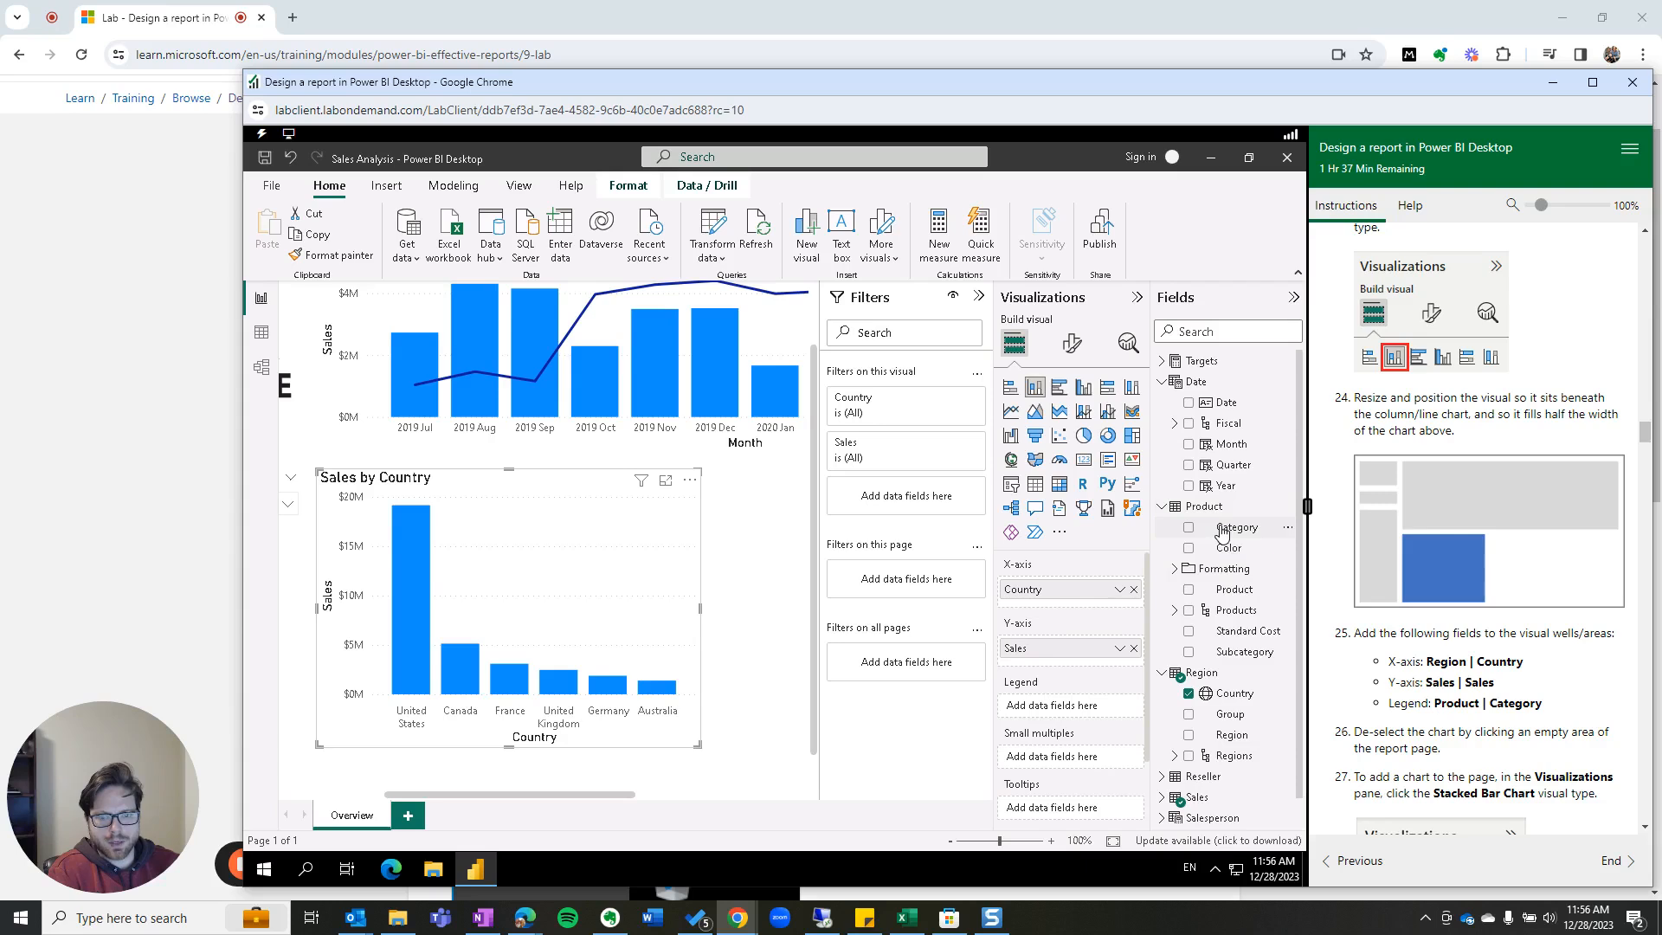
left_click_drag(1222, 530, 1081, 706)
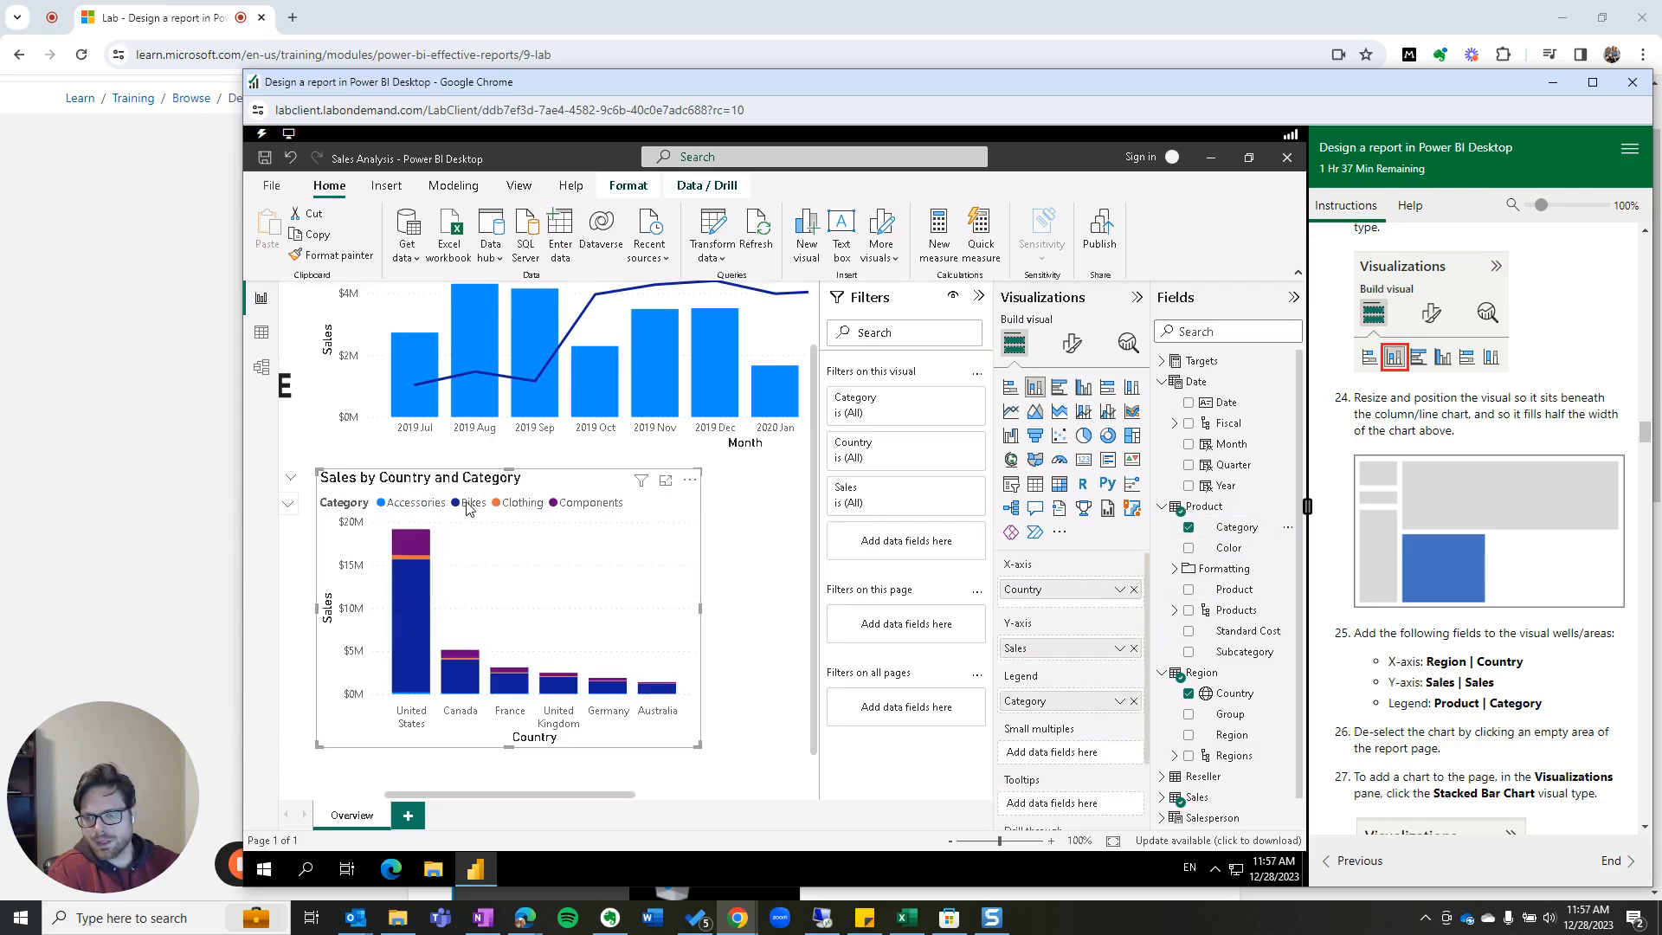
mouse_move(412, 597)
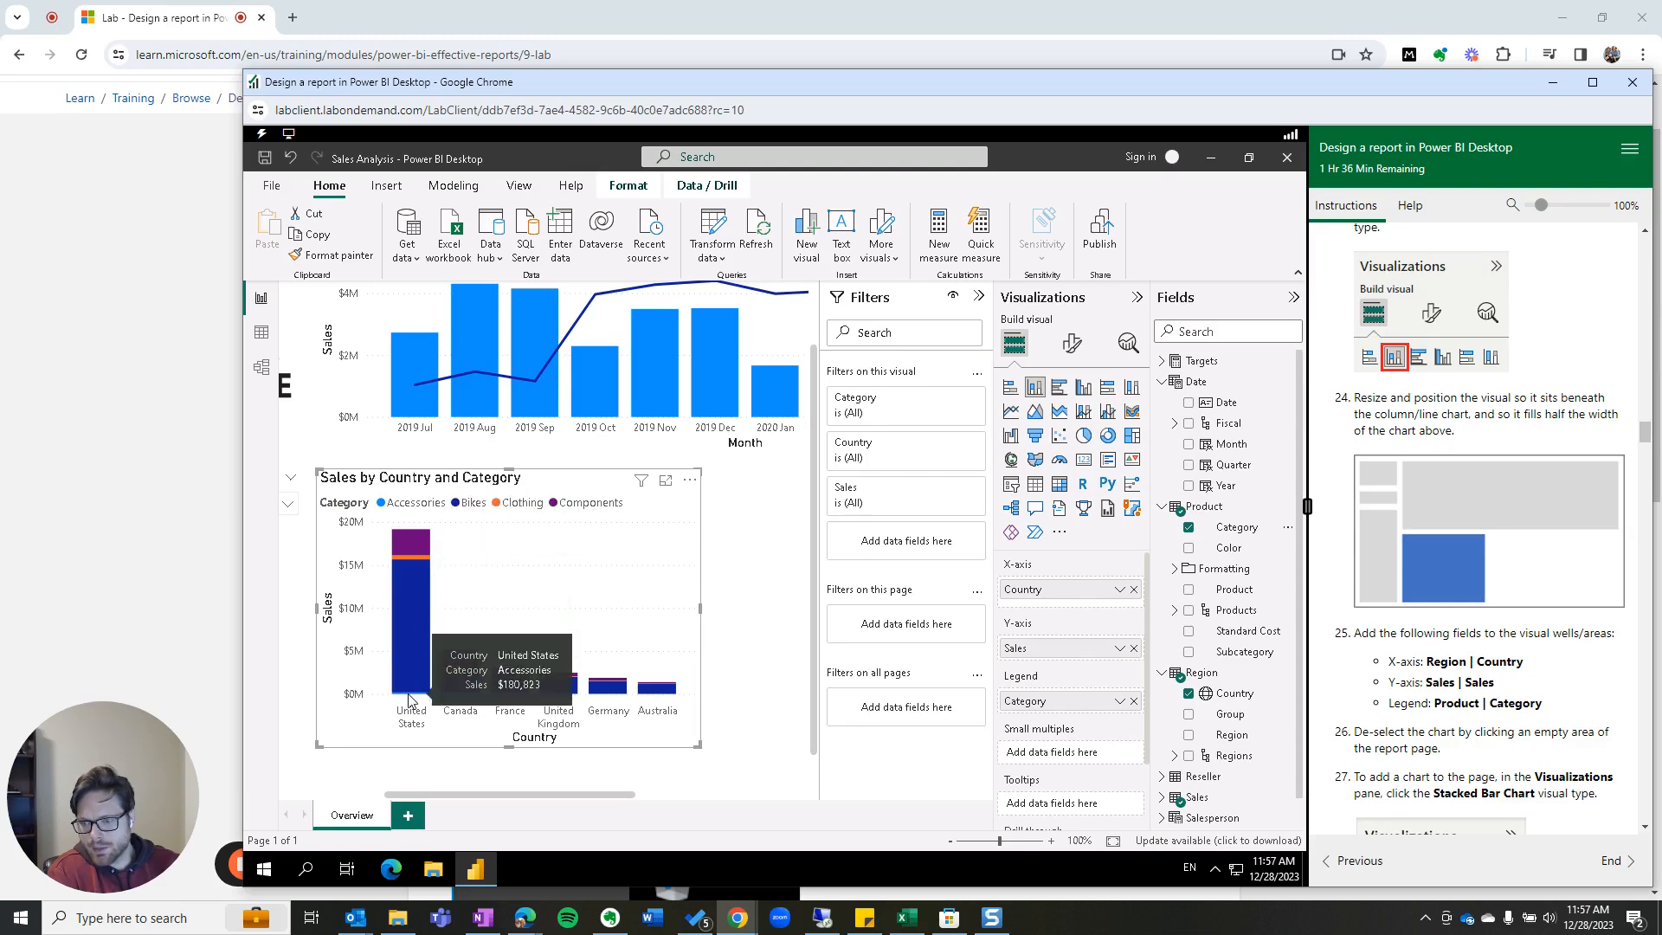
Step: Deselect the stacked column chart and add a stacked bar chart in the free space beside it
scroll(1457, 597, "down", 2)
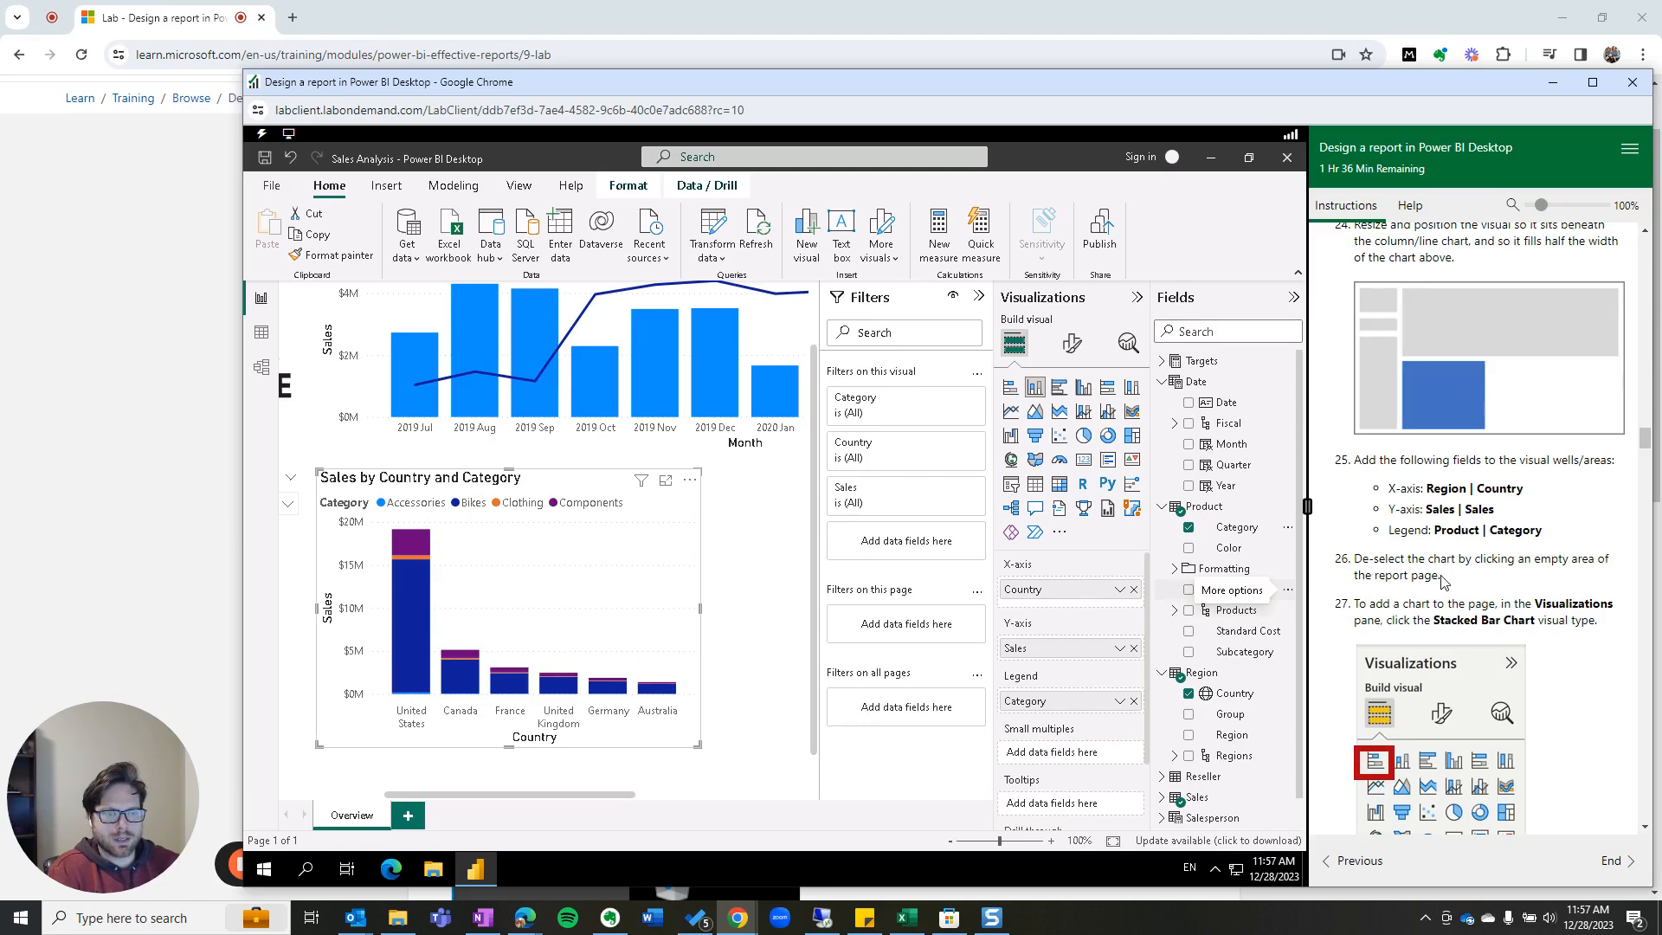
scroll(1476, 587, "down", 1)
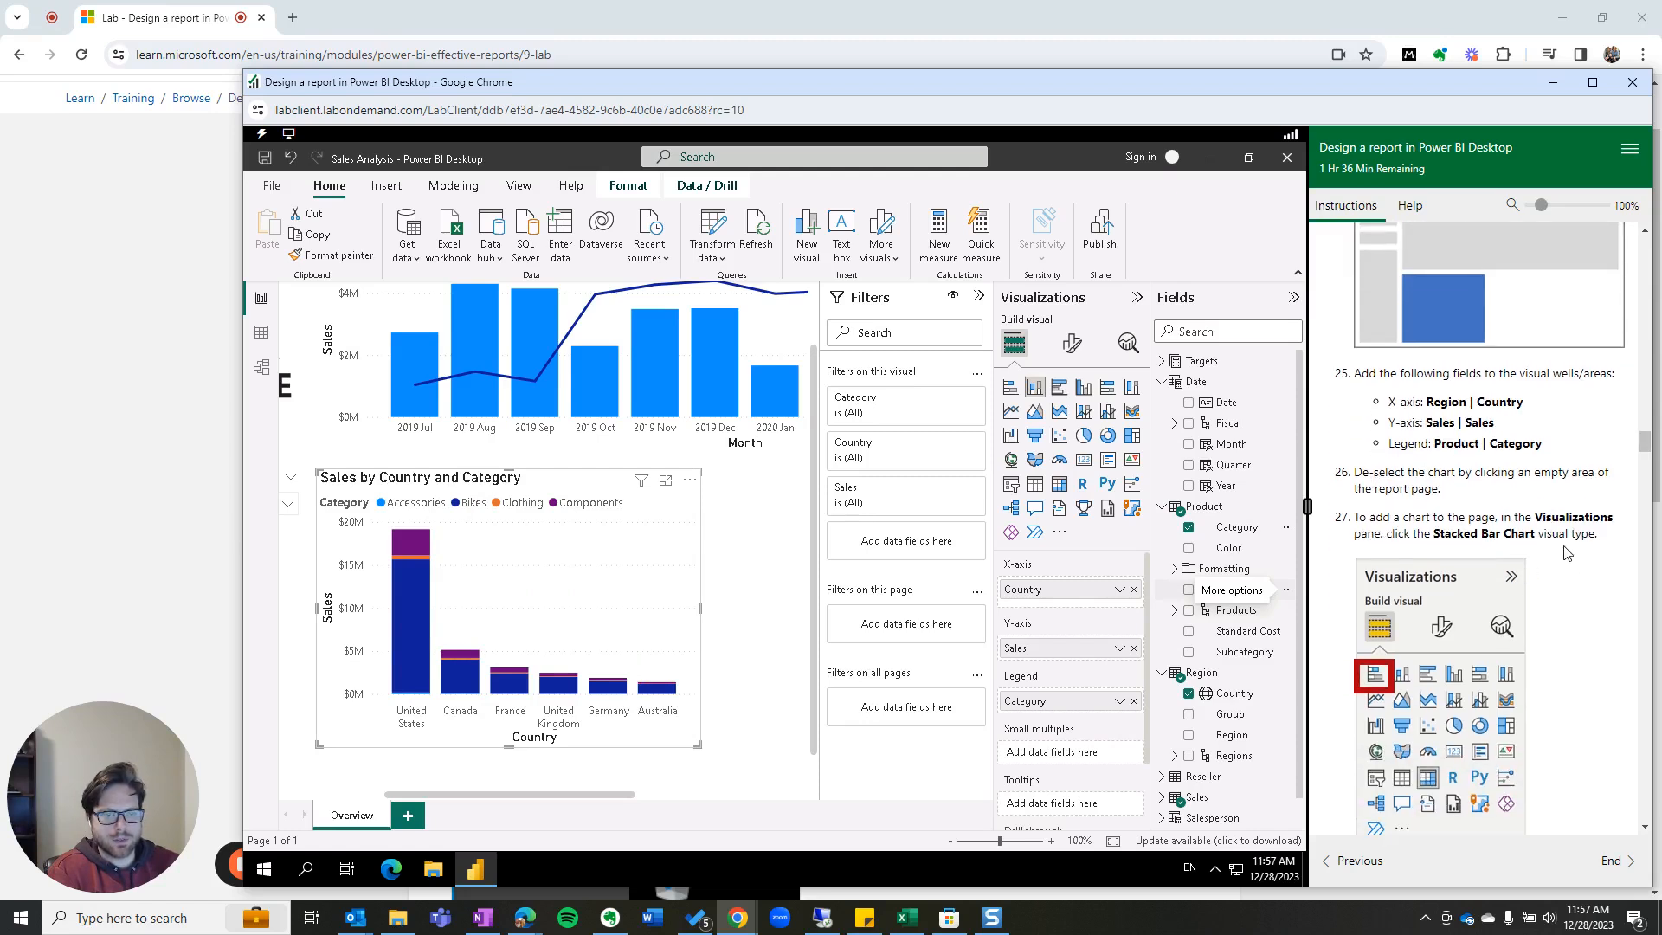
scroll(1571, 570, "down", 1)
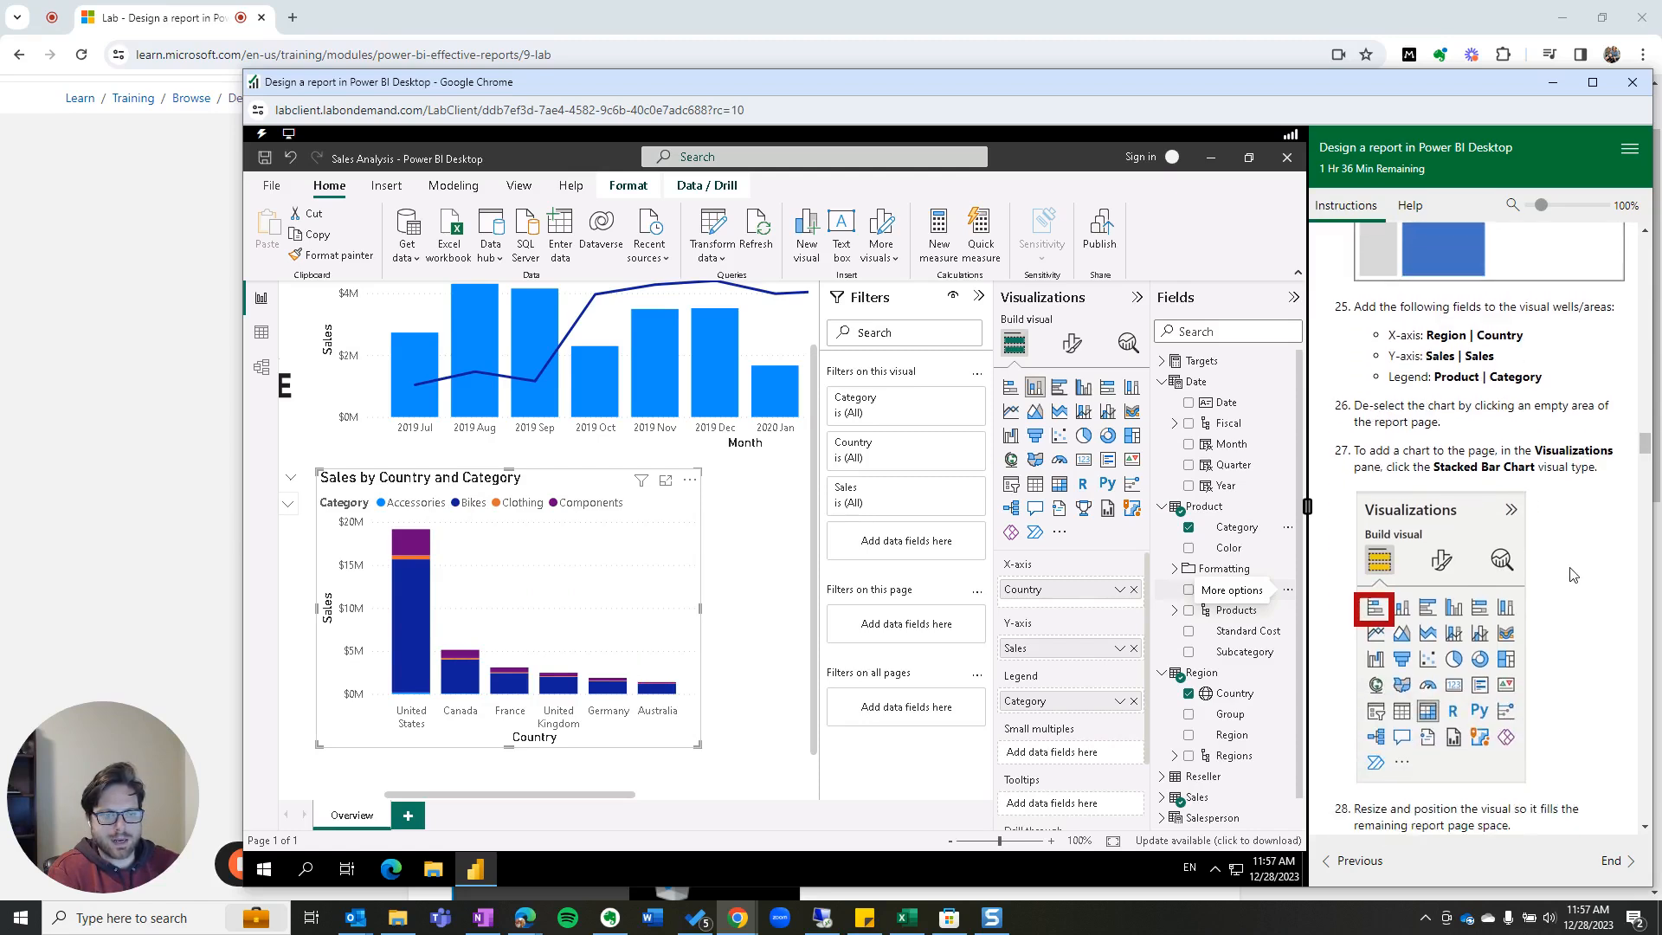
left_click(755, 719)
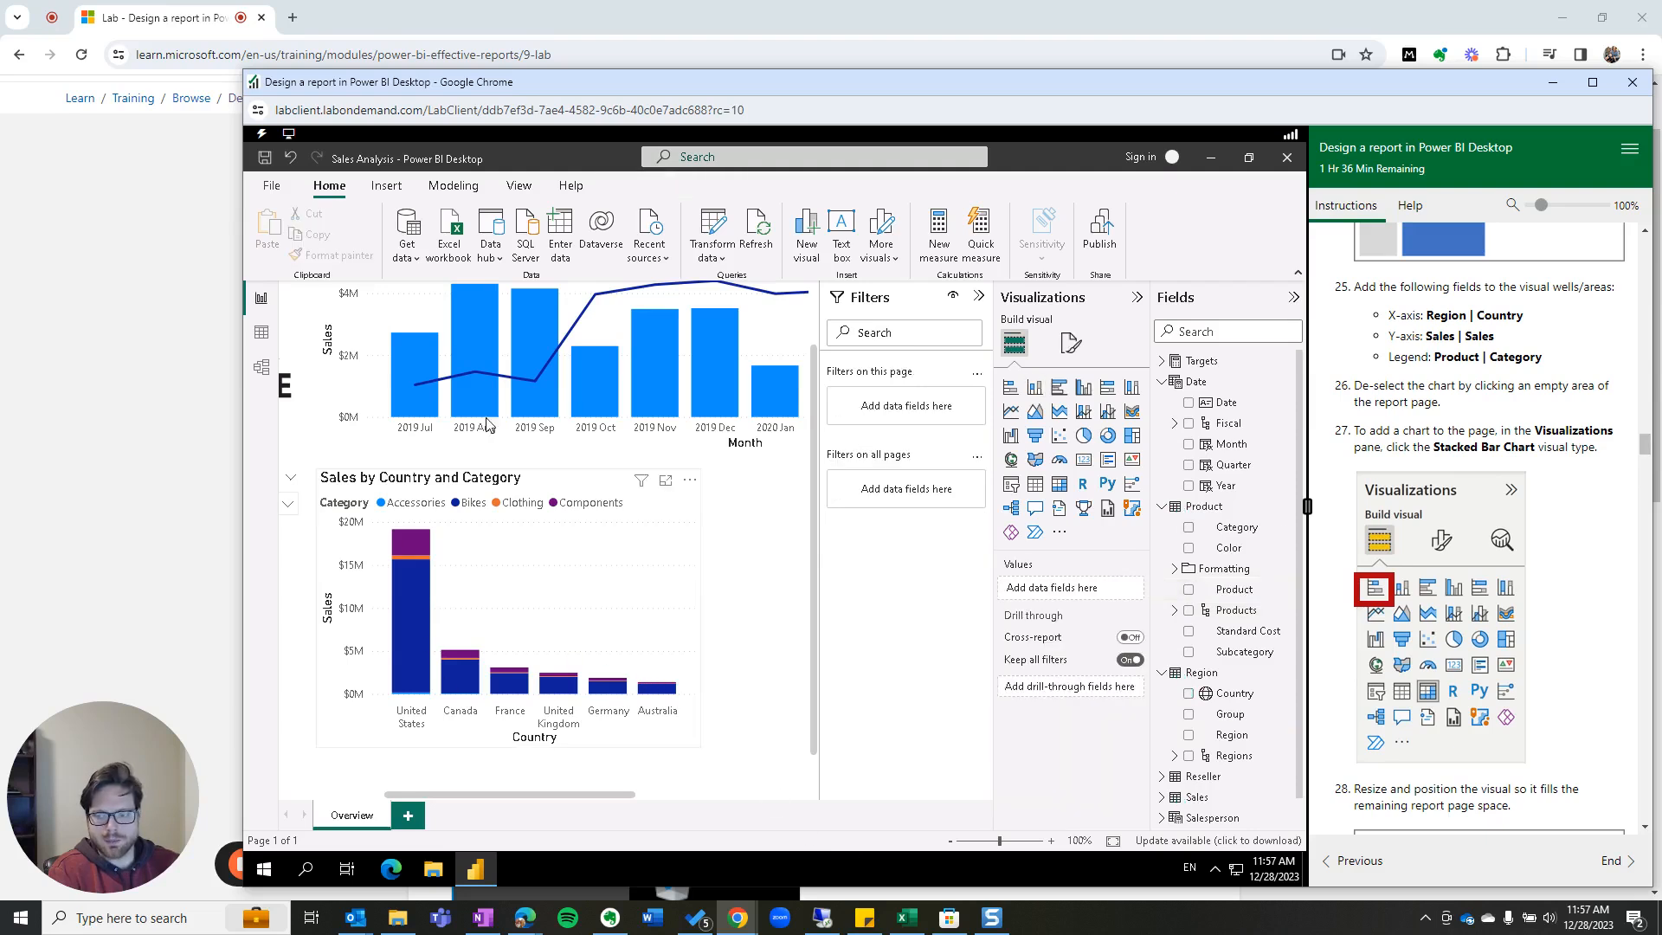
left_click(1011, 389)
scroll(746, 579, "down", 3)
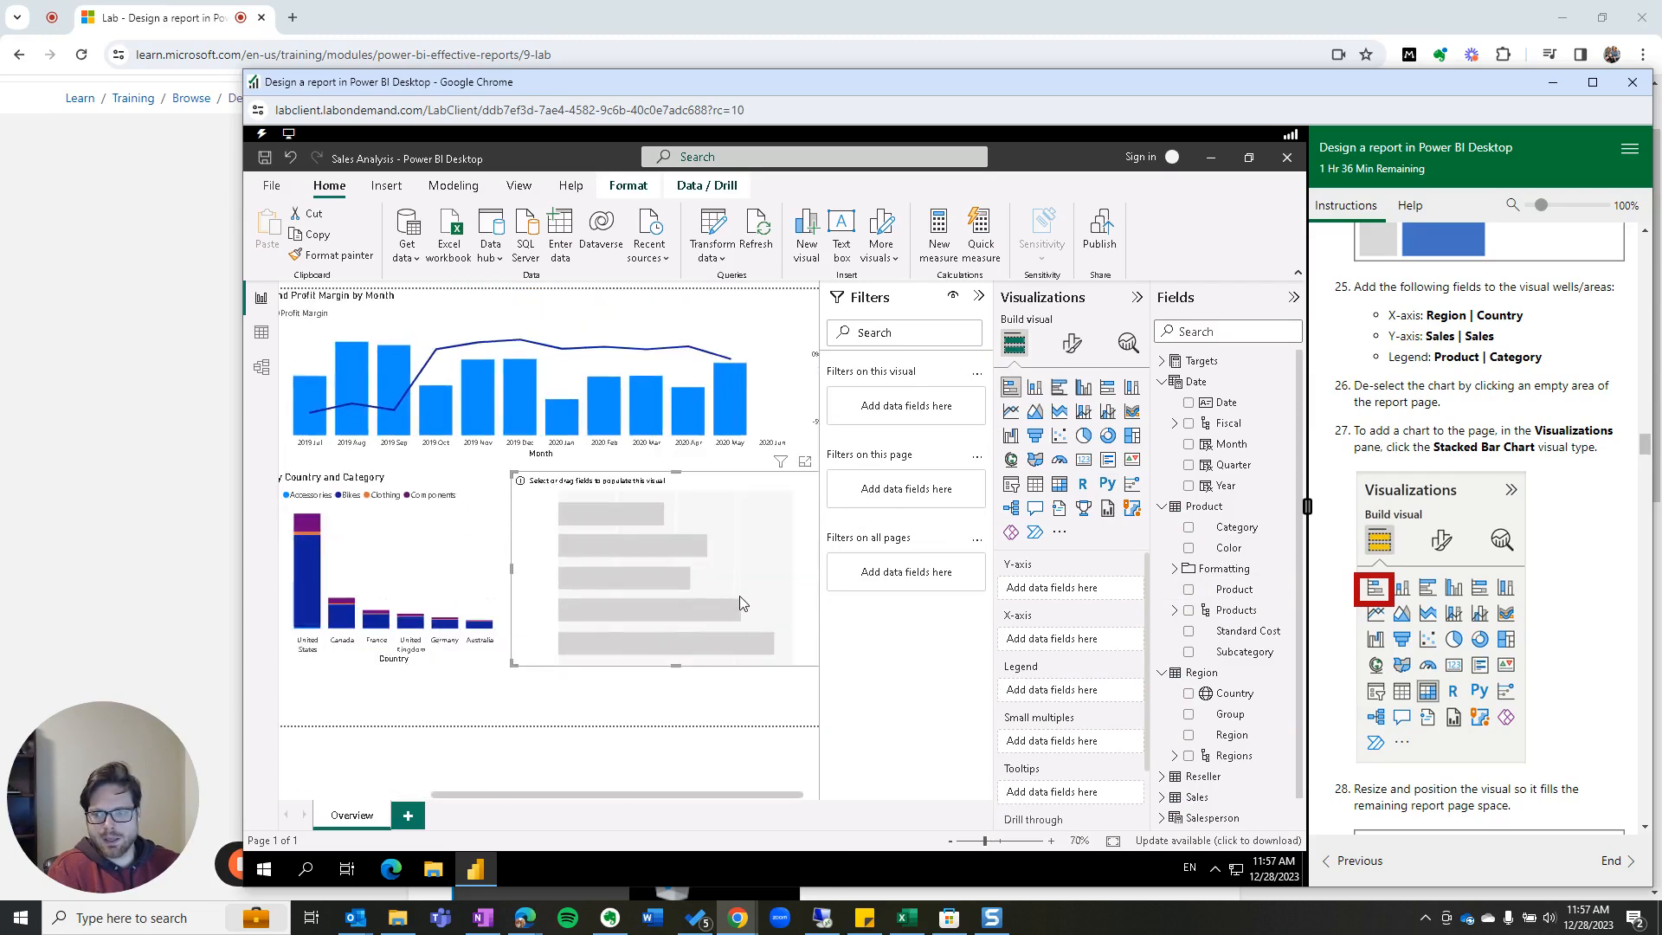
scroll(741, 603, "down", 1)
scroll(662, 547, "up", 2)
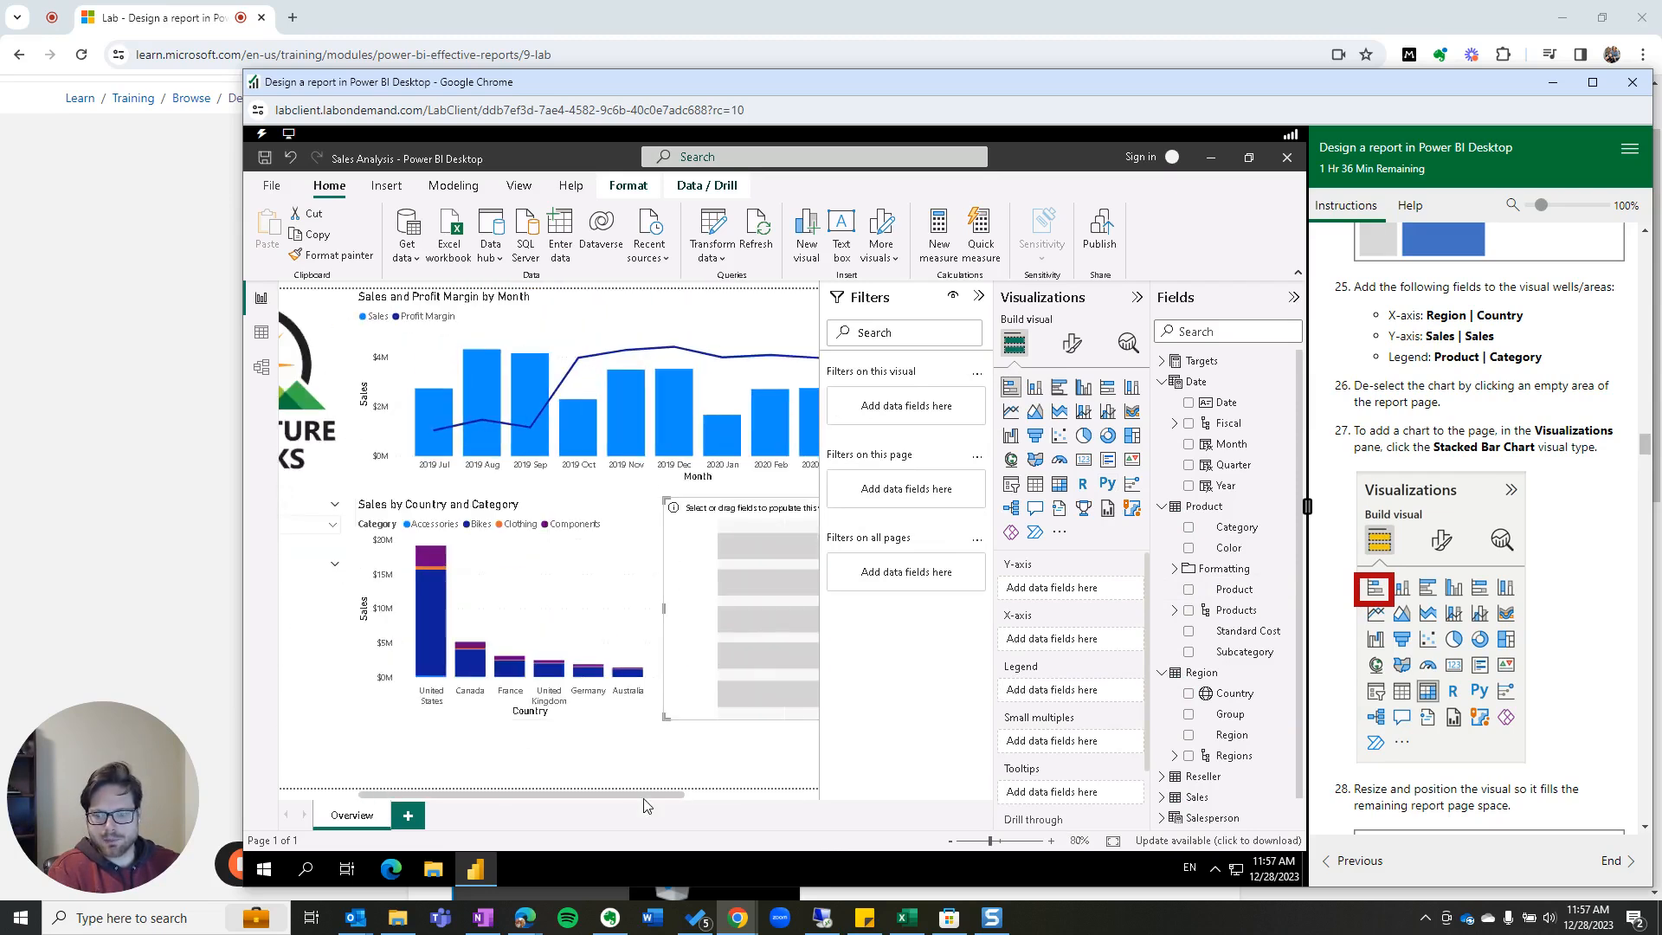
left_click_drag(684, 794, 779, 789)
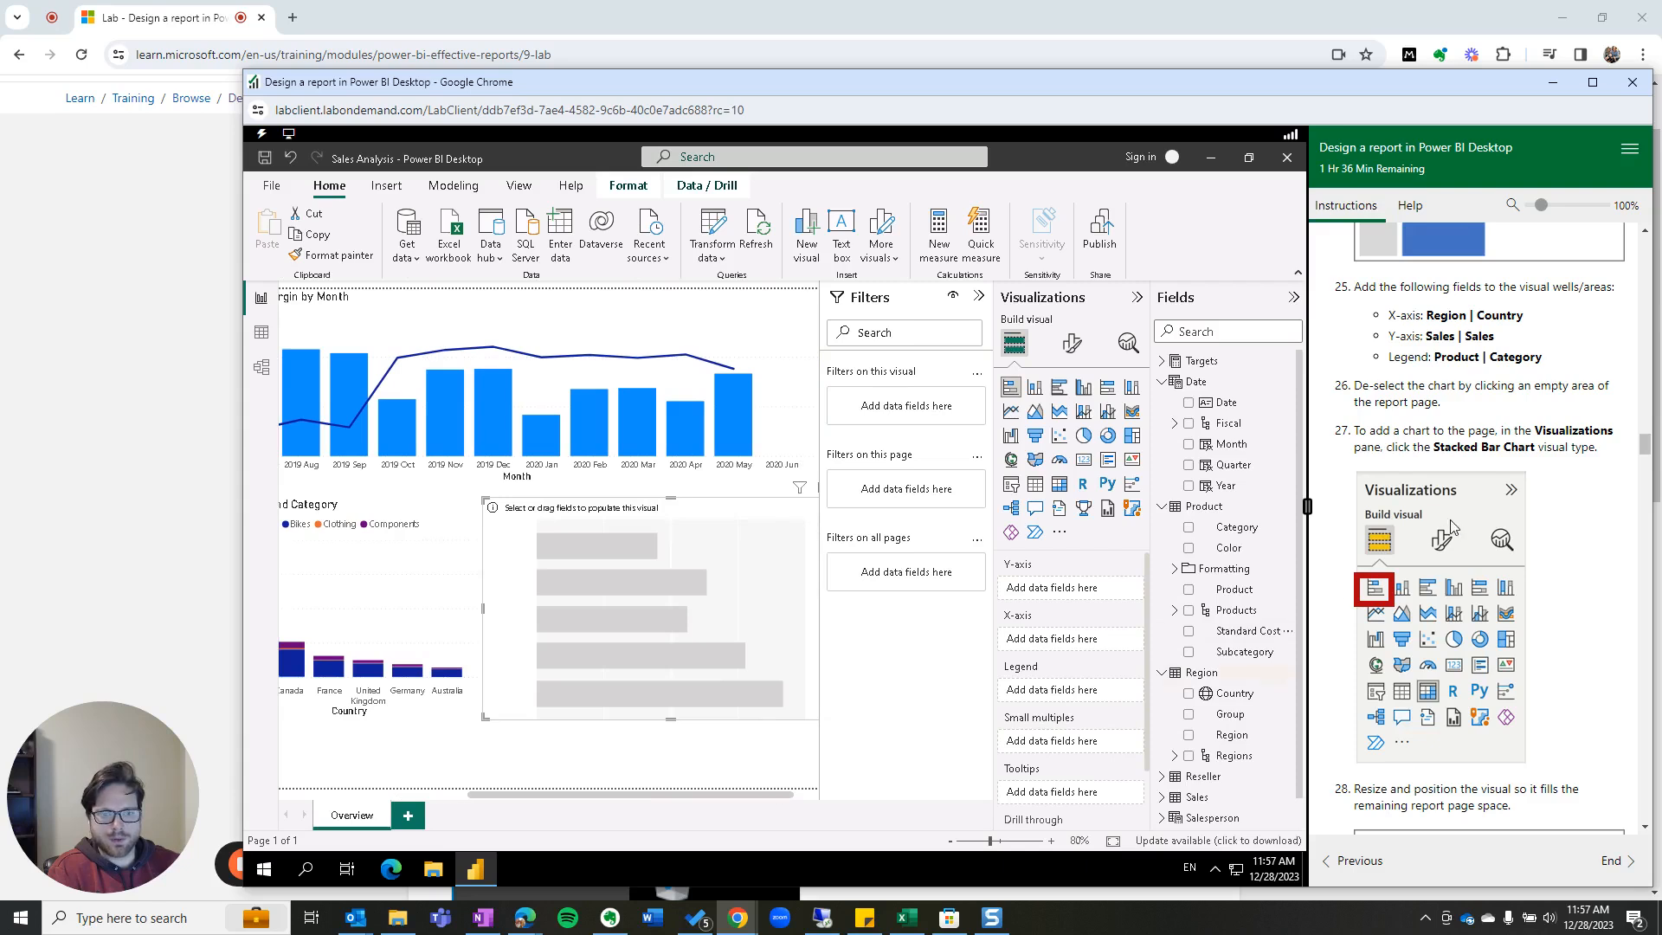
Step: Assign the Product table's Category to the stacked bar chart's Y-axis and the Sales table's Quantity to its X-axis
scroll(1545, 605, "down", 3)
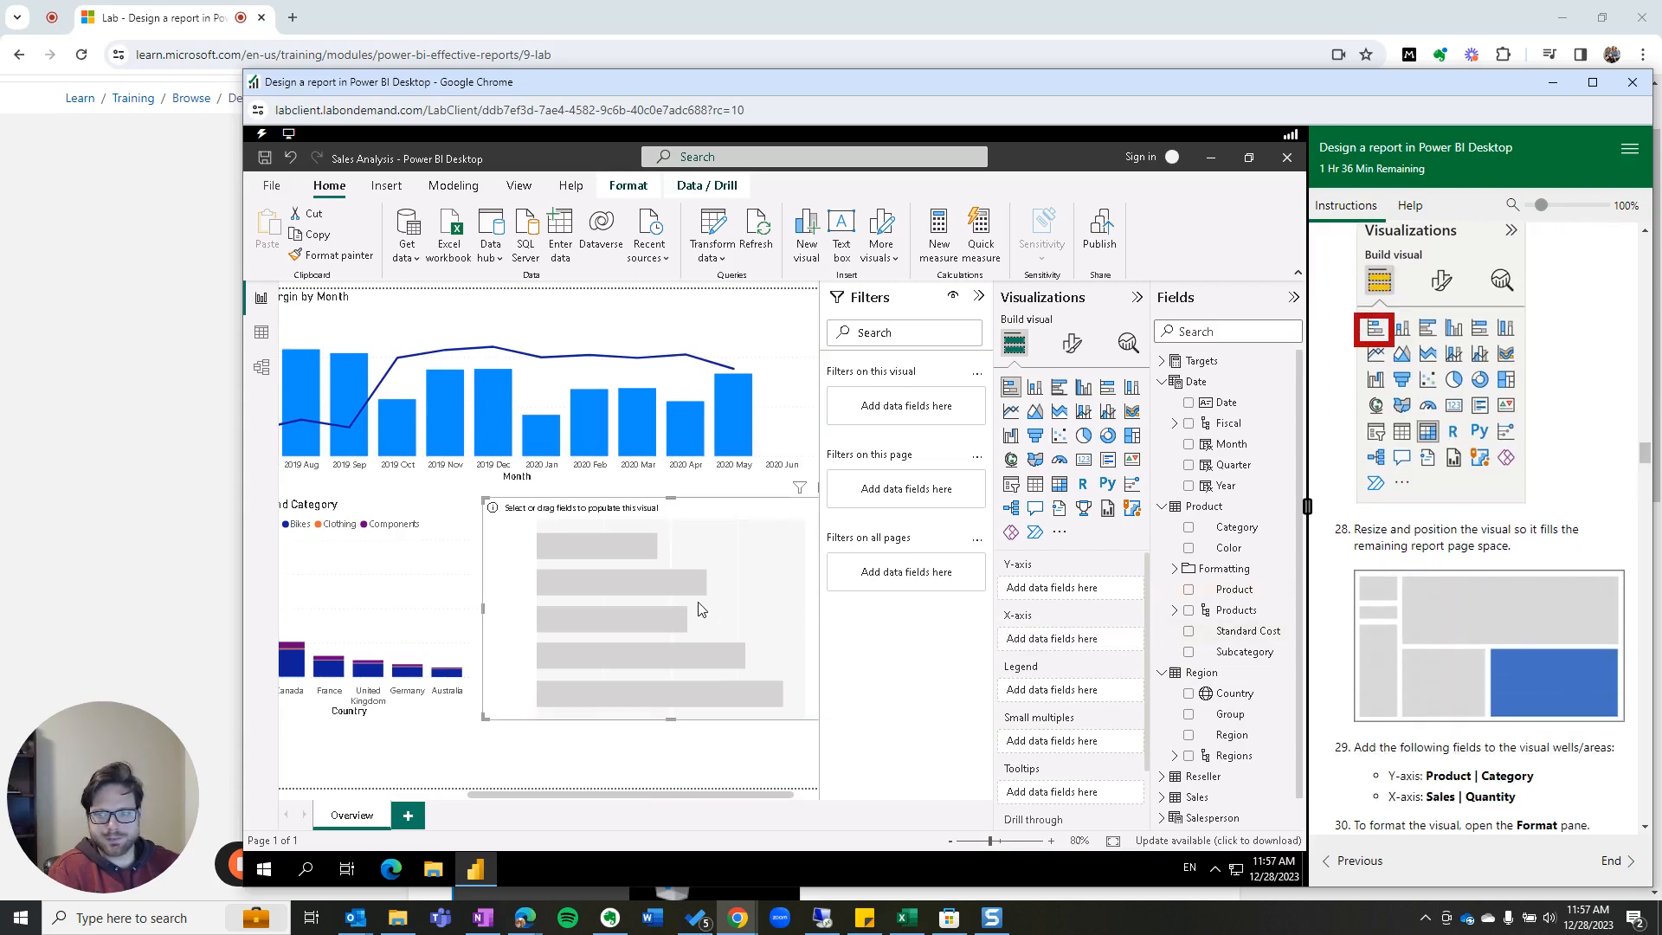
scroll(1525, 716, "down", 1)
scroll(1525, 717, "down", 3)
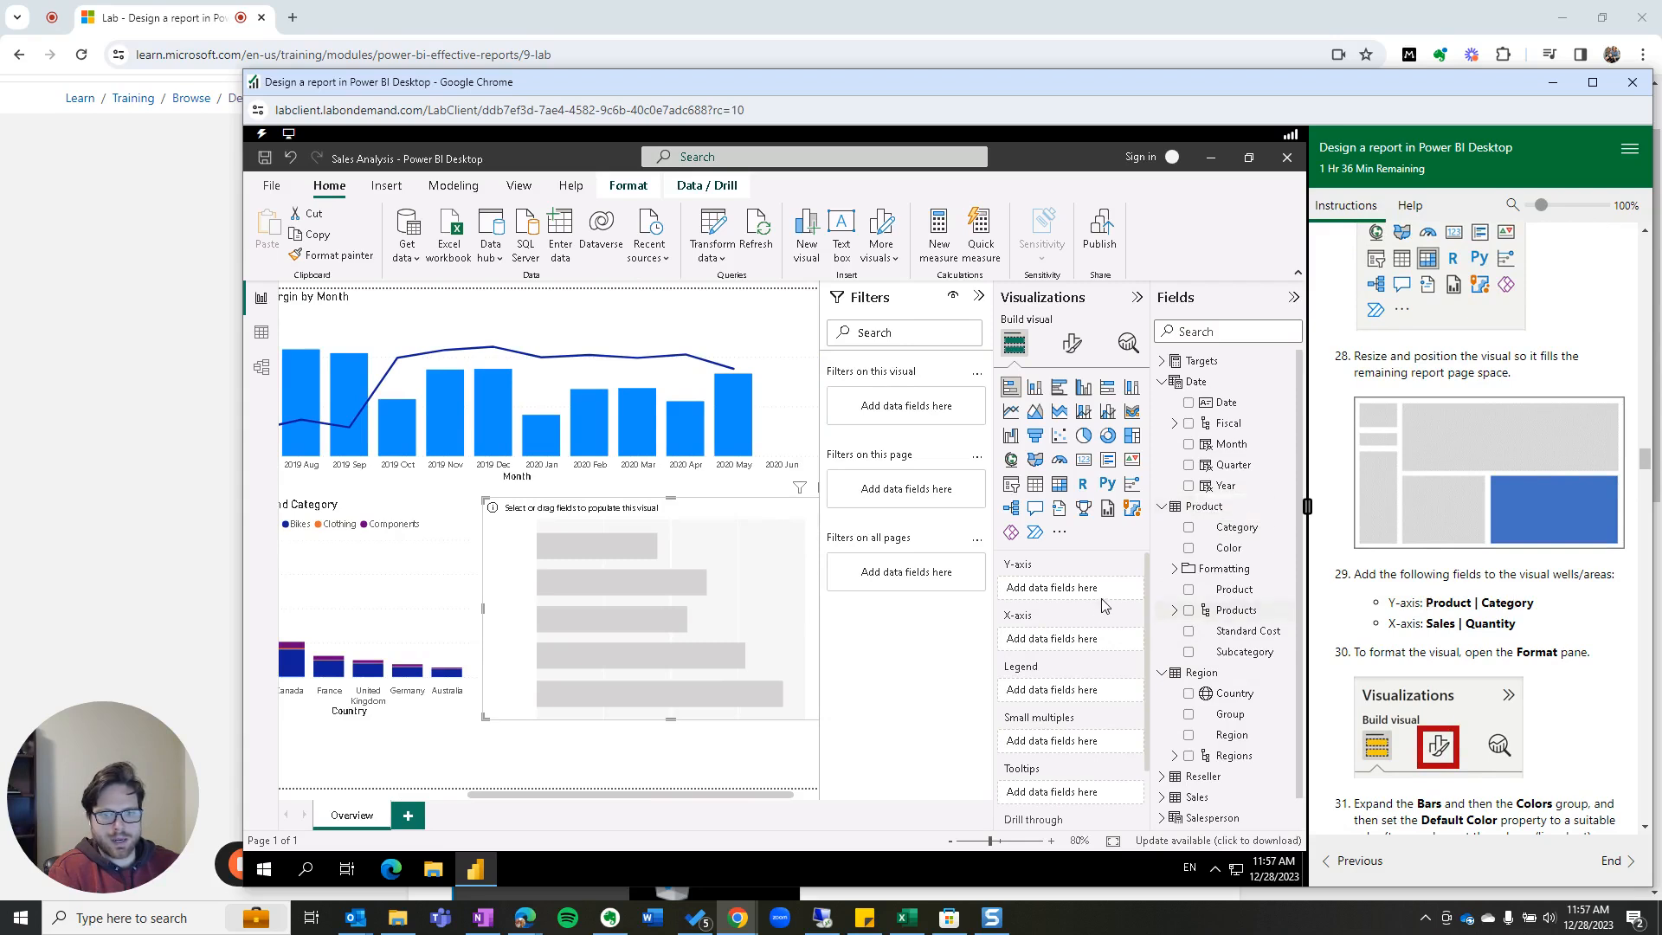
left_click(1189, 530)
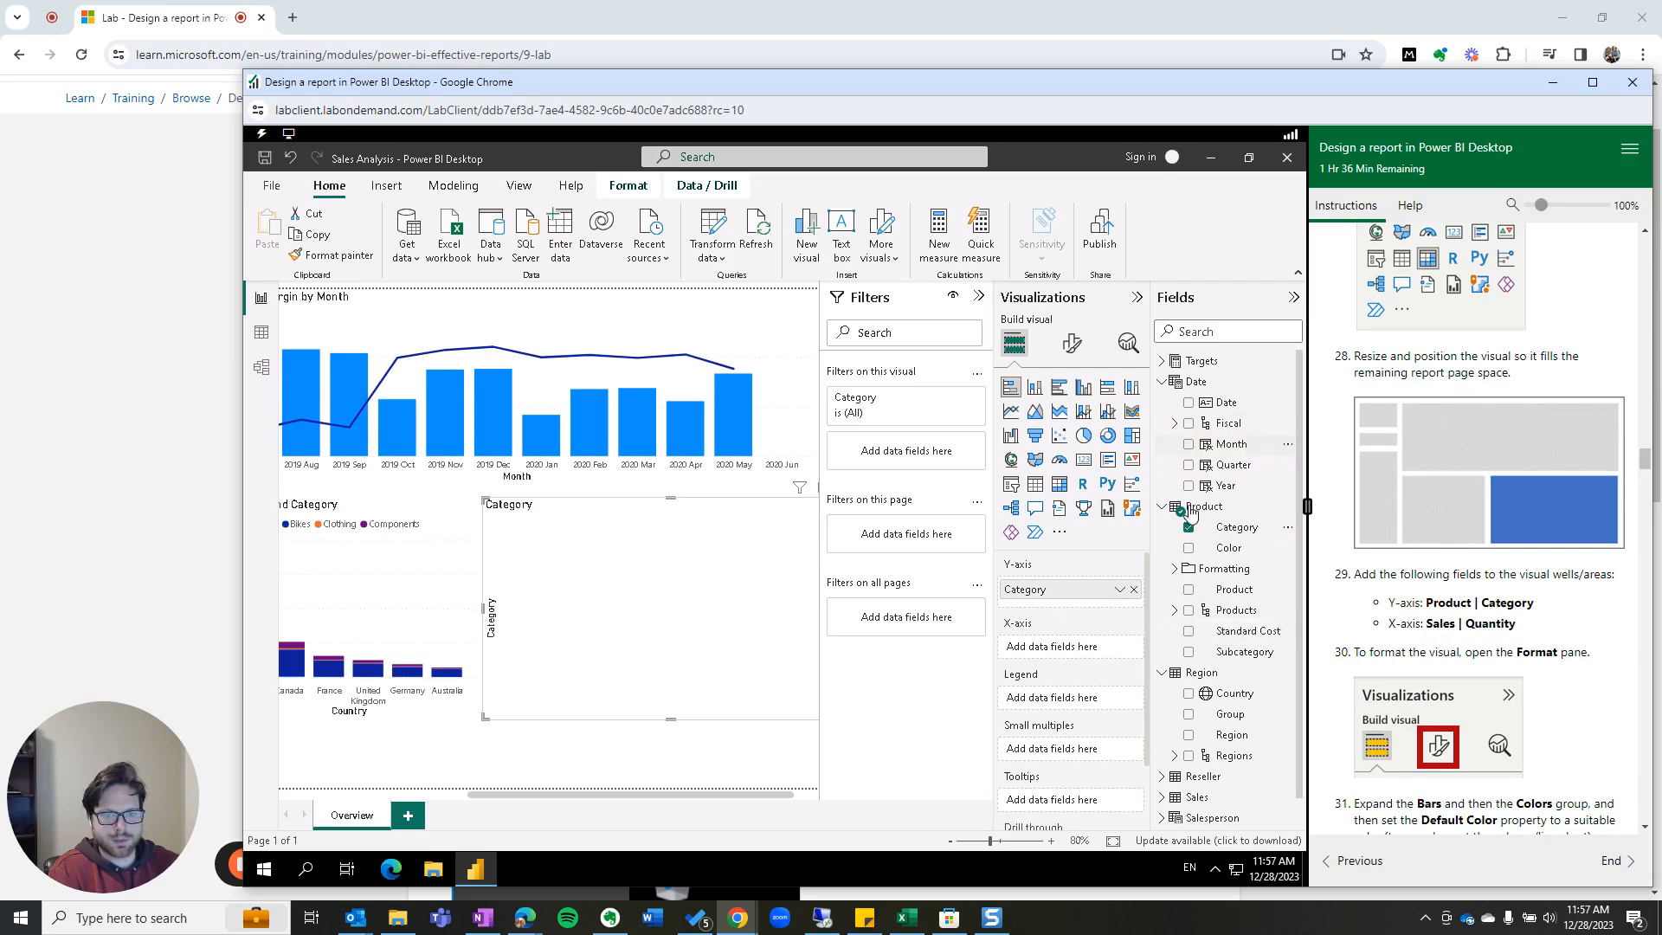
left_click(1162, 508)
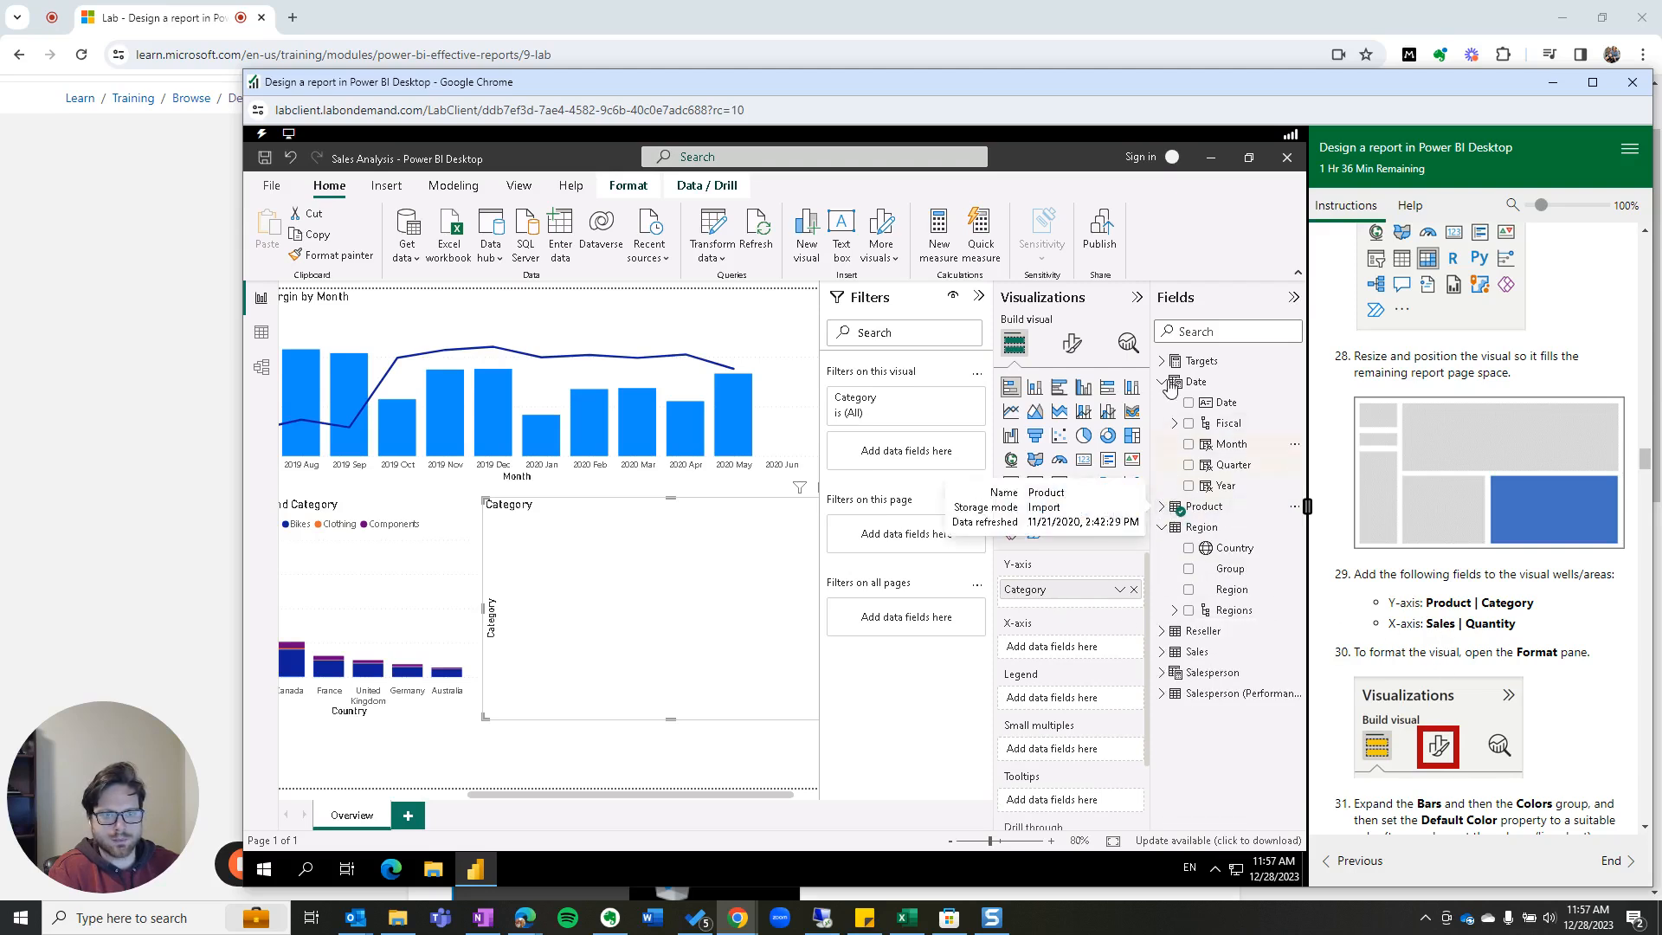
left_click(1163, 652)
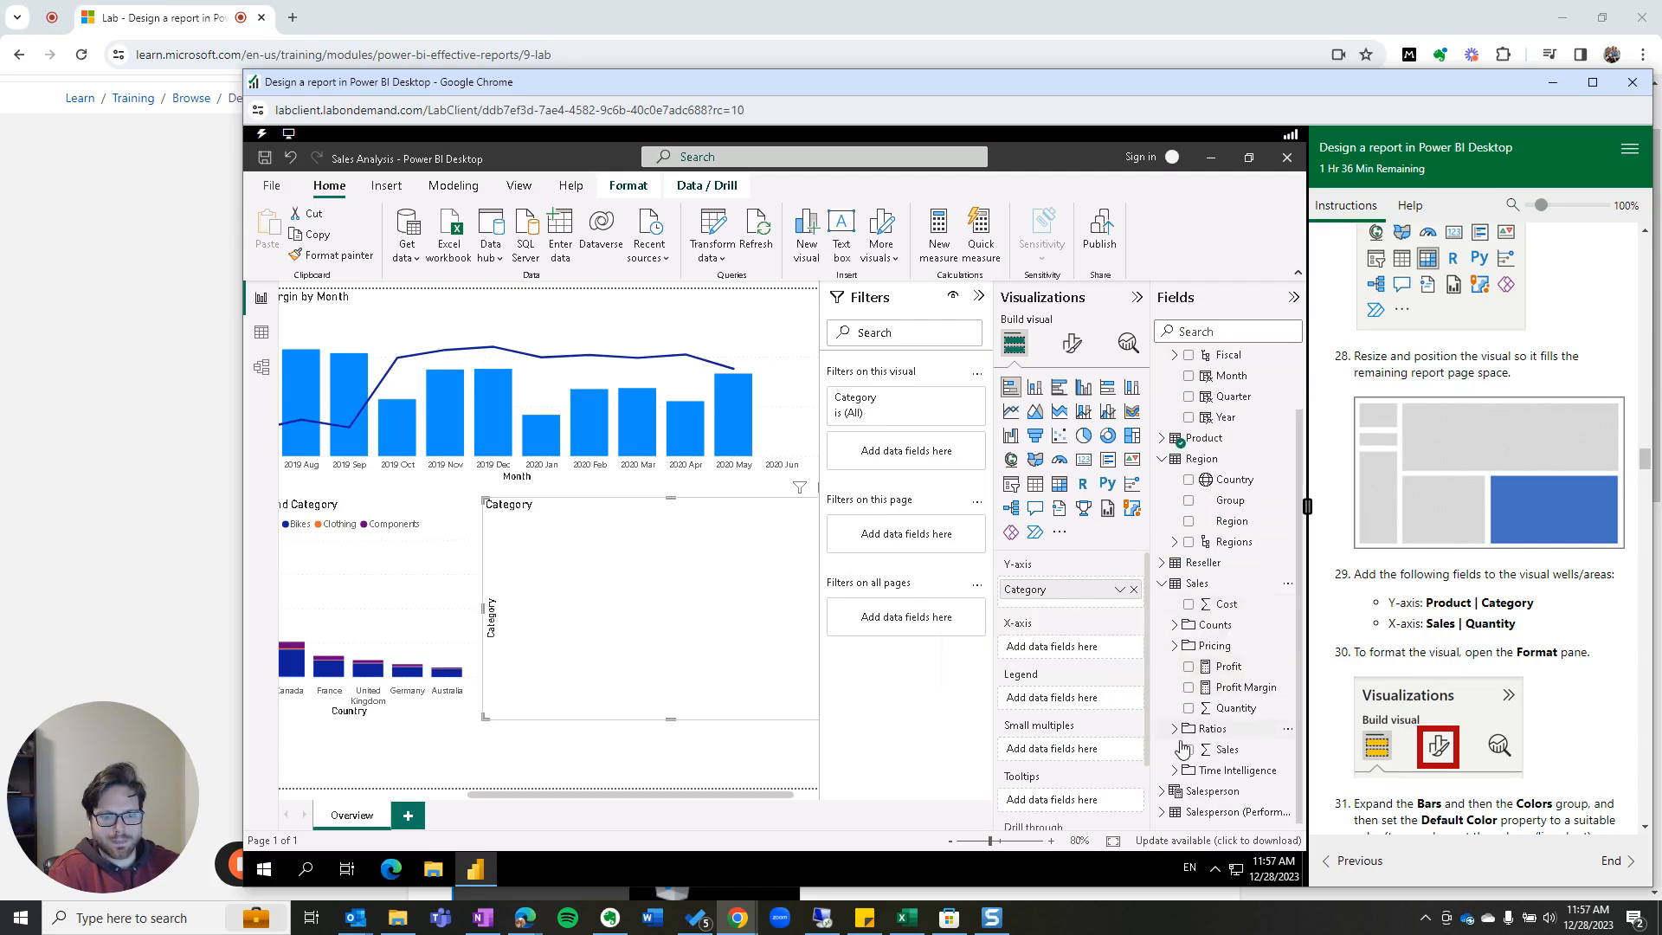
left_click(1190, 709)
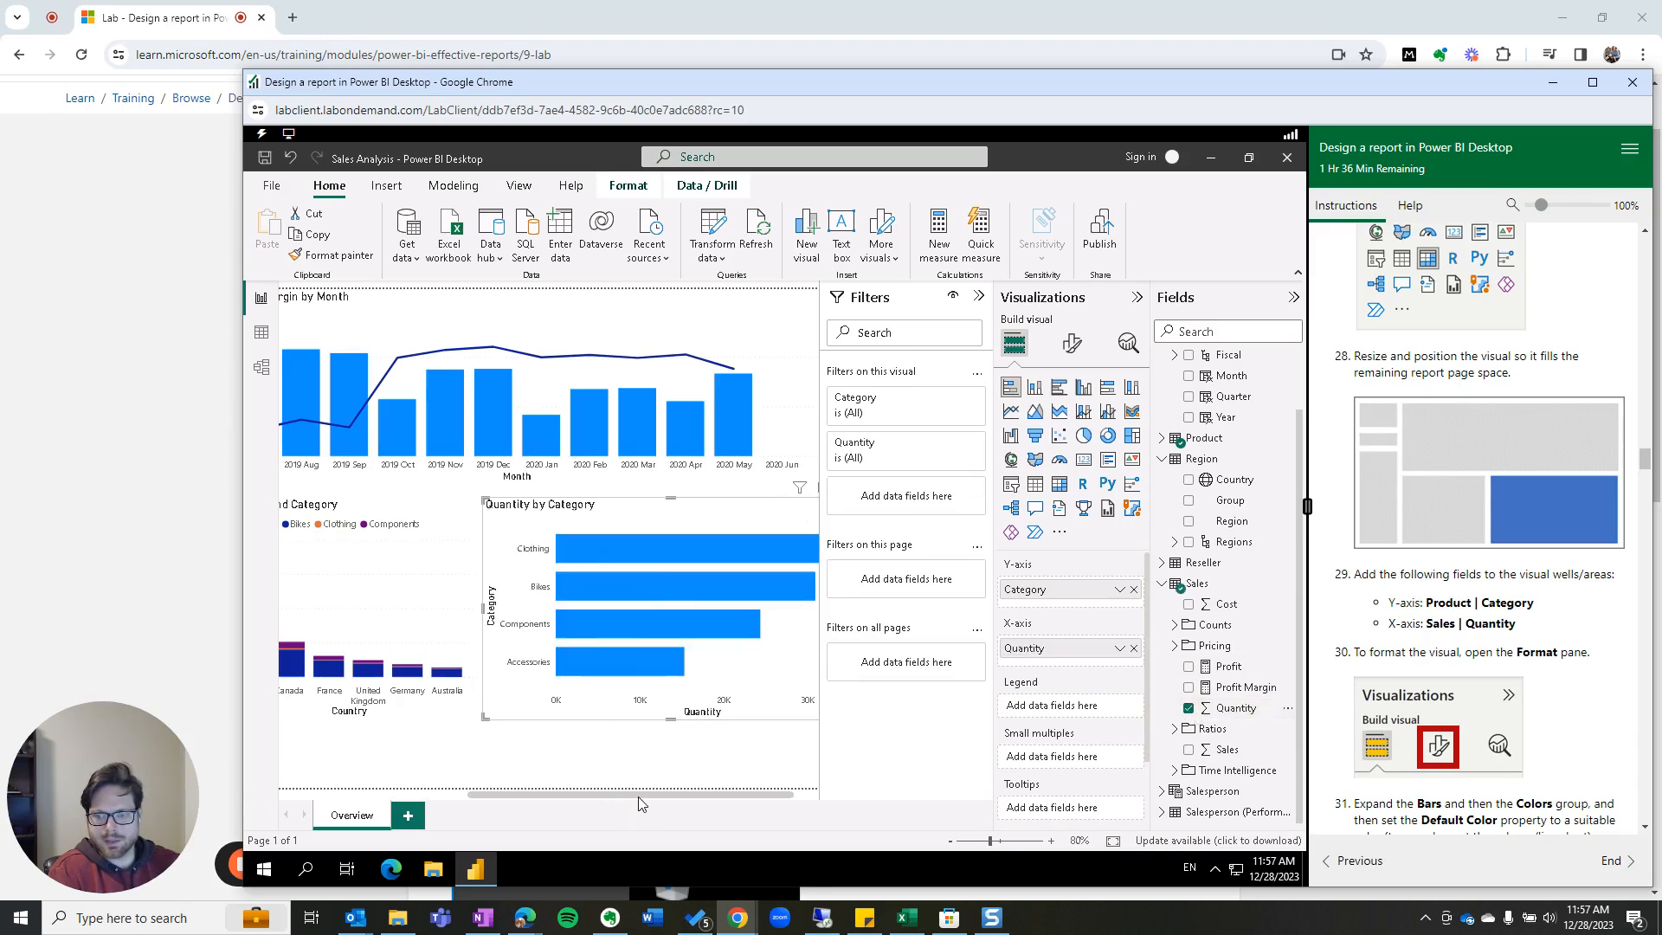
Step: Examine the Quantity by Category chart beside the other visuals and review the lab instructions for its formatting and the finished page 1 layout
scroll(639, 803, "right", 1)
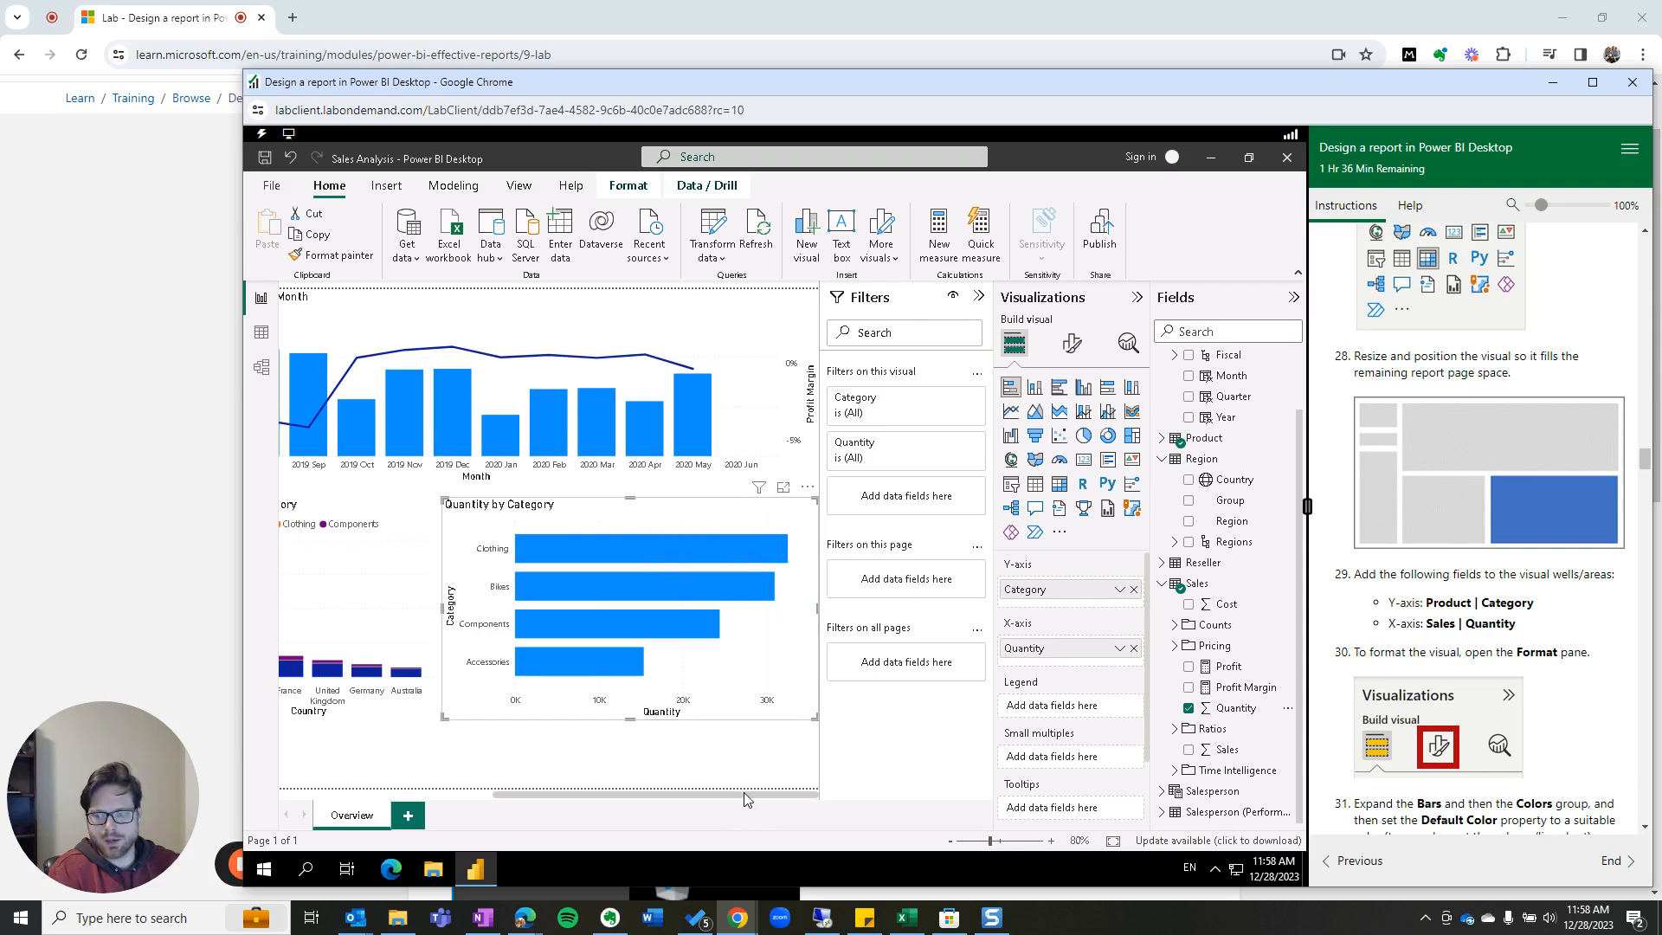
left_click_drag(745, 792, 627, 810)
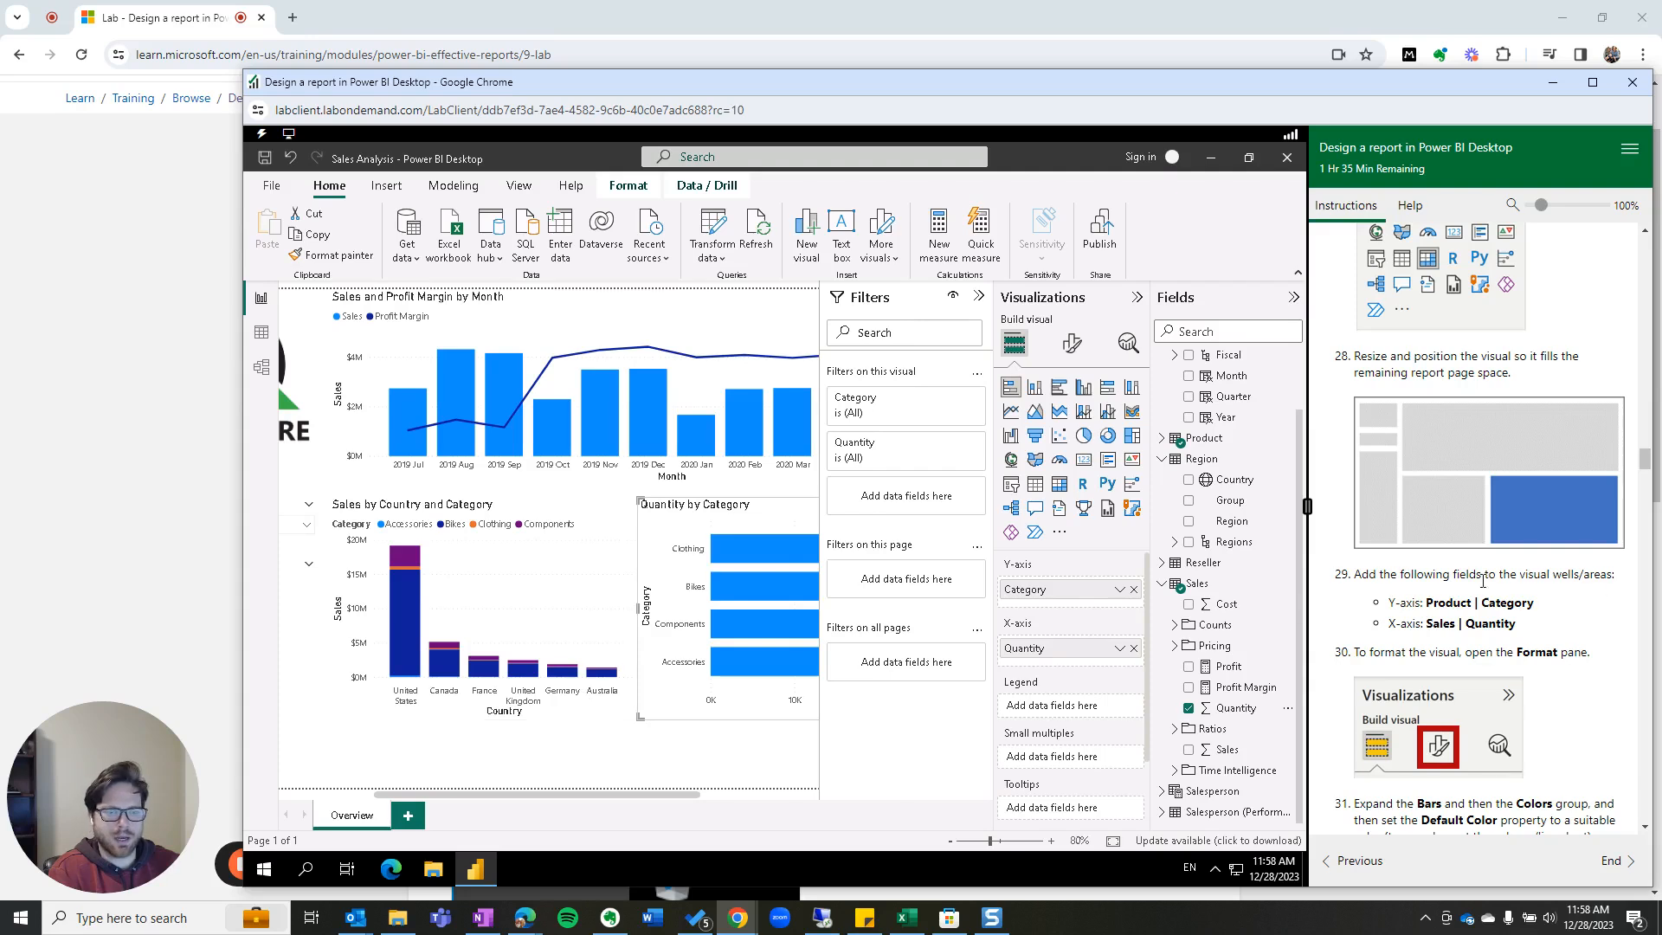
scroll(1558, 588, "down", 2)
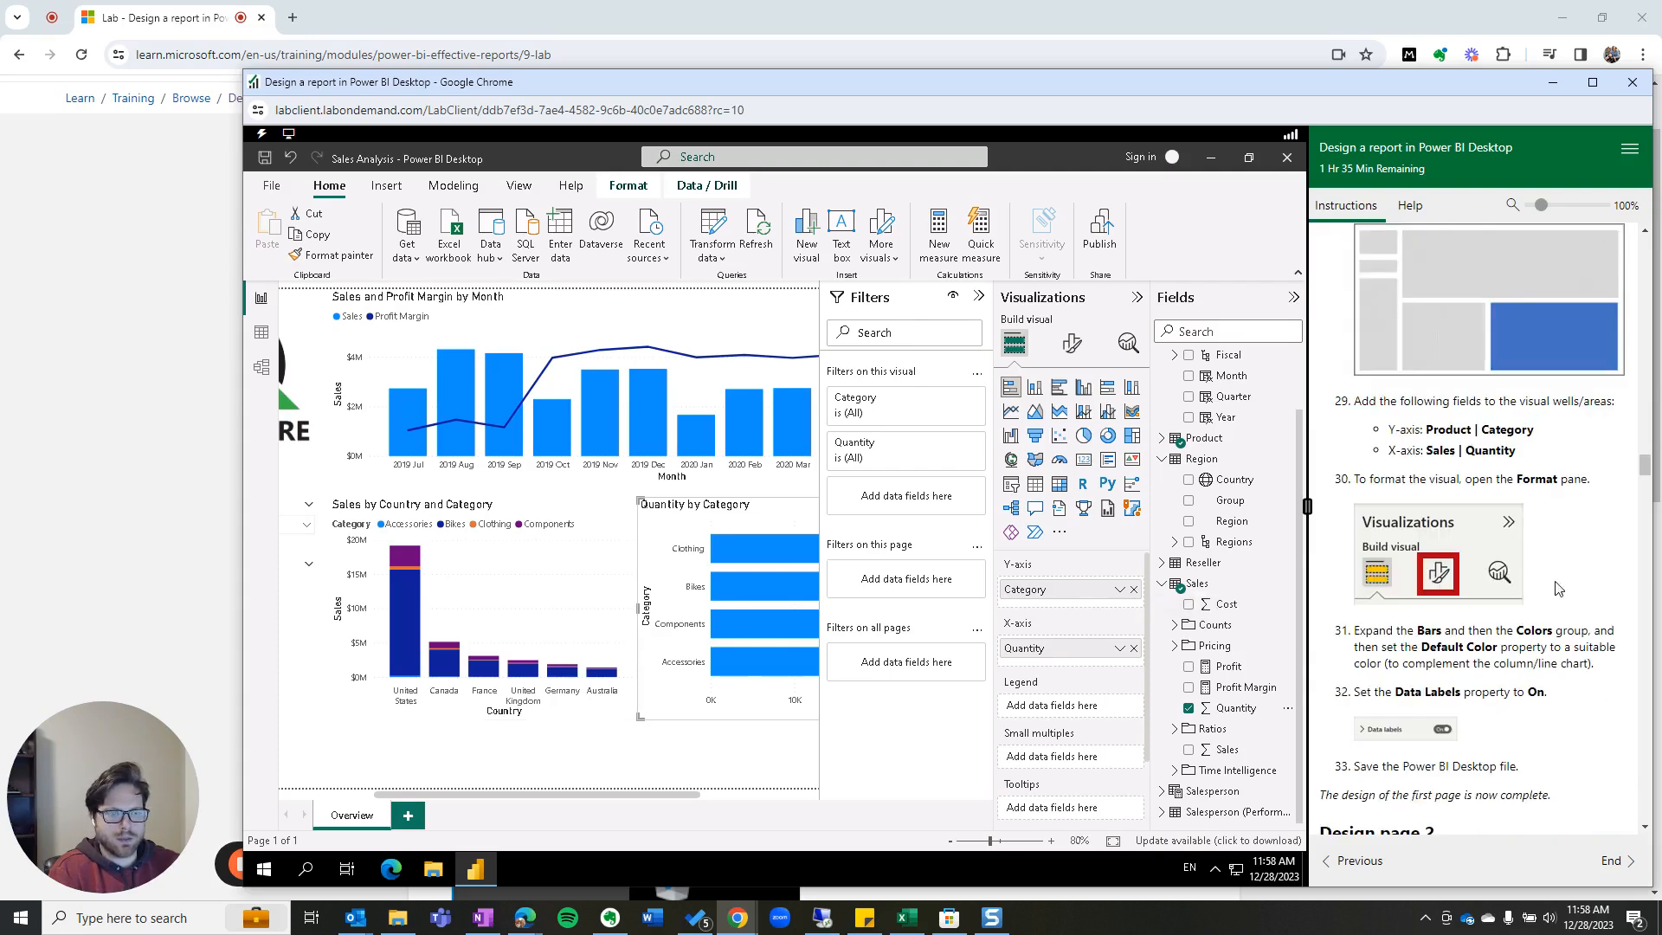
left_click_drag(689, 793, 800, 805)
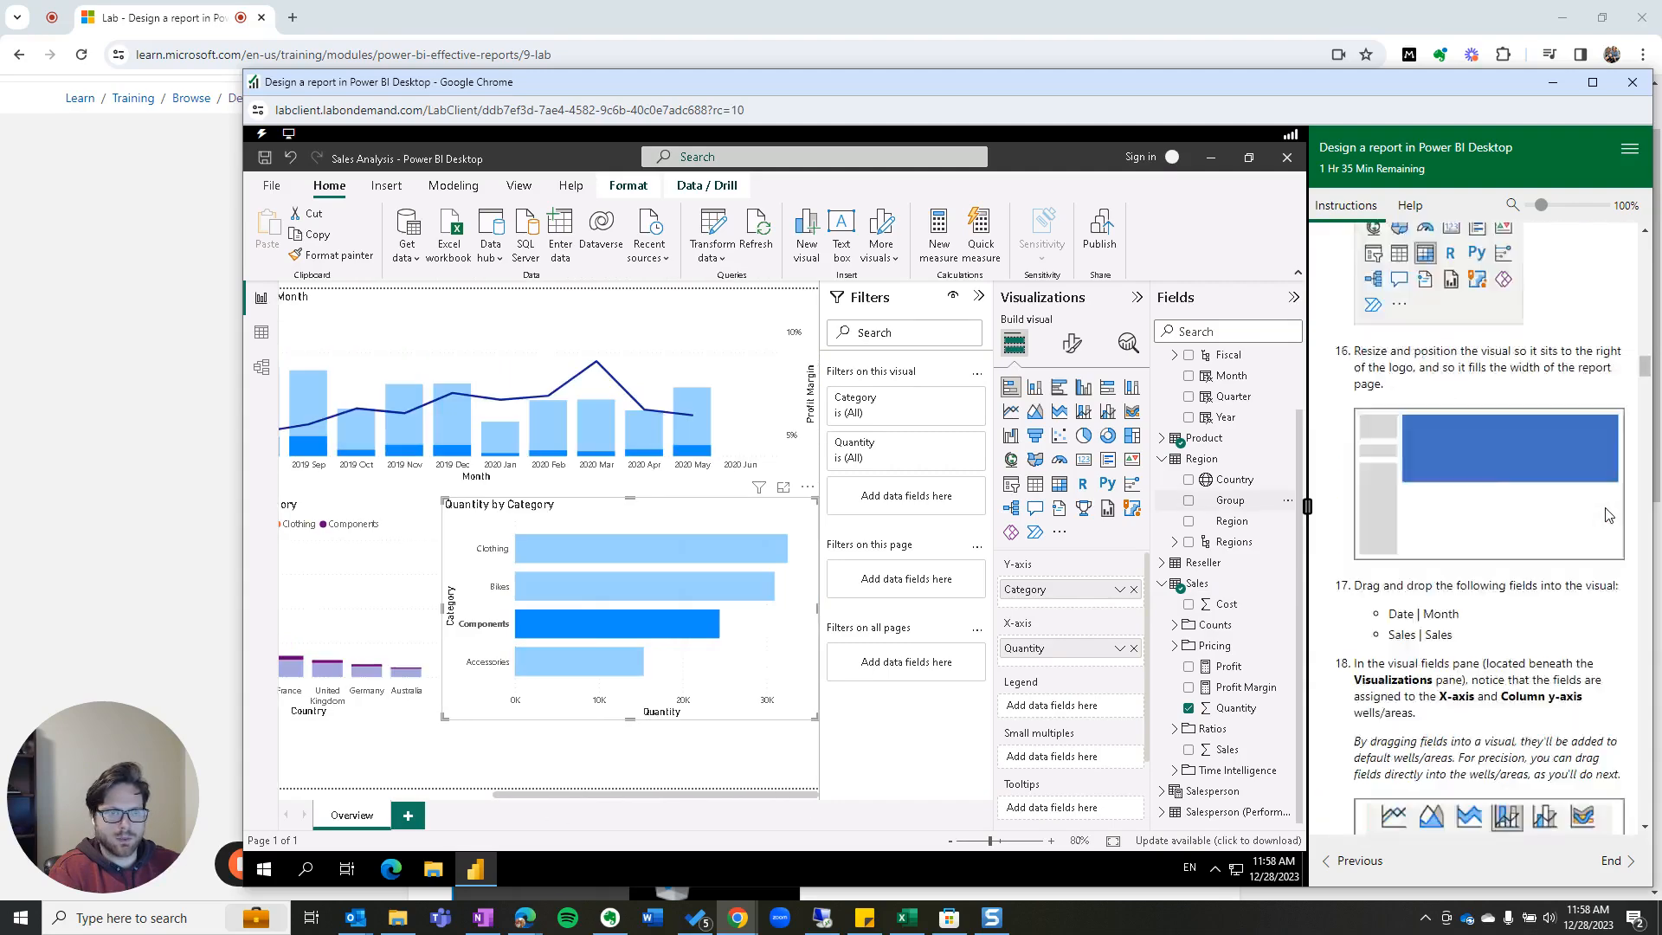
scroll(1597, 522, "up", 15)
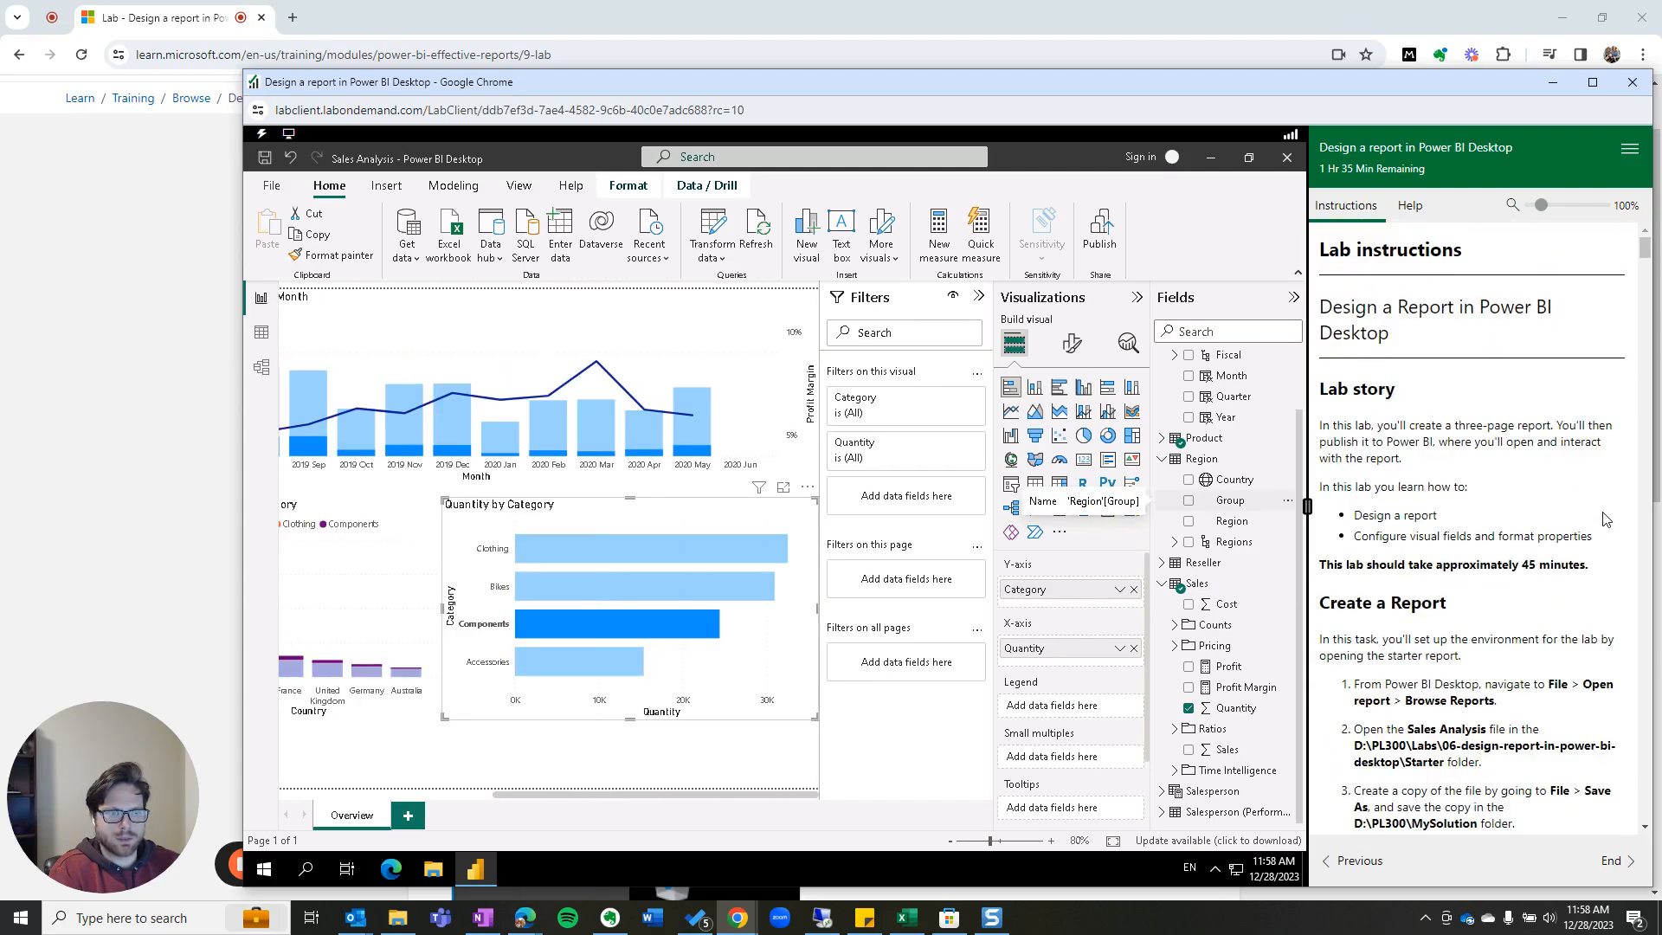
scroll(1597, 522, "down", 8)
scroll(1598, 522, "up", 15)
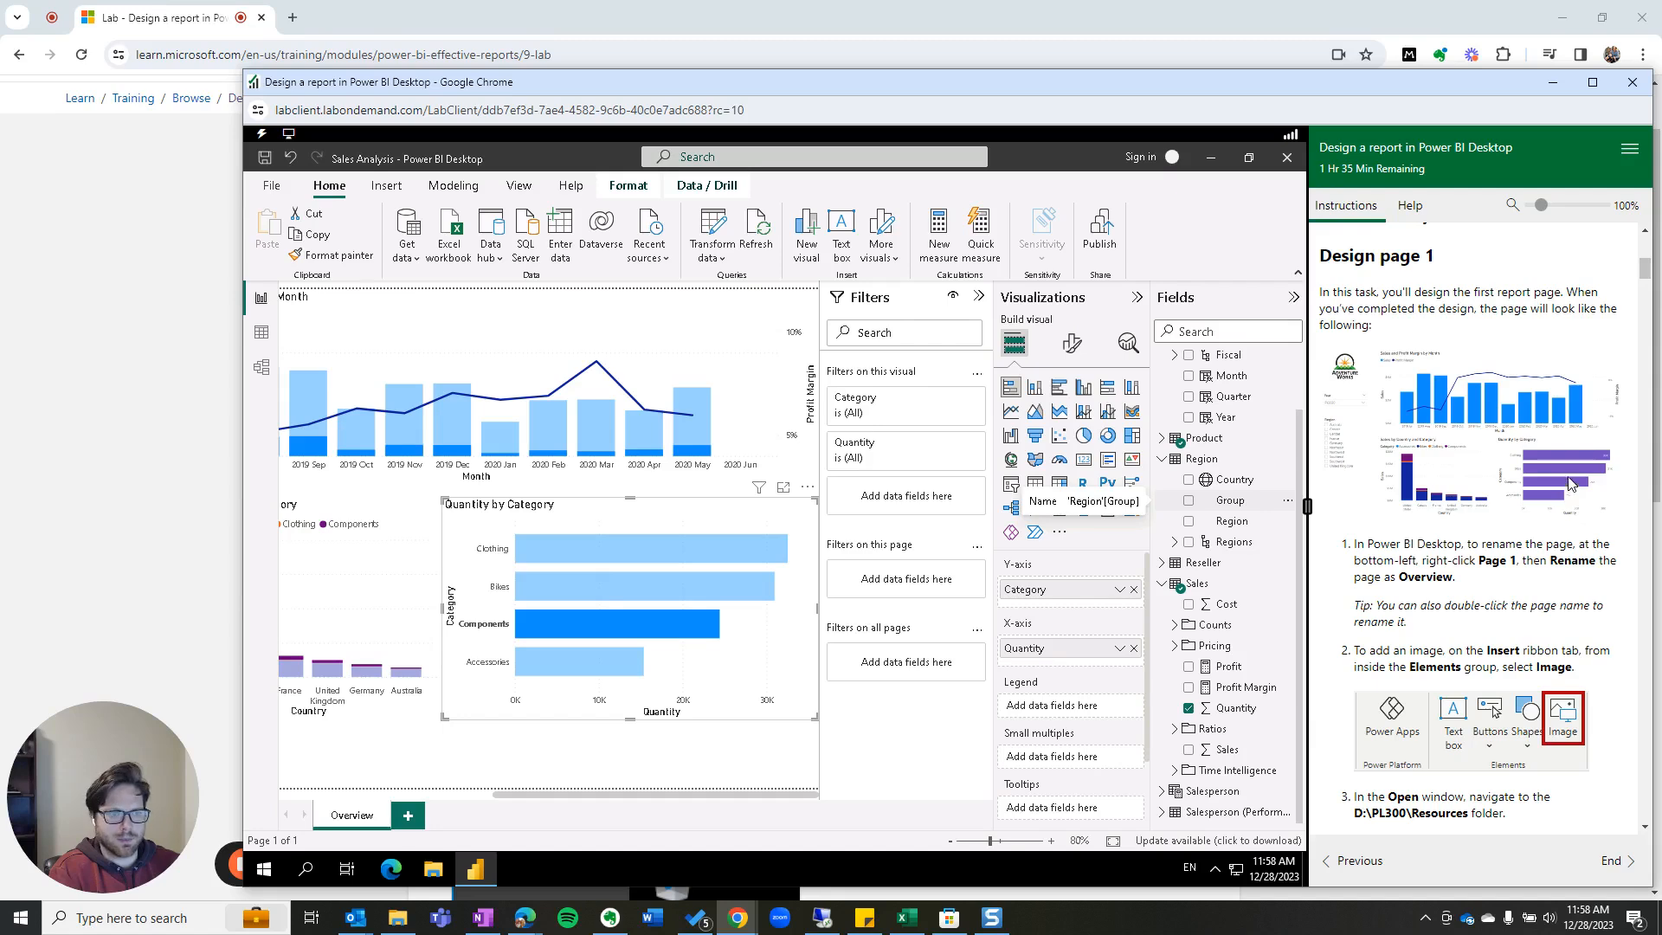
scroll(1565, 498, "down", 20)
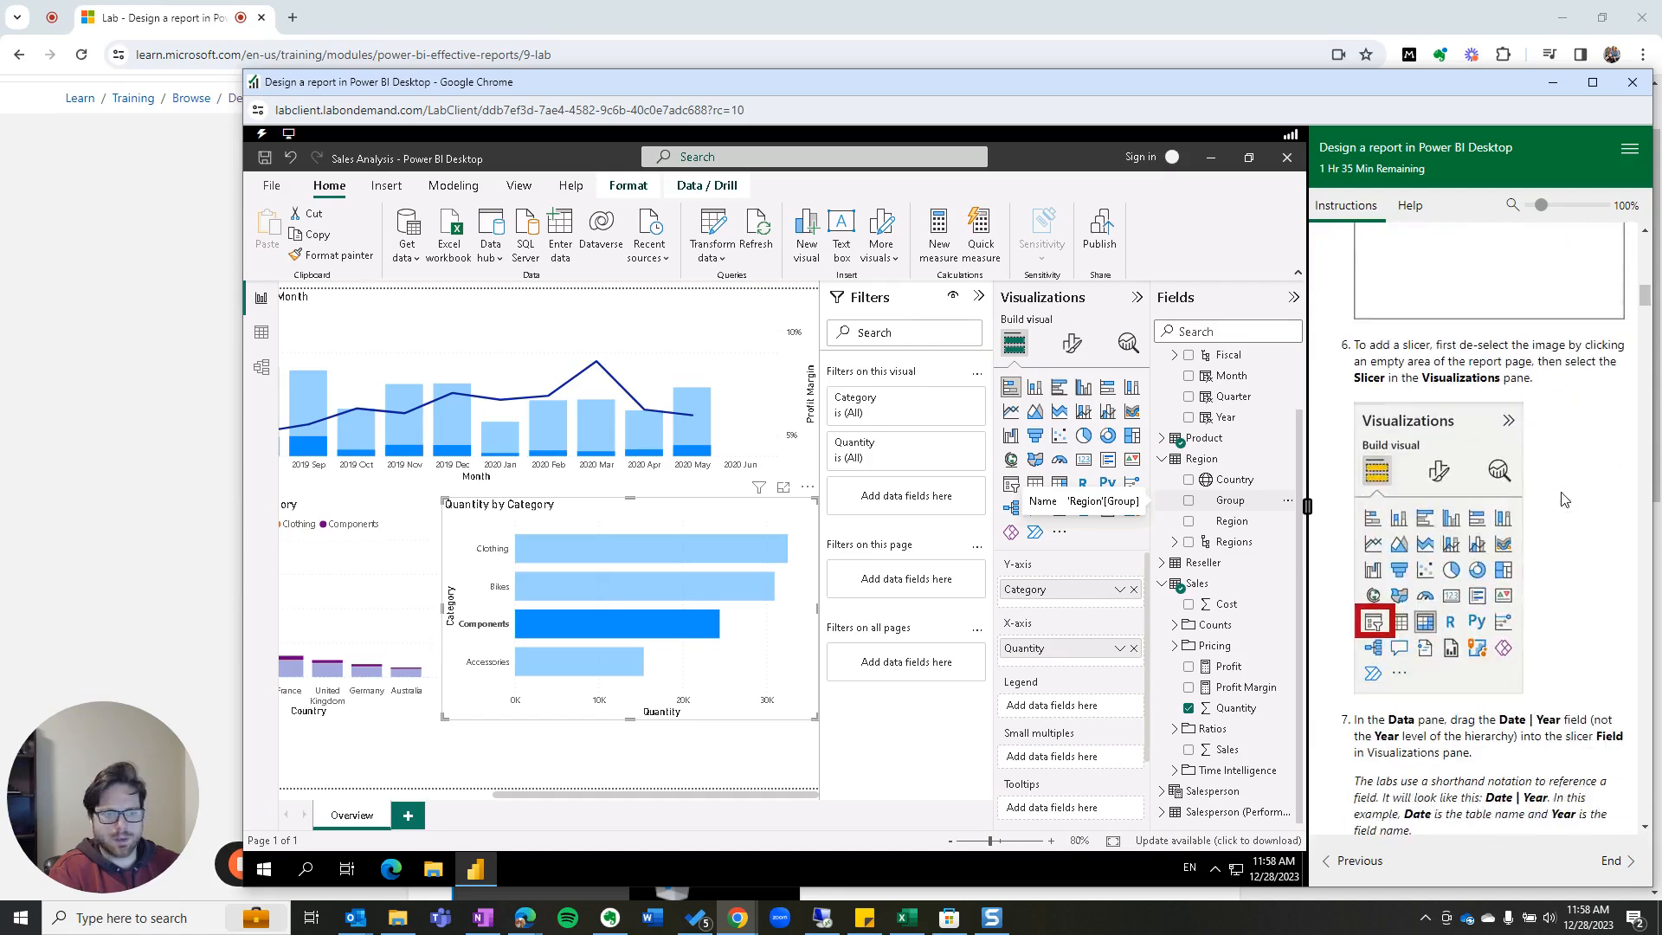
scroll(1556, 498, "down", 10)
scroll(1567, 510, "up", 15)
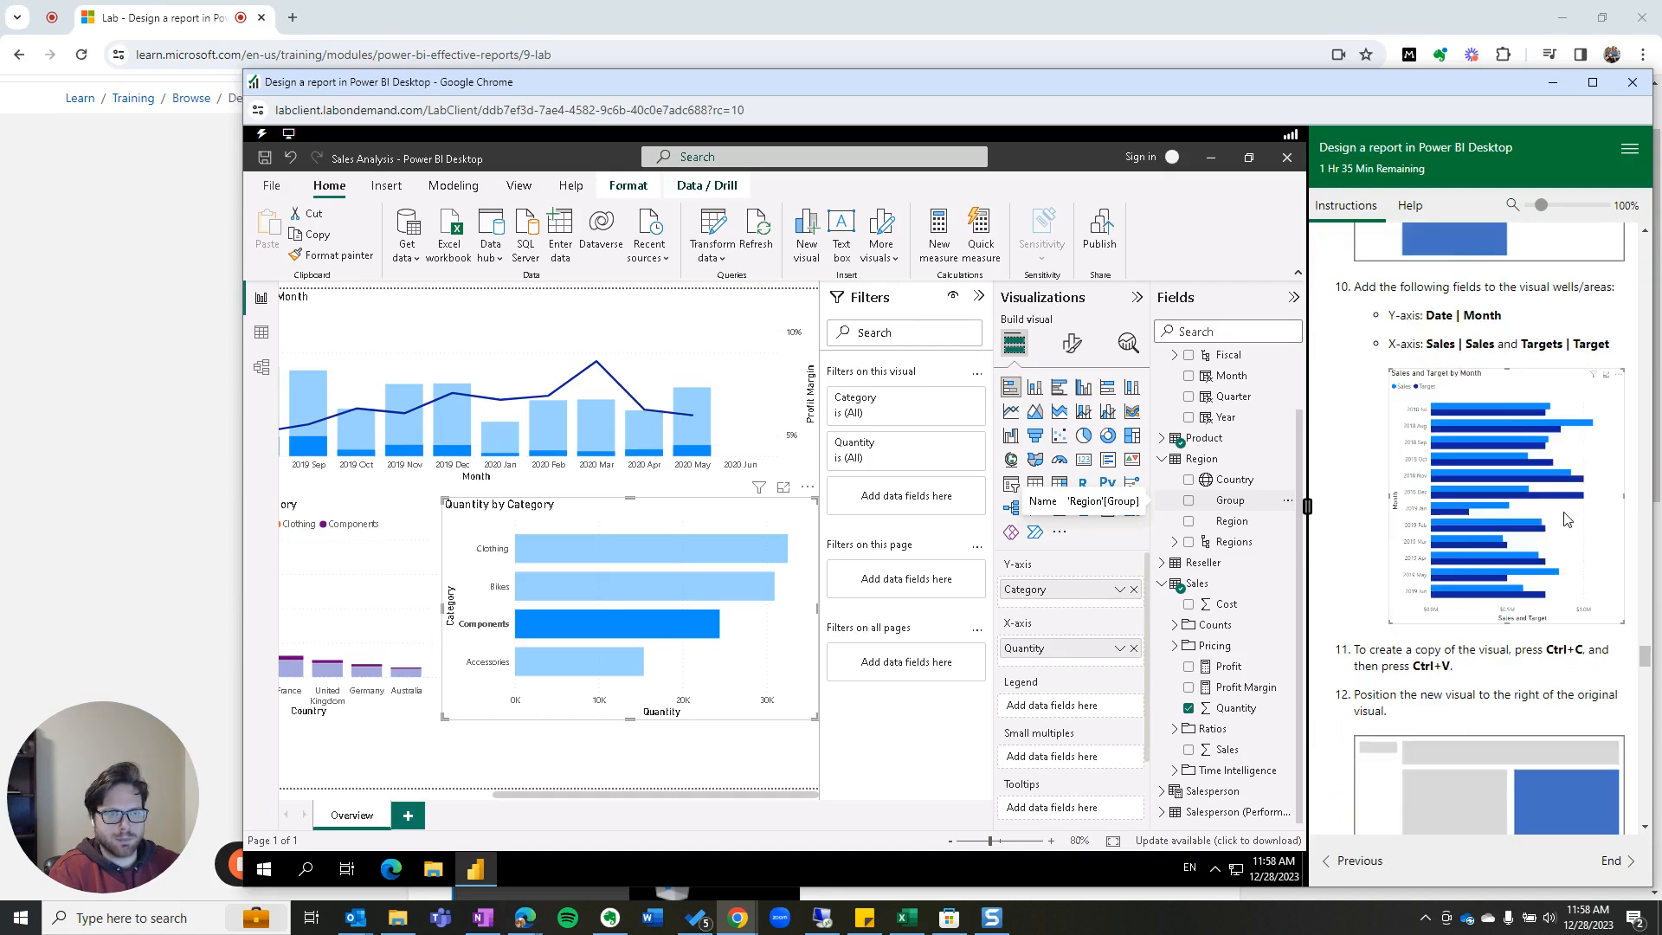
Step: Look through the lab instructions for the later report pages and return to the formatting steps for the Quantity by Category bar chart
scroll(1568, 519, "up", 5)
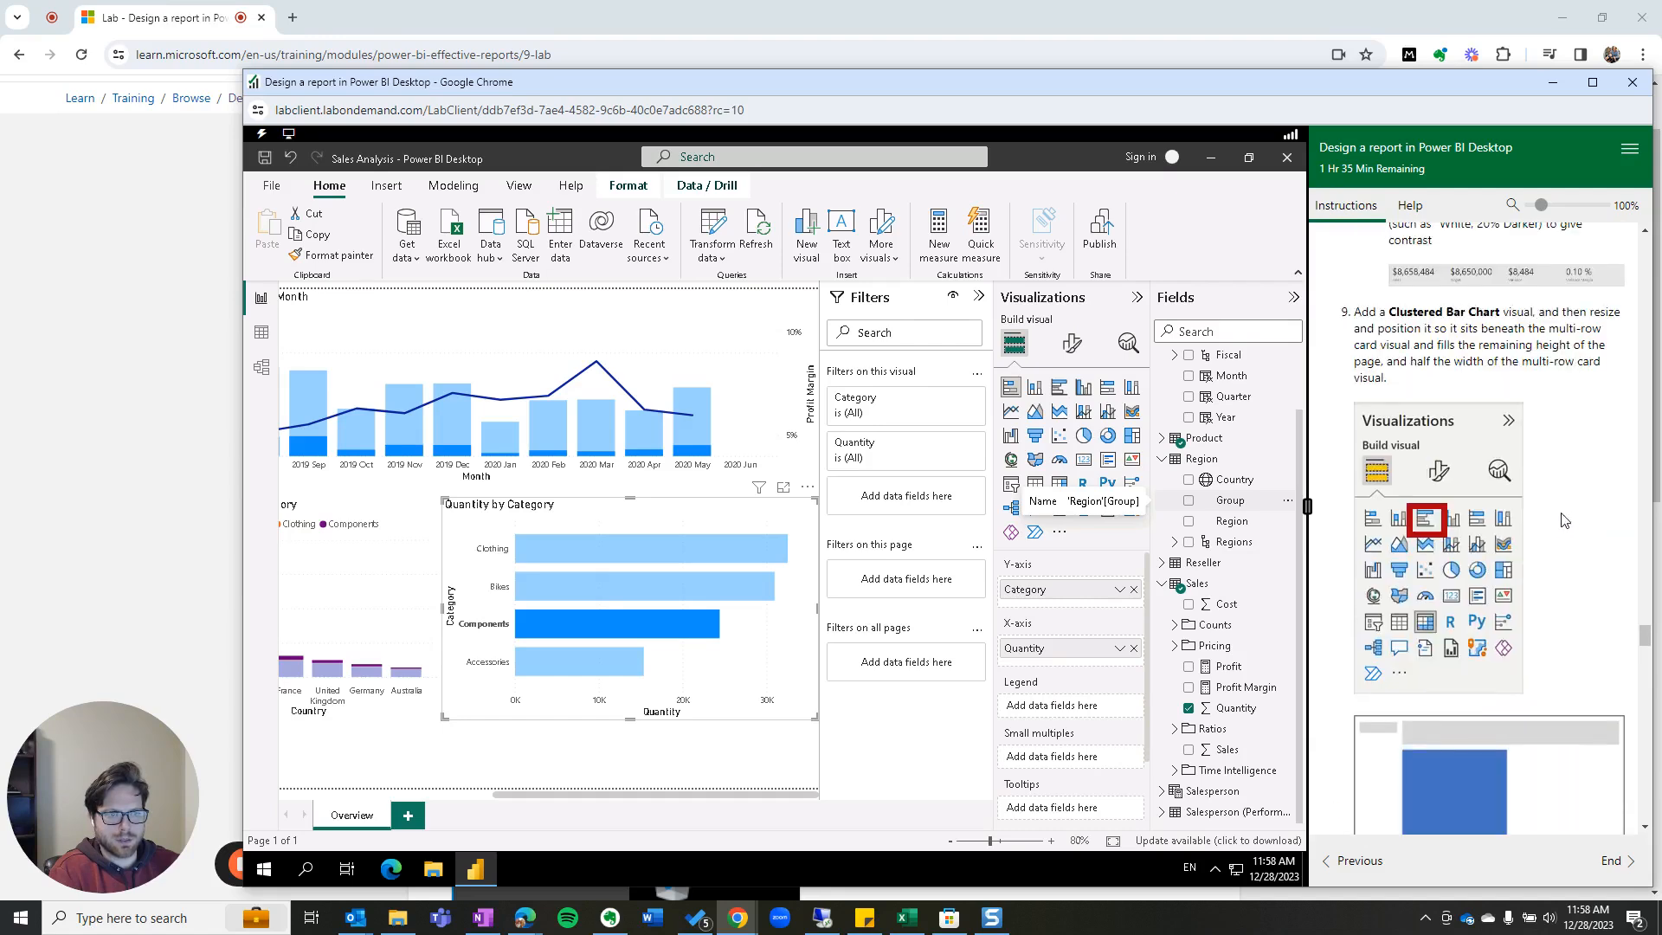
scroll(1428, 364, "up", 5)
scroll(1507, 472, "down", 12)
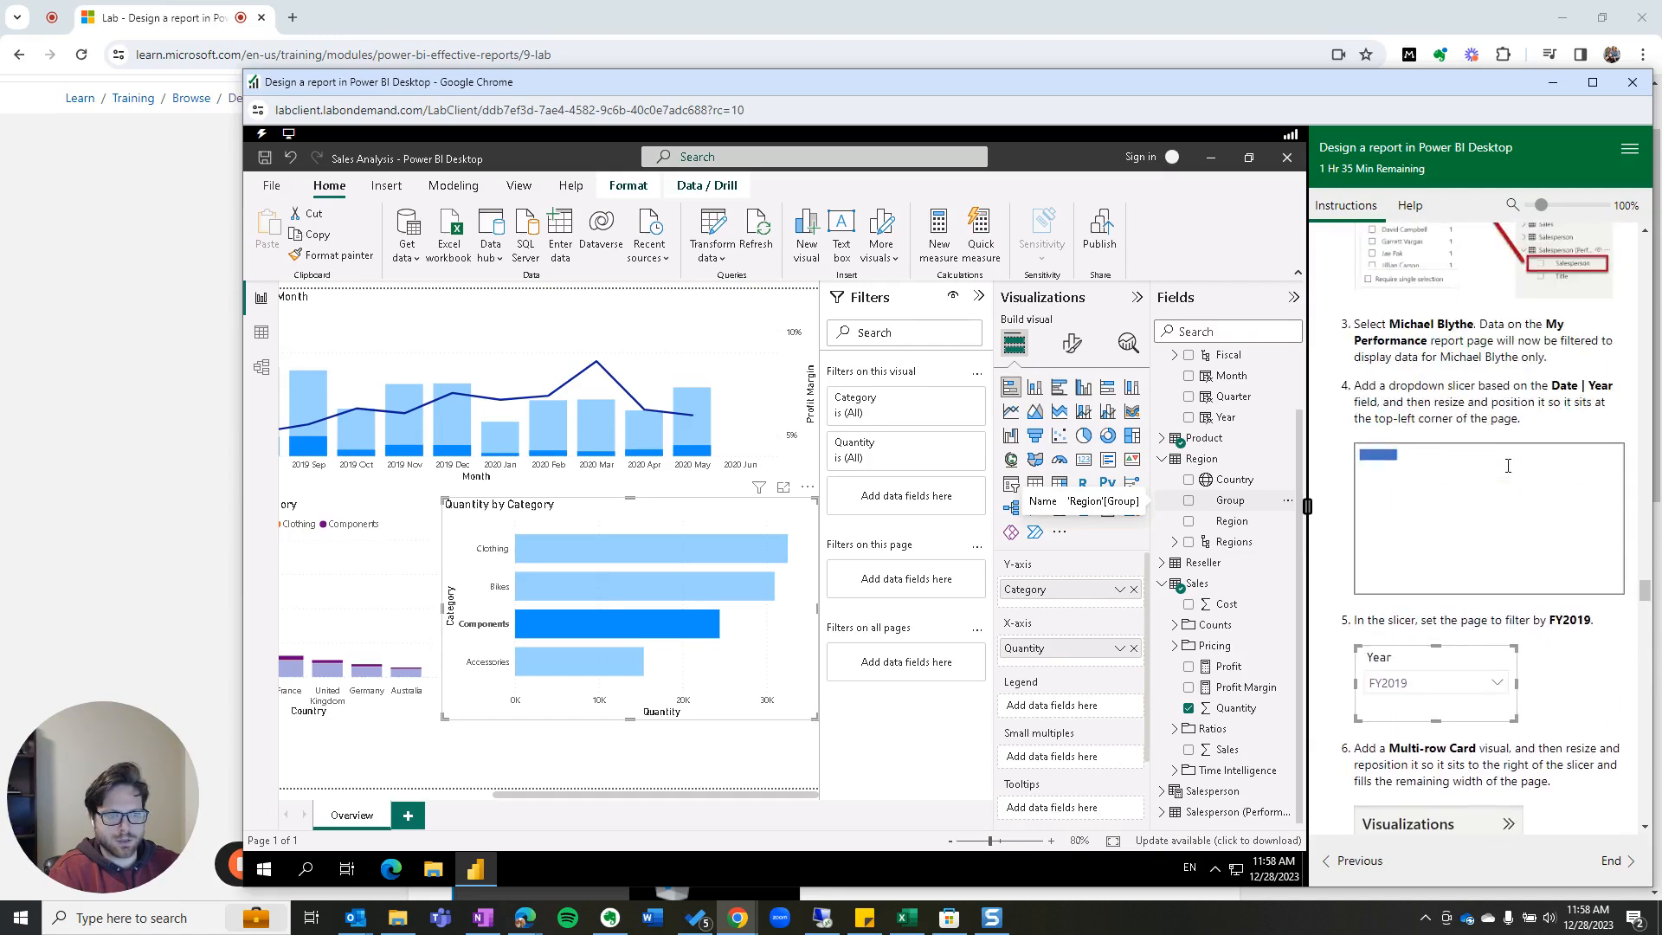
scroll(1507, 472, "down", 10)
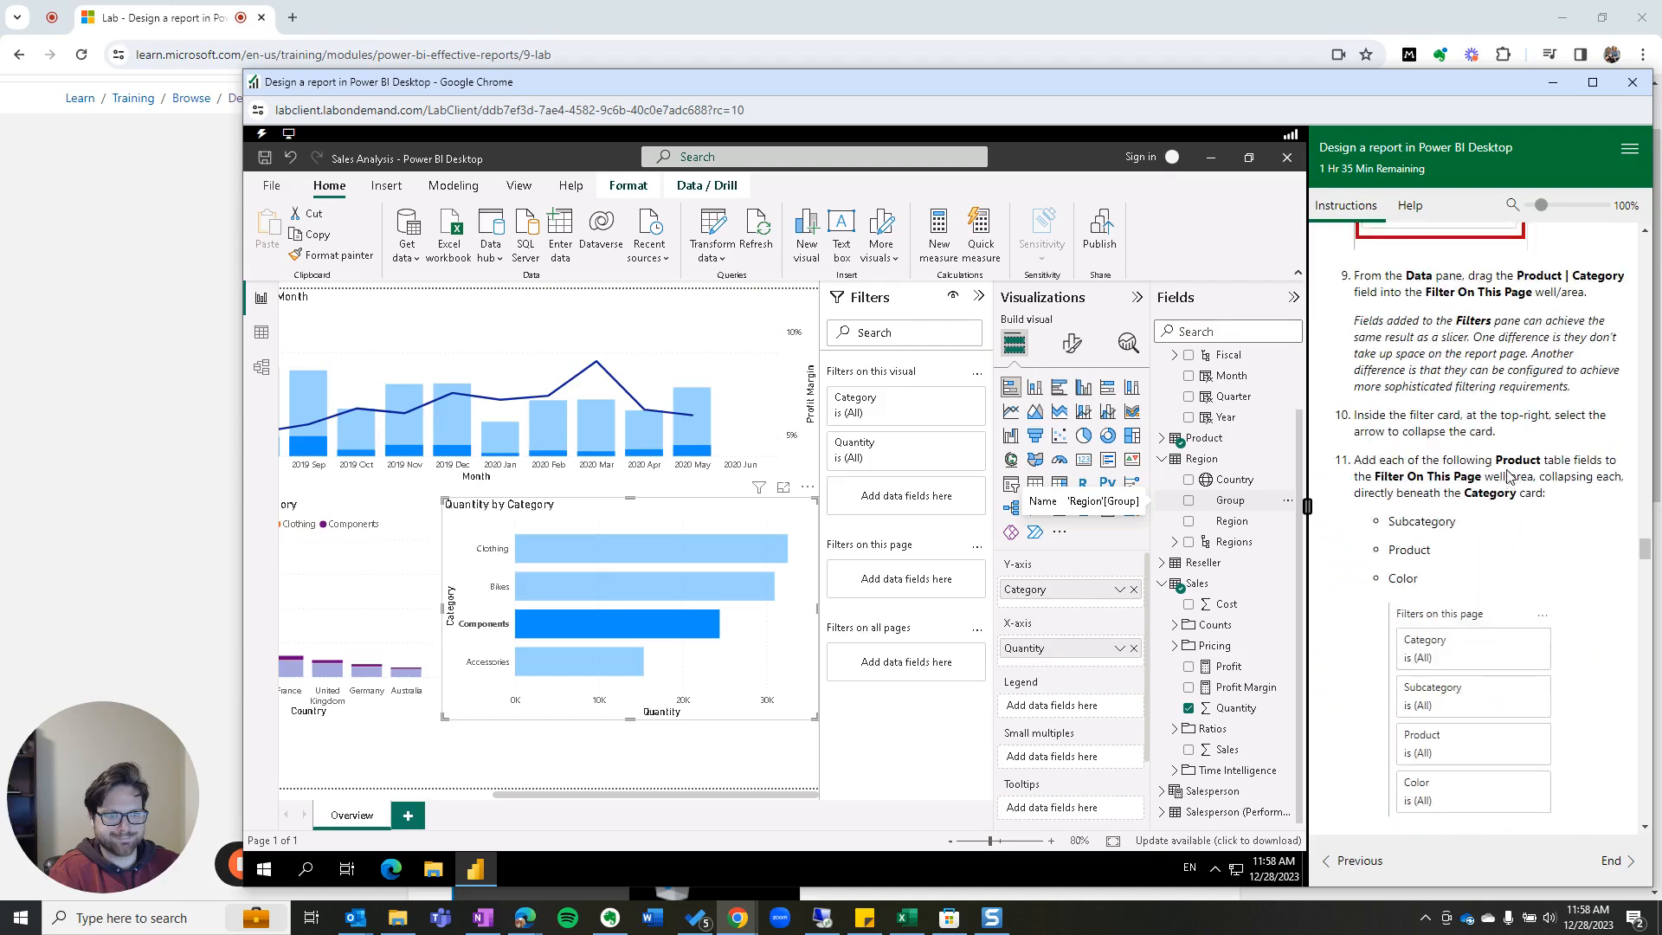
scroll(1507, 478, "up", 15)
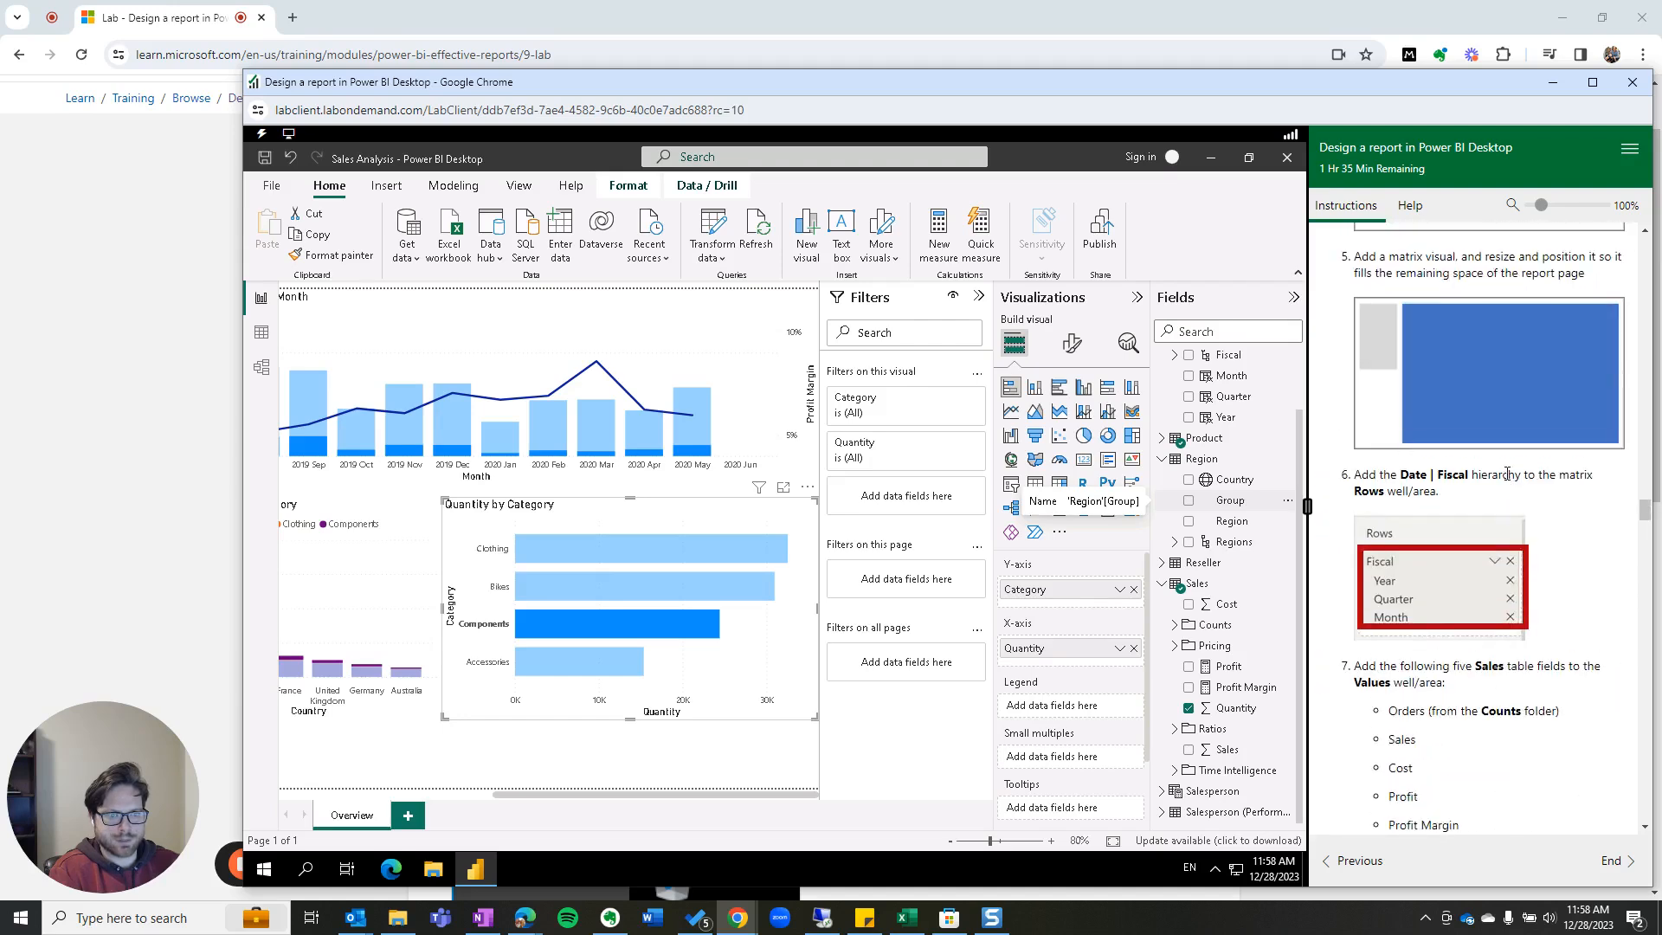
scroll(1506, 474, "up", 3)
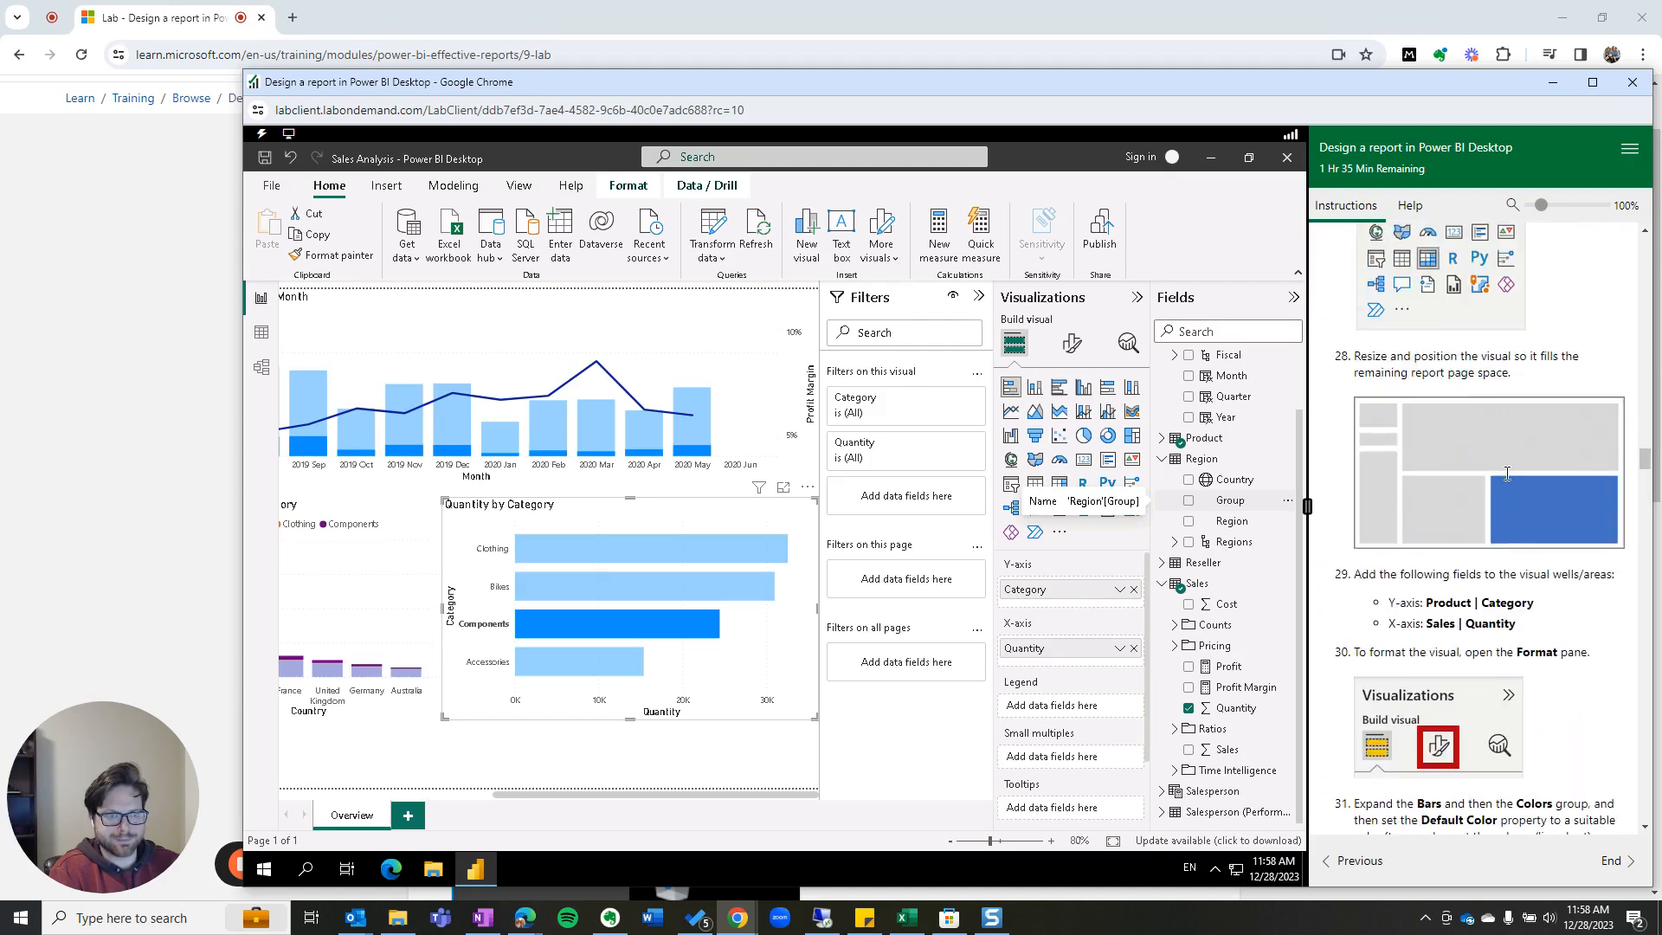
scroll(1507, 473, "down", 3)
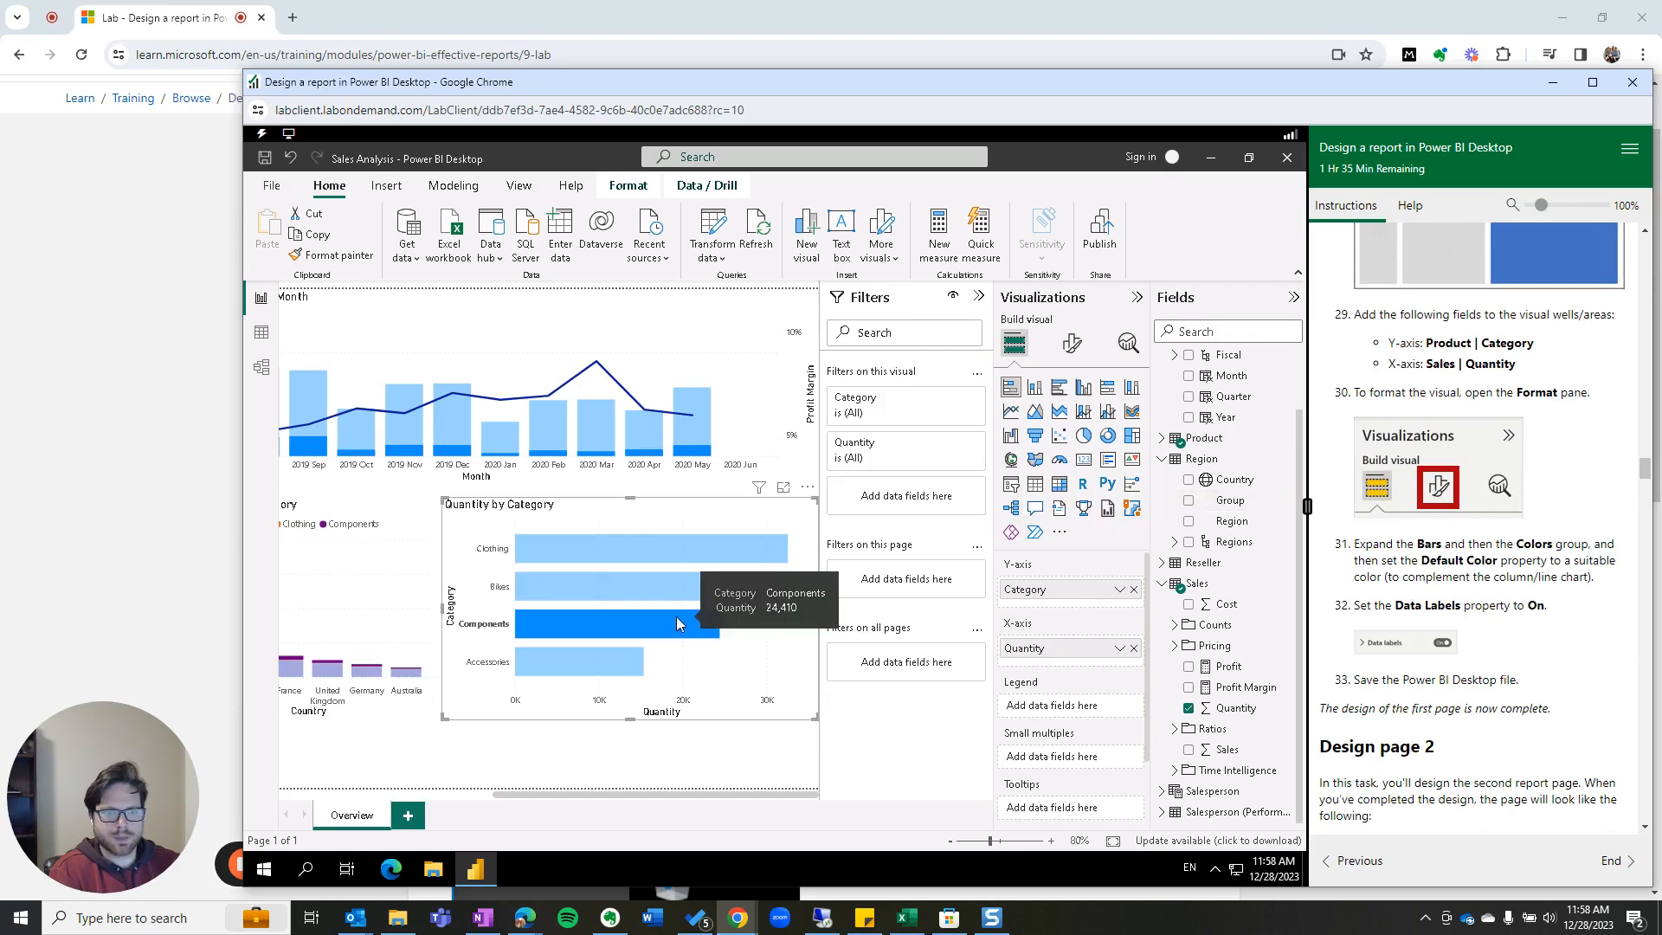
Step: Cross-highlight the page by Clothing, Bikes, Components and Accessories in the Quantity by Category chart, compare the other visuals, and clear the highlight
left_click(679, 623)
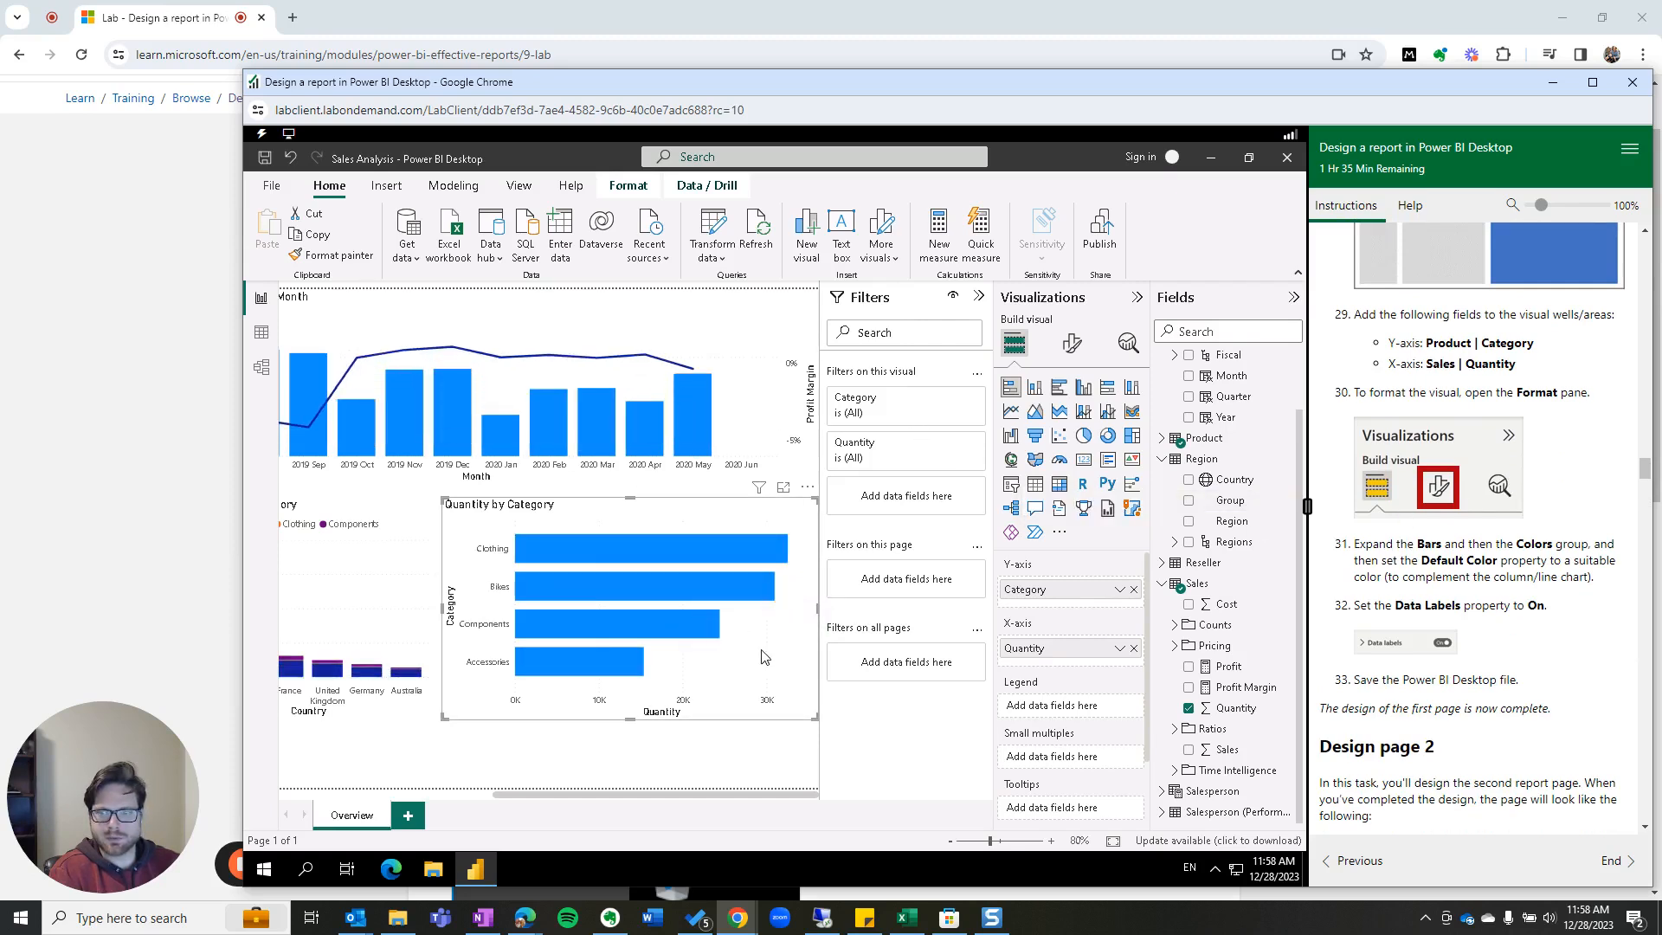
left_click(625, 543)
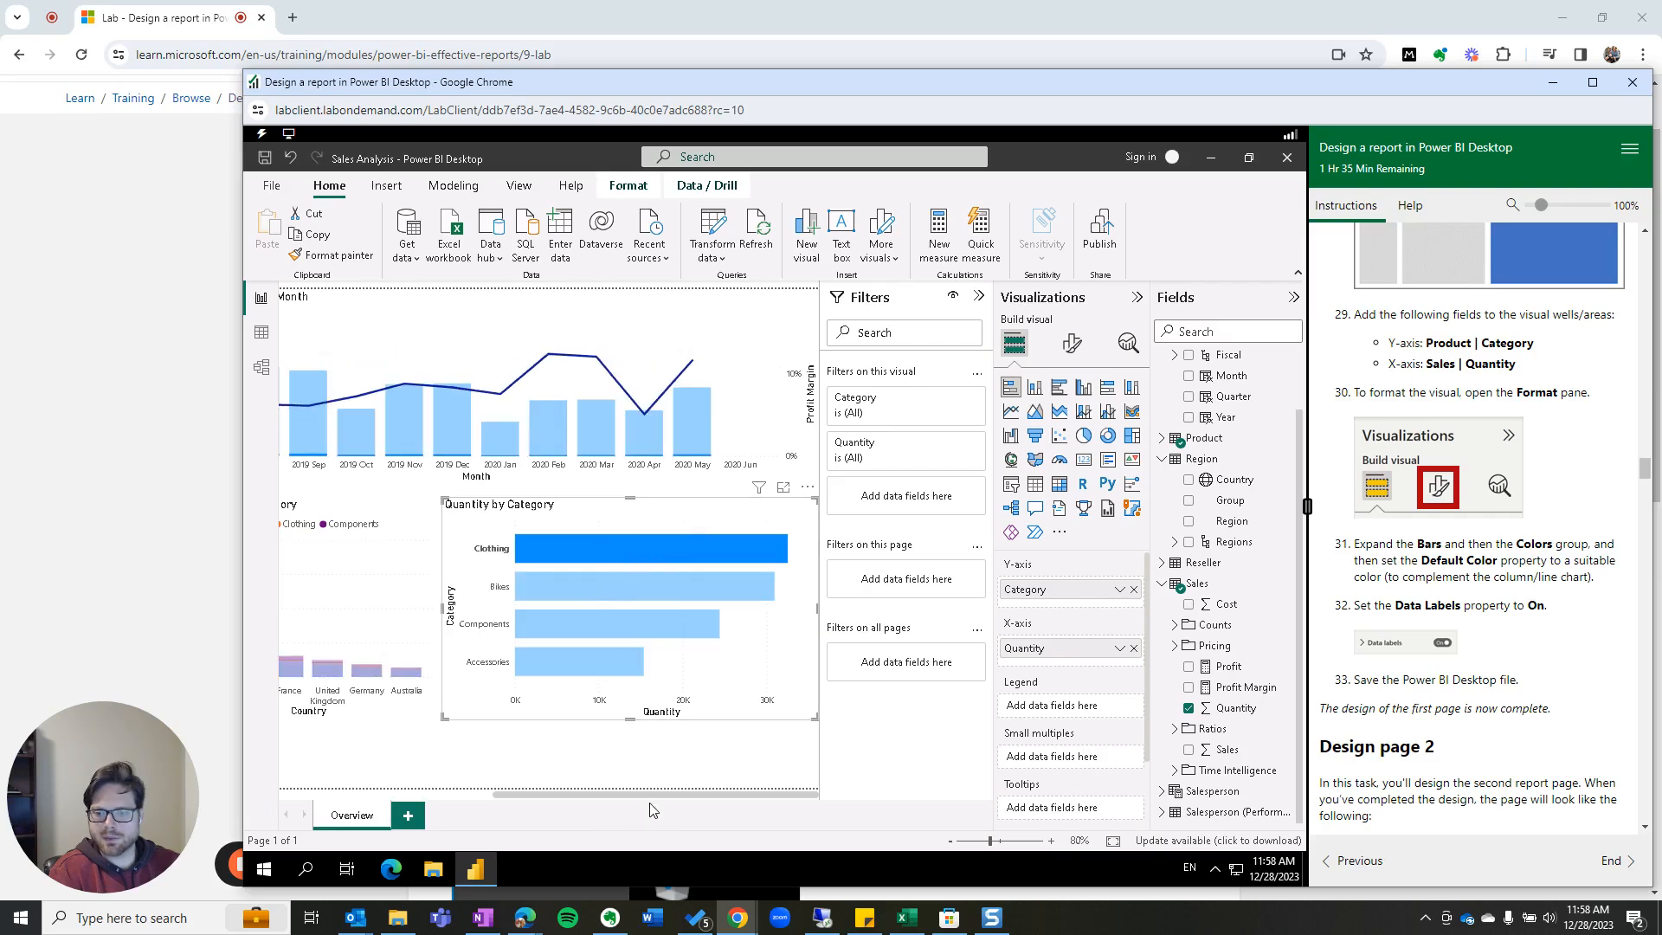
left_click_drag(652, 793, 600, 793)
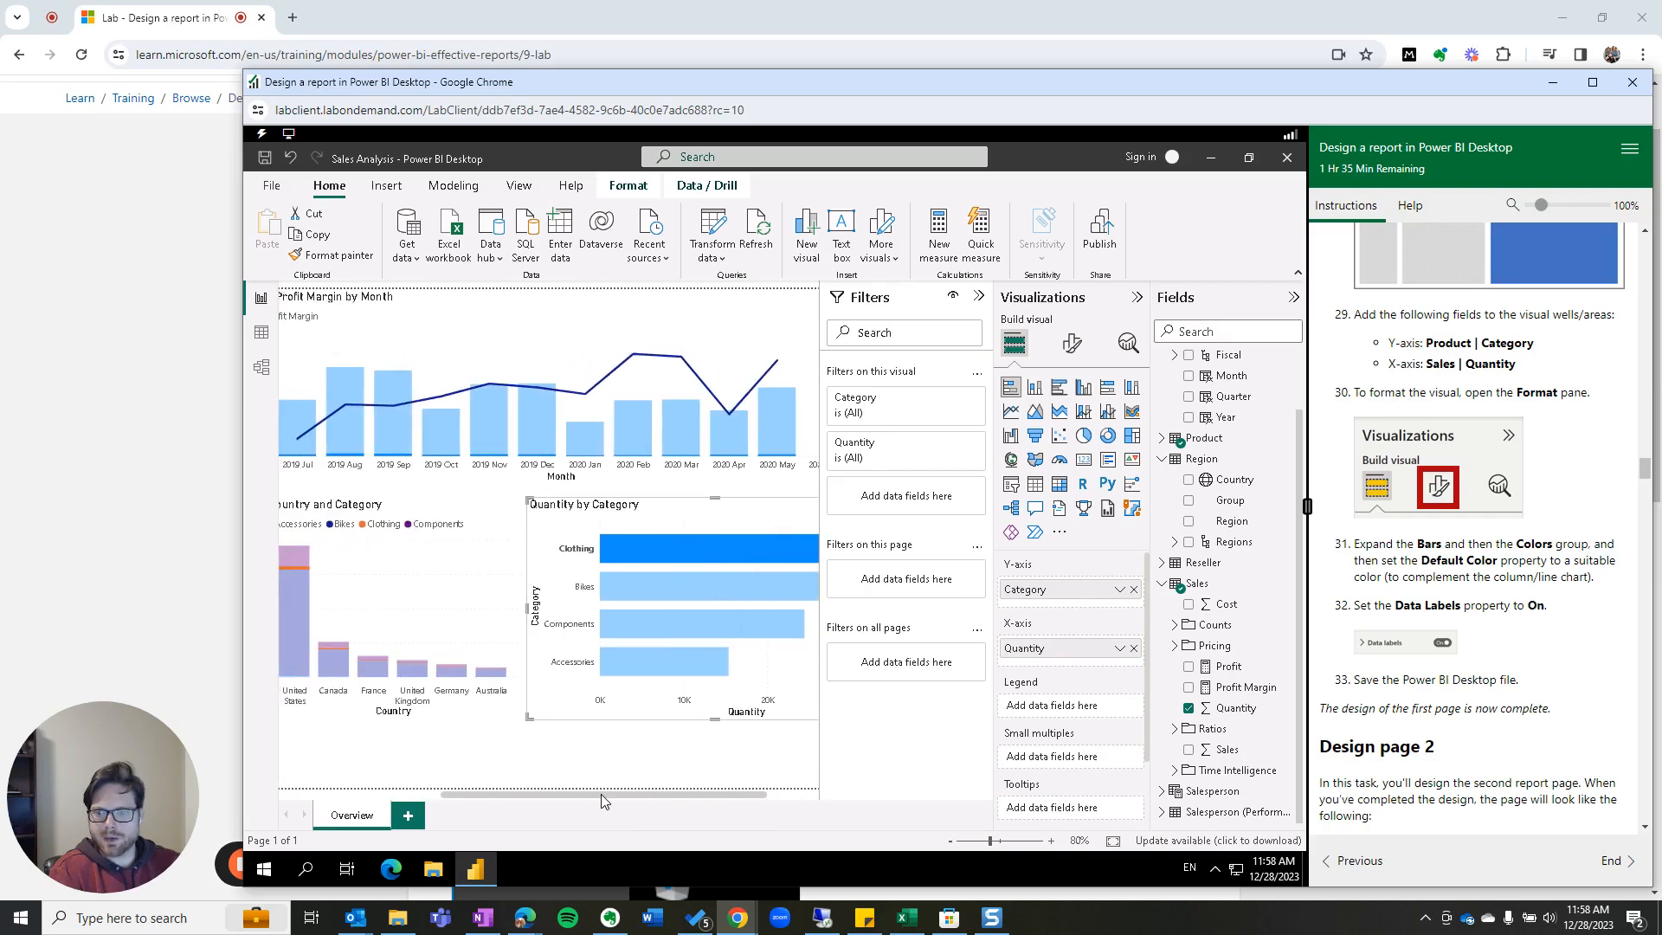
left_click(661, 585)
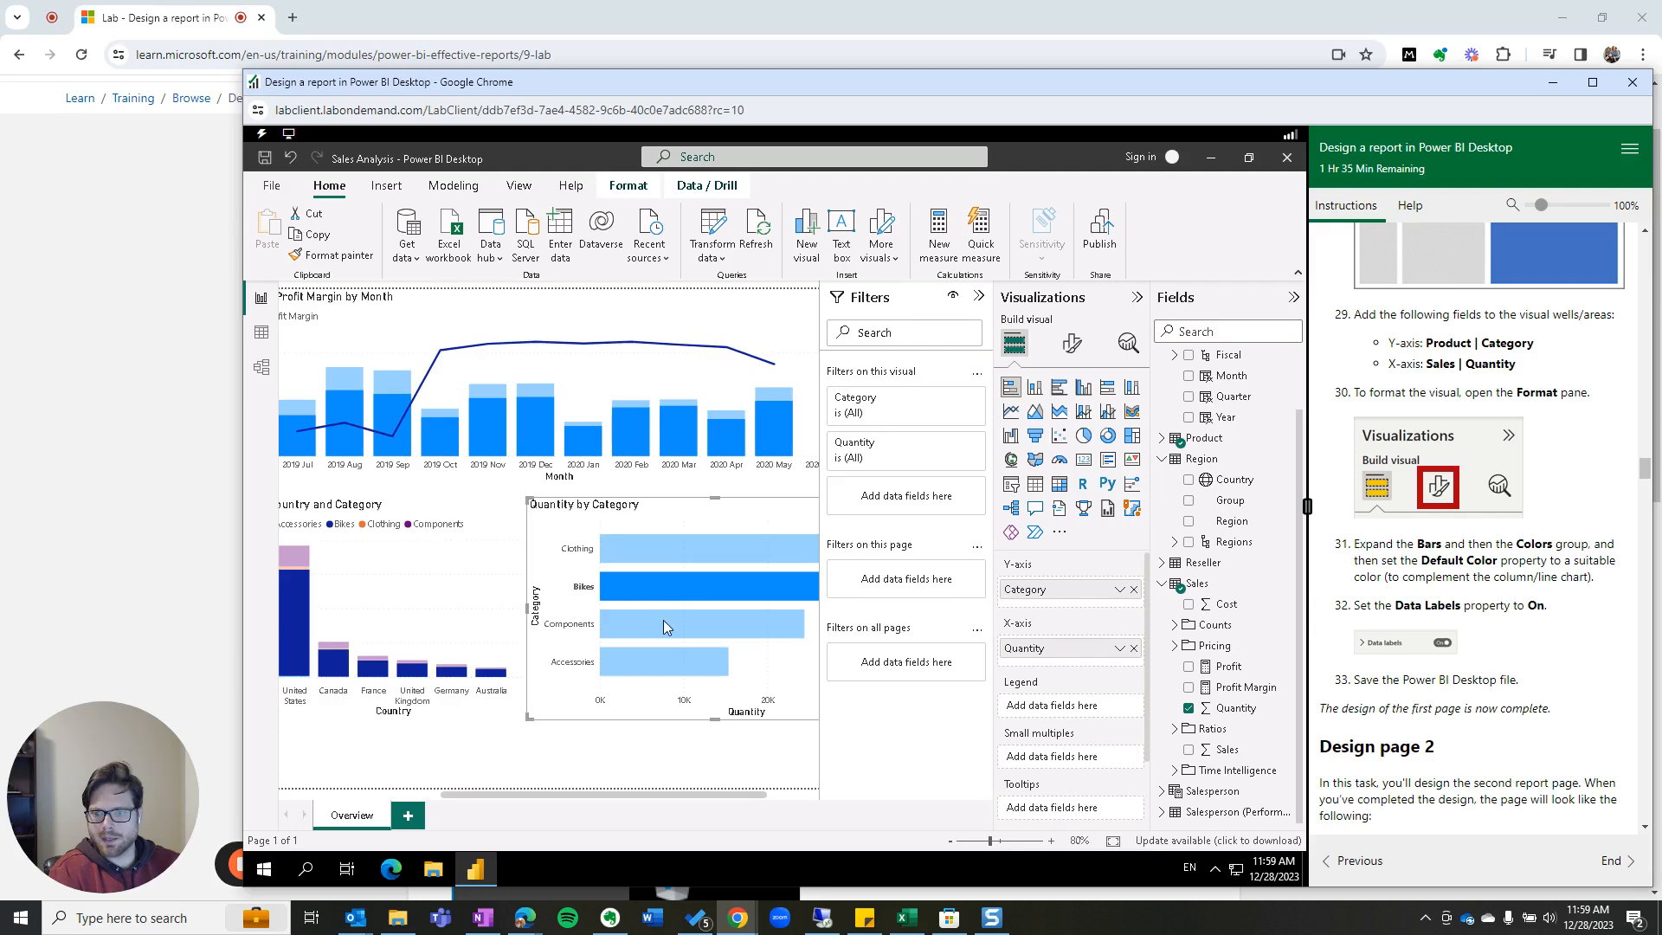
left_click(664, 628)
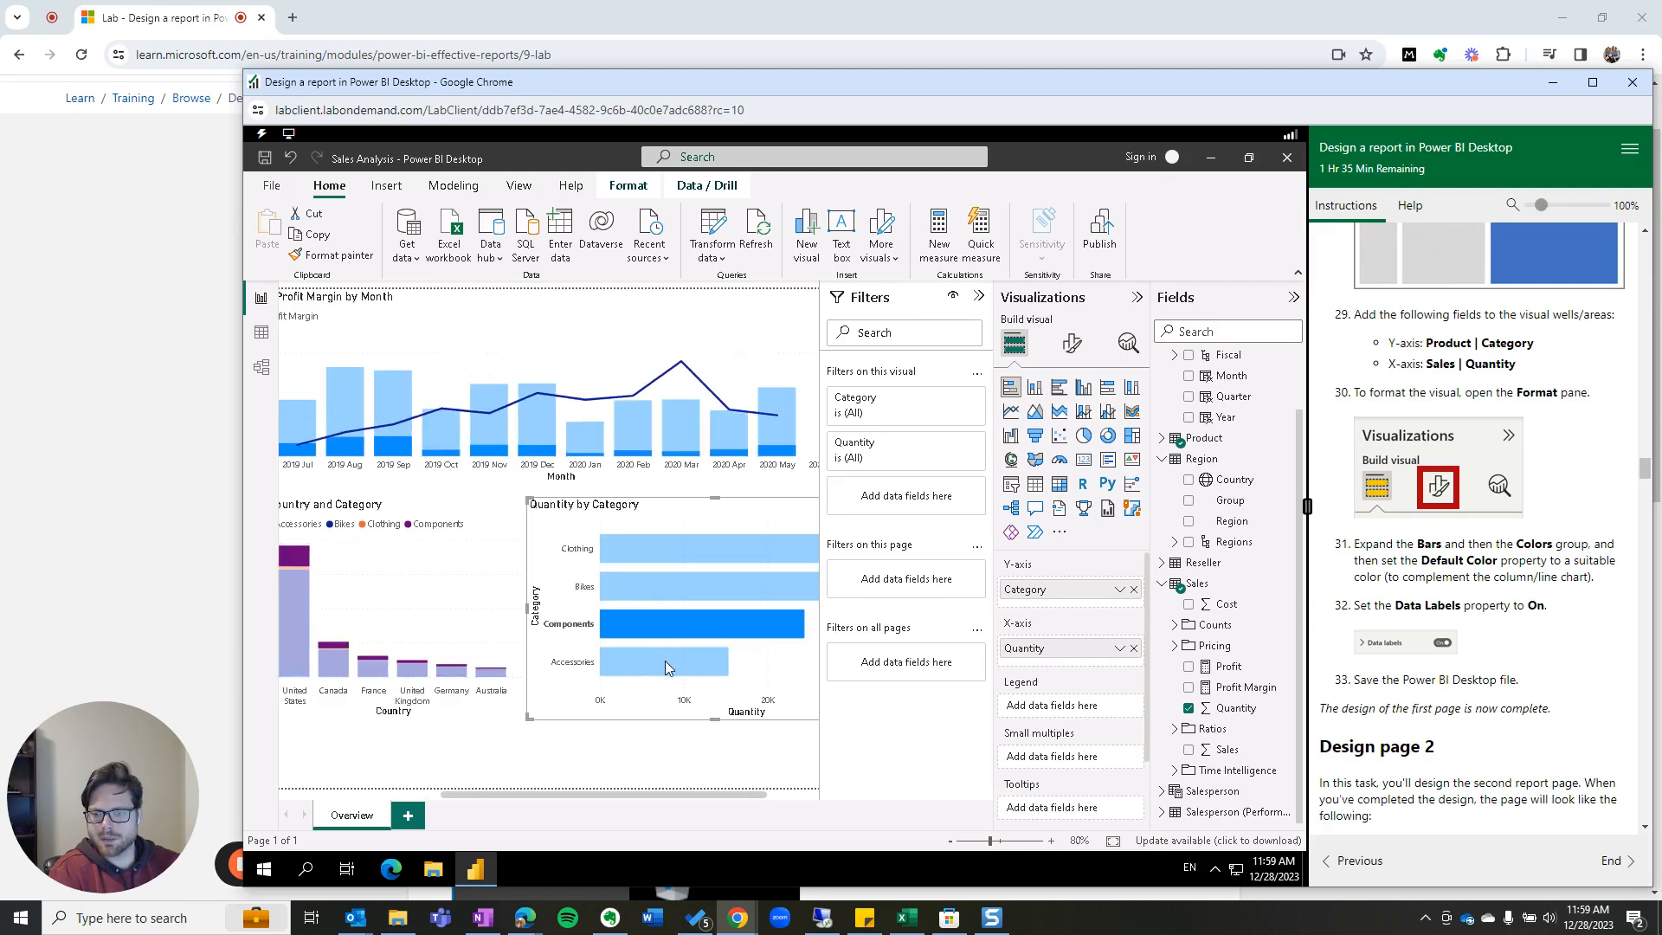
left_click(664, 662)
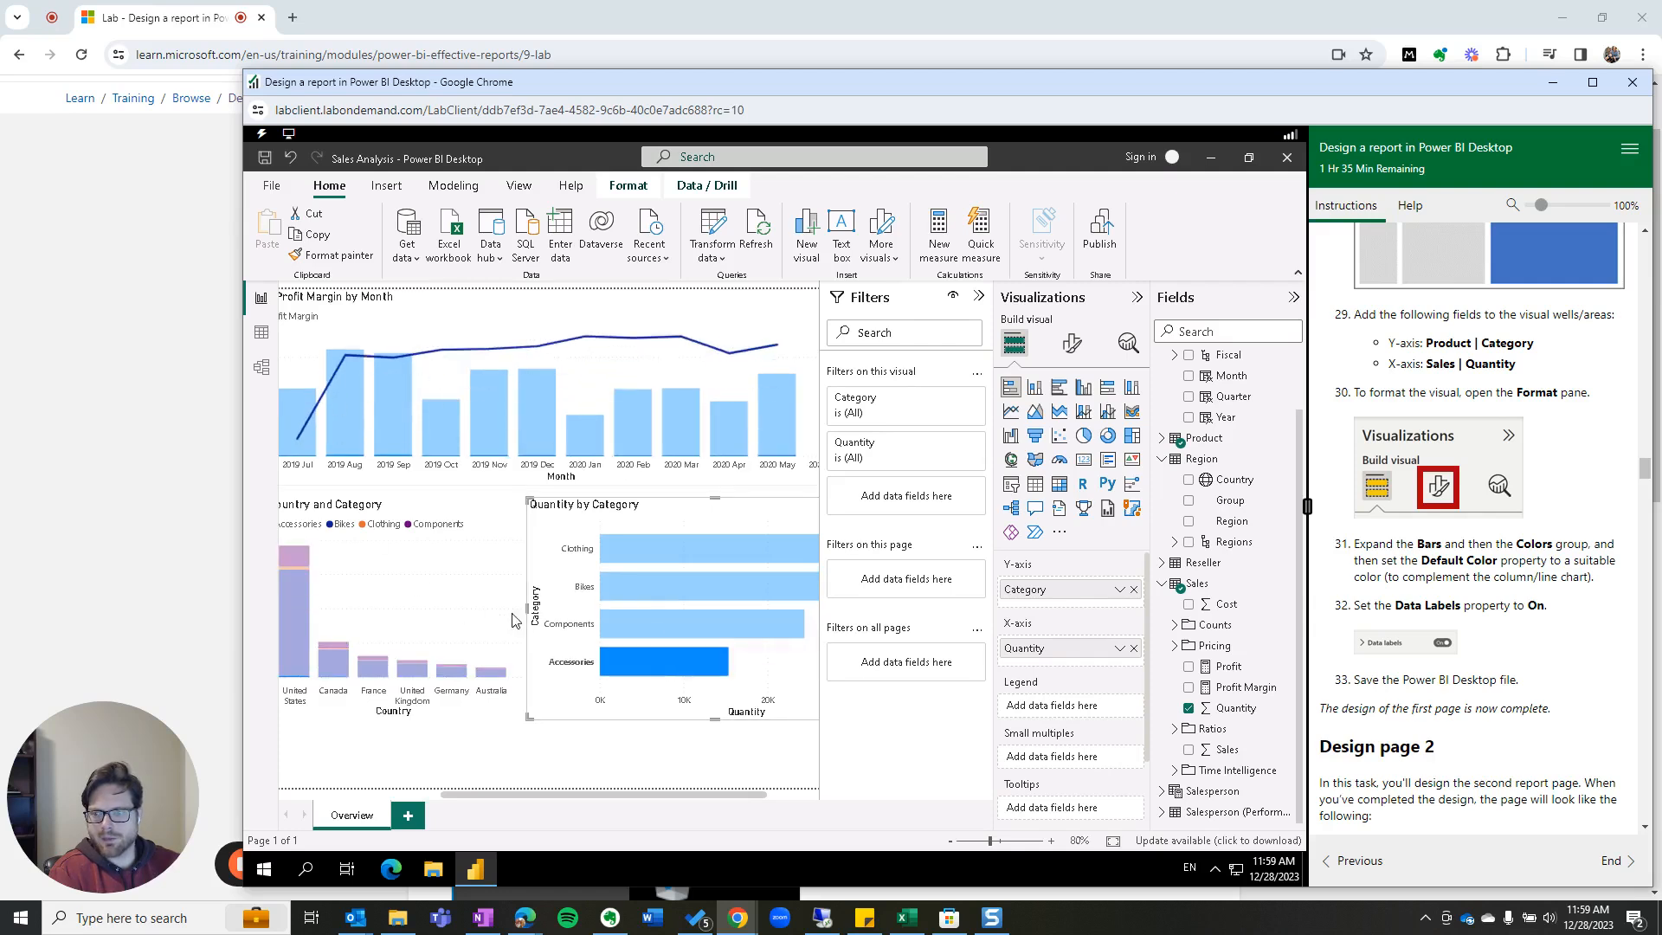
mouse_move(640, 545)
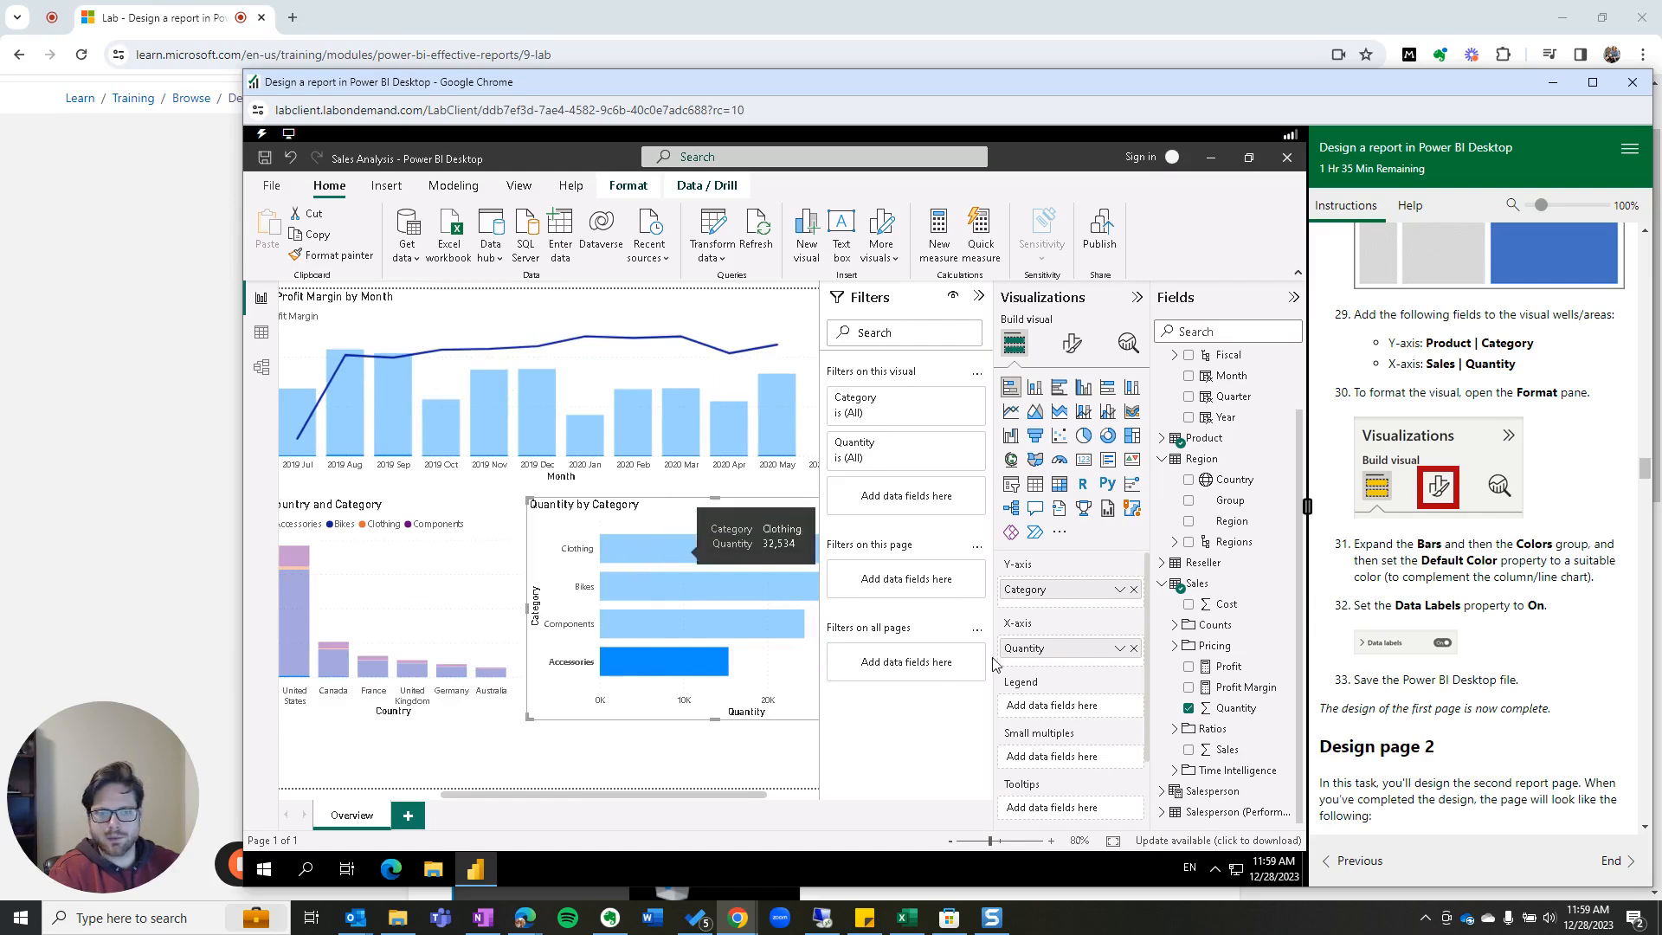
left_click(604, 582)
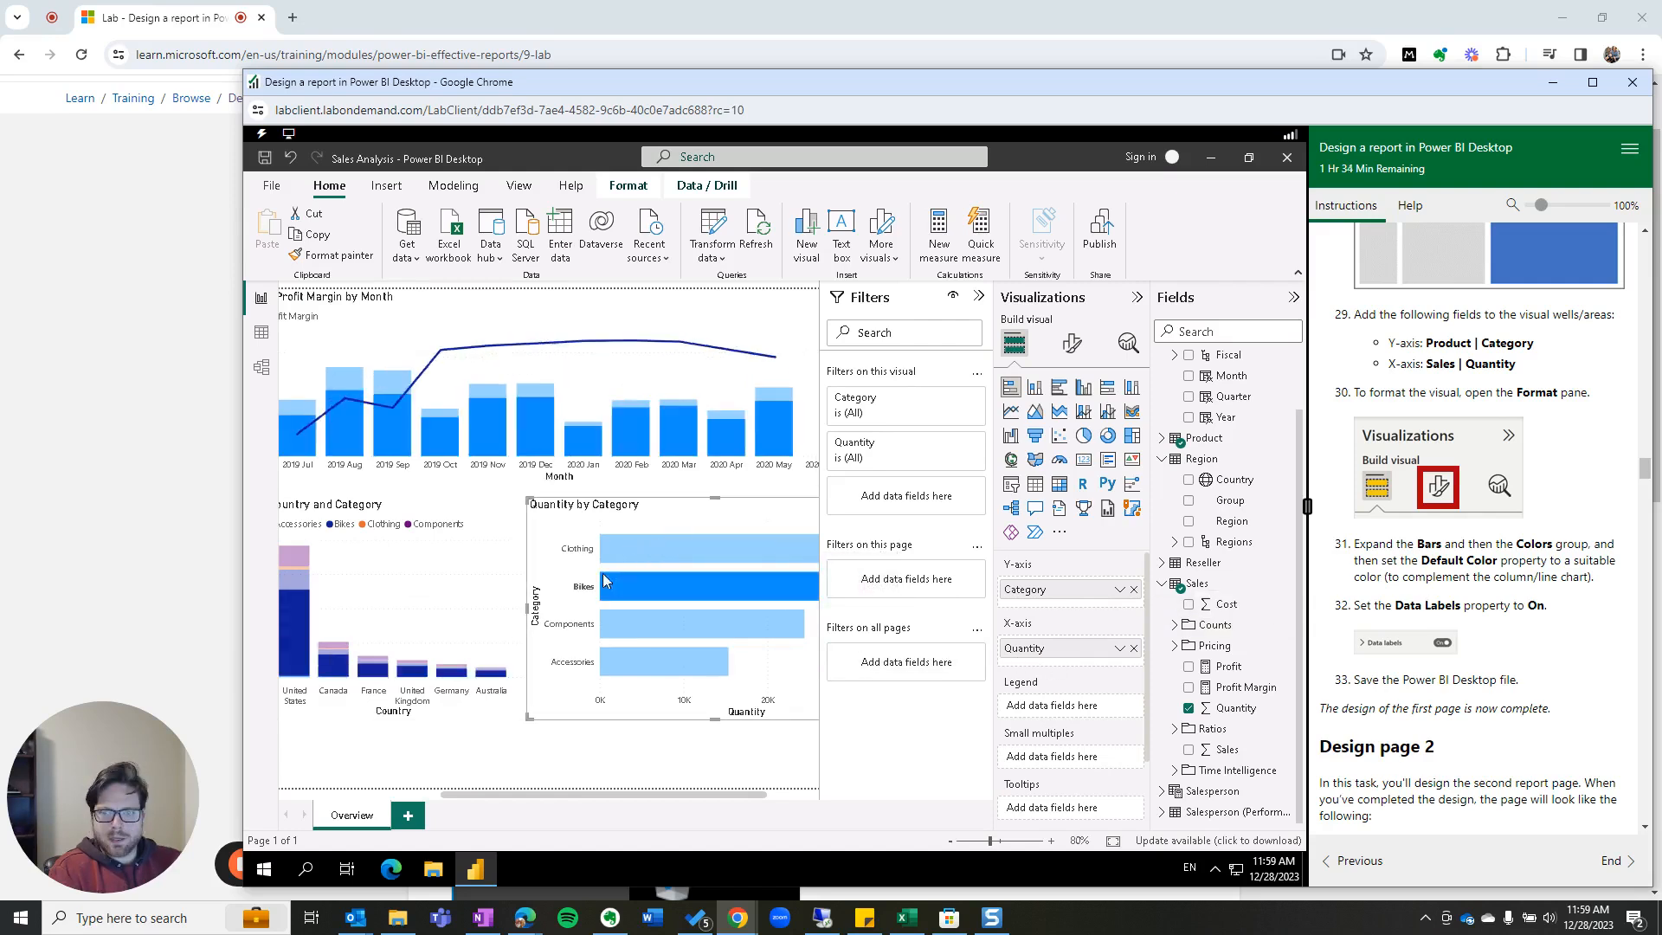
left_click(561, 547)
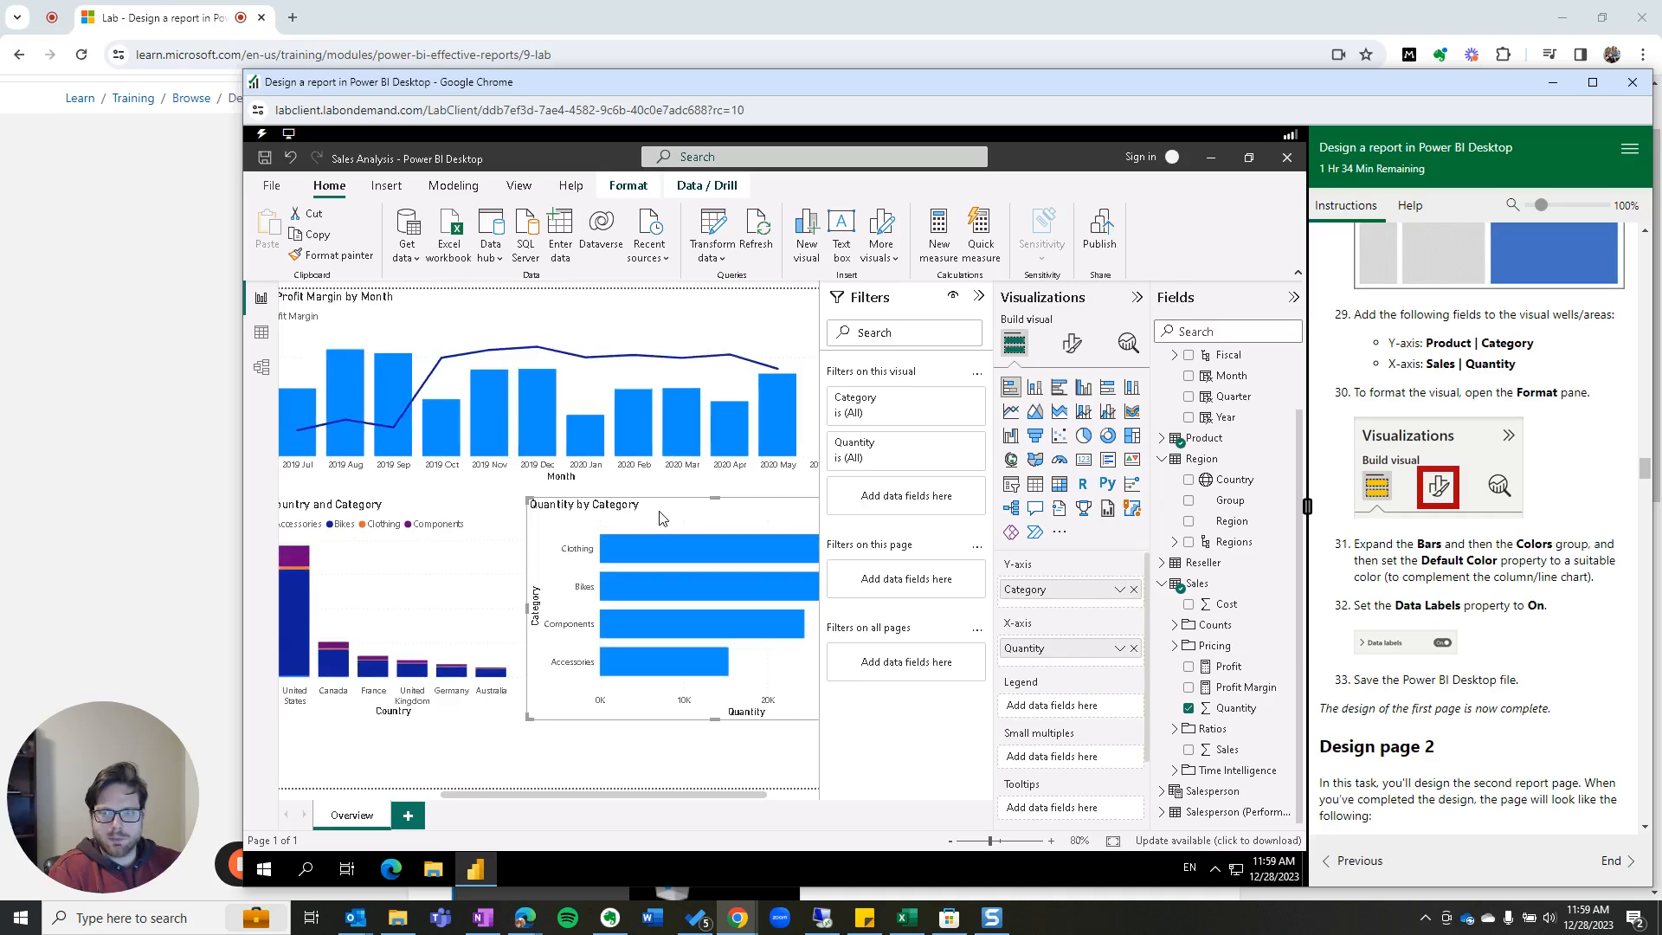
Step: Examine the Quantity by Category chart's build options and its general formatting, including the Properties and Effects settings
left_click(1071, 343)
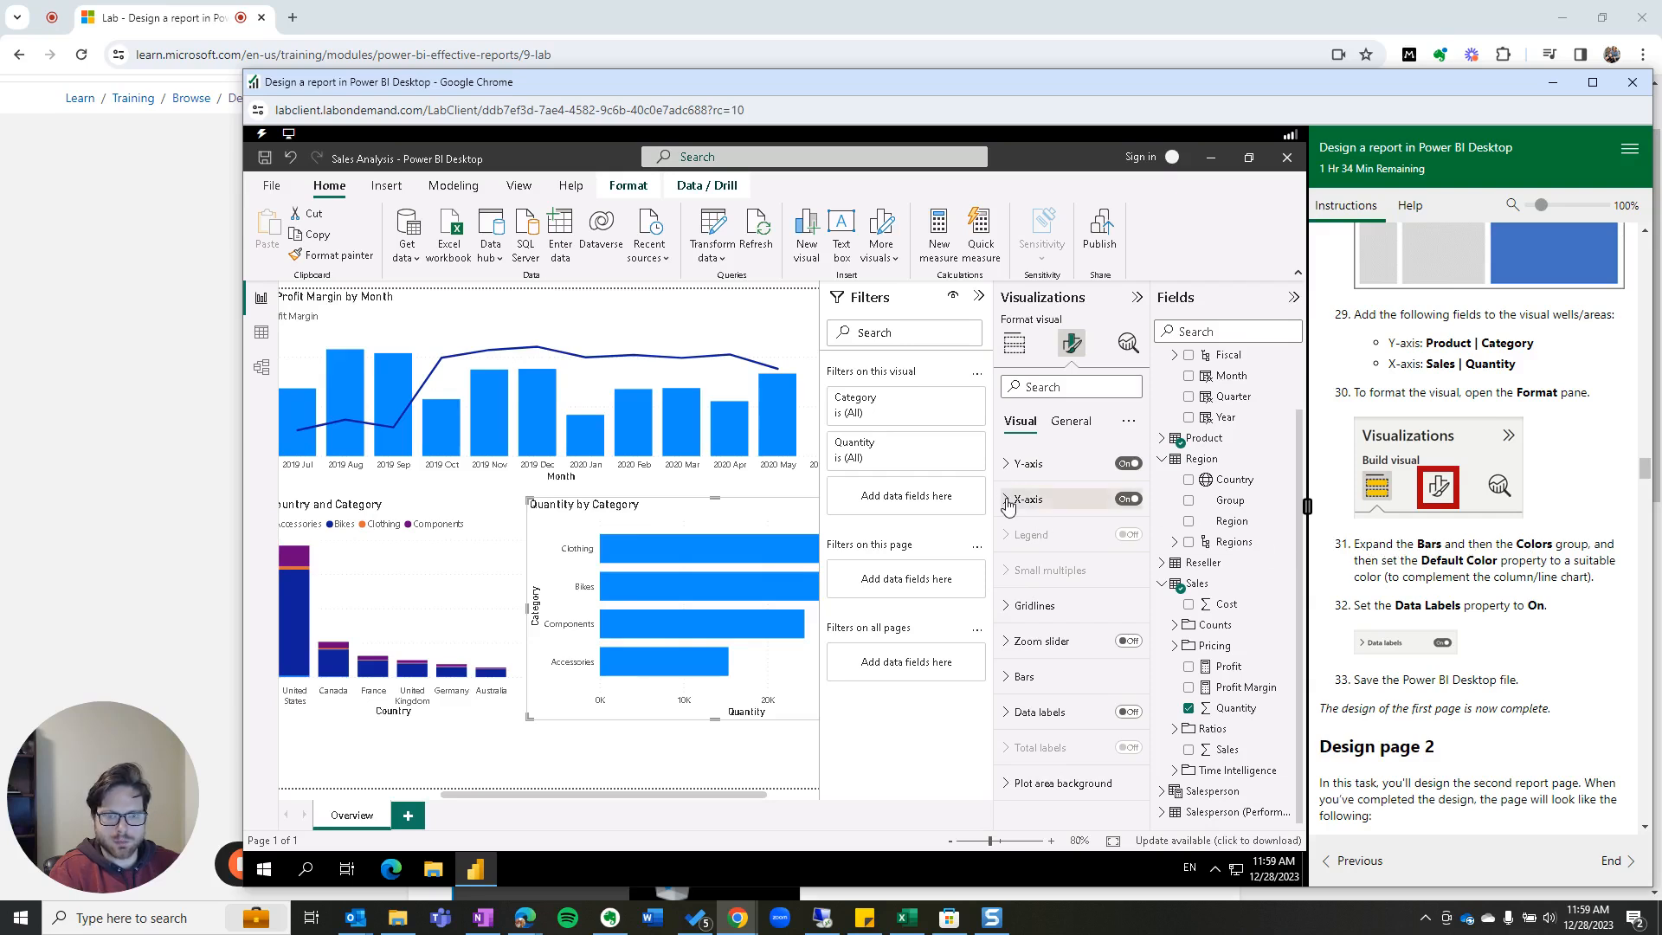
left_click(1014, 346)
scroll(1078, 610, "down", 2)
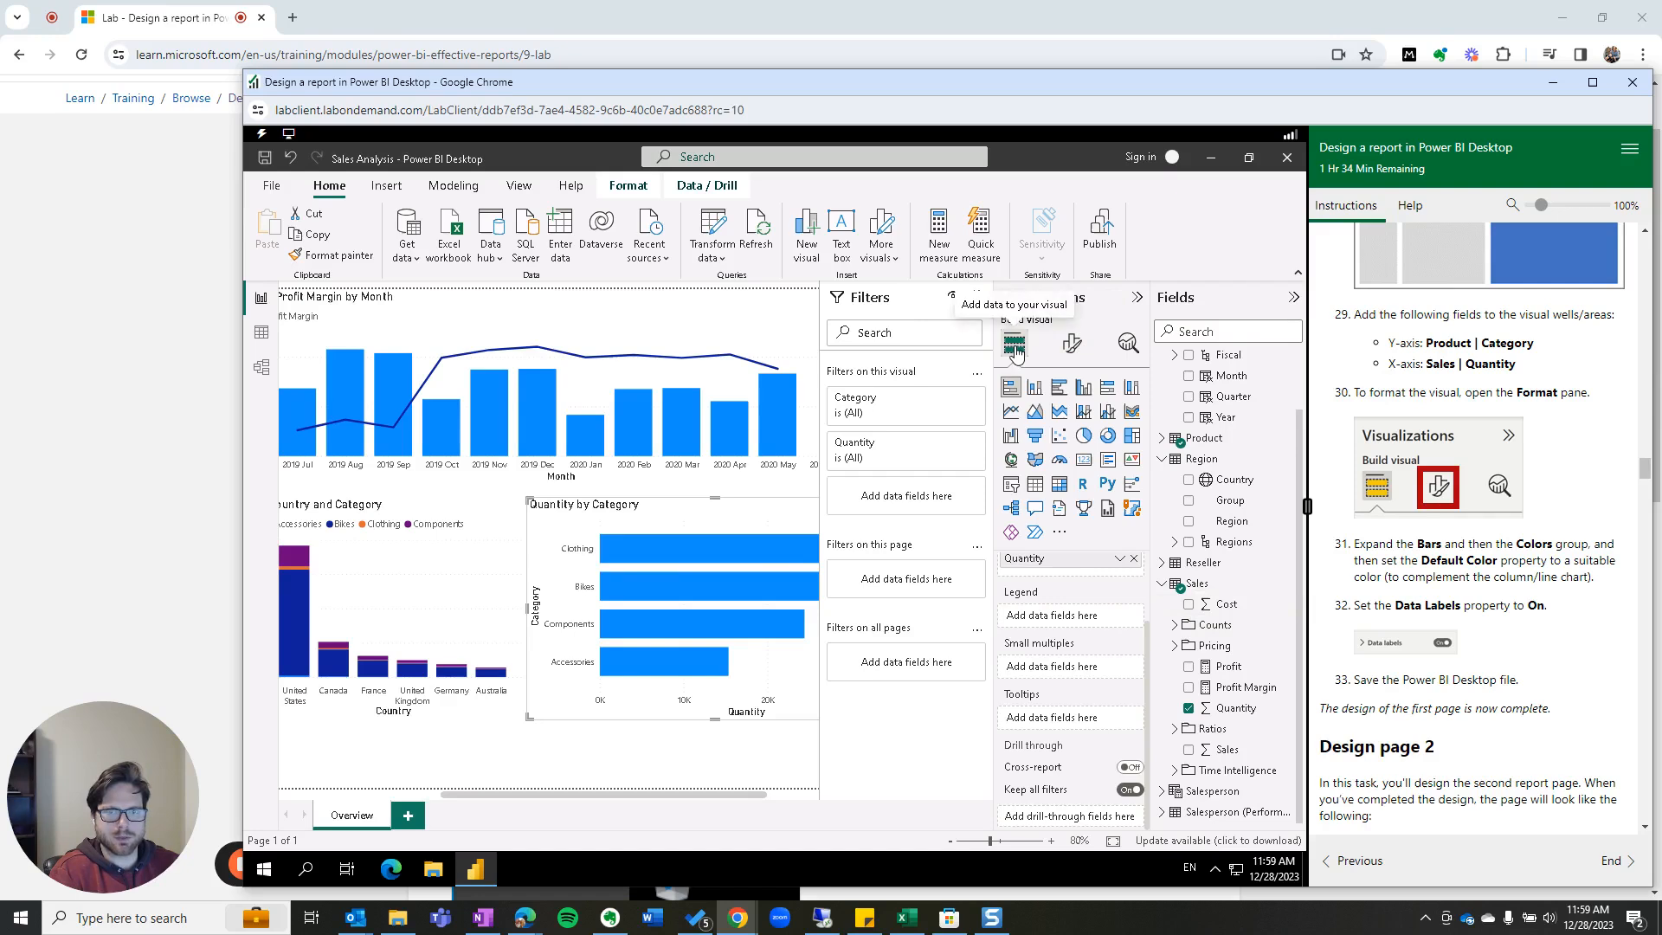
left_click(1072, 343)
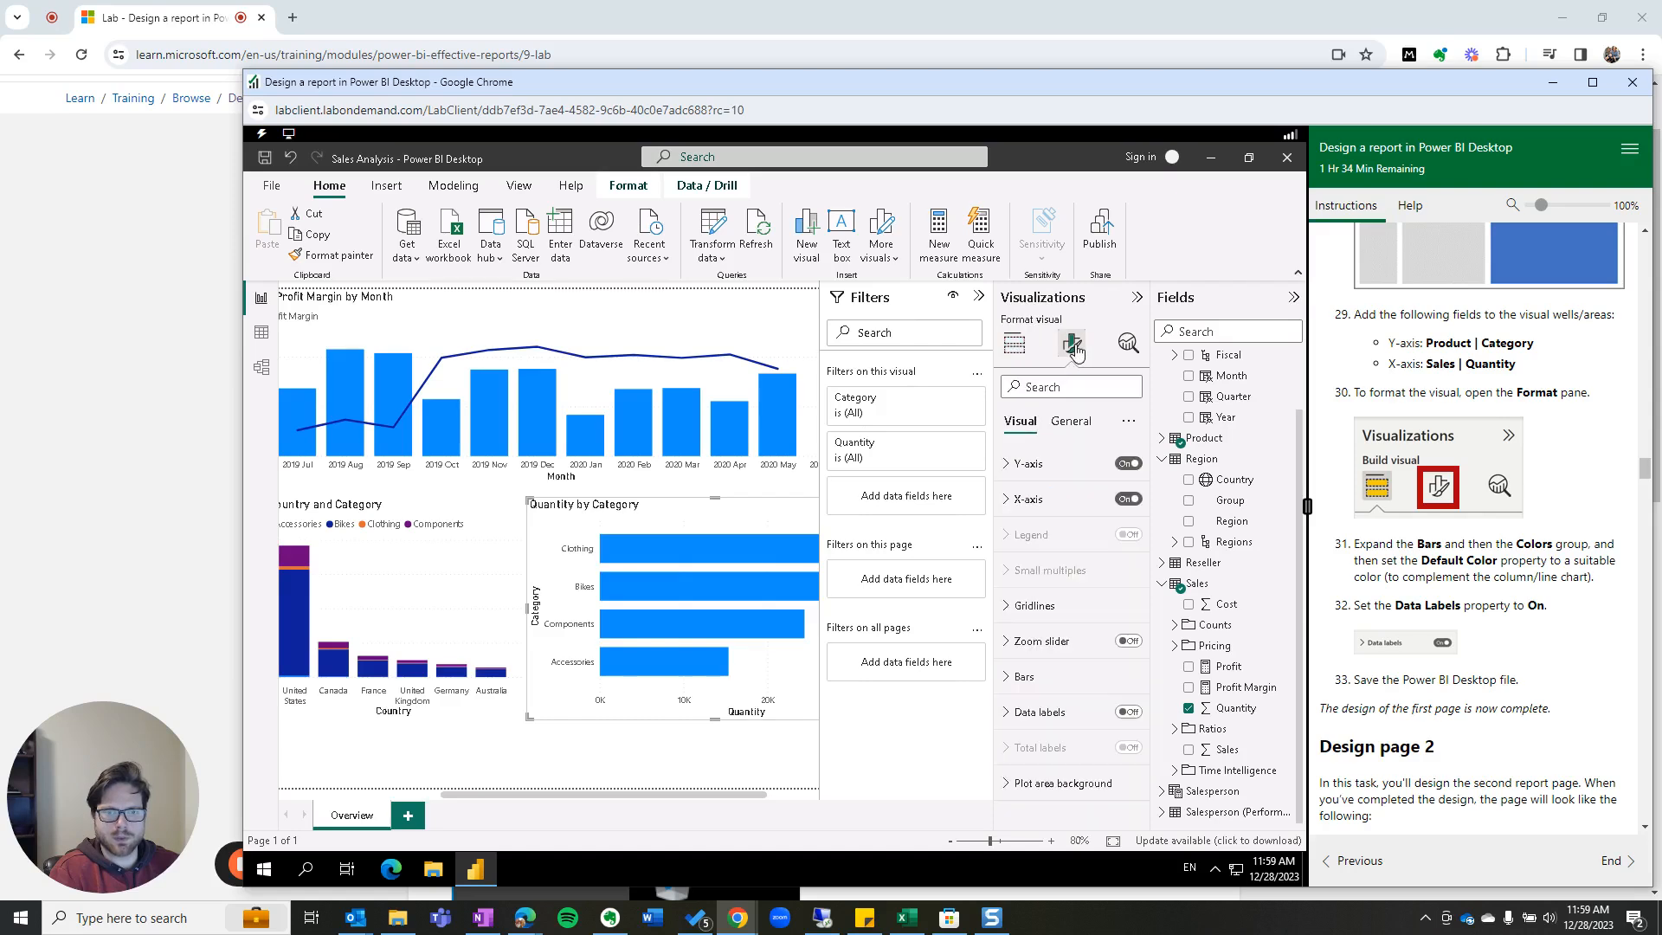
left_click(1073, 423)
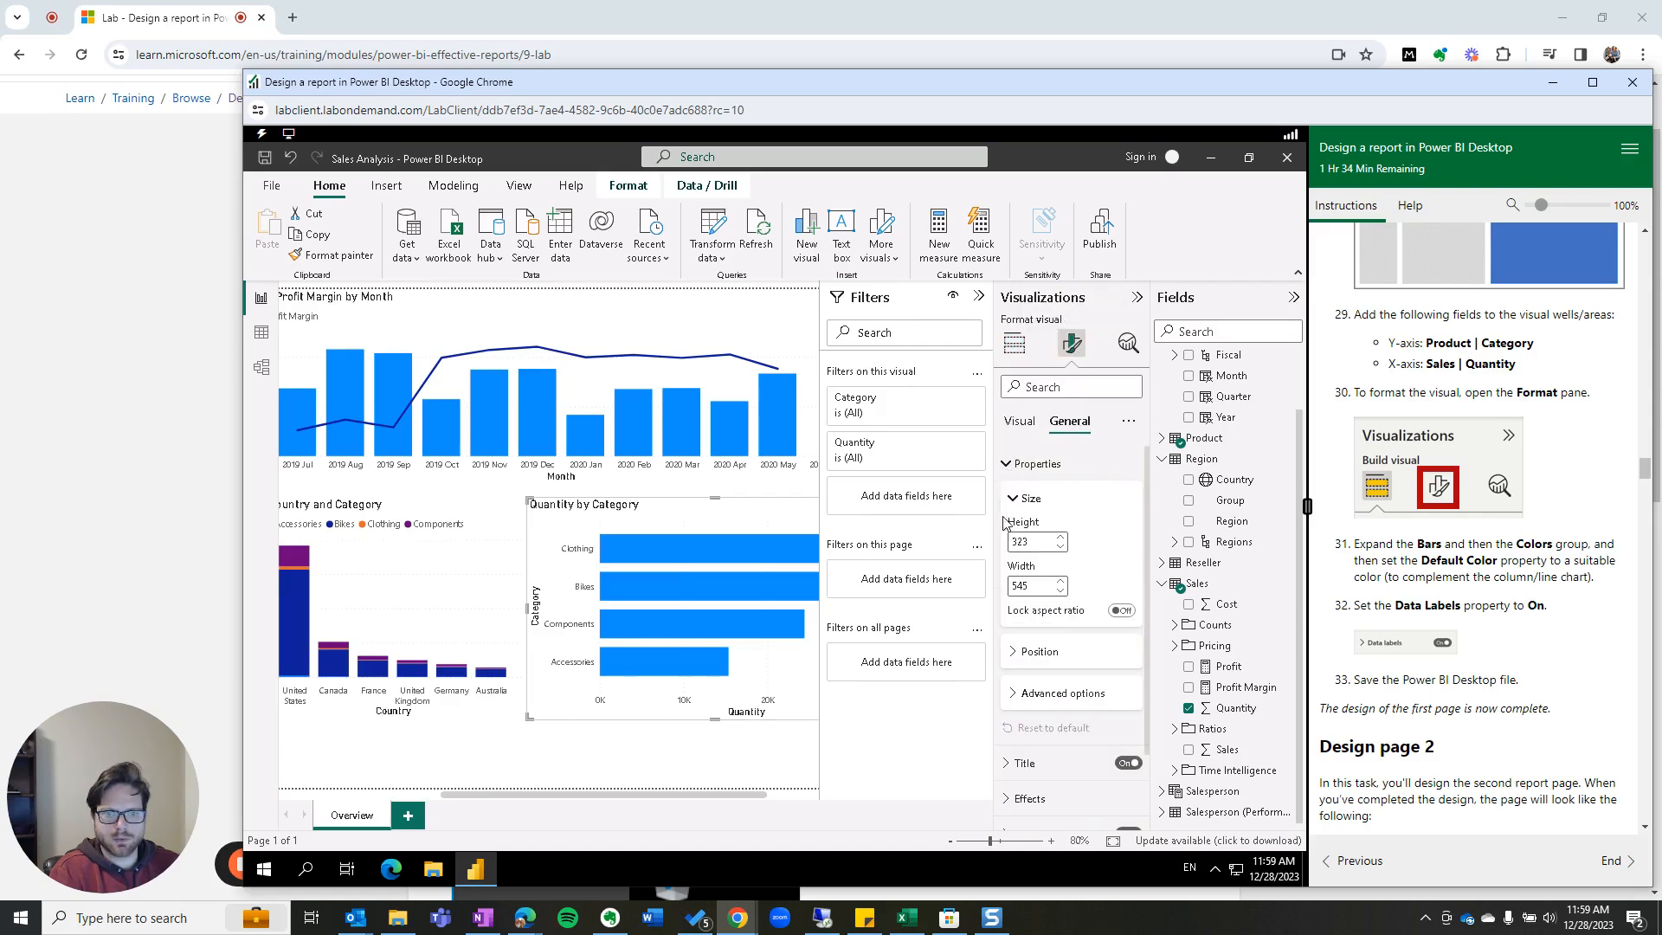
left_click(1005, 468)
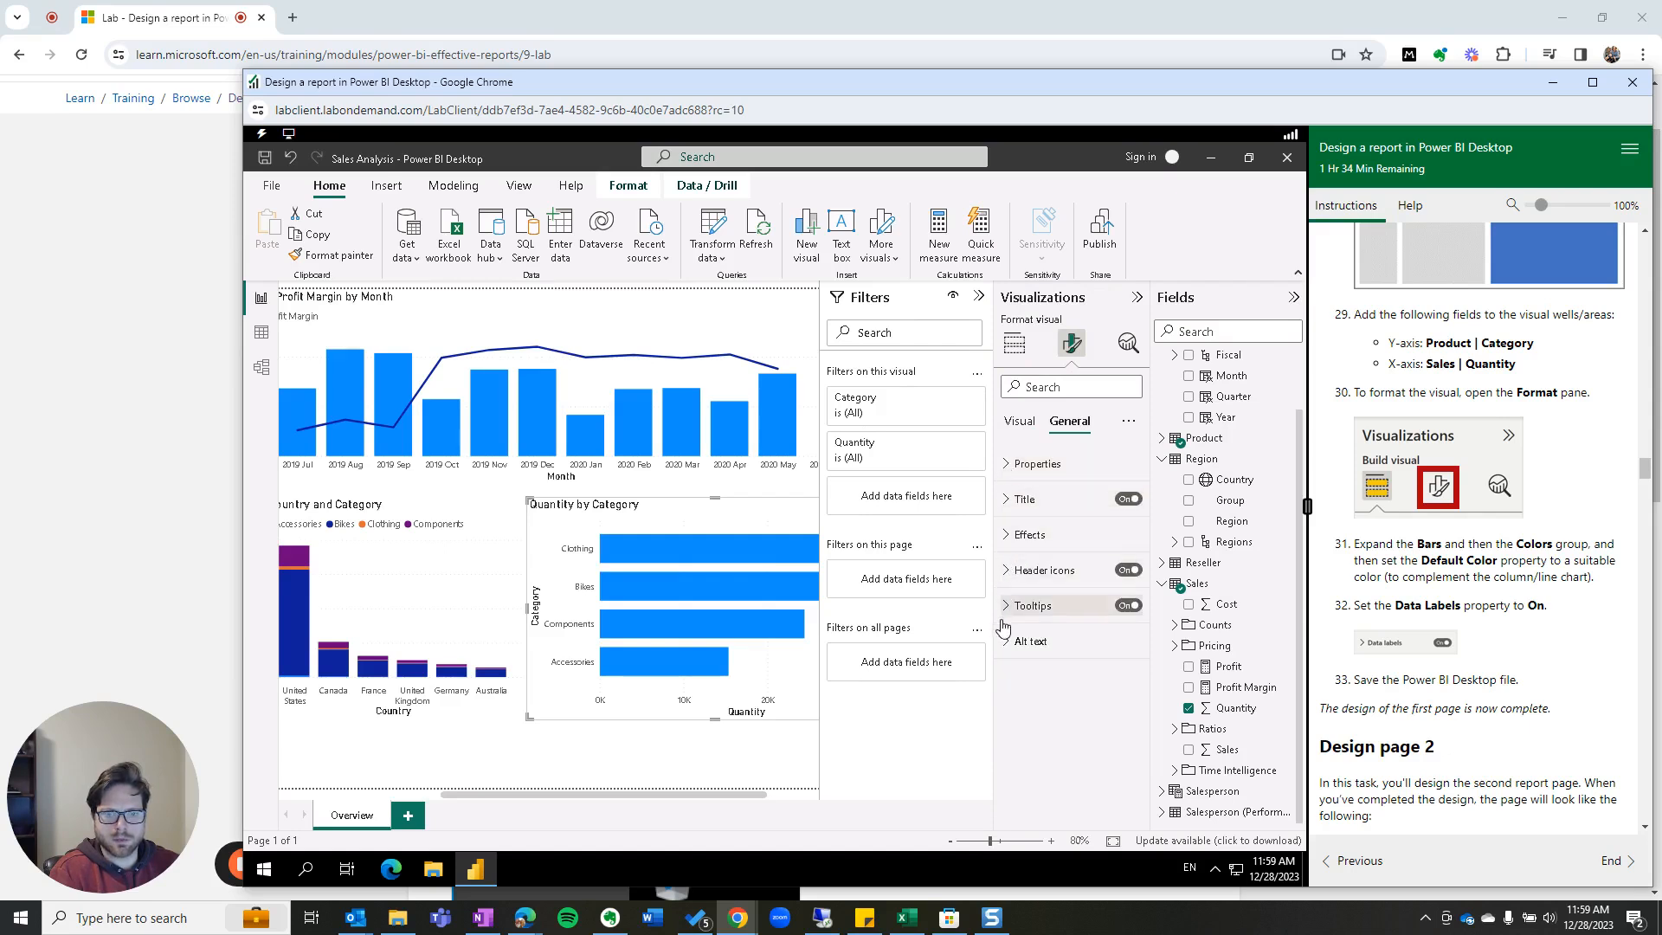
left_click(1007, 537)
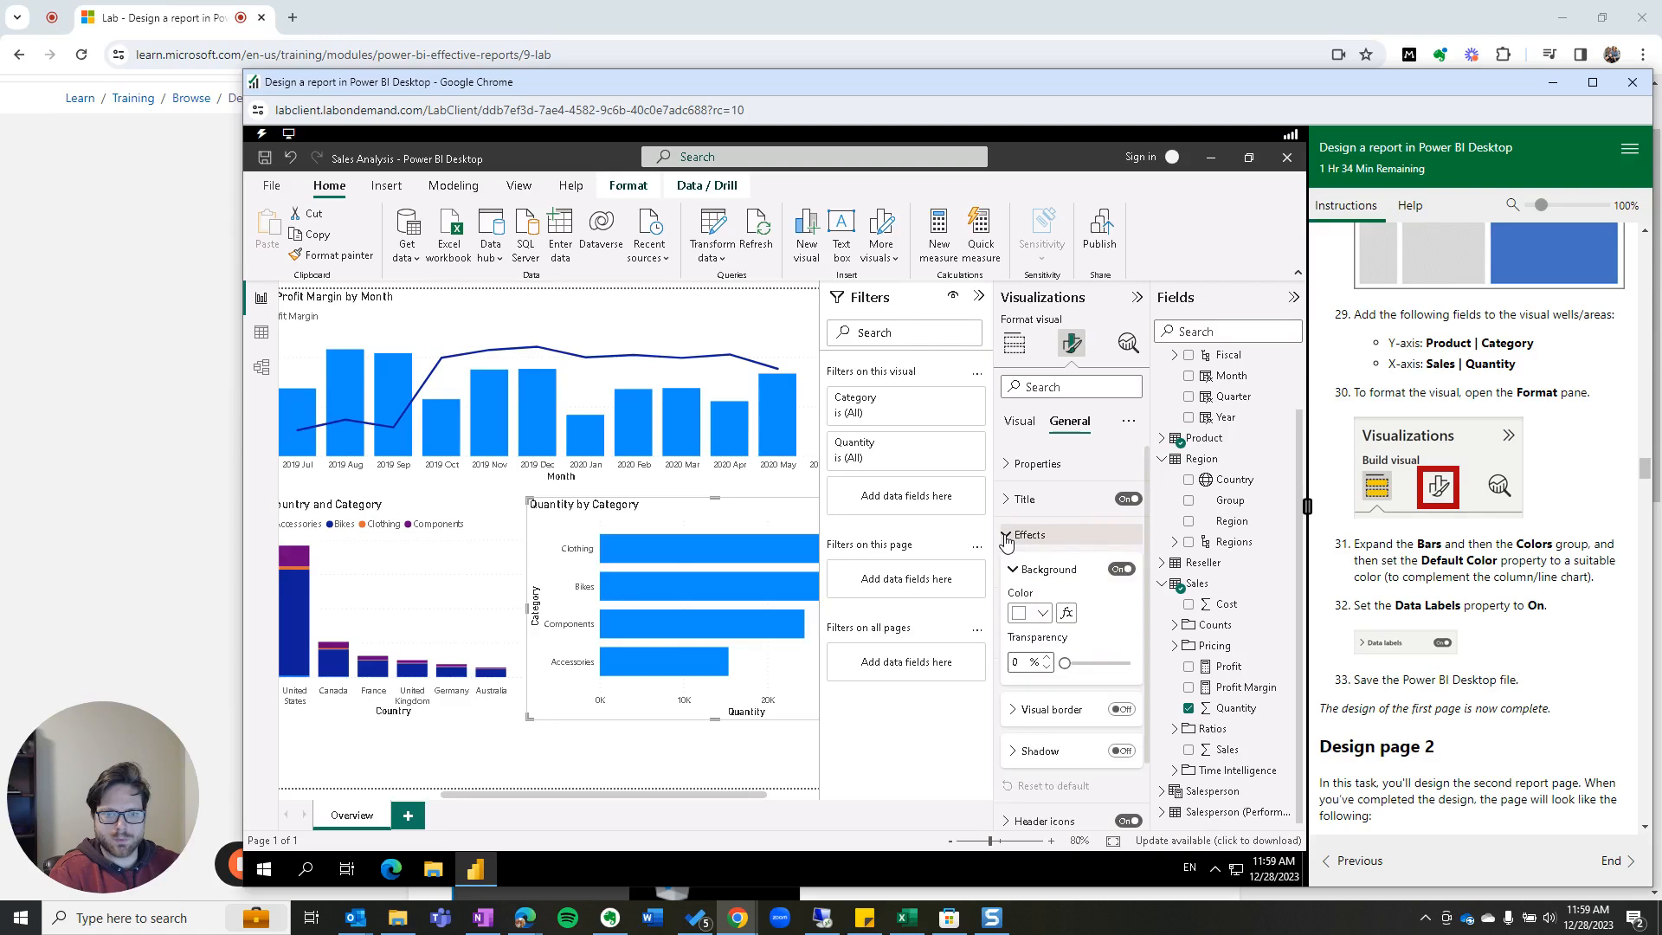
left_click(1013, 534)
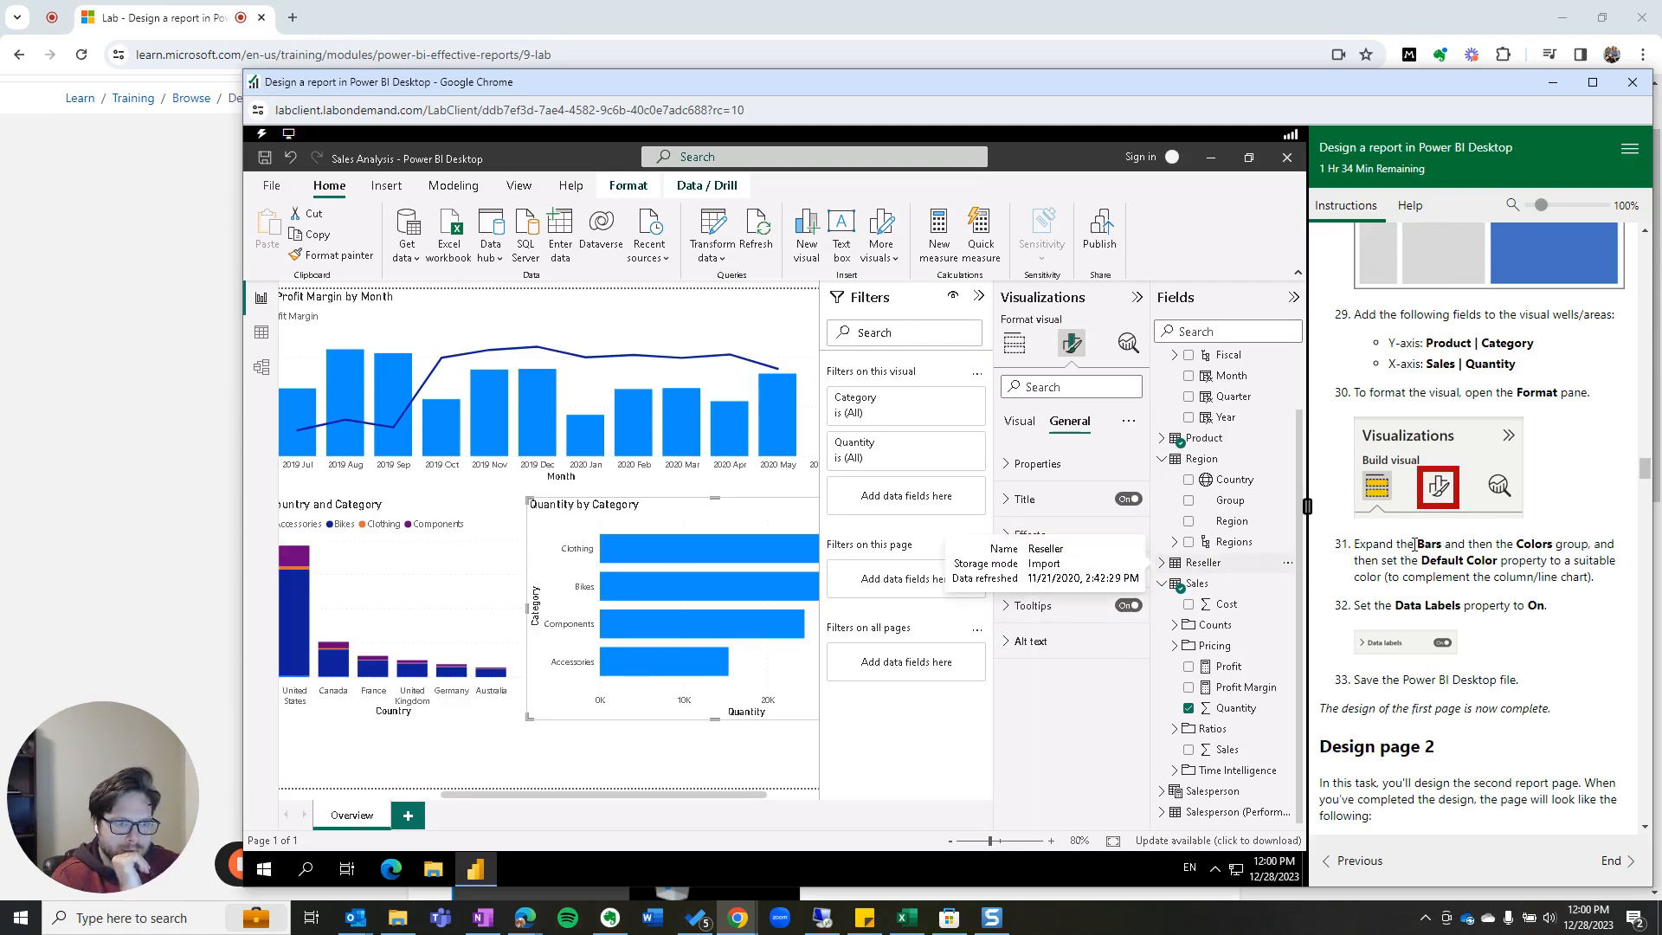
Step: Read lab step 31 on setting the bars' default color and deselect the Quantity by Category chart
left_click_drag(1415, 546, 1608, 582)
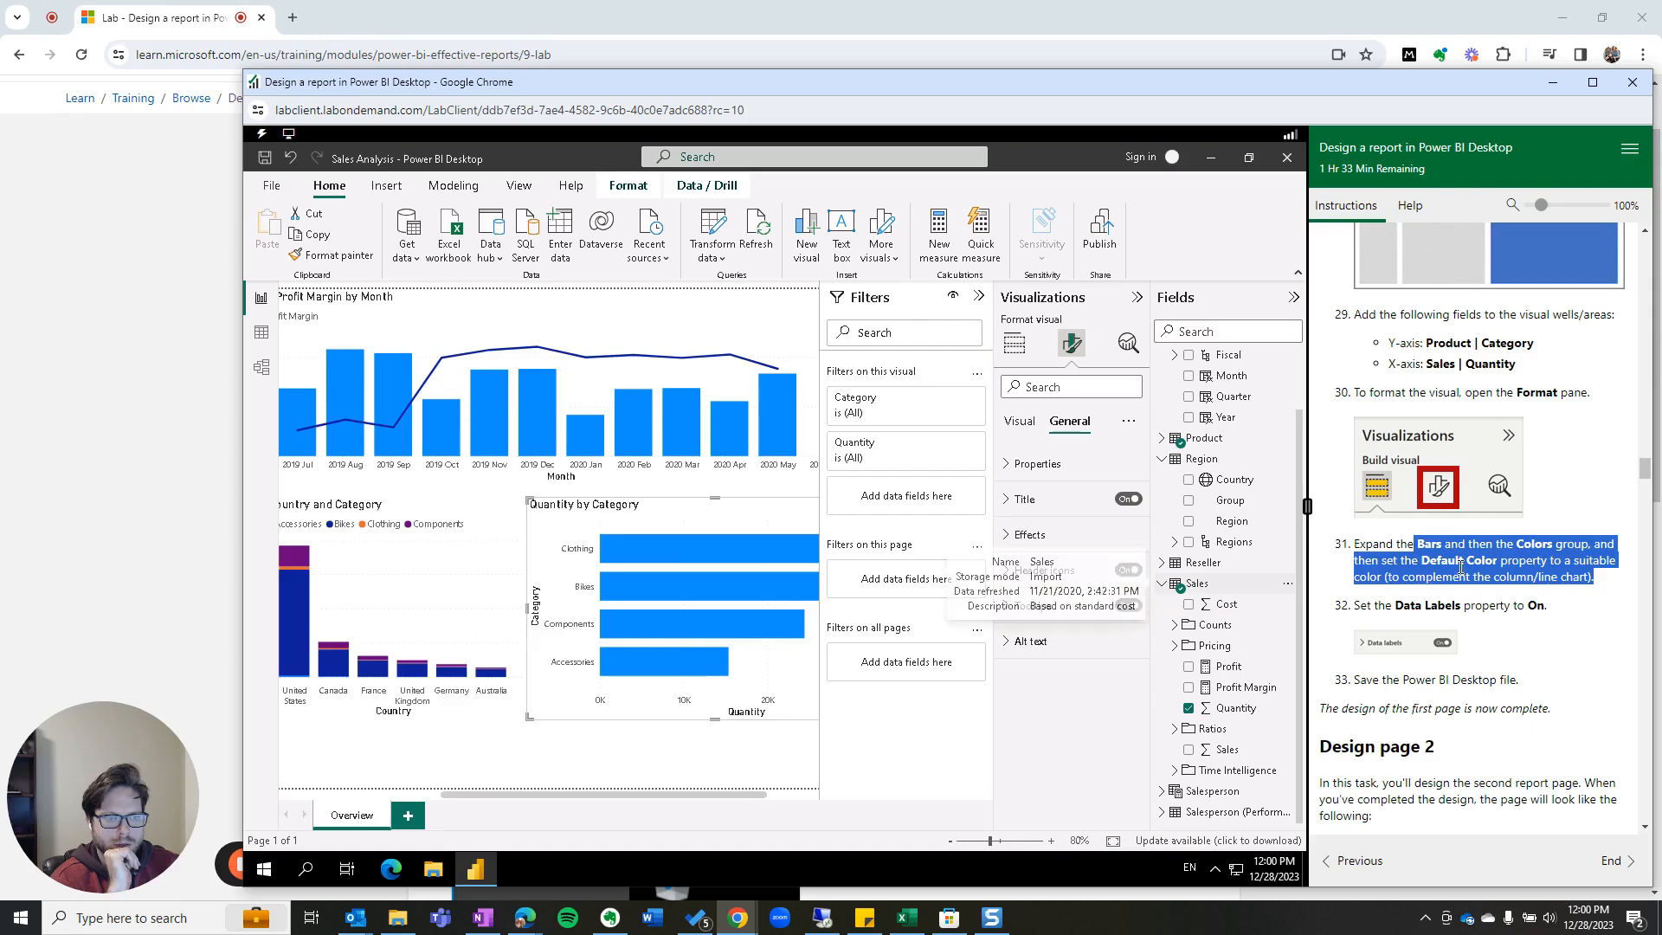
scroll(1487, 574, "up", 1)
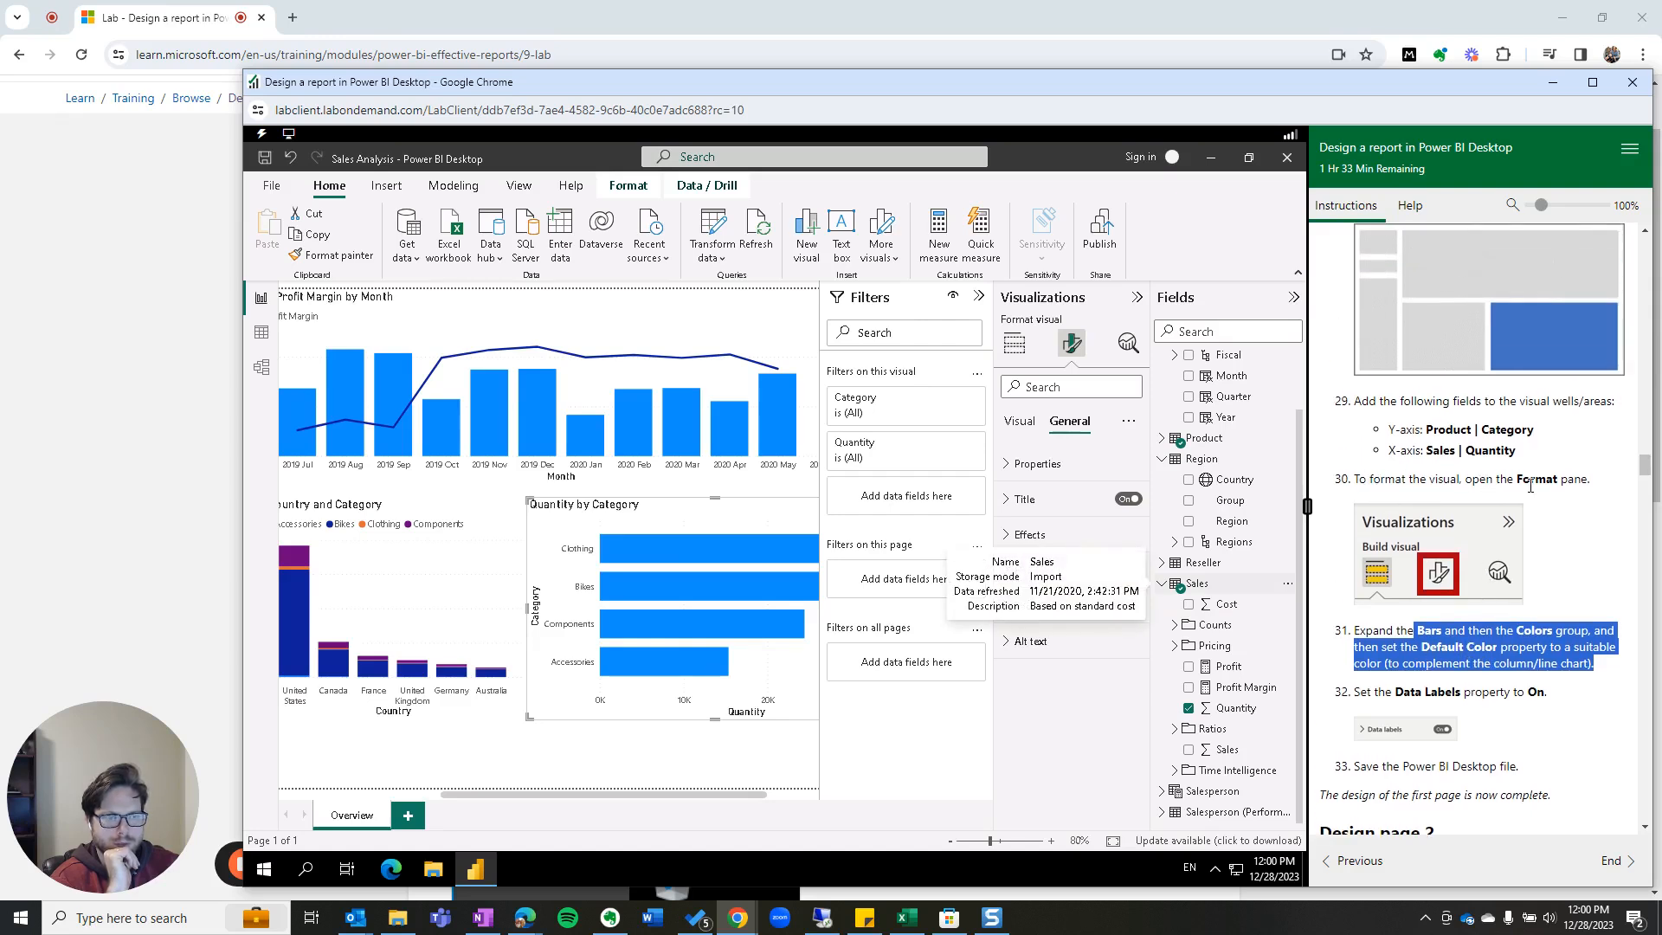
left_click(523, 742)
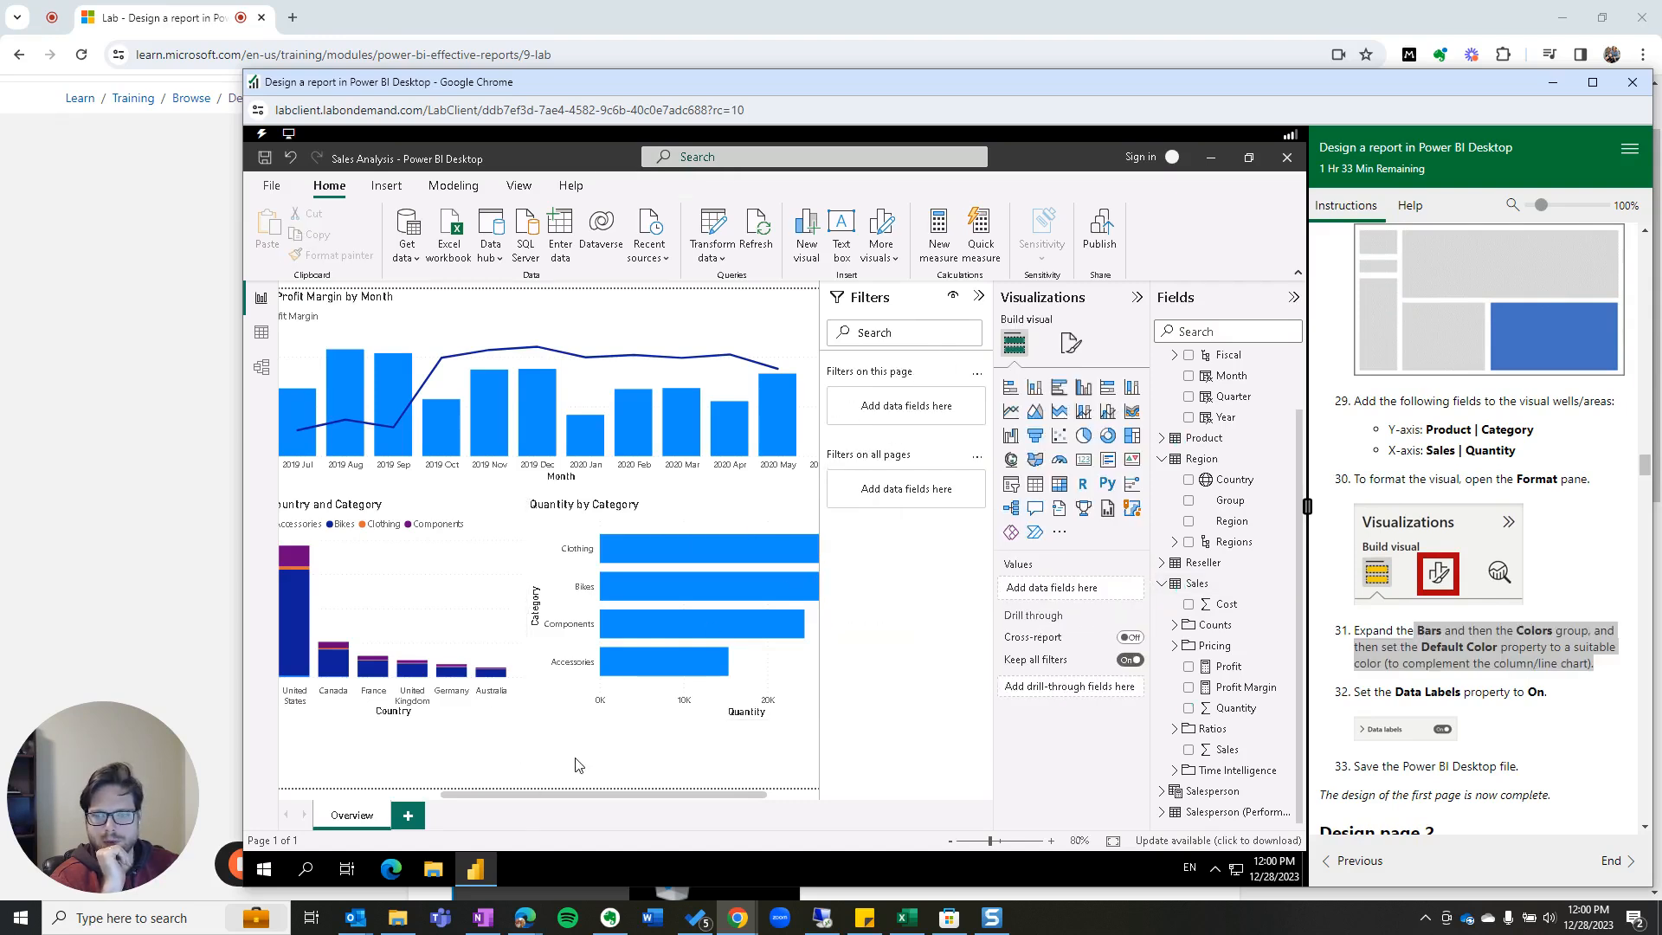
scroll(1400, 489, "up", 1)
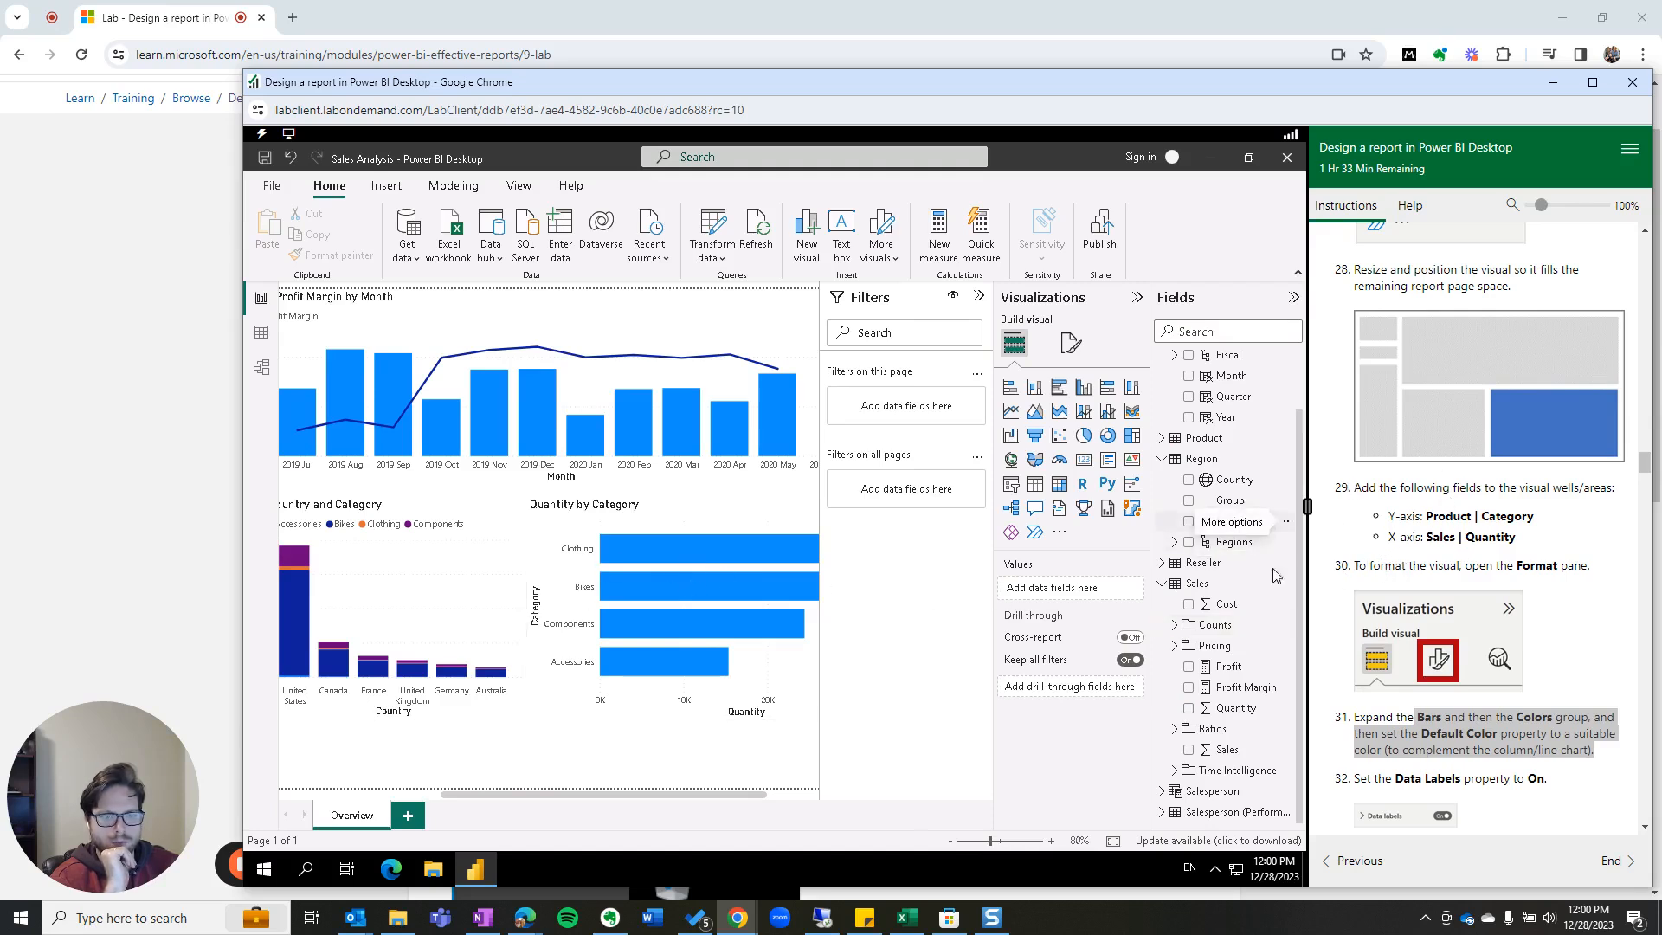
Step: Reselect the Quantity by Category chart and examine the Y-axis and X-axis groups of its visual formatting
left_click(665, 516)
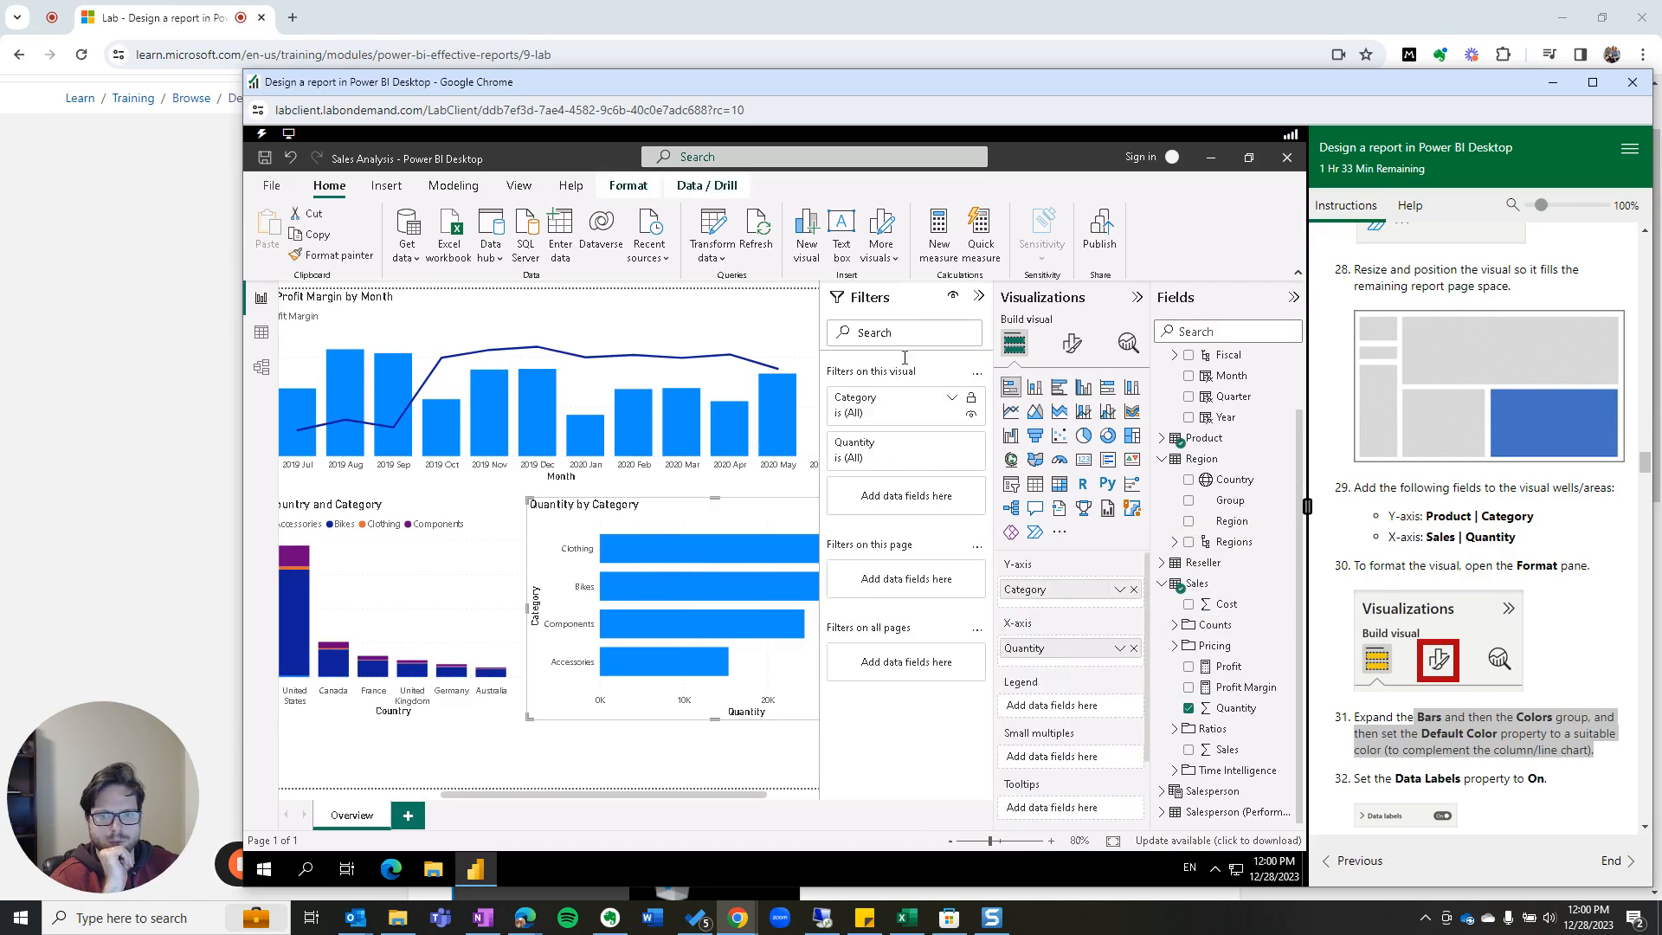
left_click(1076, 349)
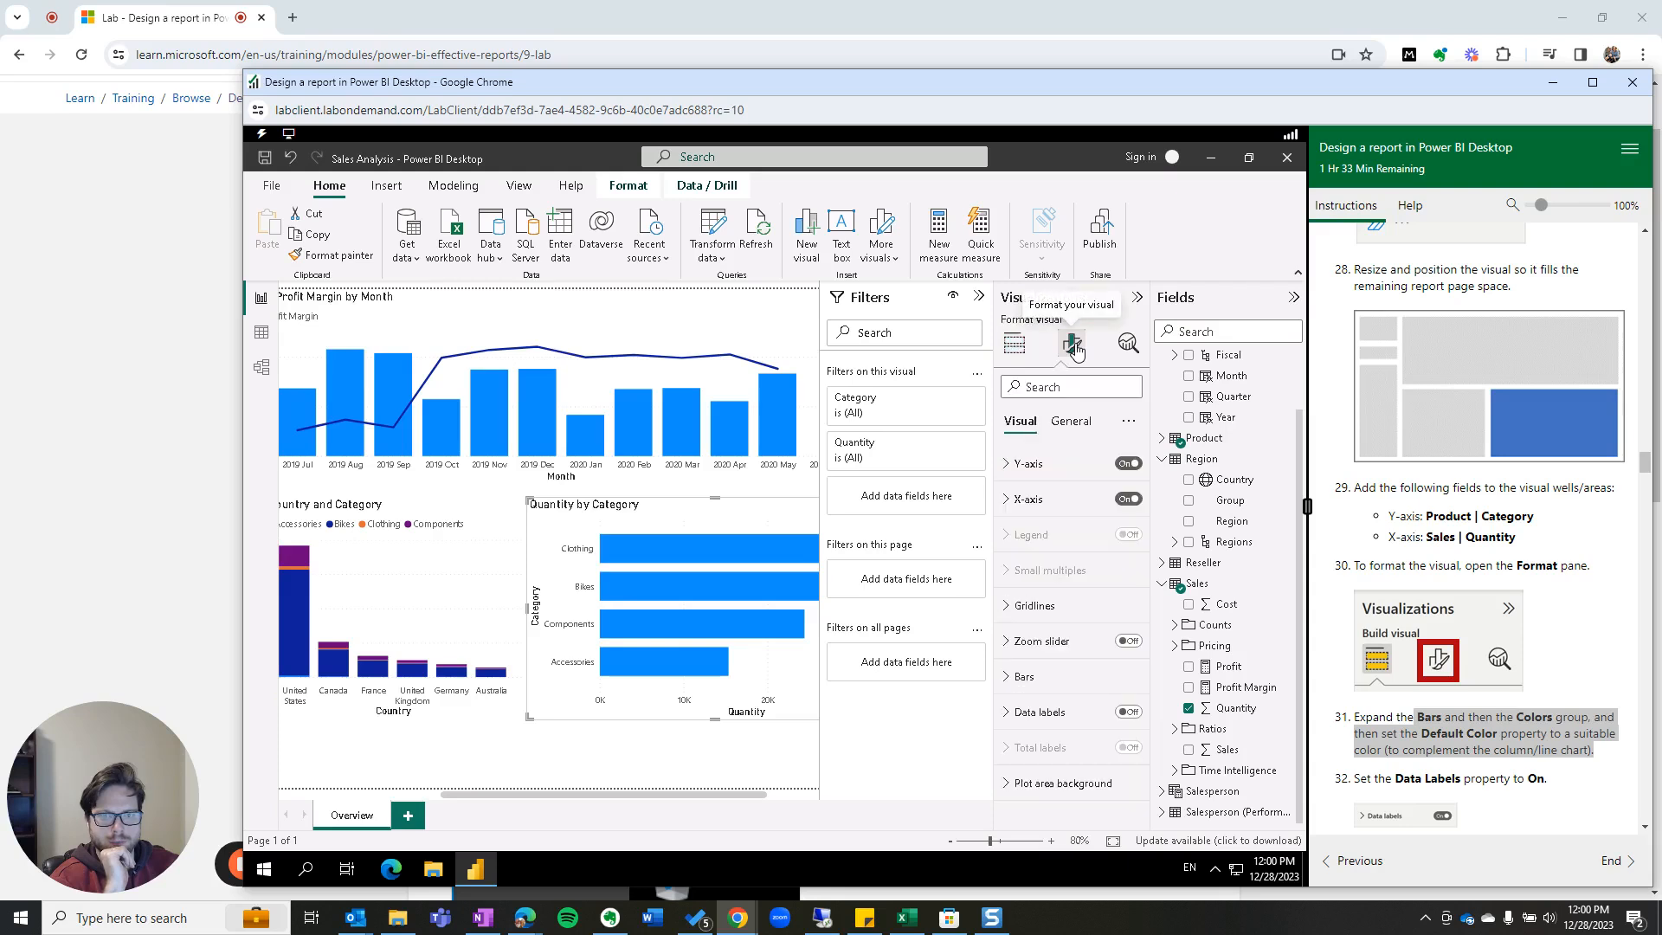
left_click(1010, 466)
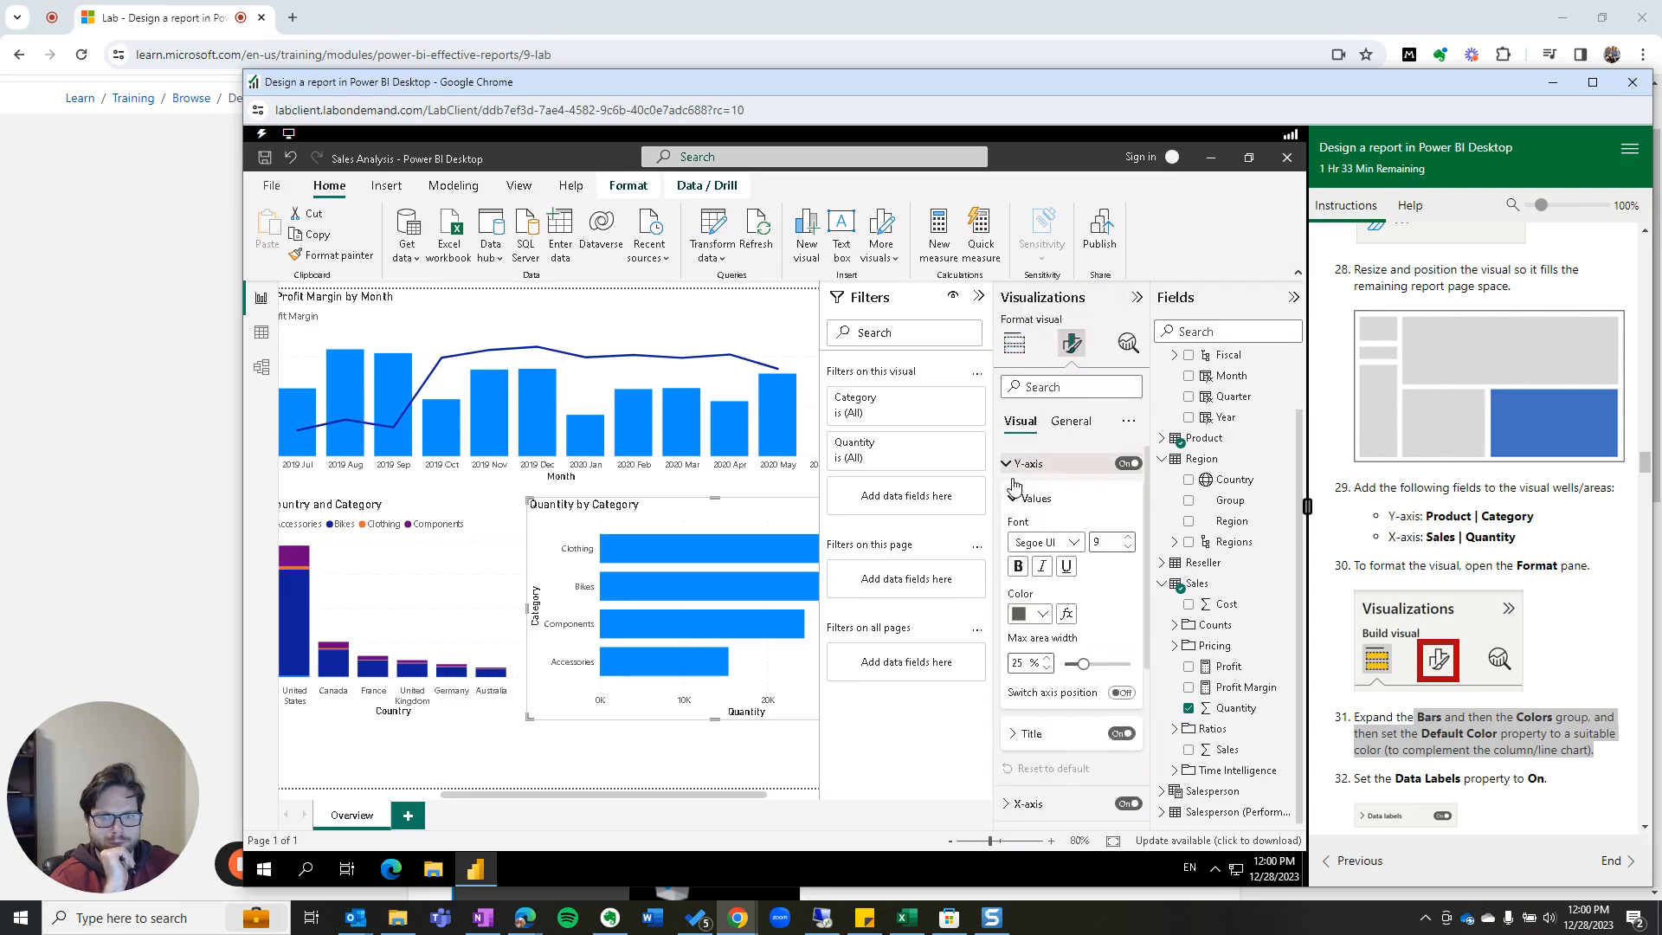
left_click(1014, 502)
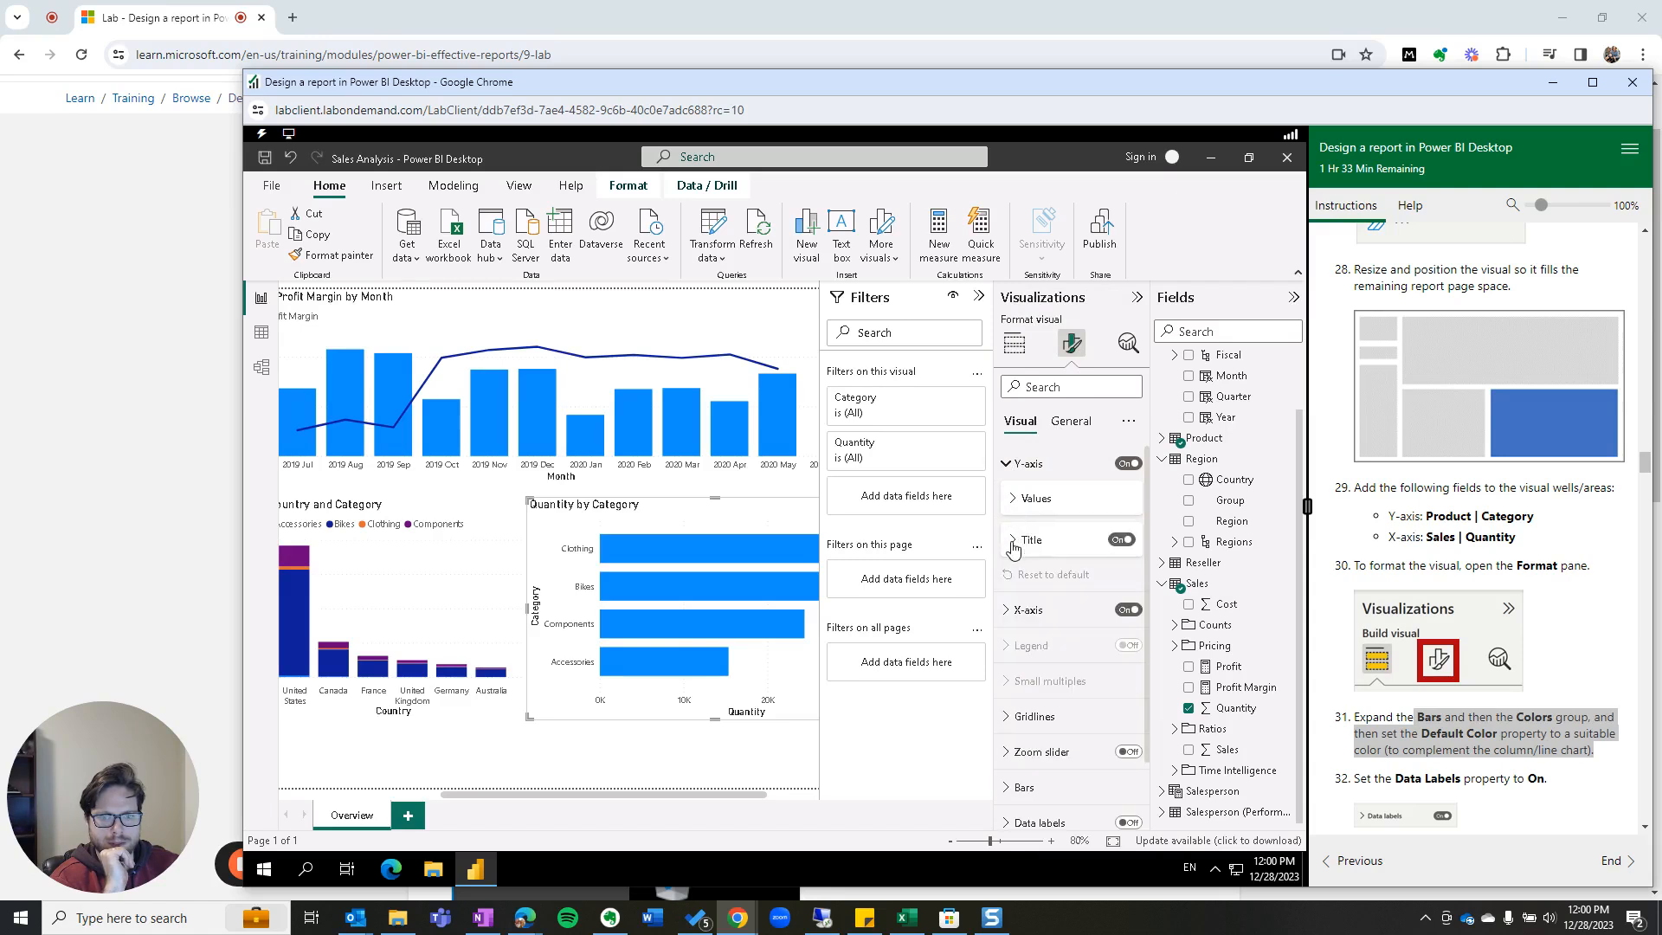
left_click(1007, 465)
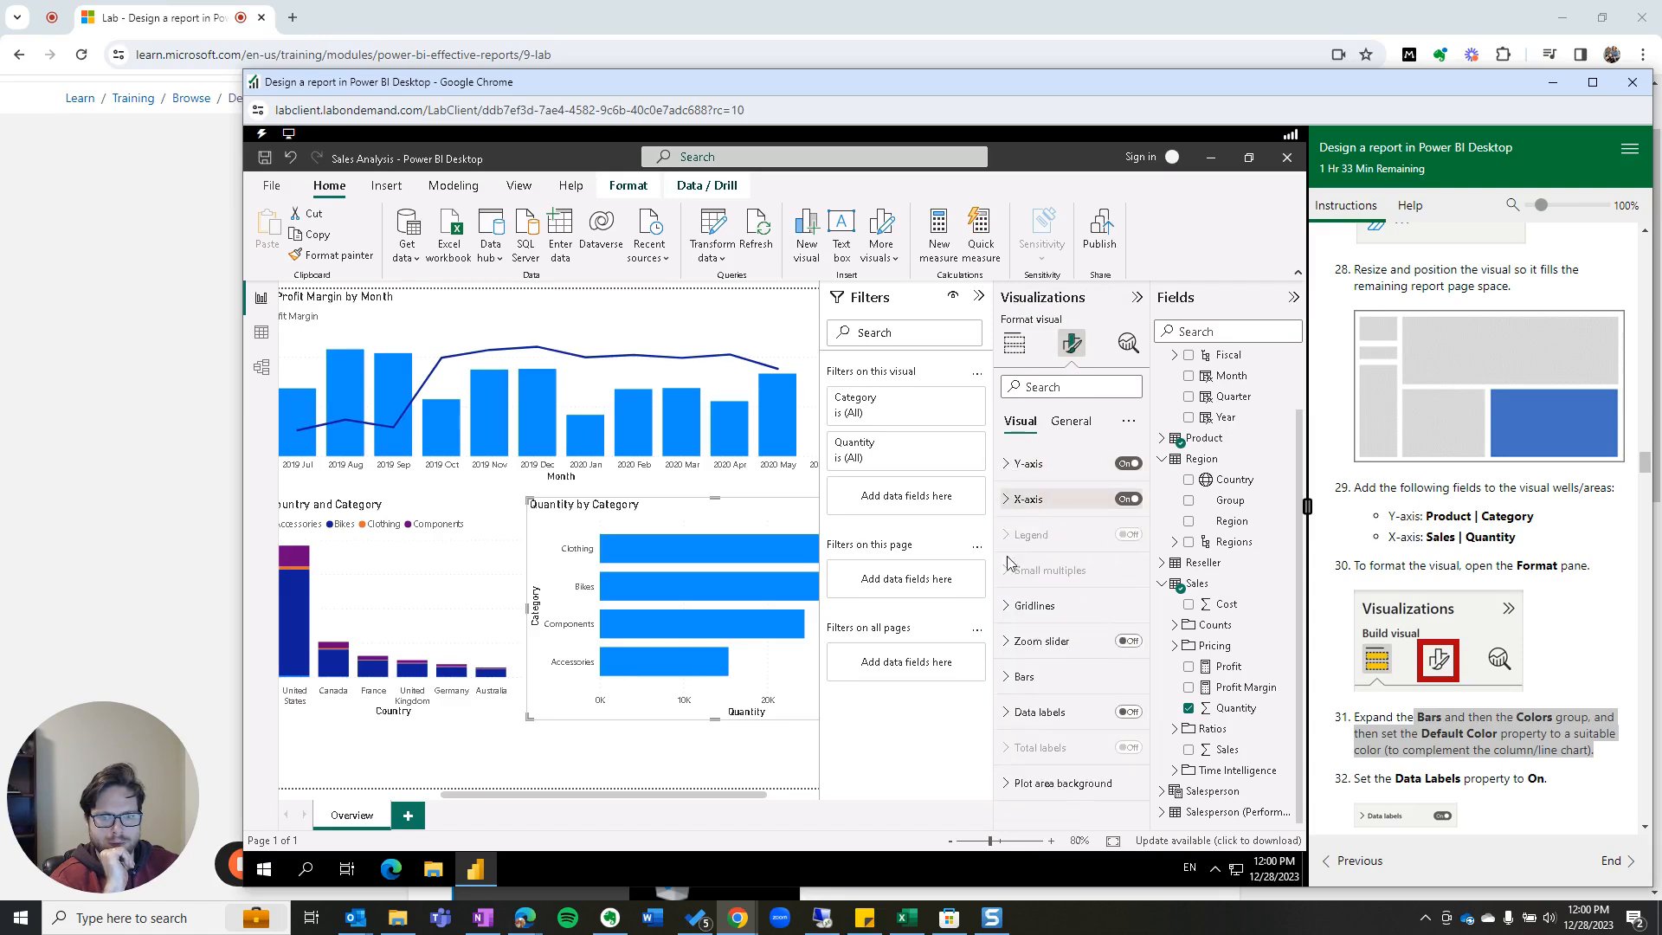
left_click(1006, 501)
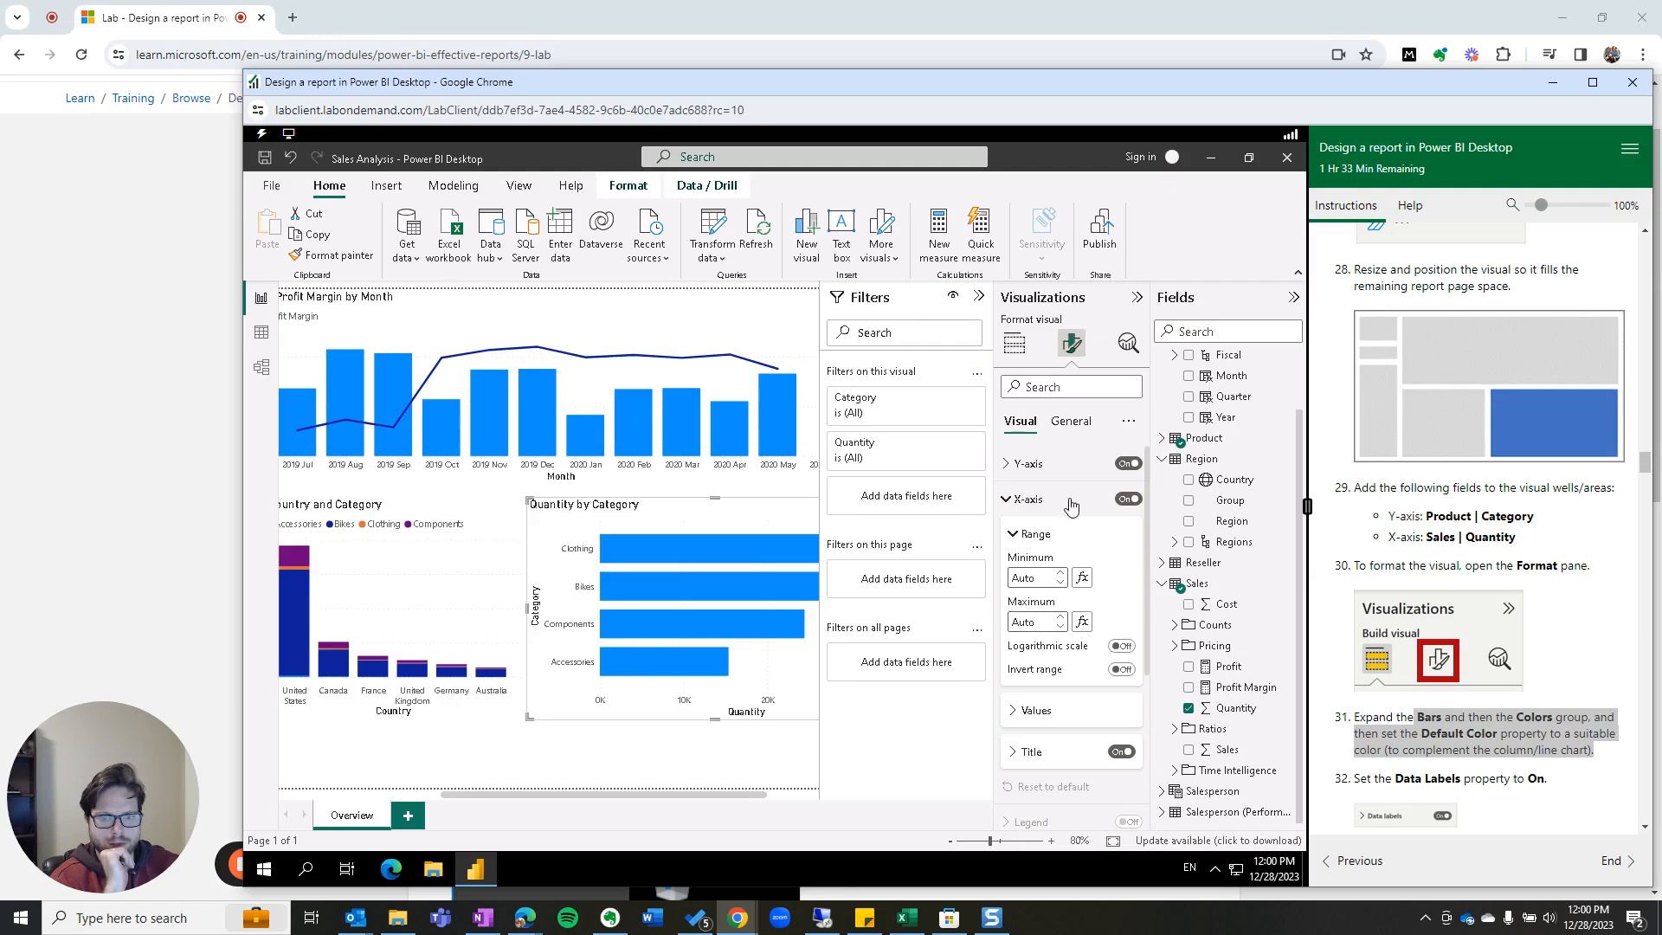
left_click(1008, 465)
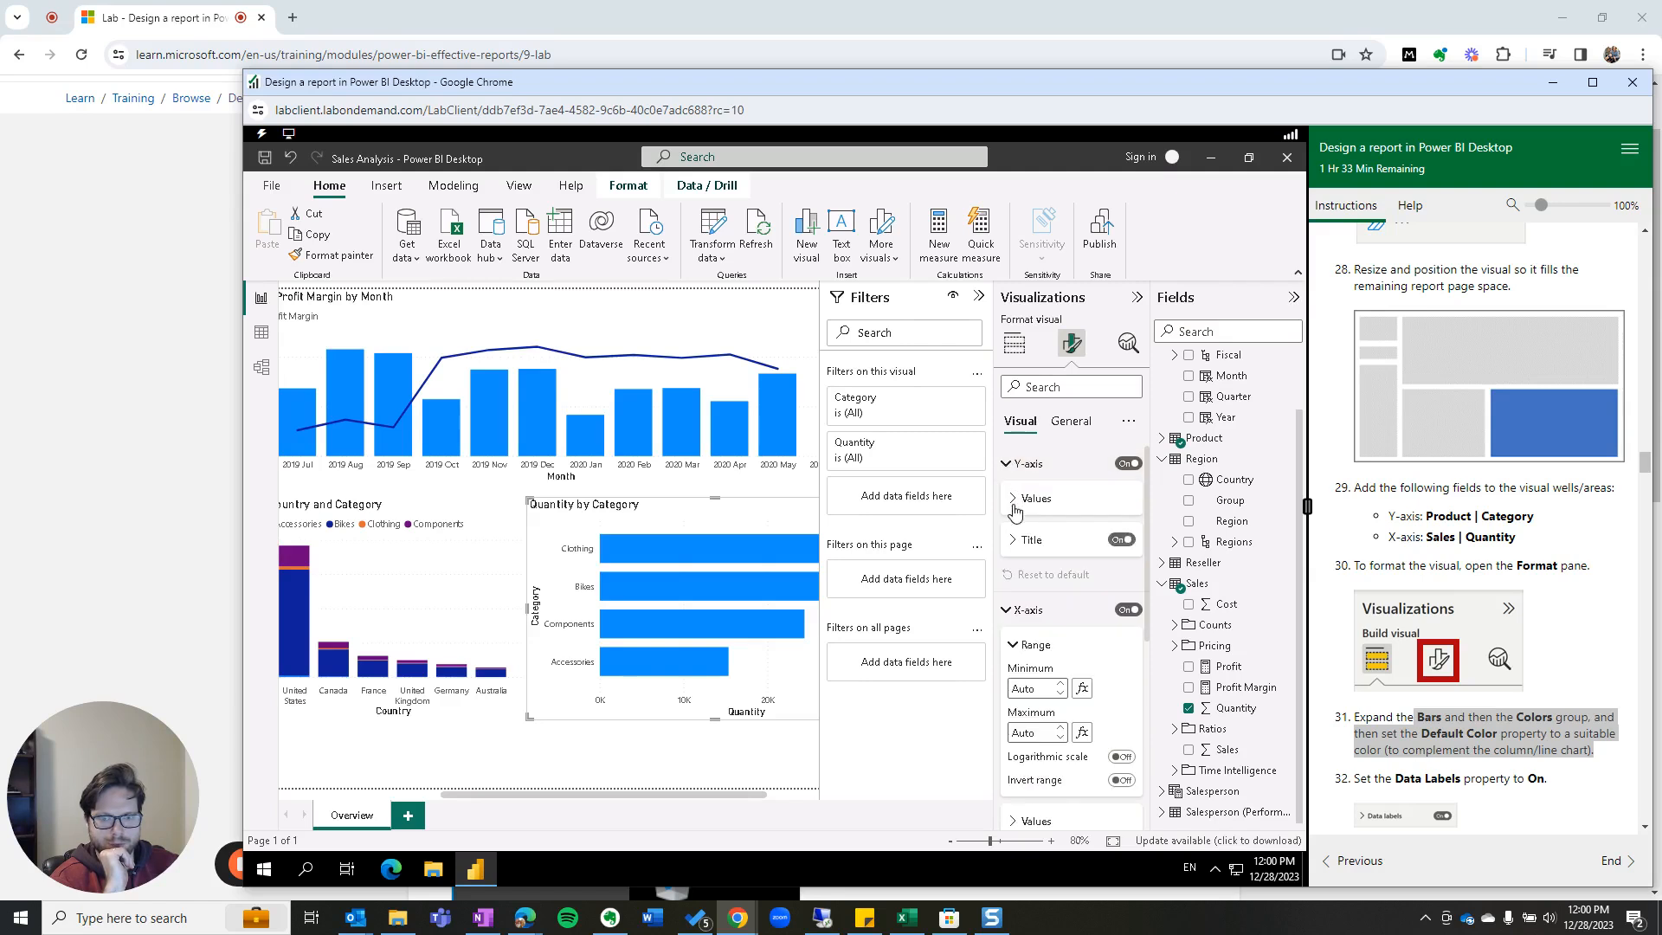
left_click(1016, 501)
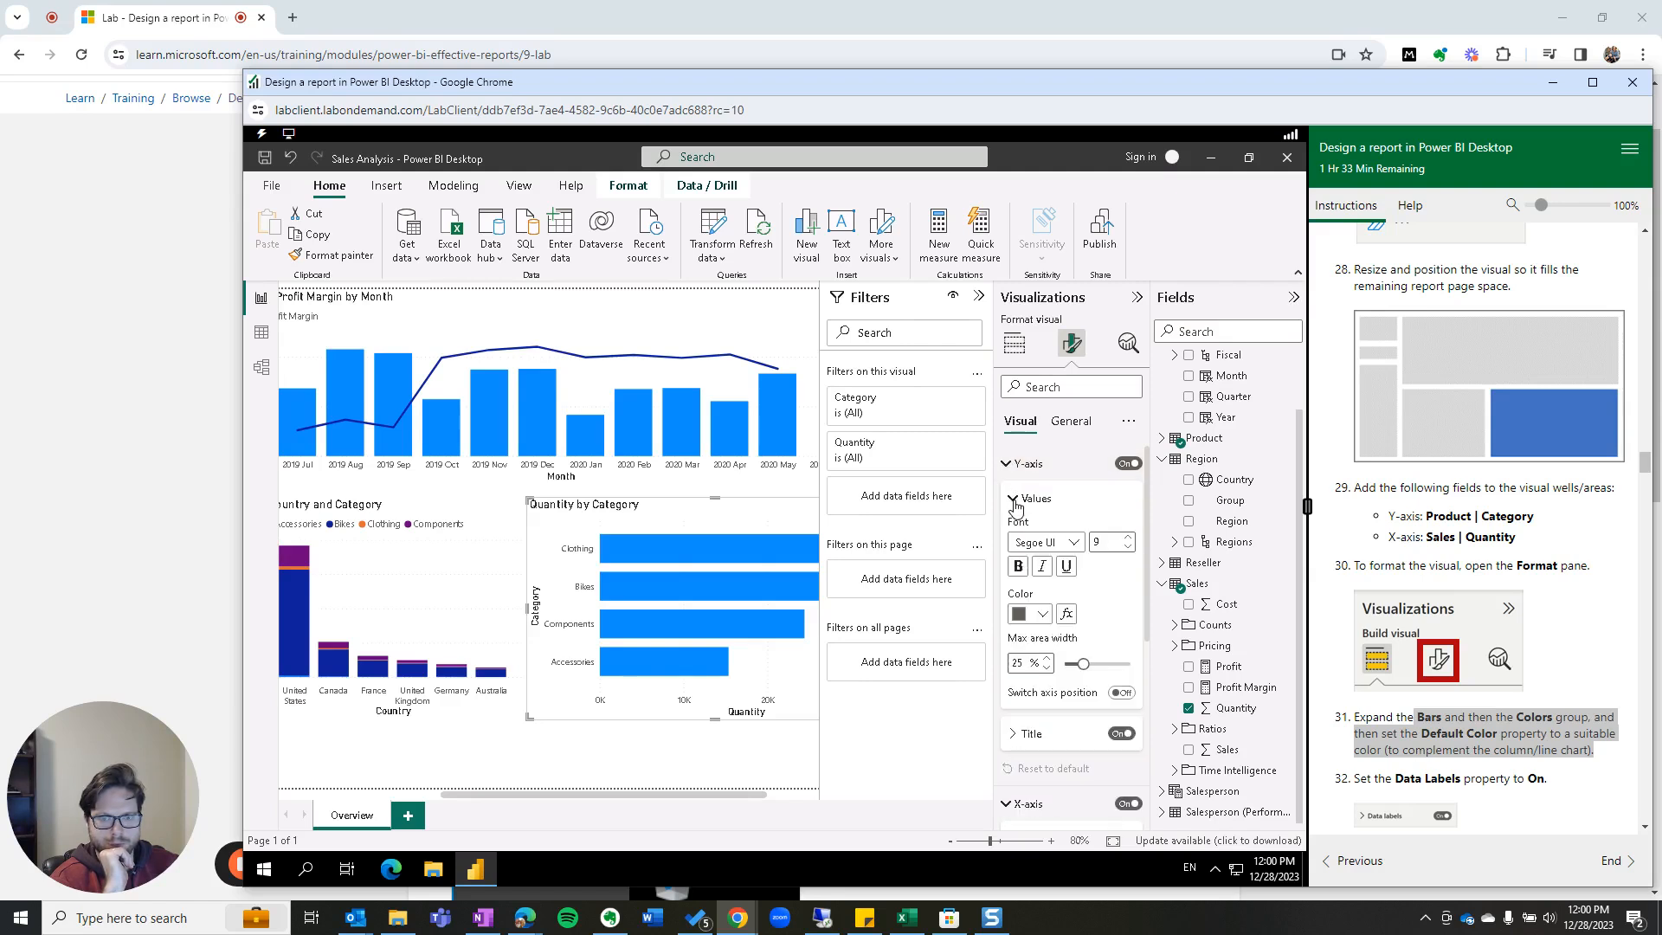
left_click(1043, 615)
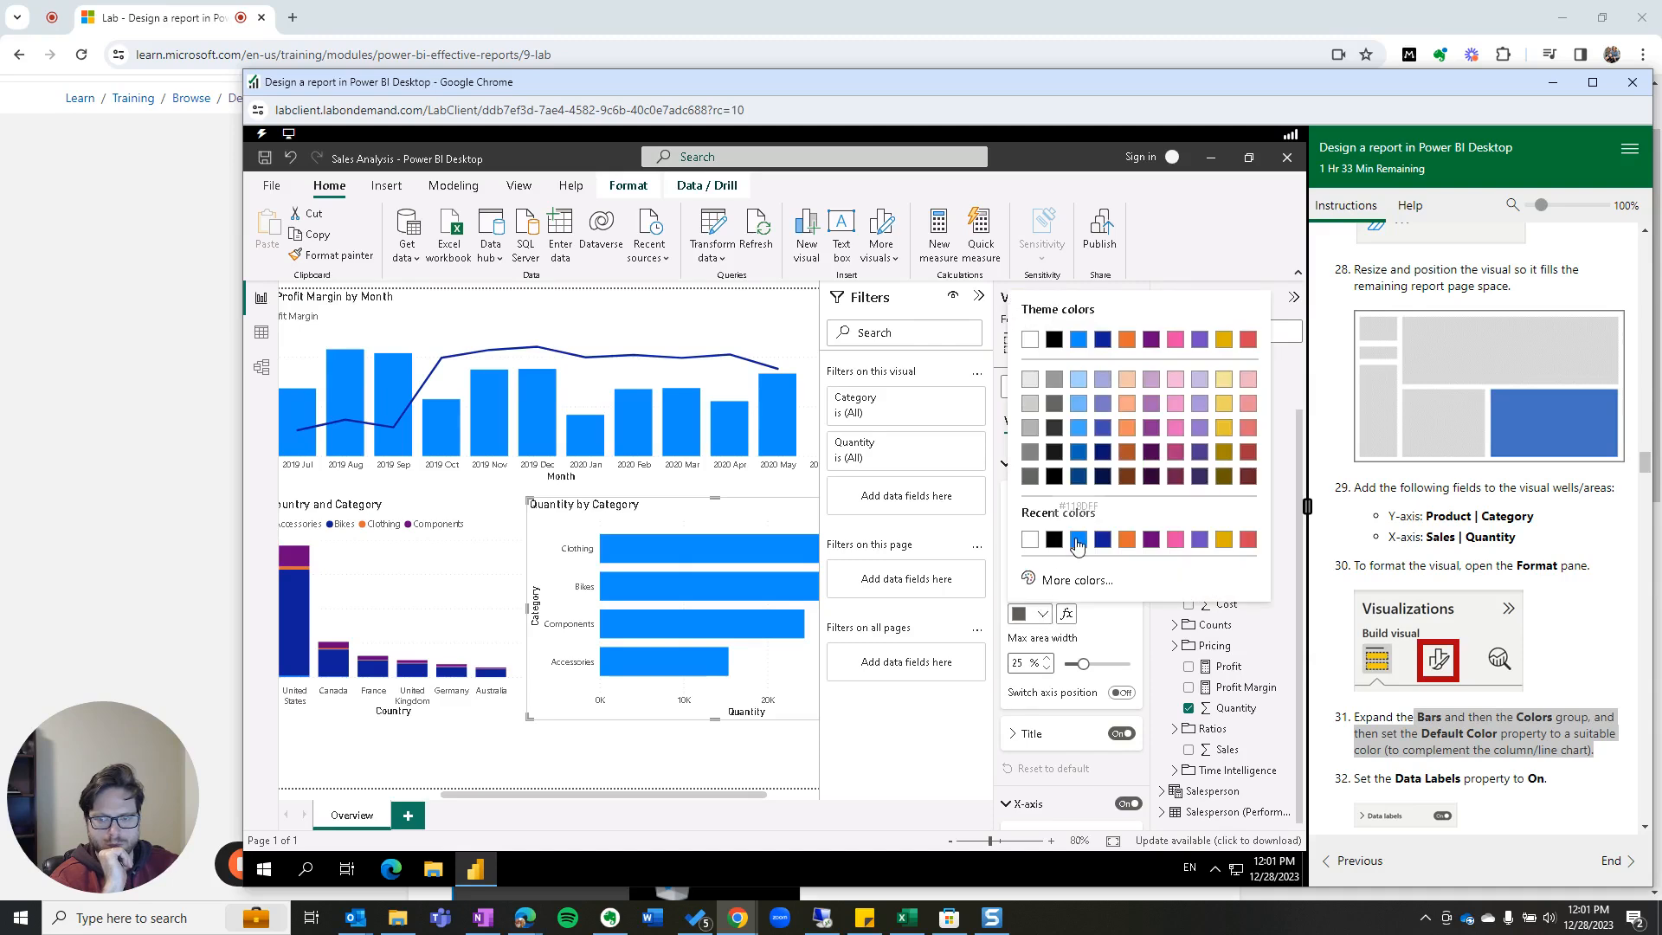
left_click(1078, 541)
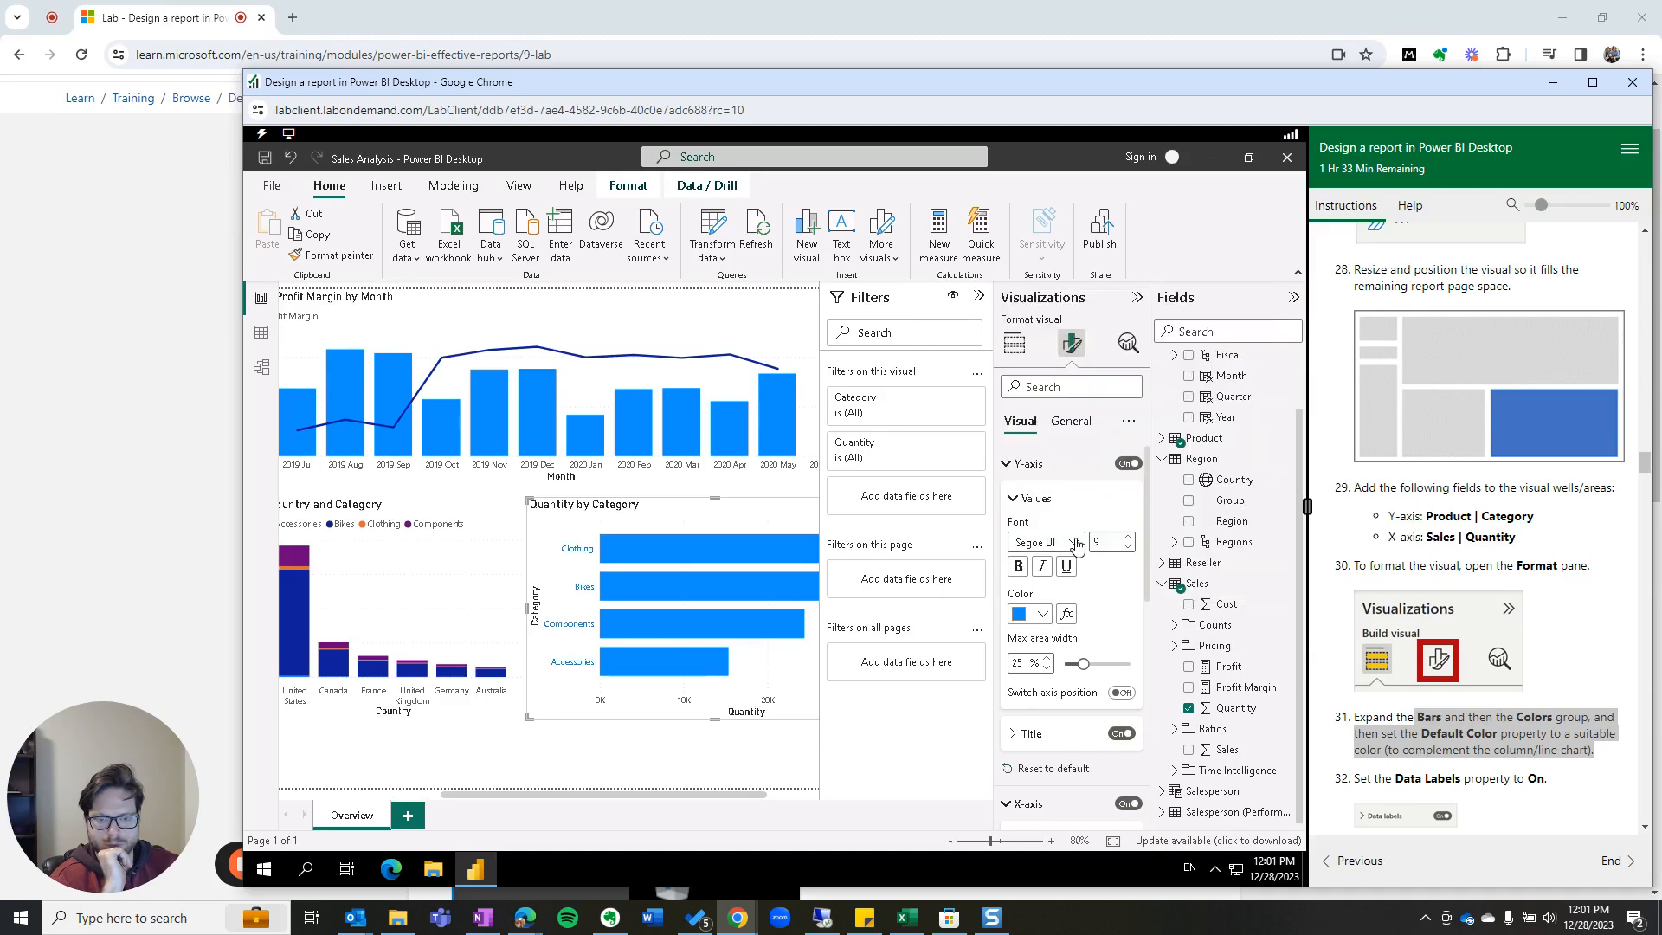
left_click(291, 159)
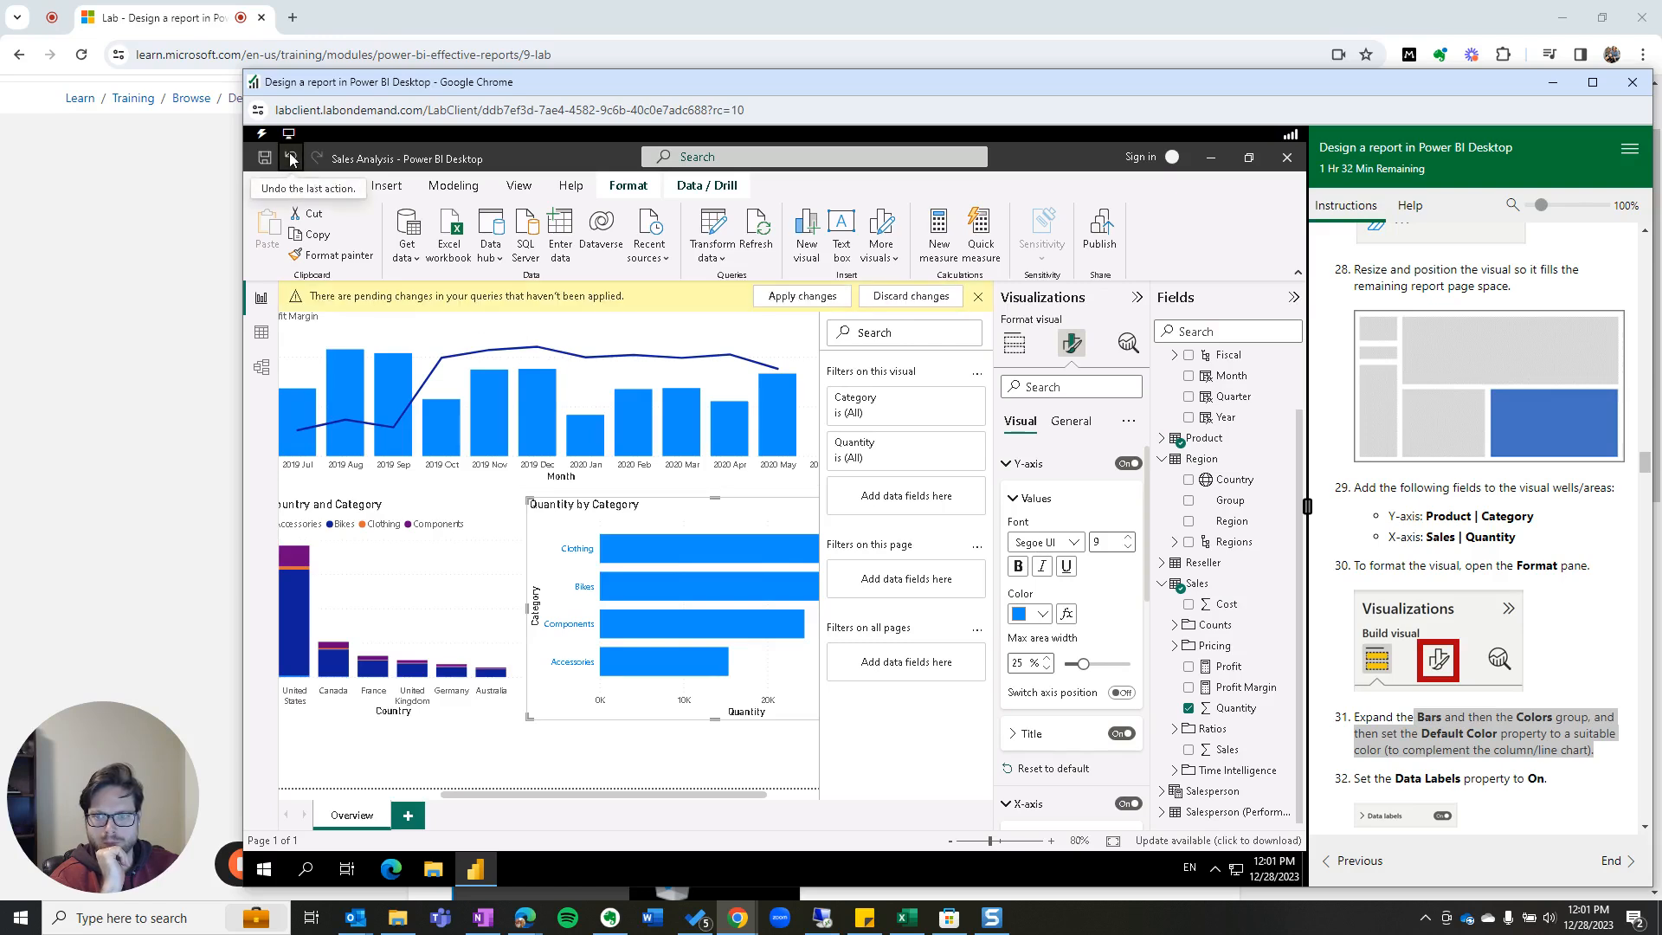
left_click(978, 296)
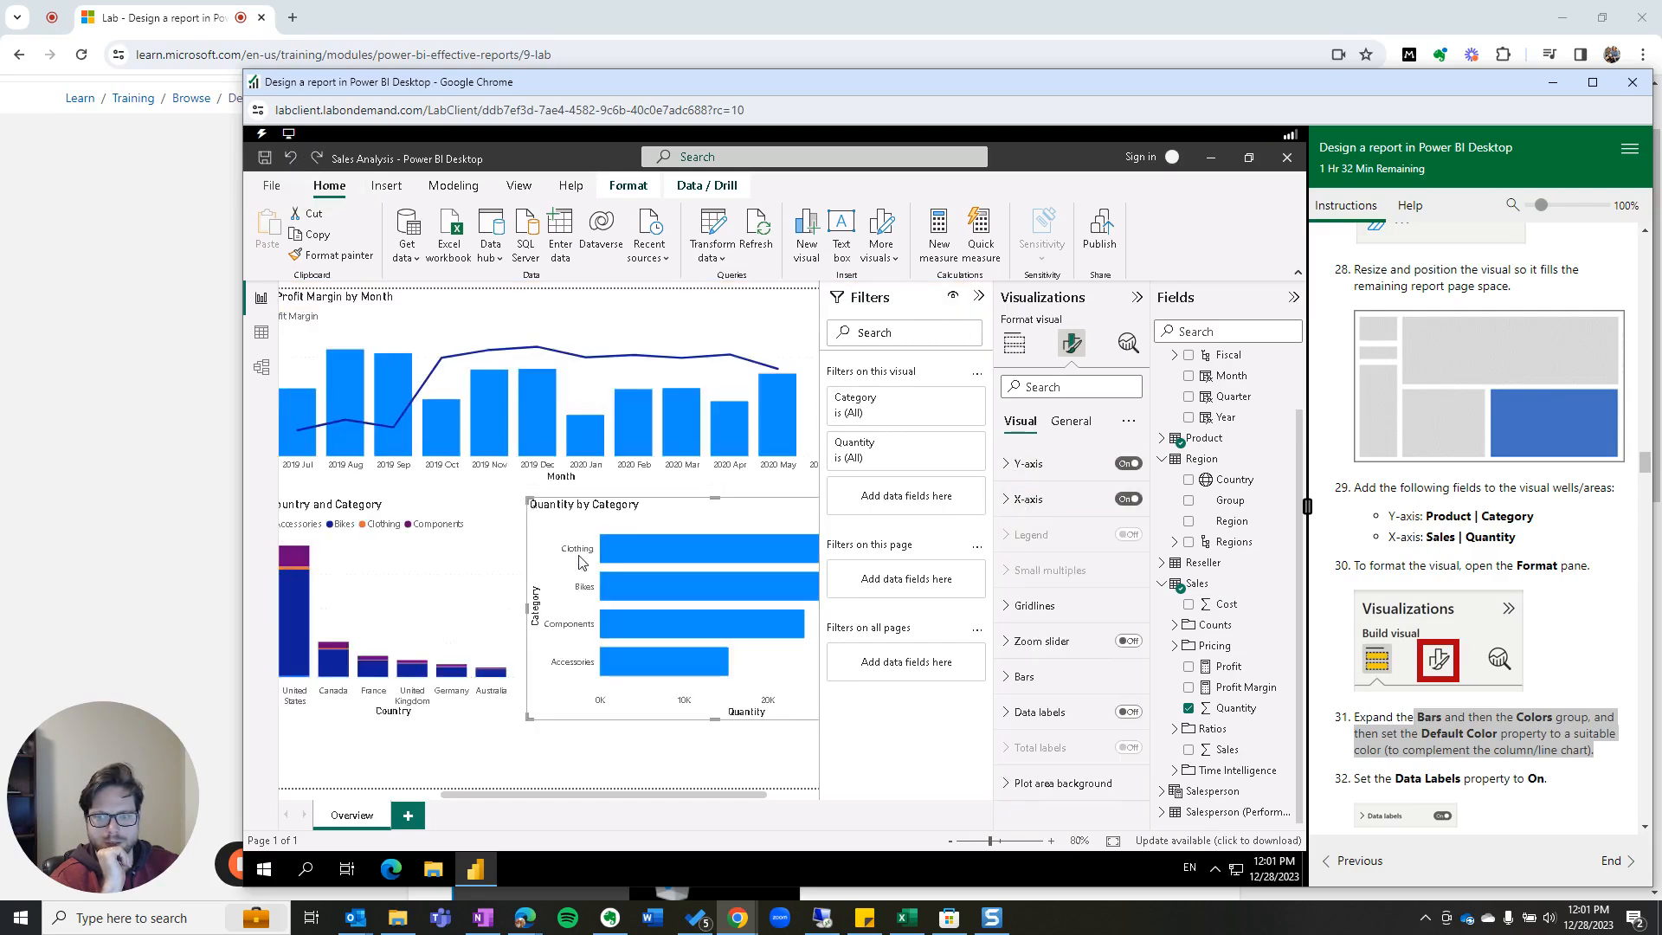
Step: Set the default bar color of the Quantity by Category chart to dark blue
left_click(1005, 679)
scroll(1407, 697, "down", 1)
scroll(1406, 697, "down", 2)
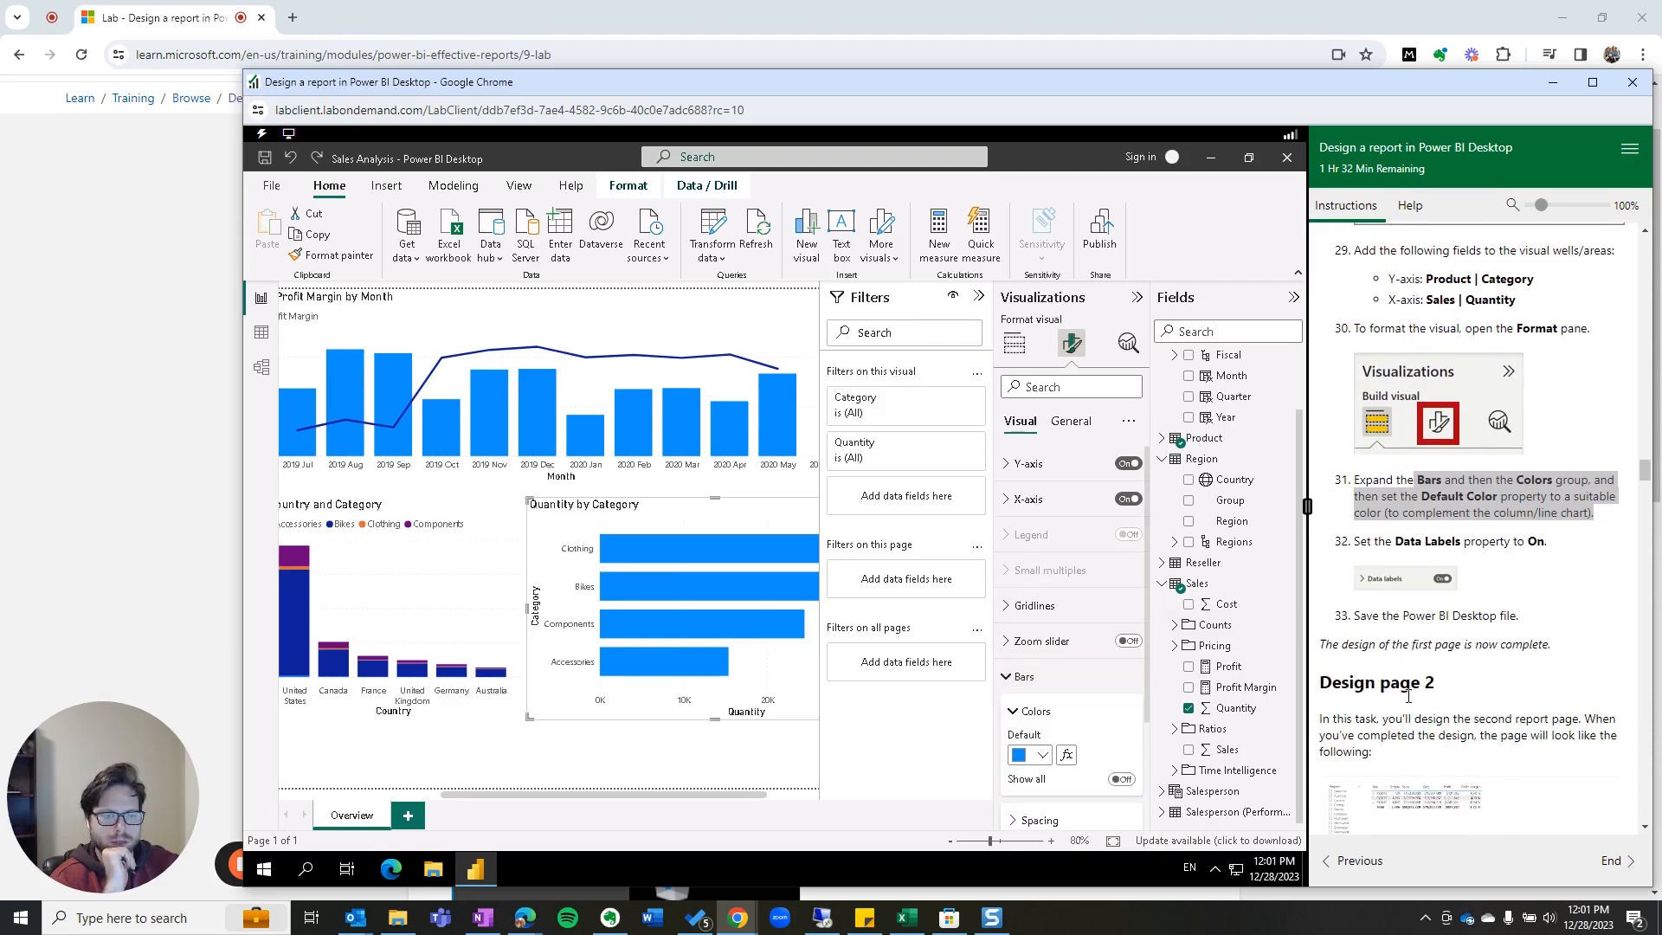
left_click(1044, 756)
left_click(1045, 756)
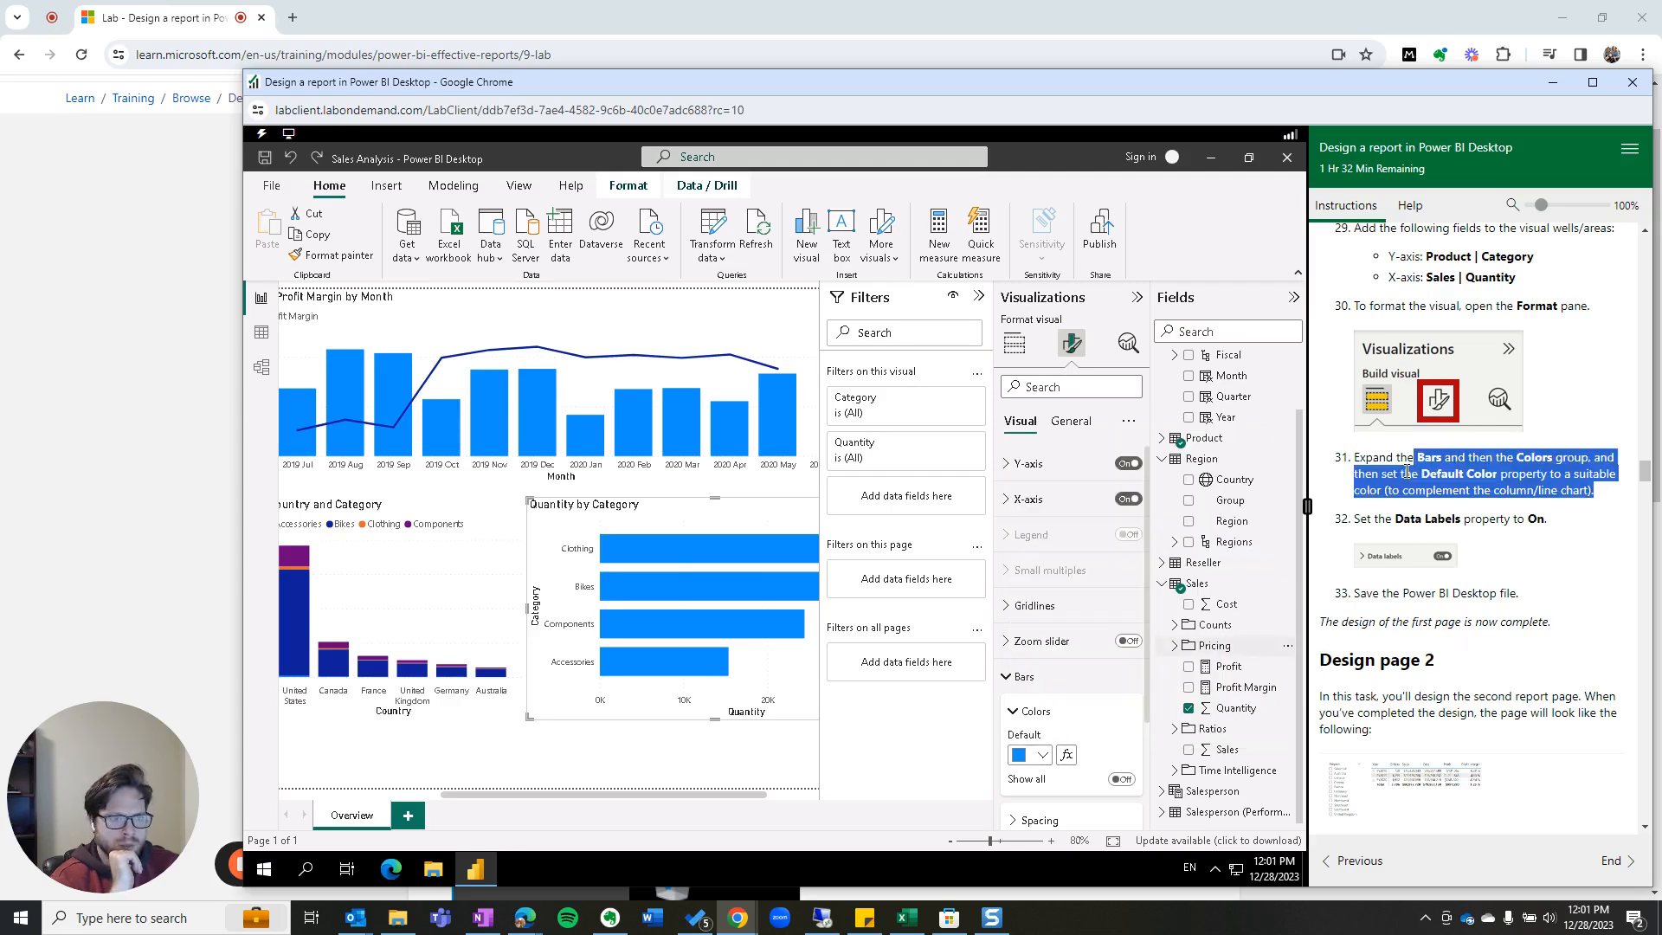
left_click(1459, 465)
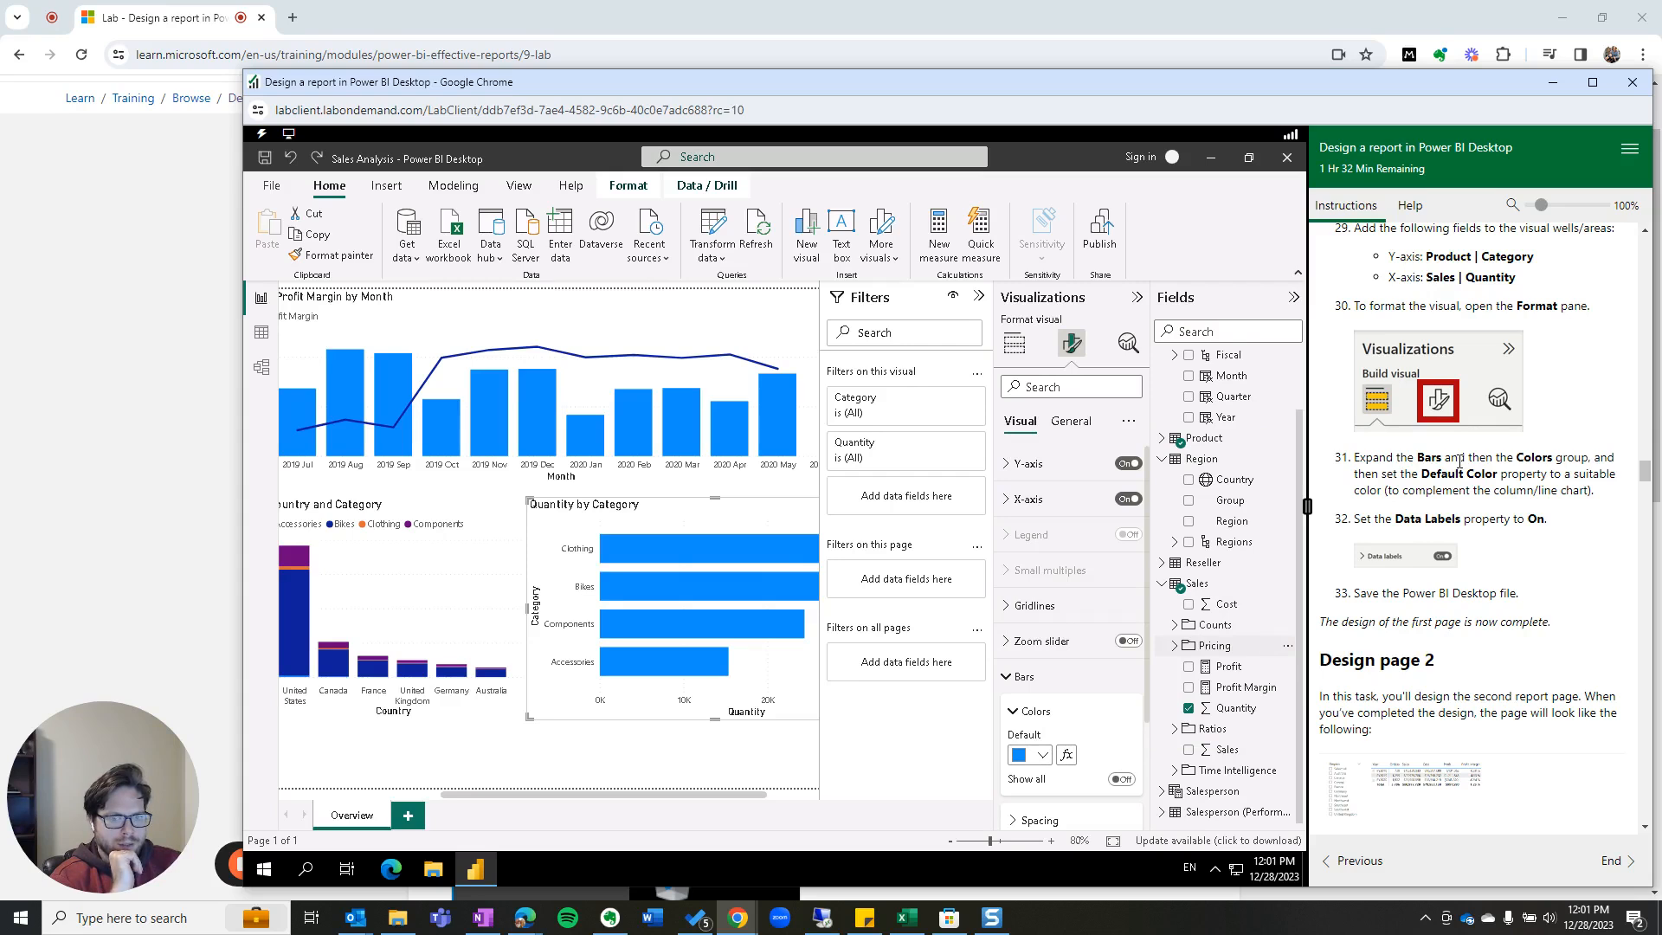
left_click(1015, 713)
left_click(1015, 712)
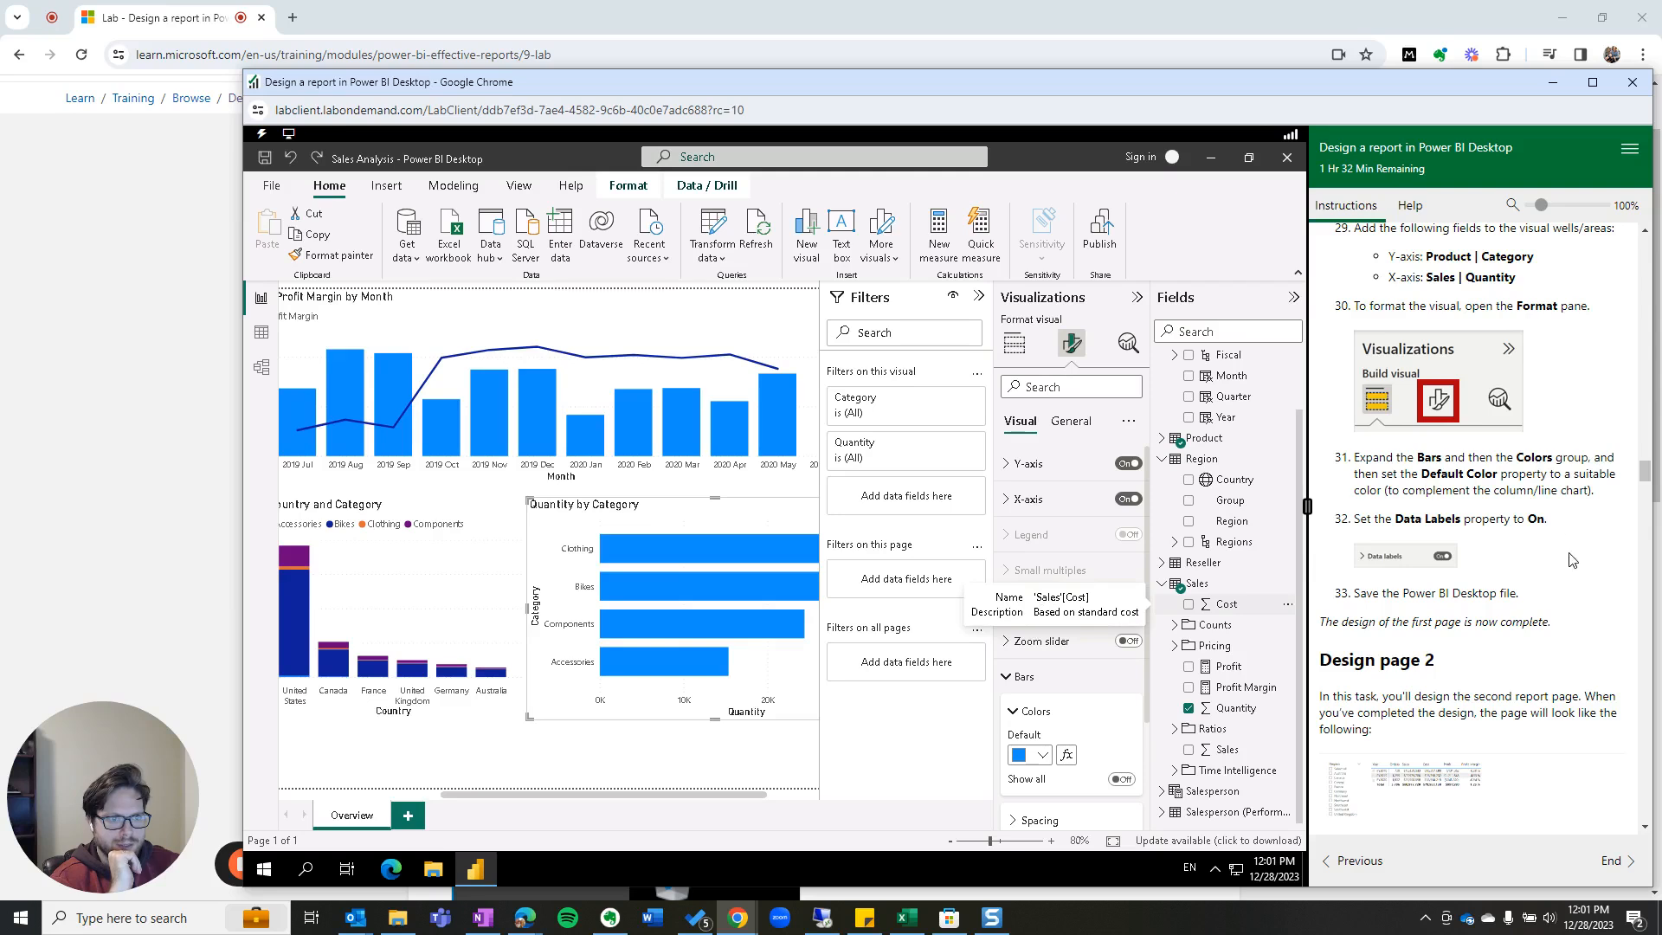
scroll(1573, 563, "down", 1)
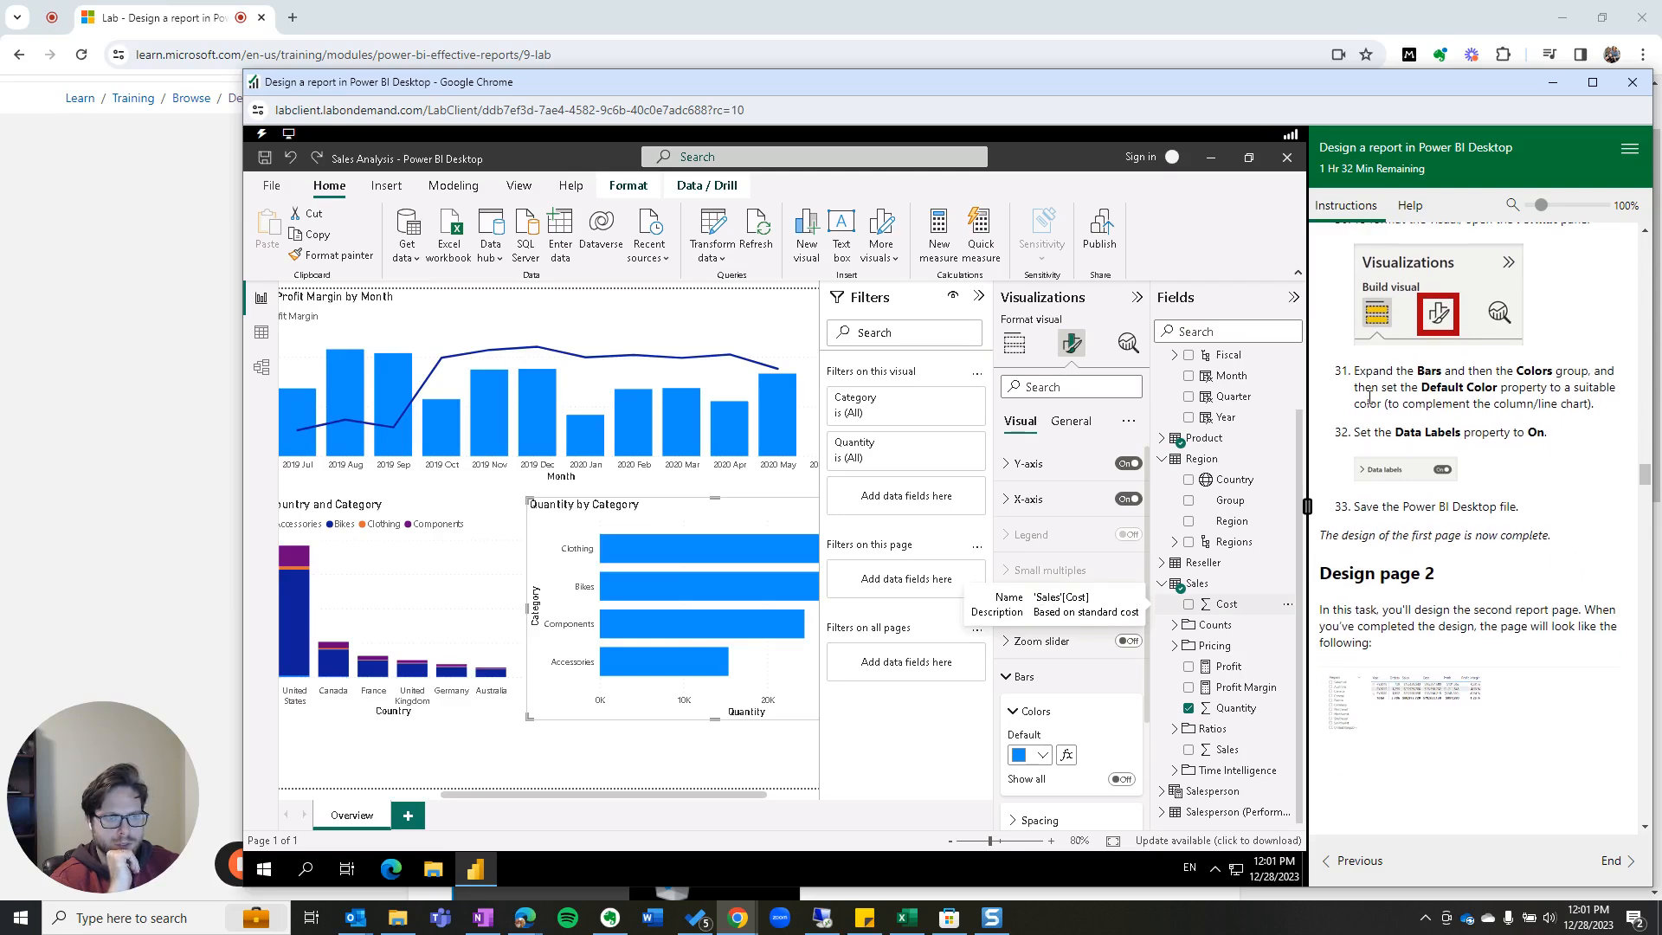
left_click(1044, 755)
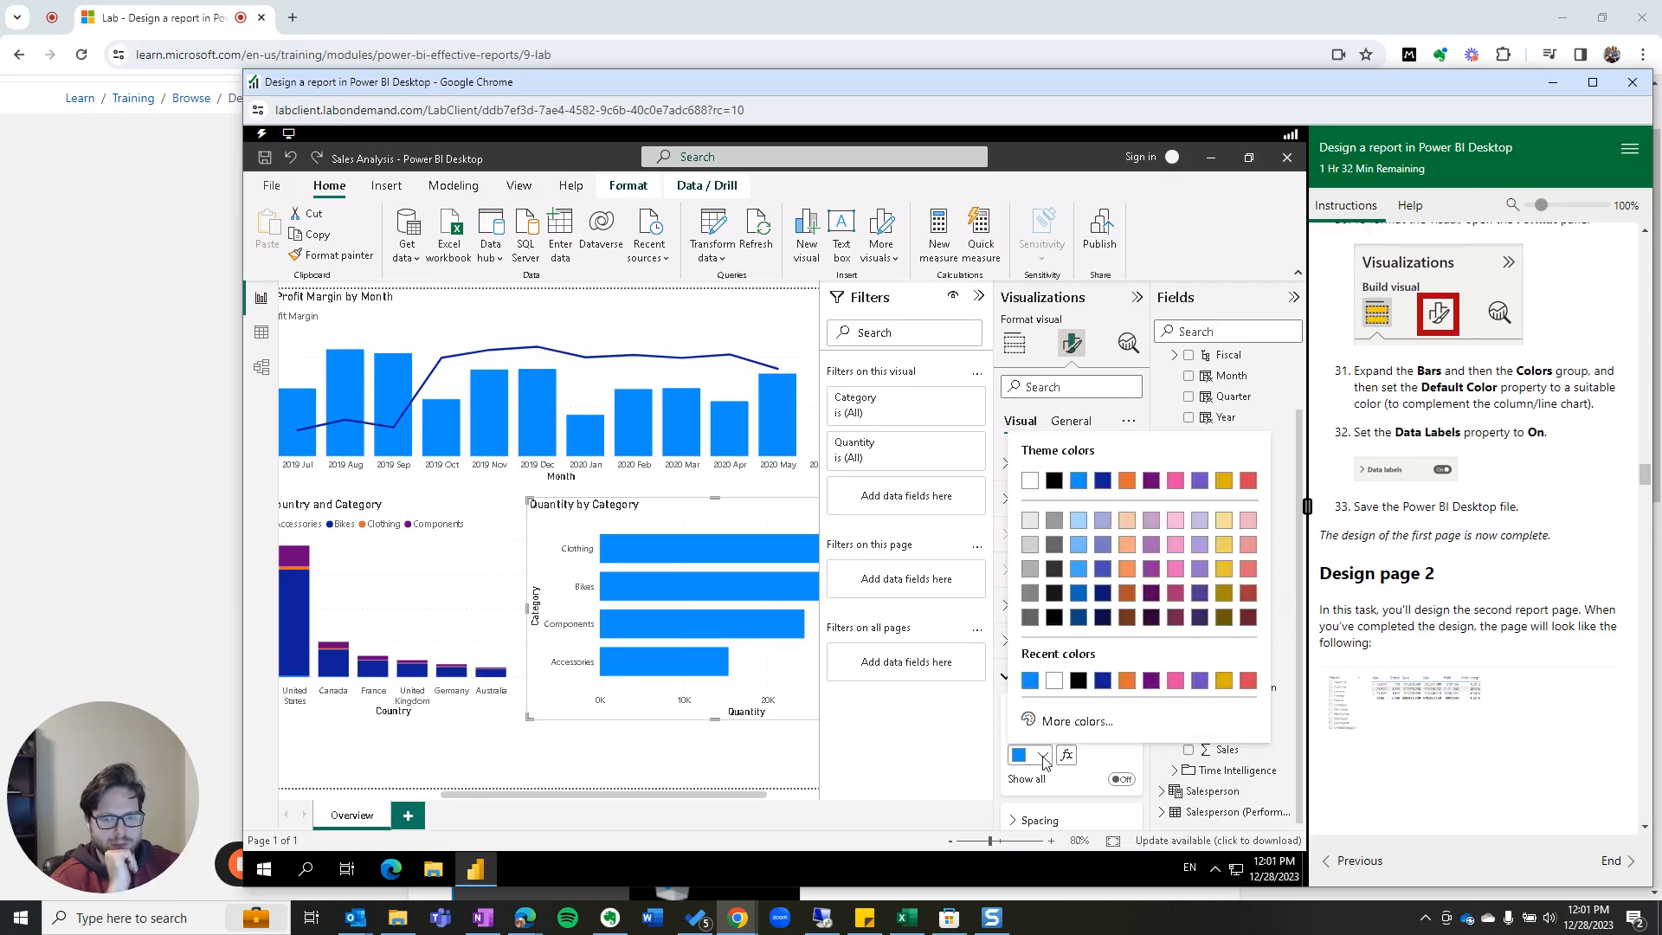
left_click(1102, 687)
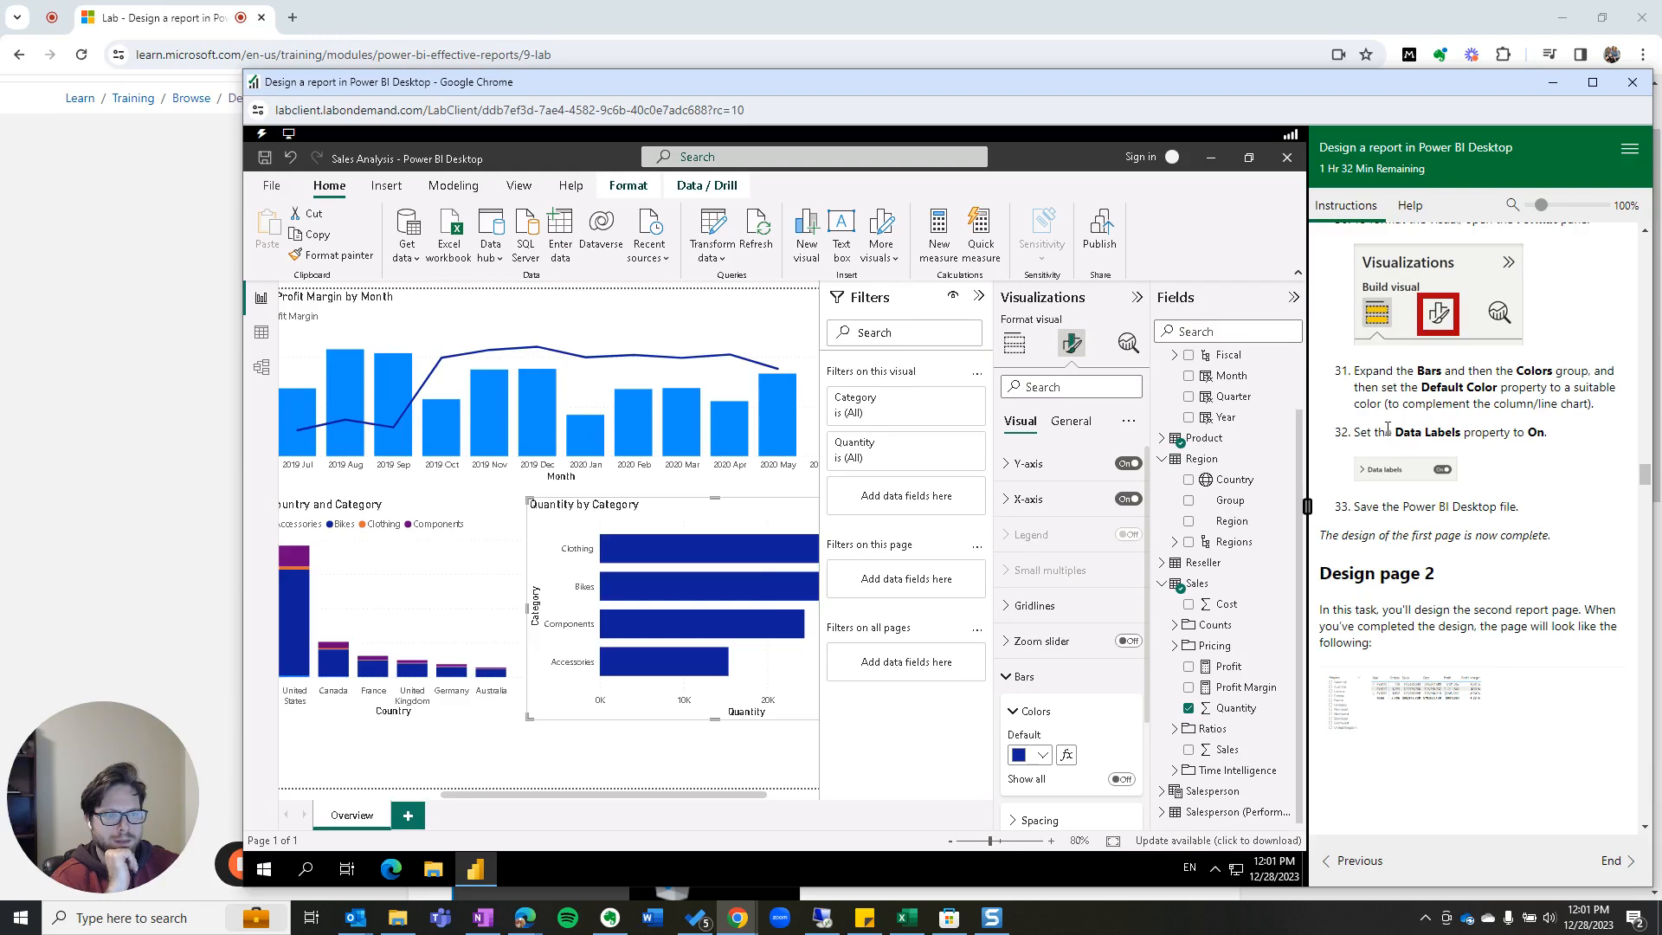
Step: Turn on data labels for the Quantity by Category bar chart
left_click_drag(1399, 433, 1540, 434)
left_click(1500, 493)
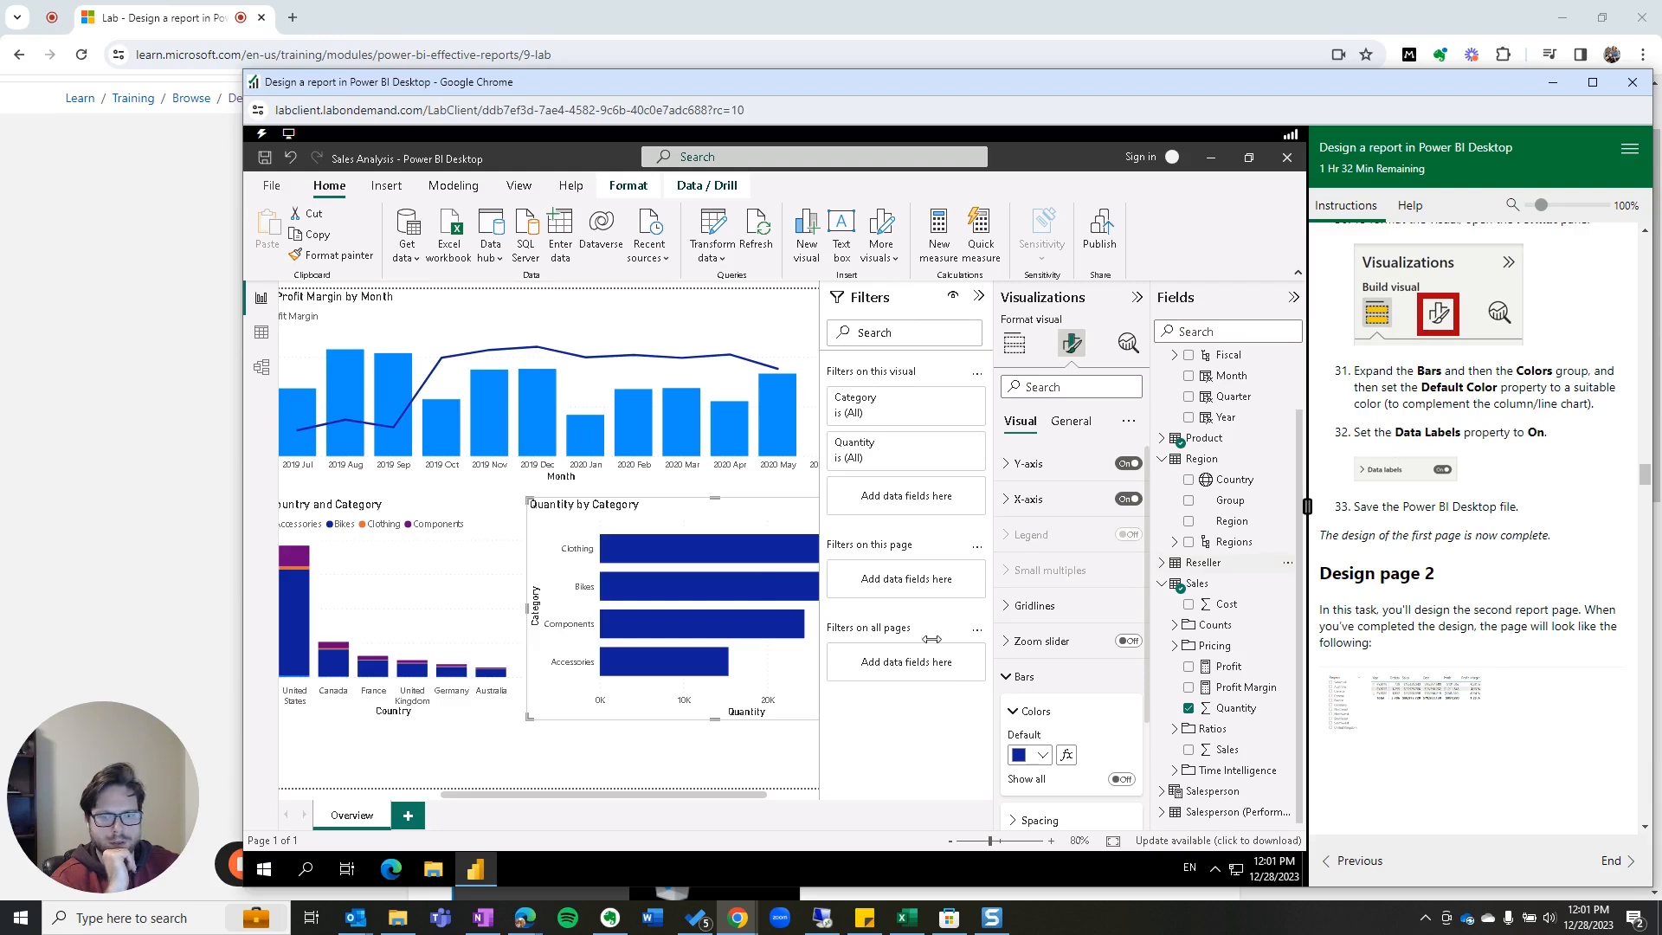
scroll(1038, 666, "down", 3)
left_click(1008, 741)
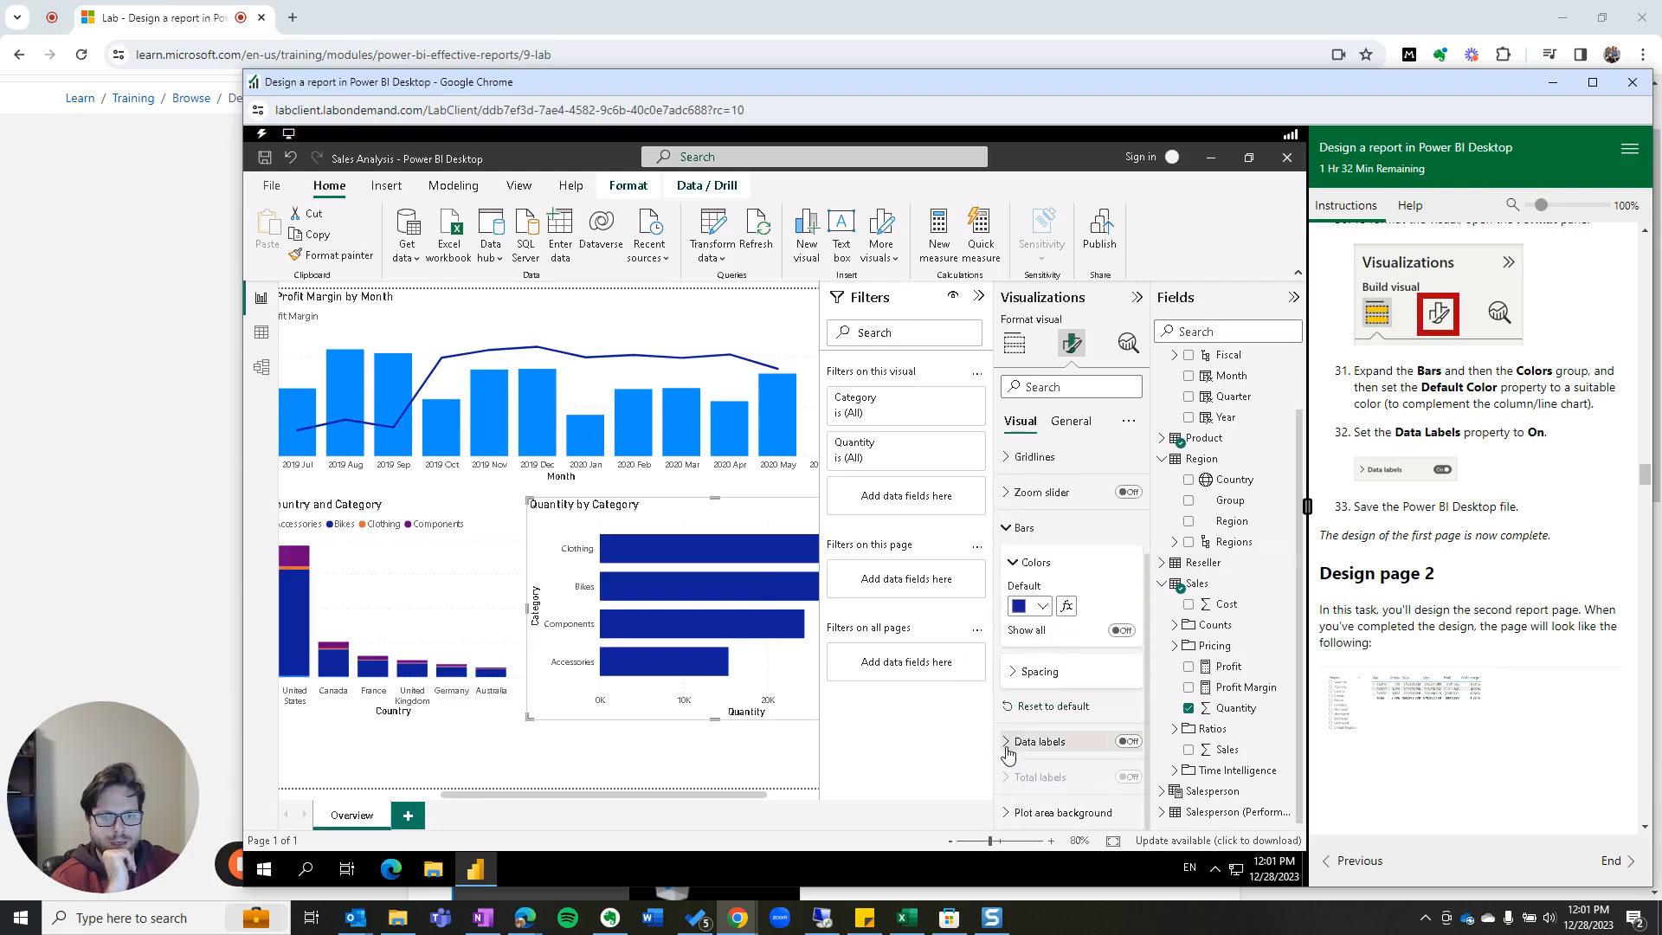
scroll(1090, 744, "down", 1)
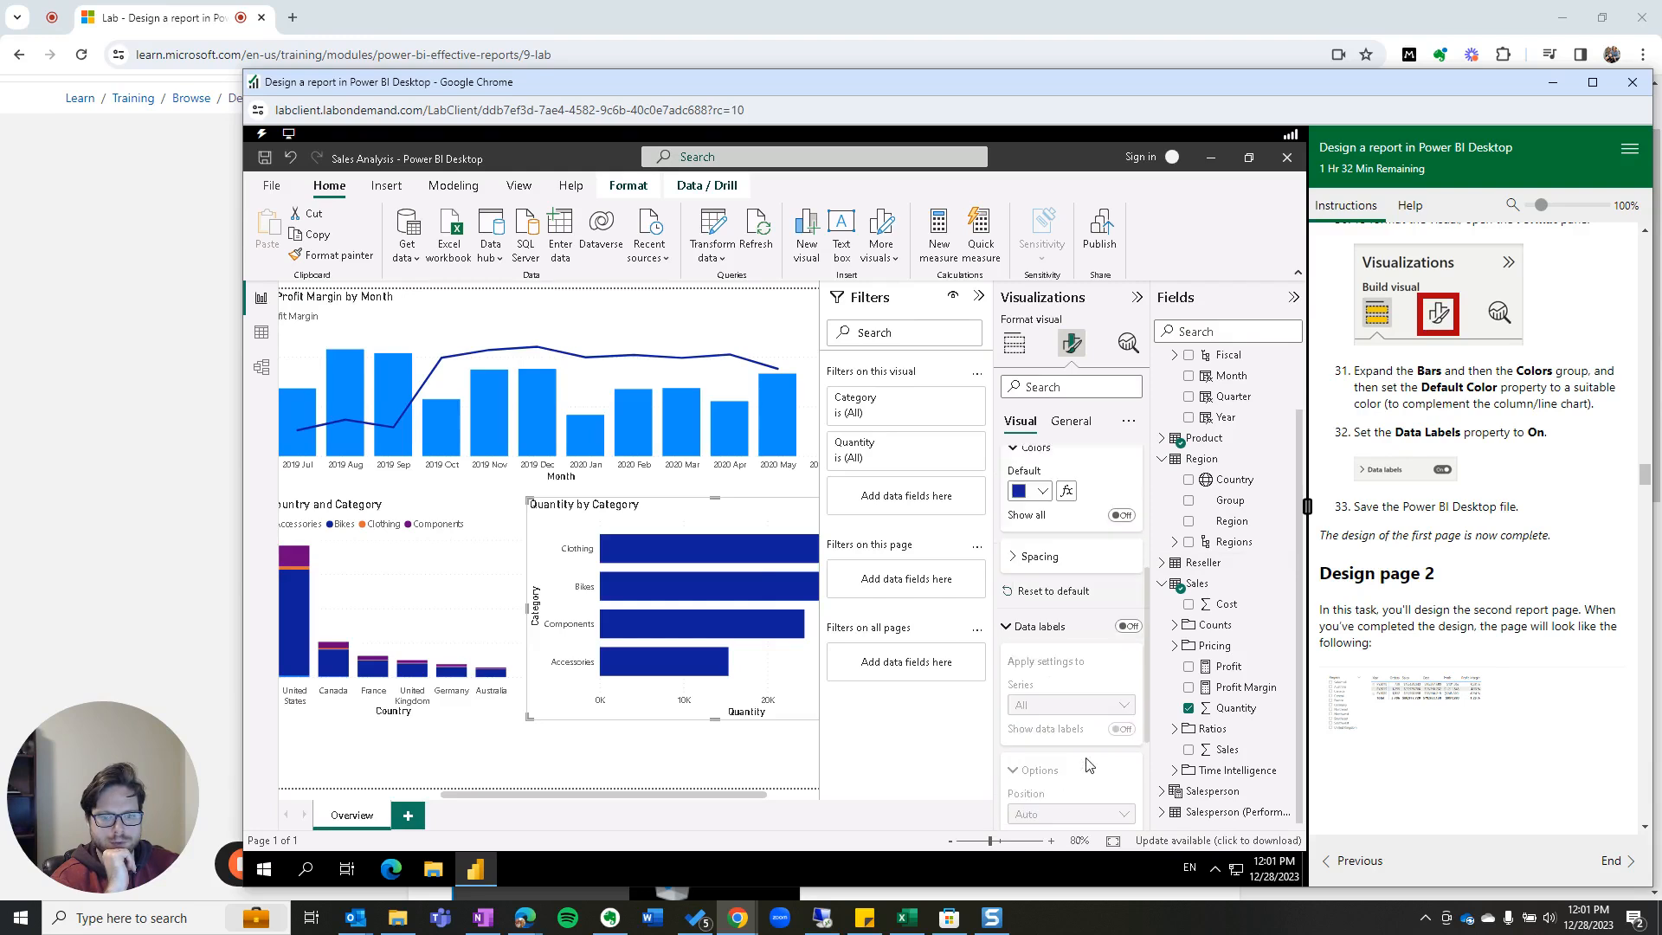
left_click(1129, 627)
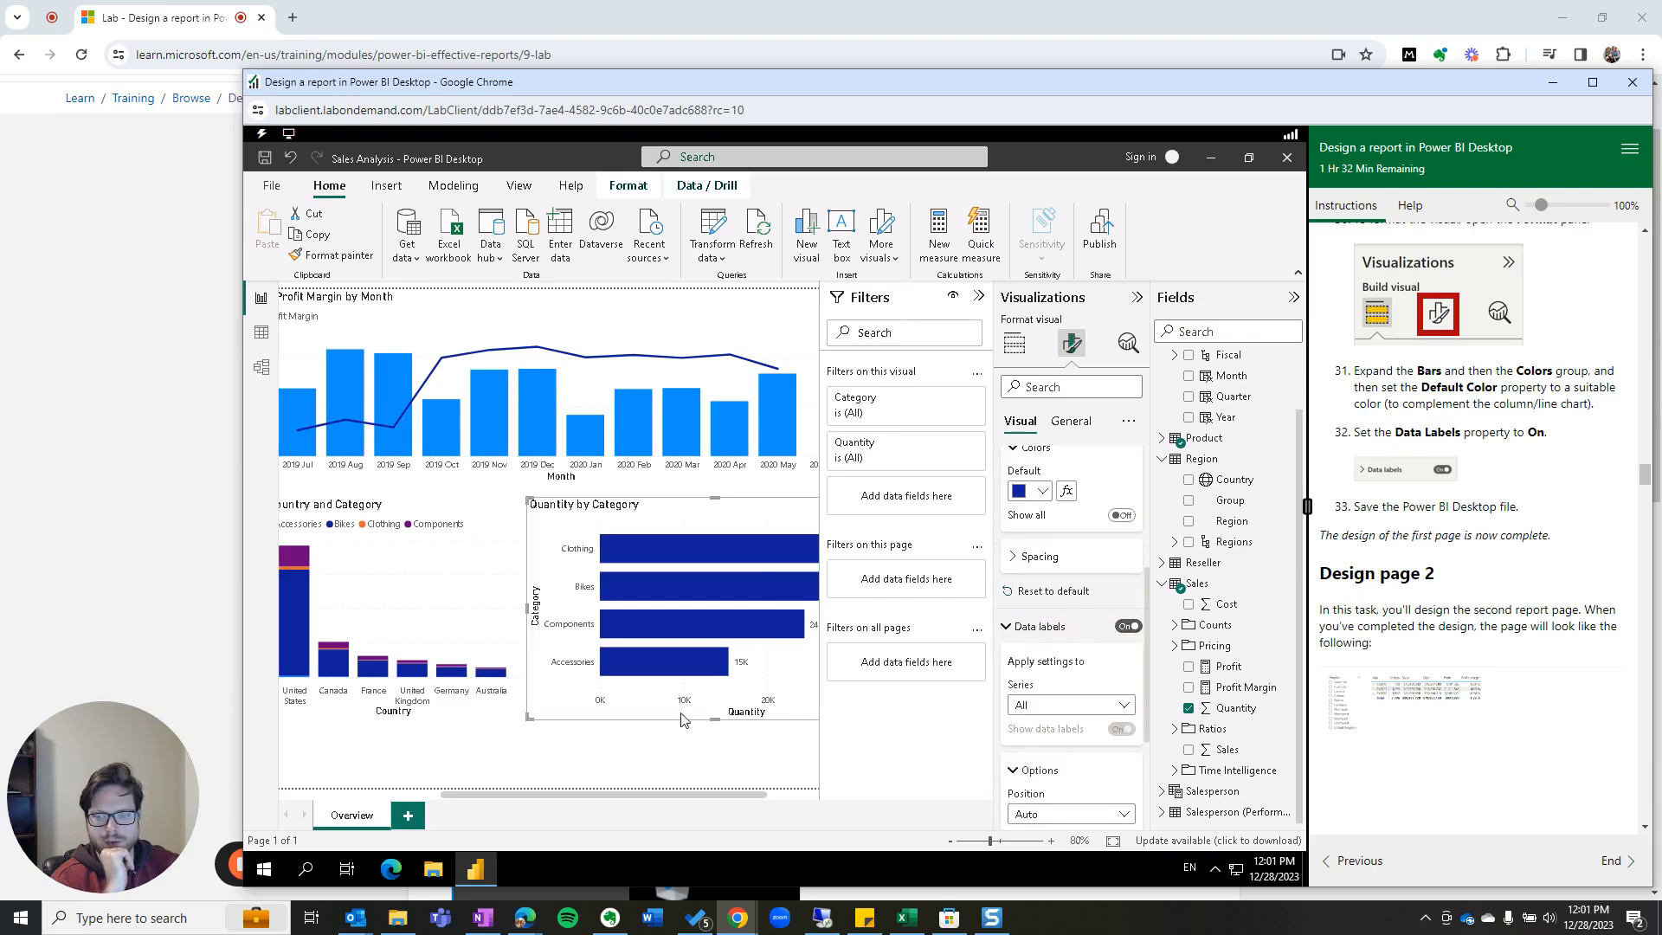
left_click_drag(740, 797, 792, 795)
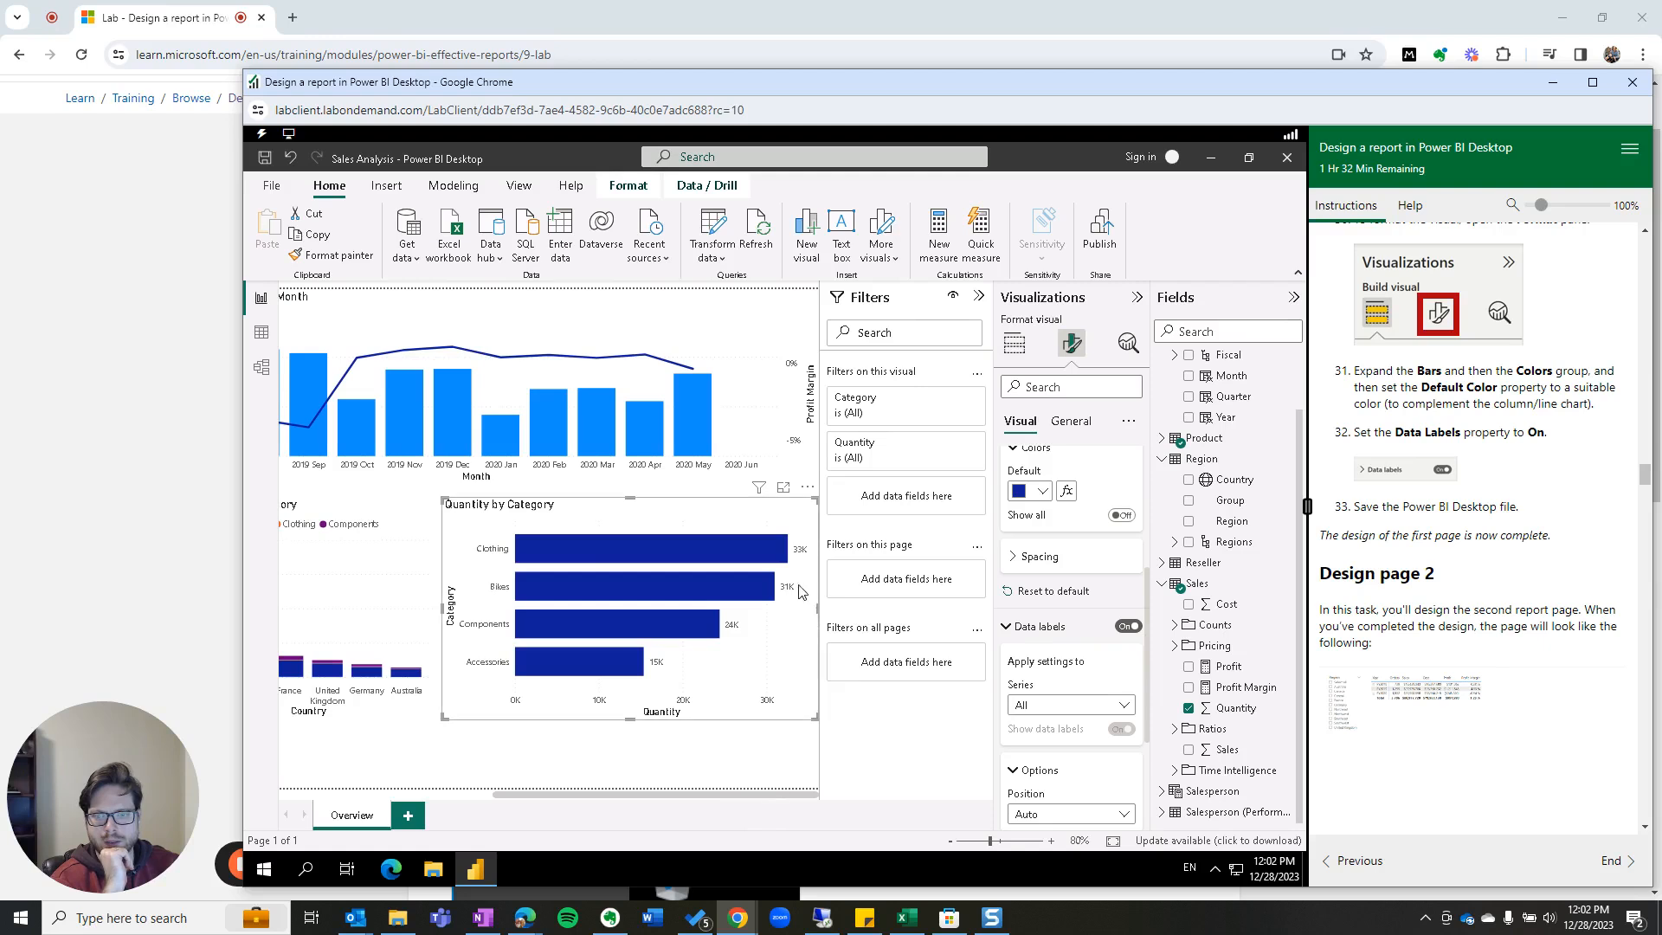
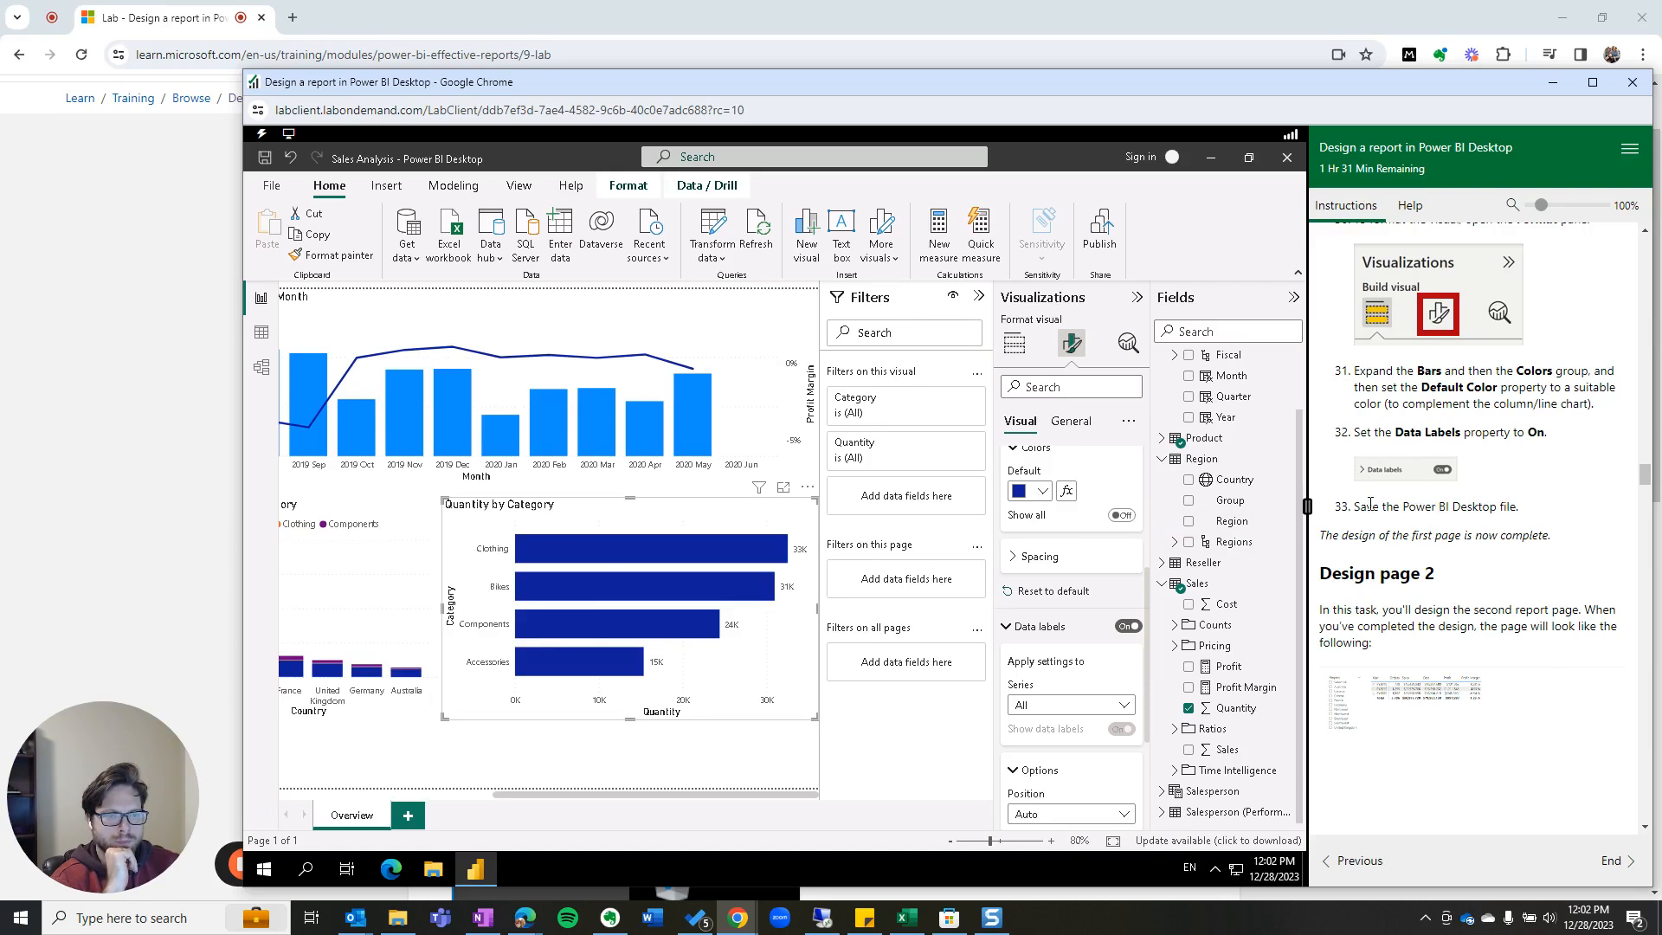
Step: Save the Sales Analysis report, choosing to apply the pending query changes later
left_click_drag(1368, 512, 1541, 533)
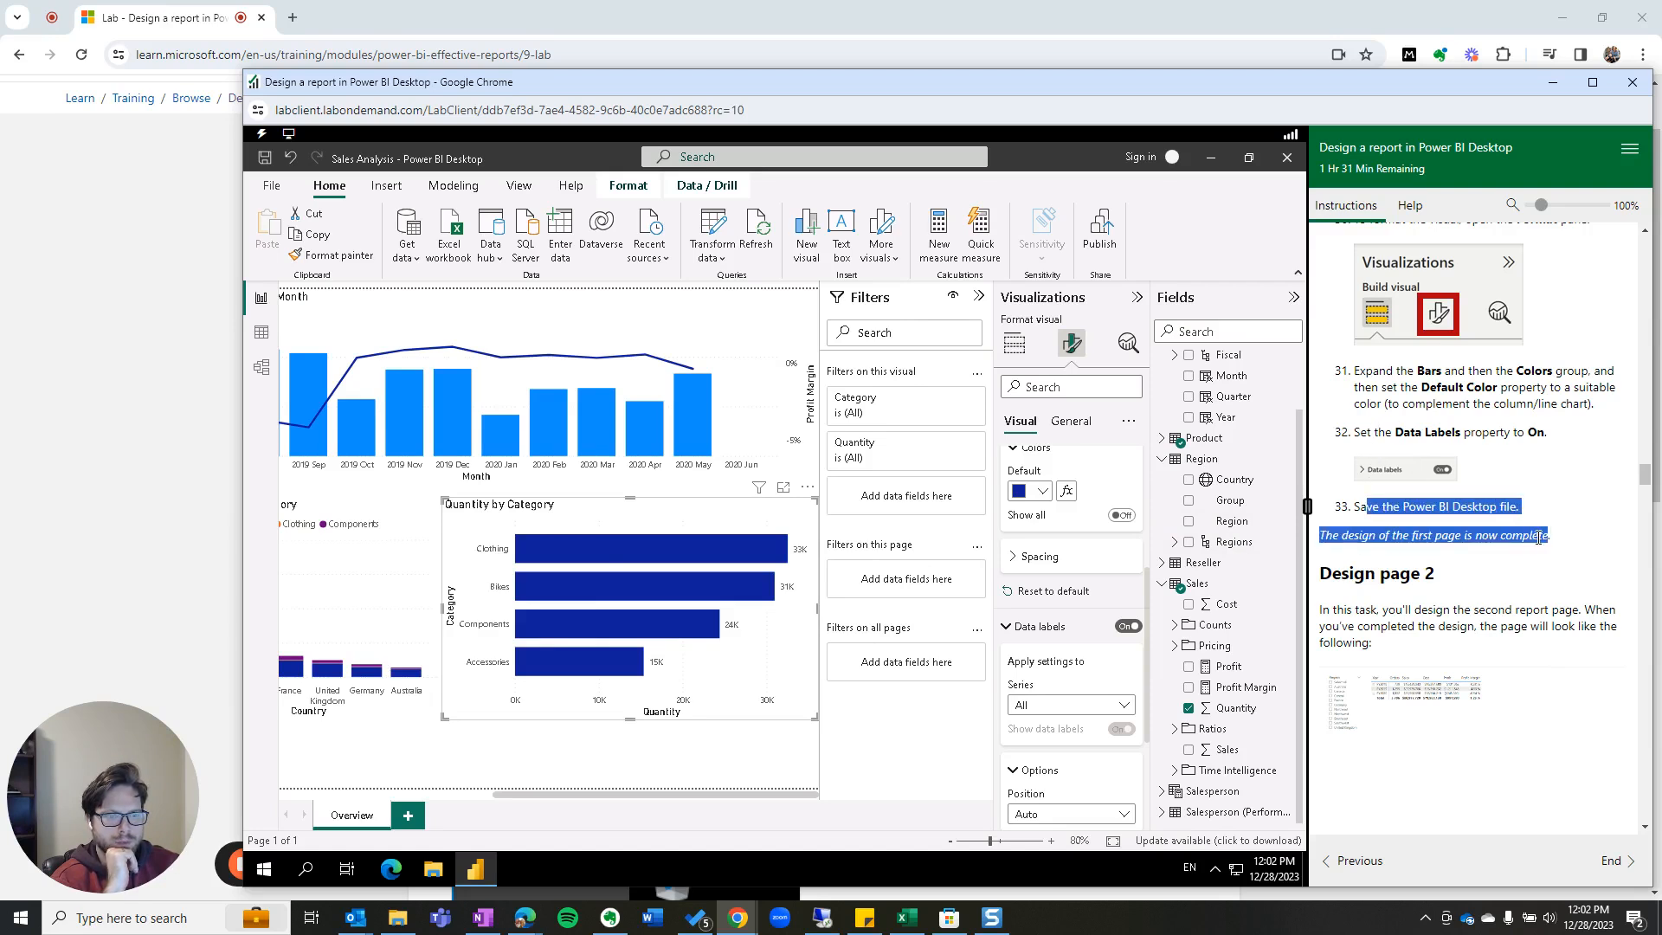
left_click(1454, 538)
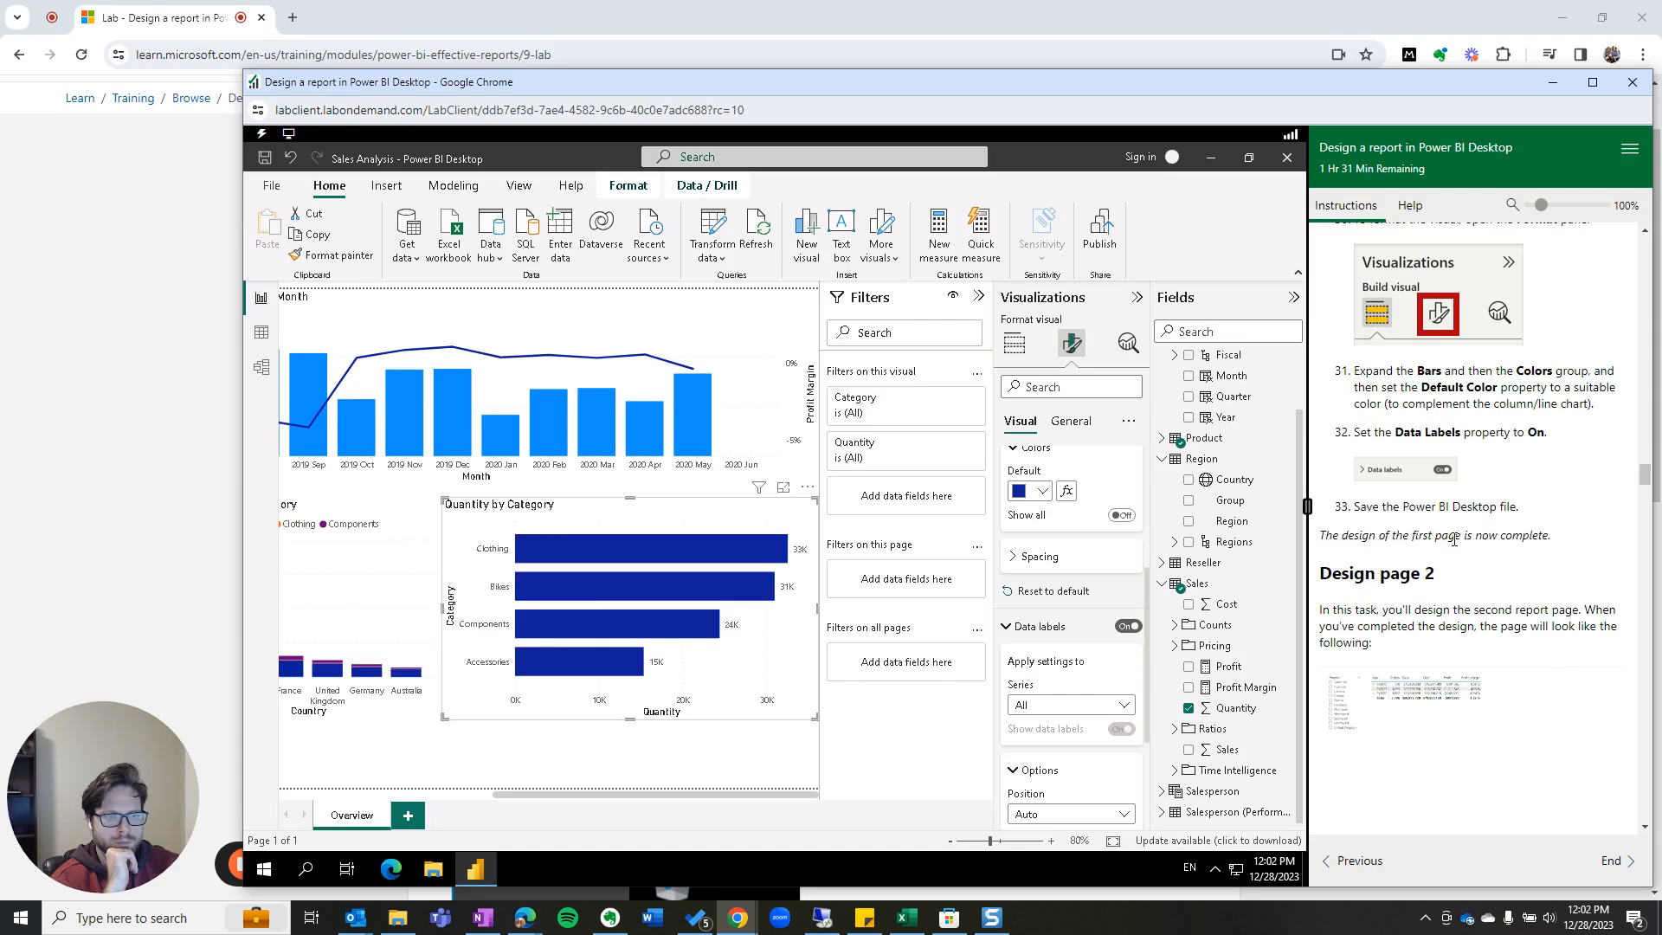
left_click(272, 187)
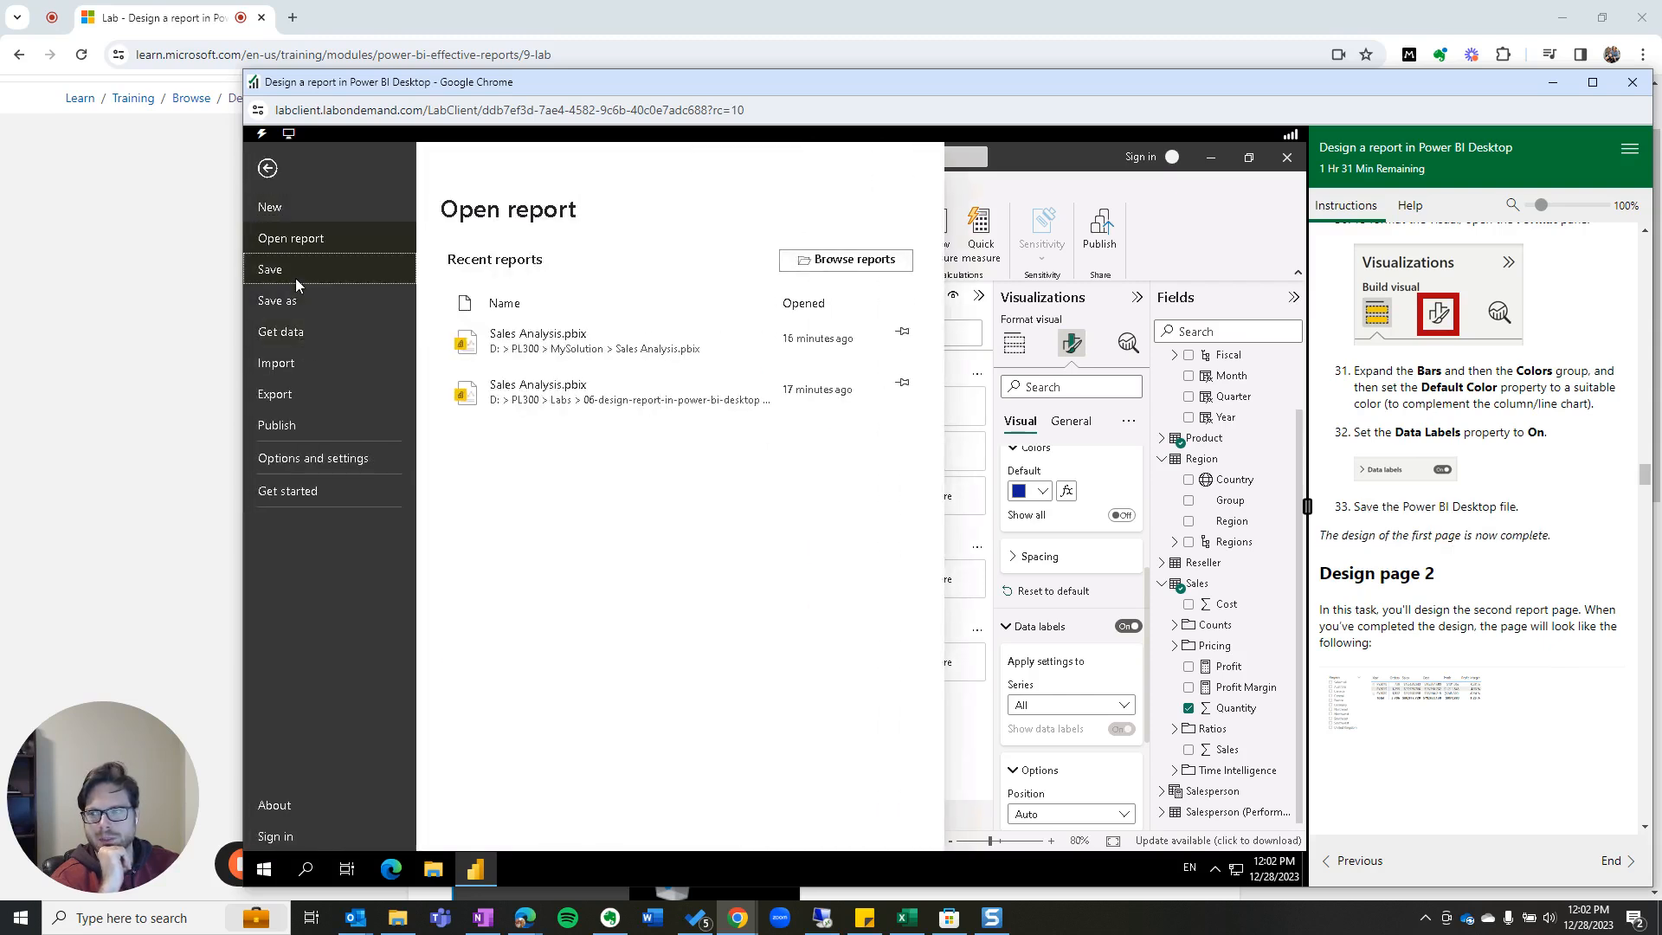
left_click(294, 278)
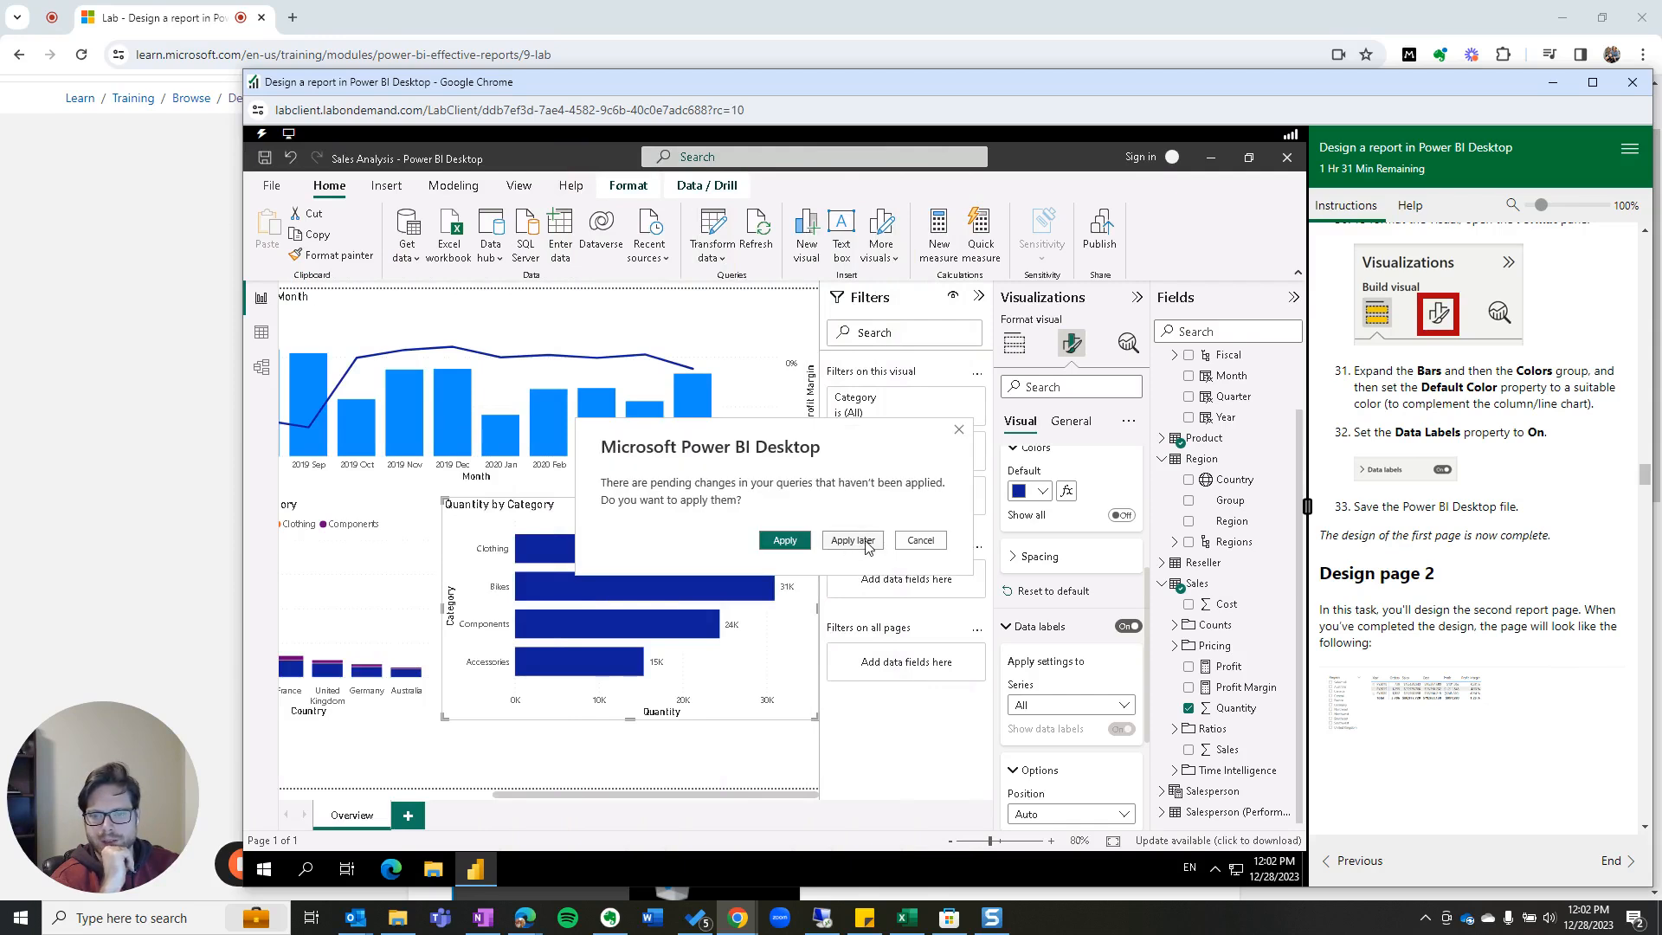
left_click(852, 540)
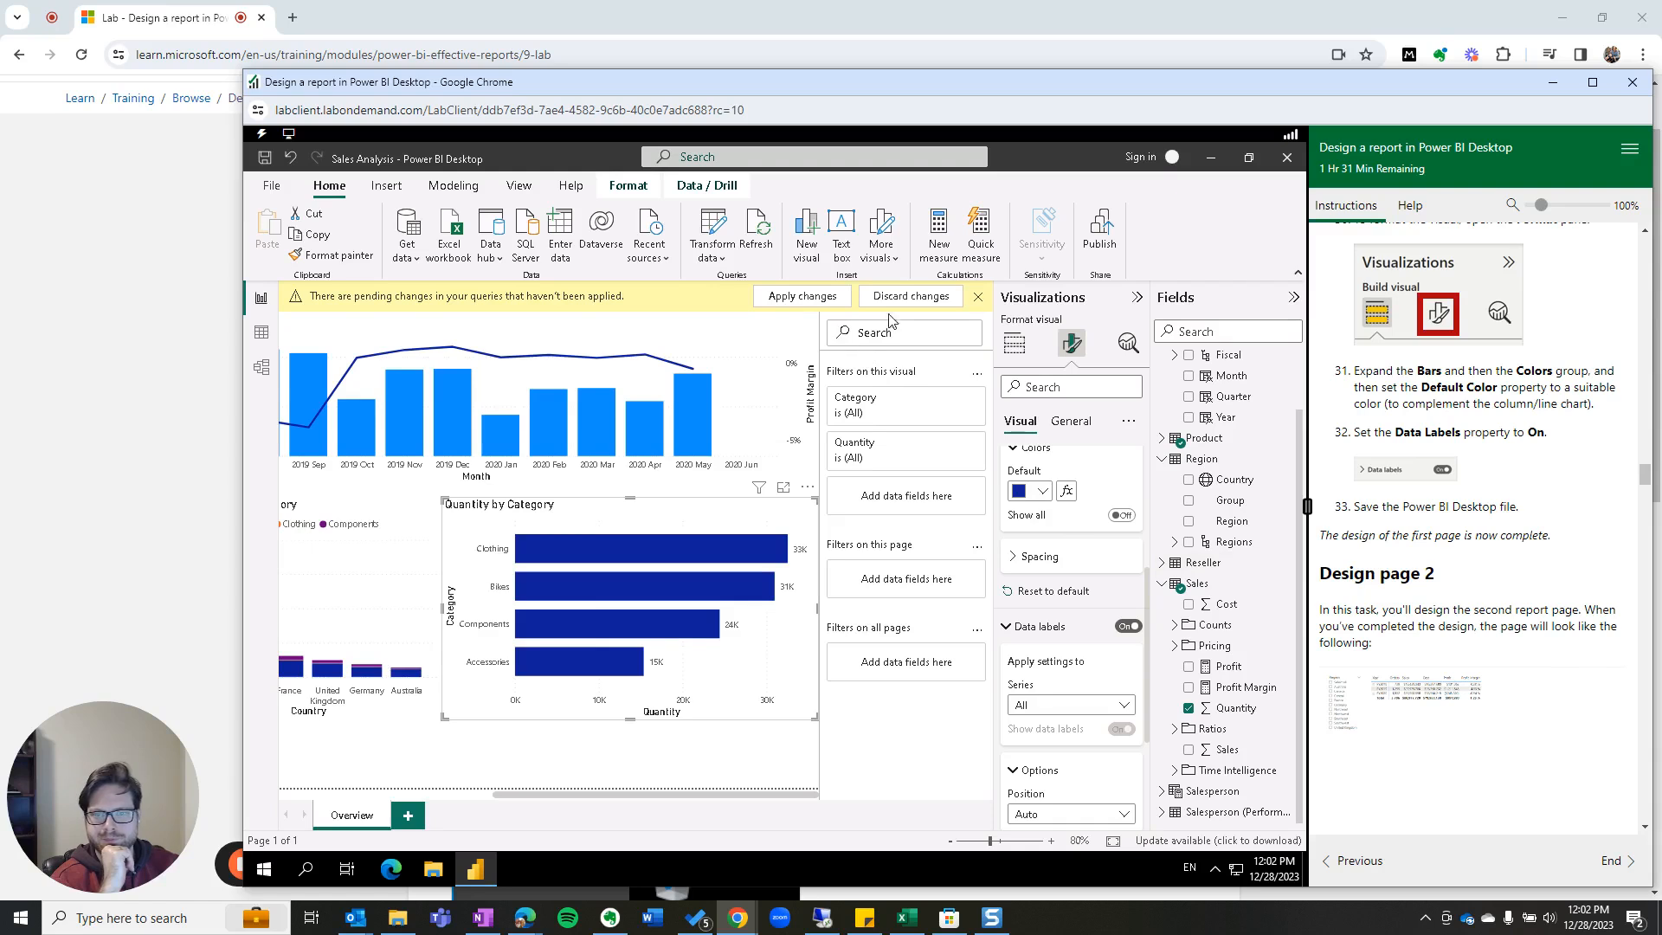
Step: Add a new report page and rename it Profit
scroll(1529, 528, "down", 2)
scroll(1522, 552, "down", 1)
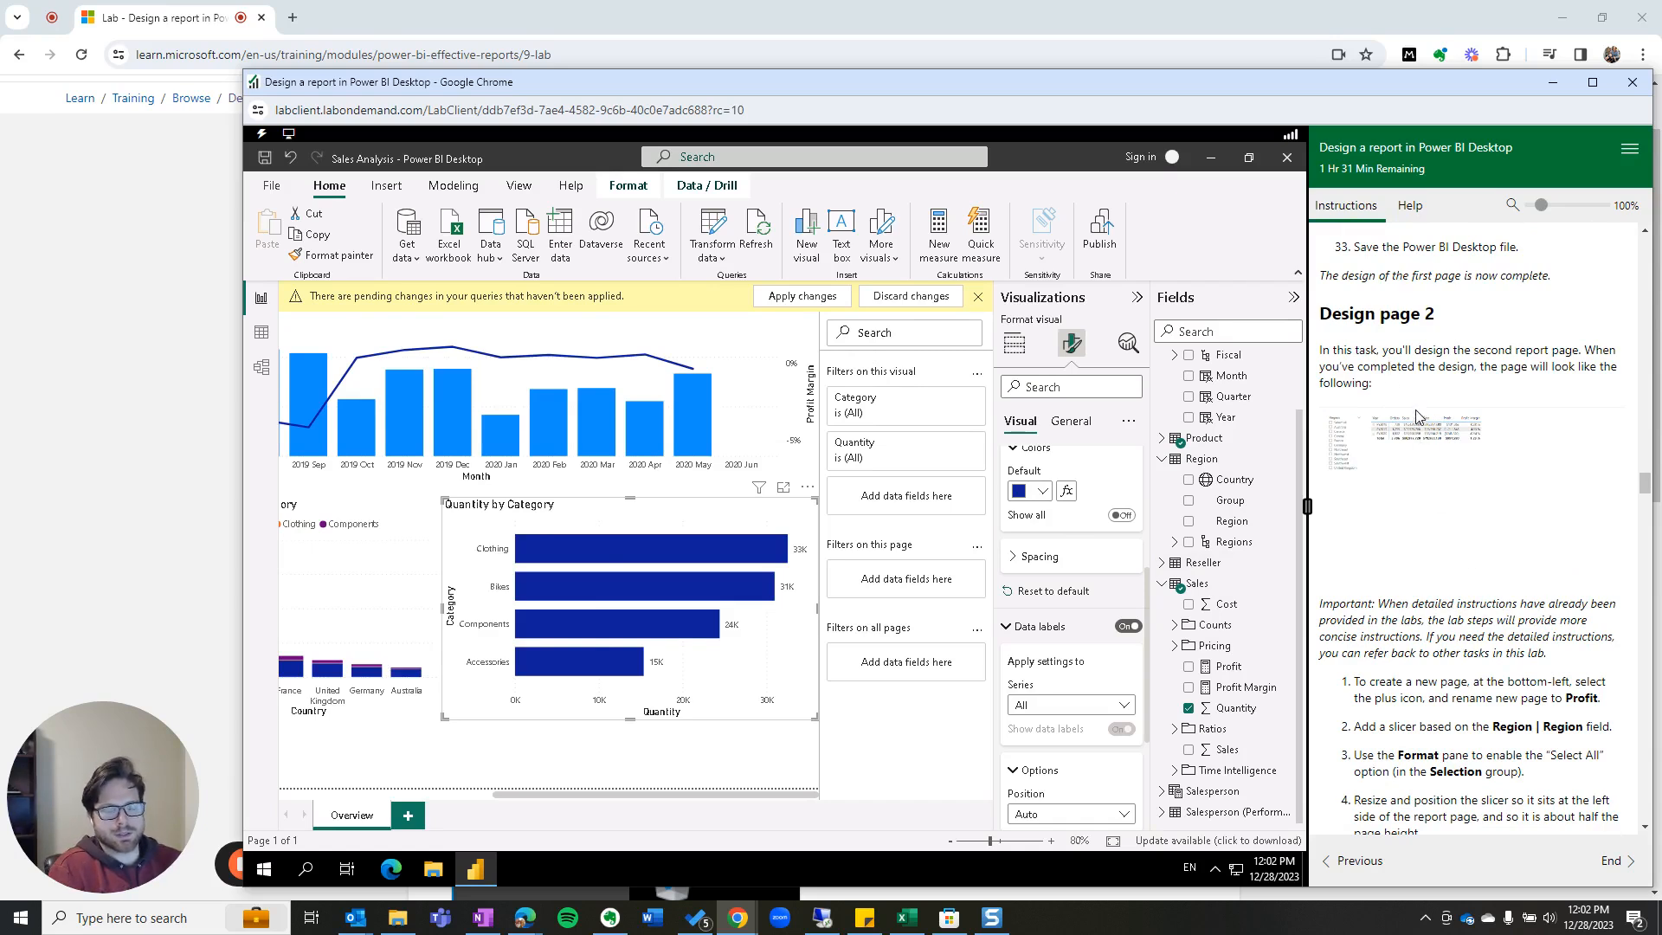
scroll(1443, 543, "down", 3)
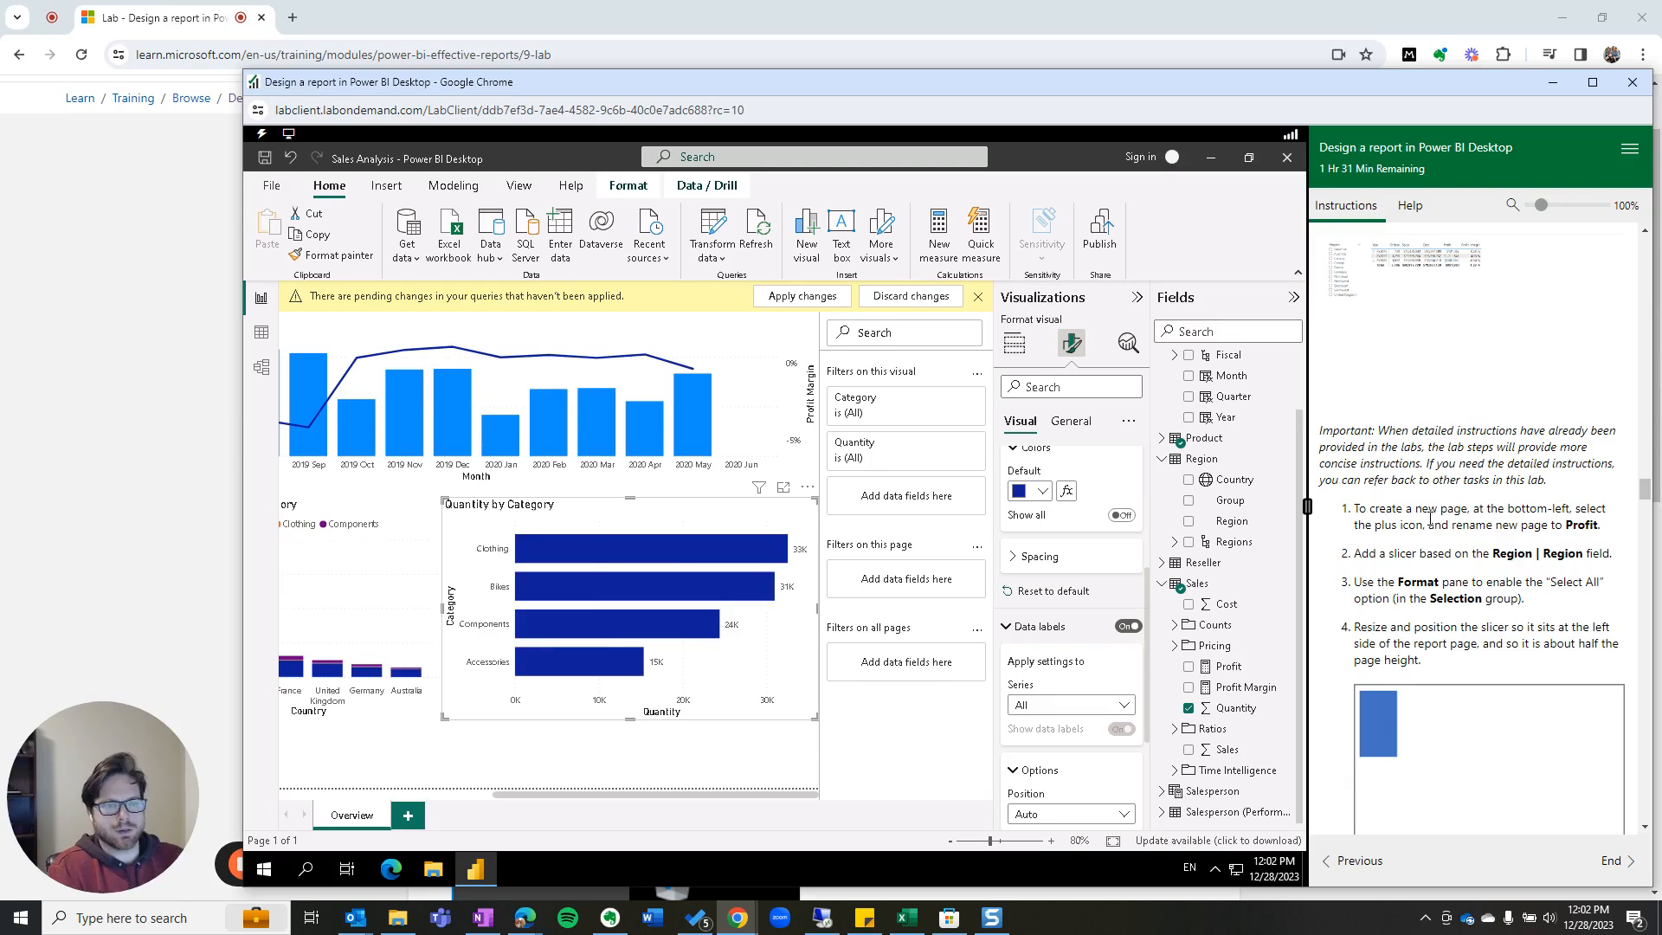
scroll(1417, 524, "down", 1)
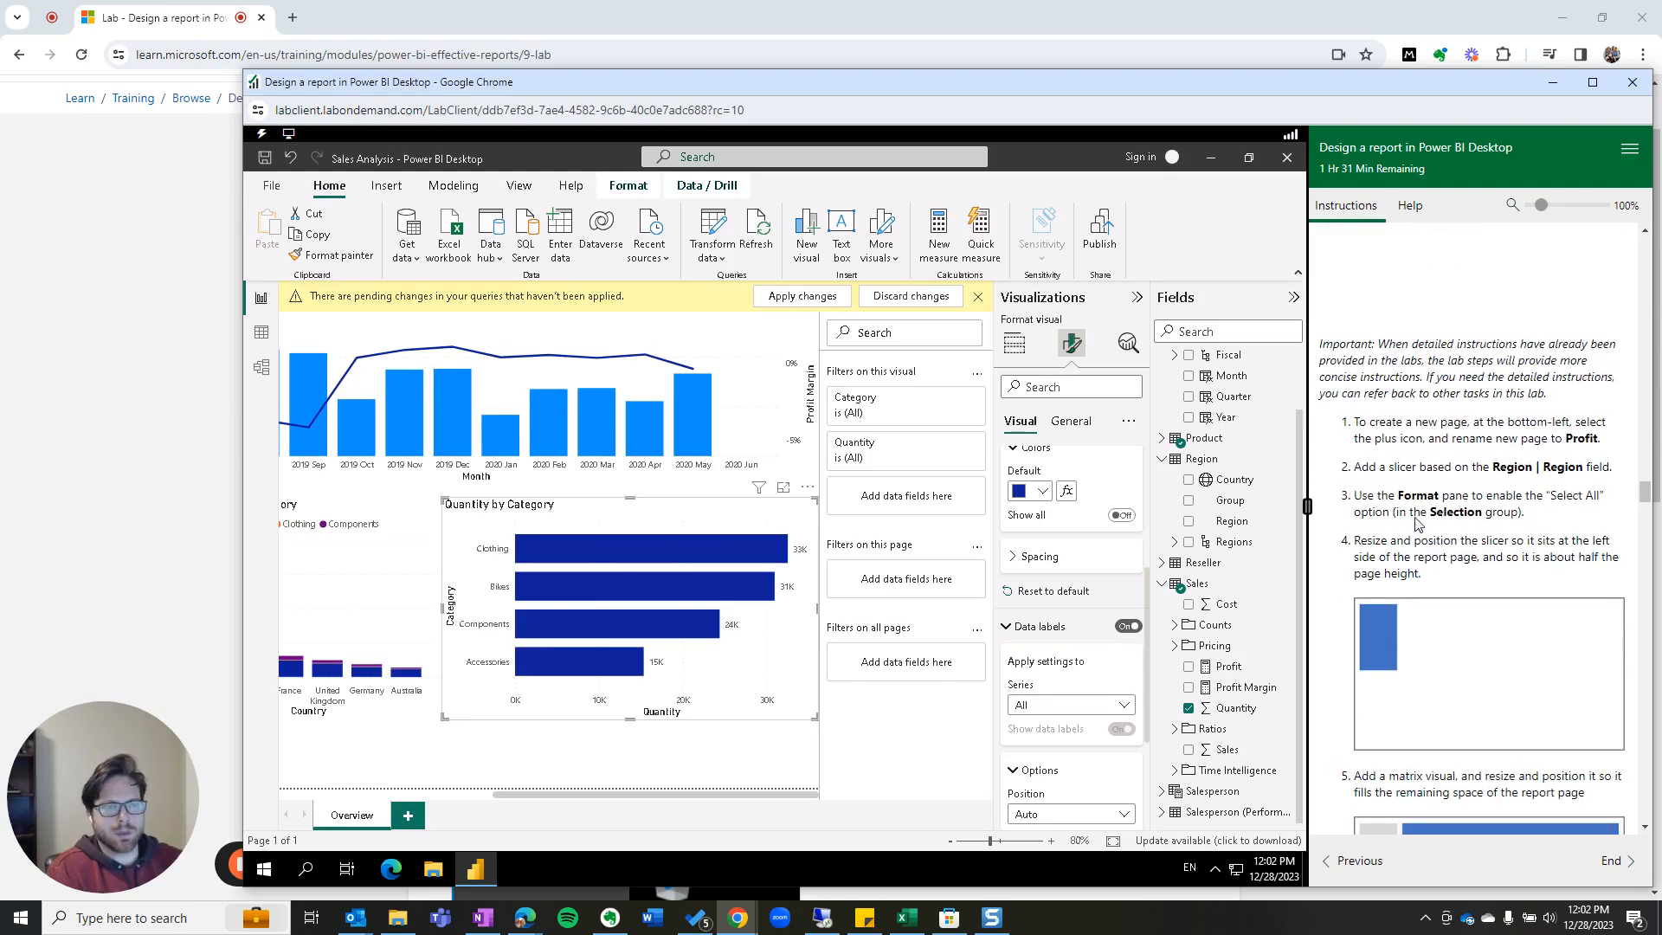
left_click(404, 822)
double_click(423, 816)
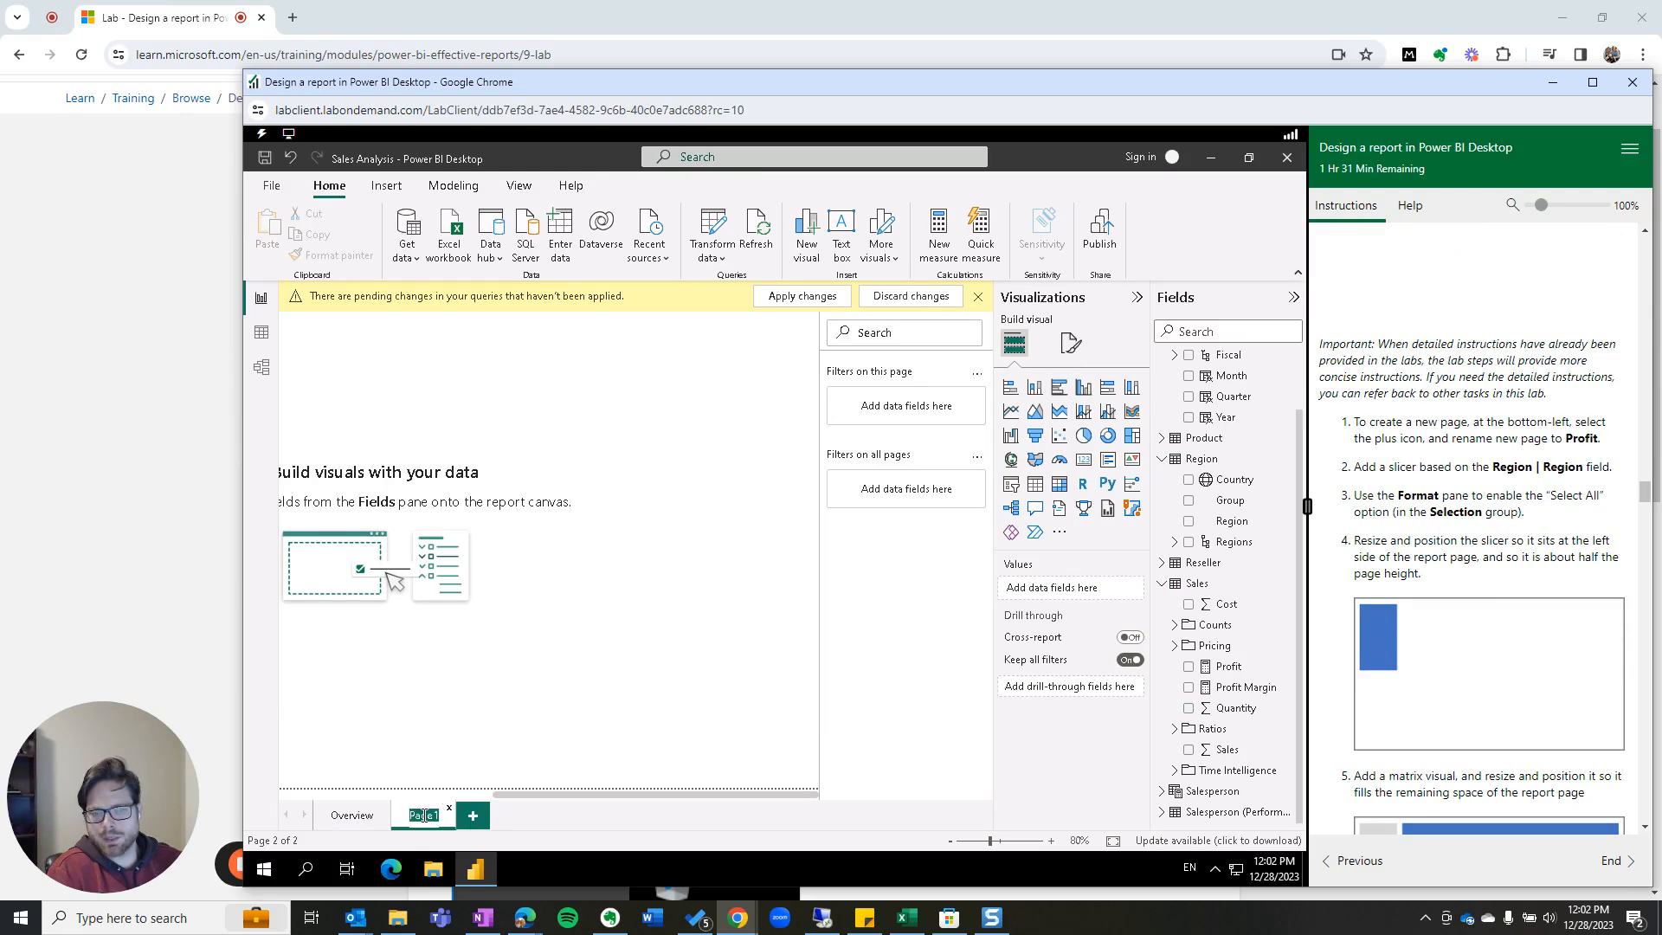
type("Pro")
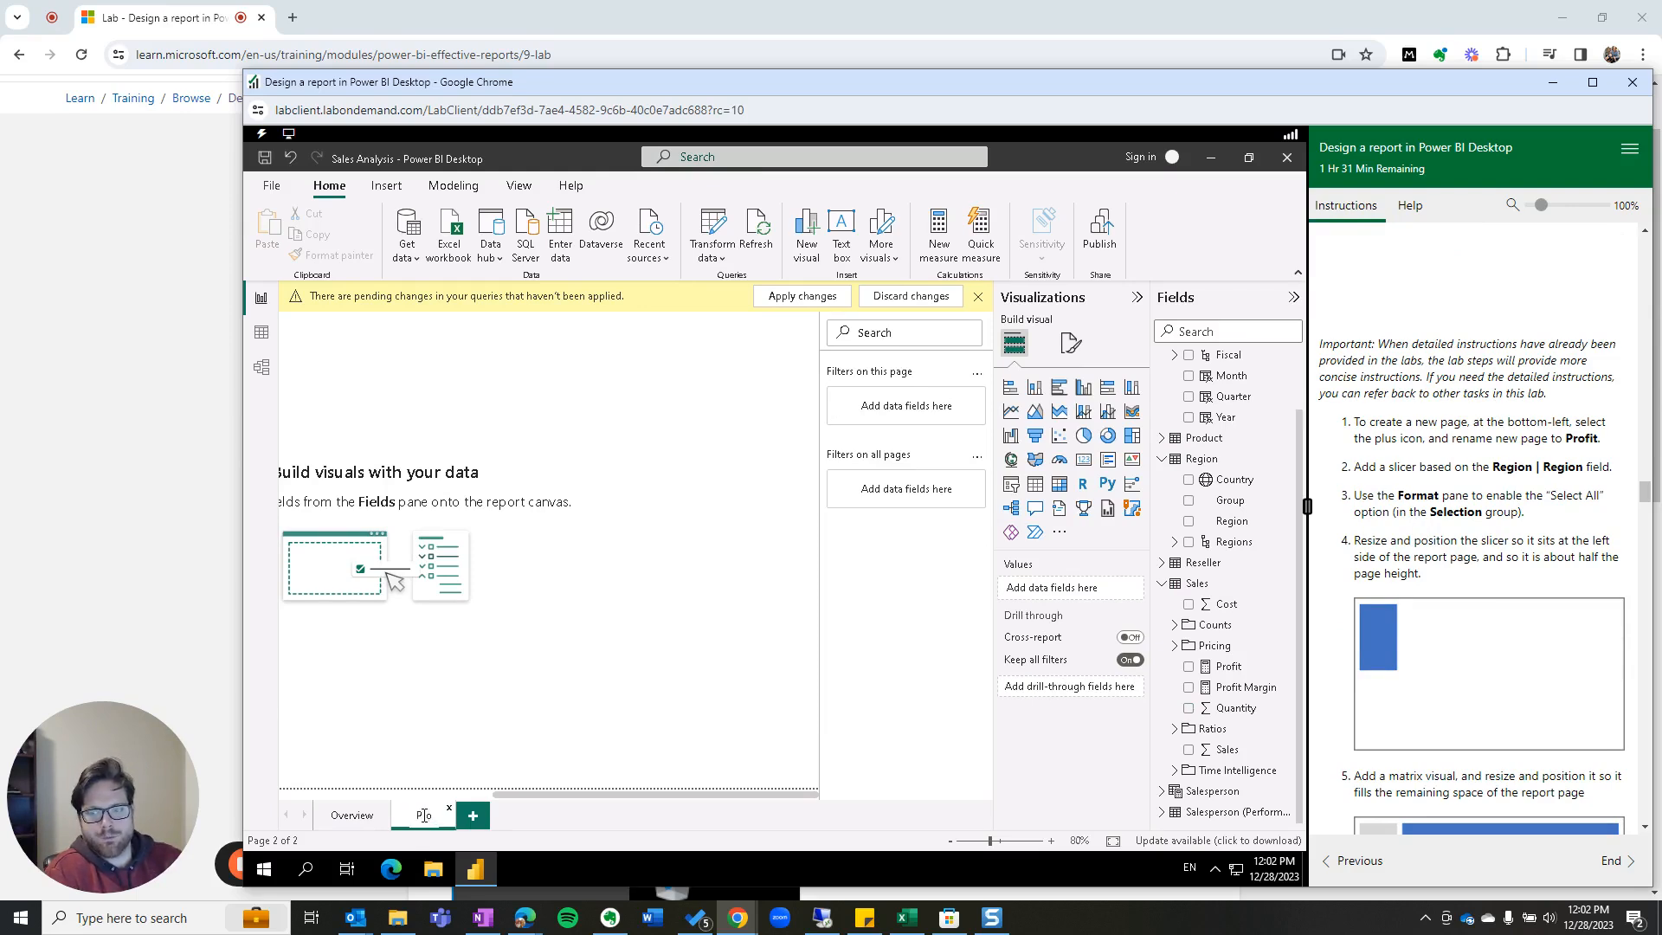
type("fit")
key("Return")
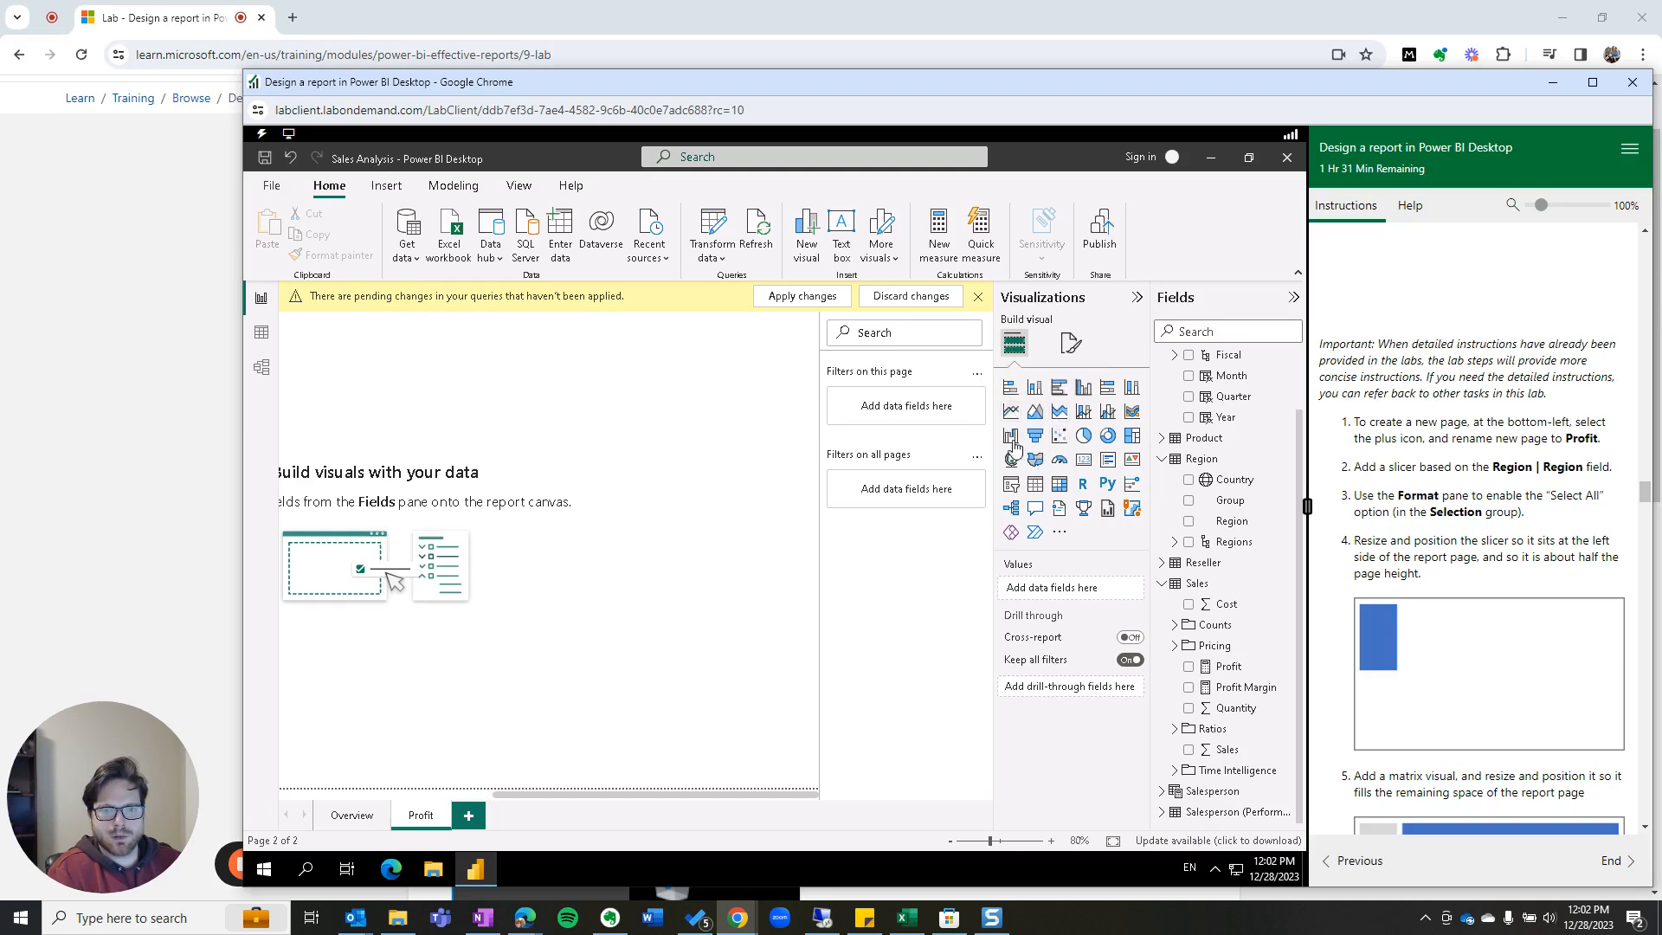
Step: Add a slicer to the Profit page based on the Region field of the Region table
left_click(1011, 485)
left_click(1228, 332)
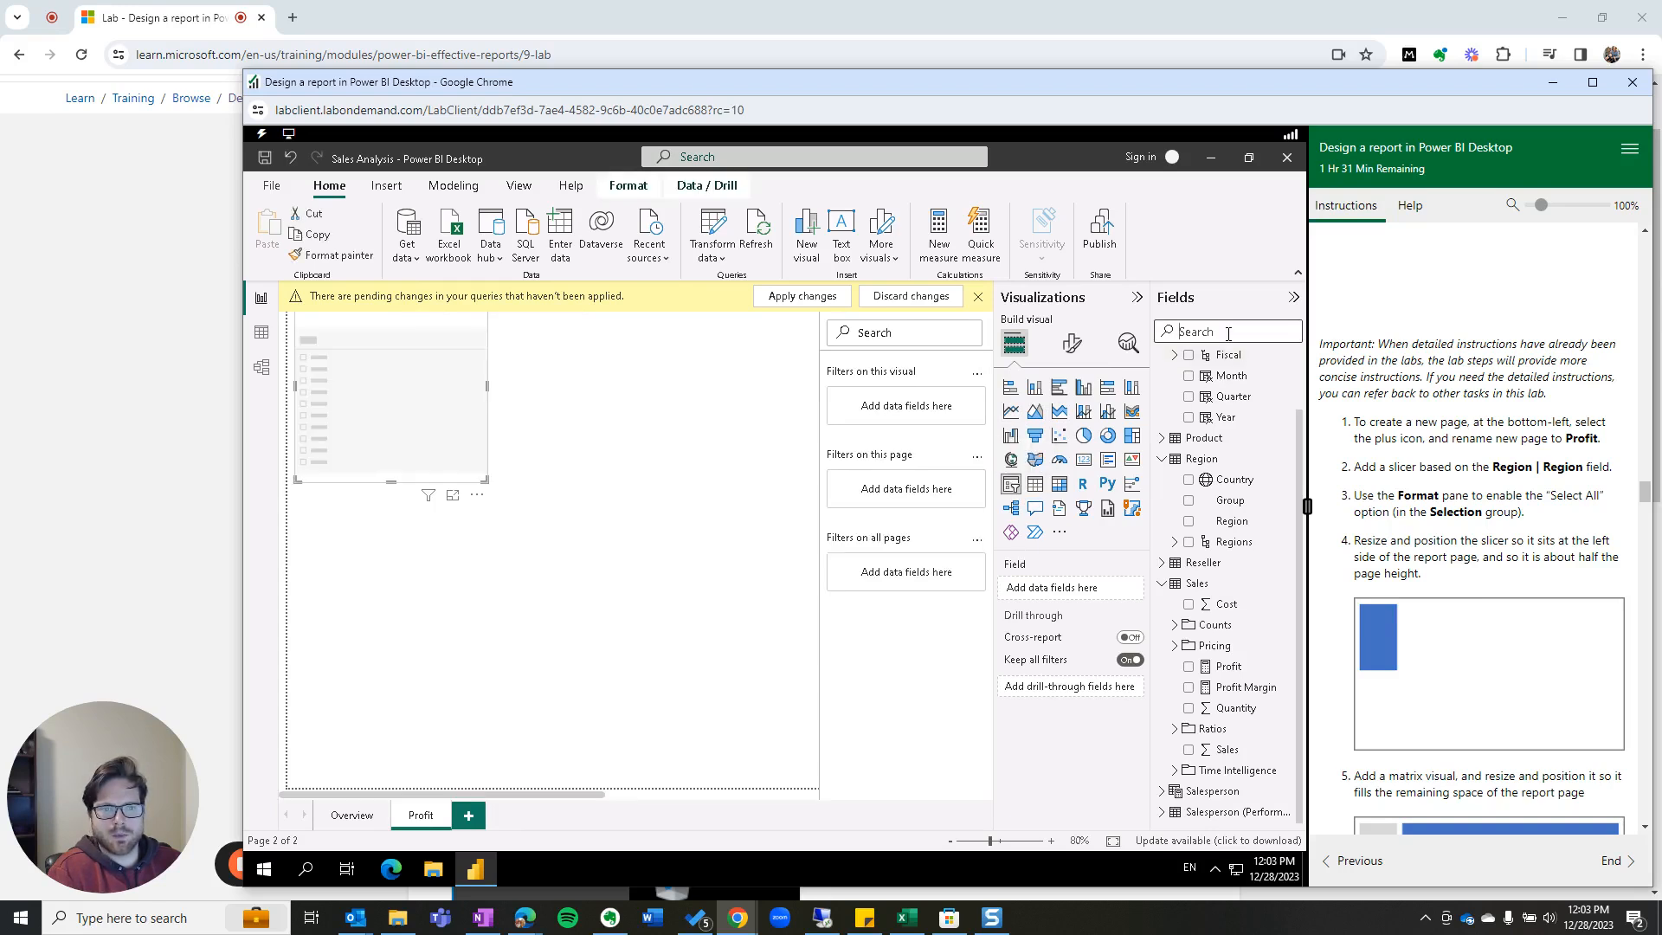
type("reg")
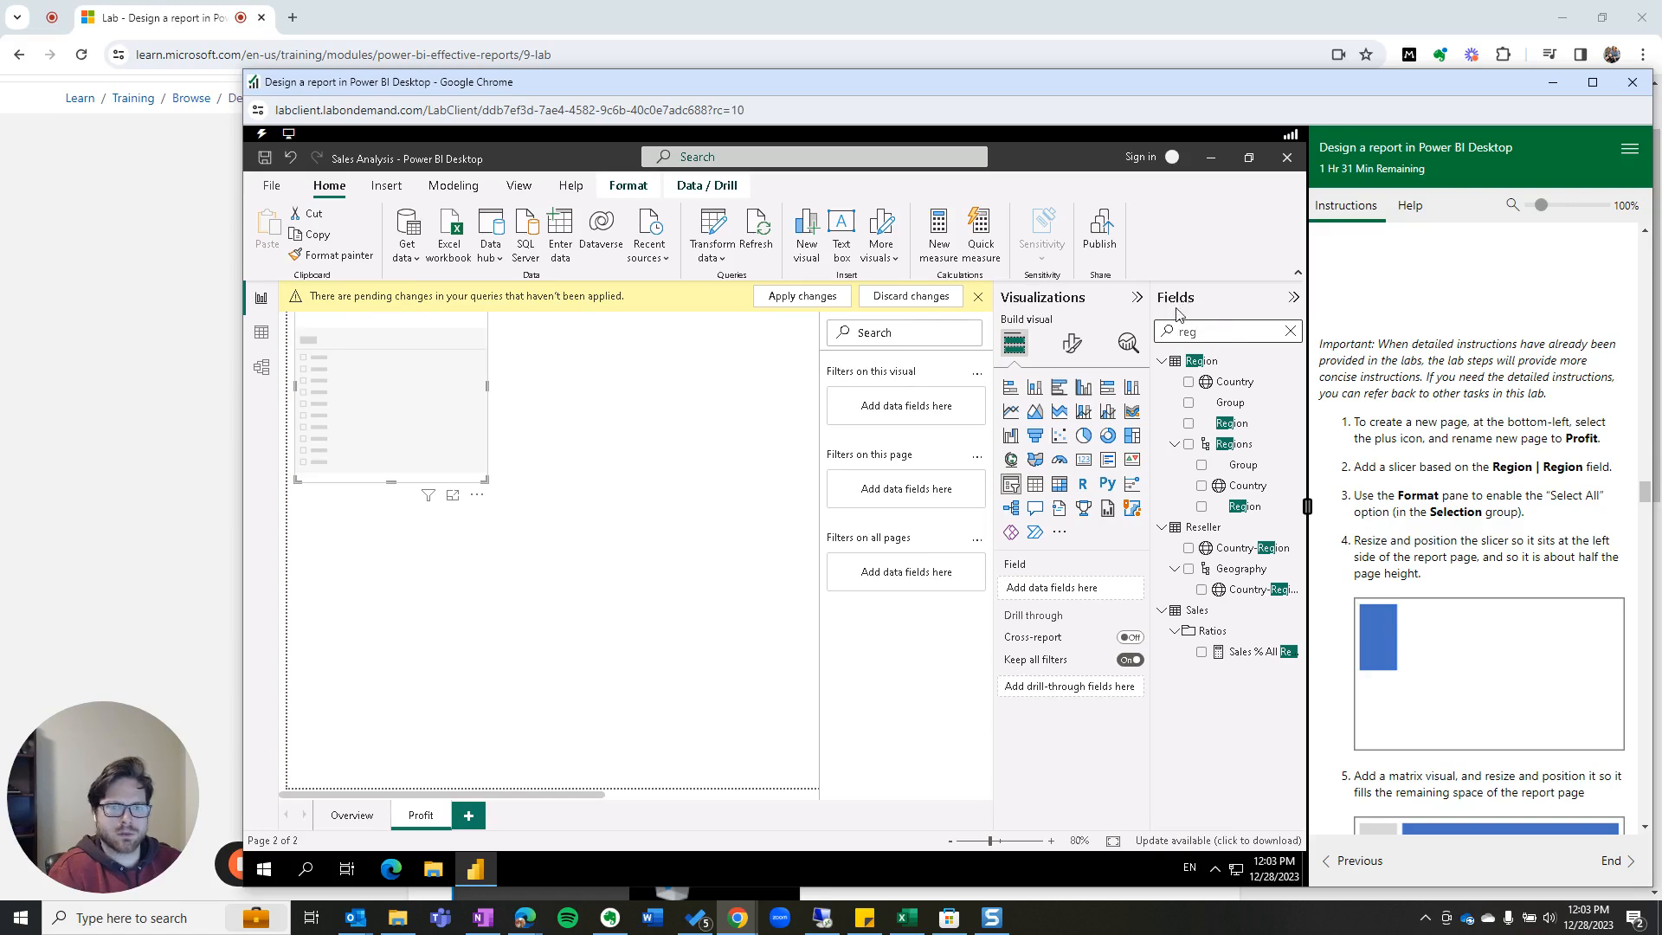
left_click(1188, 422)
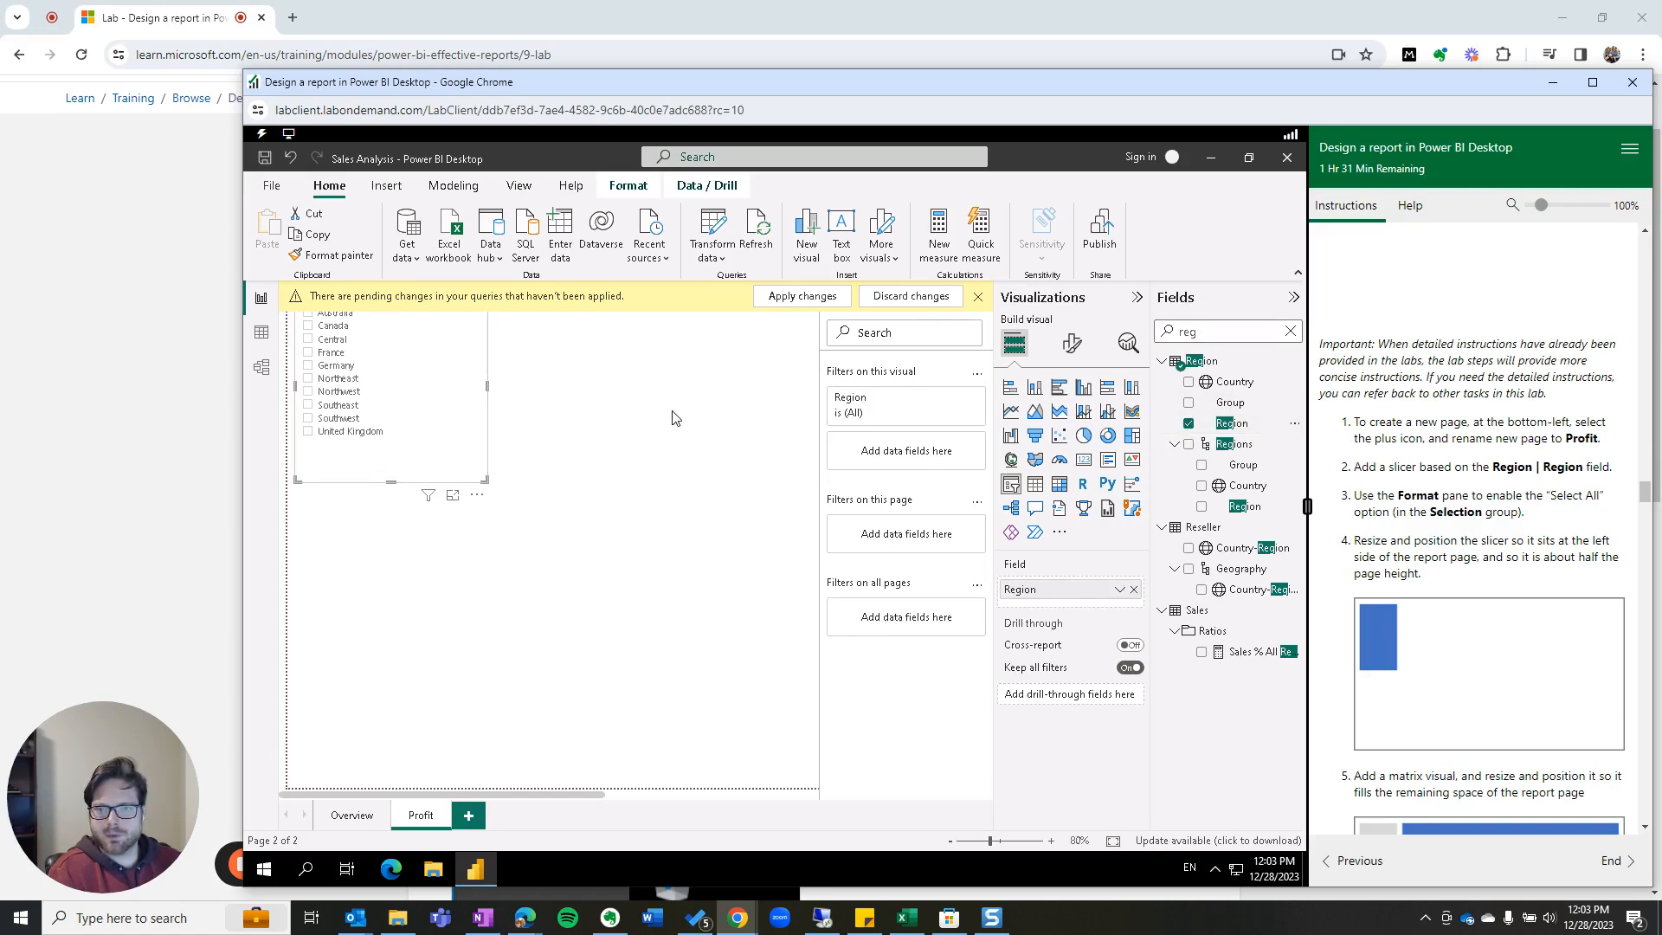
scroll(639, 465, "down", 1)
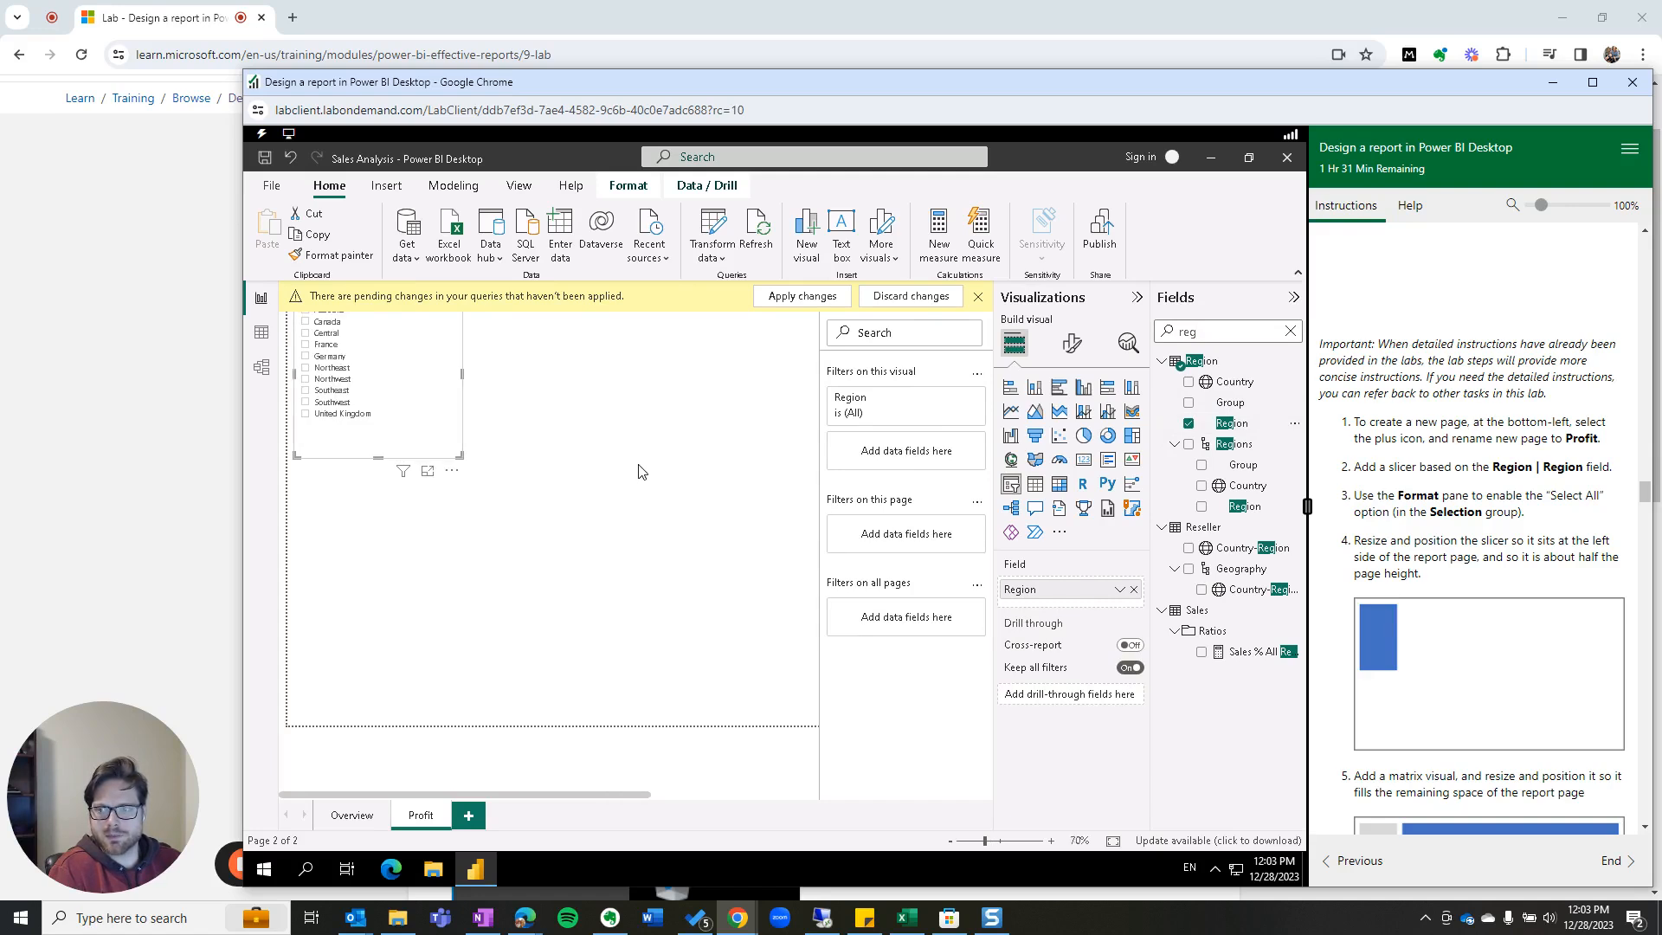
left_click_drag(561, 415, 567, 505)
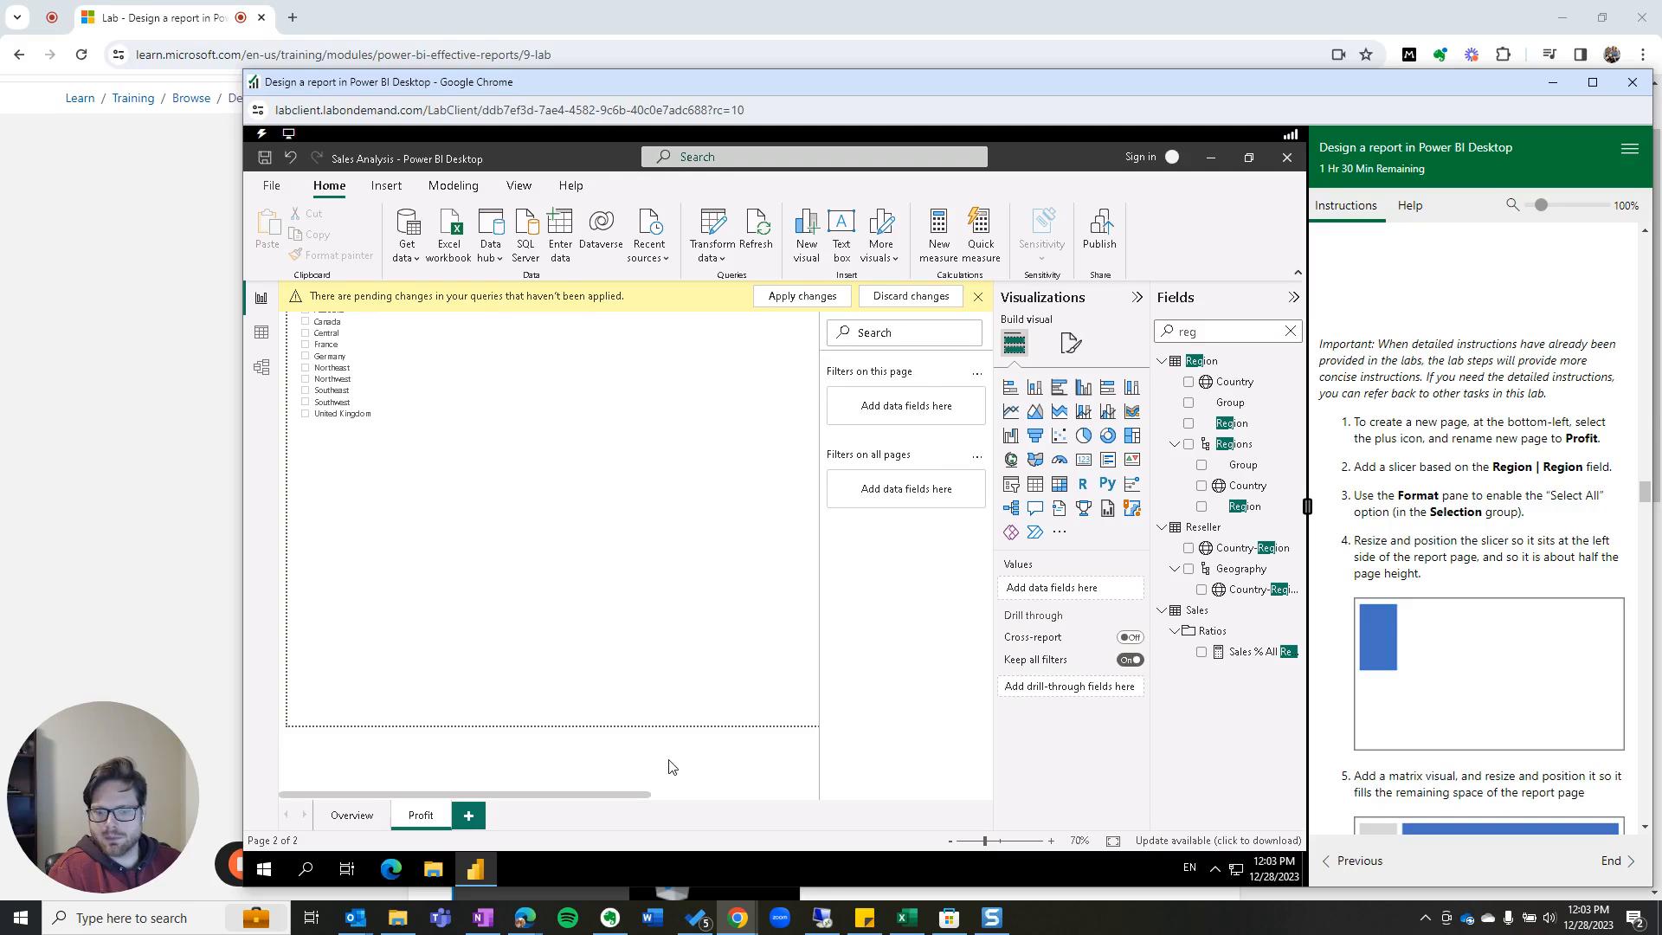
scroll(372, 368, "down", 2)
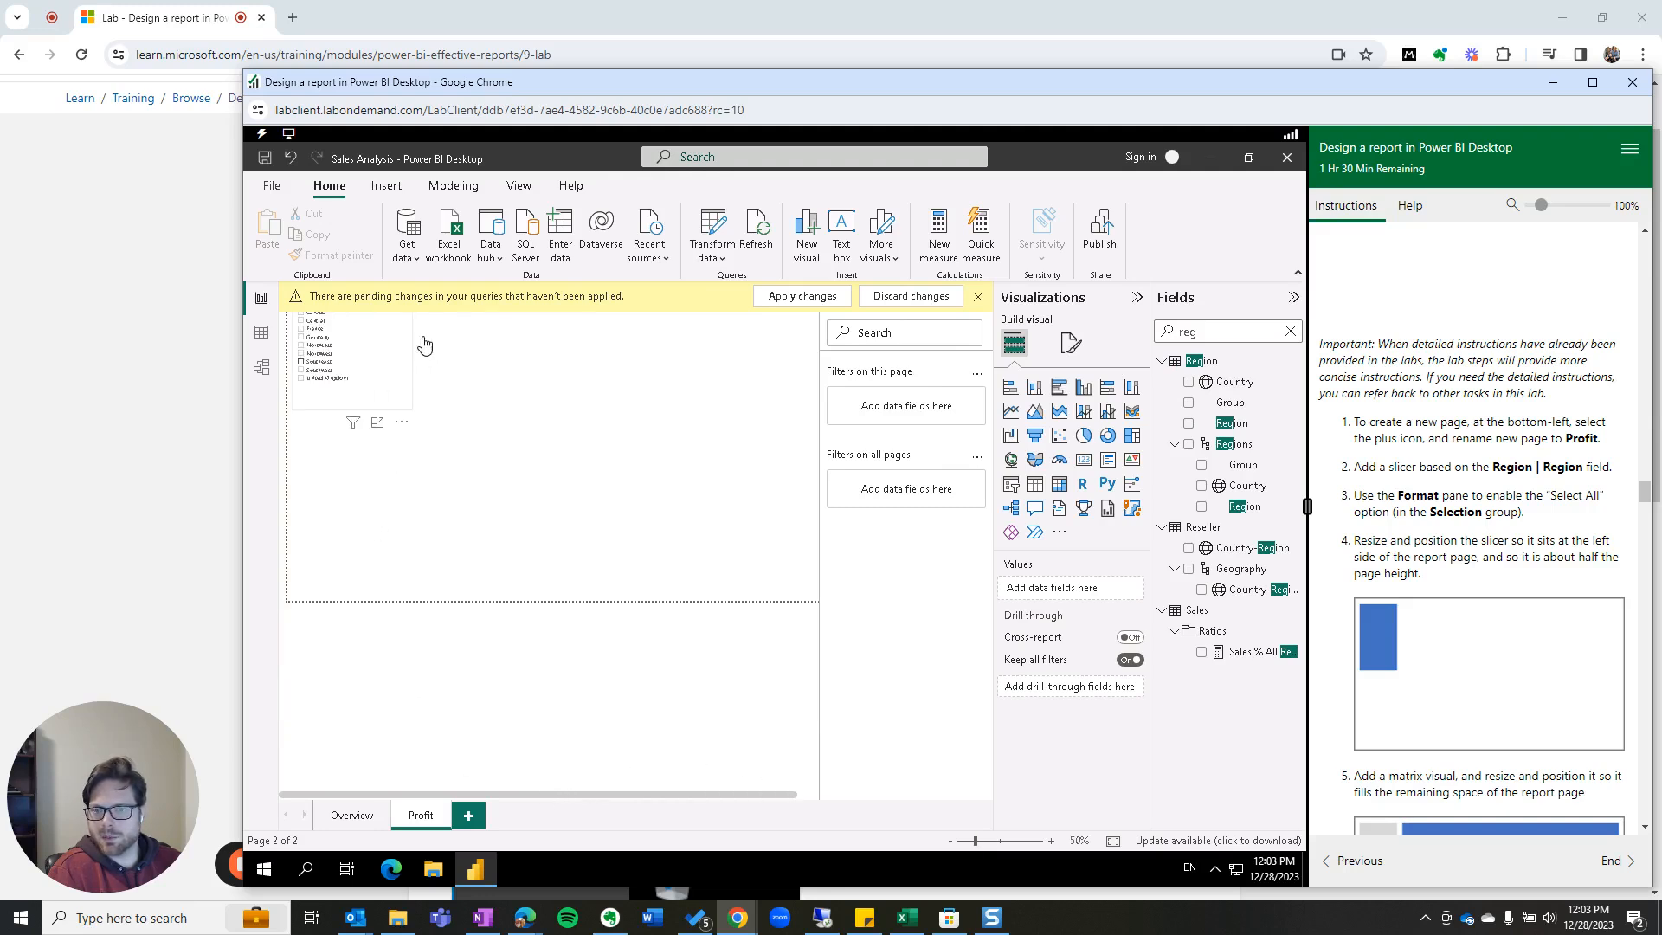
Step: Dismiss the pending-changes notice, clear the field search, and enable the "Select all" option for the Region slicer
left_click(979, 297)
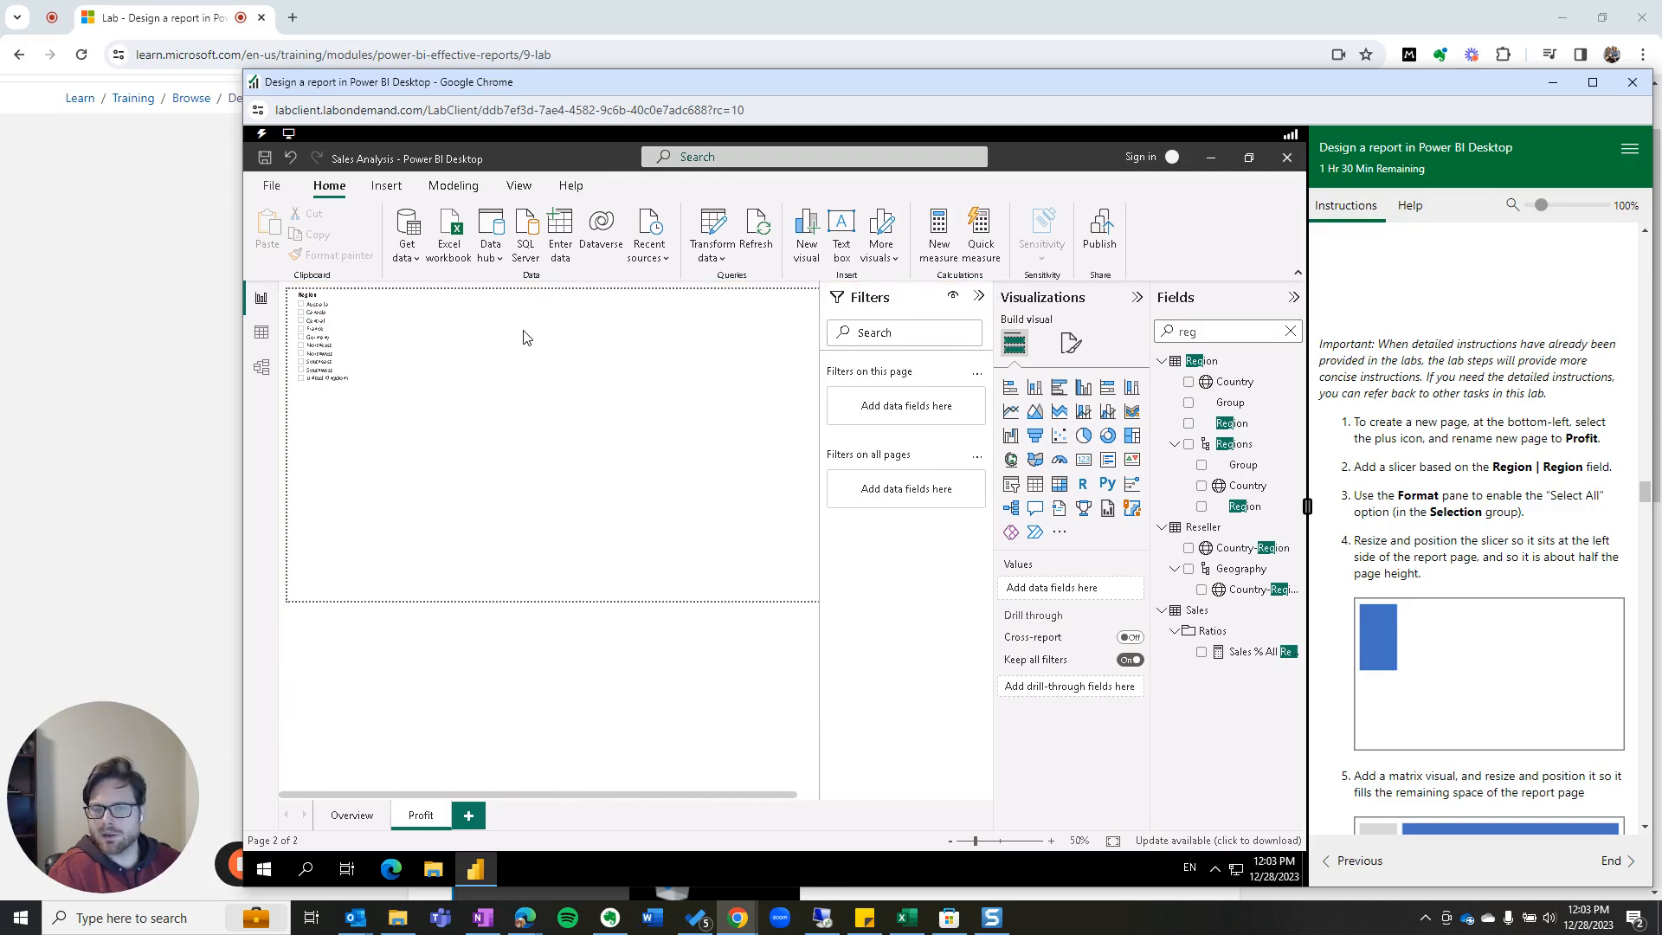
left_click(1291, 332)
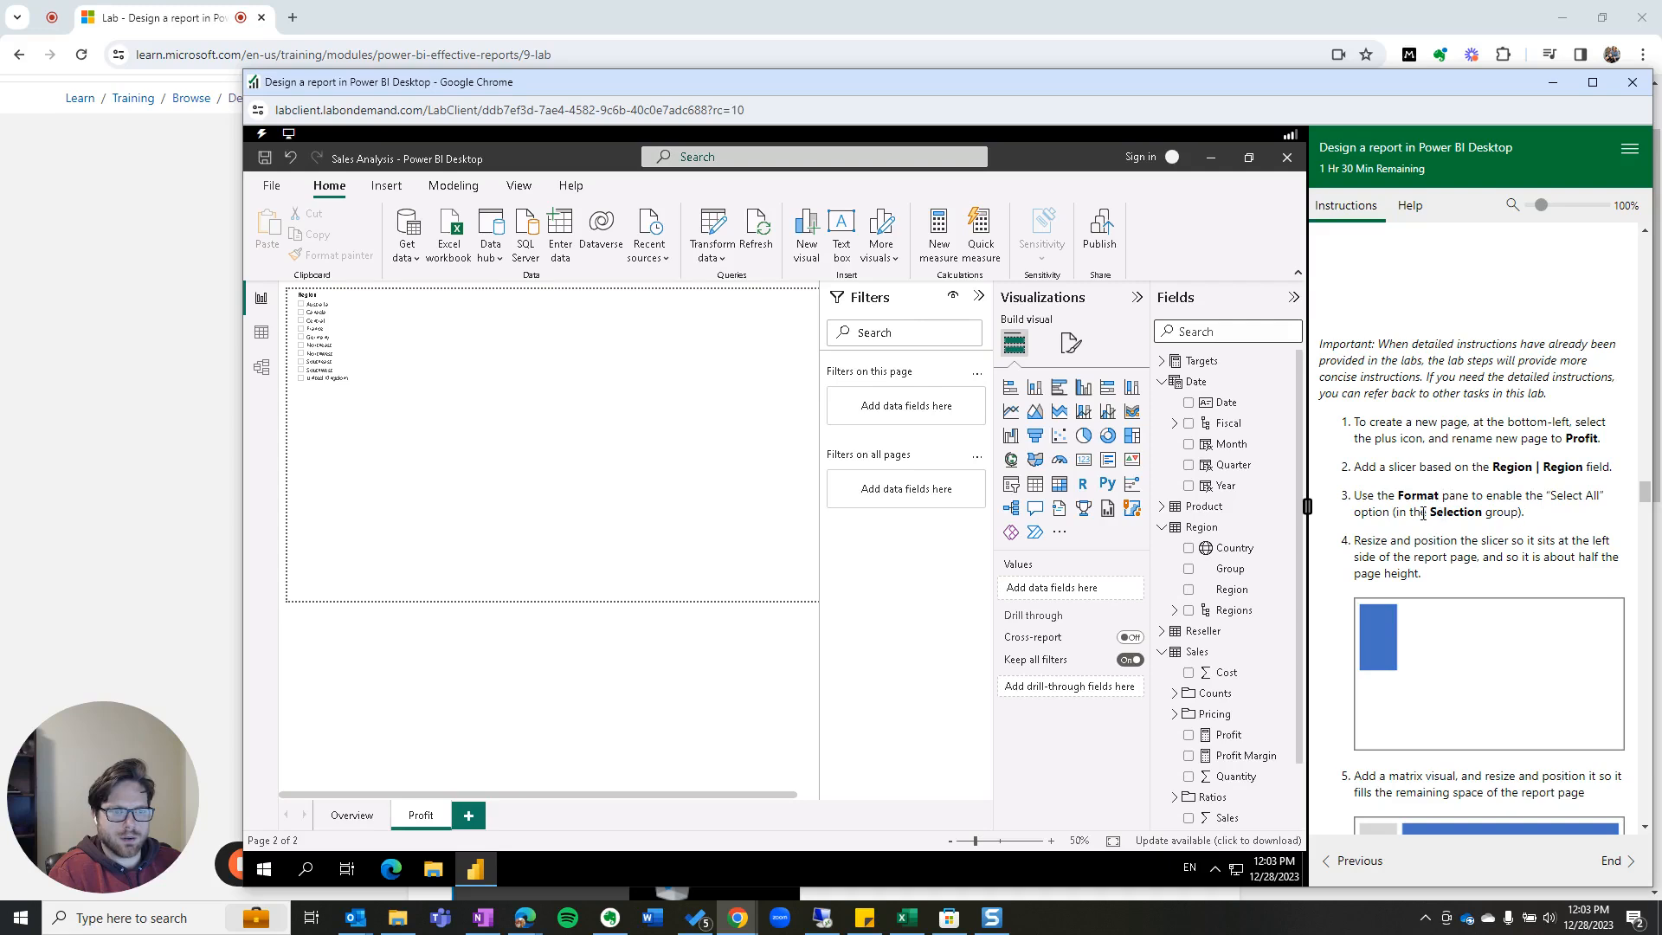
left_click(308, 321)
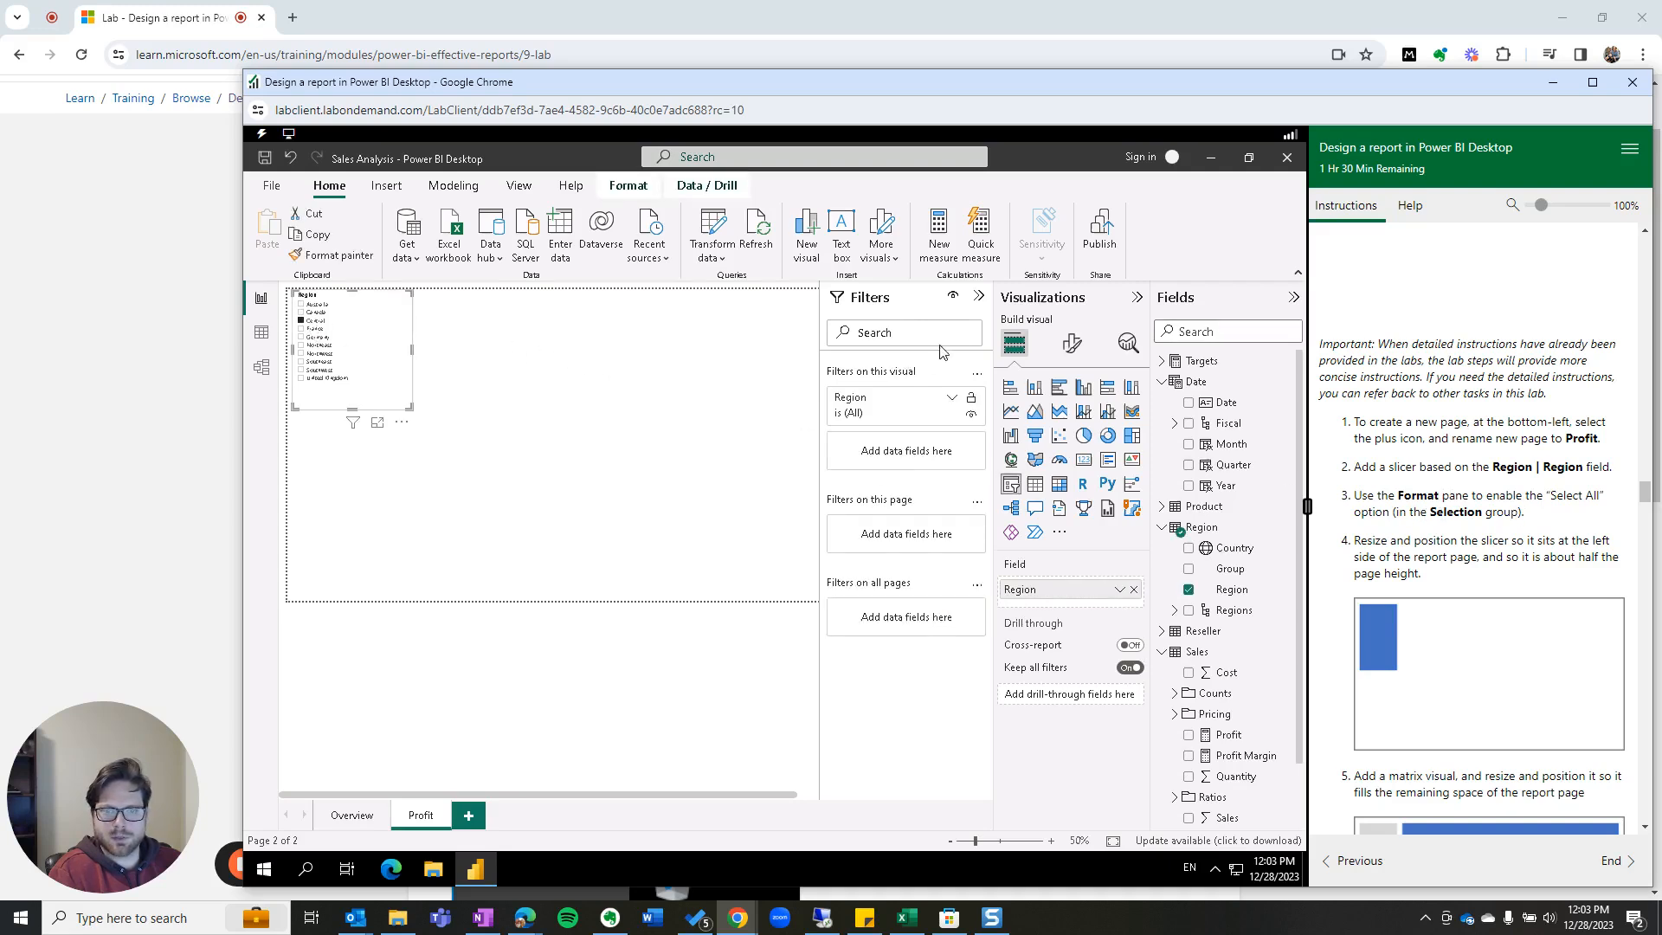
left_click(1070, 345)
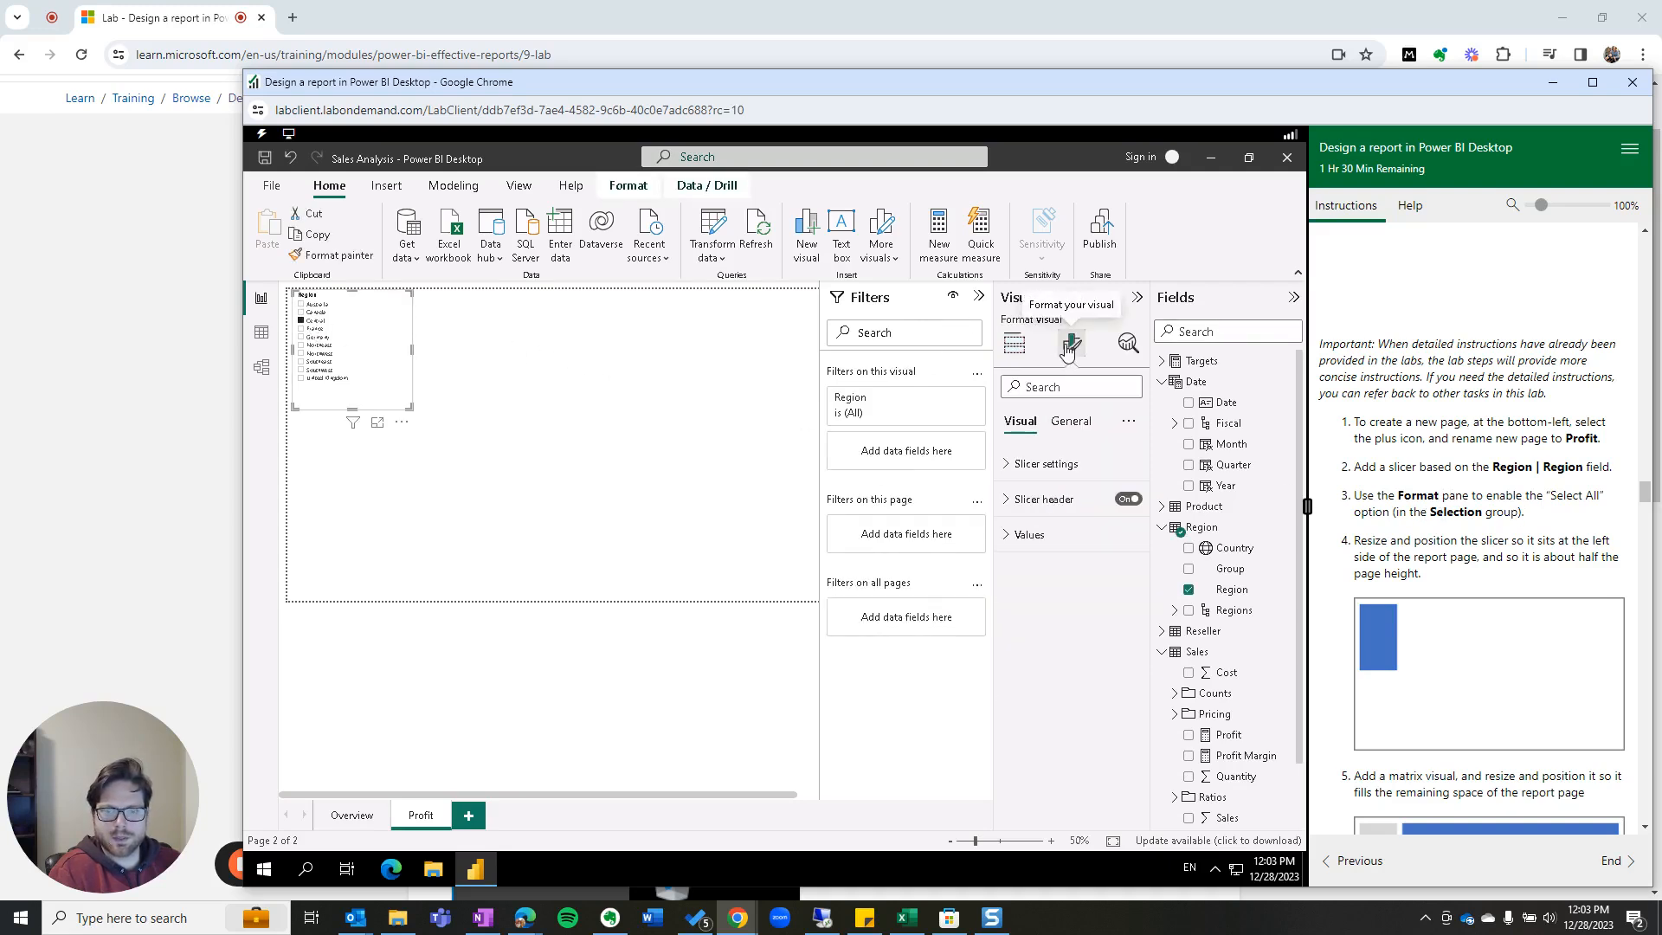
left_click(1007, 468)
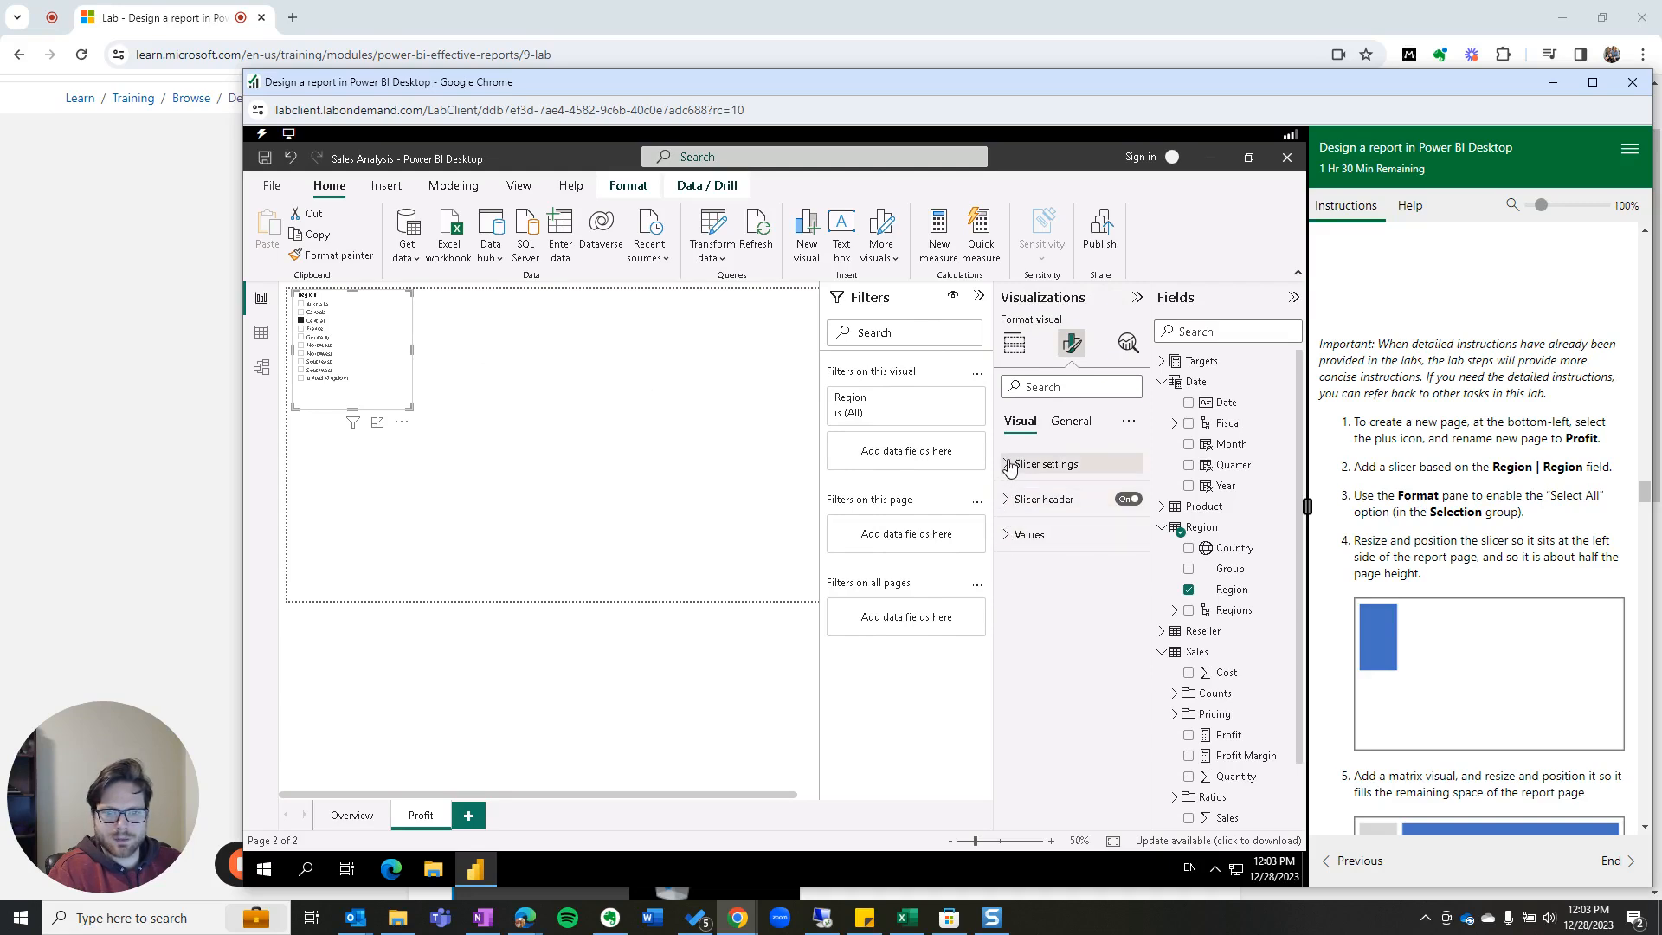
left_click(1015, 501)
left_click(1015, 583)
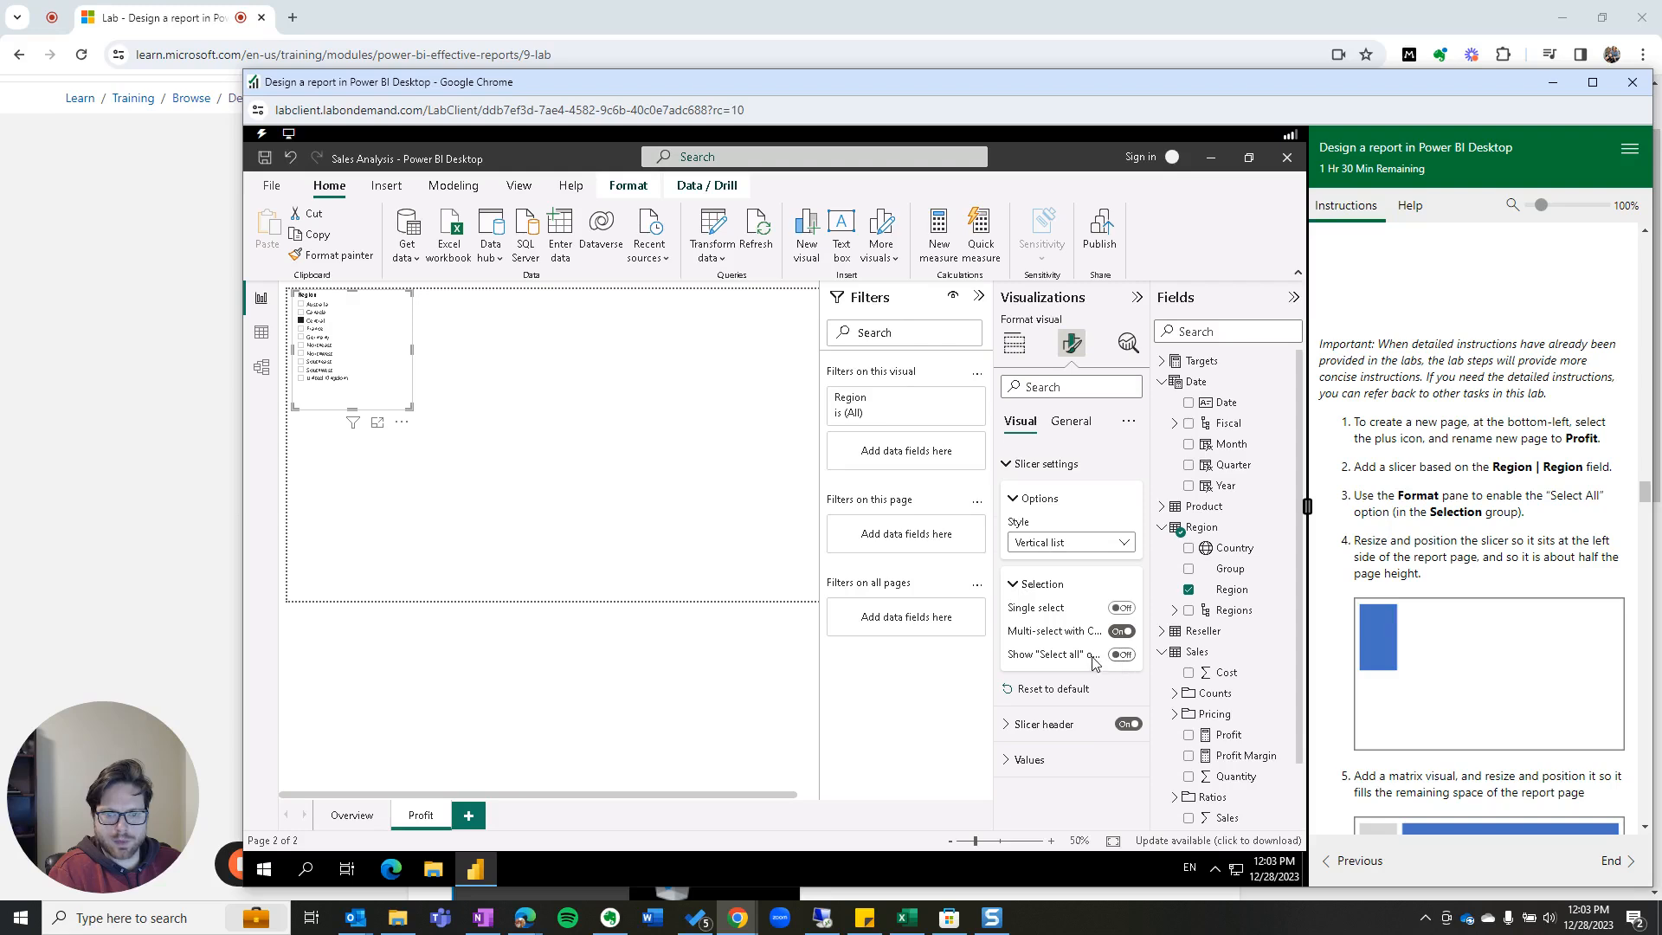
left_click(1122, 655)
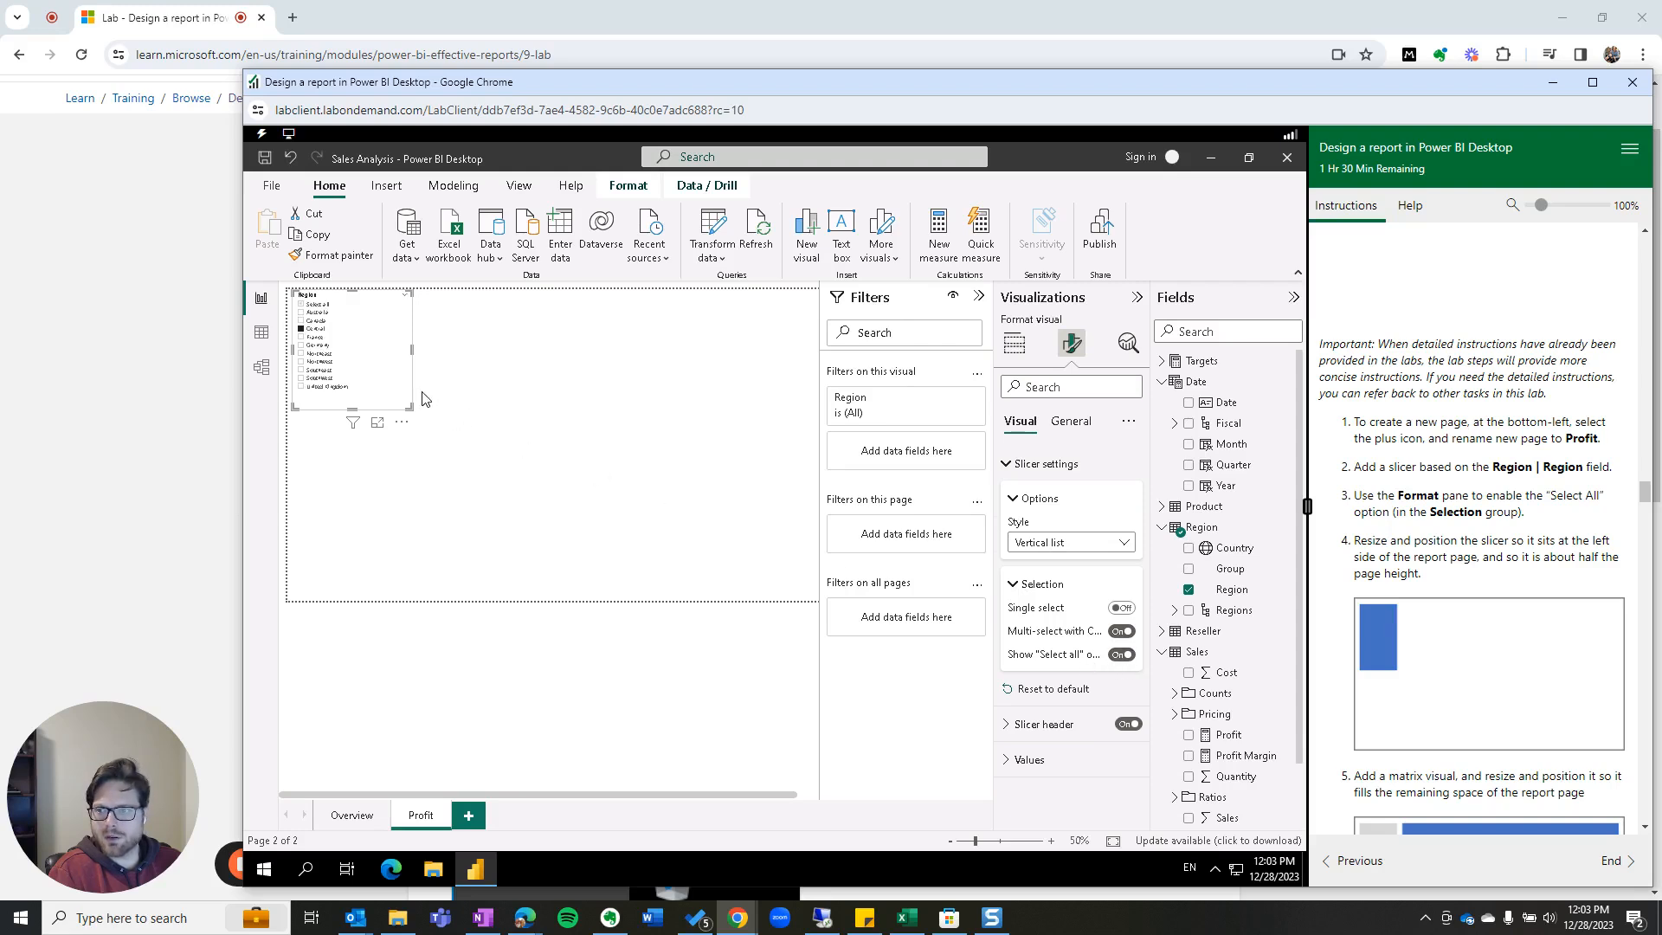
Step: Select all regions in the Region slicer and narrow it to a slim column about half the page height
left_click(301, 307)
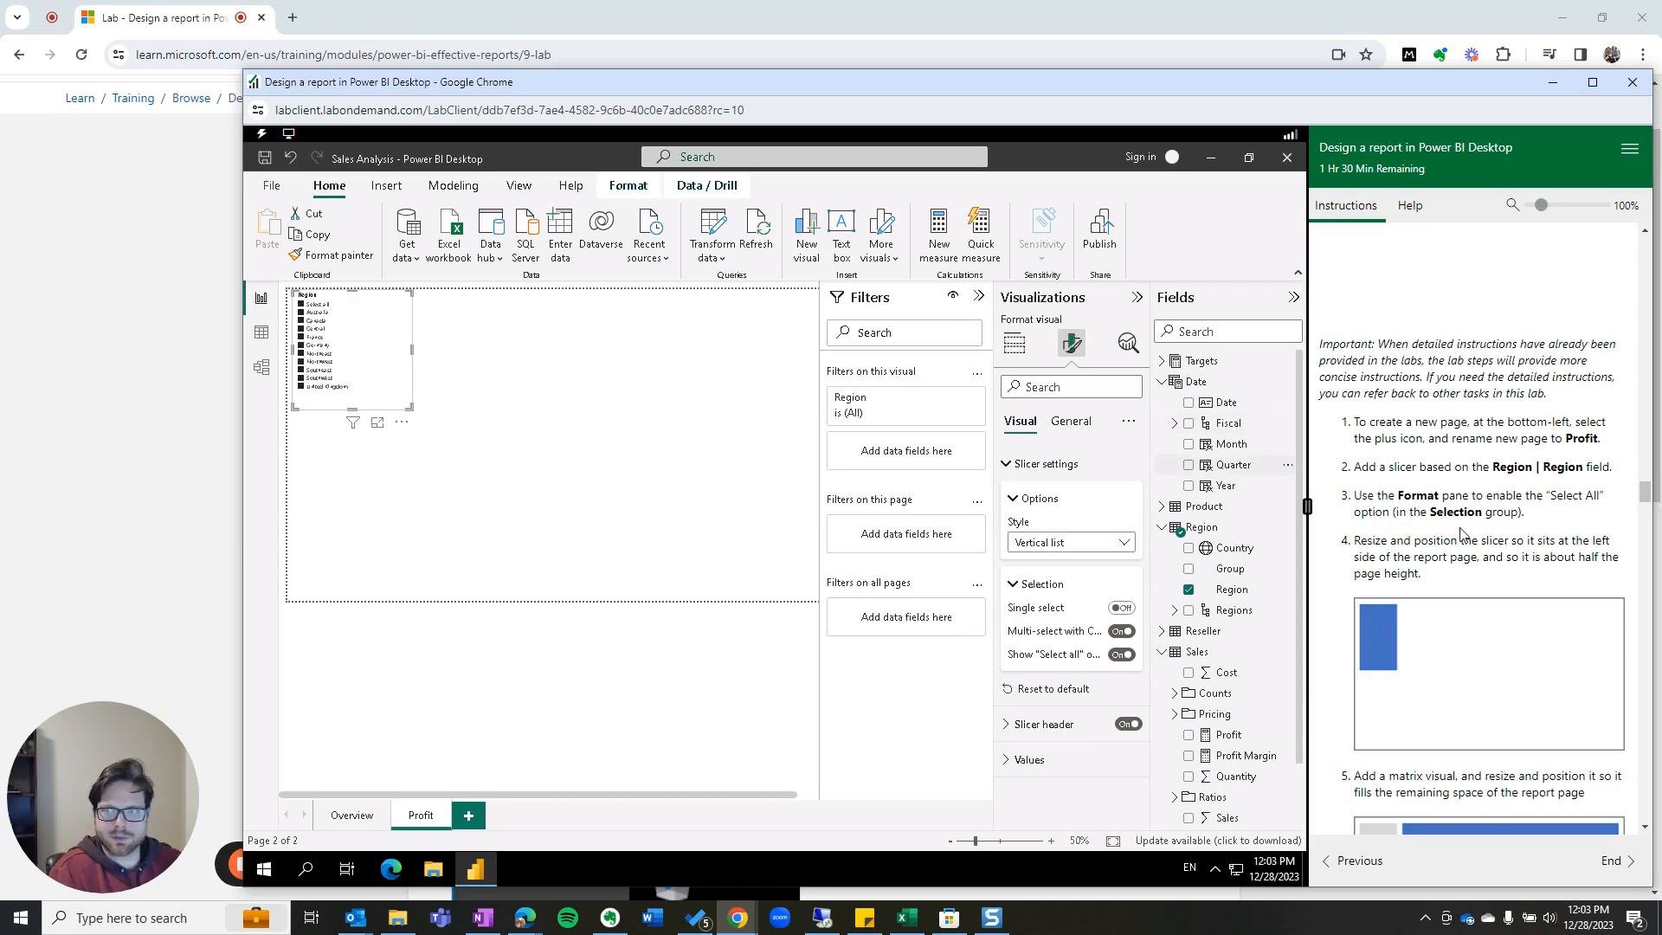
scroll(1461, 532, "down", 1)
left_click_drag(412, 408, 365, 406)
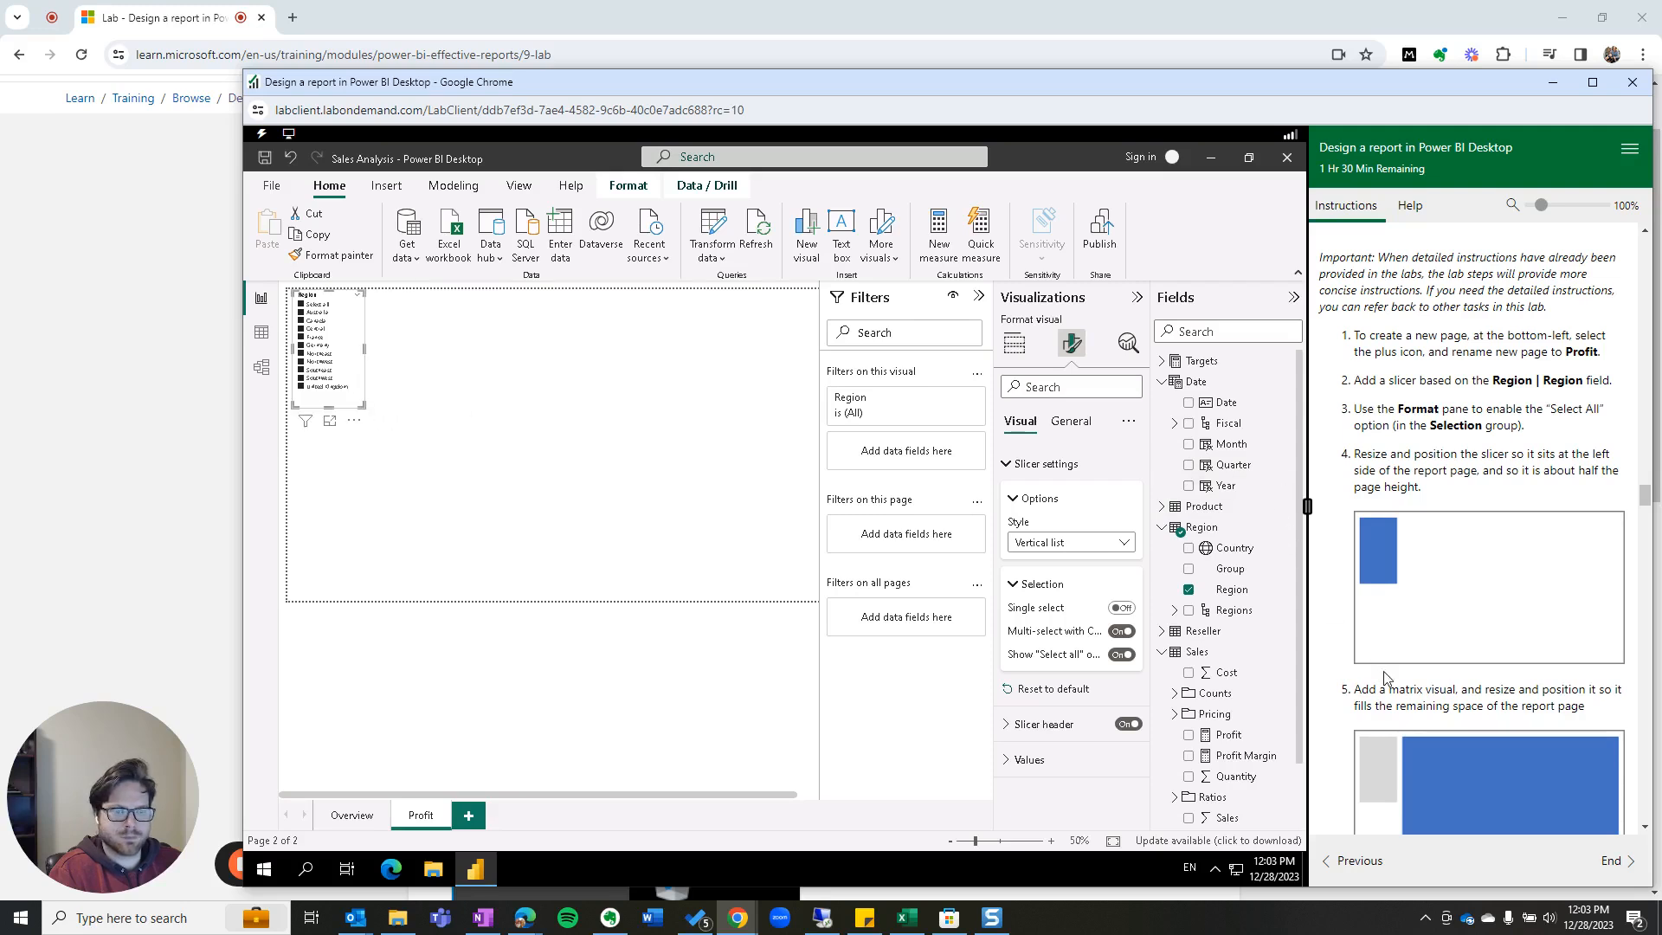
Step: Add a matrix visual beside the Region slicer and enlarge it to fill most of the remaining page space
scroll(1385, 606, "down", 2)
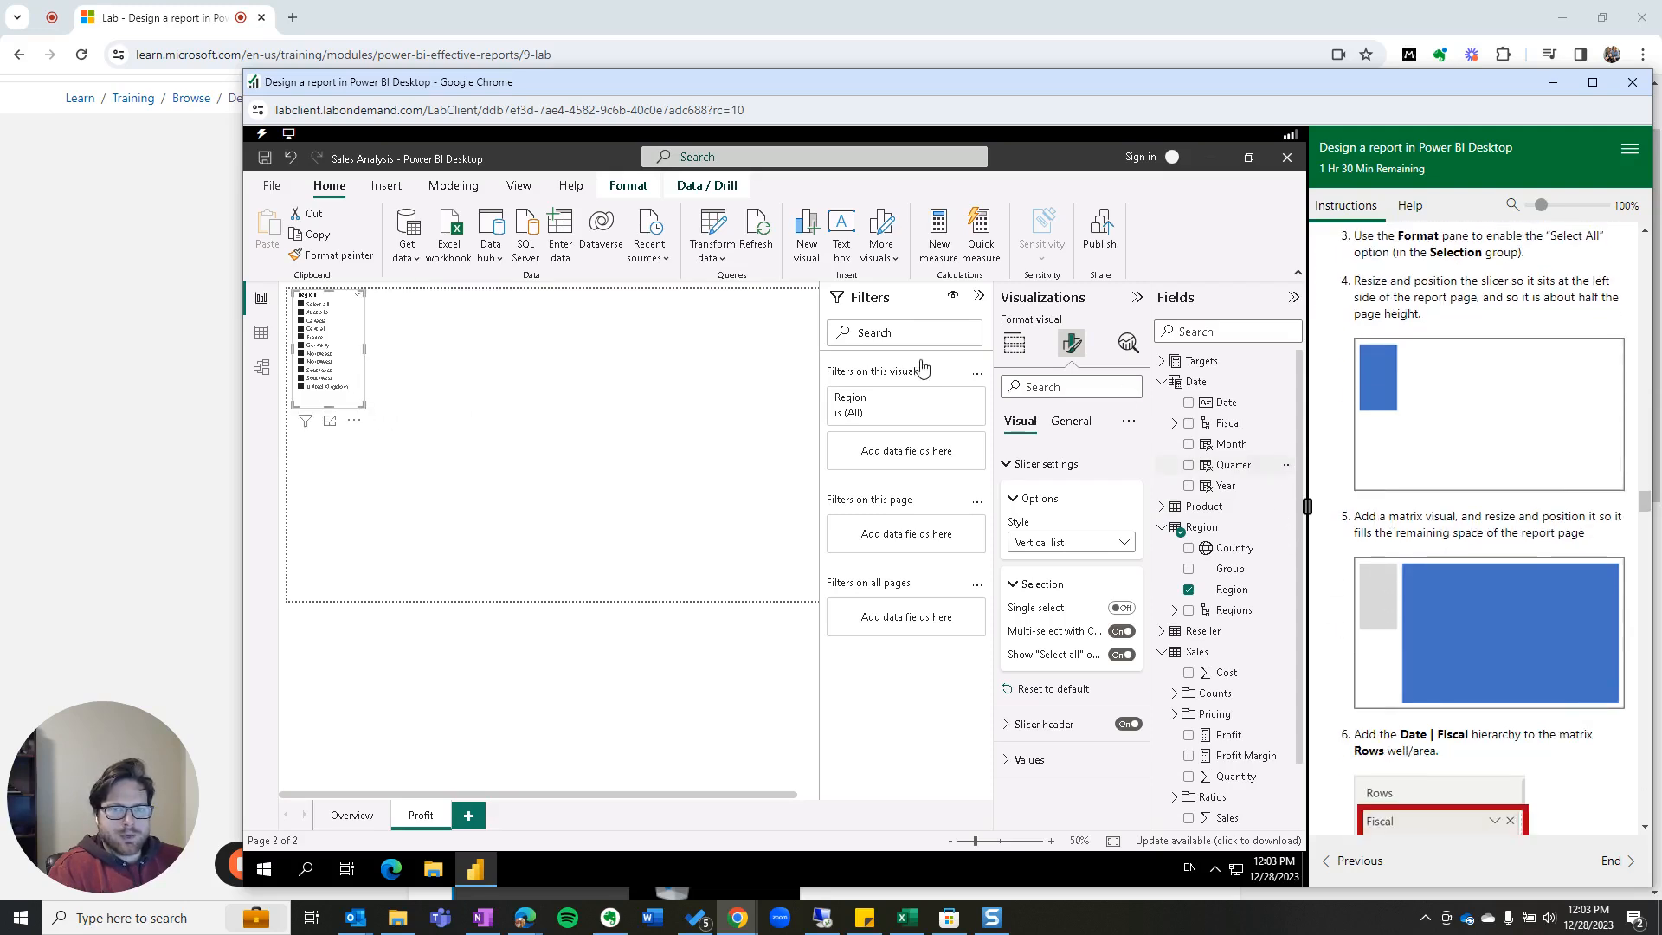
left_click(551, 386)
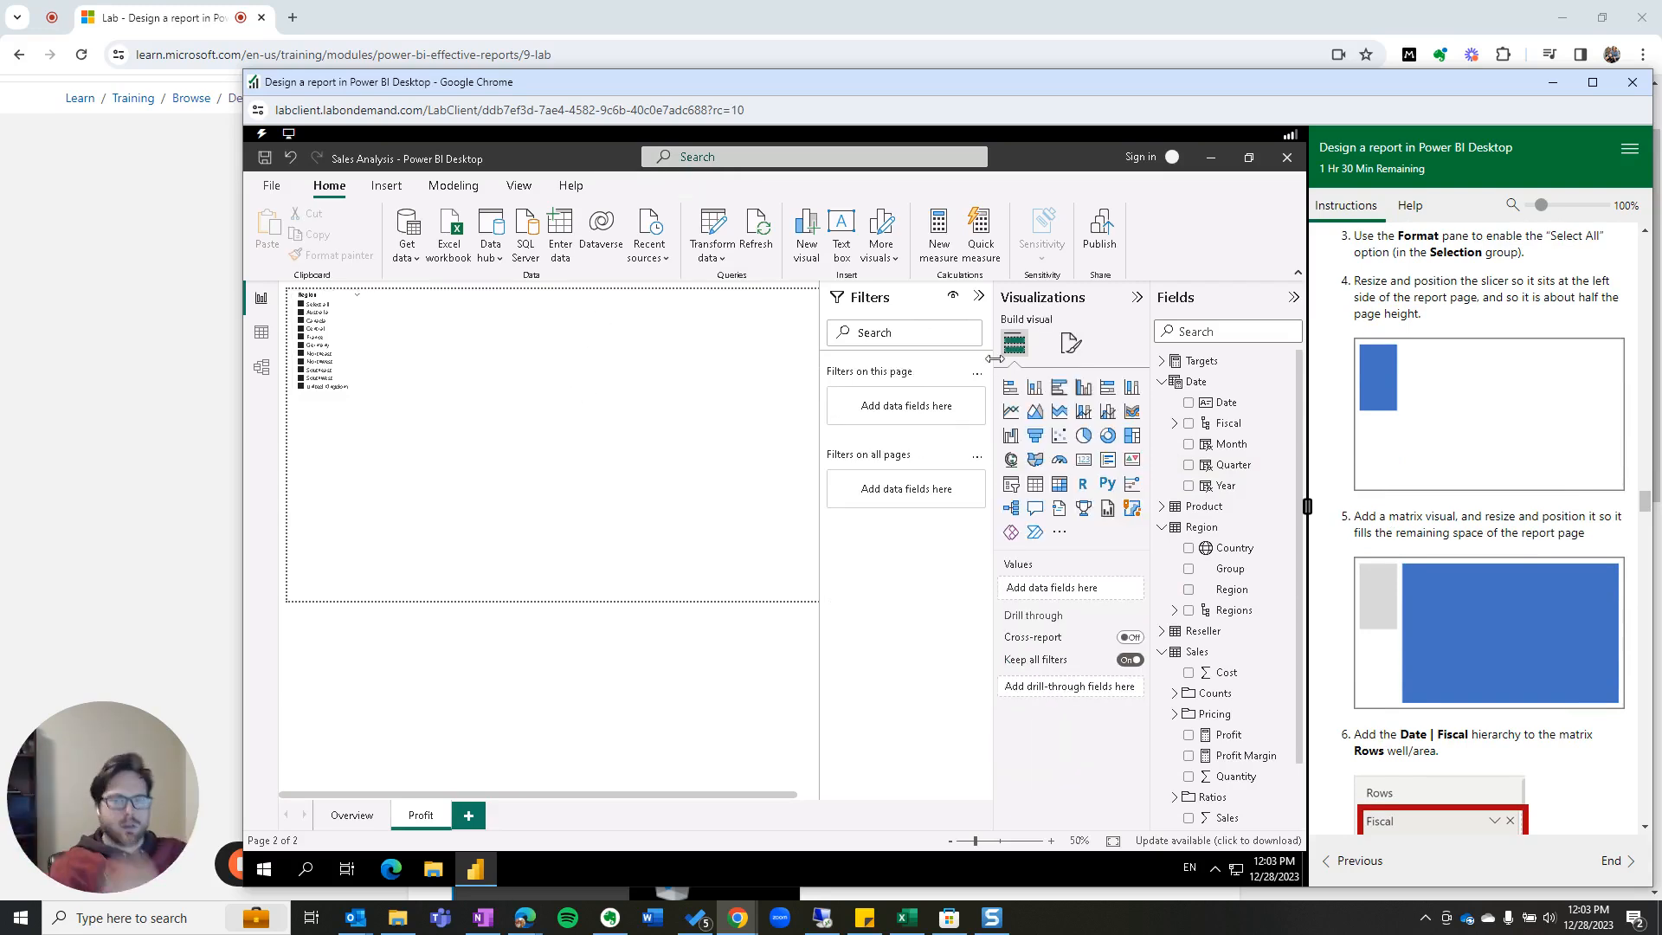
left_click(1058, 490)
left_click_drag(323, 435, 401, 333)
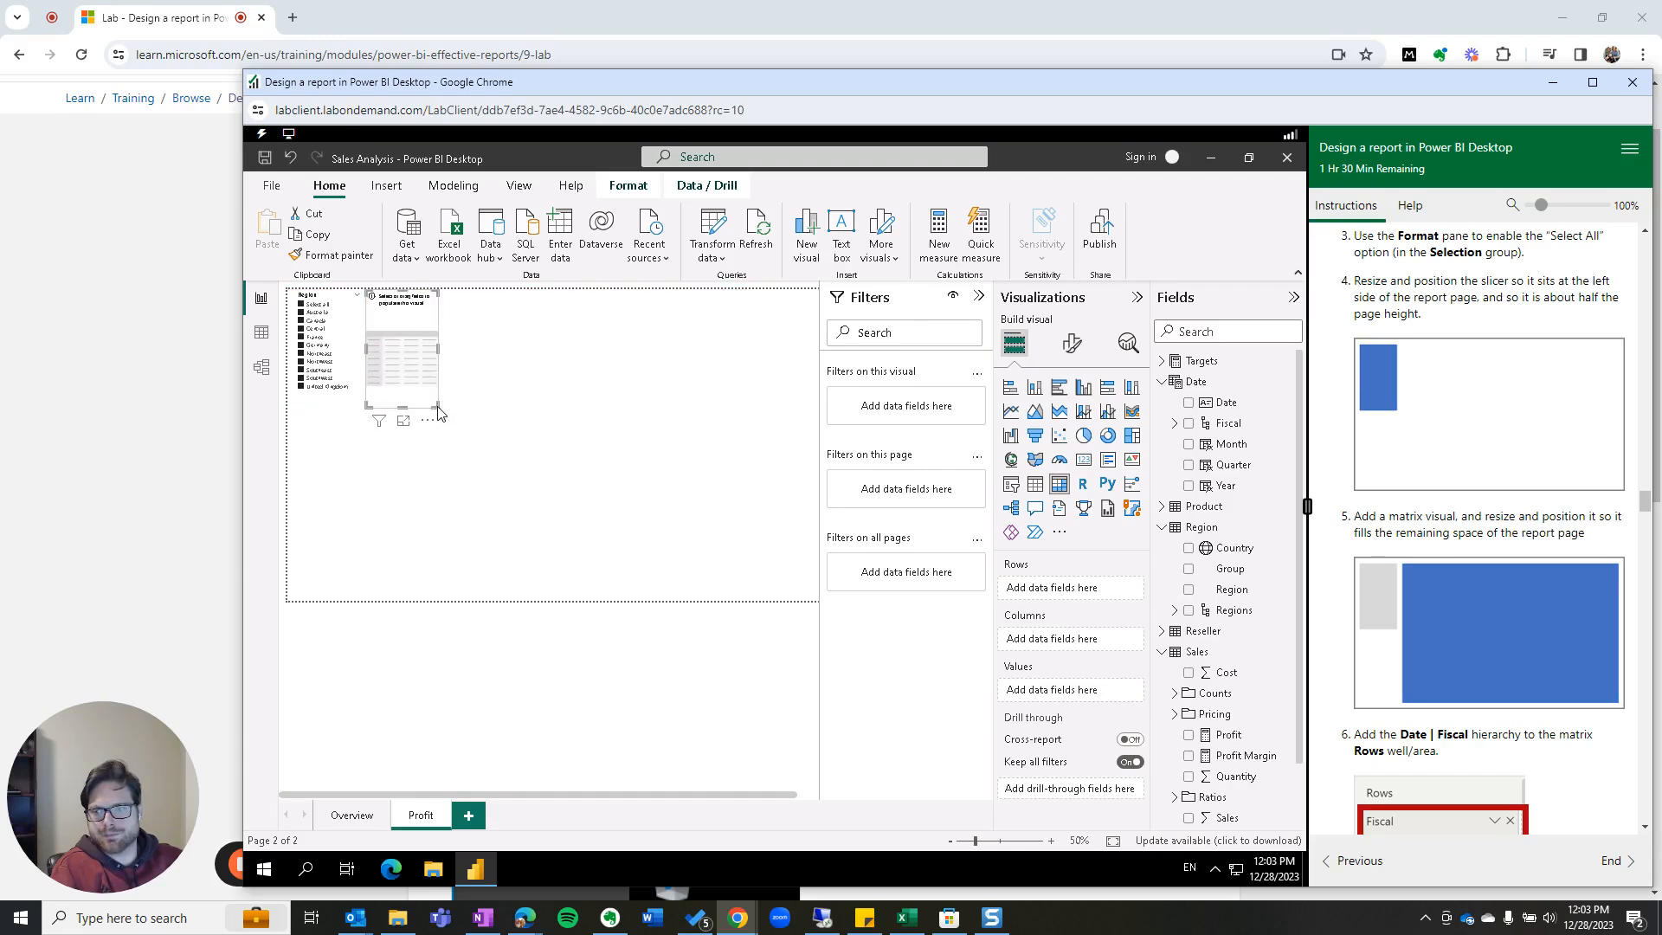
left_click_drag(551, 503, 717, 545)
Step: Find the Fiscal hierarchy of the Date table and add it to the matrix rows
scroll(1419, 701, "down", 2)
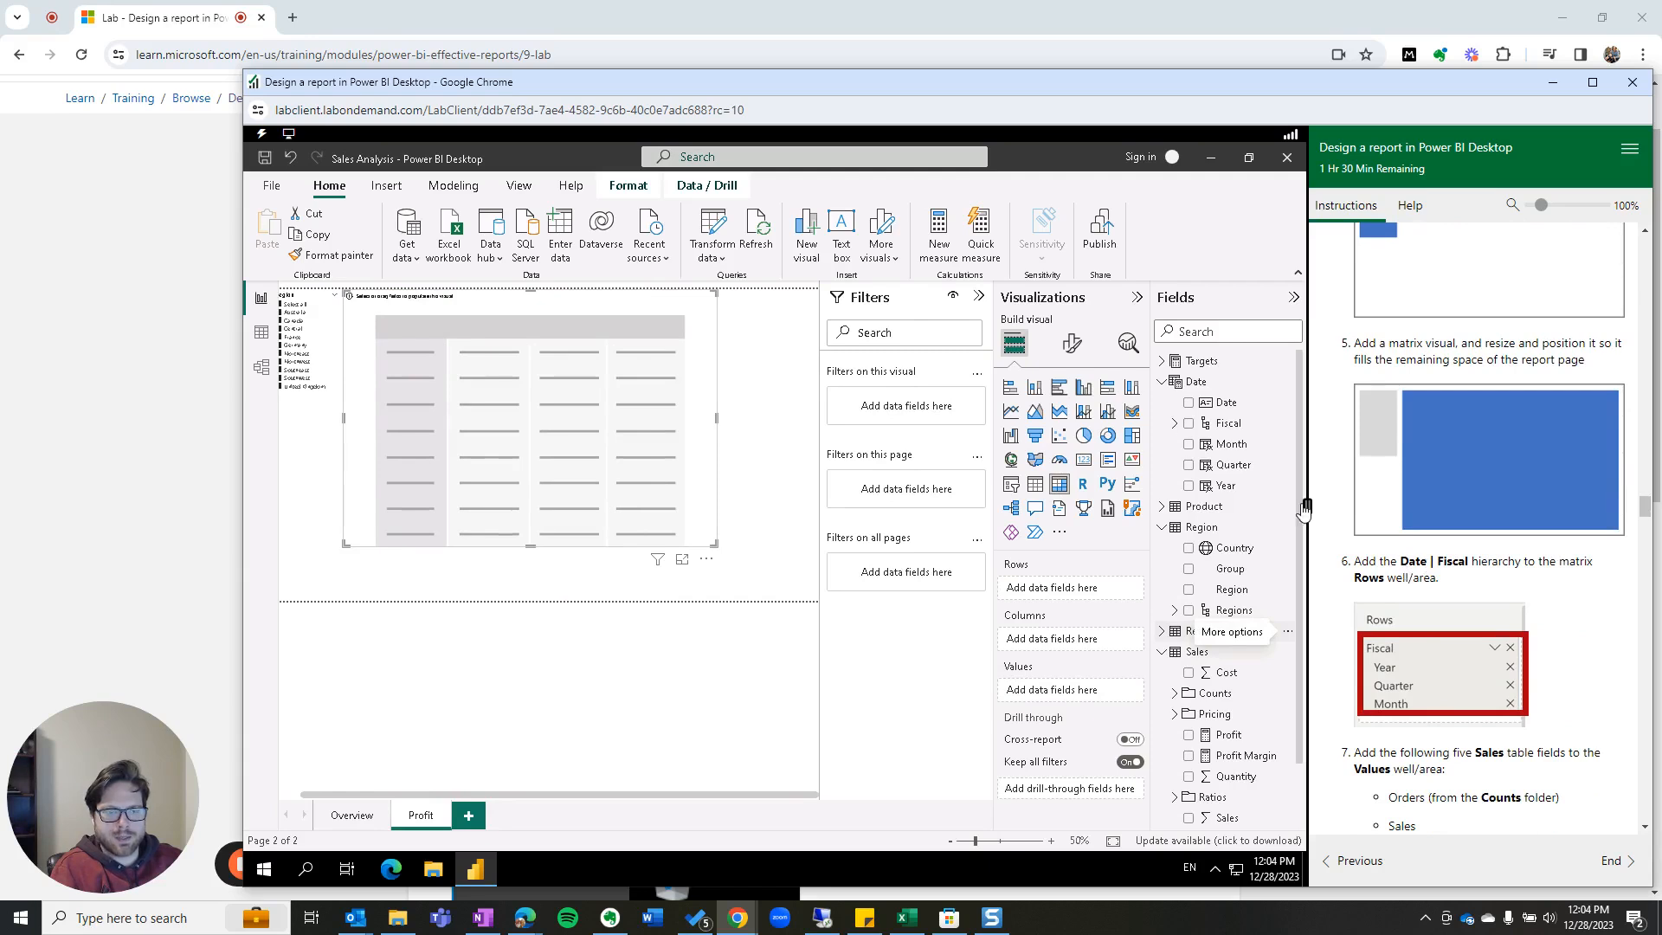
left_click(1212, 337)
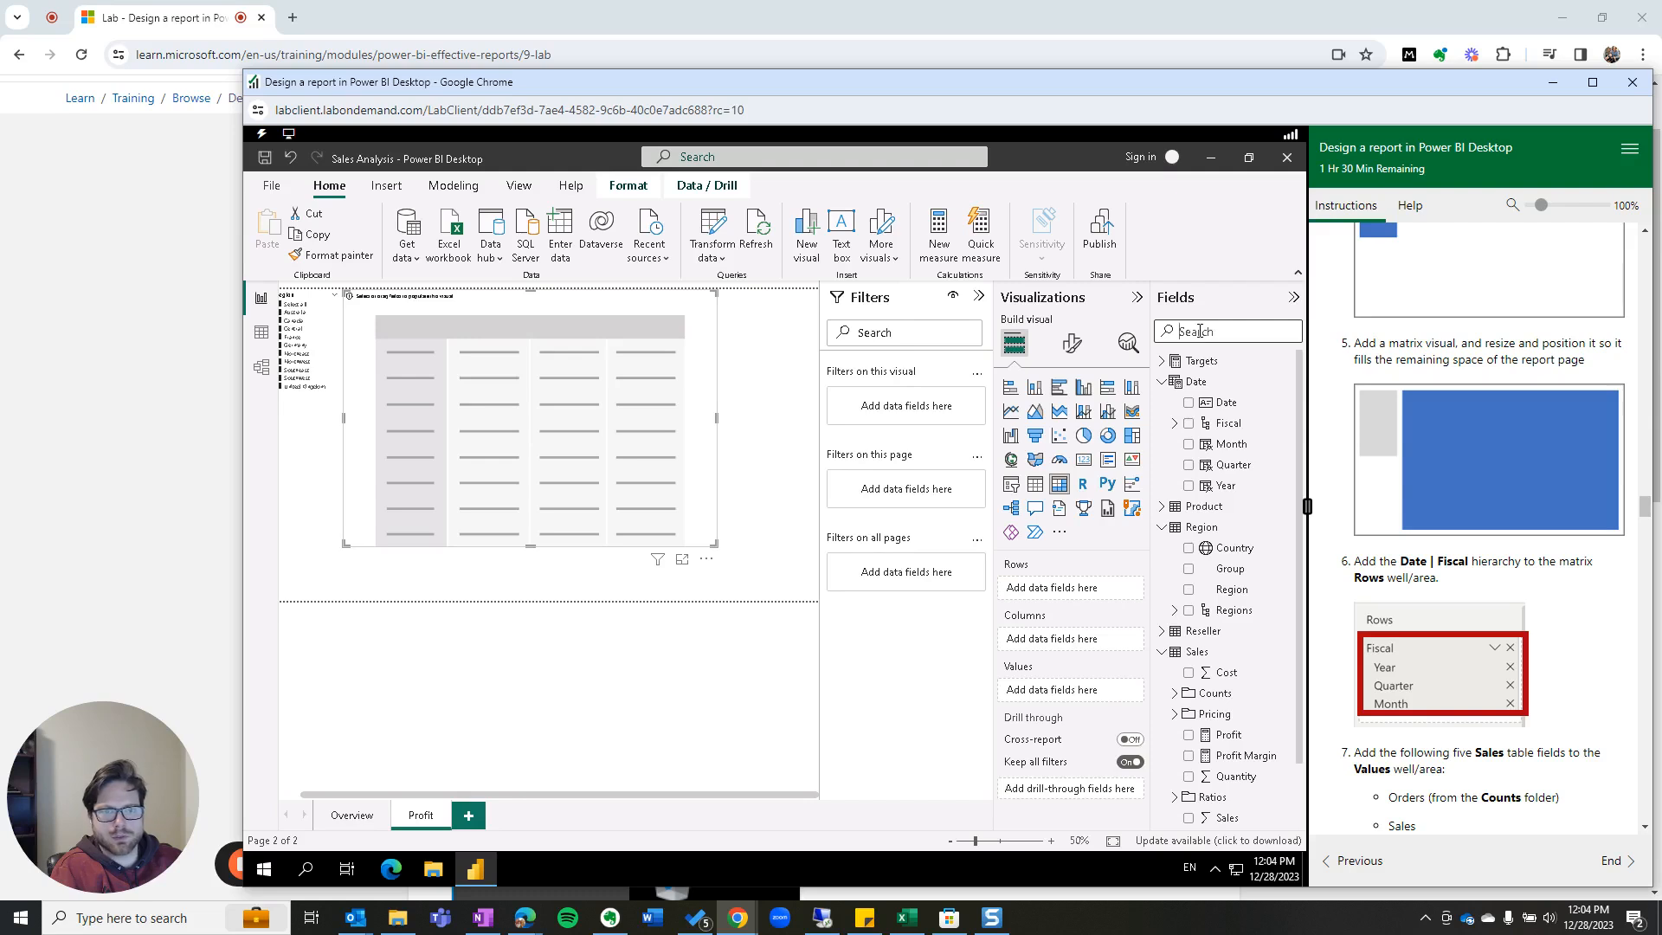
type("fis")
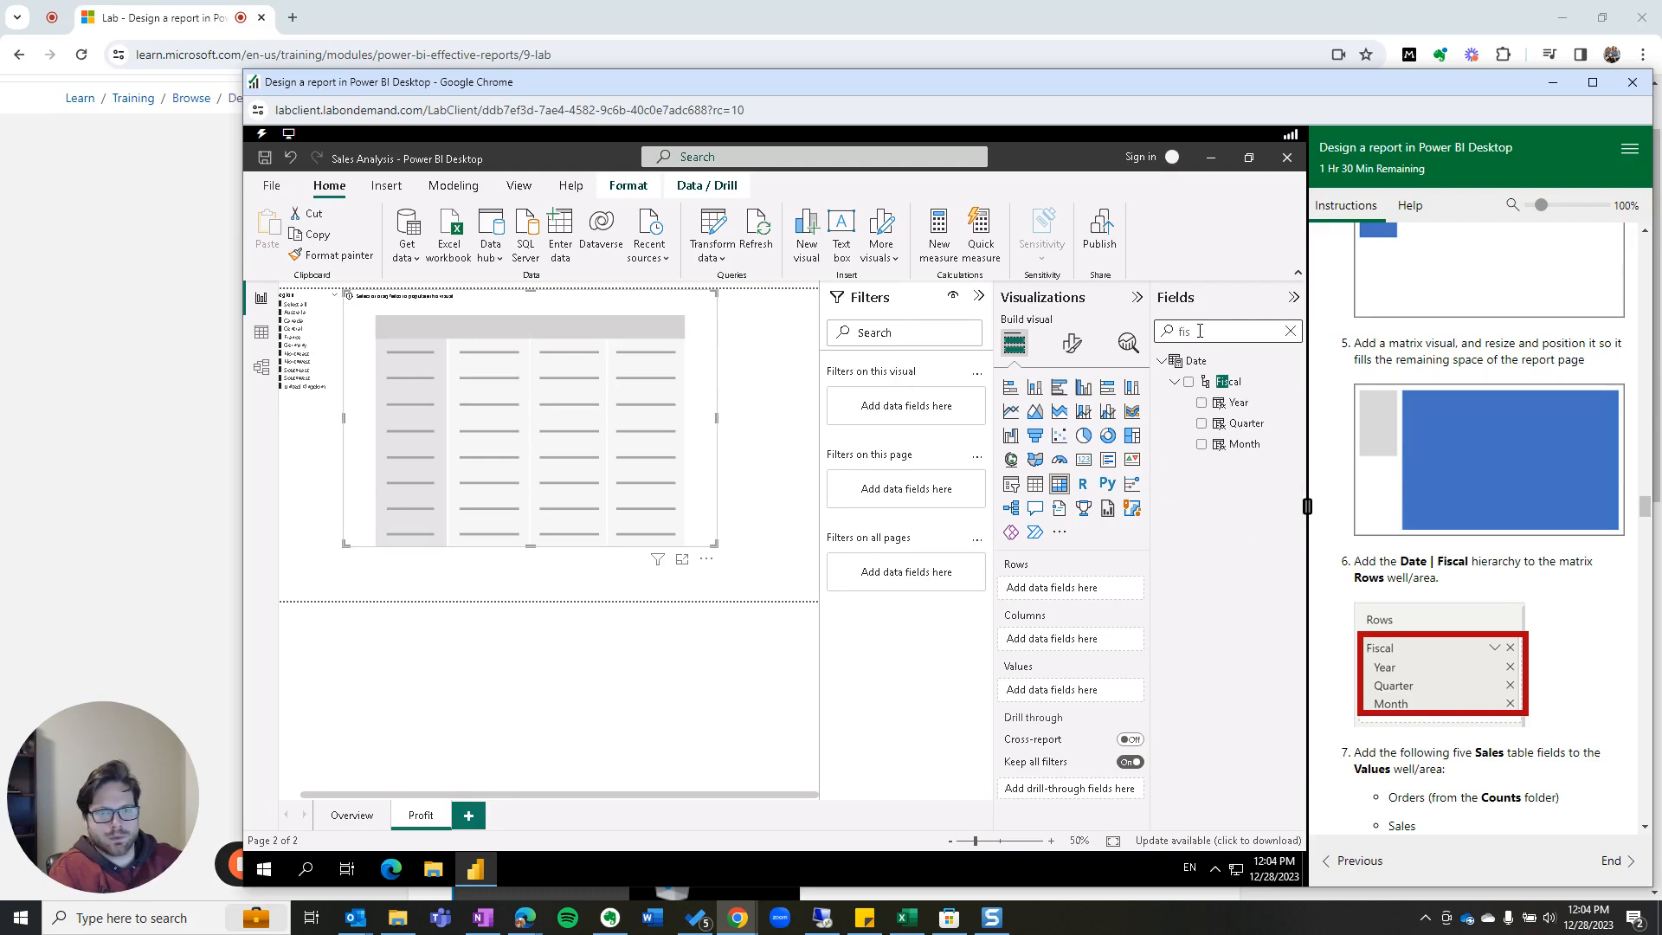
left_click(1189, 381)
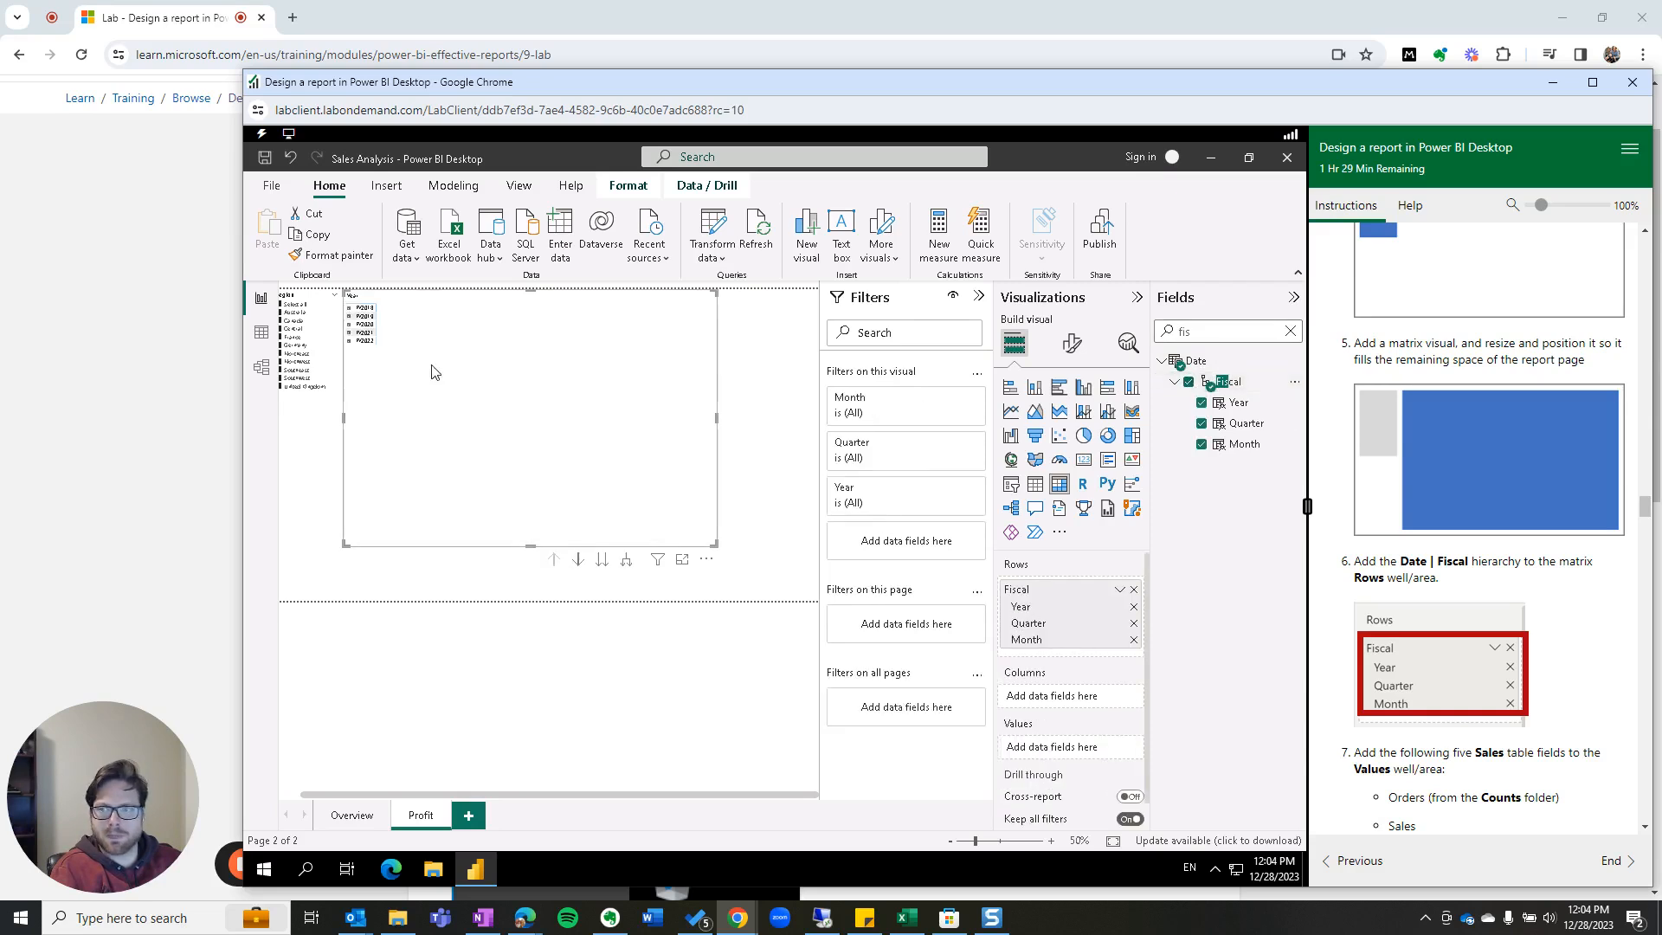
Step: Add the Sales table fields Orders, Sales, Cost, Profit and Profit Margin to the matrix values, in that order
scroll(1572, 649, "down", 1)
scroll(1550, 636, "down", 3)
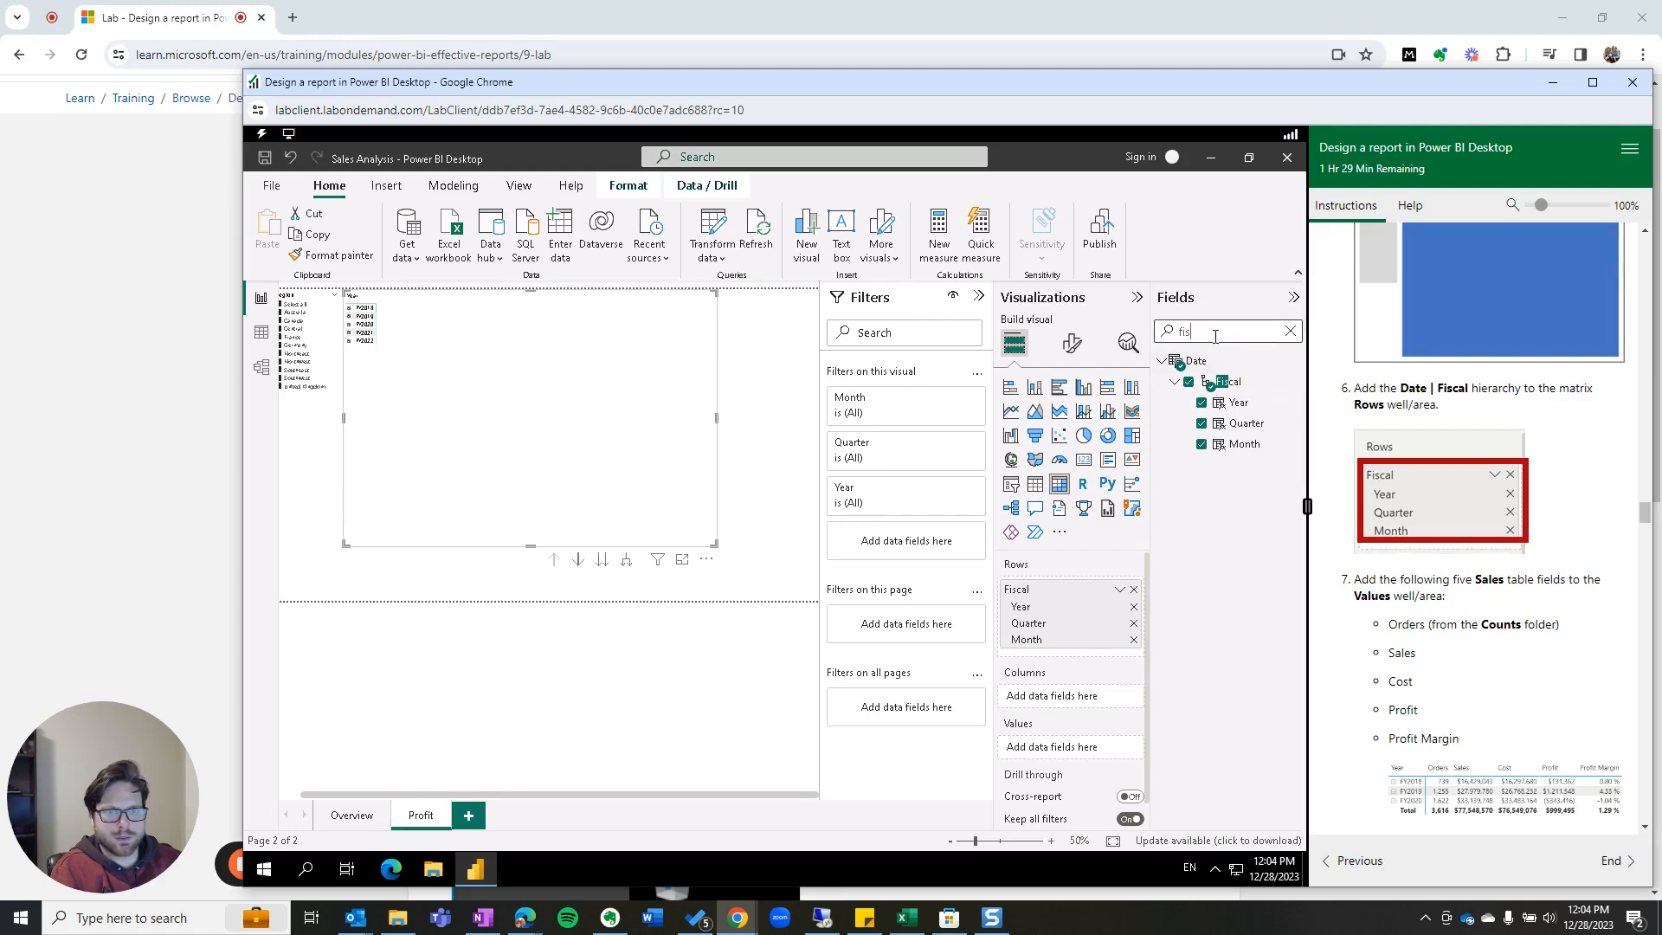
key("BackSpace")
key("BackSpace")
key("BackSpace")
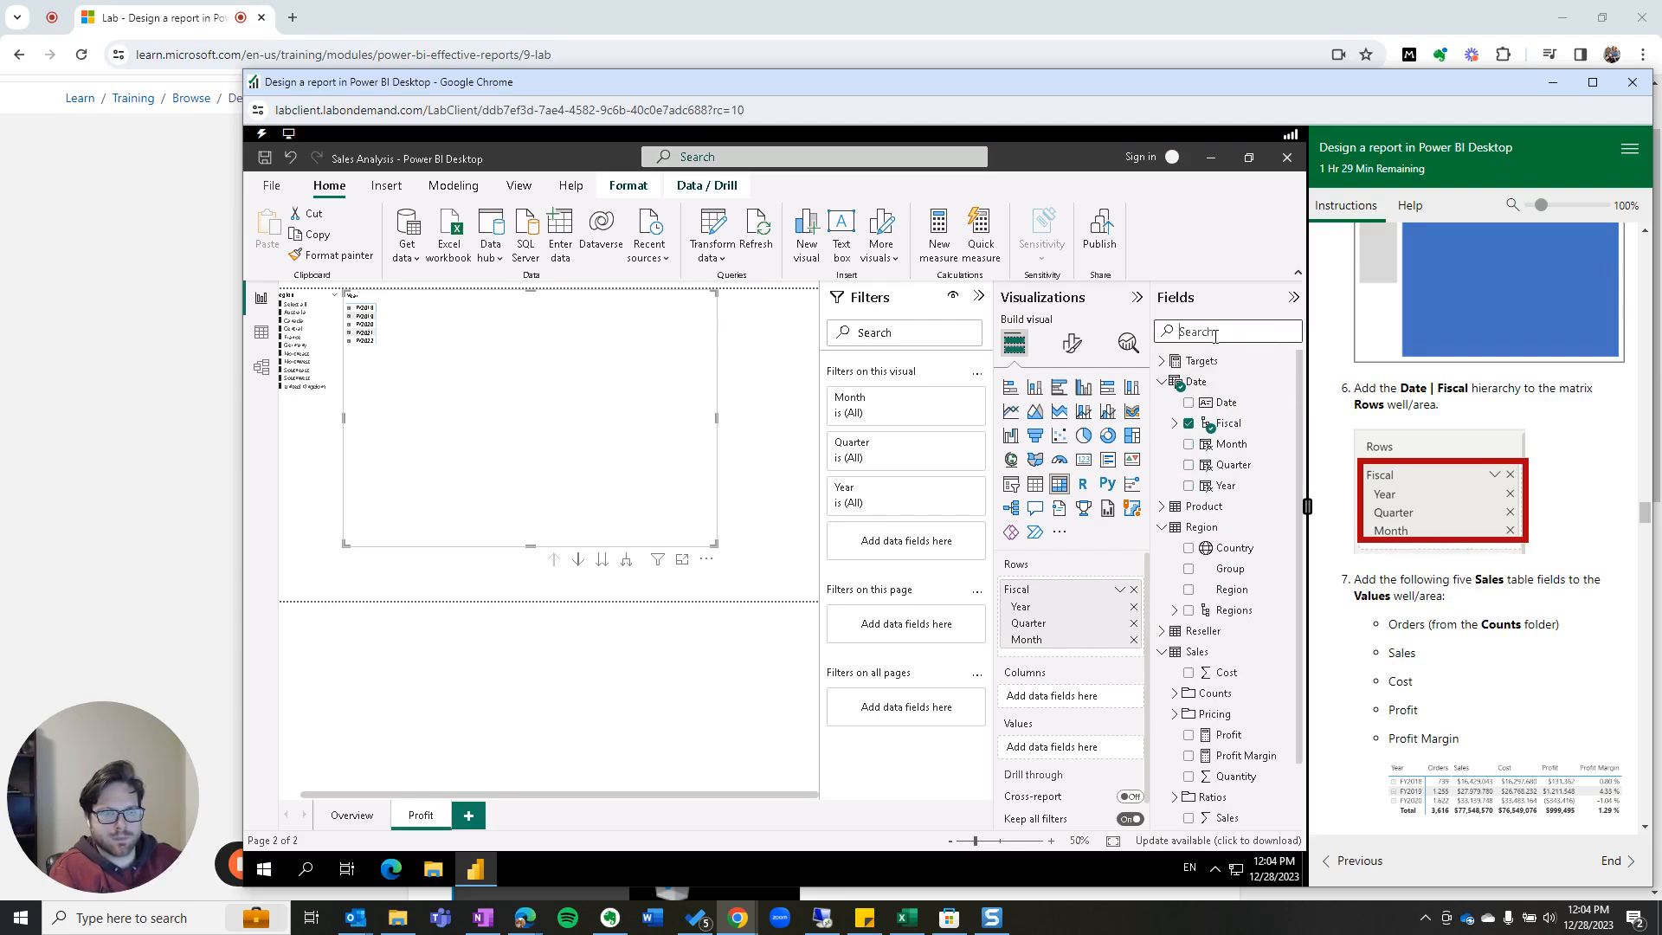
type("sa")
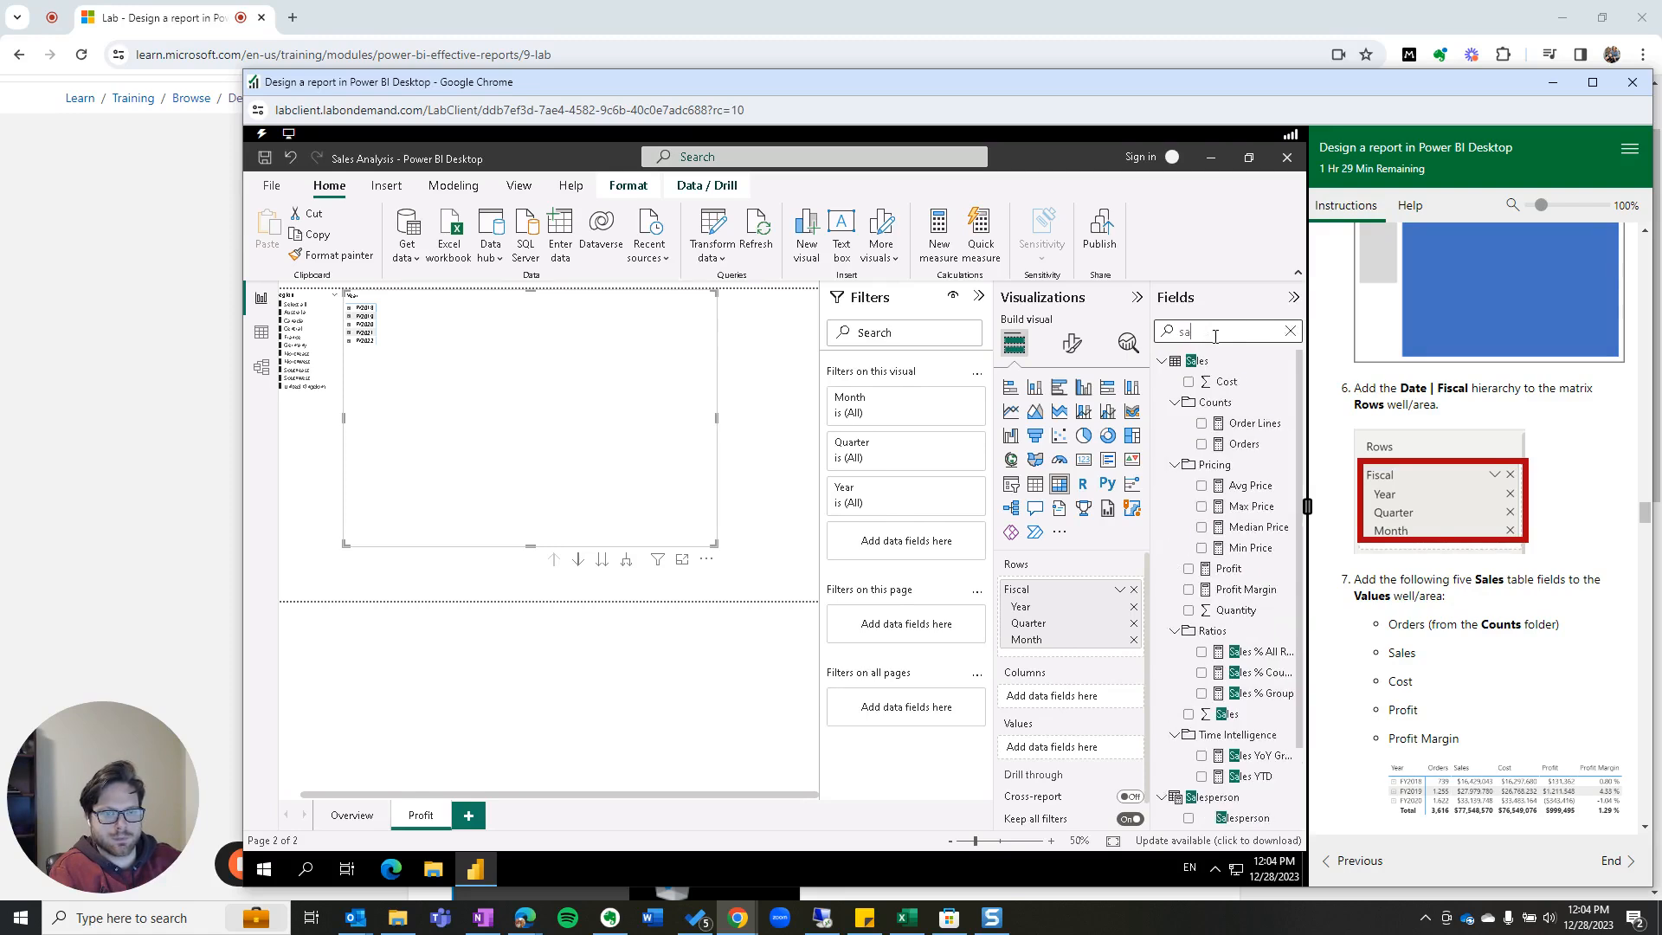
type("les")
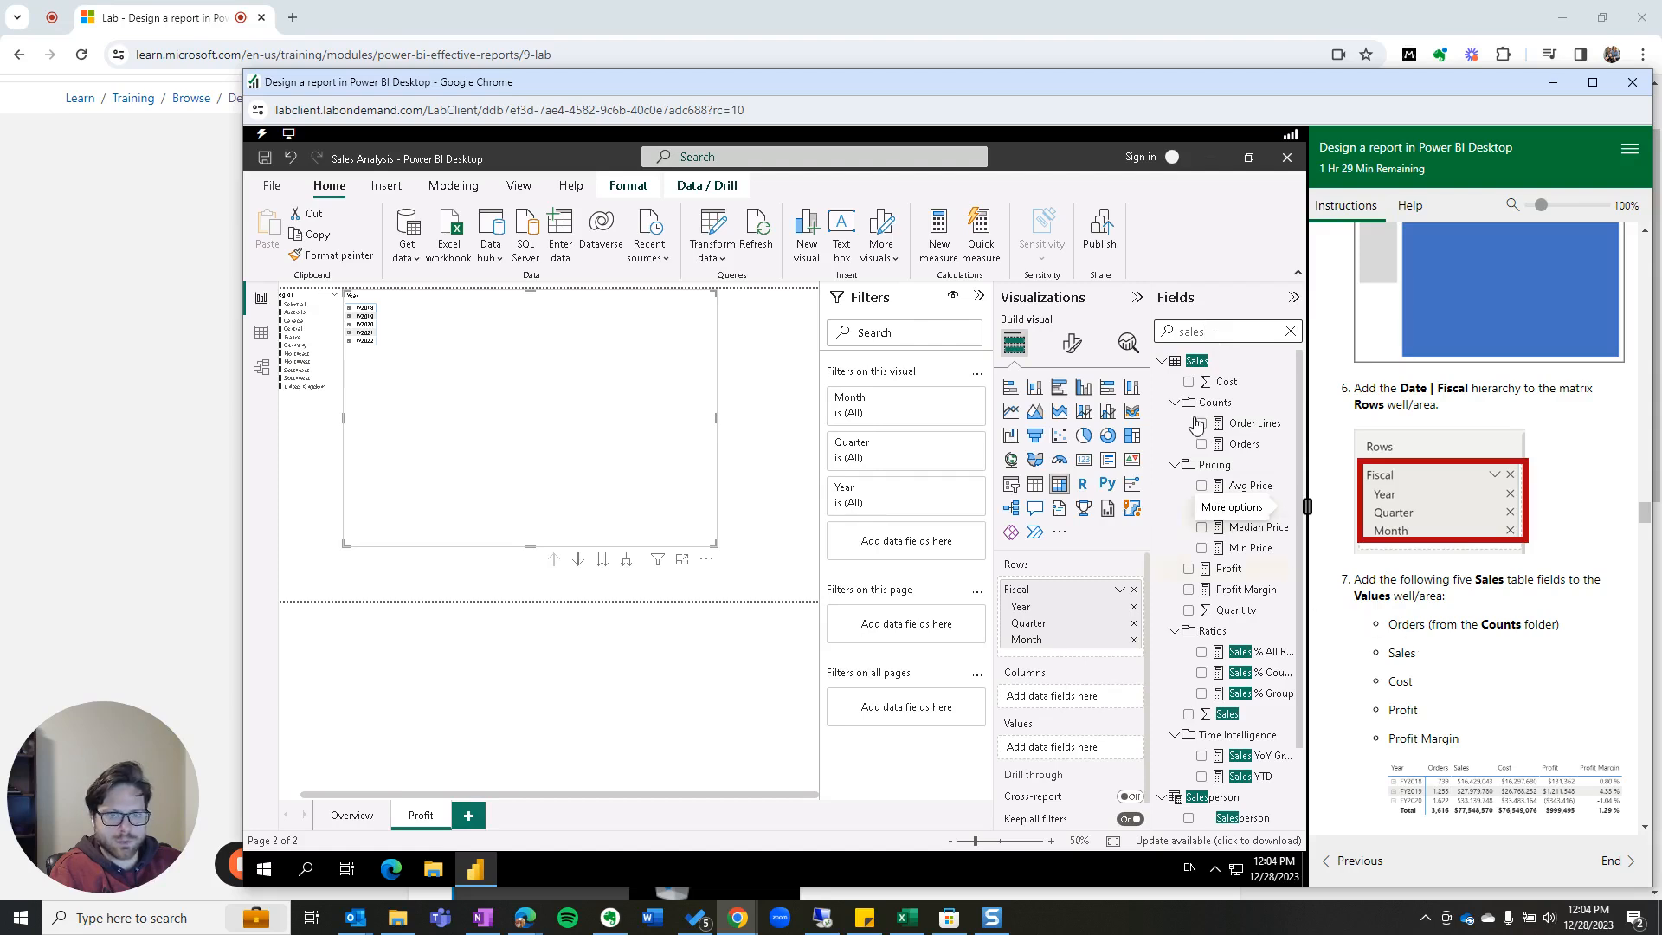
left_click(1202, 445)
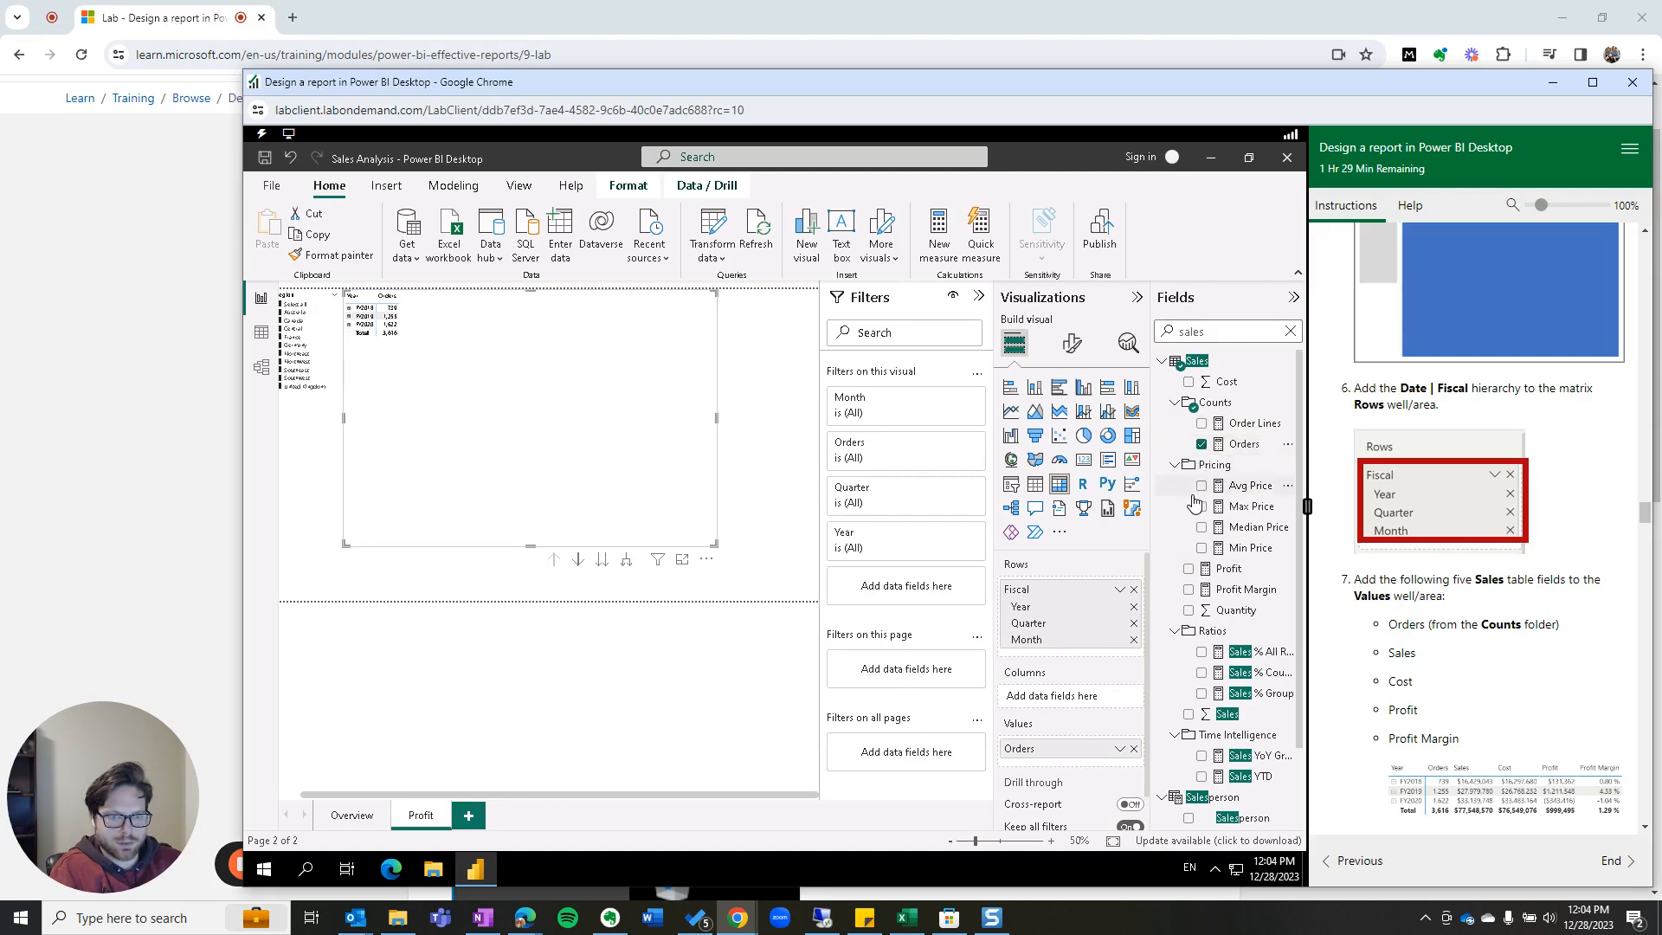
left_click(1189, 714)
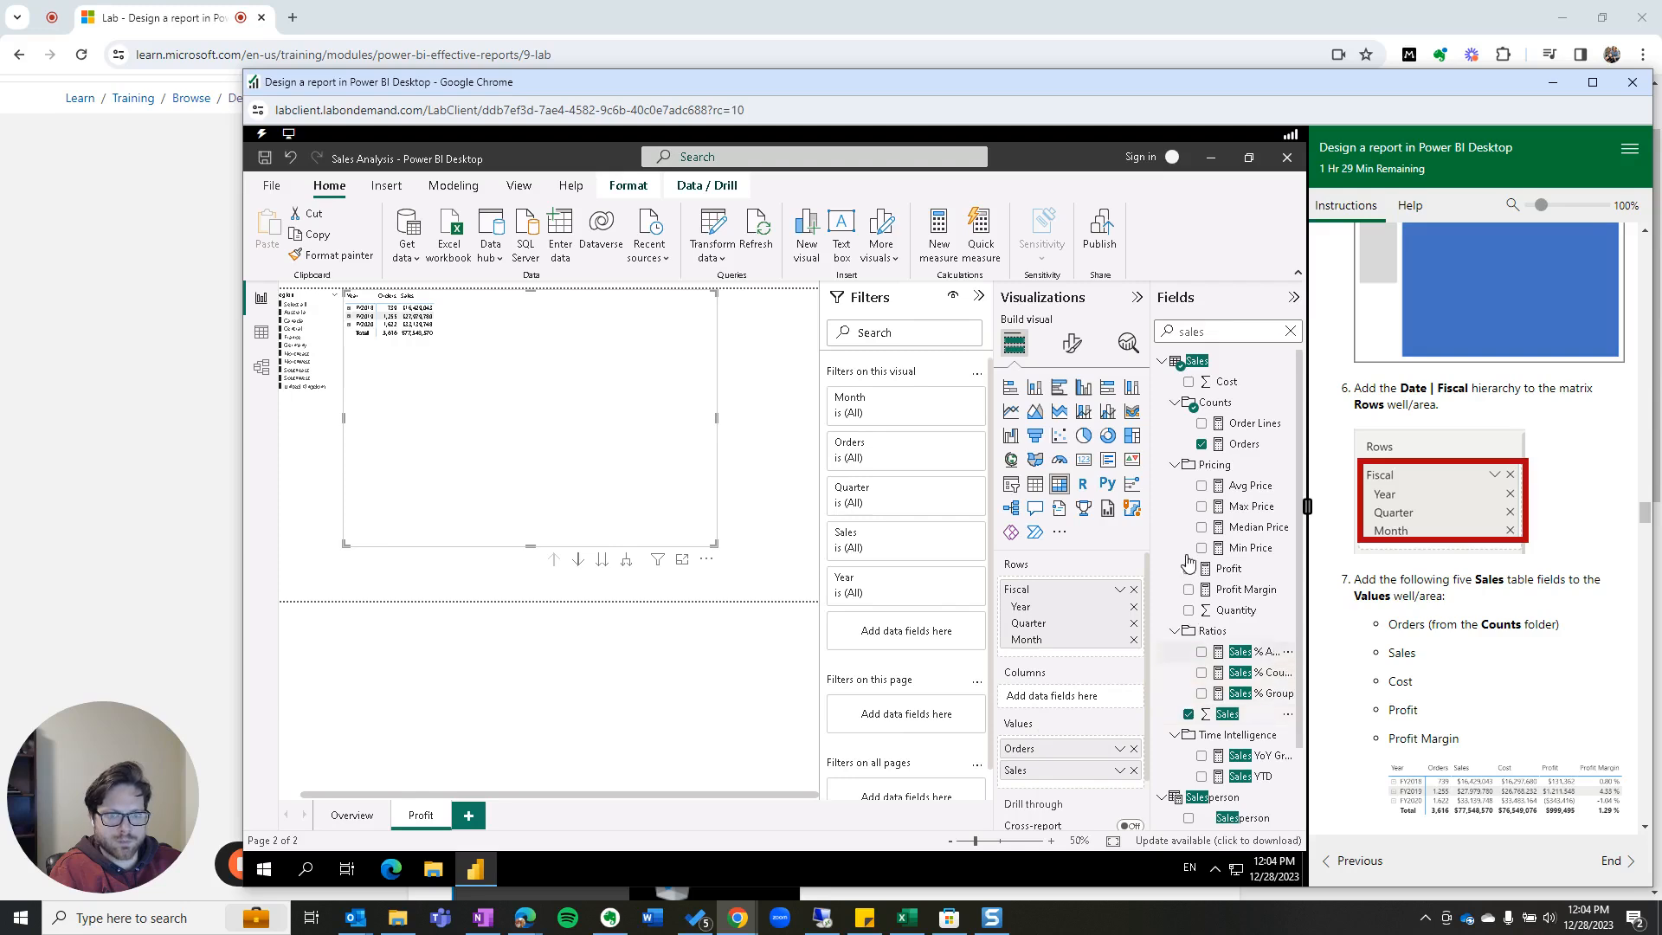
left_click(1188, 381)
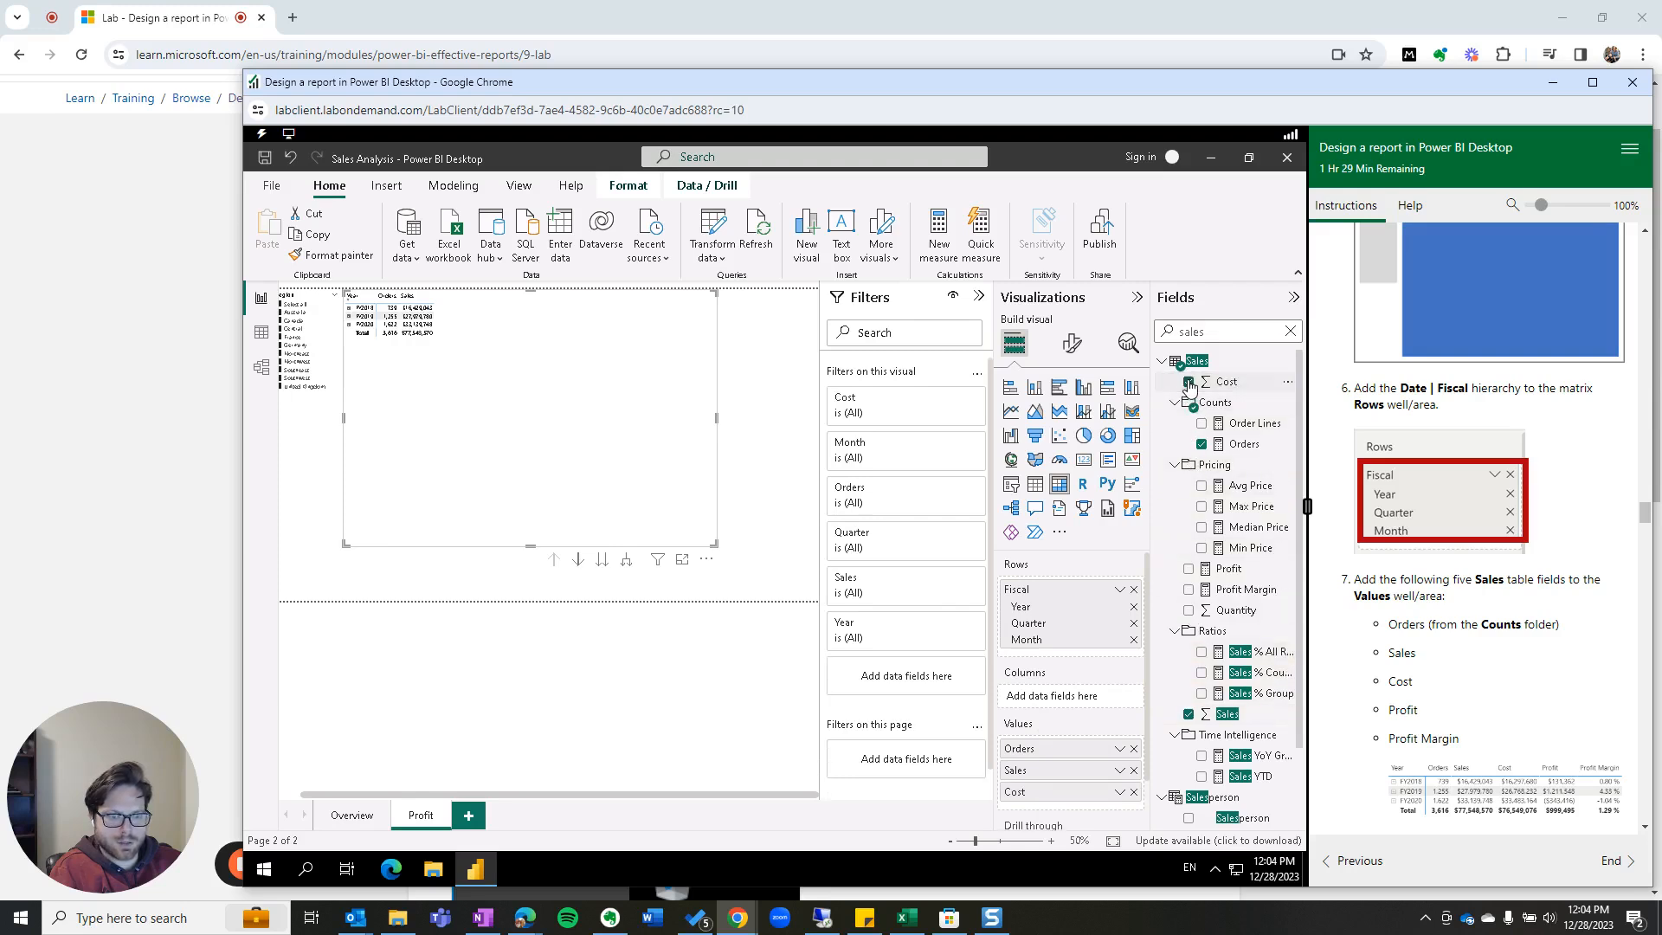
left_click(1188, 570)
left_click(1189, 590)
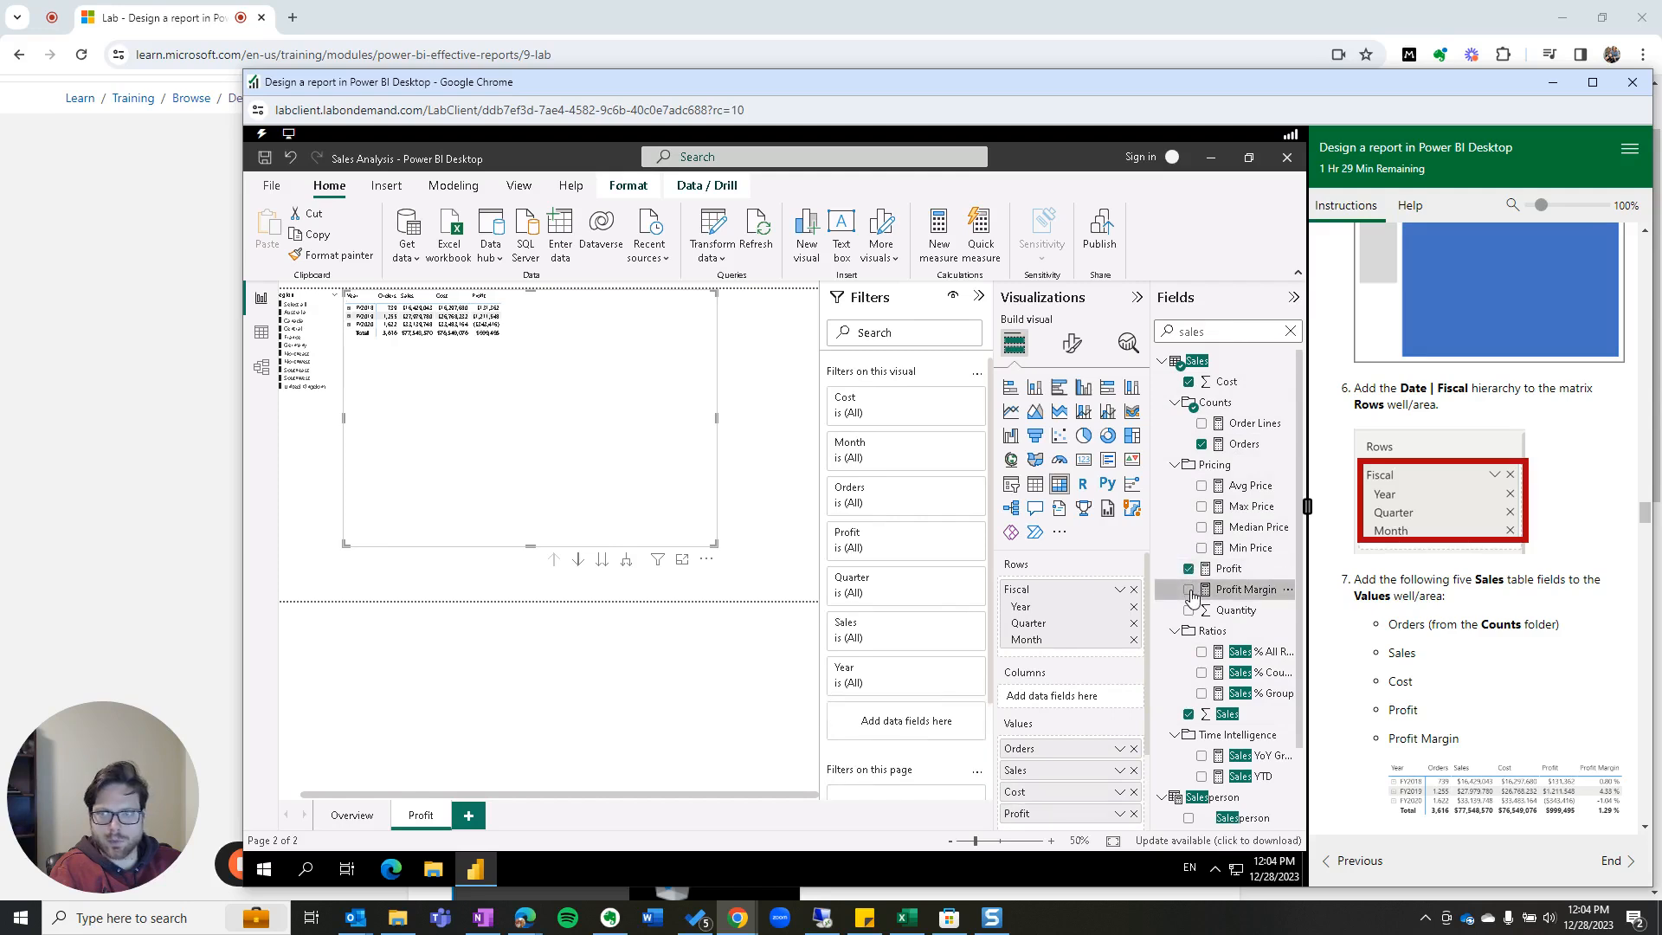
Step: Find the Category field of the Product table and add it as a filter on the Profit page
scroll(1403, 659, "down", 3)
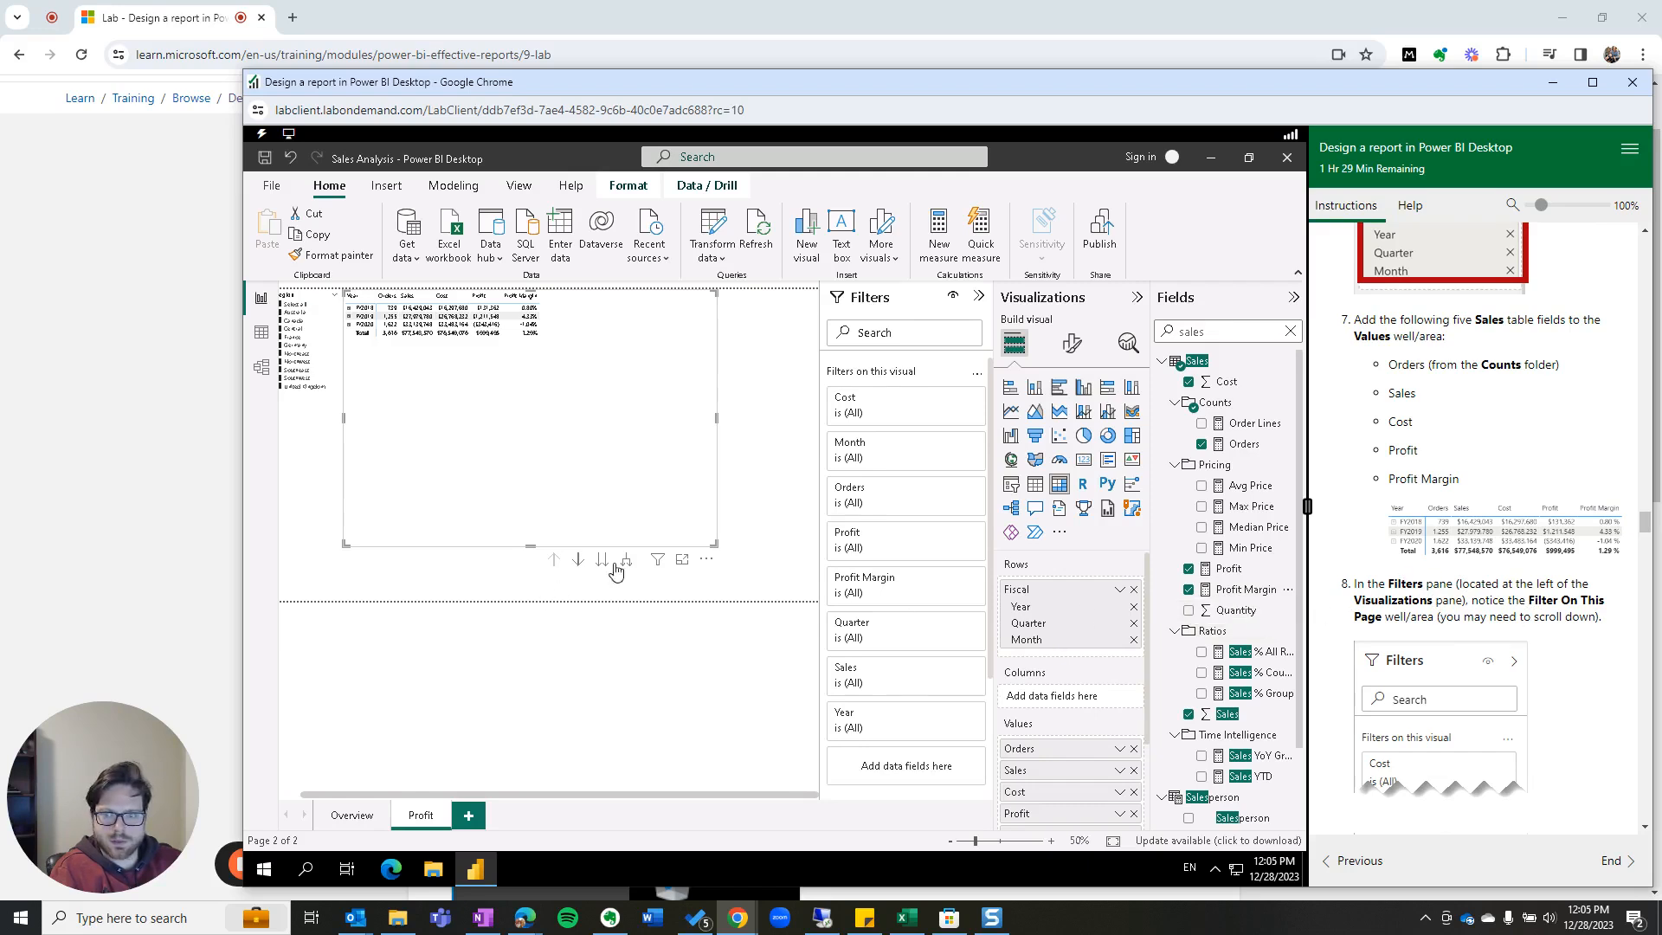
mouse_move(657, 561)
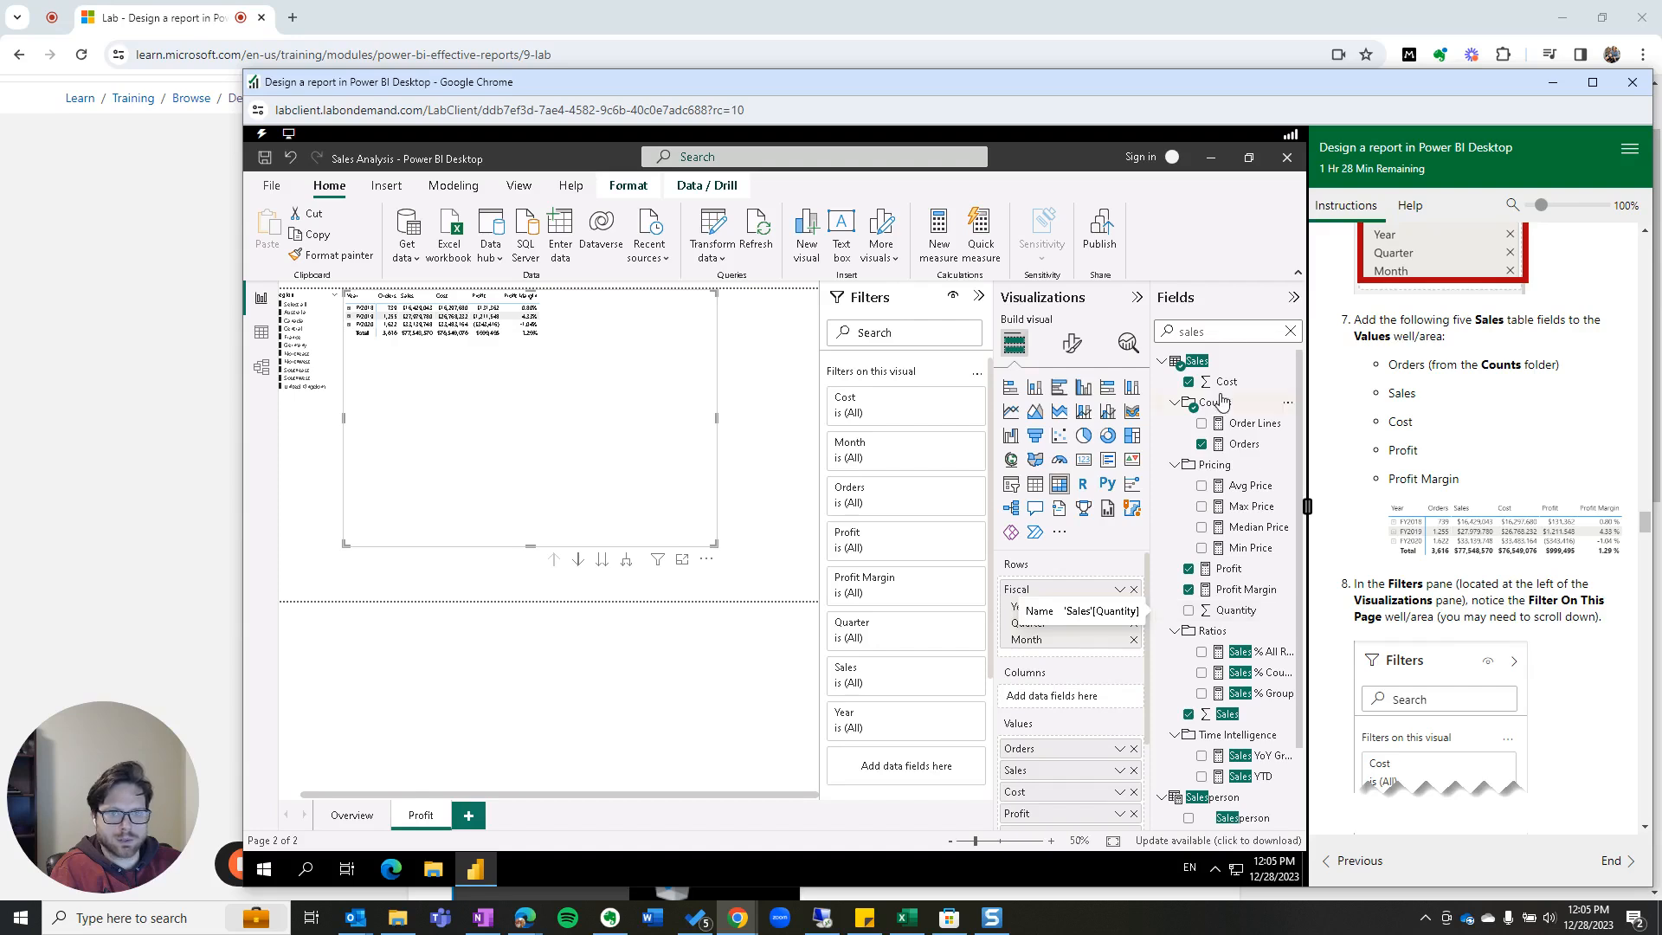
scroll(922, 468, "down", 3)
scroll(921, 468, "down", 1)
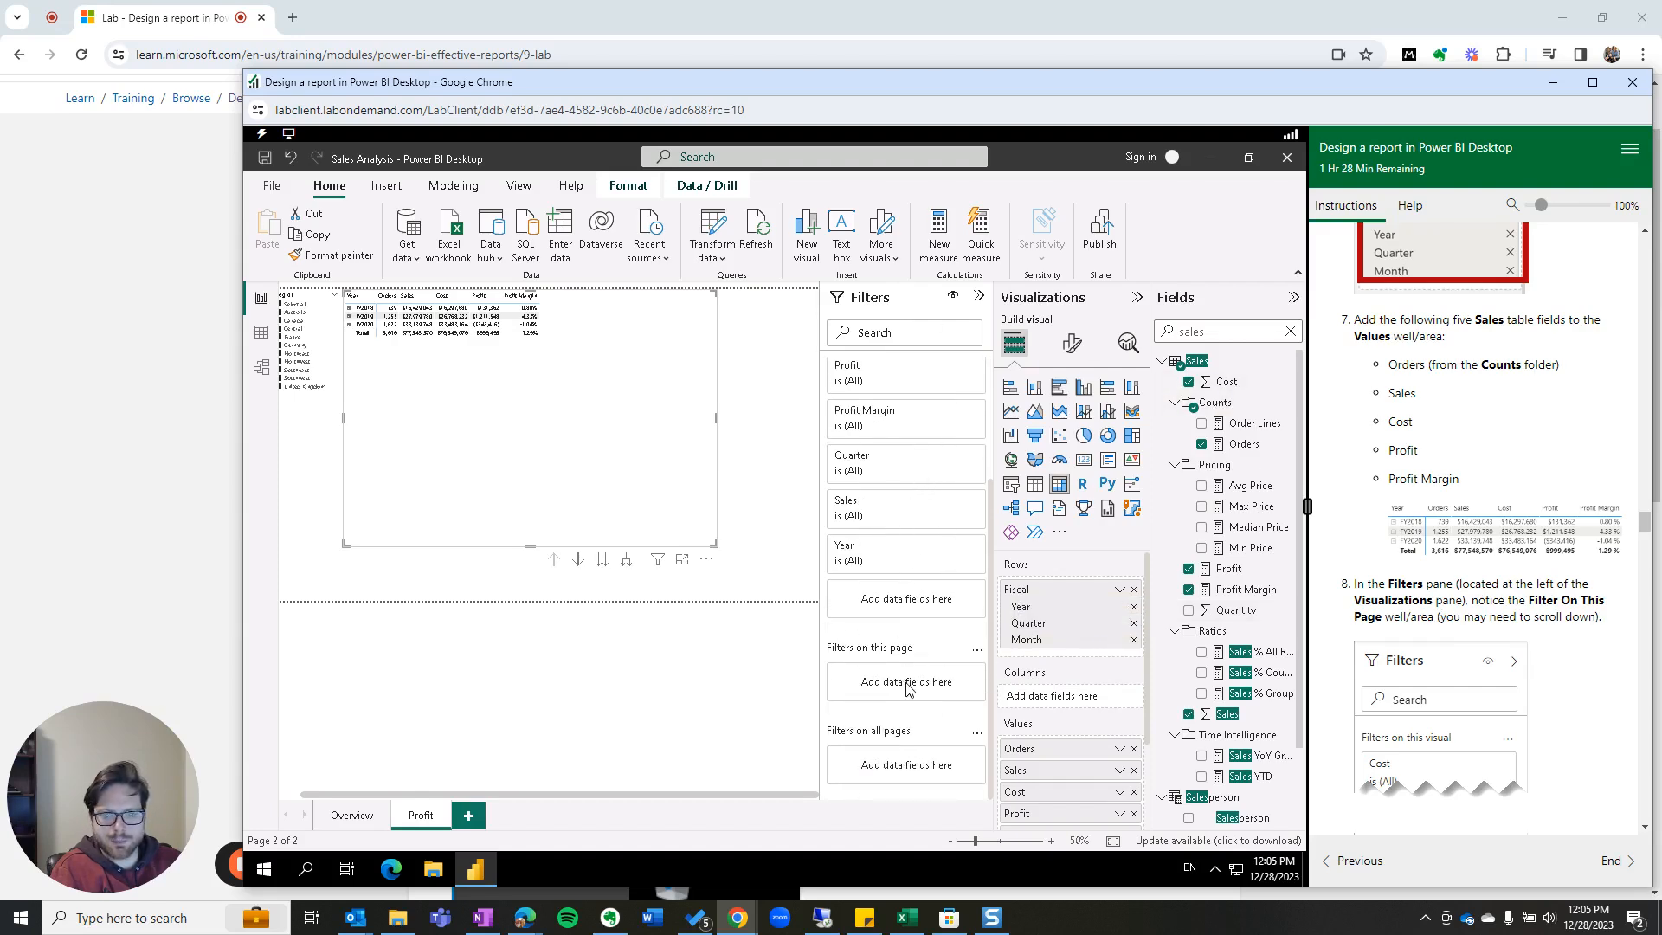
scroll(1597, 666, "down", 4)
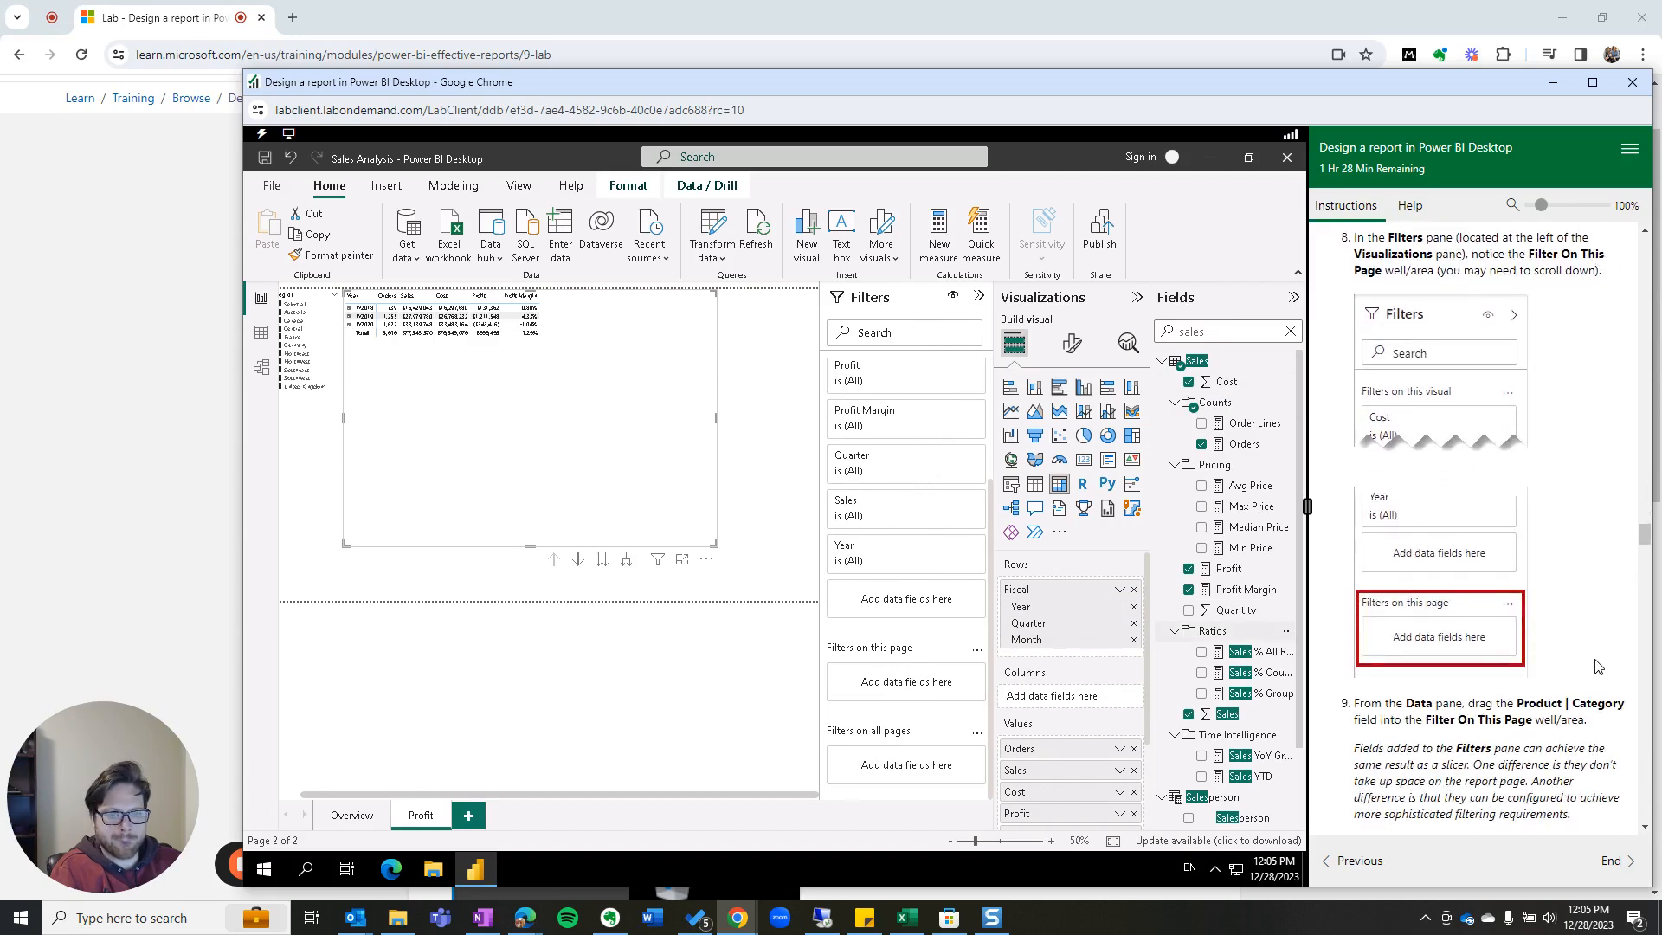
scroll(1598, 664, "down", 4)
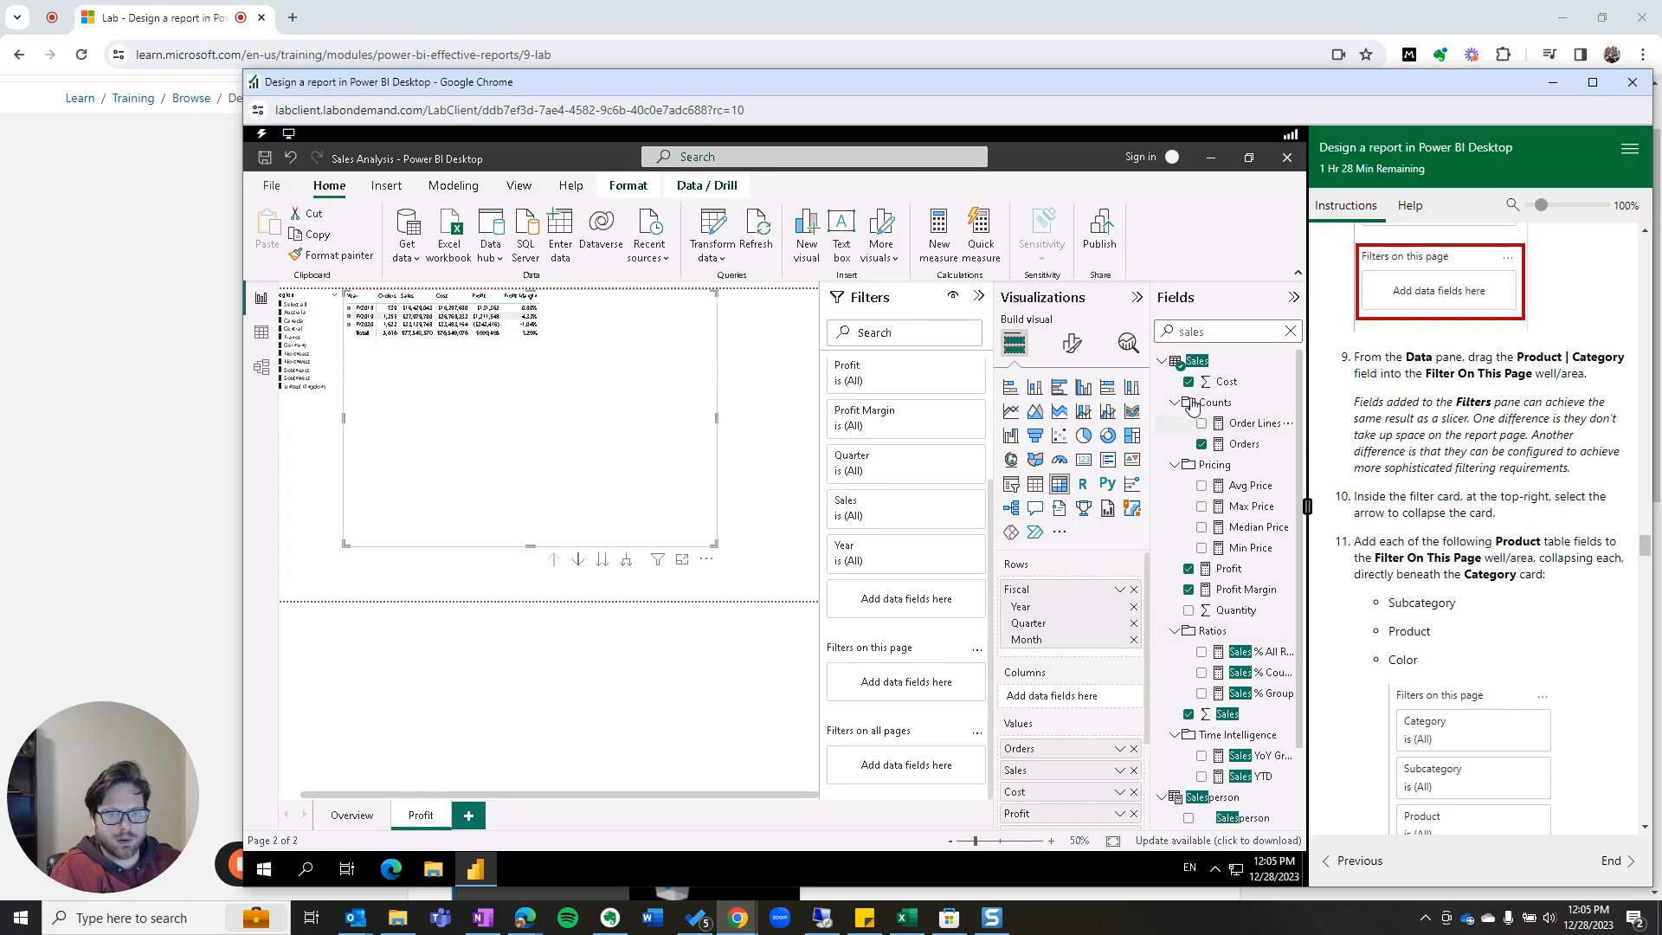
left_click(1211, 330)
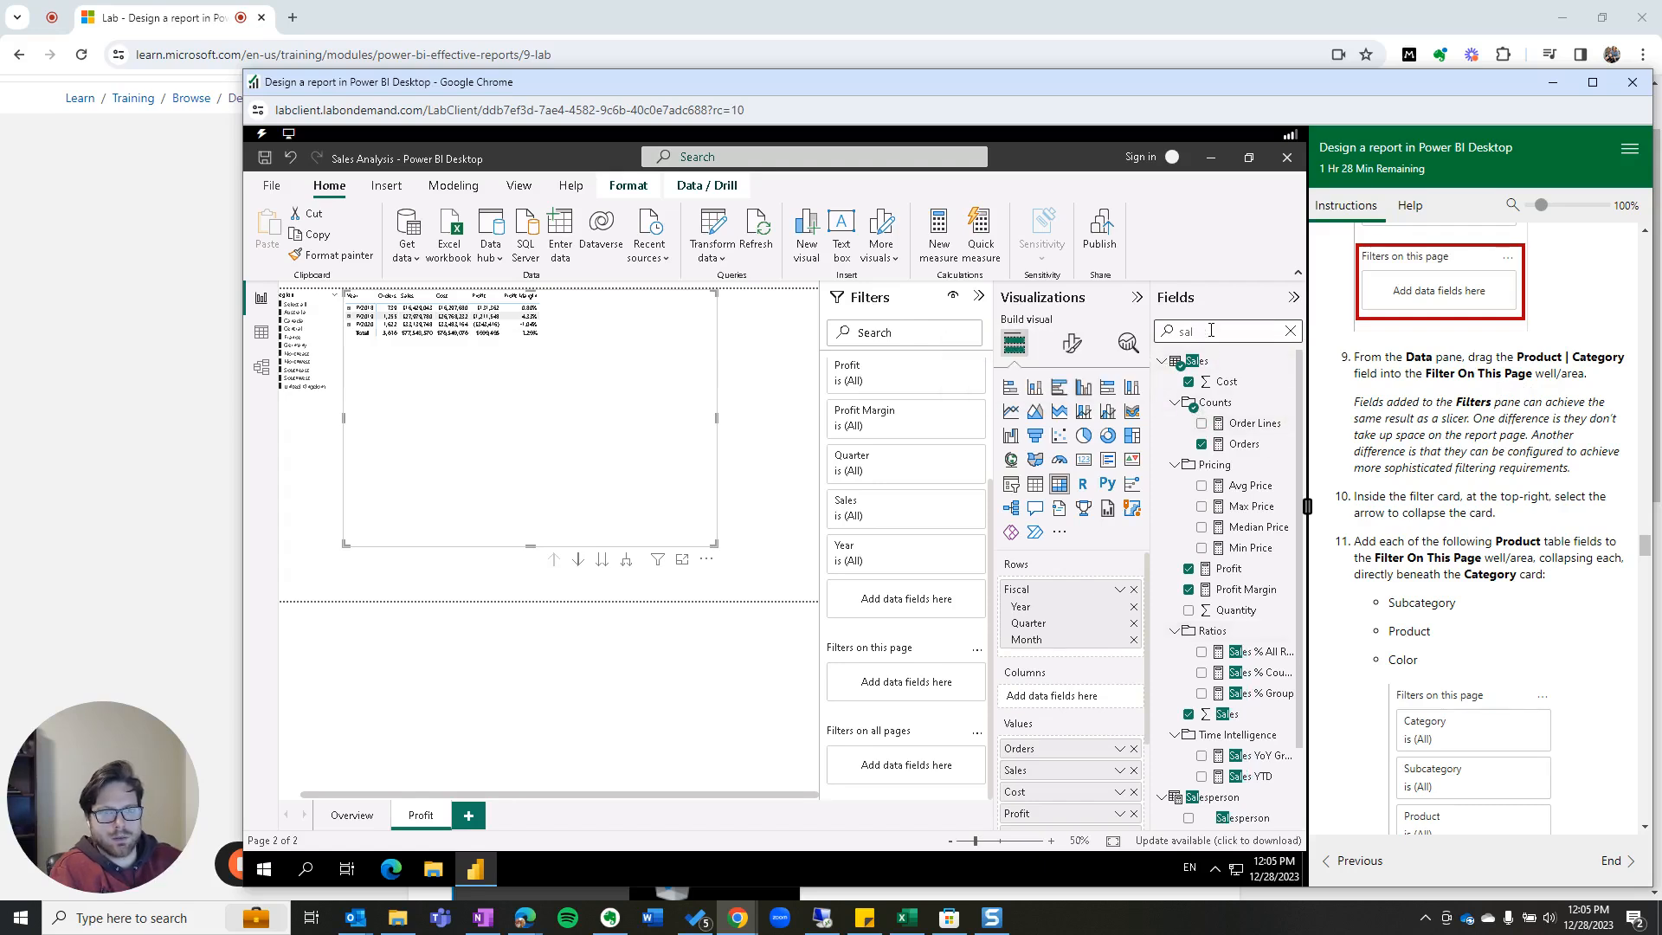
key("BackSpace")
key("BackSpace")
key("BackSpace")
key("BackSpace")
key("BackSpace")
type("categ")
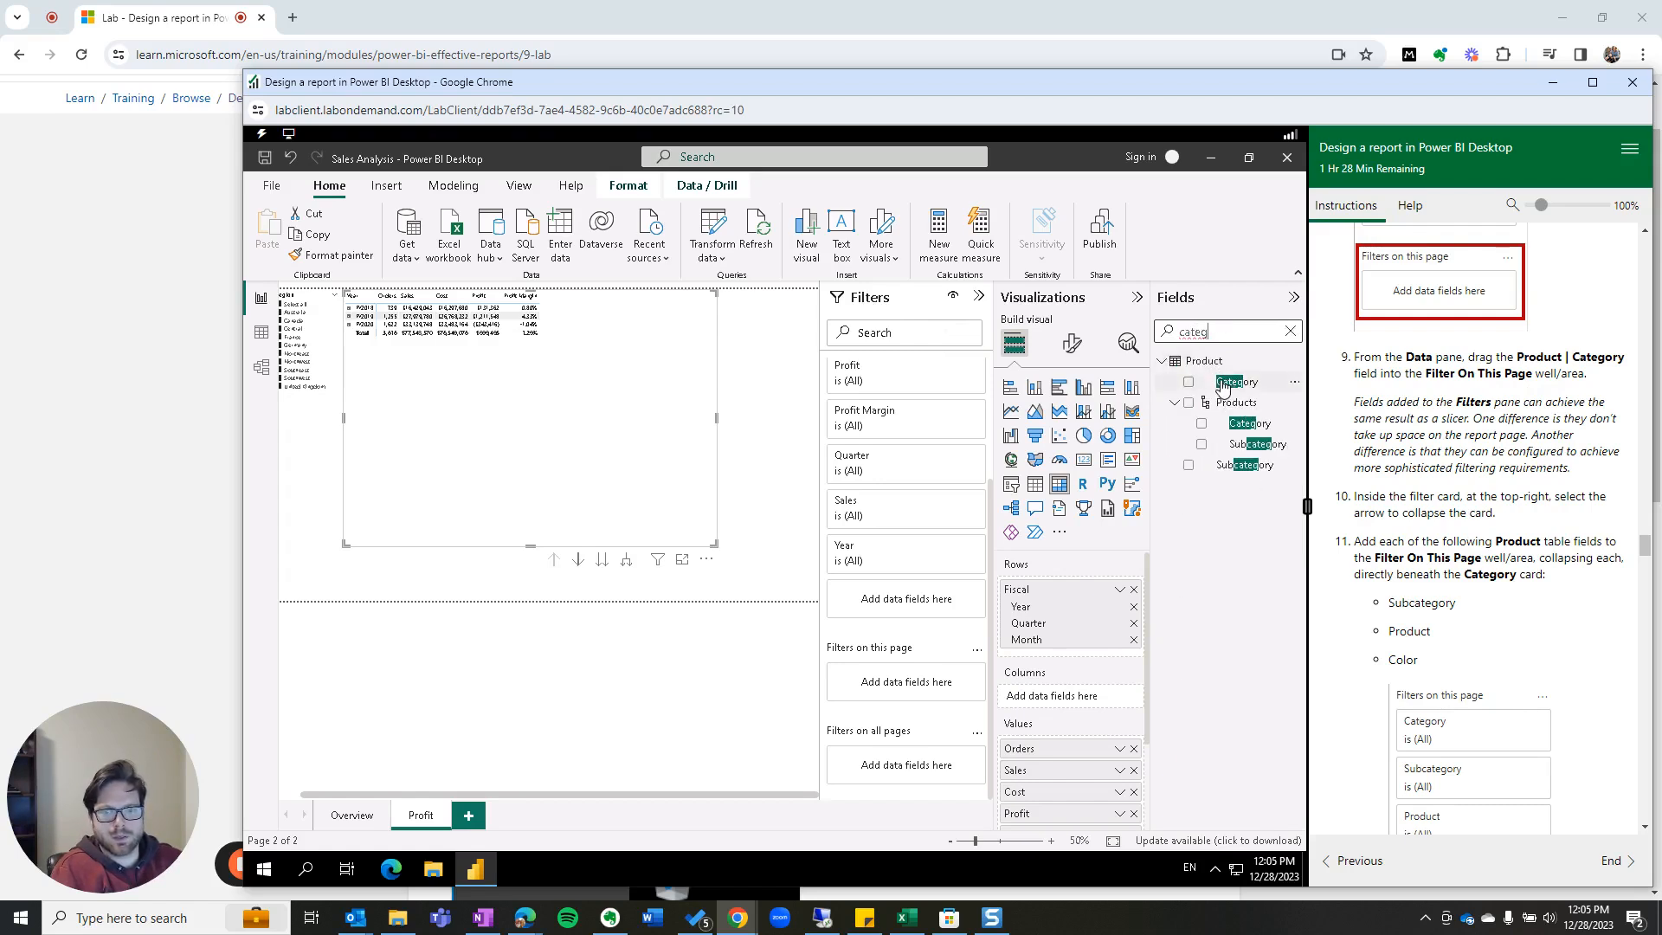
left_click_drag(1223, 384, 908, 690)
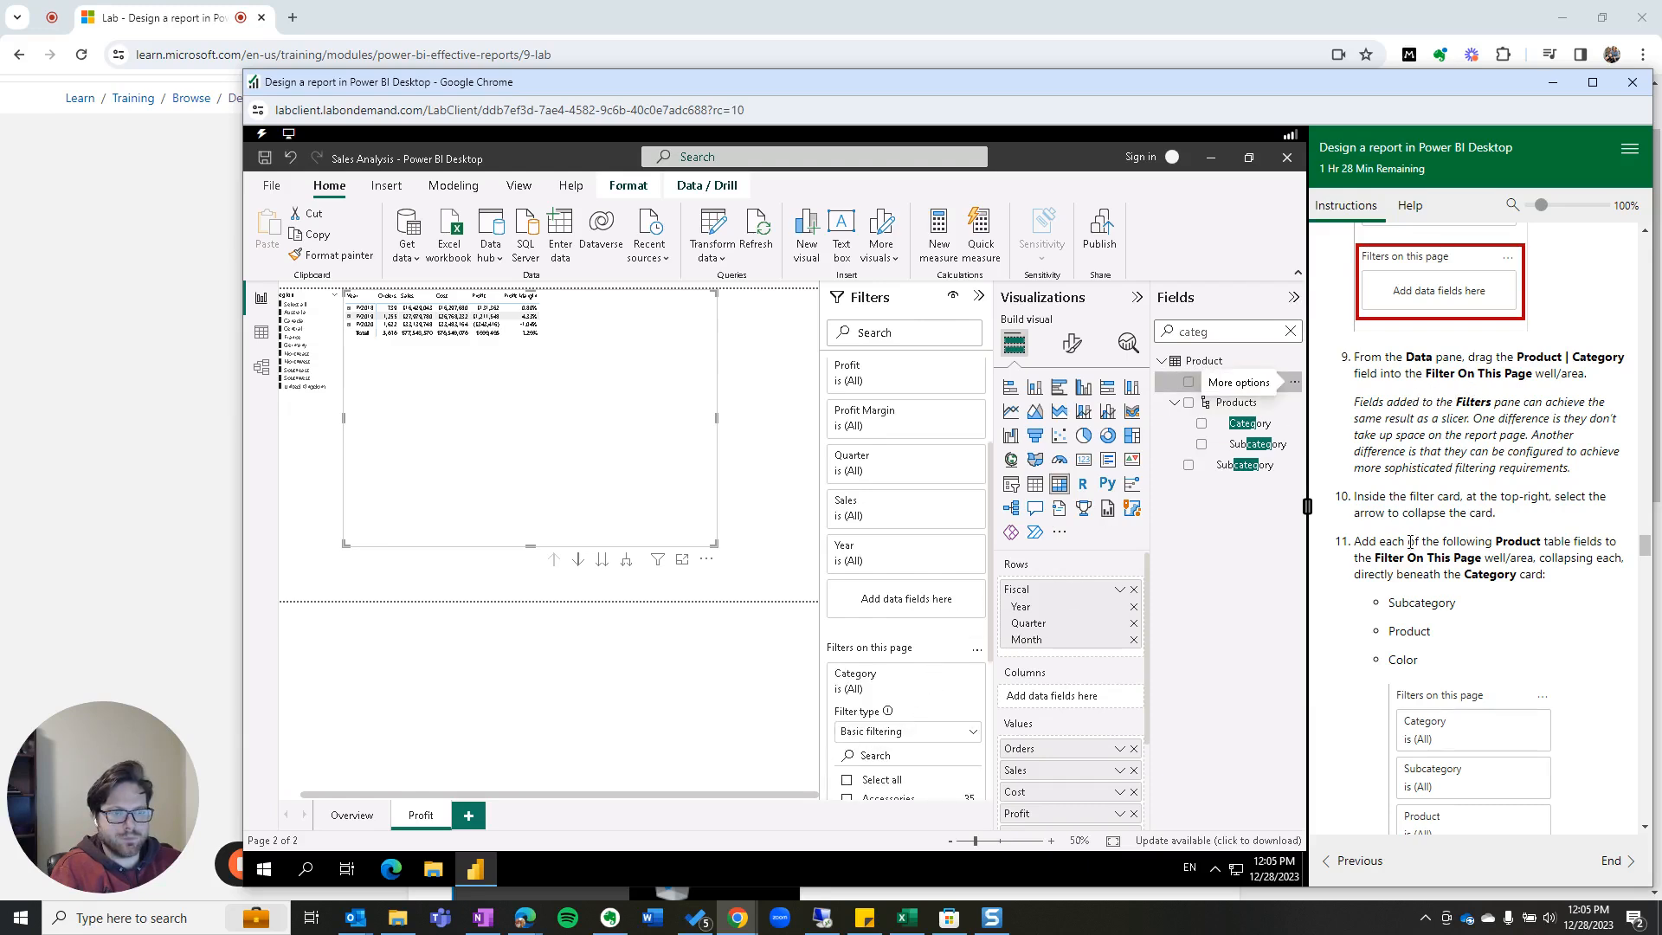
Step: Collapse the Category filter card, add the Product table's Subcategory field as a filter on the Profit page and collapse its card
scroll(1388, 537, "down", 1)
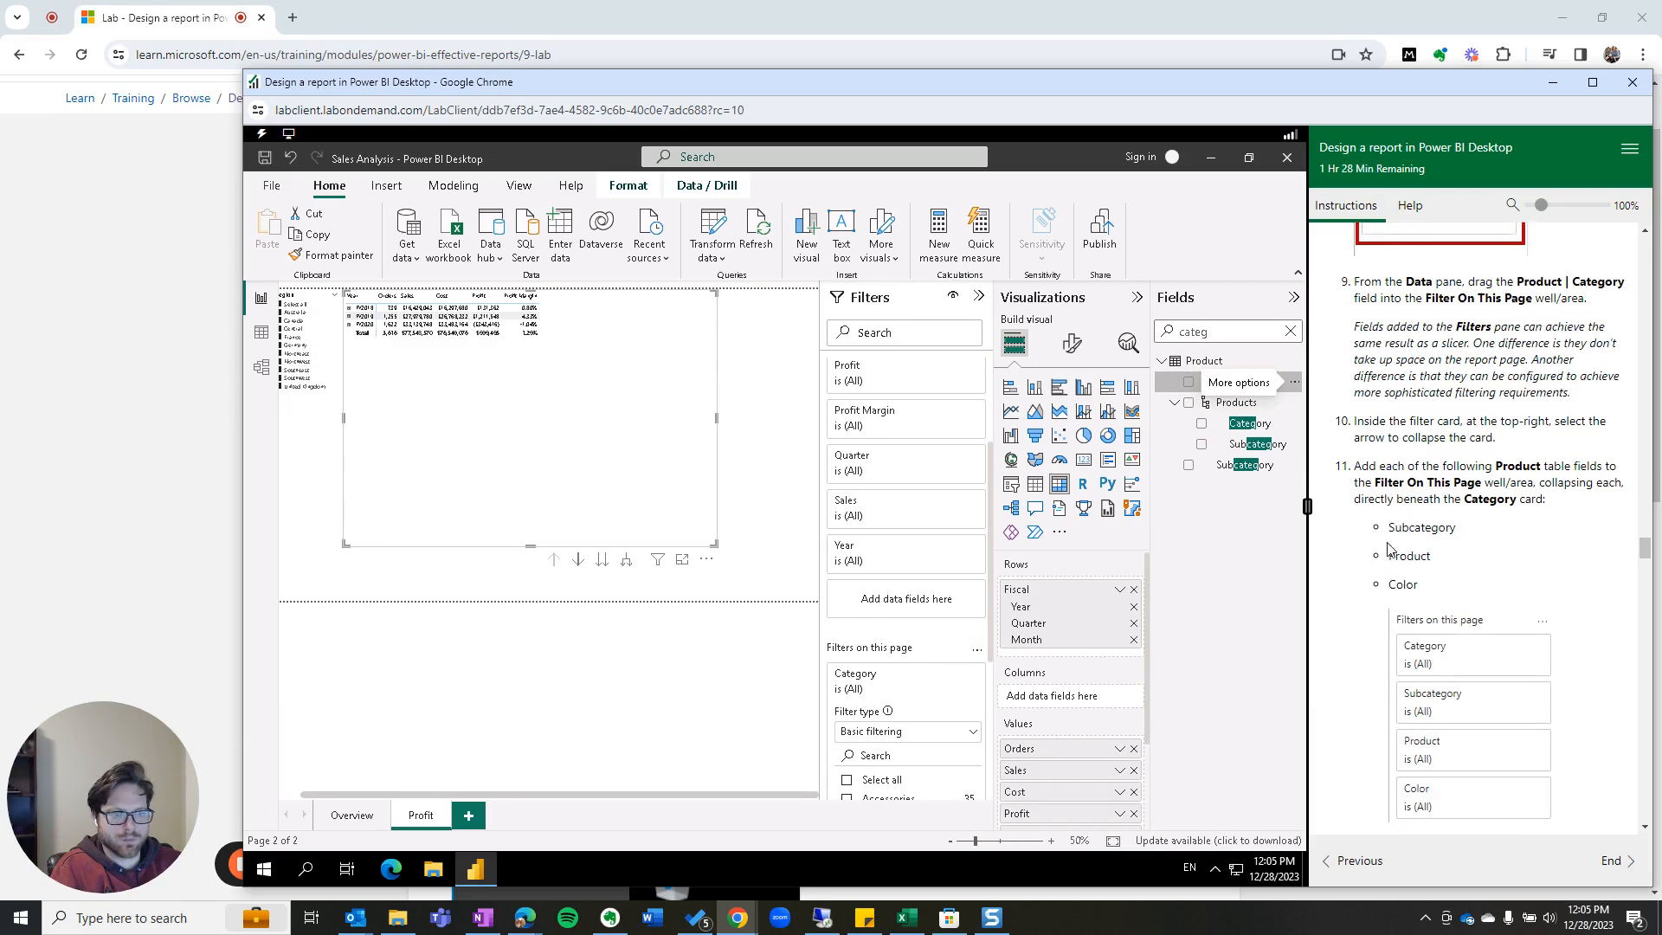
scroll(1385, 563, "down", 1)
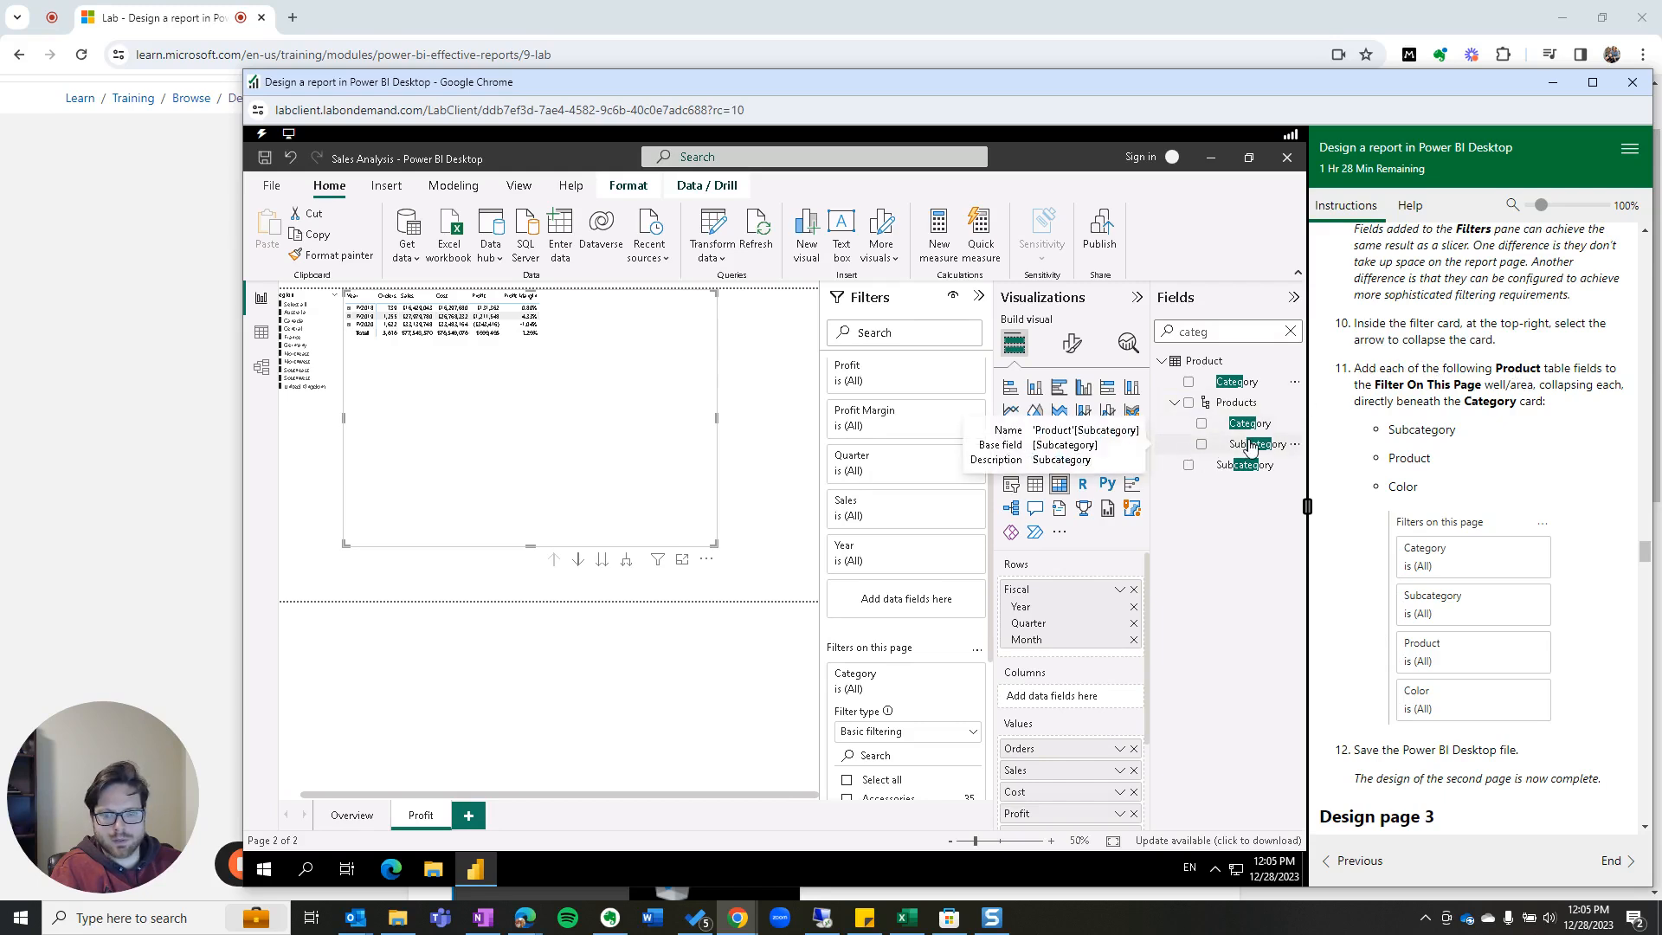
left_click_drag(1250, 446, 924, 569)
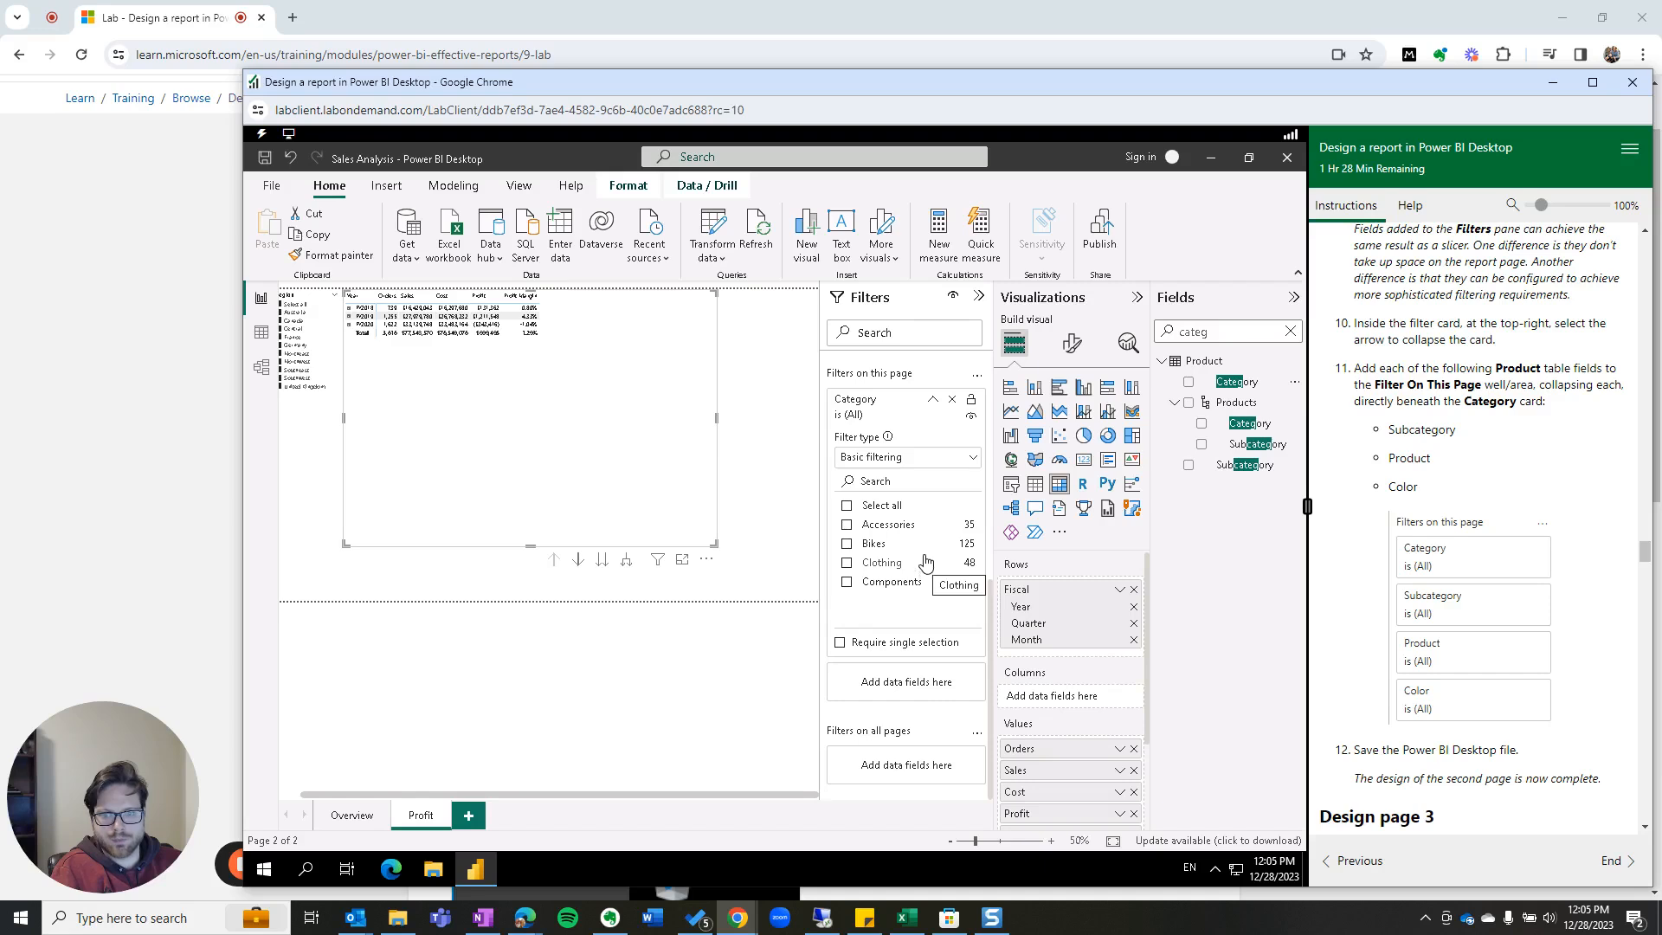
scroll(924, 567, "up", 2)
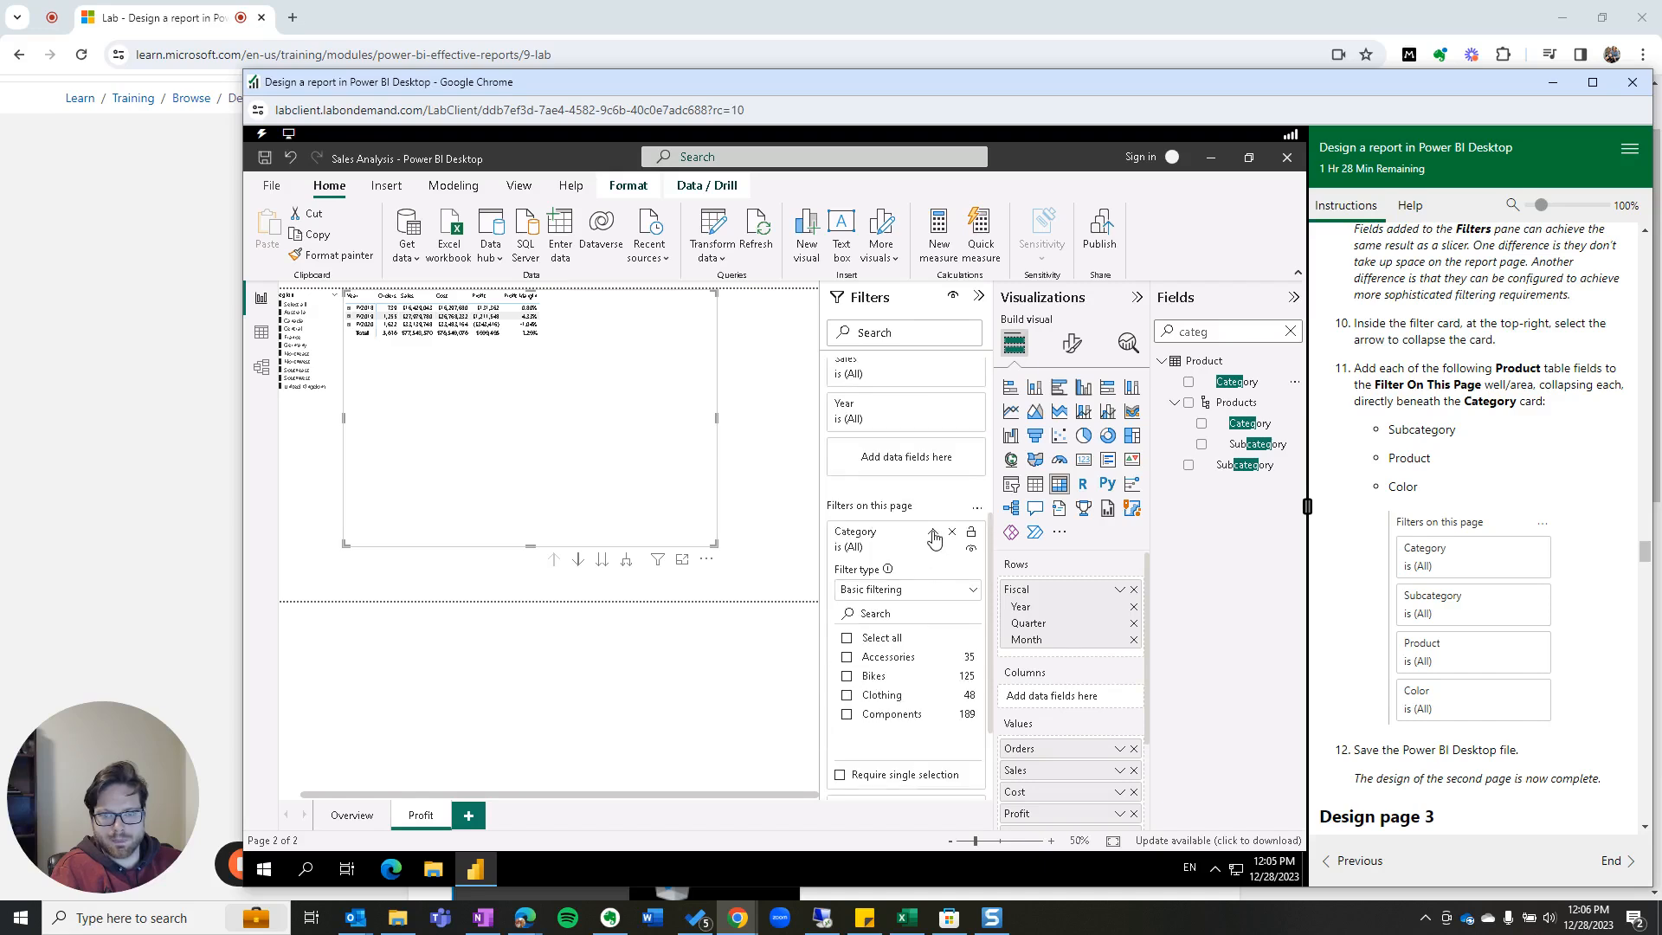
left_click(932, 534)
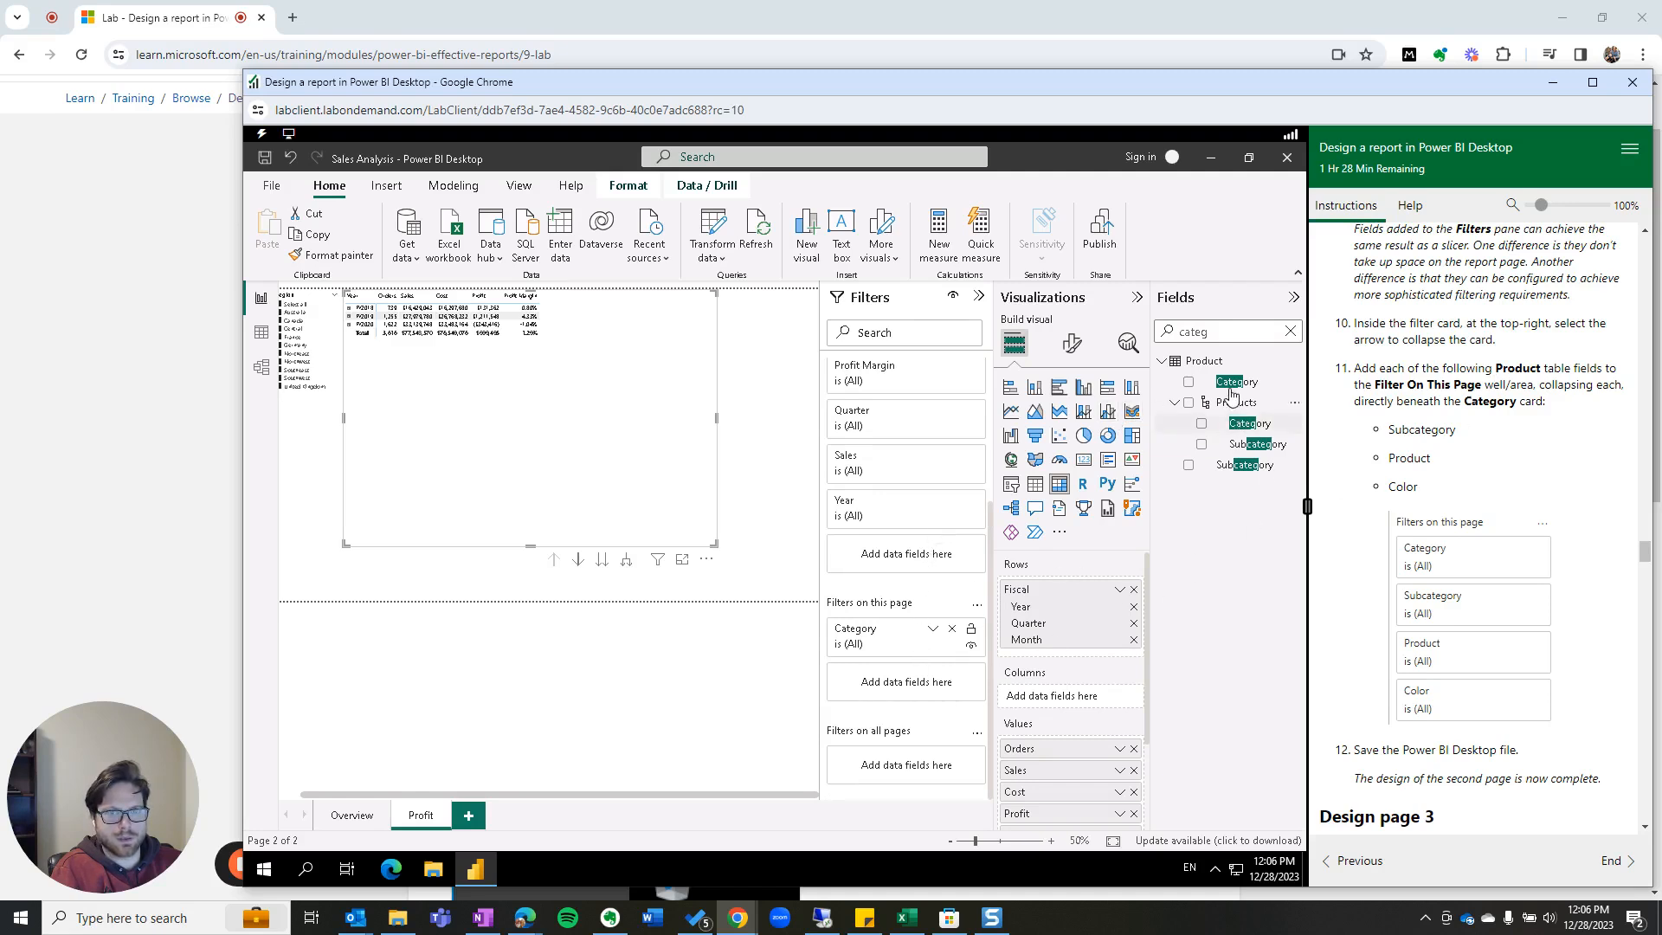
left_click_drag(1244, 448, 895, 685)
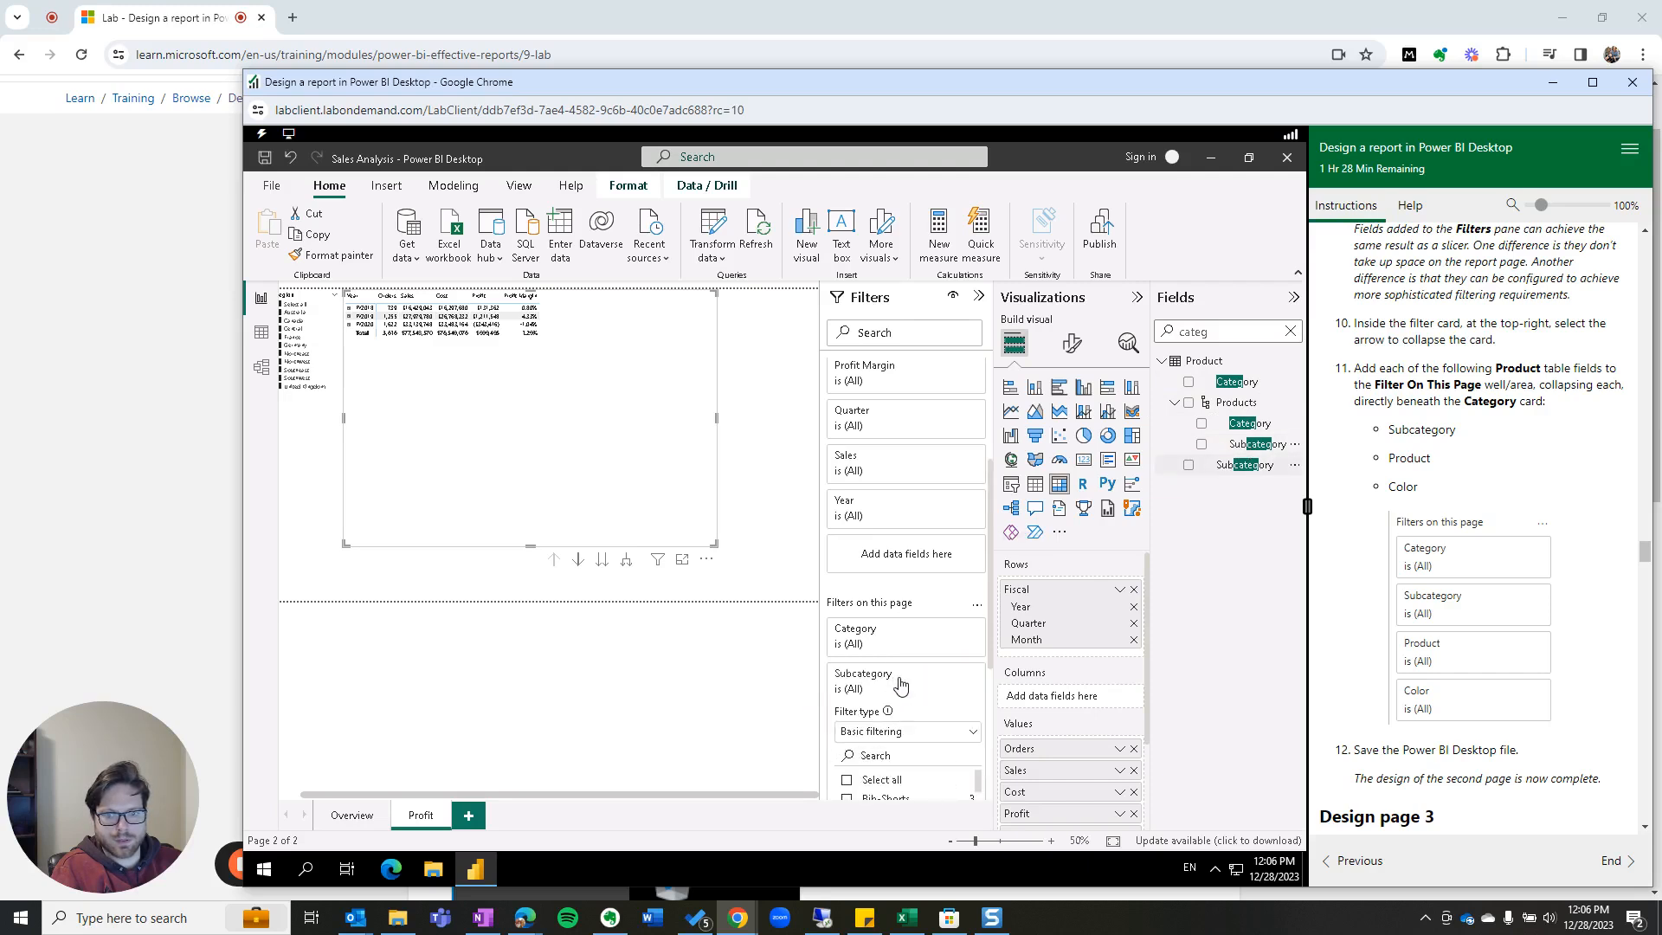
left_click(933, 675)
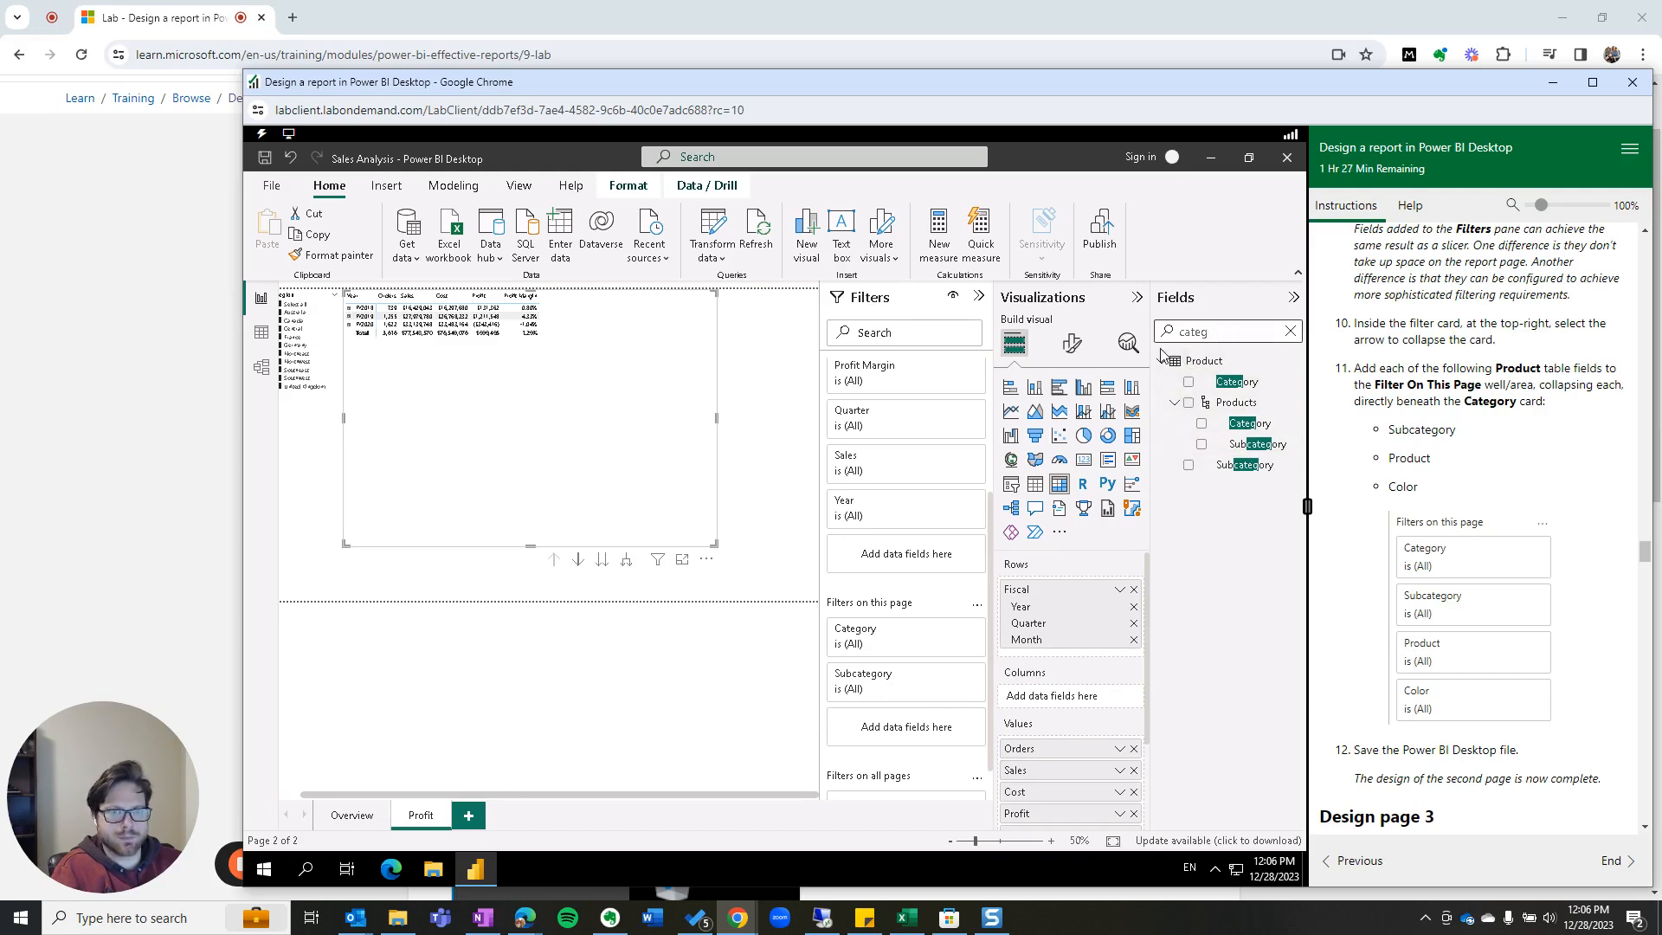
Step: Clear the field search and add the Product and Color fields of the Product table as filters on the Profit page, collapsing the Color card
left_click(1291, 333)
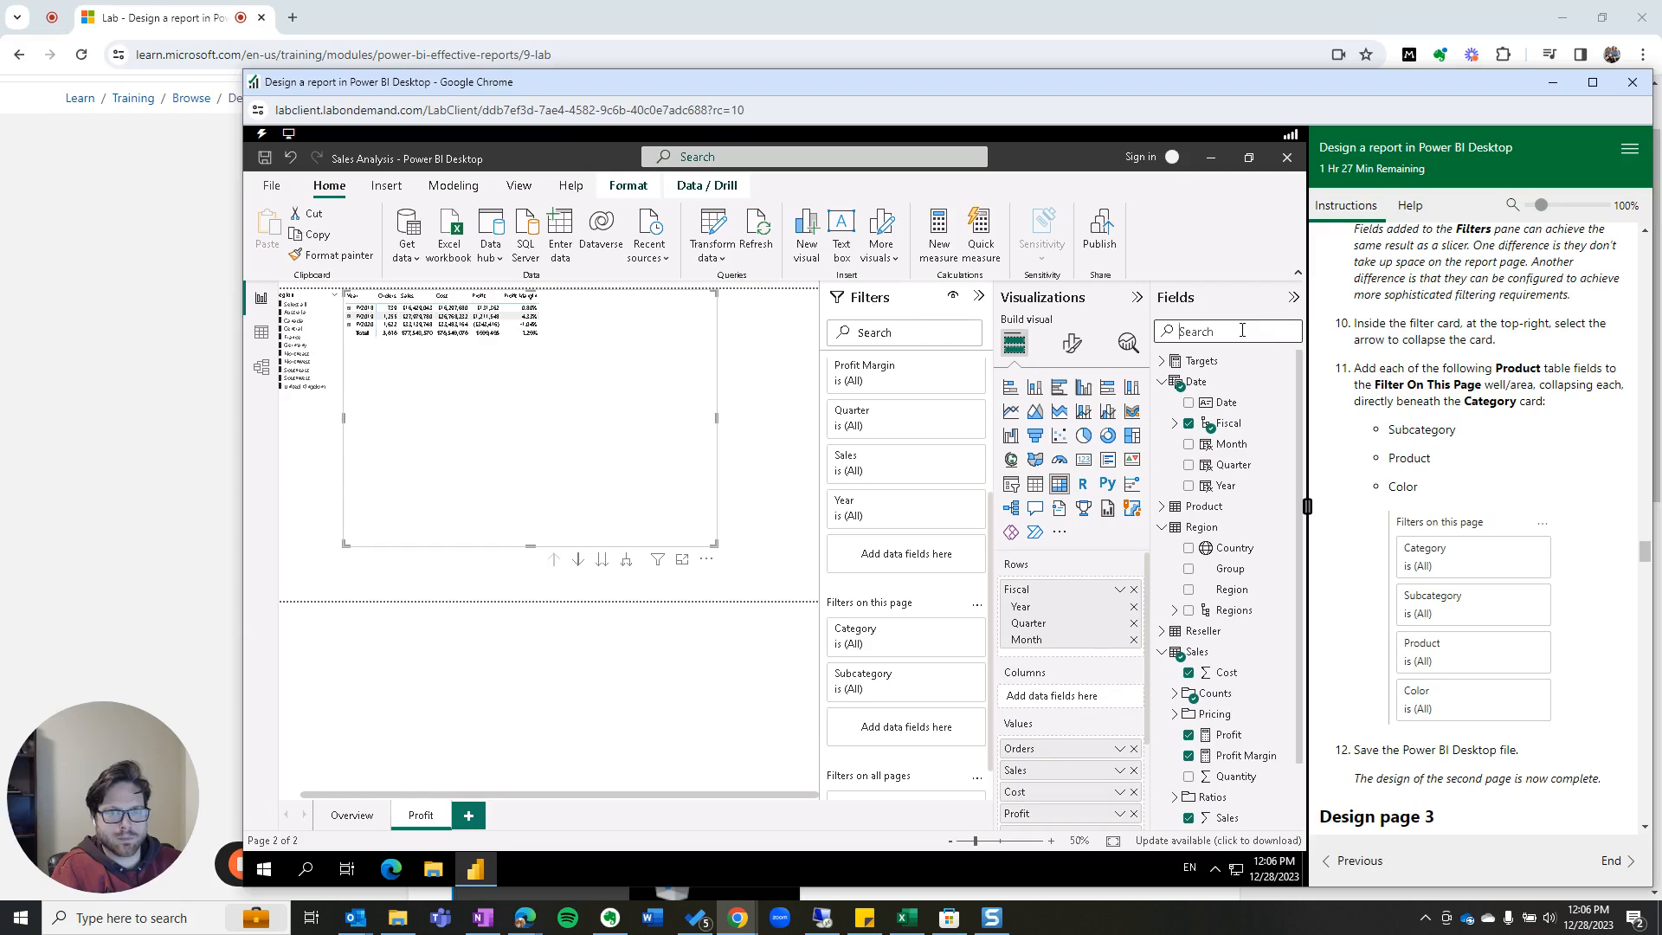
left_click(1172, 513)
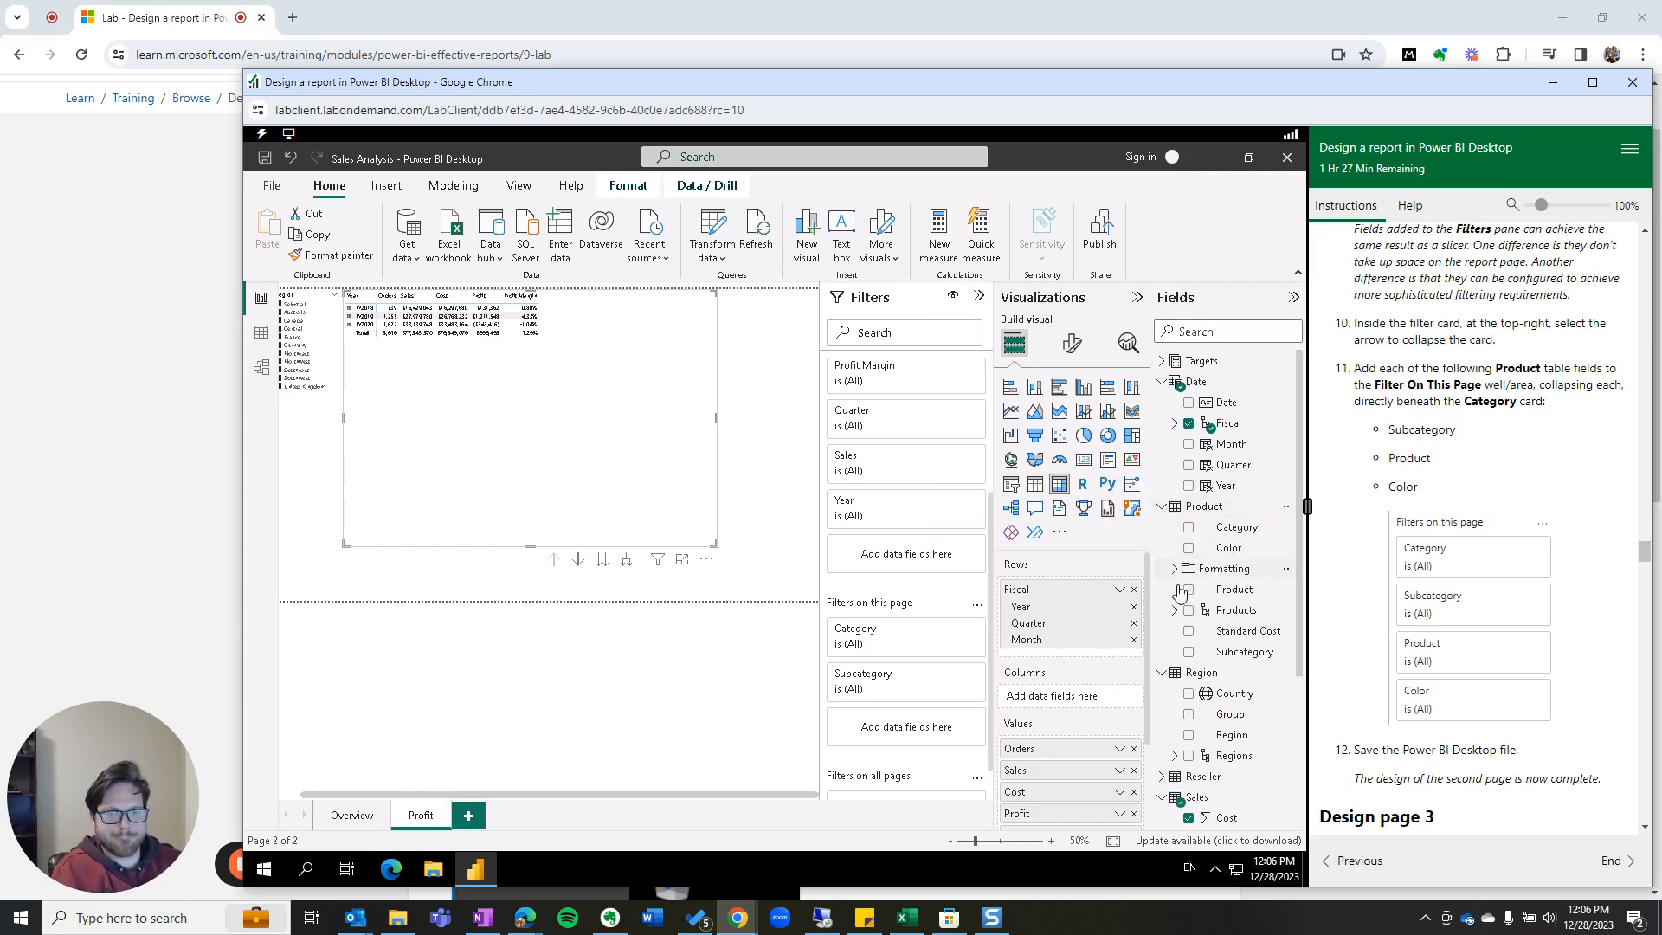
left_click_drag(1233, 589, 886, 671)
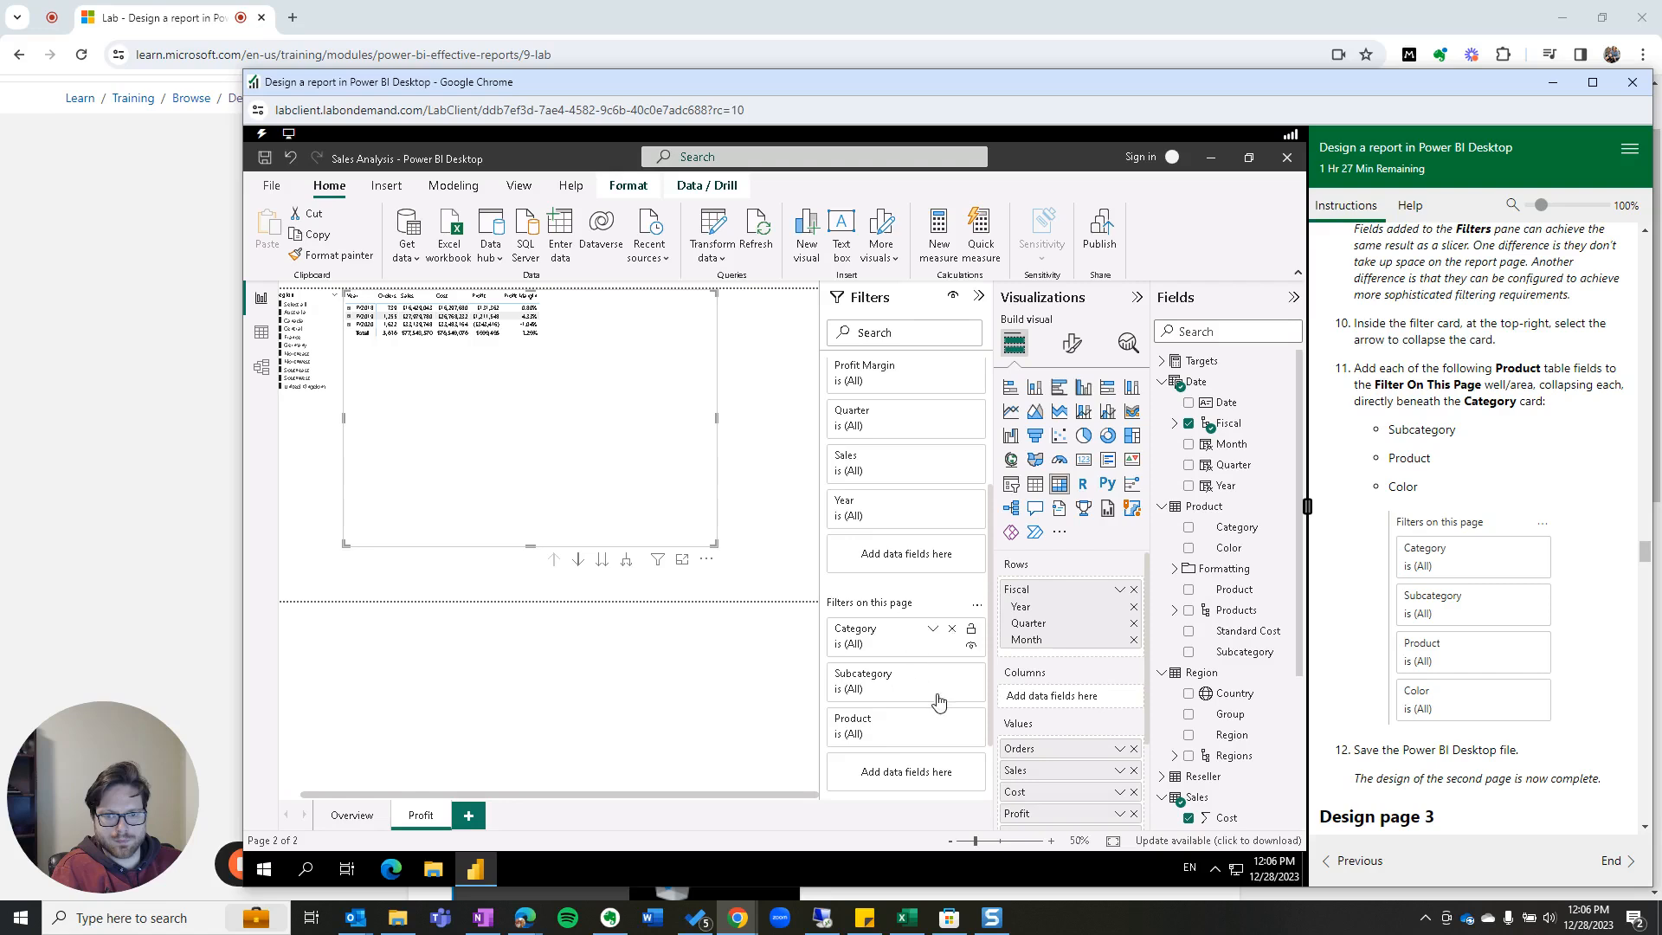
left_click_drag(1229, 551, 900, 774)
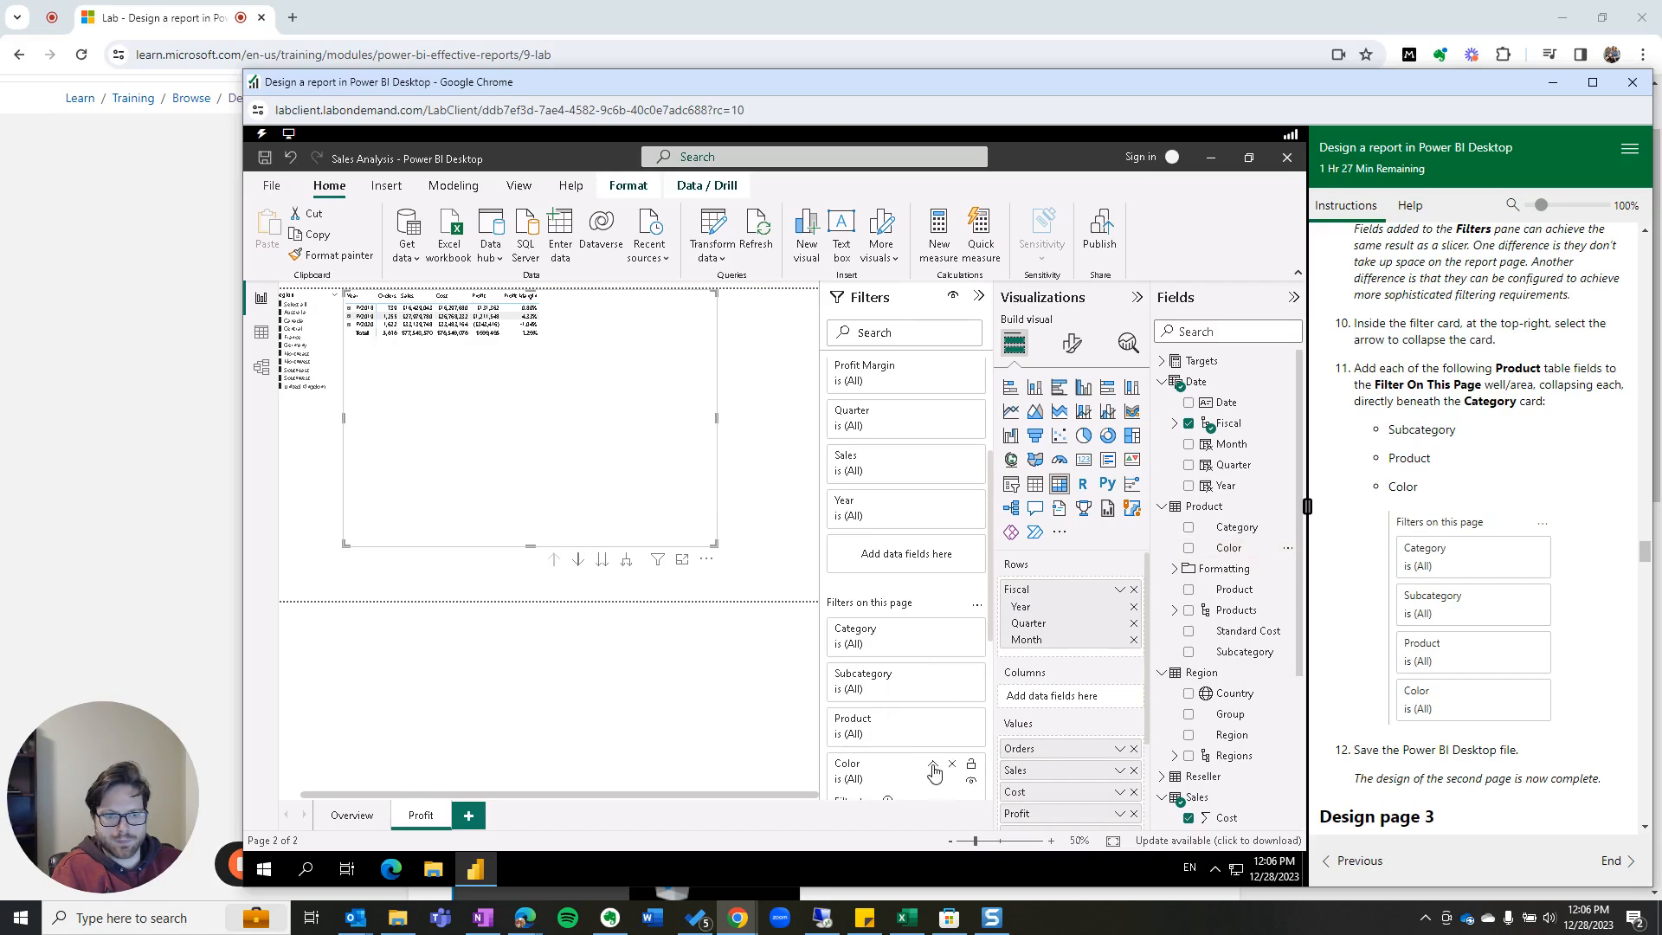
left_click(933, 765)
scroll(1397, 651, "down", 2)
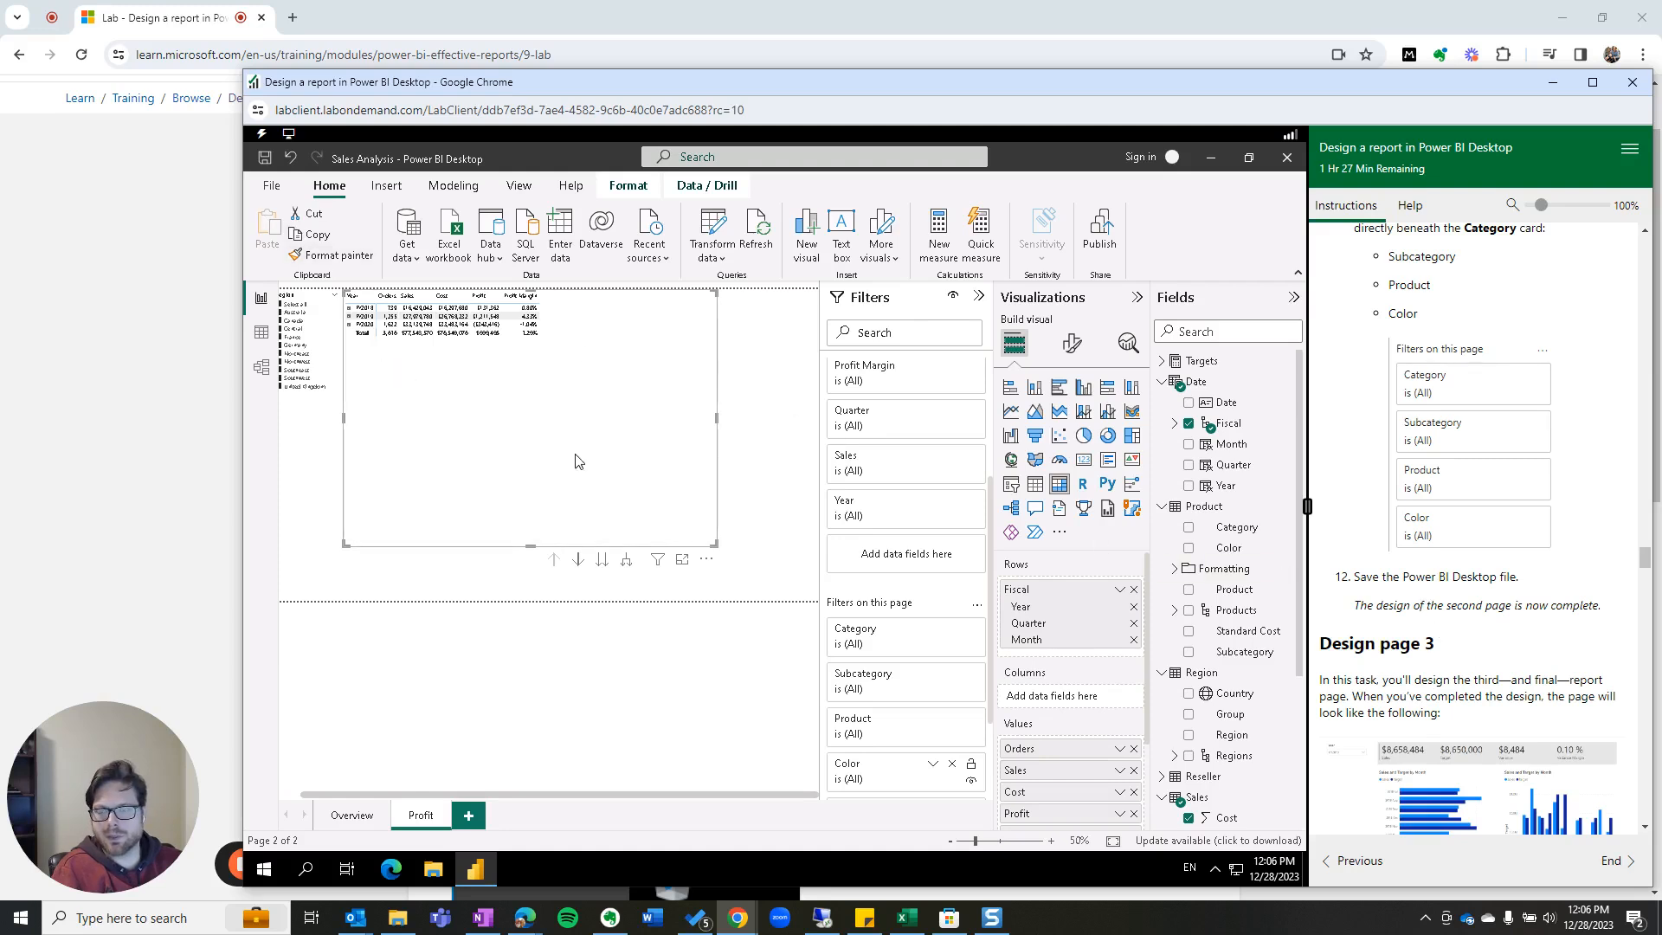
Step: Enlarge the matrix to fill the remaining width and height of the Profit page
left_click_drag(715, 547, 809, 596)
scroll(341, 437, "up", 5)
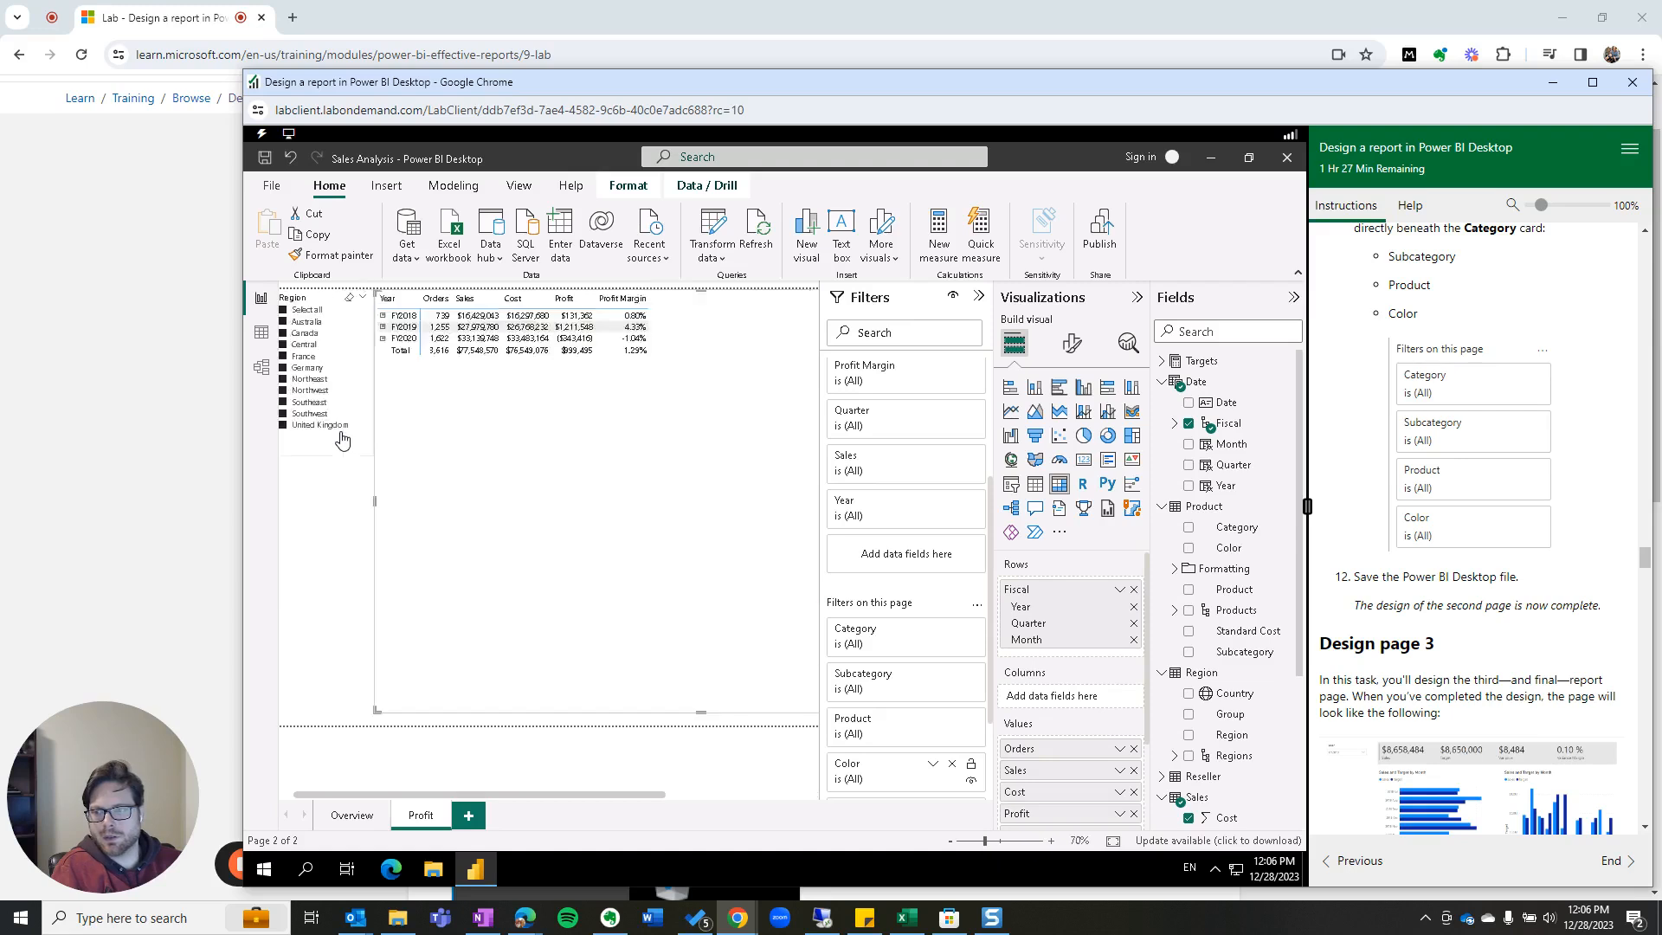
scroll(435, 398, "down", 1)
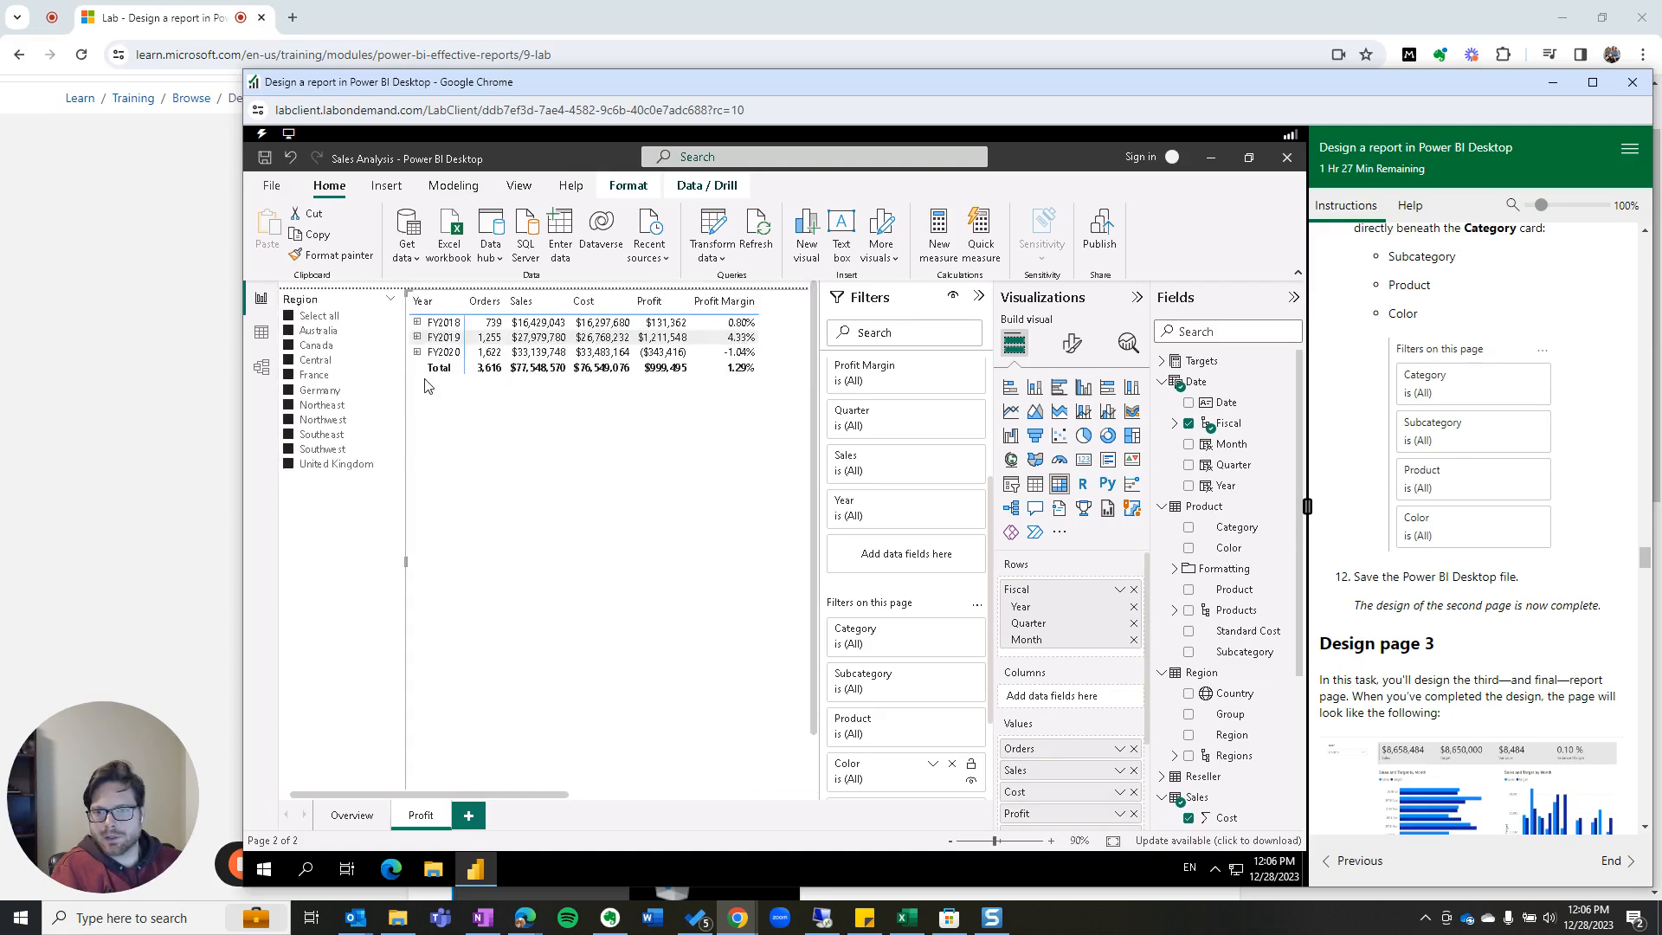
Step: Test the Region slicer with Australia, Canada, Central, France and Germany one after another, and reselect all regions
left_click(291, 337)
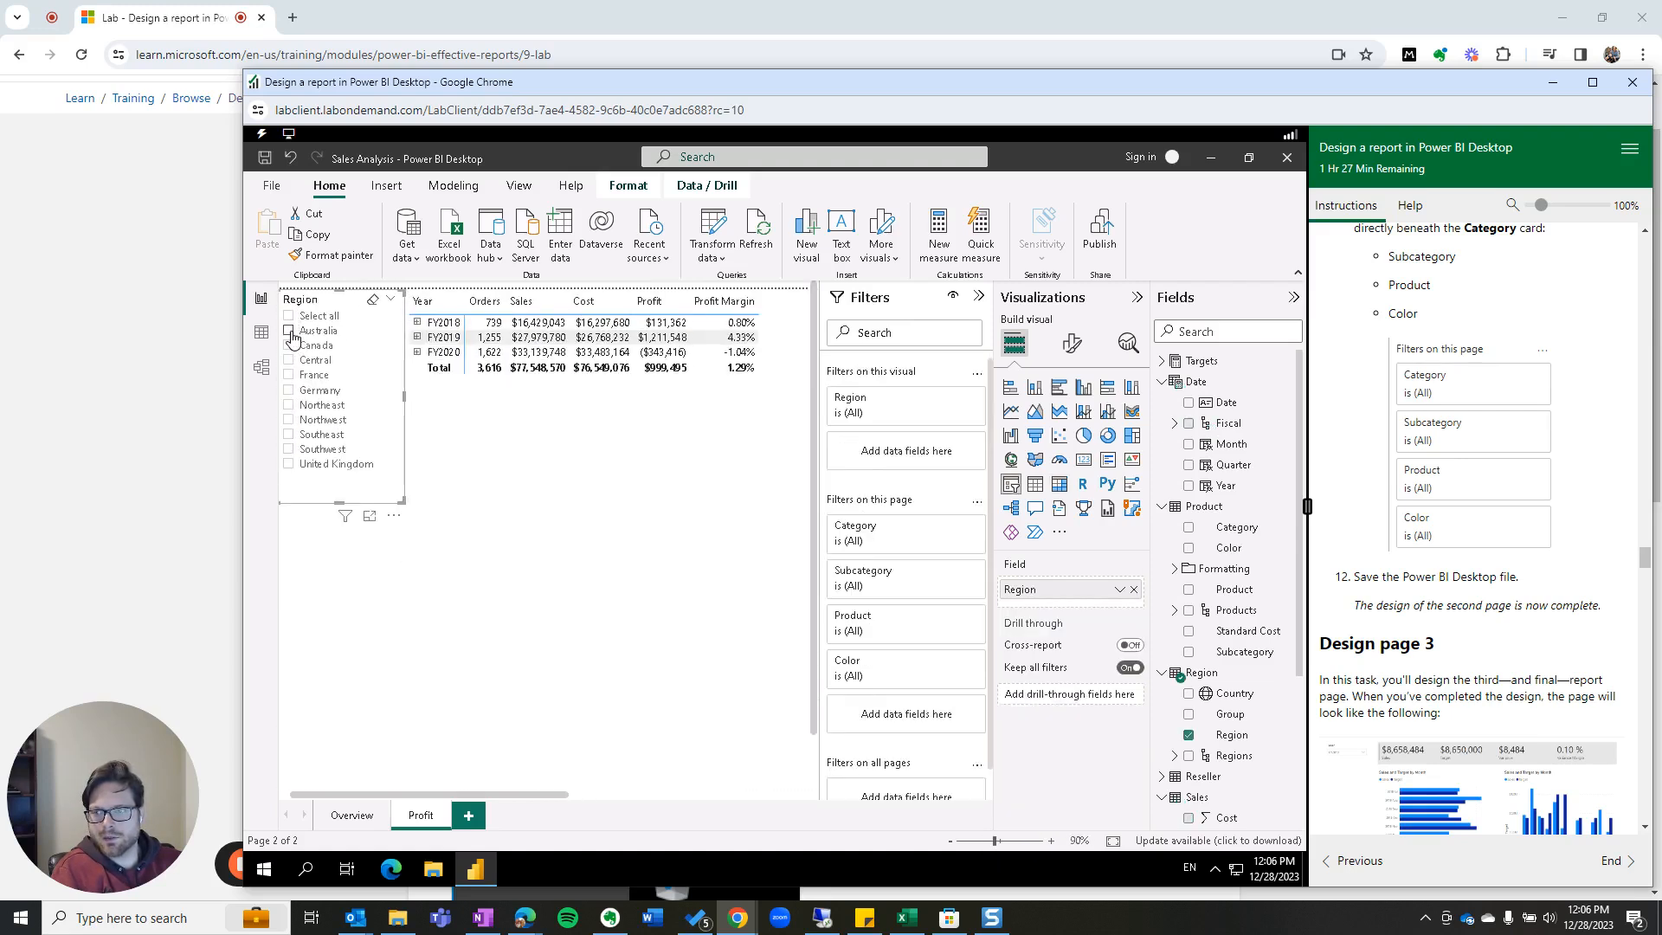
left_click(291, 332)
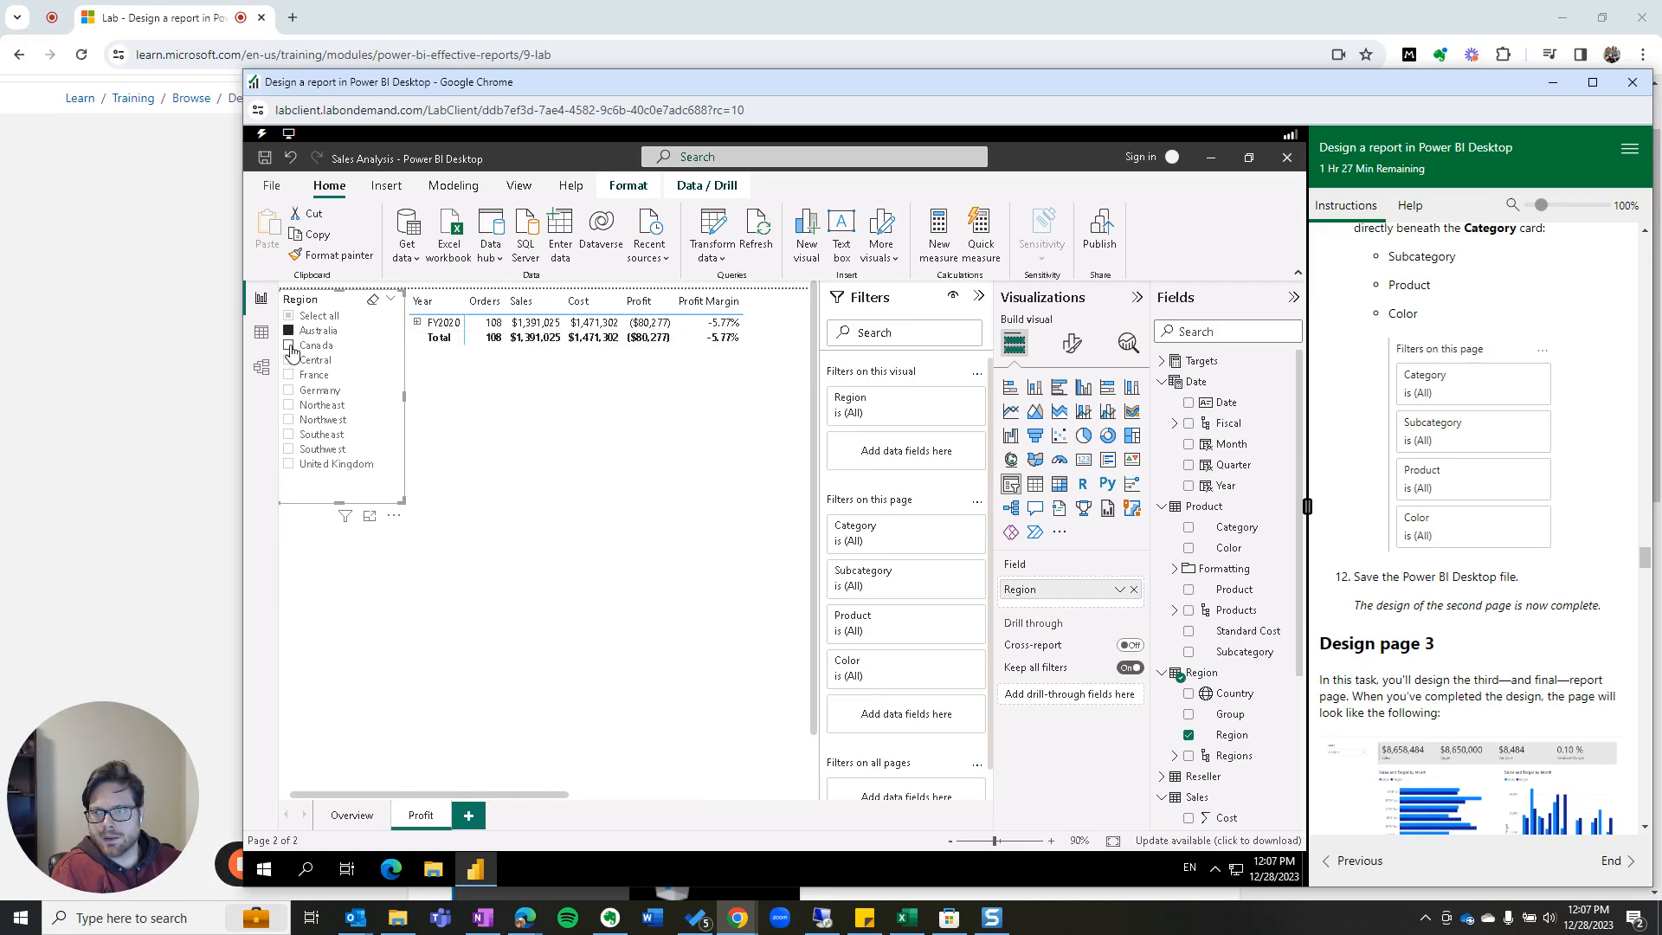
left_click(291, 346)
left_click(290, 362)
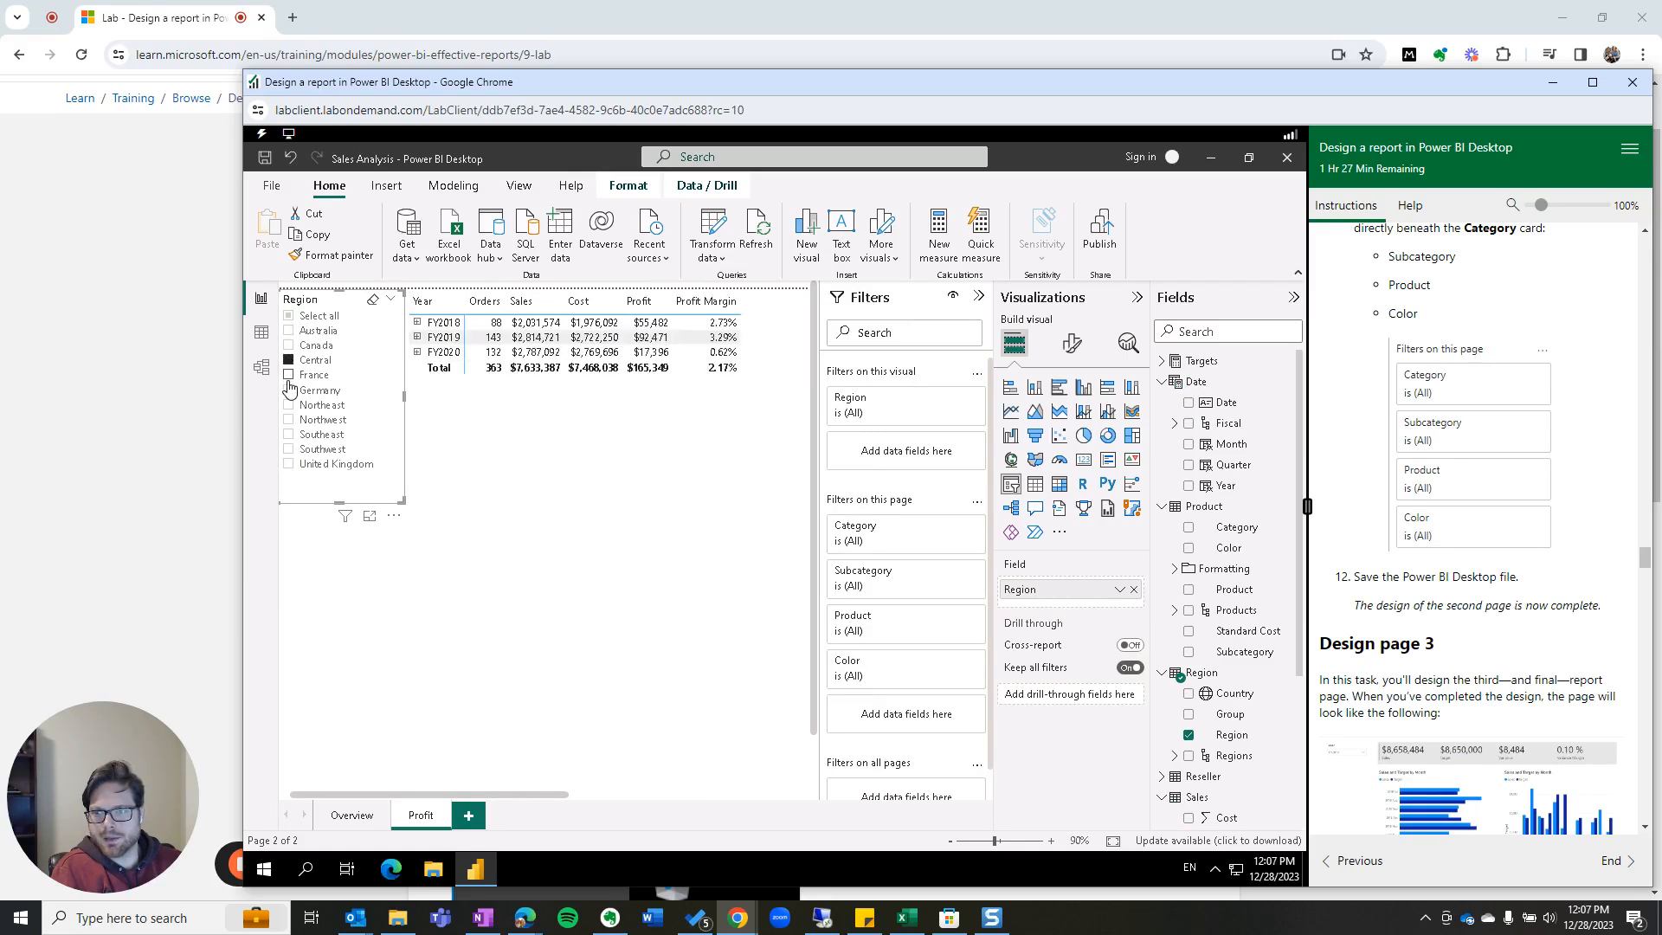
left_click(289, 376)
left_click(290, 392)
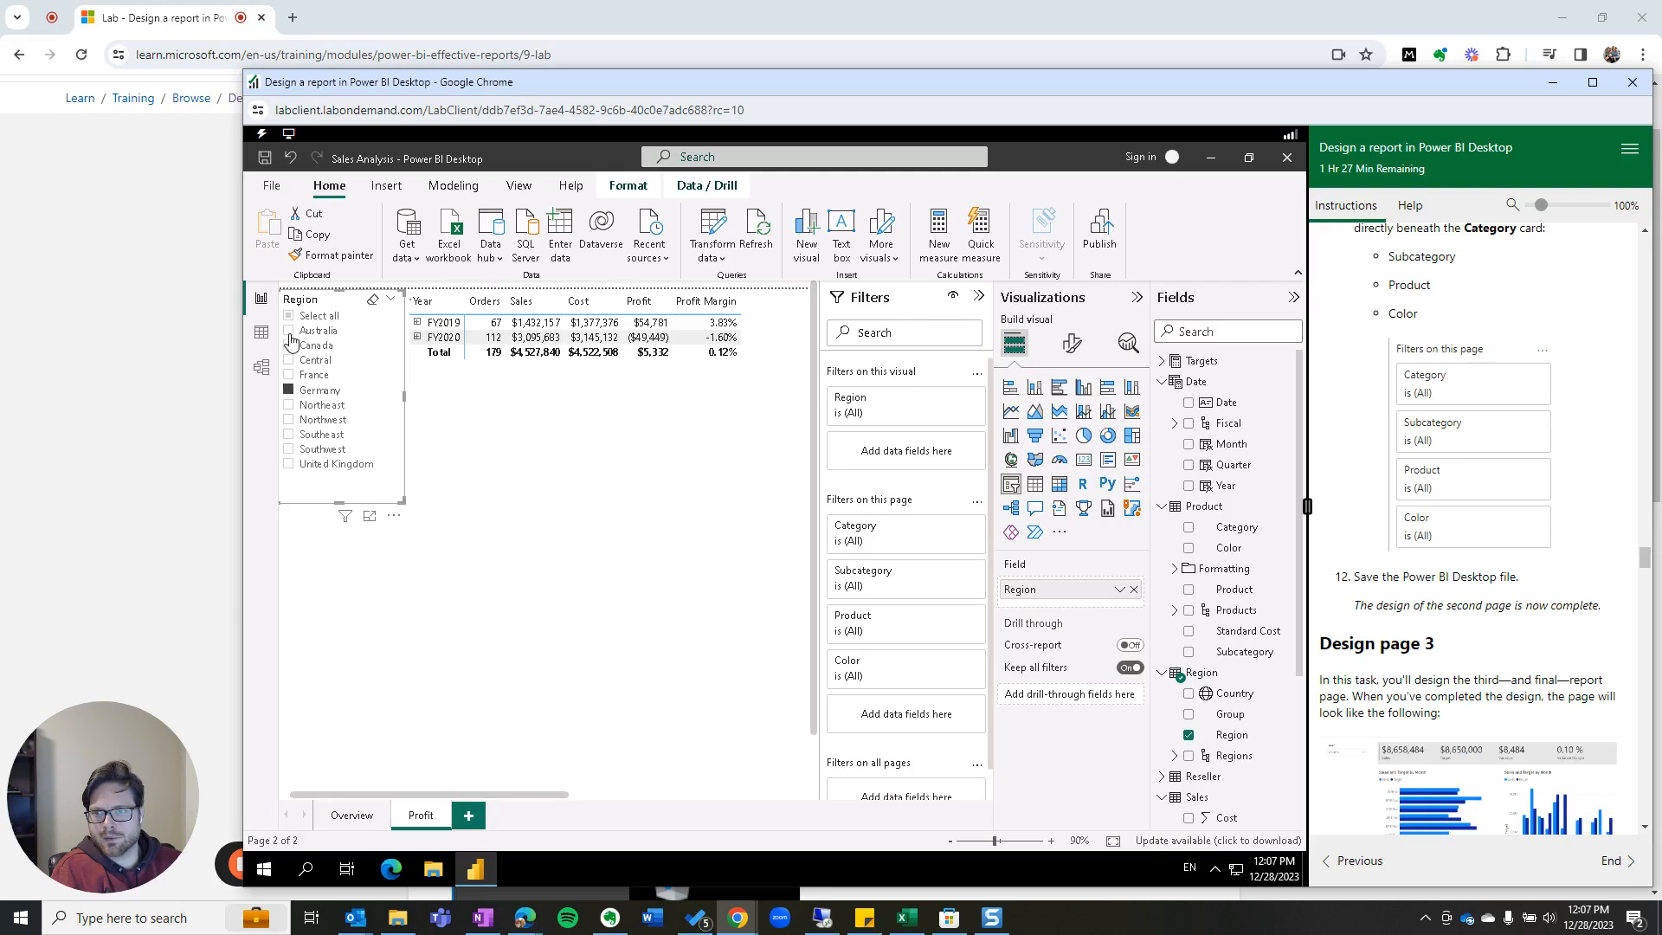
left_click(289, 316)
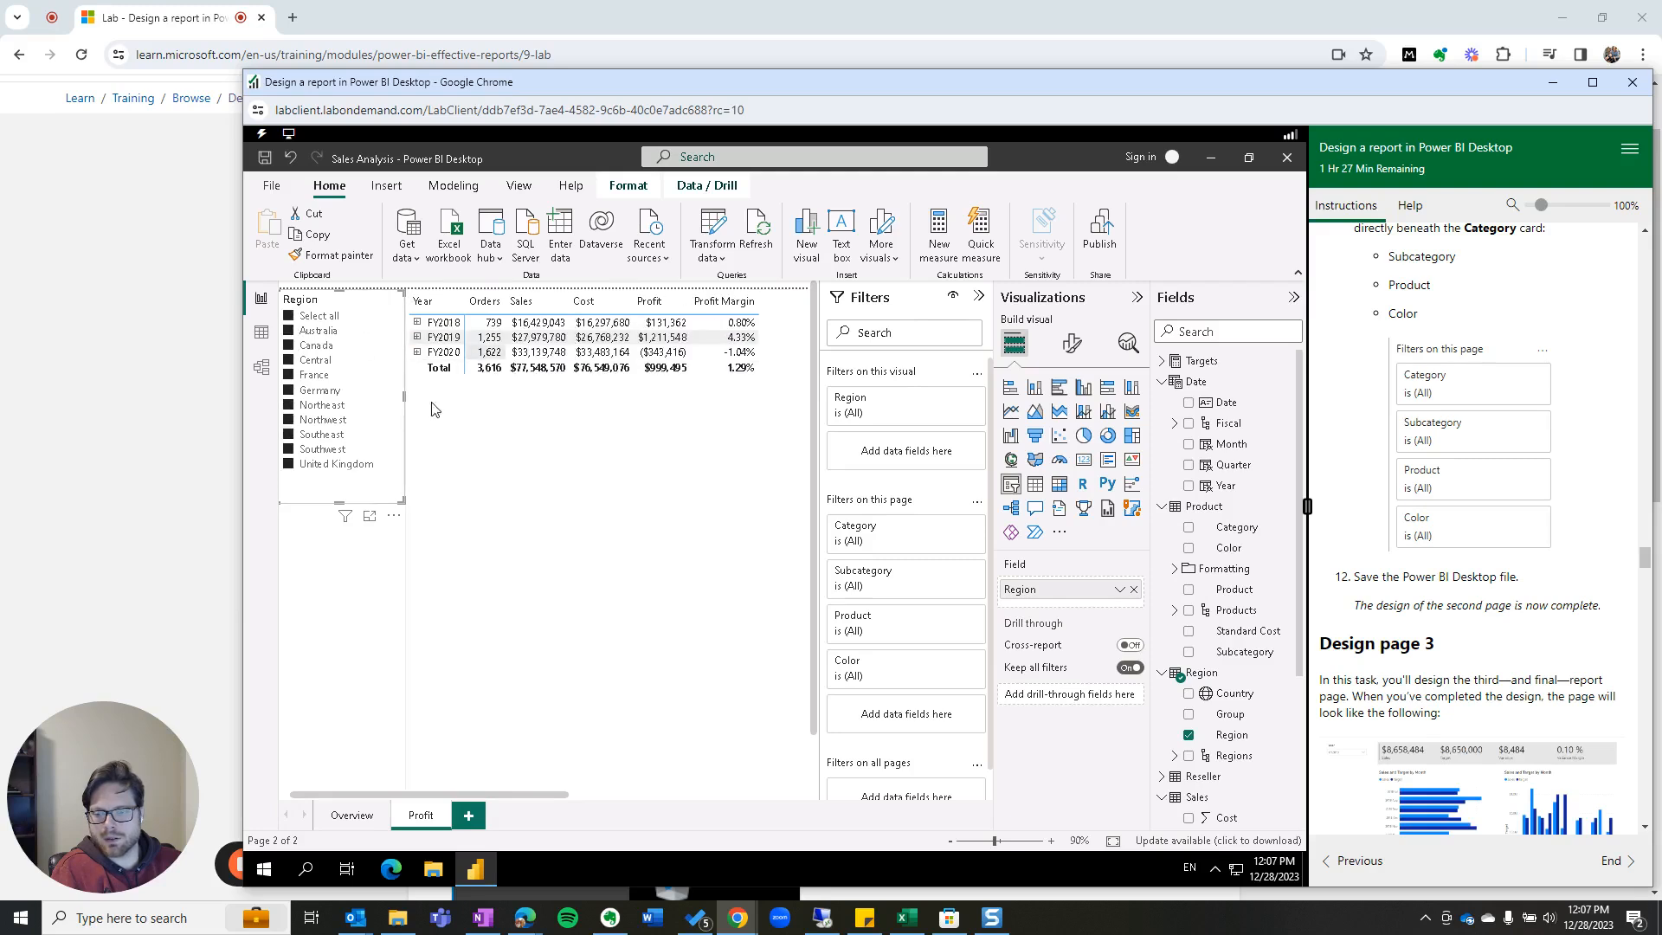
Step: Test the Category page filter by restricting it to Bikes, and set it back to all categories
left_click(891, 544)
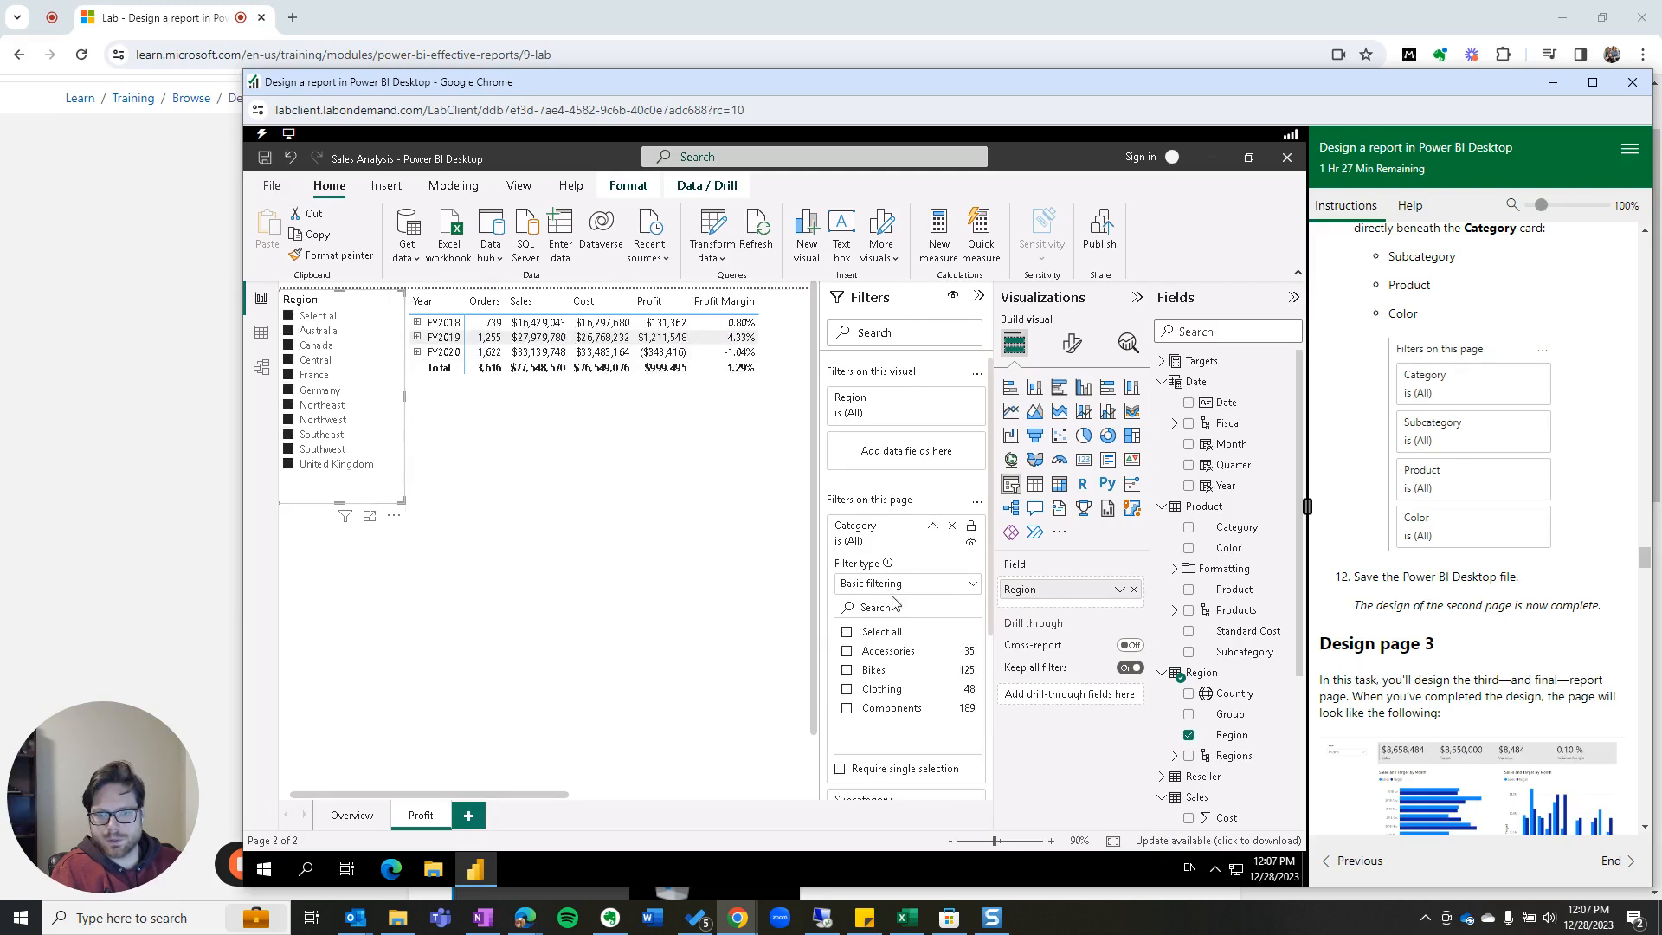
left_click(847, 672)
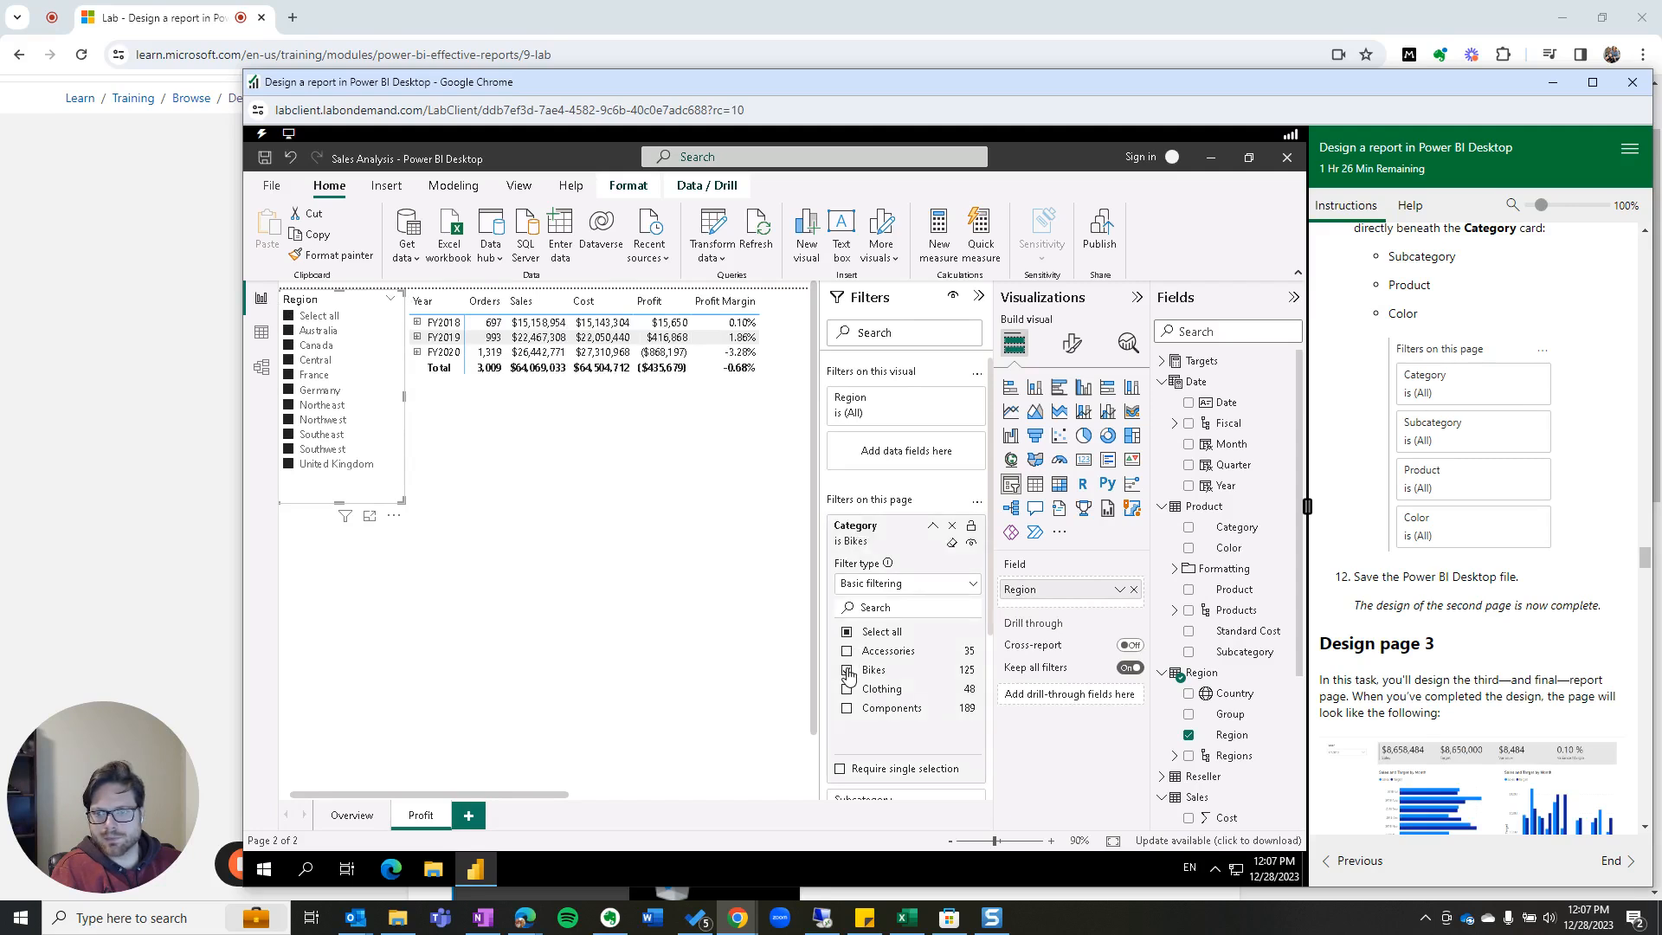
left_click(847, 673)
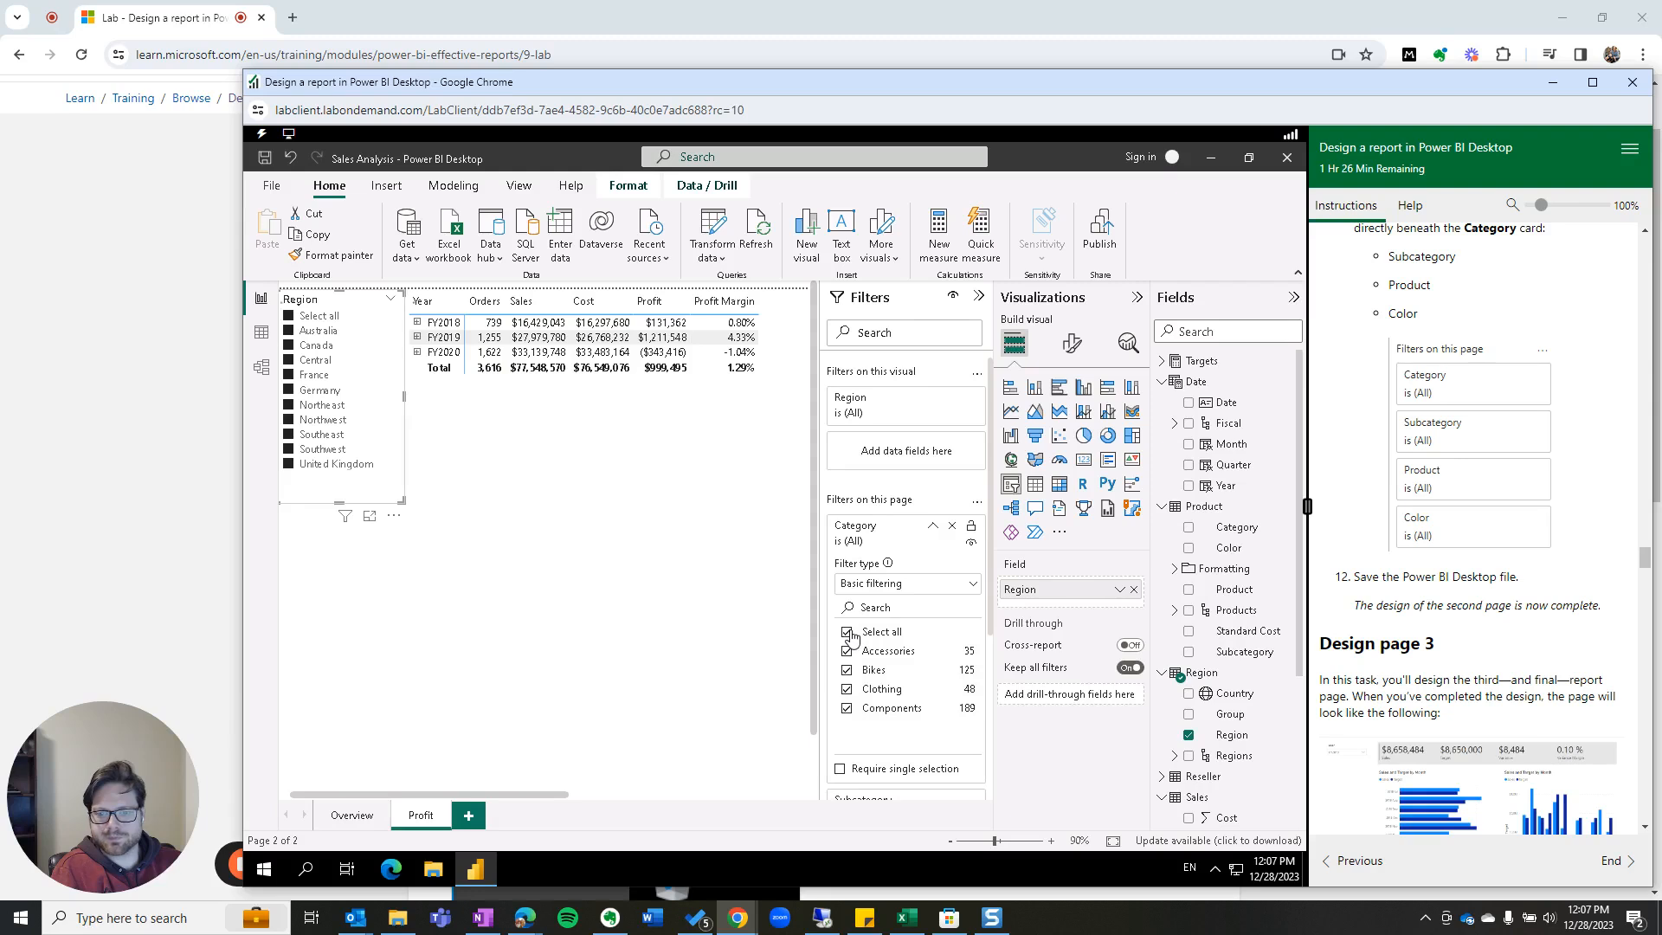
left_click(746, 592)
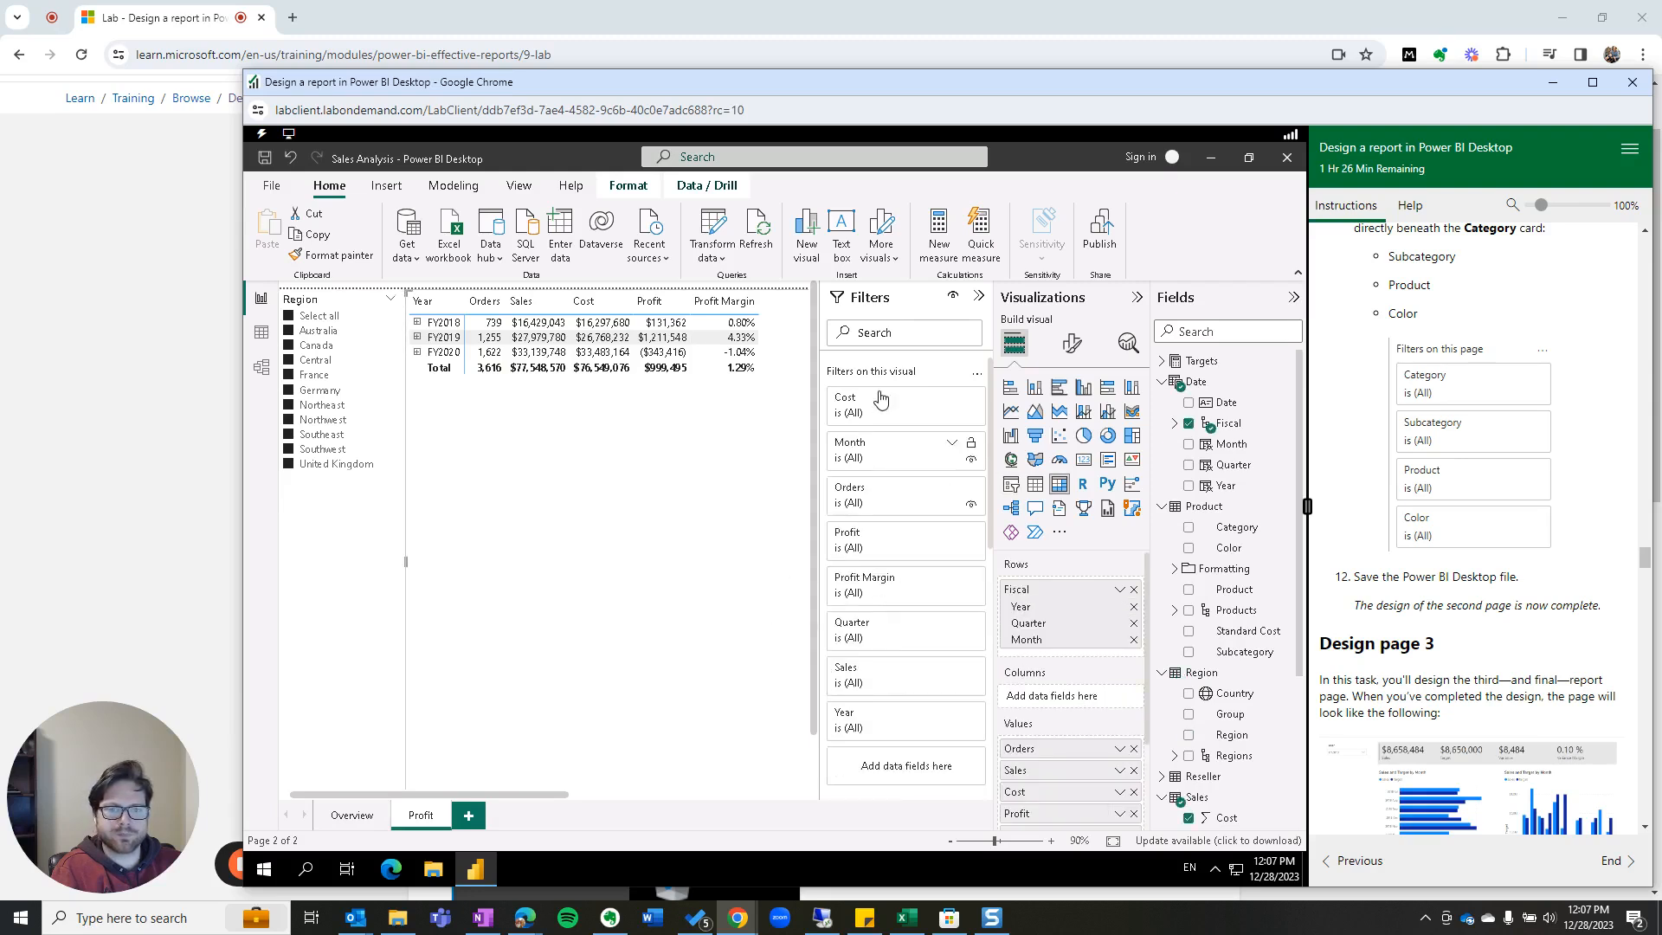
Step: Create a new report page and name it My Performance
scroll(1385, 530, "down", 2)
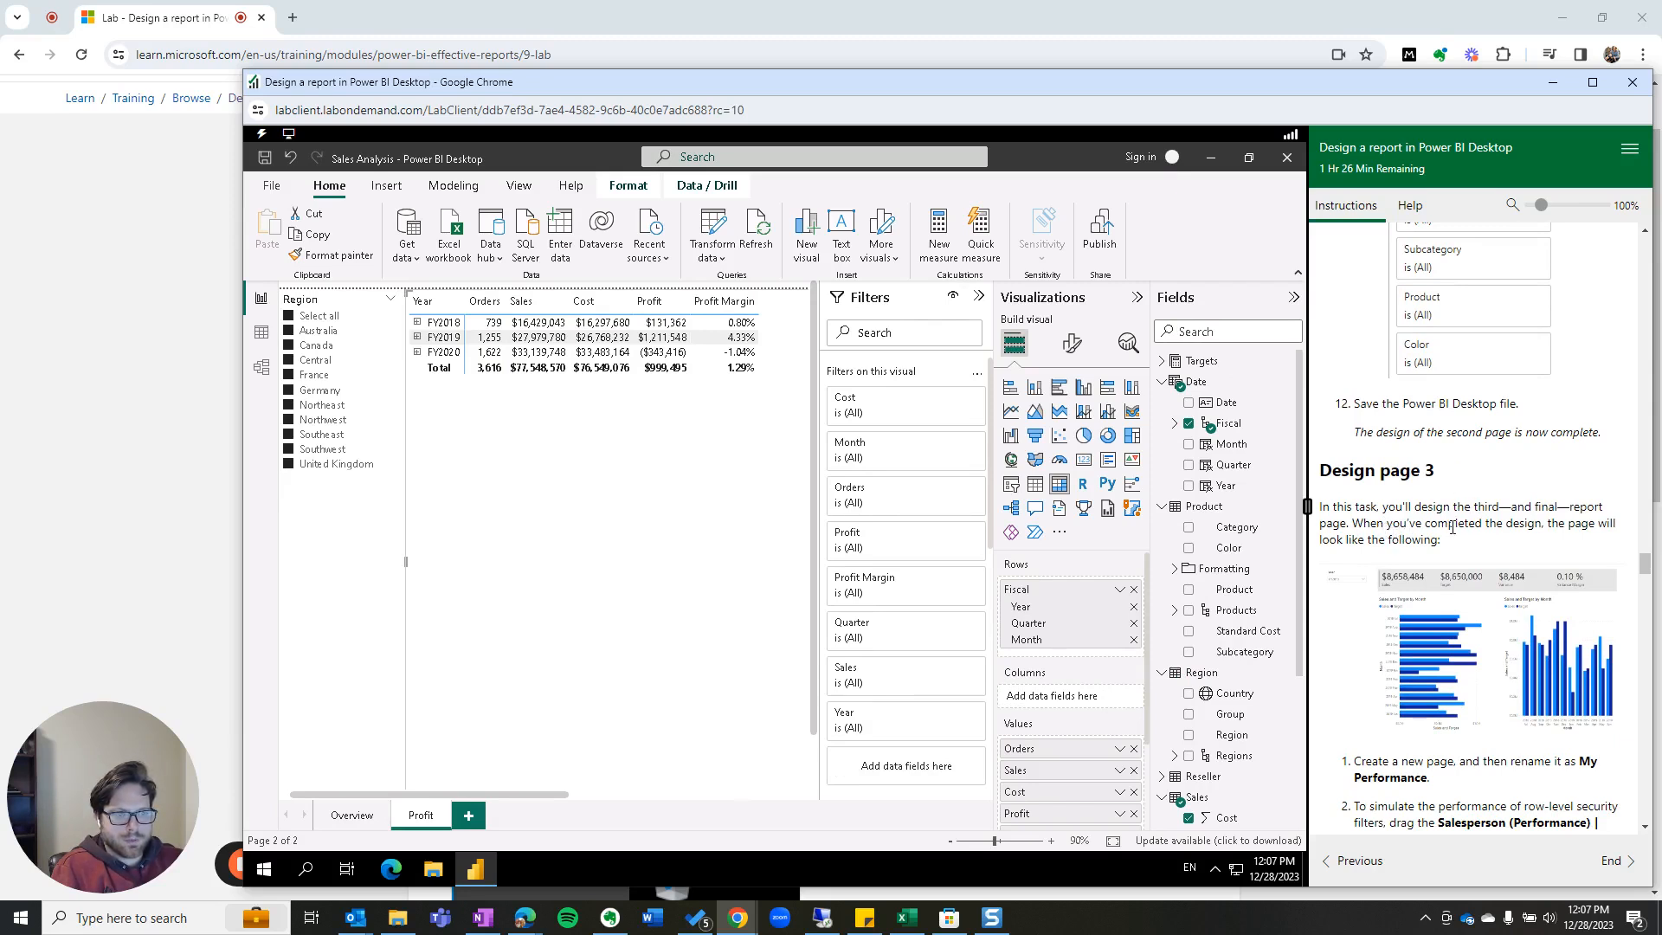
scroll(1450, 547, "down", 1)
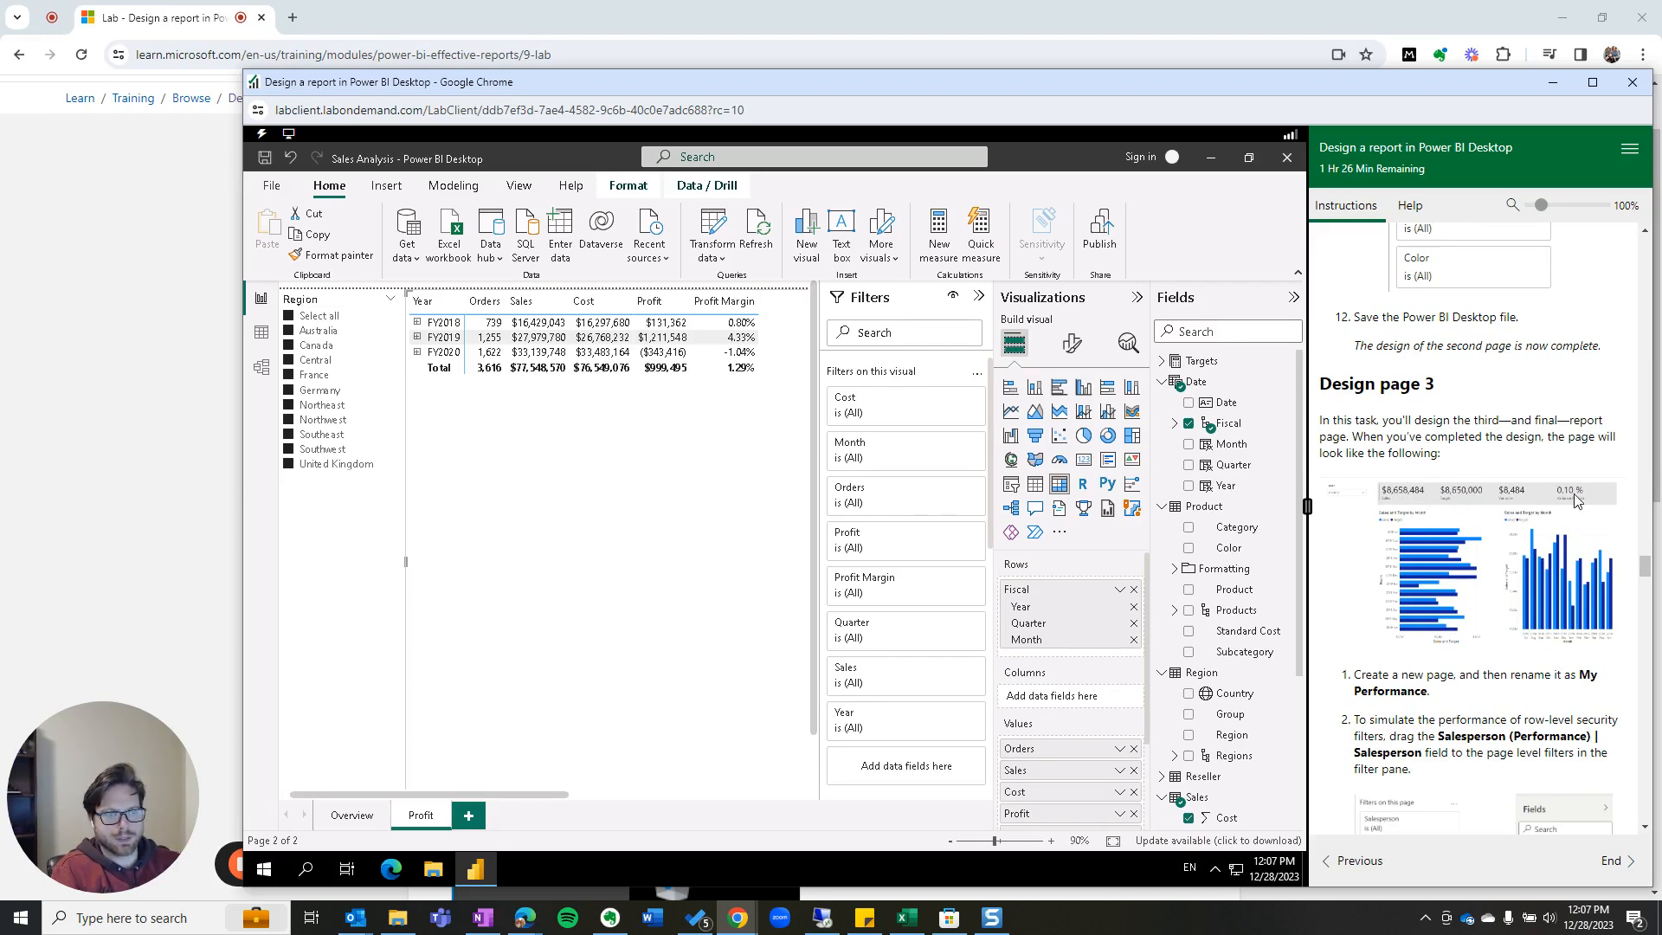
scroll(1455, 551, "down", 1)
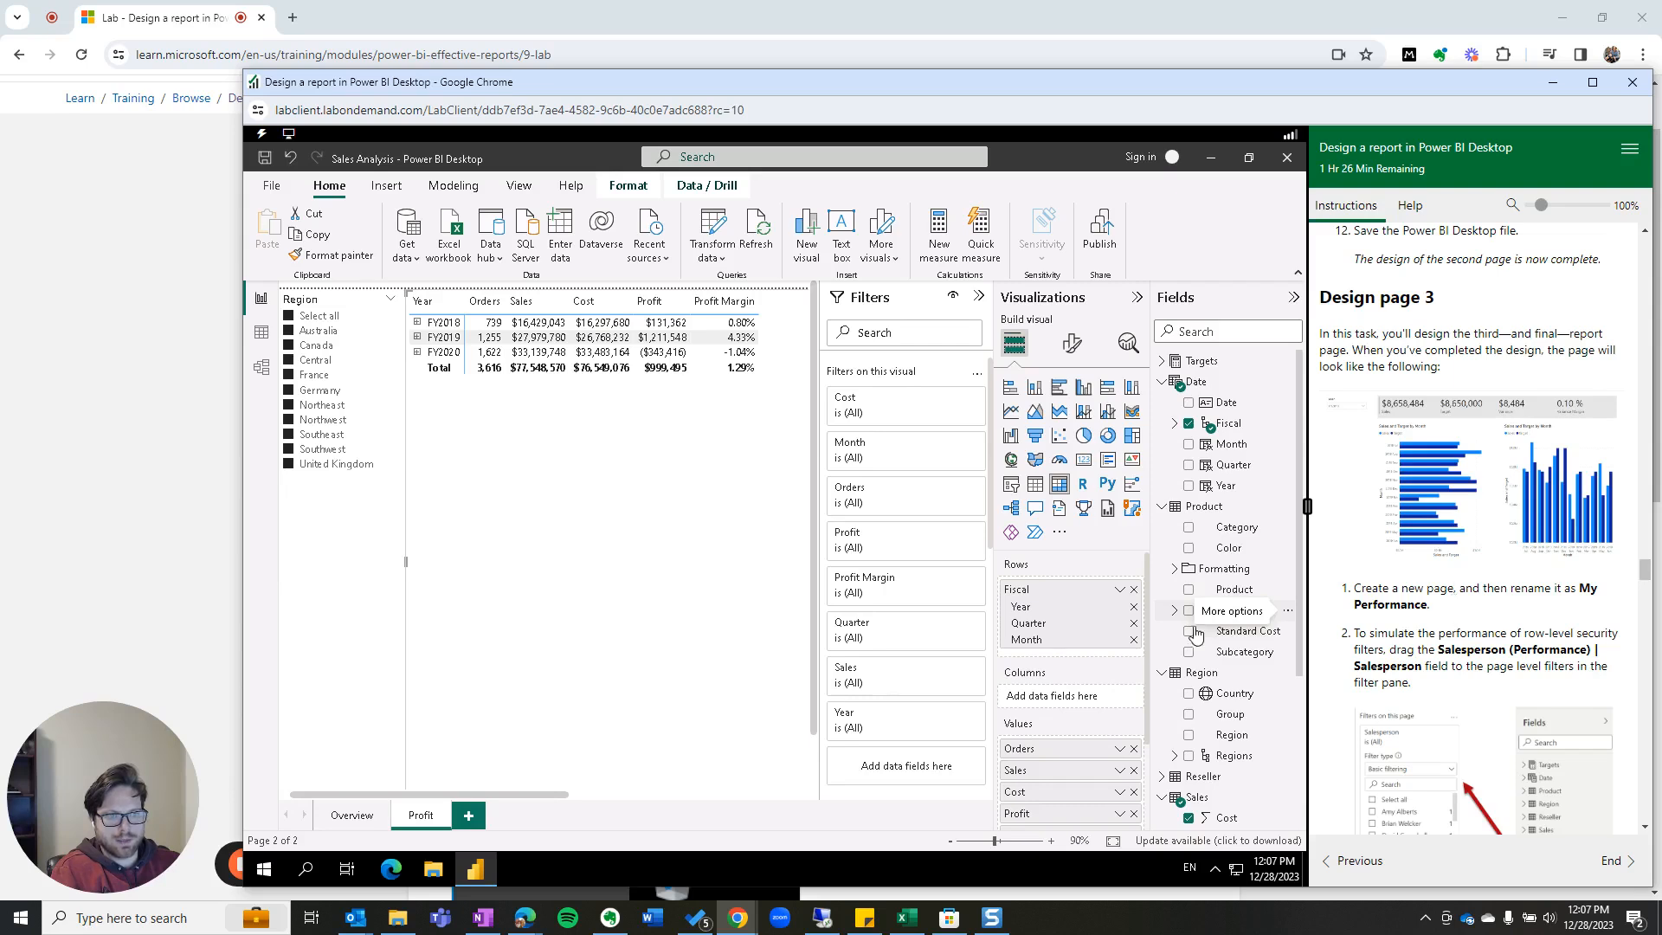
left_click(468, 818)
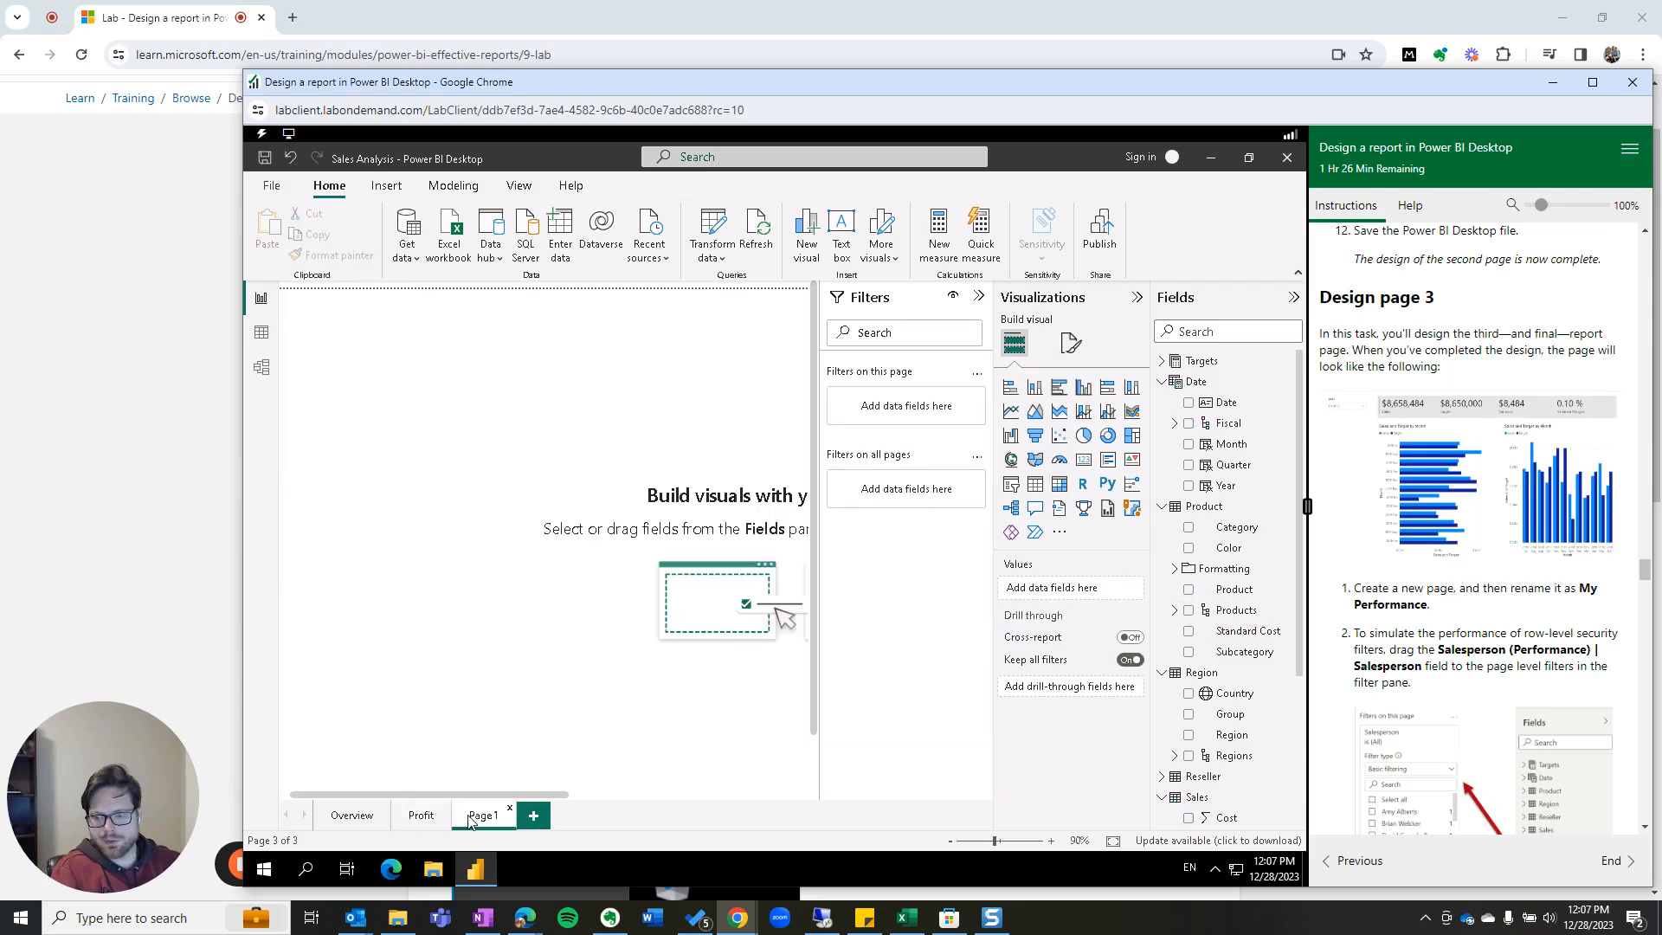
double_click(482, 815)
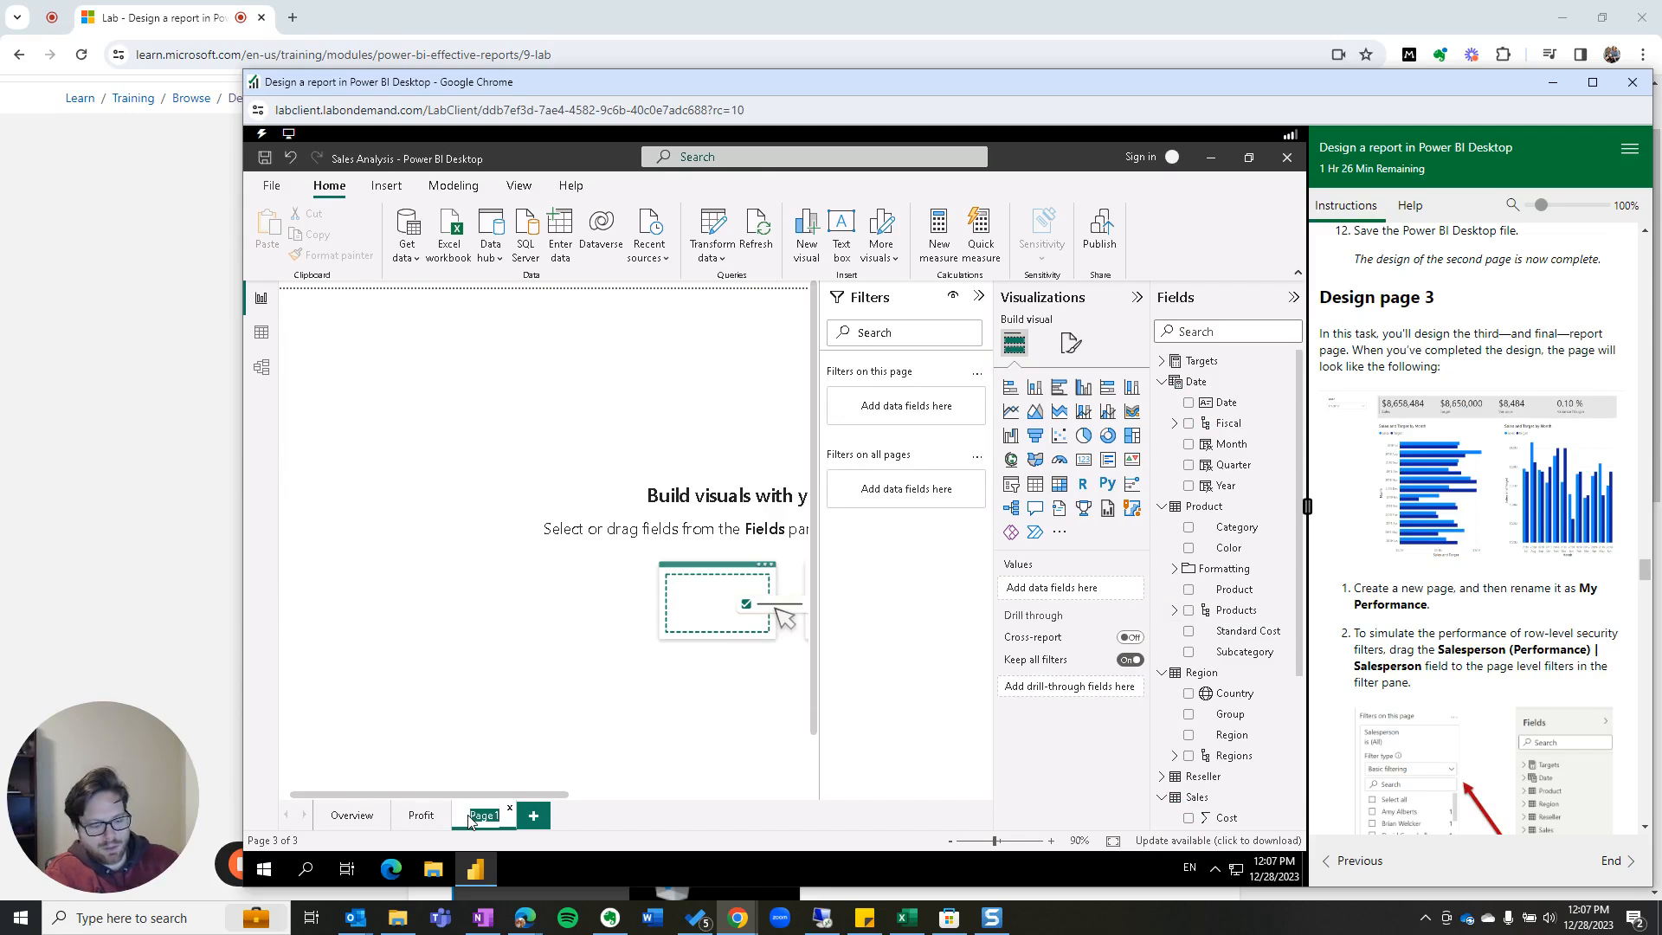
type("My ")
type("Pe")
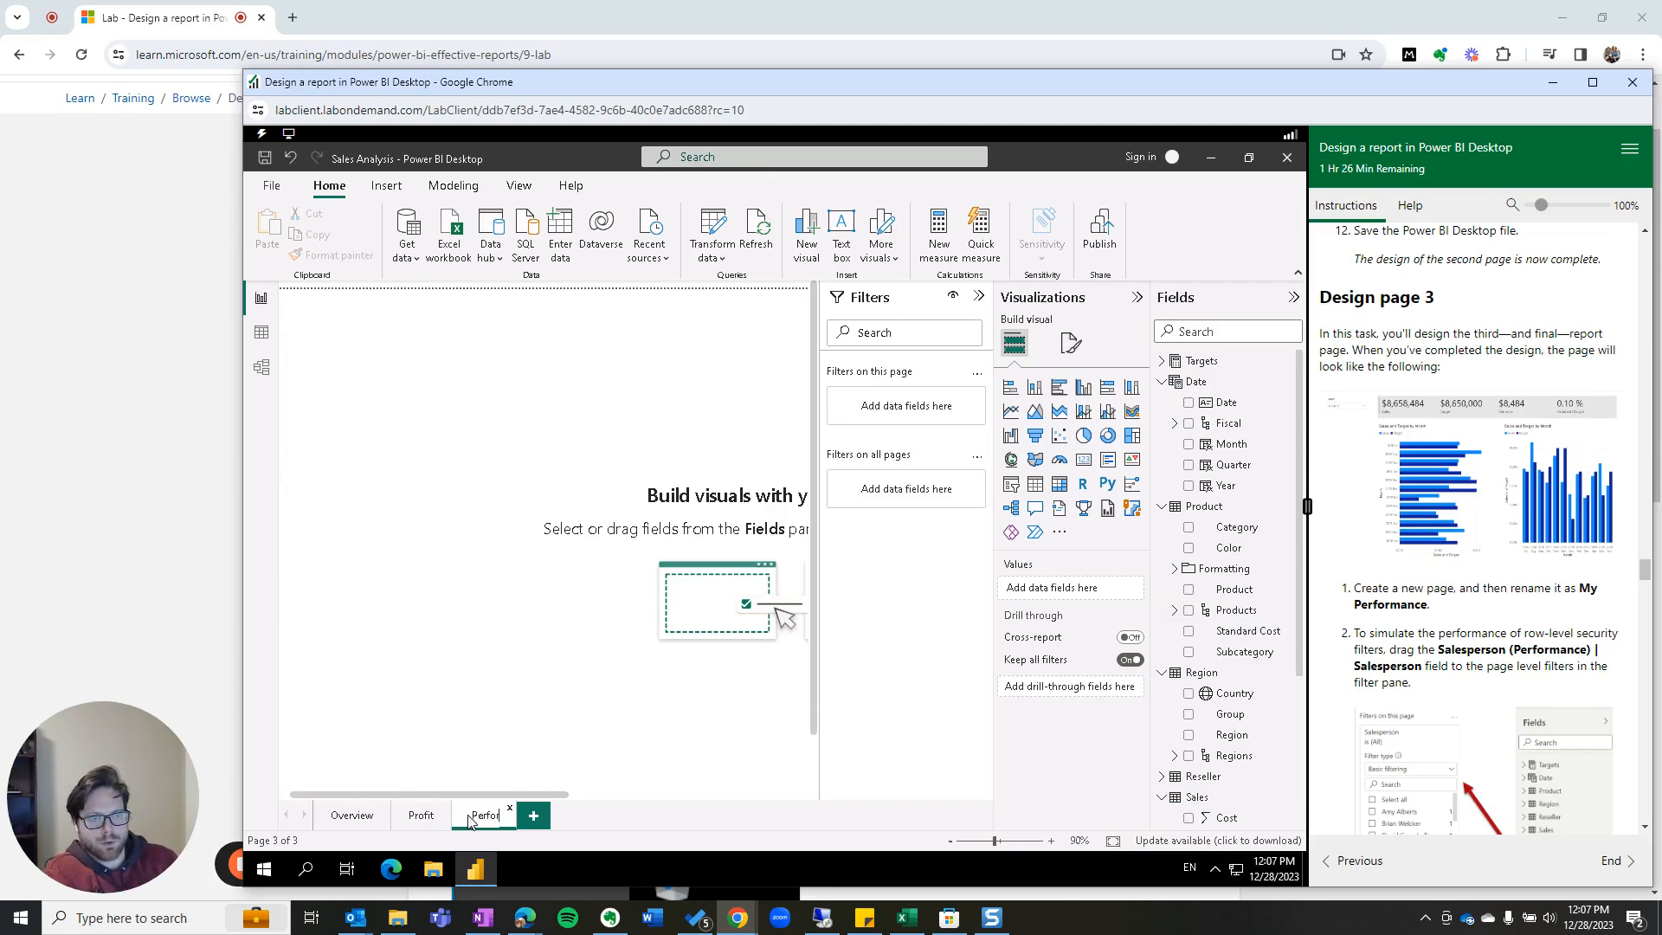
type("rformance")
key("Return")
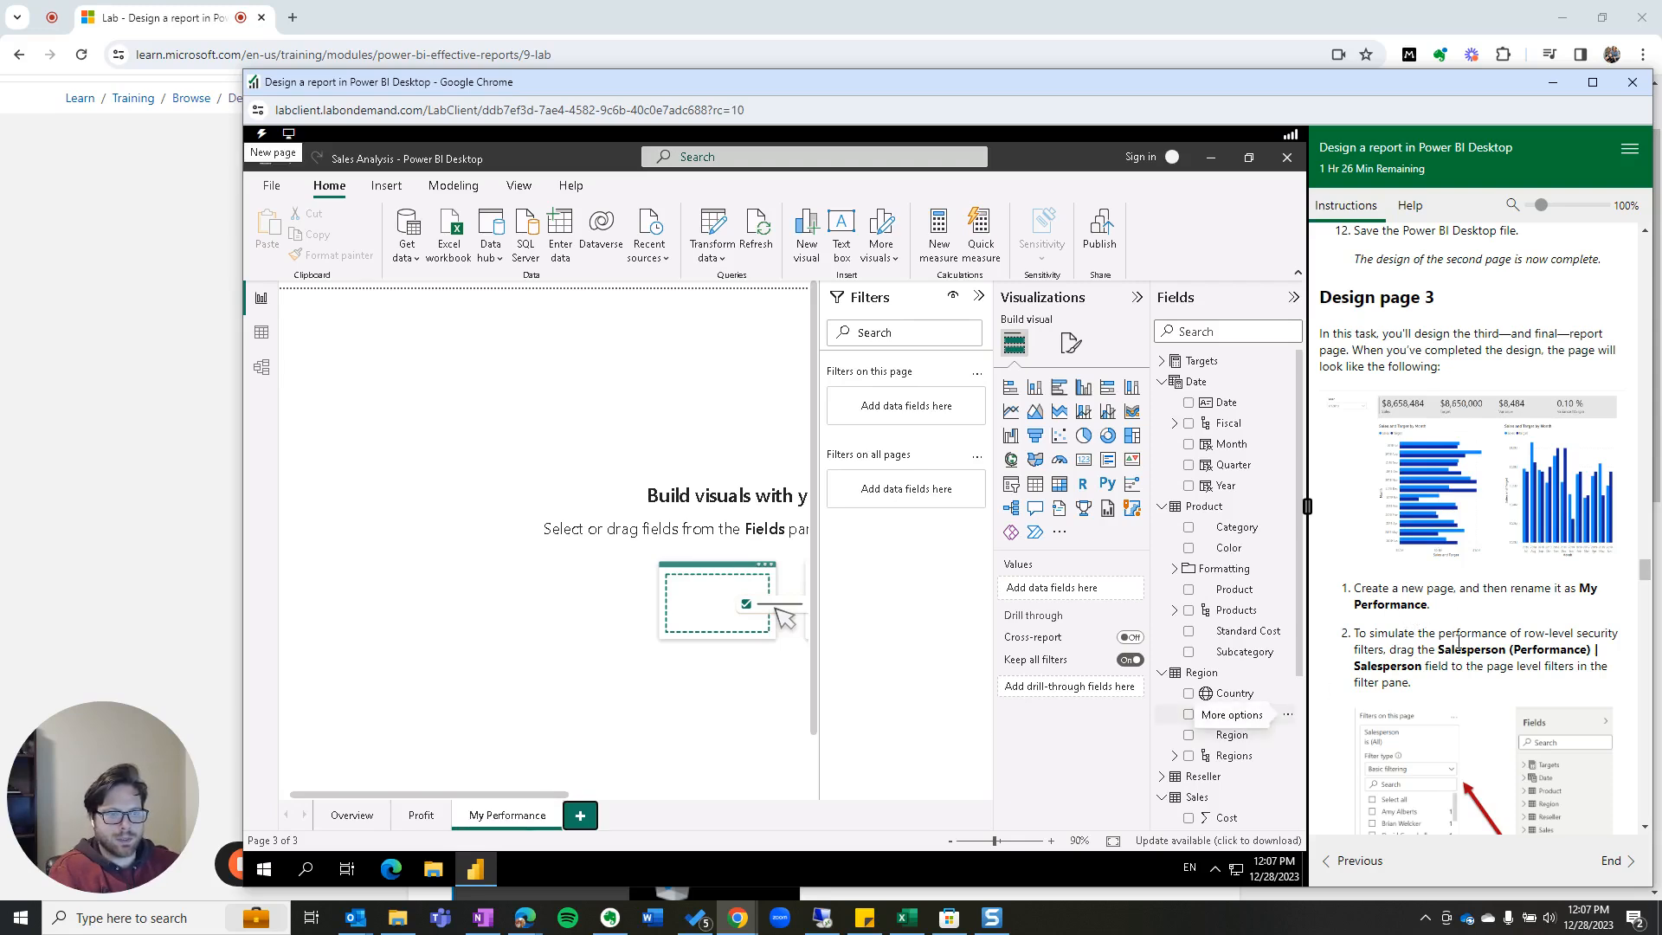
Step: Collapse all tables in the field list and add the Salesperson field of the Salesperson (Performance) table as a filter on the My Performance page
scroll(1459, 640, "down", 1)
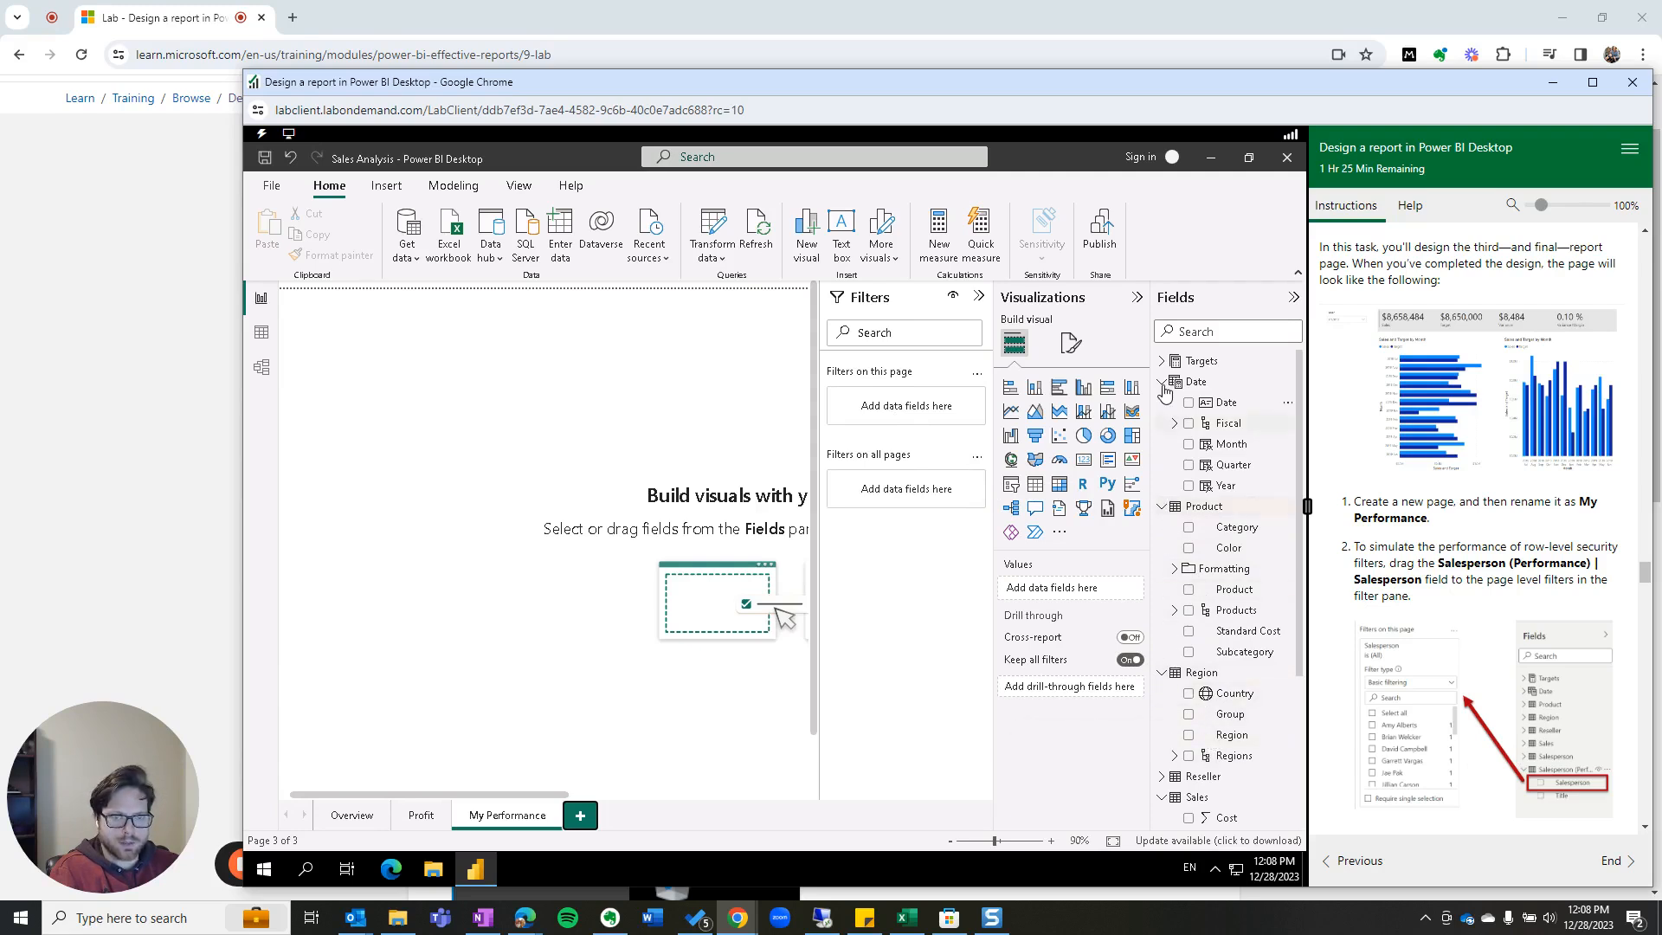
right_click(1243, 382)
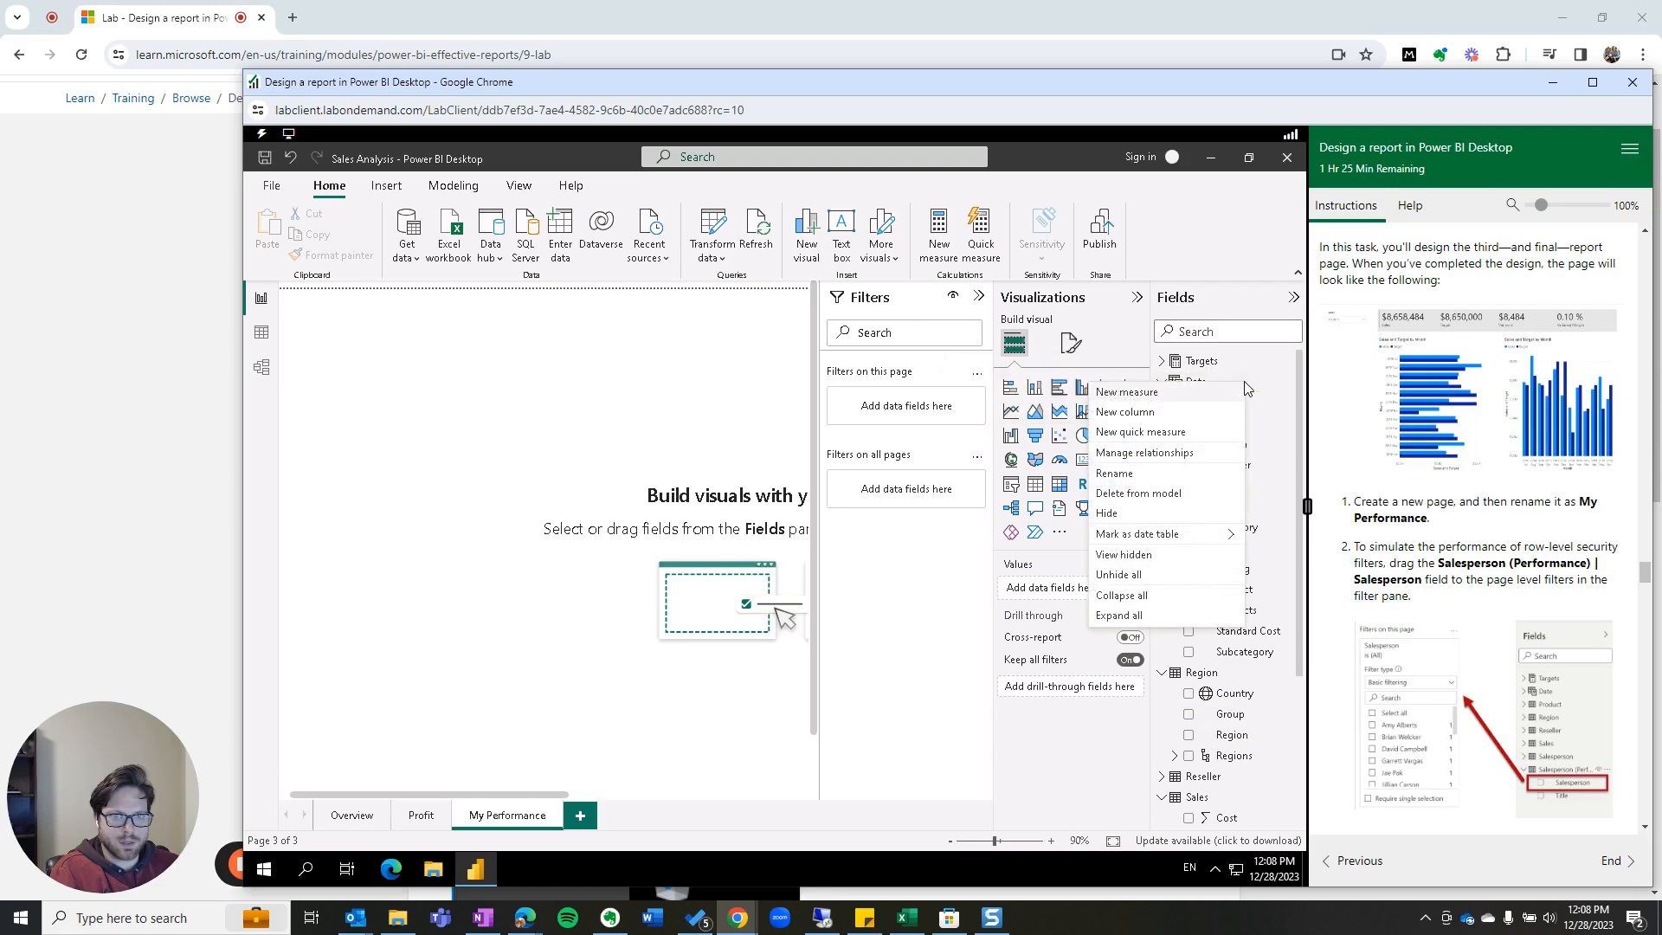
left_click(1209, 597)
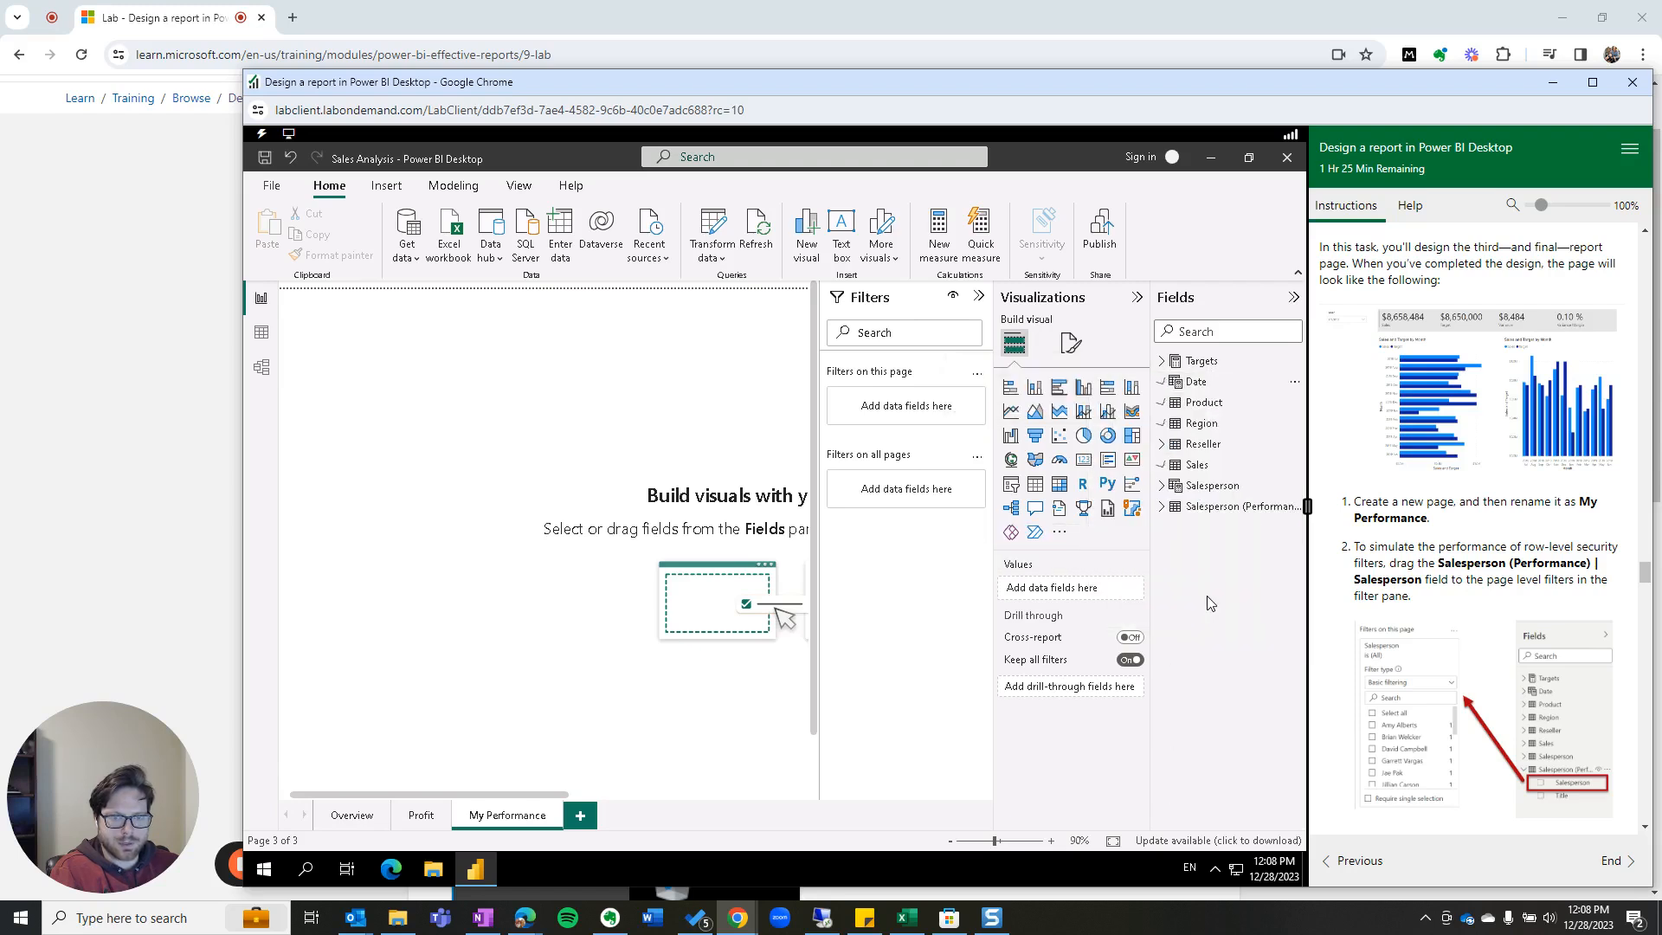
left_click(1162, 507)
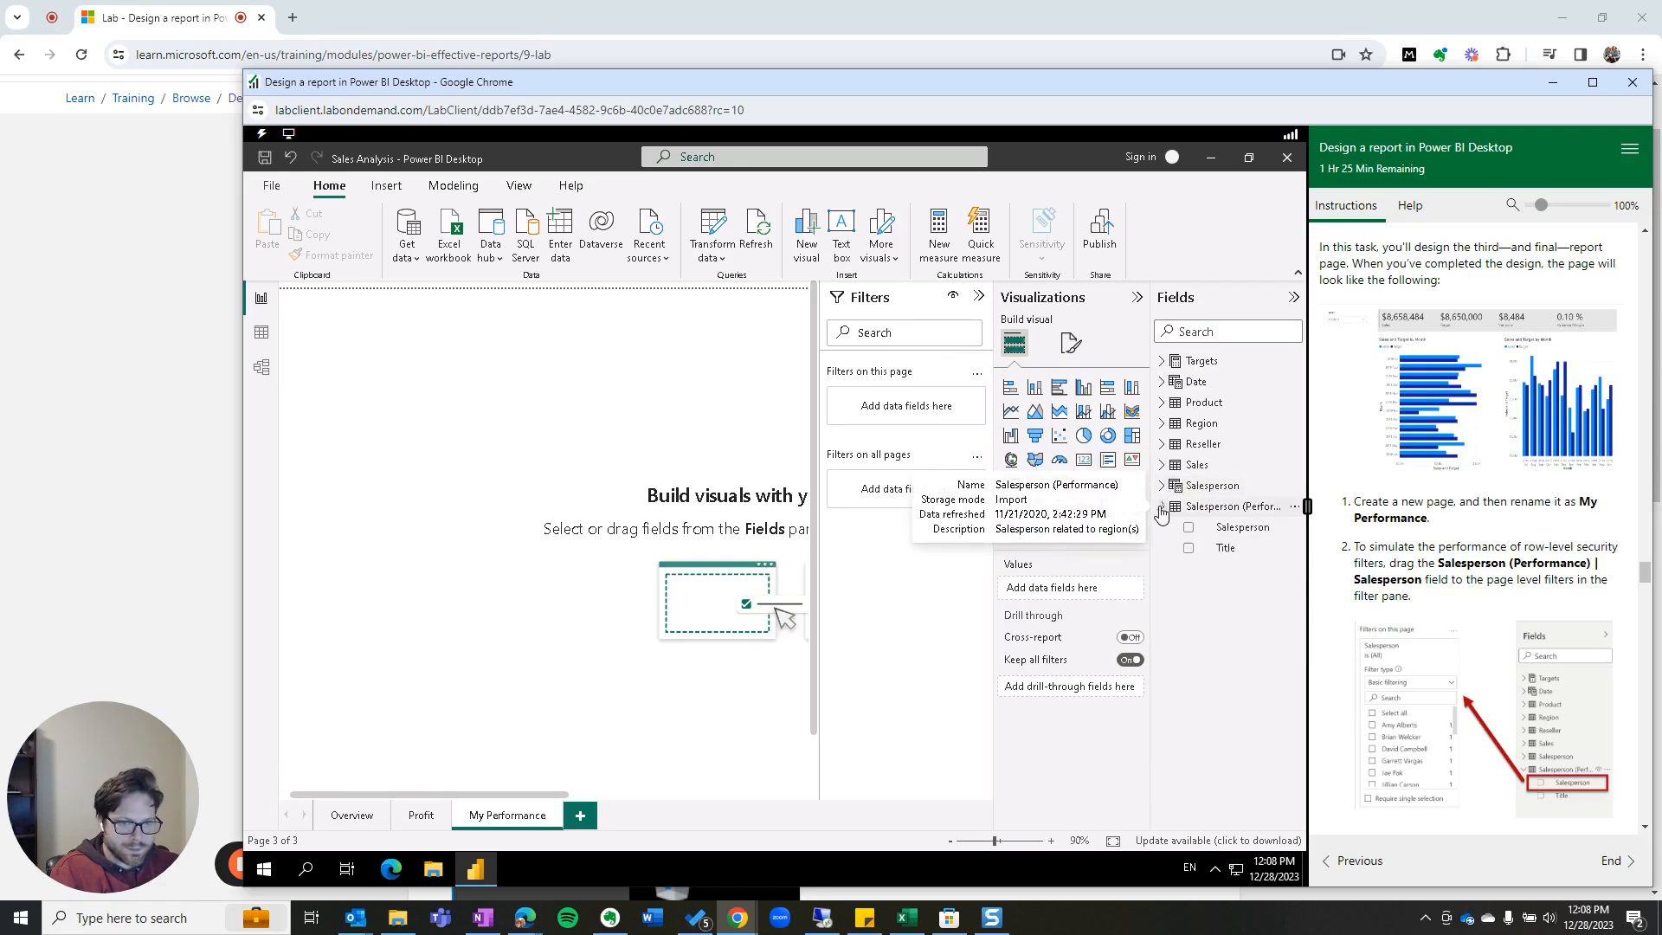
left_click_drag(1236, 530, 904, 418)
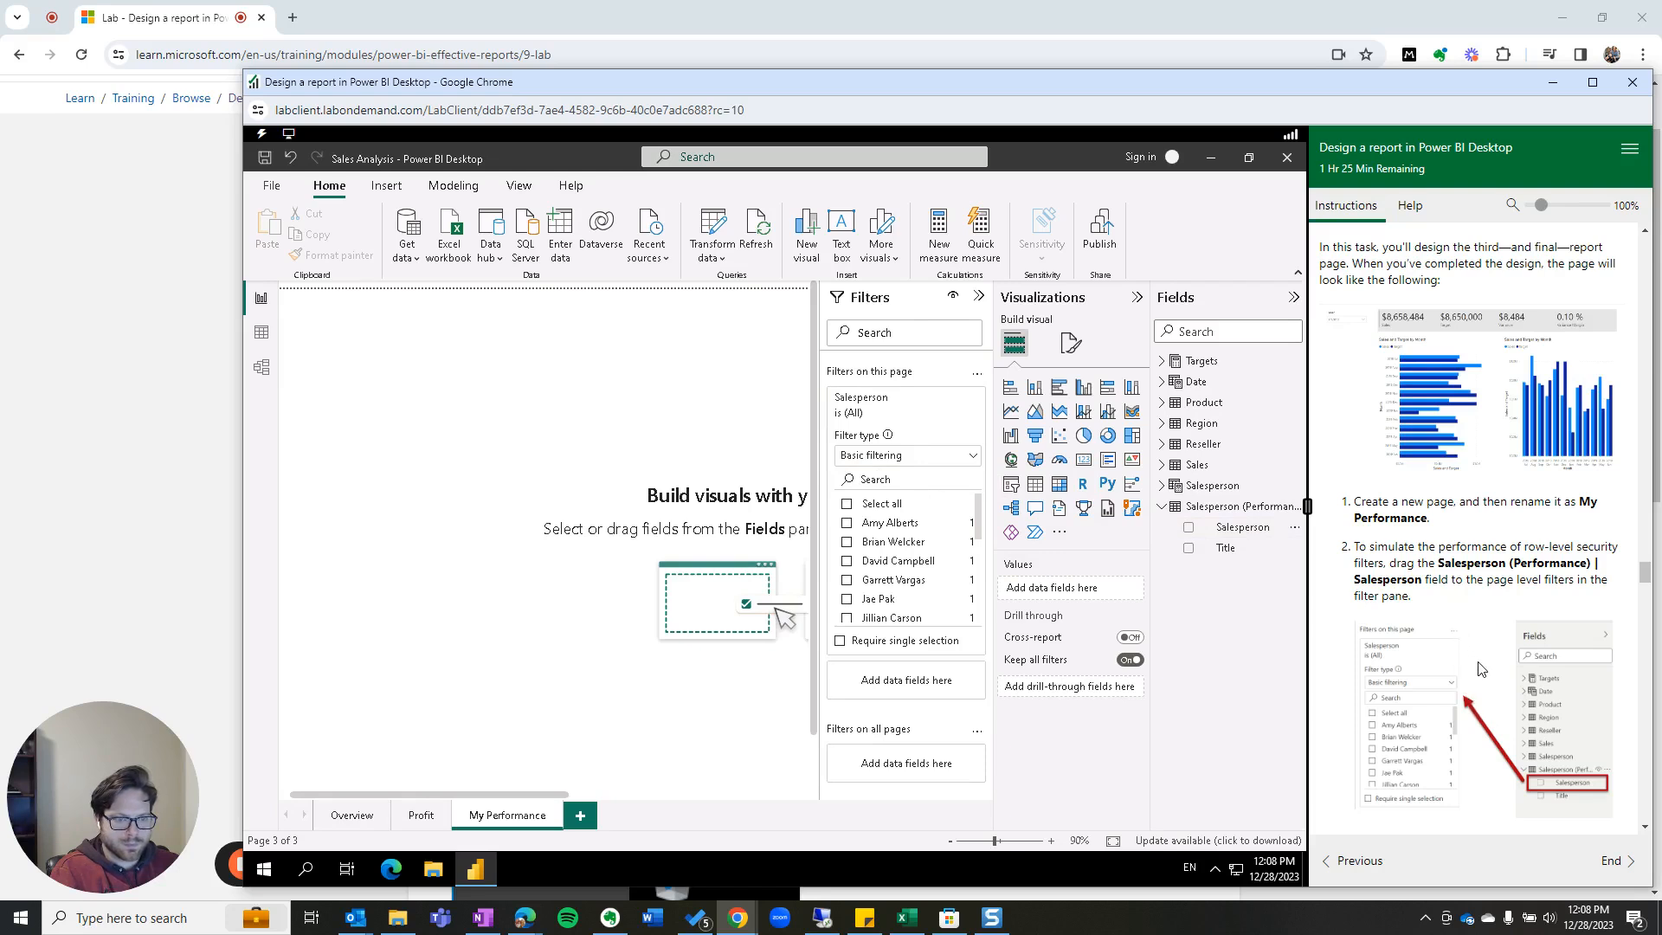
Step: Restrict the My Performance page's Salesperson filter to the single salesperson named in lab instruction 3
scroll(1483, 677, "down", 2)
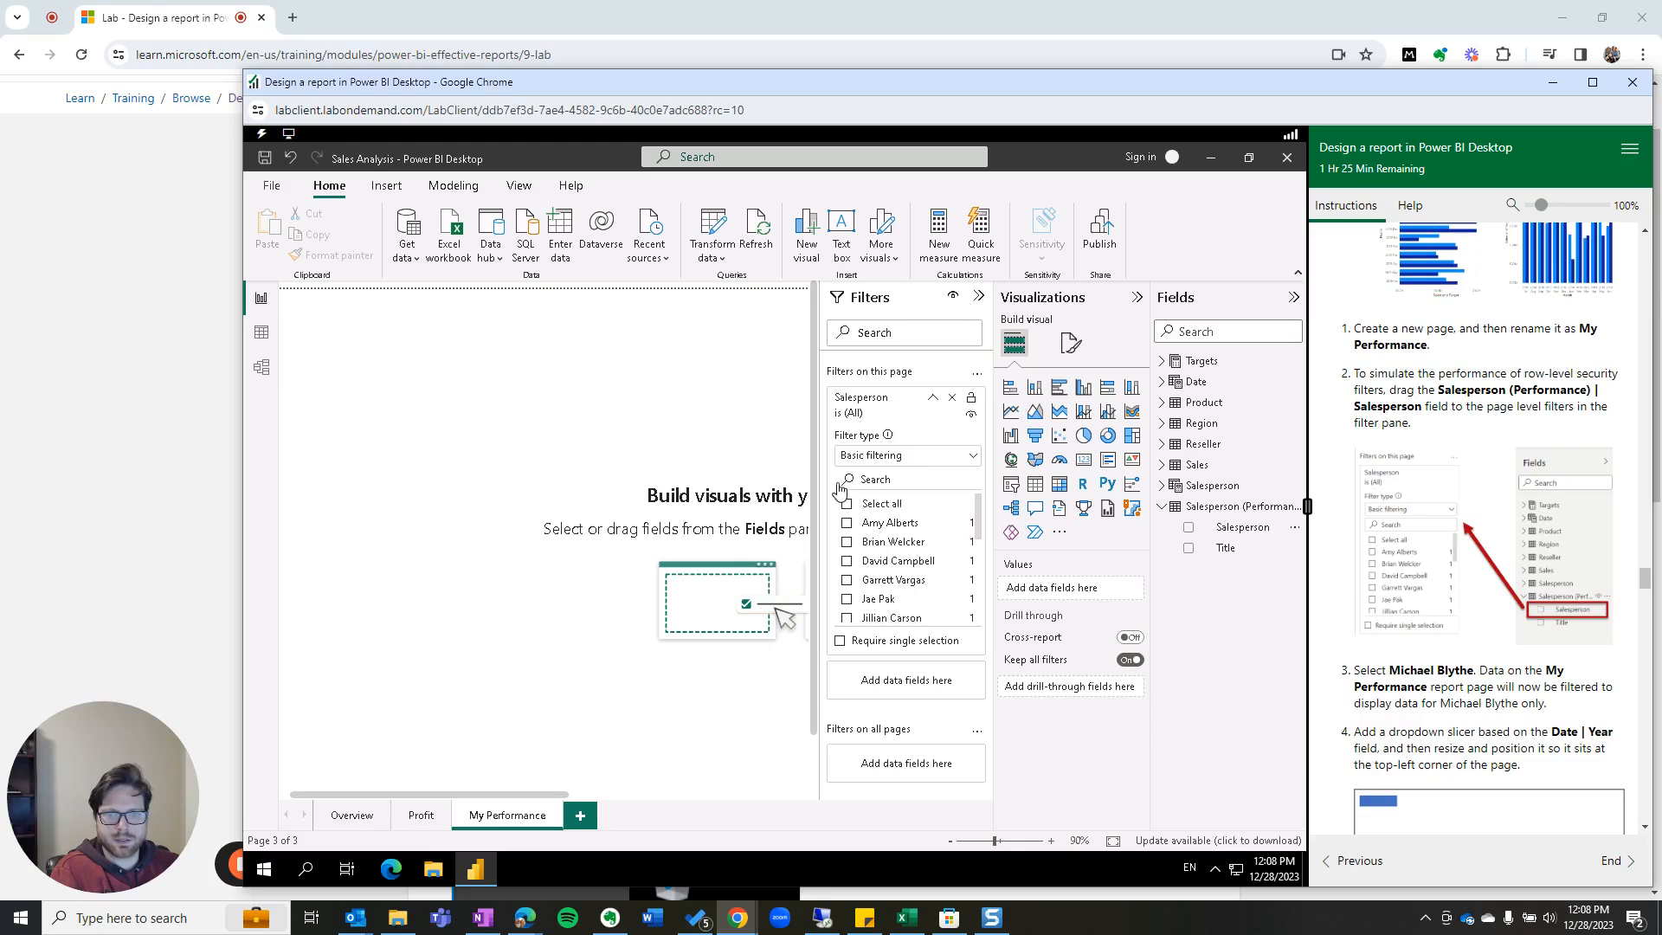
scroll(876, 545, "down", 3)
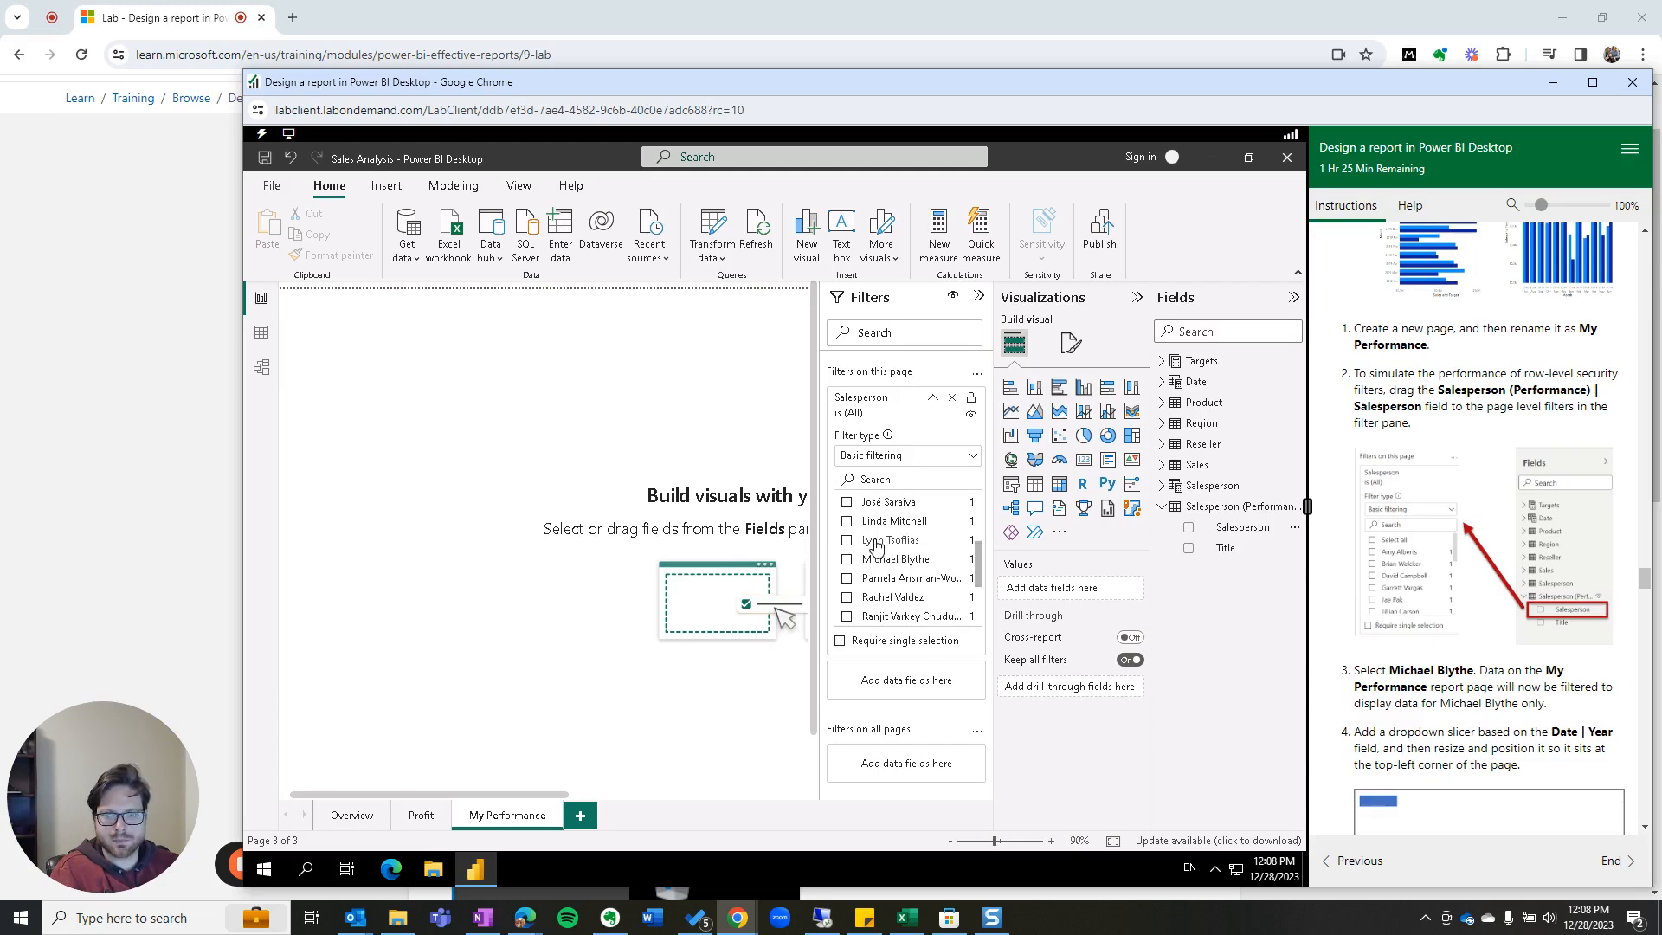
left_click(846, 560)
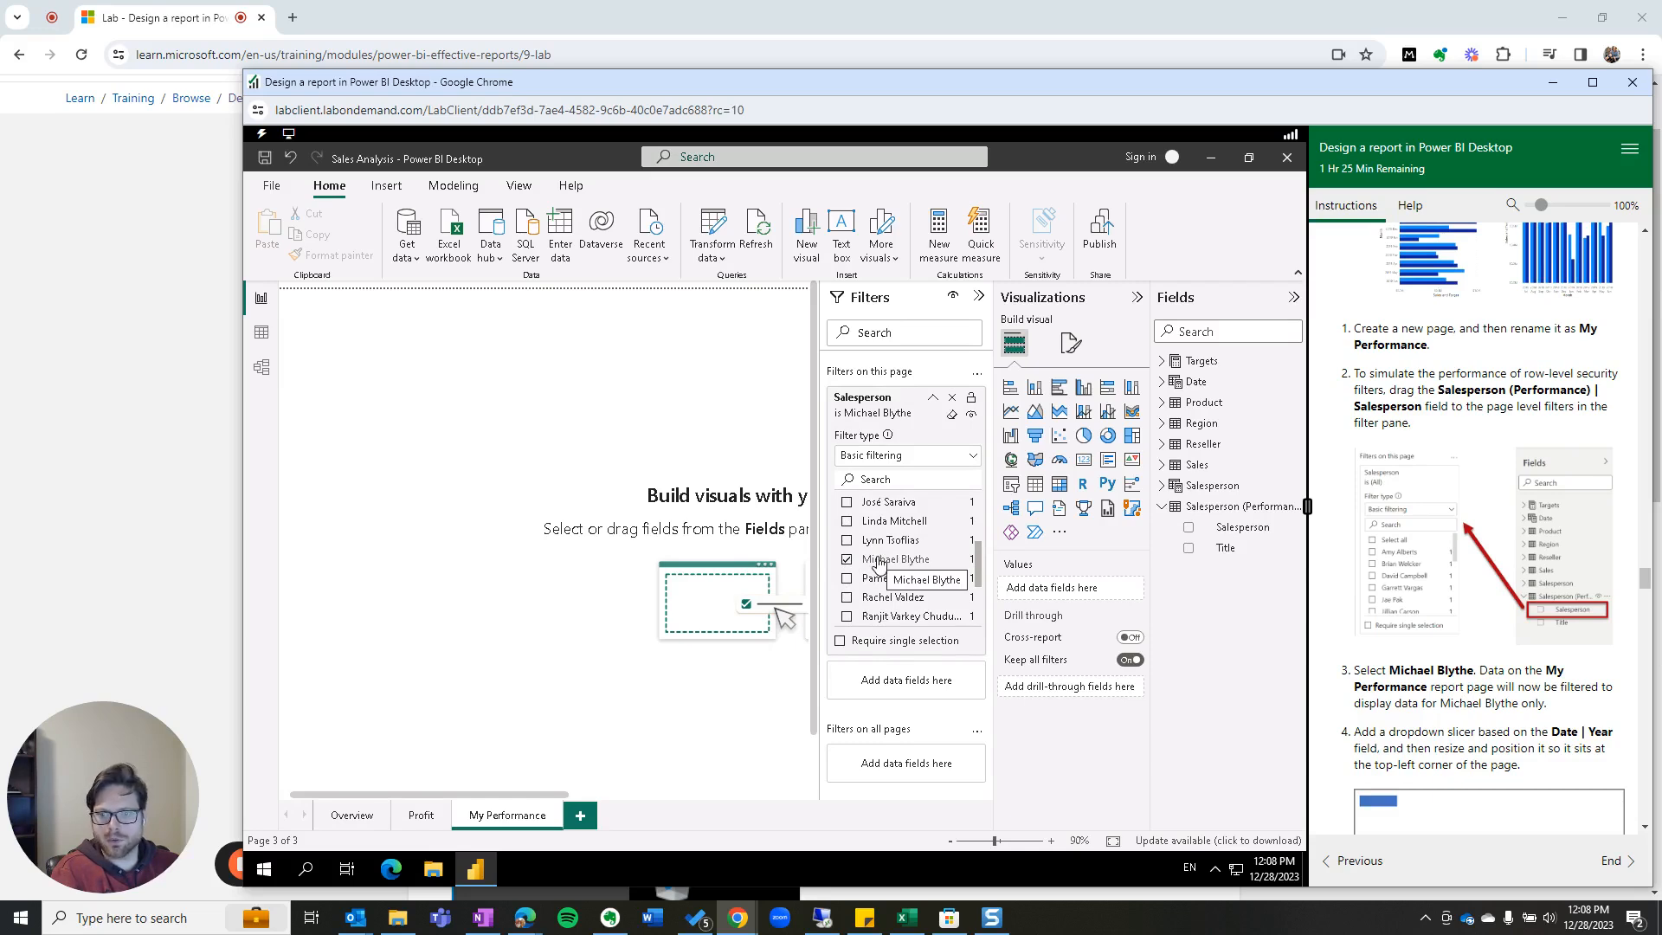
Step: Add a slicer to the My Performance page and populate it with the Year field of the Date table
scroll(1443, 692, "down", 1)
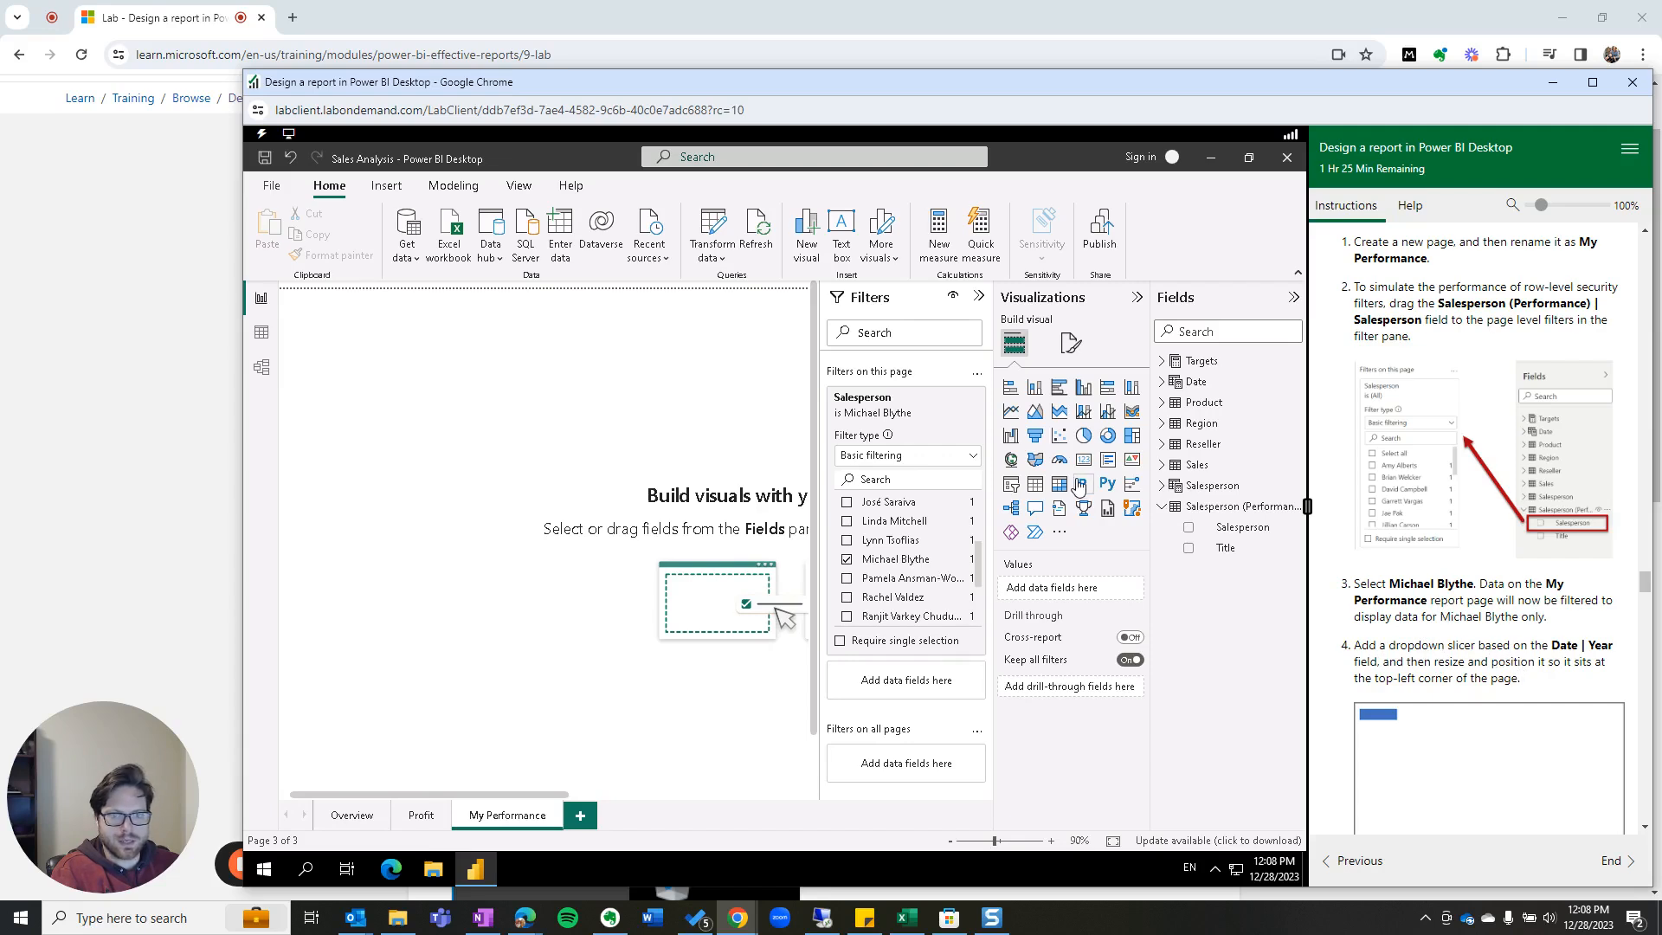
scroll(1489, 528, "down", 1)
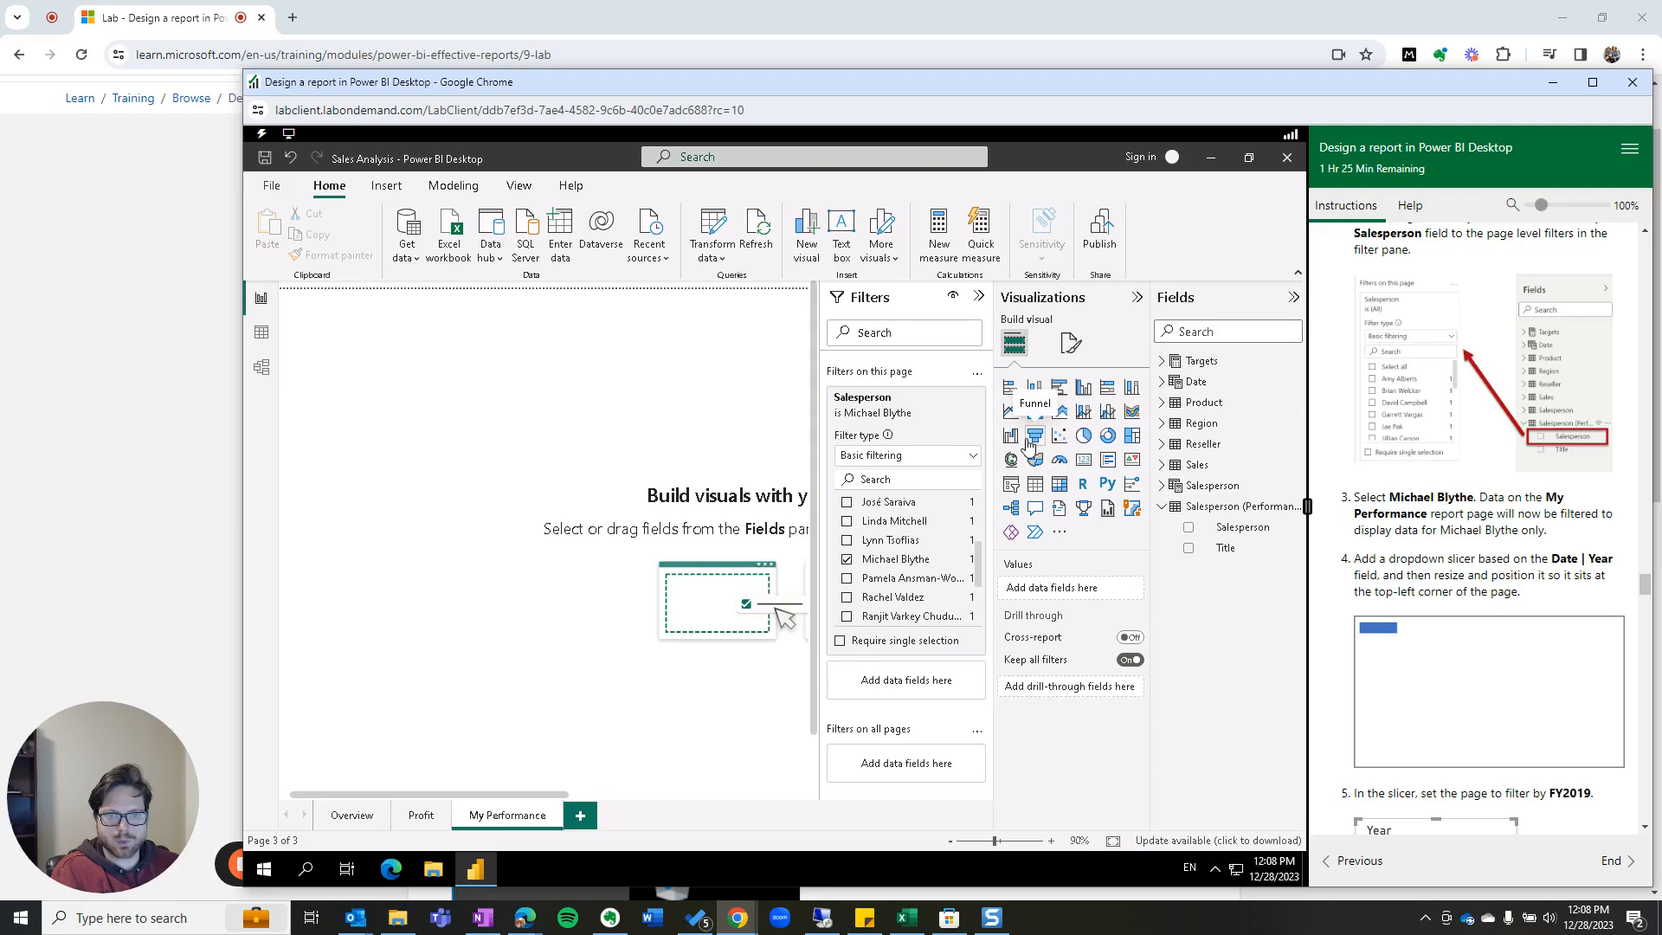
left_click(1011, 486)
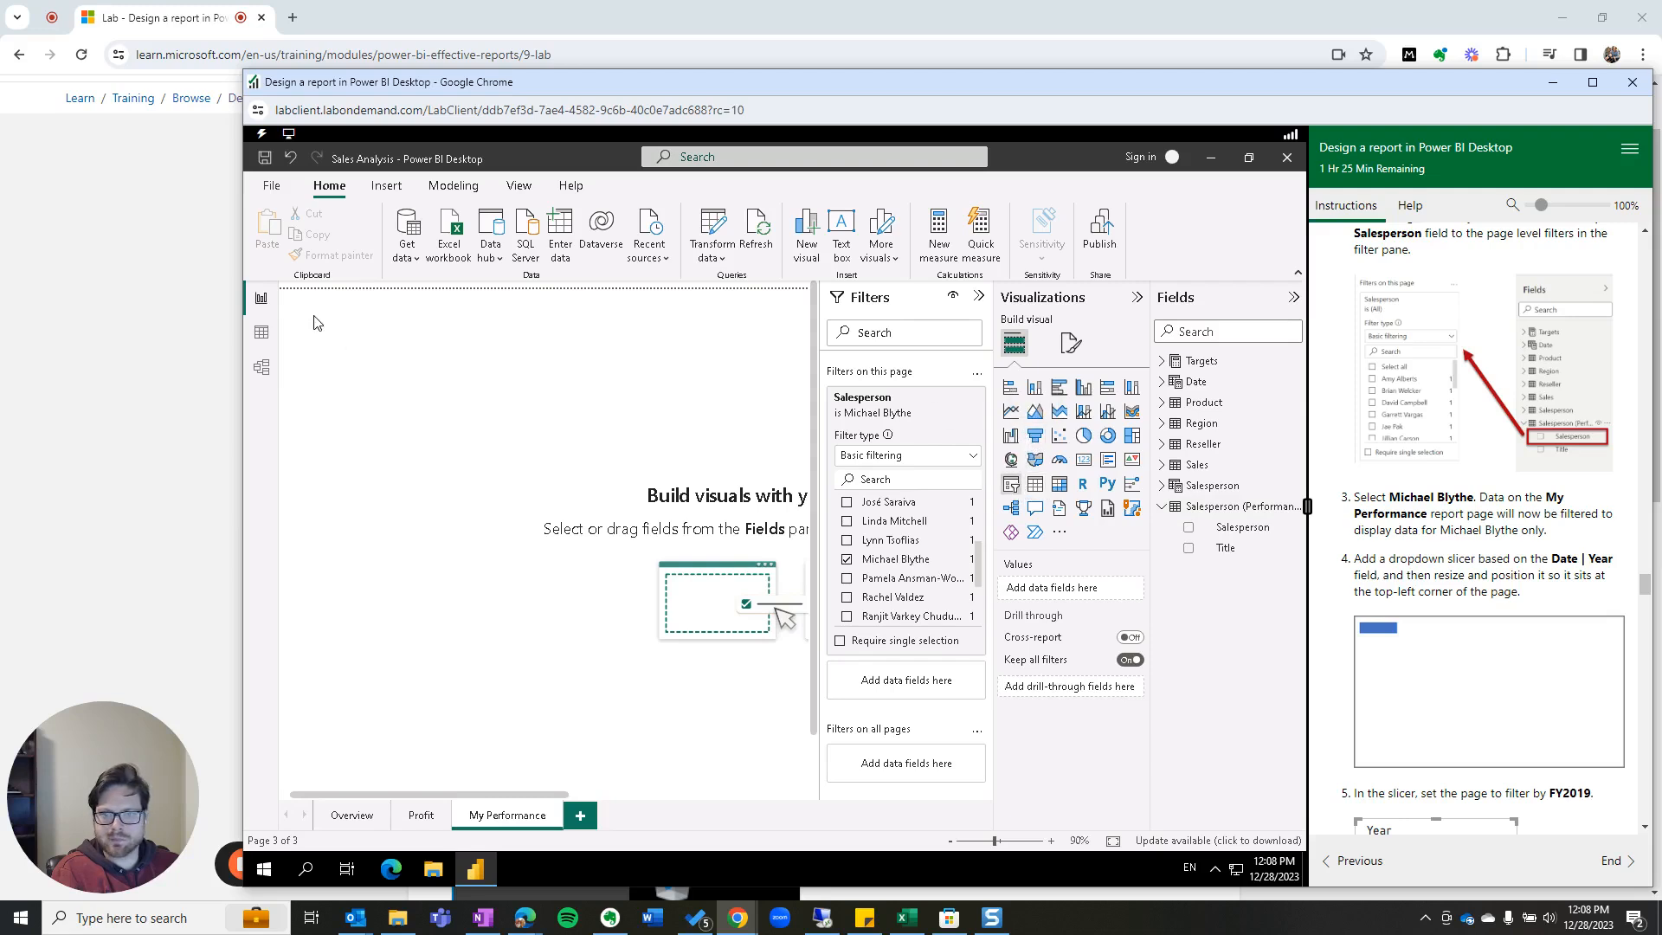
left_click(1013, 489)
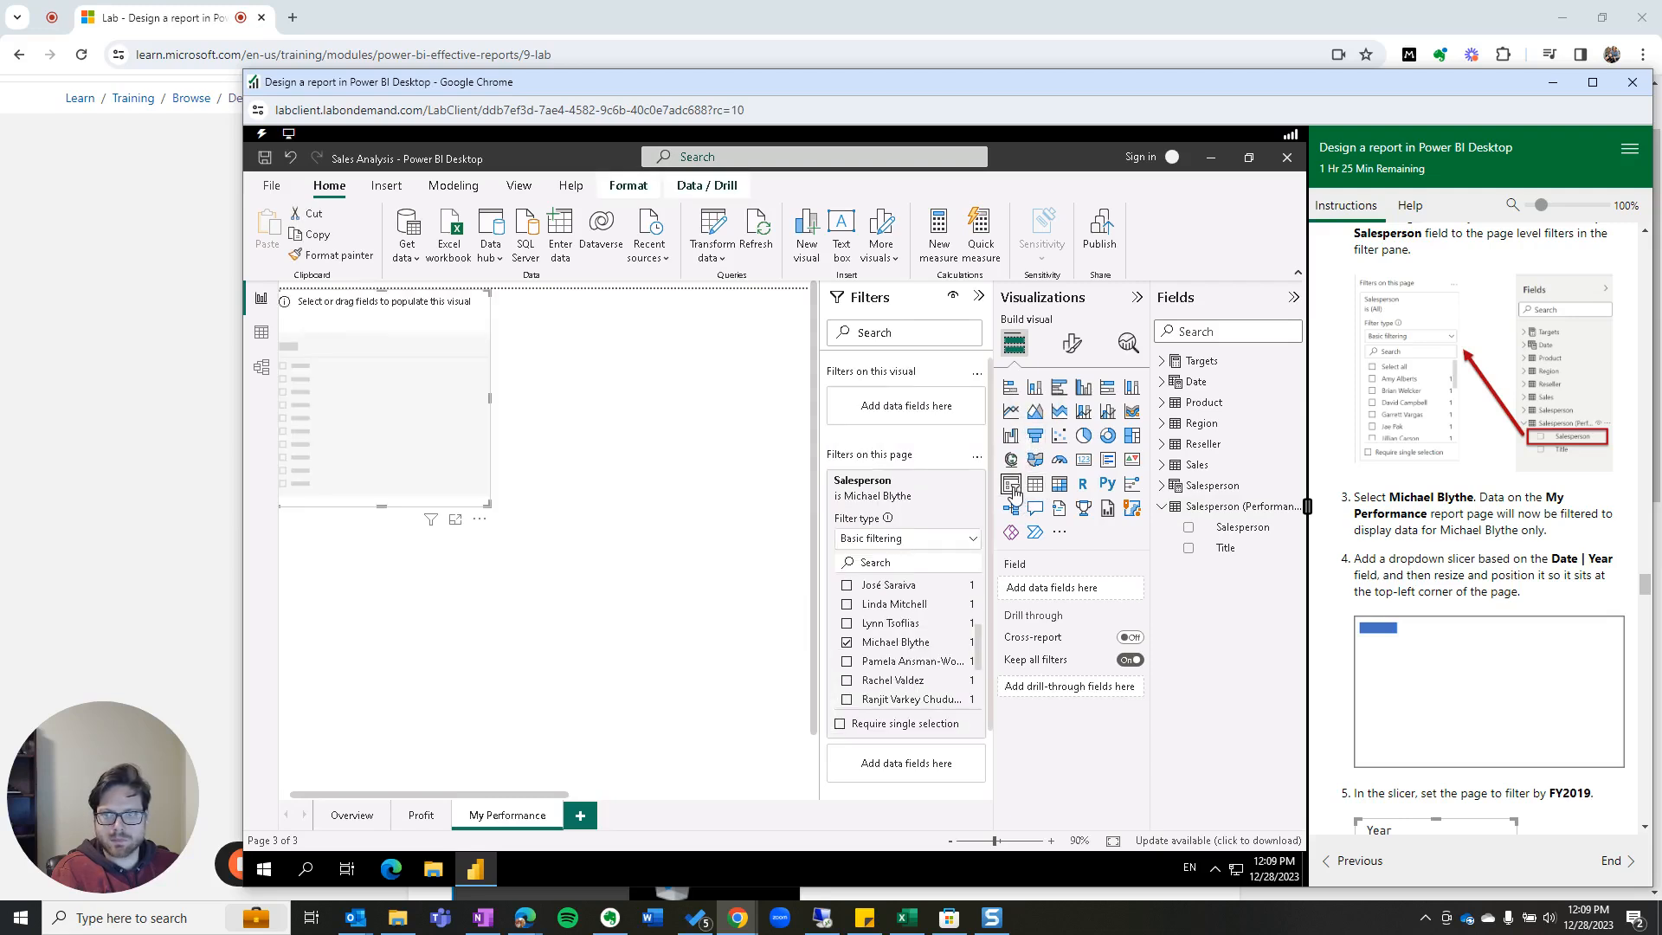
left_click(1161, 382)
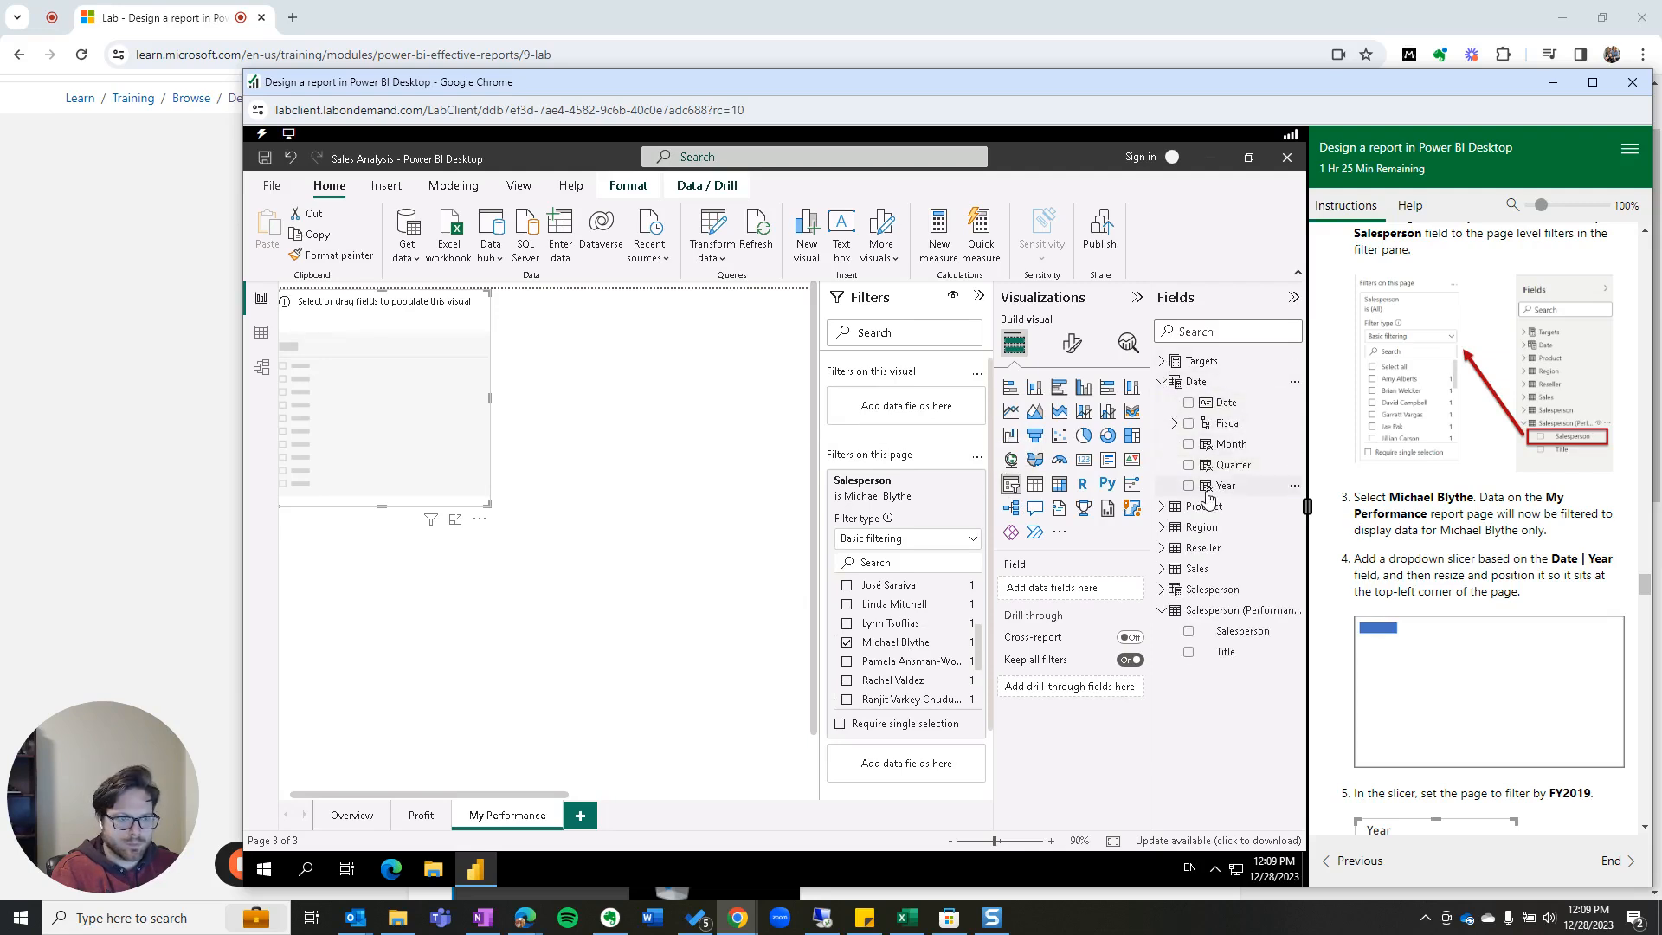
left_click_drag(1213, 493, 346, 420)
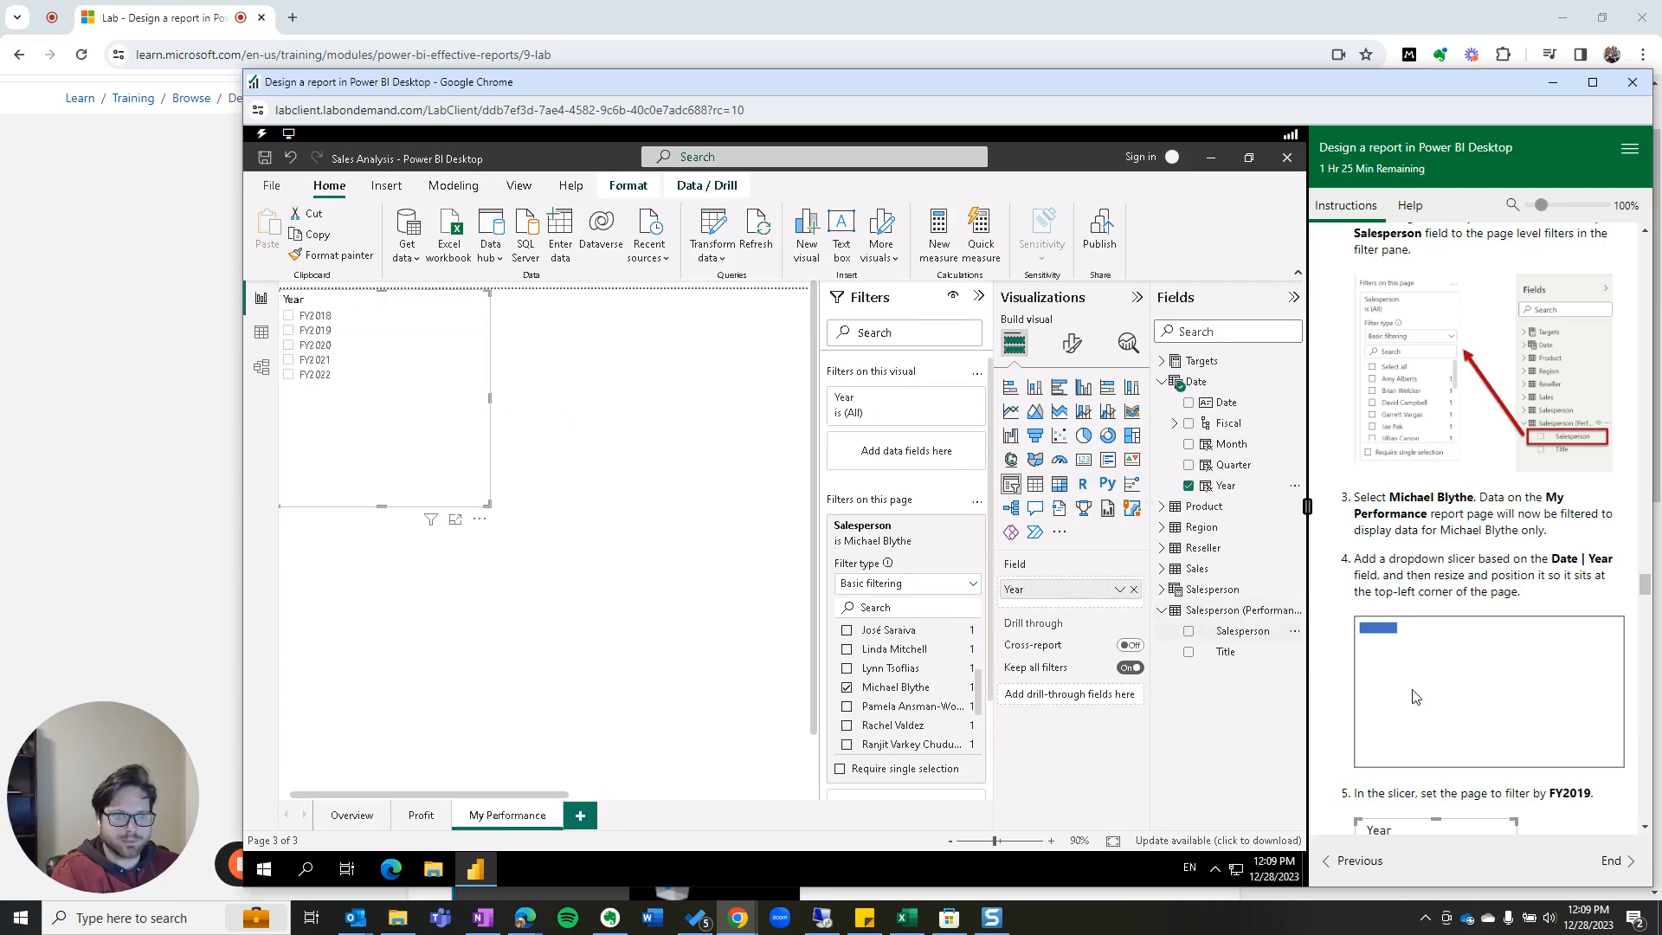
Step: Change the Year slicer's style to Dropdown in its slicer settings
scroll(1413, 696, "down", 2)
left_click(305, 331)
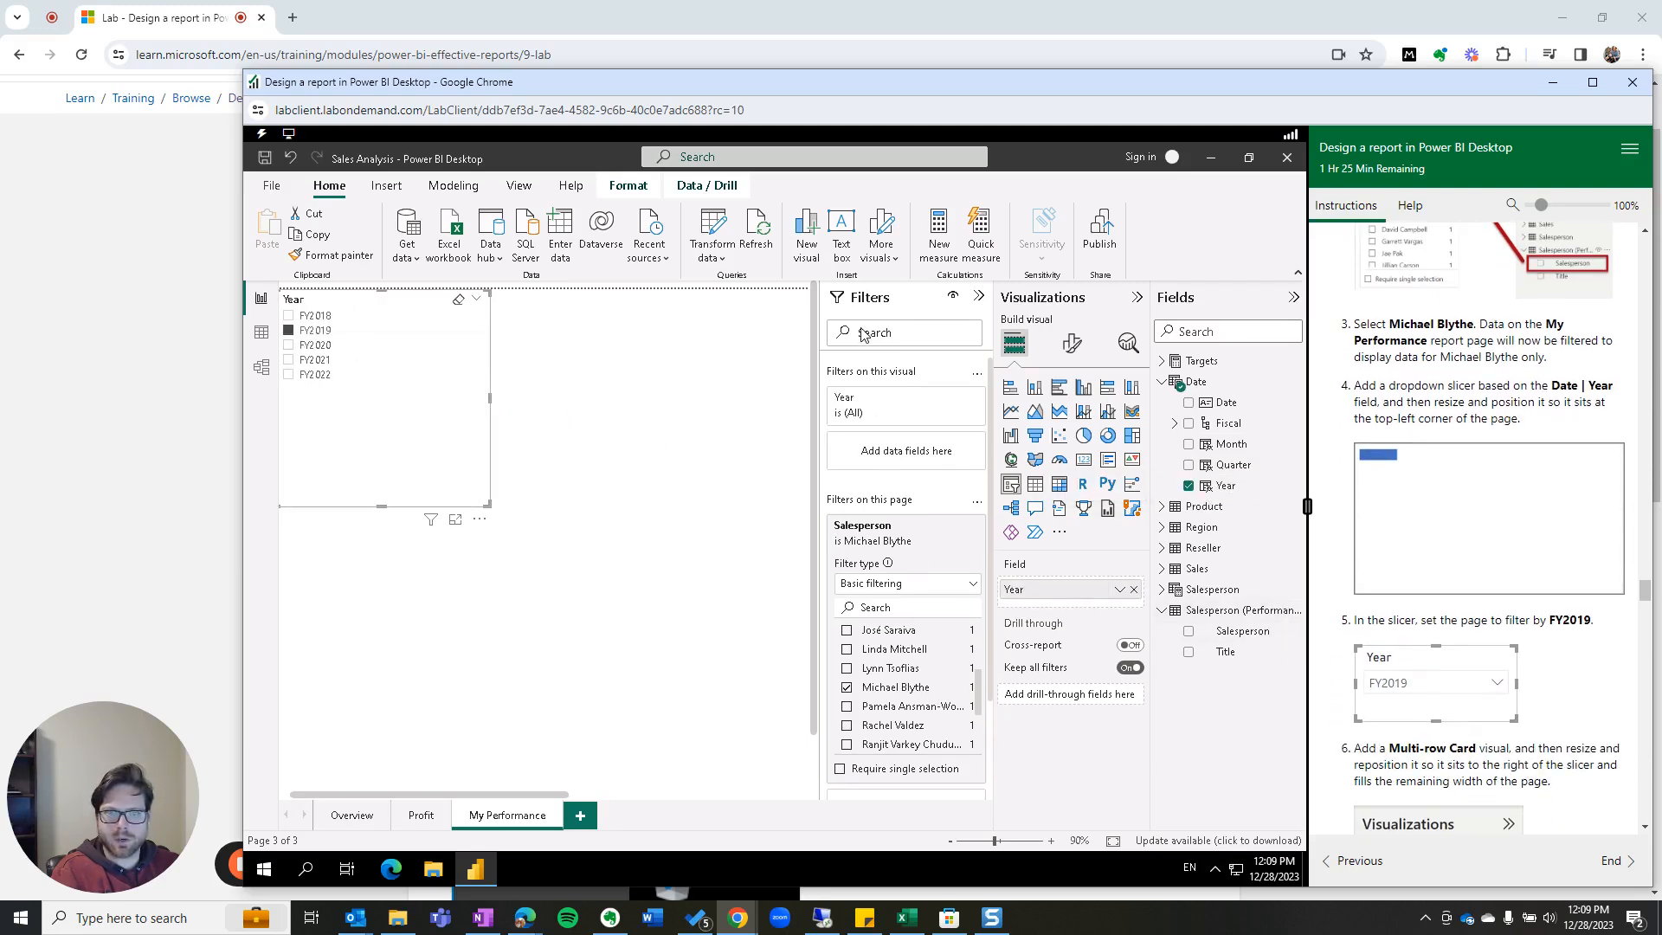
left_click(1074, 346)
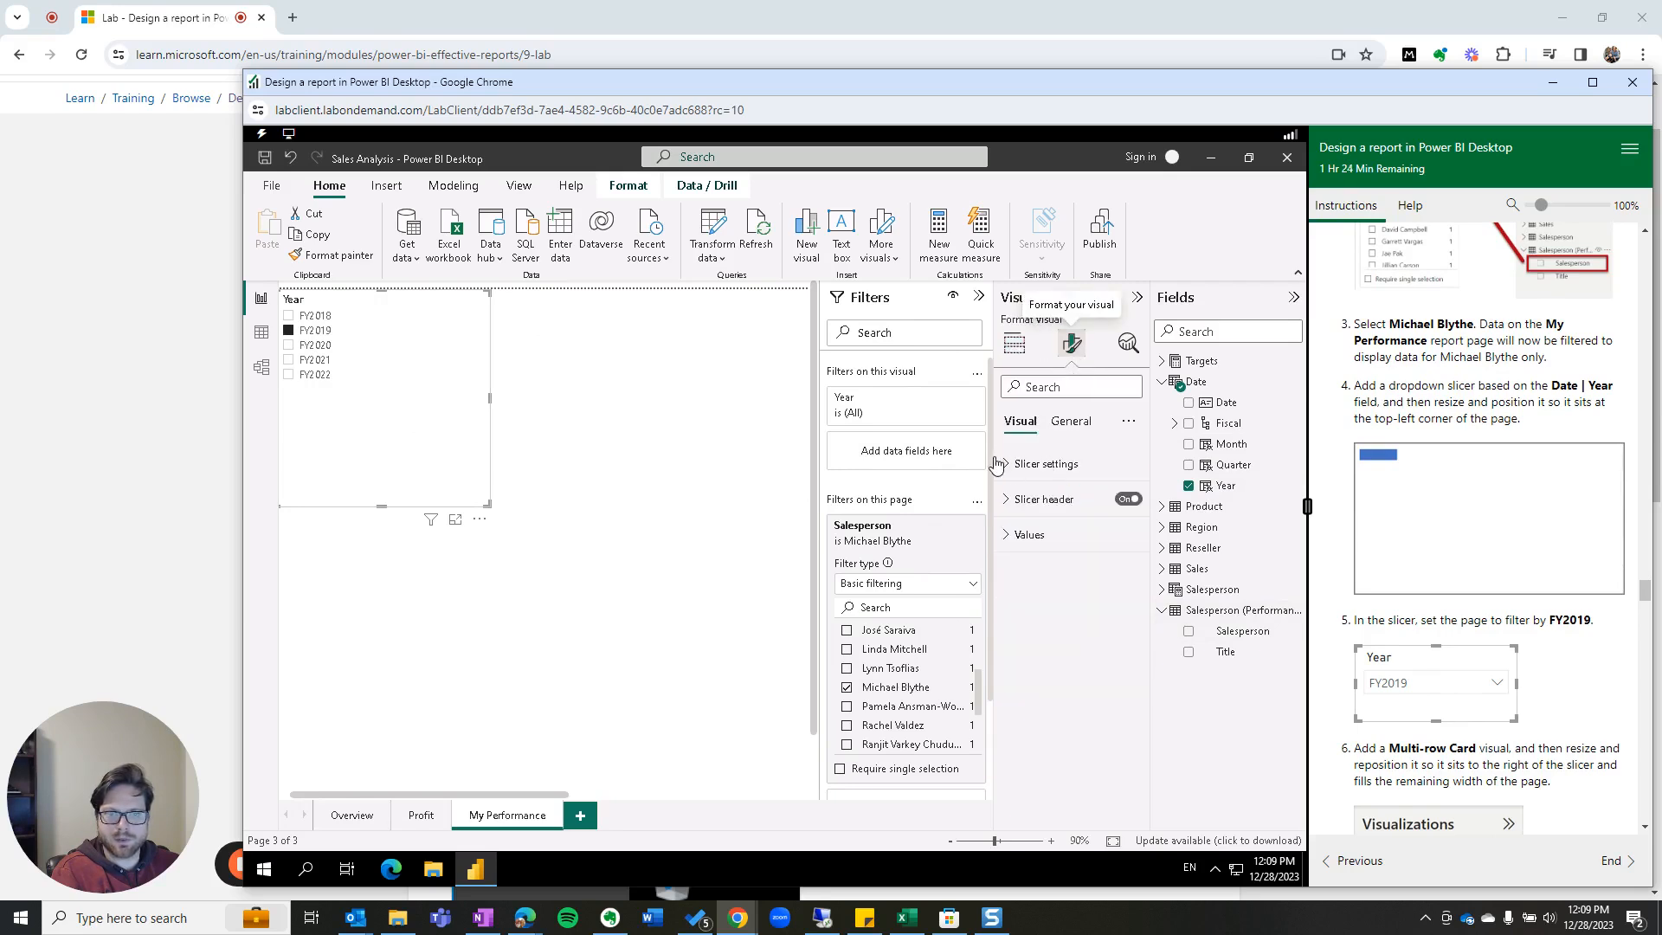
left_click(1043, 464)
left_click(1058, 542)
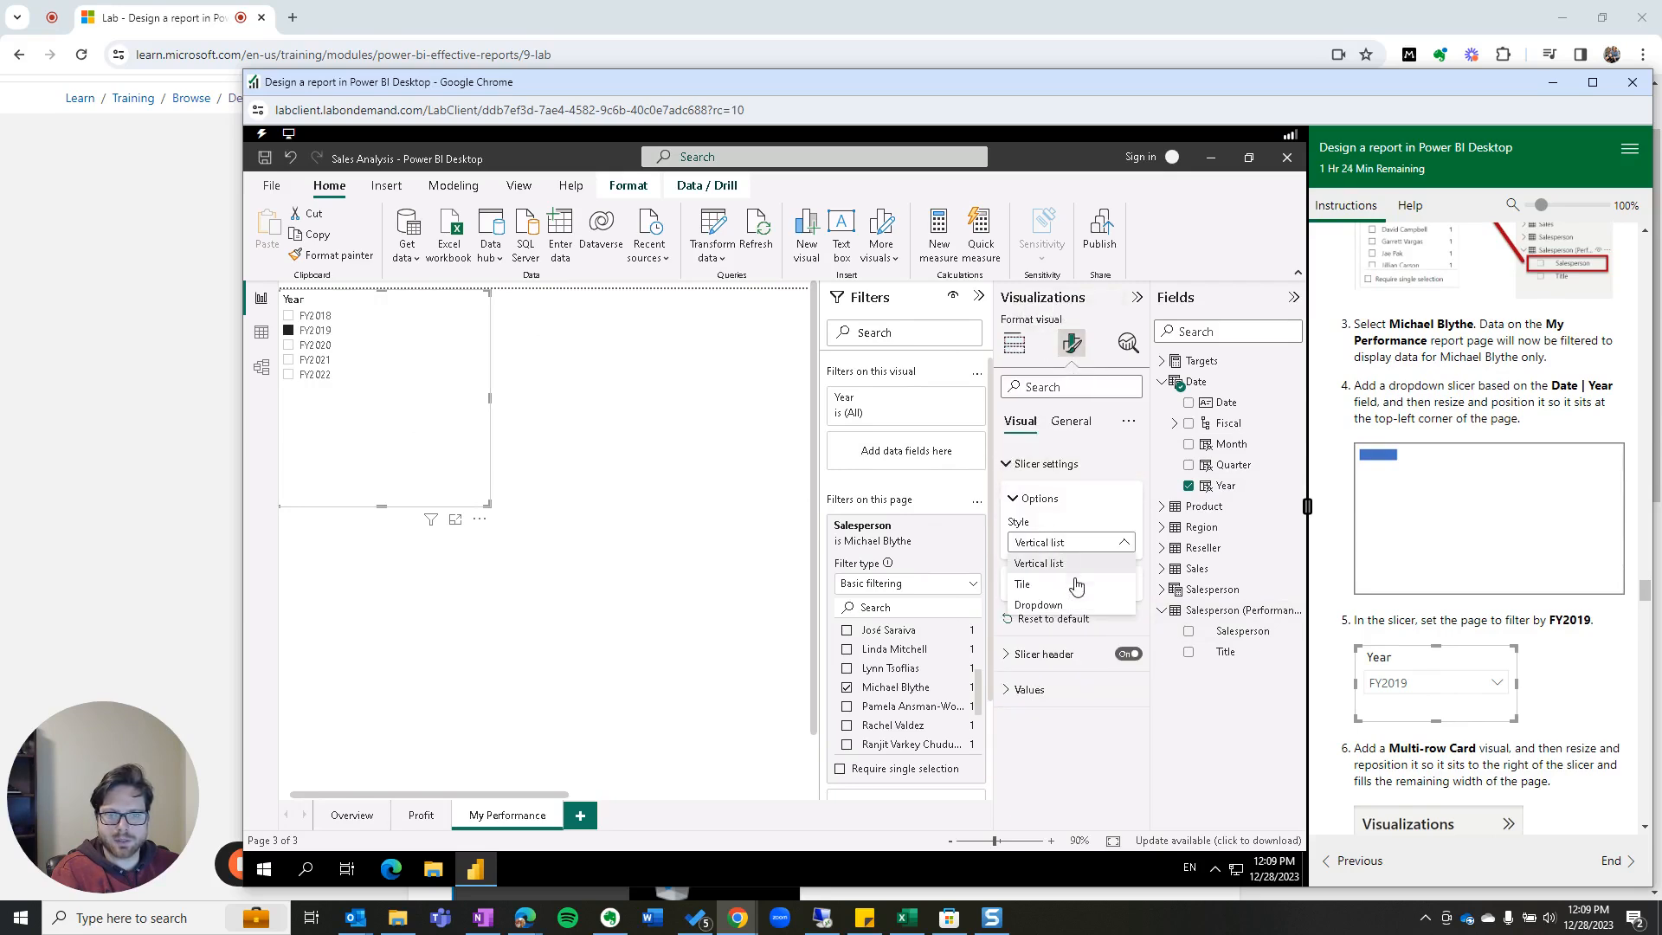
left_click(1070, 605)
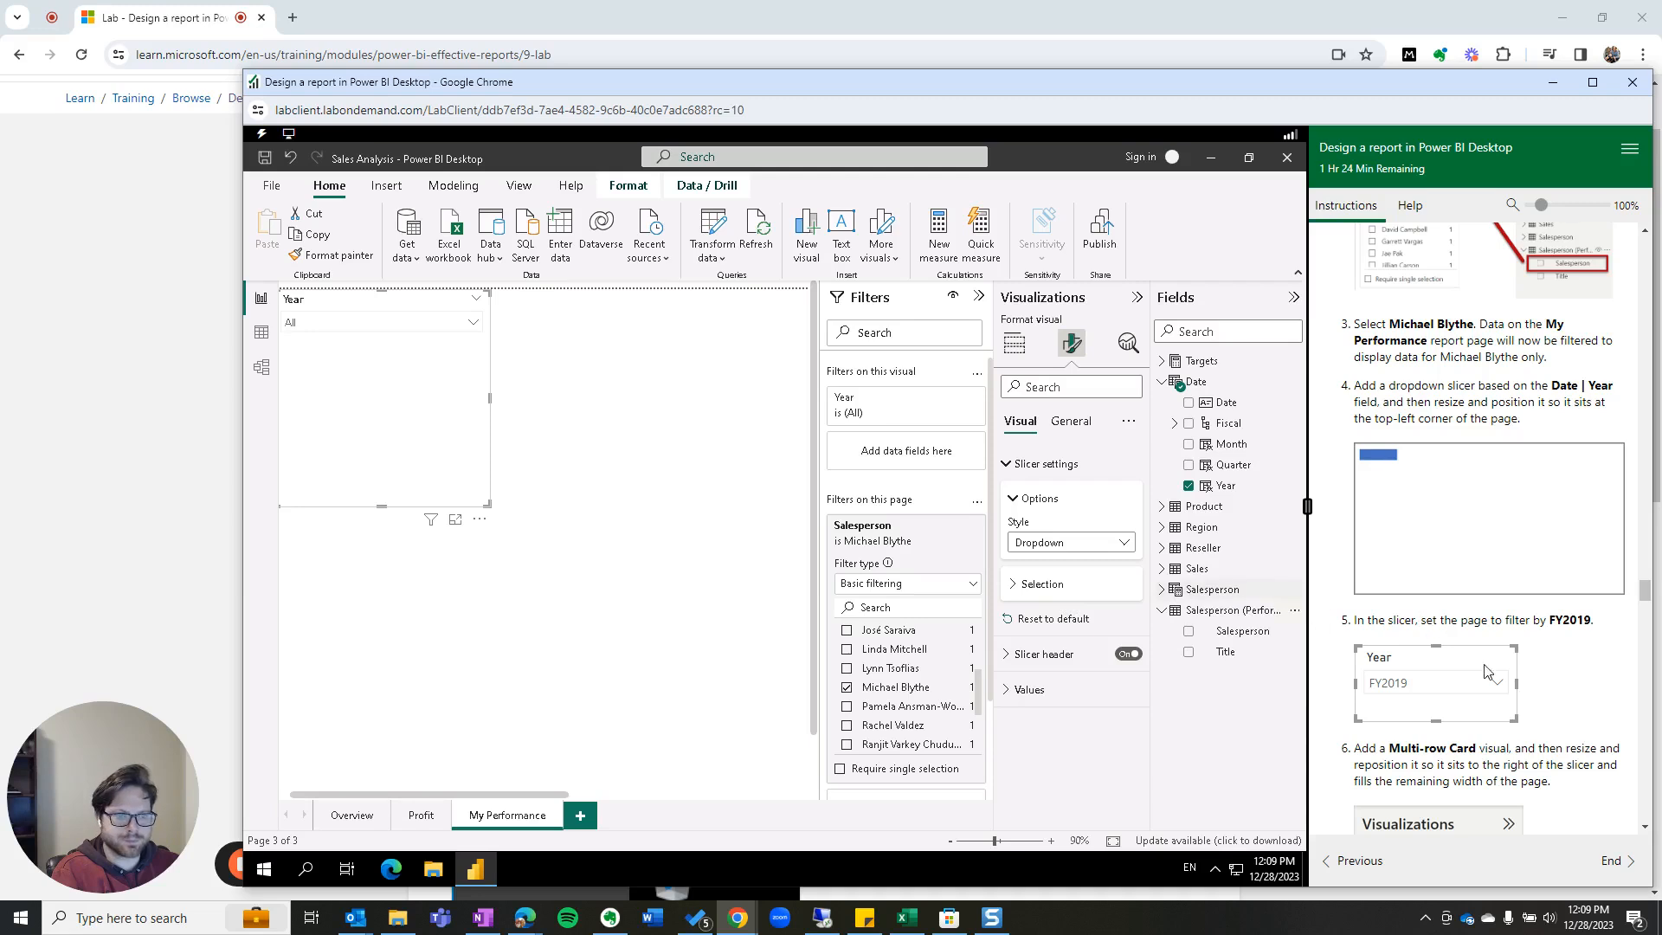
Step: Filter the page by FY2019 with the Year slicer and reduce the slicer's height to fit its dropdown
scroll(352, 345, "down", 1)
scroll(387, 393, "up", 1)
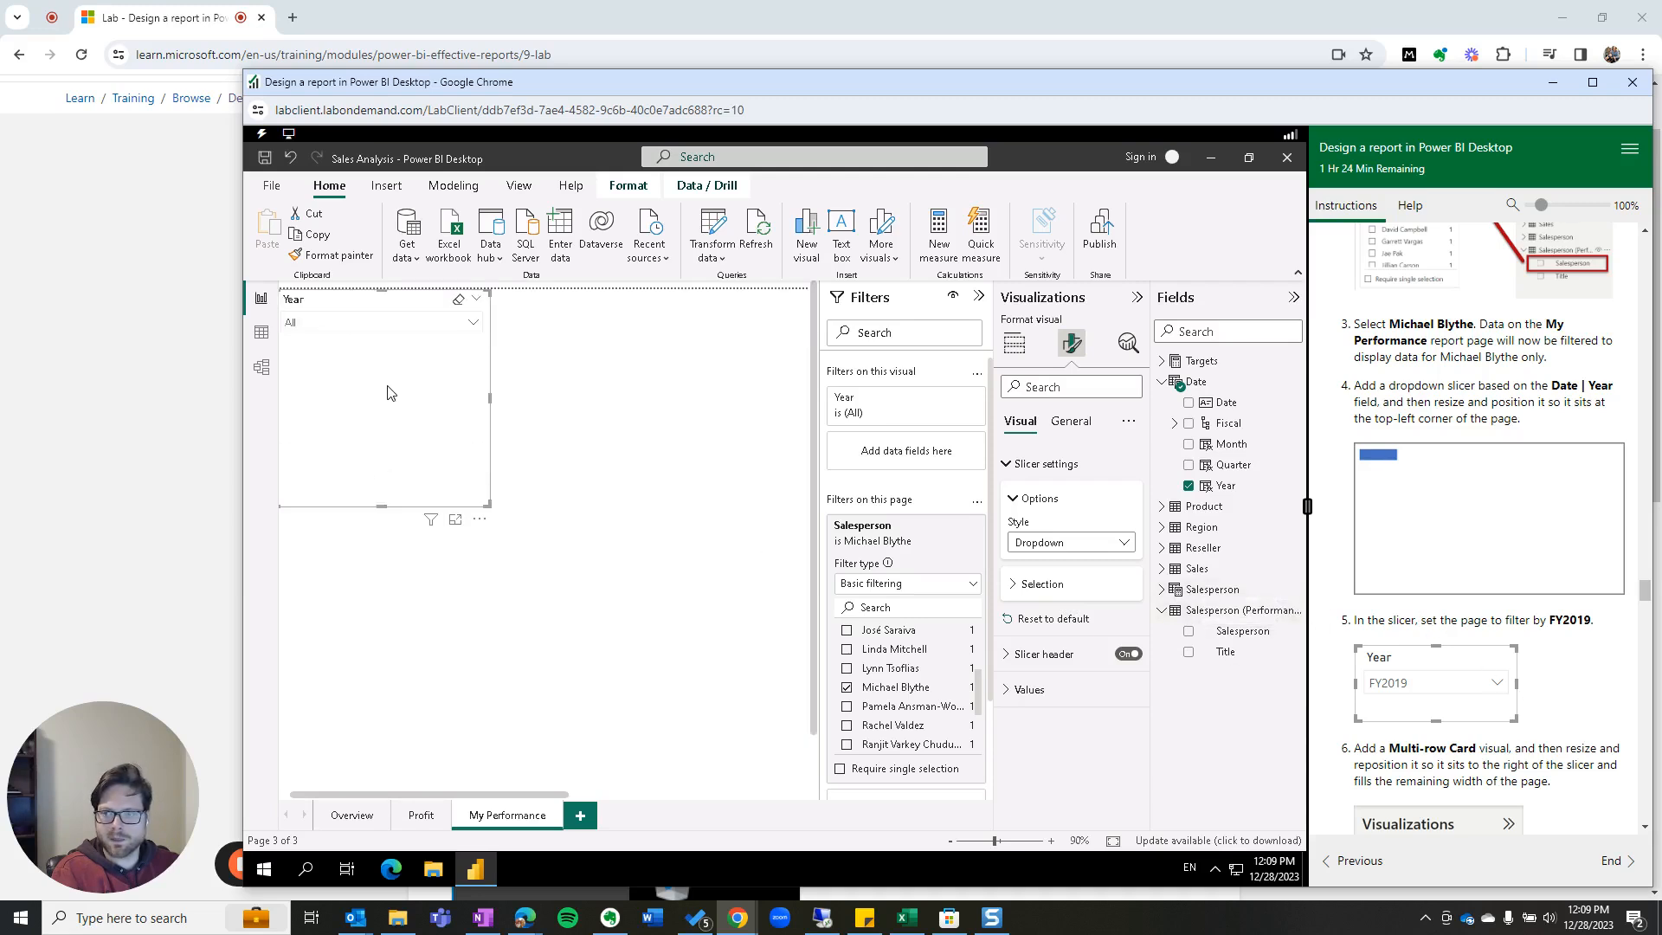
left_click(456, 327)
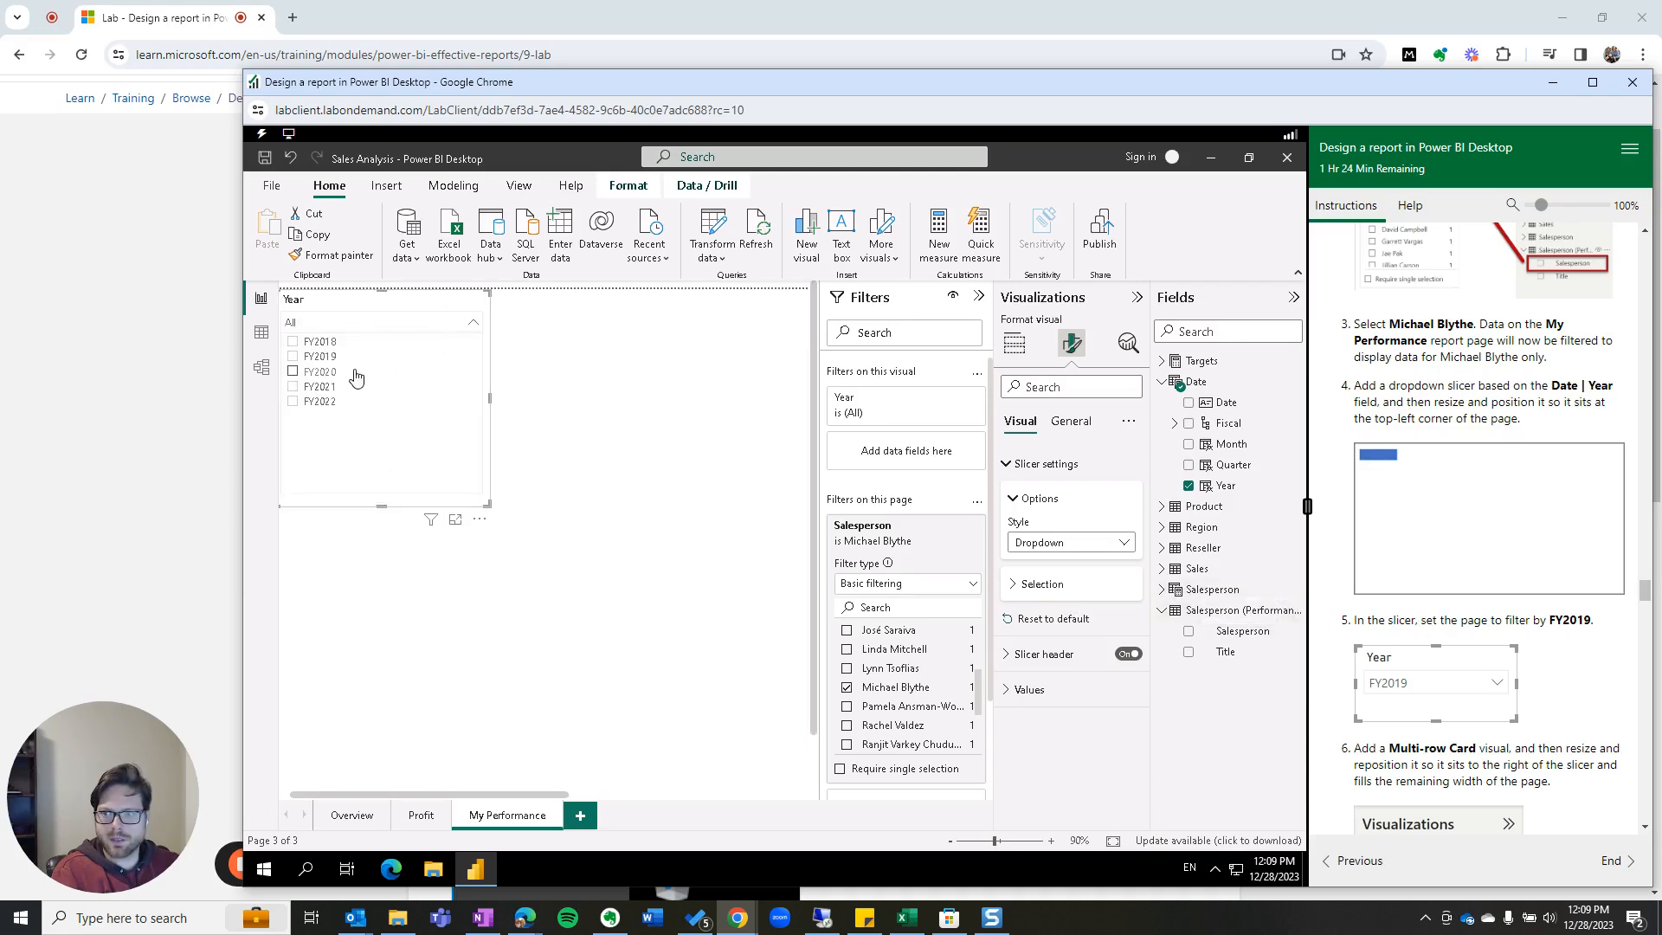
left_click(293, 356)
left_click_drag(381, 506, 385, 350)
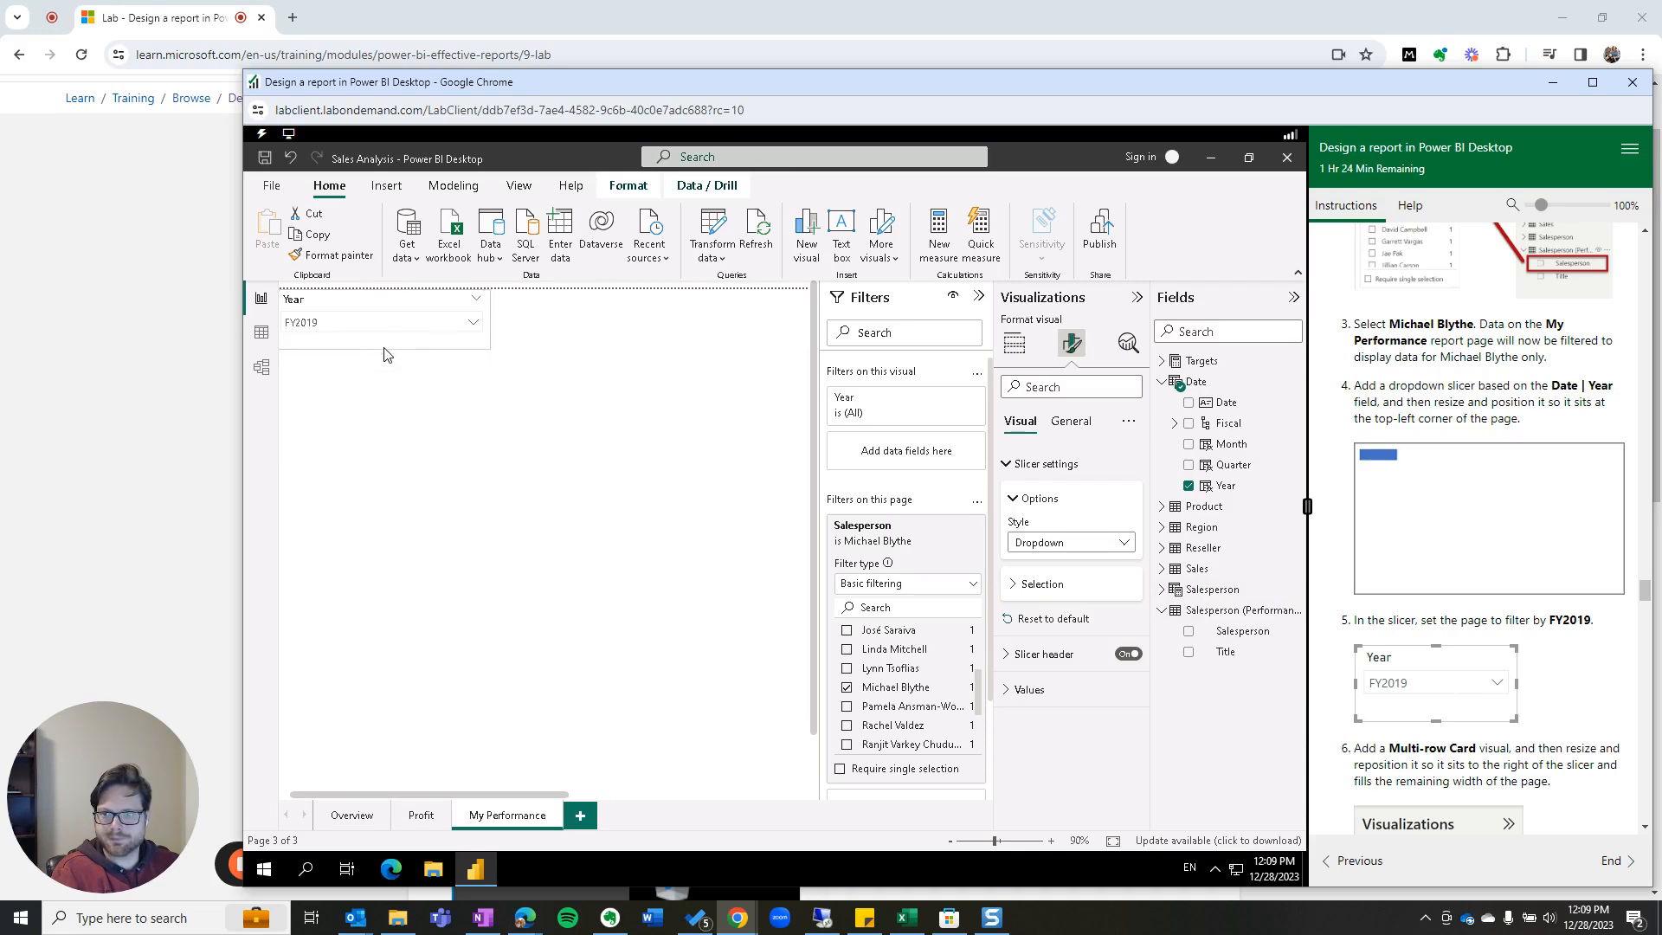
Step: Add a Multi-row card visual and place it beside the Year slicer so it fills the remaining page width
scroll(1572, 698, "down", 2)
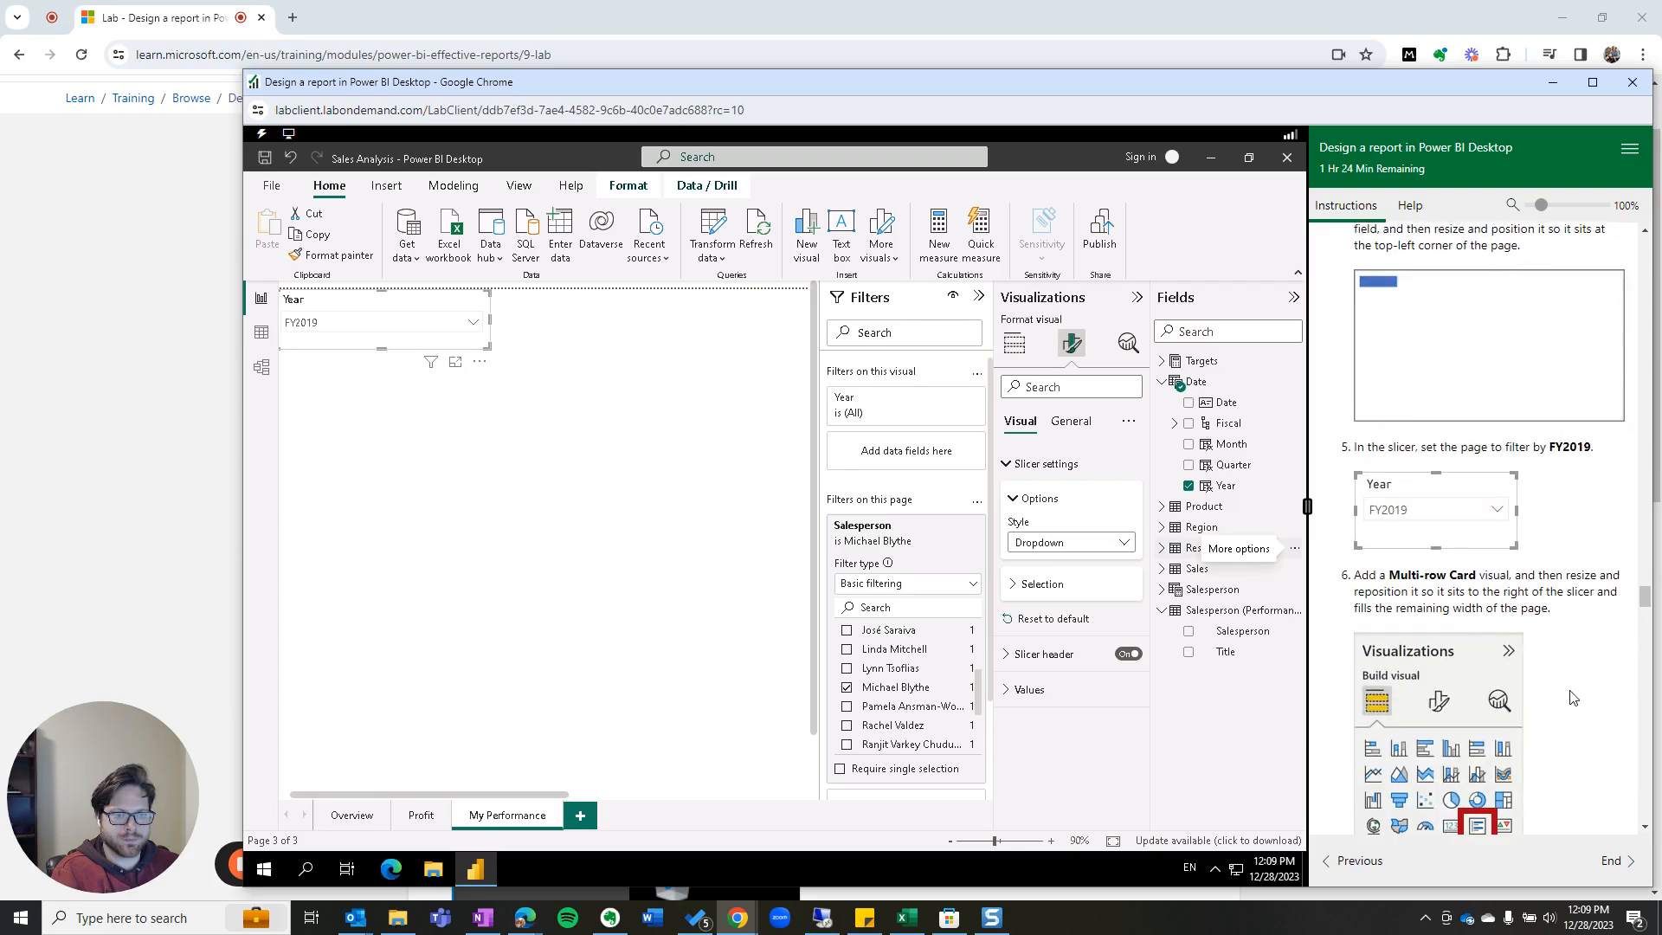
scroll(1573, 698, "down", 1)
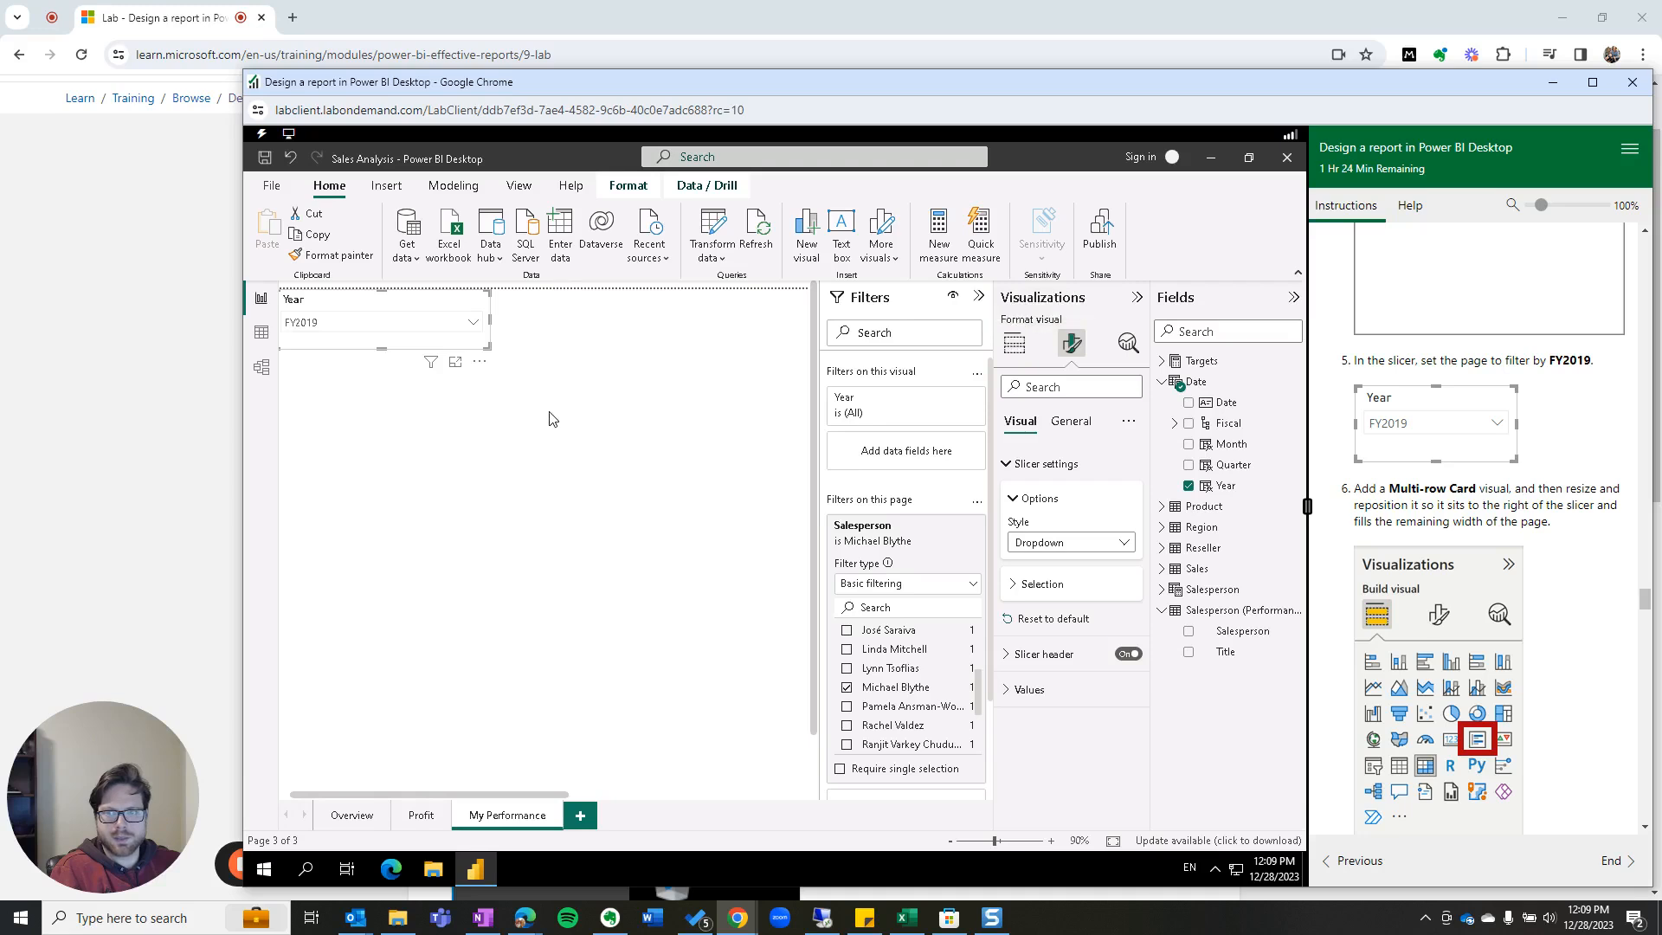
left_click(550, 389)
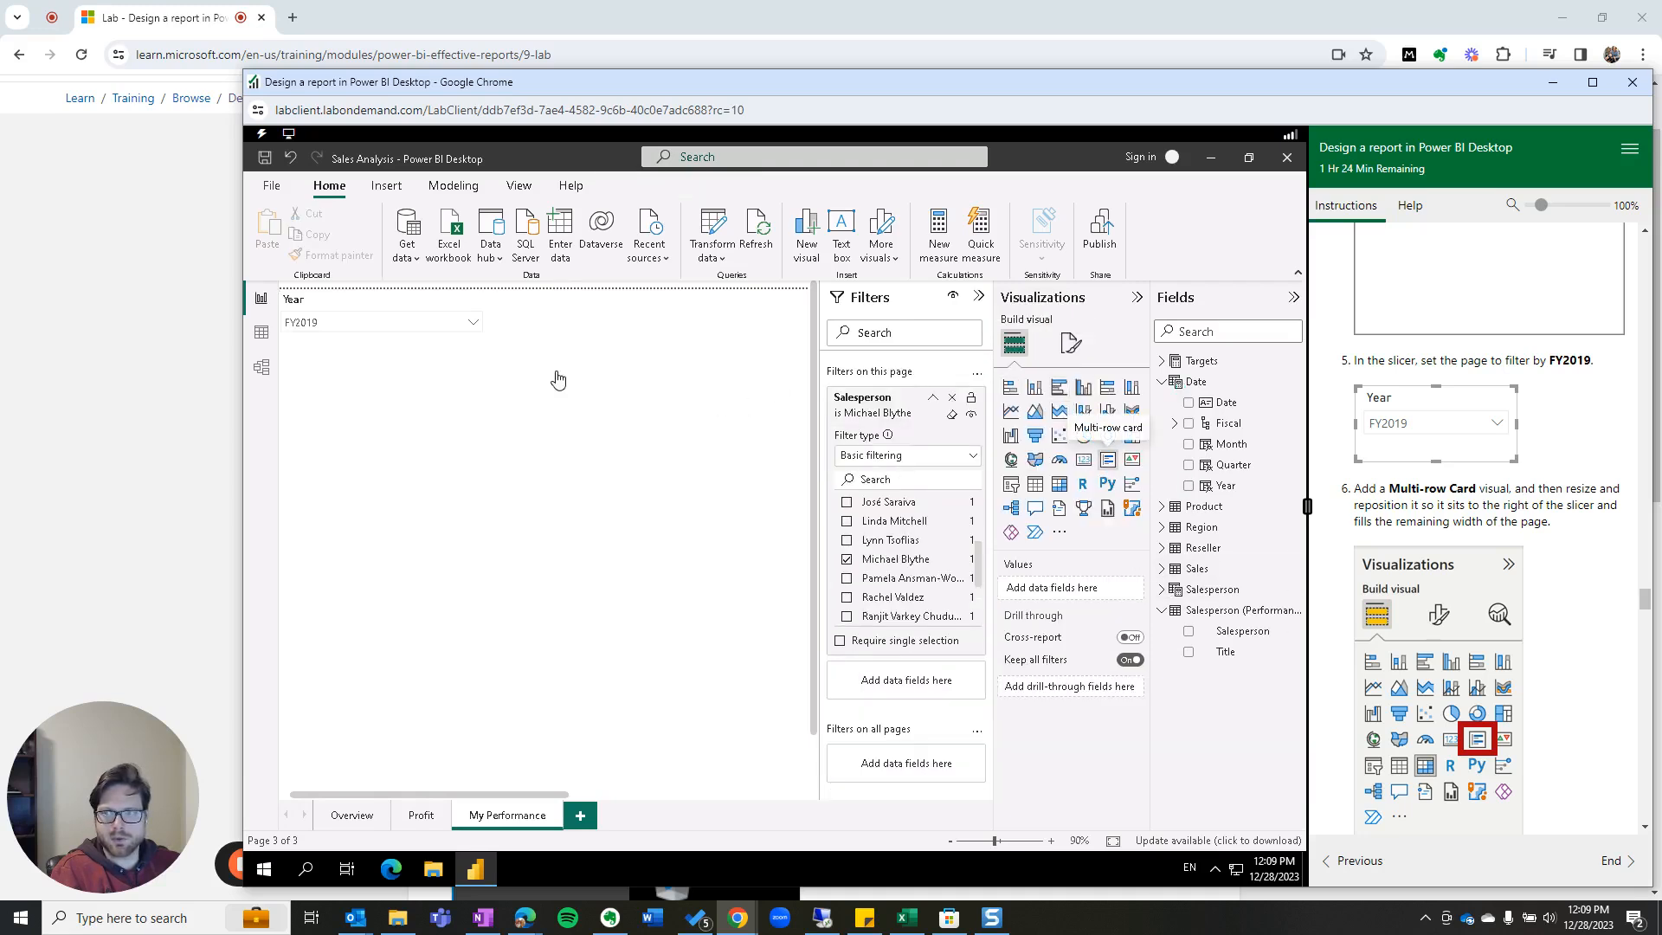
left_click(1107, 466)
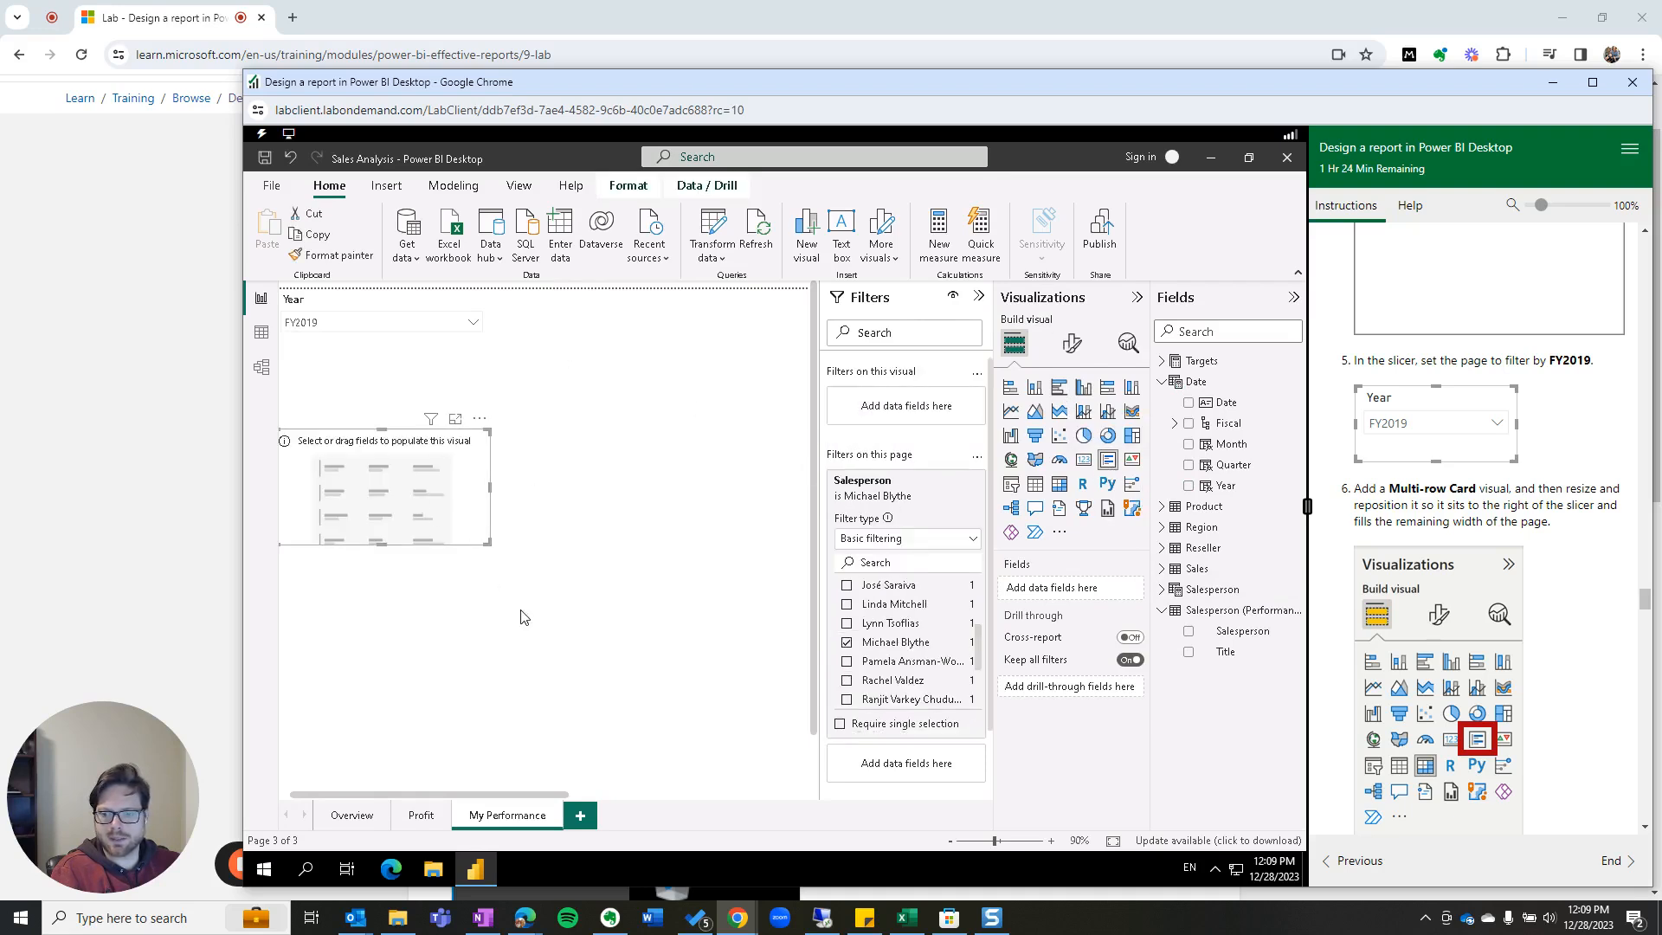
scroll(547, 584, "down", 2)
scroll(544, 584, "down", 3)
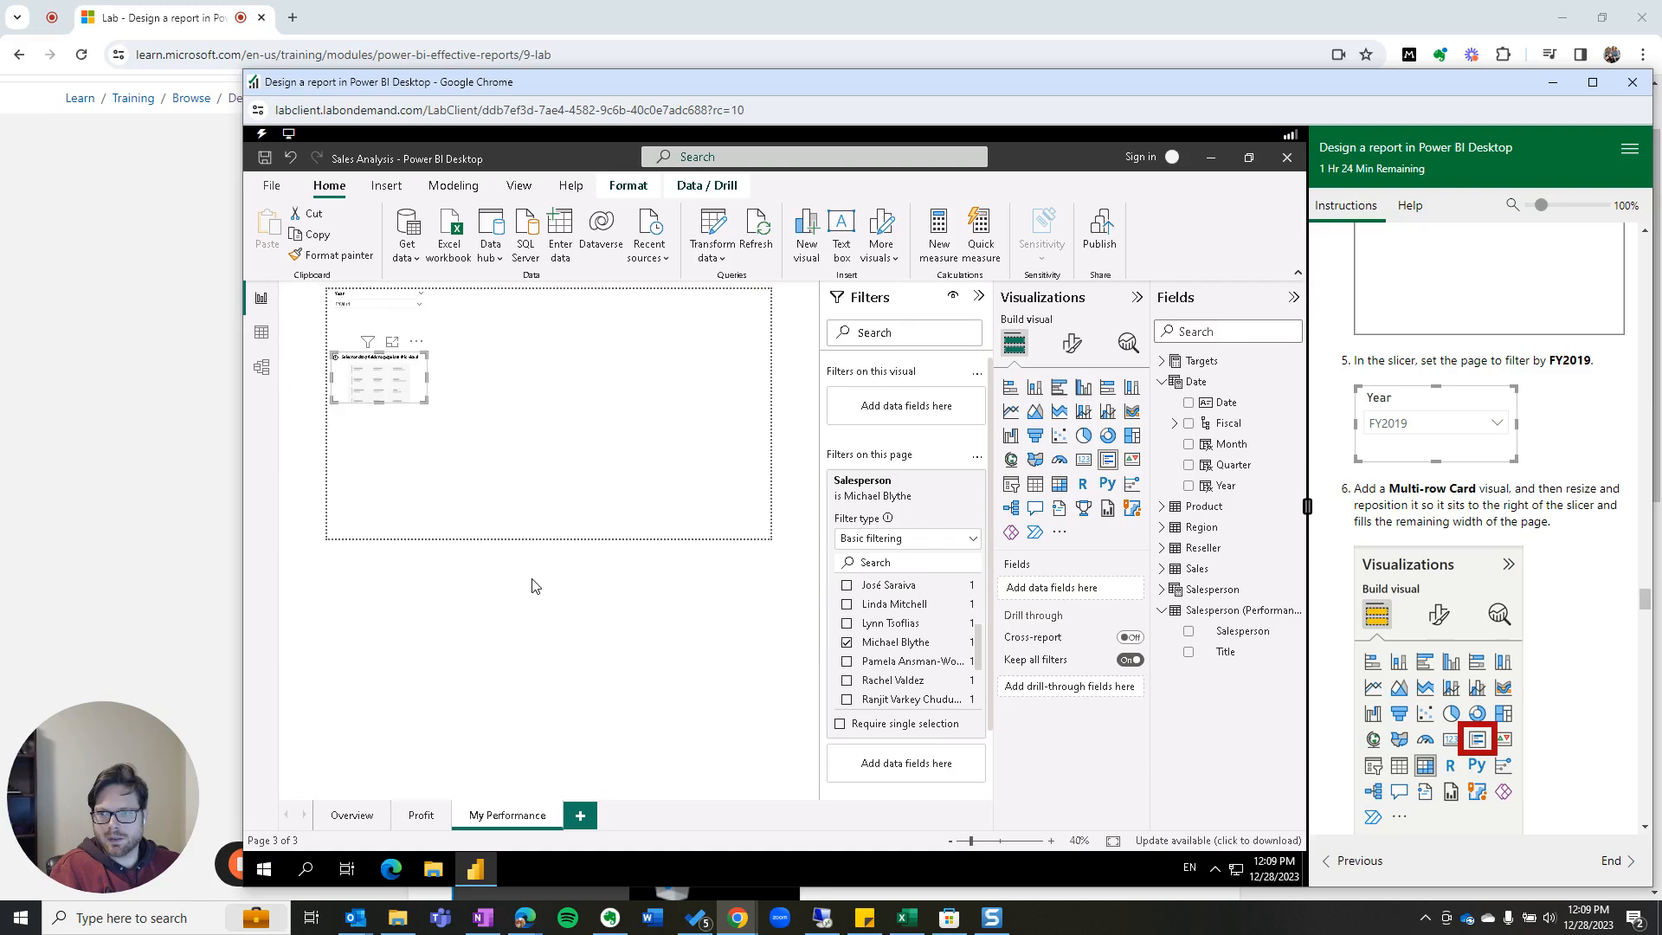
left_click_drag(373, 390, 765, 323)
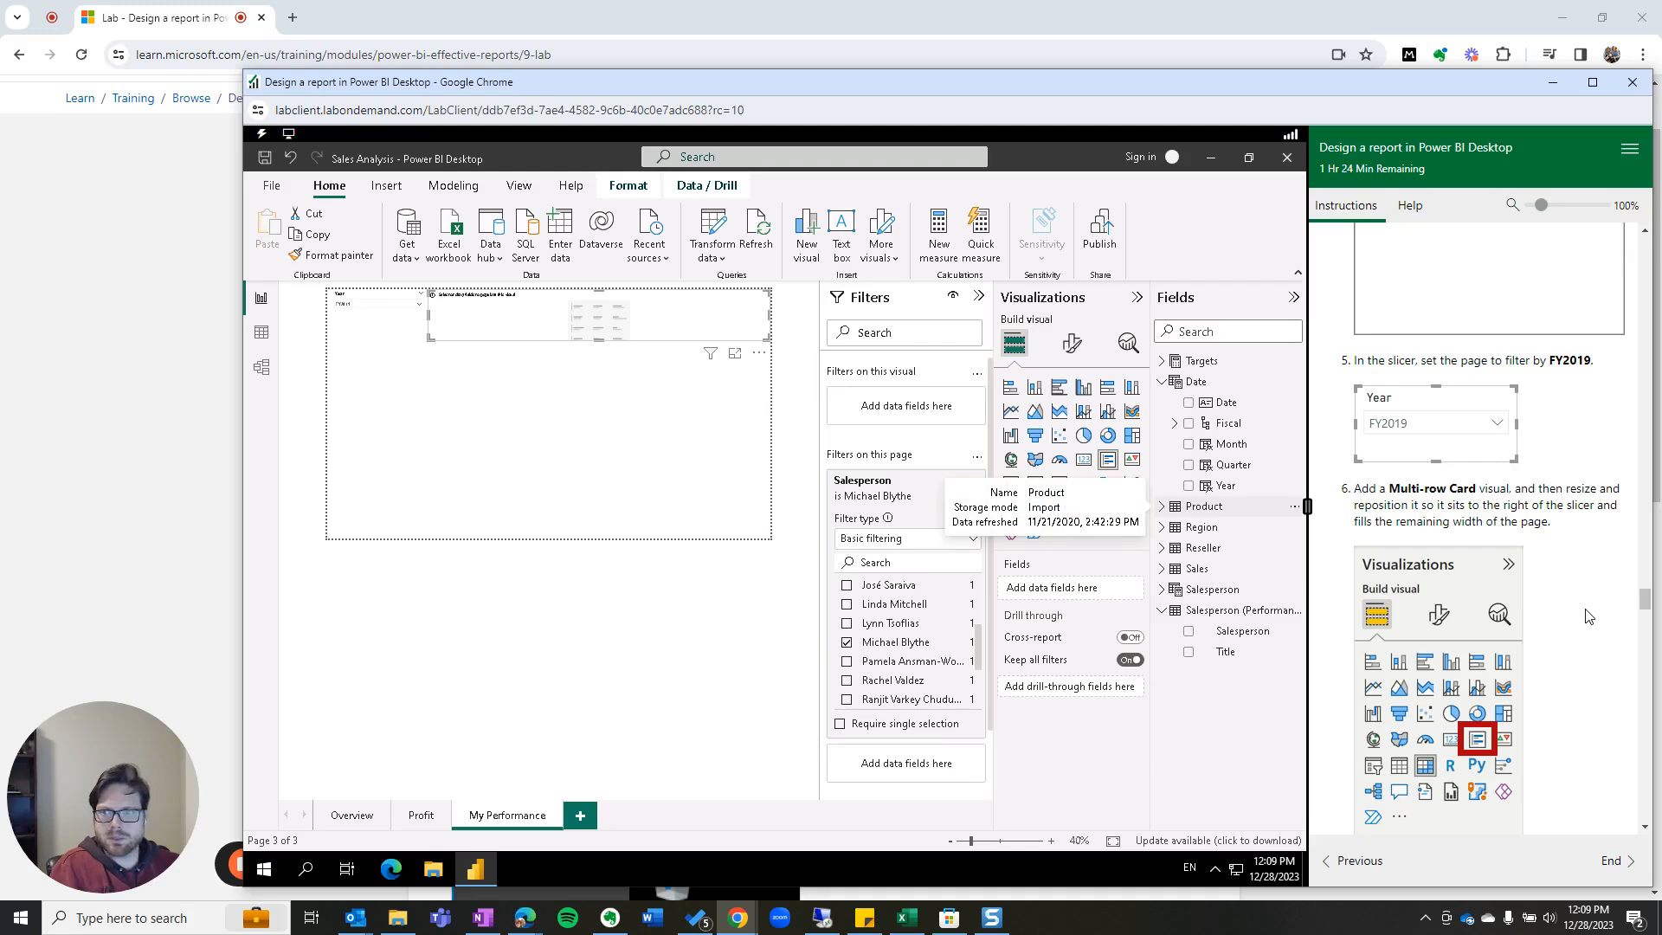
Step: Narrow the Year slicer and widen the multi-row card toward it to close the gap between them
left_click(418, 304)
left_click(470, 375)
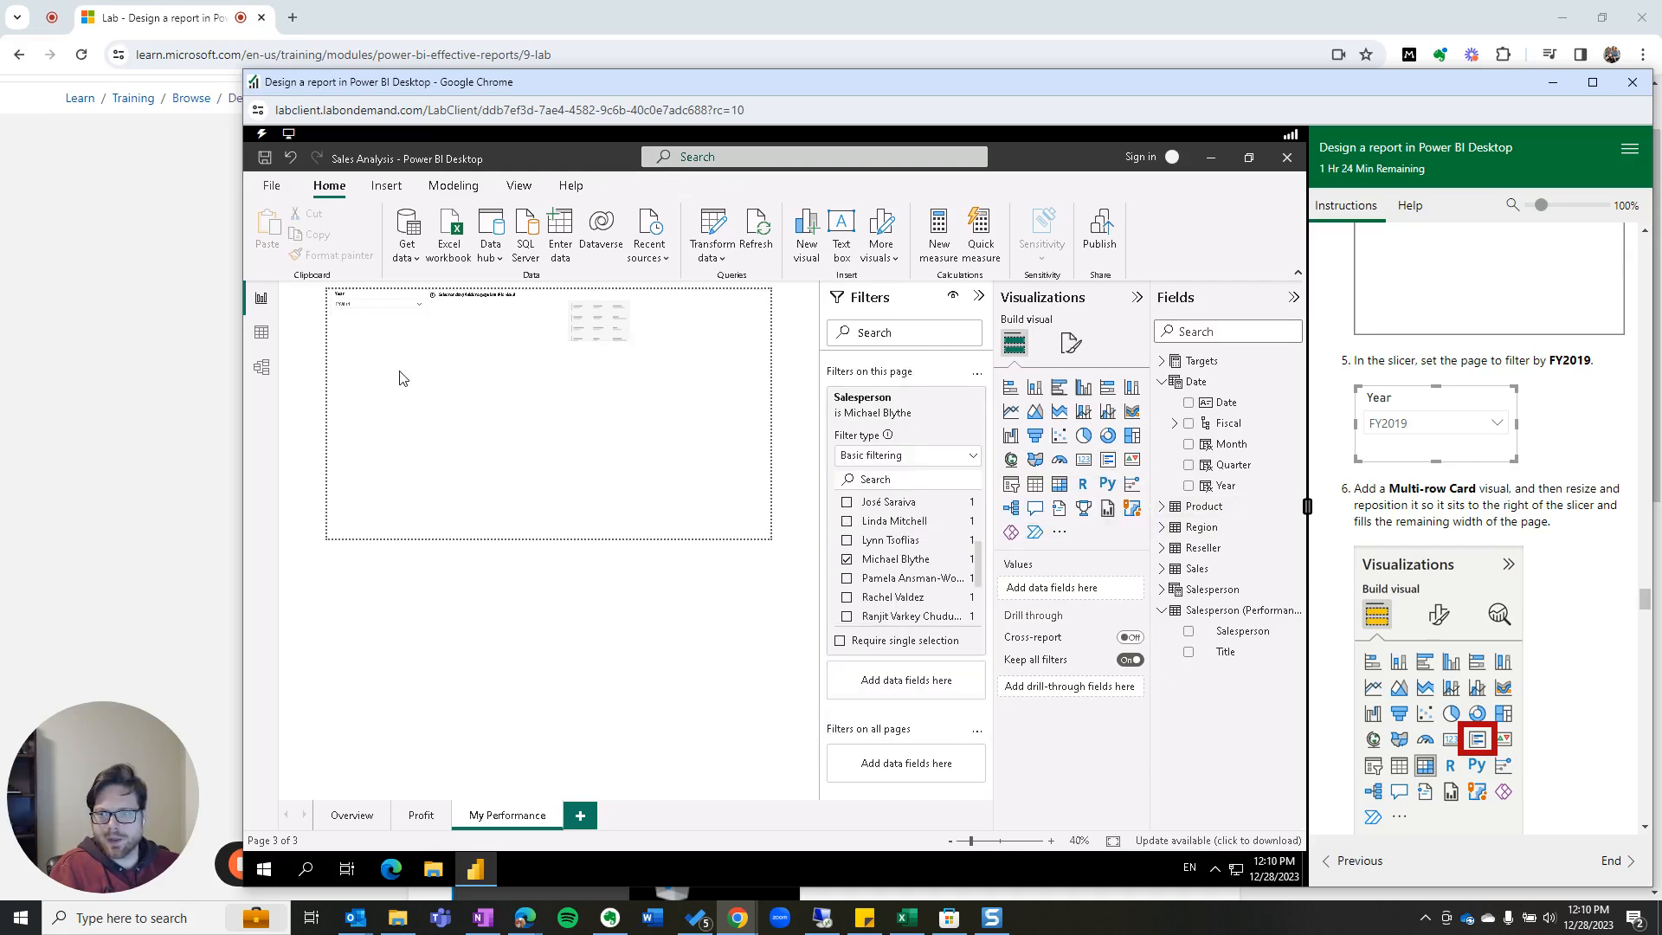
scroll(401, 366, "up", 3)
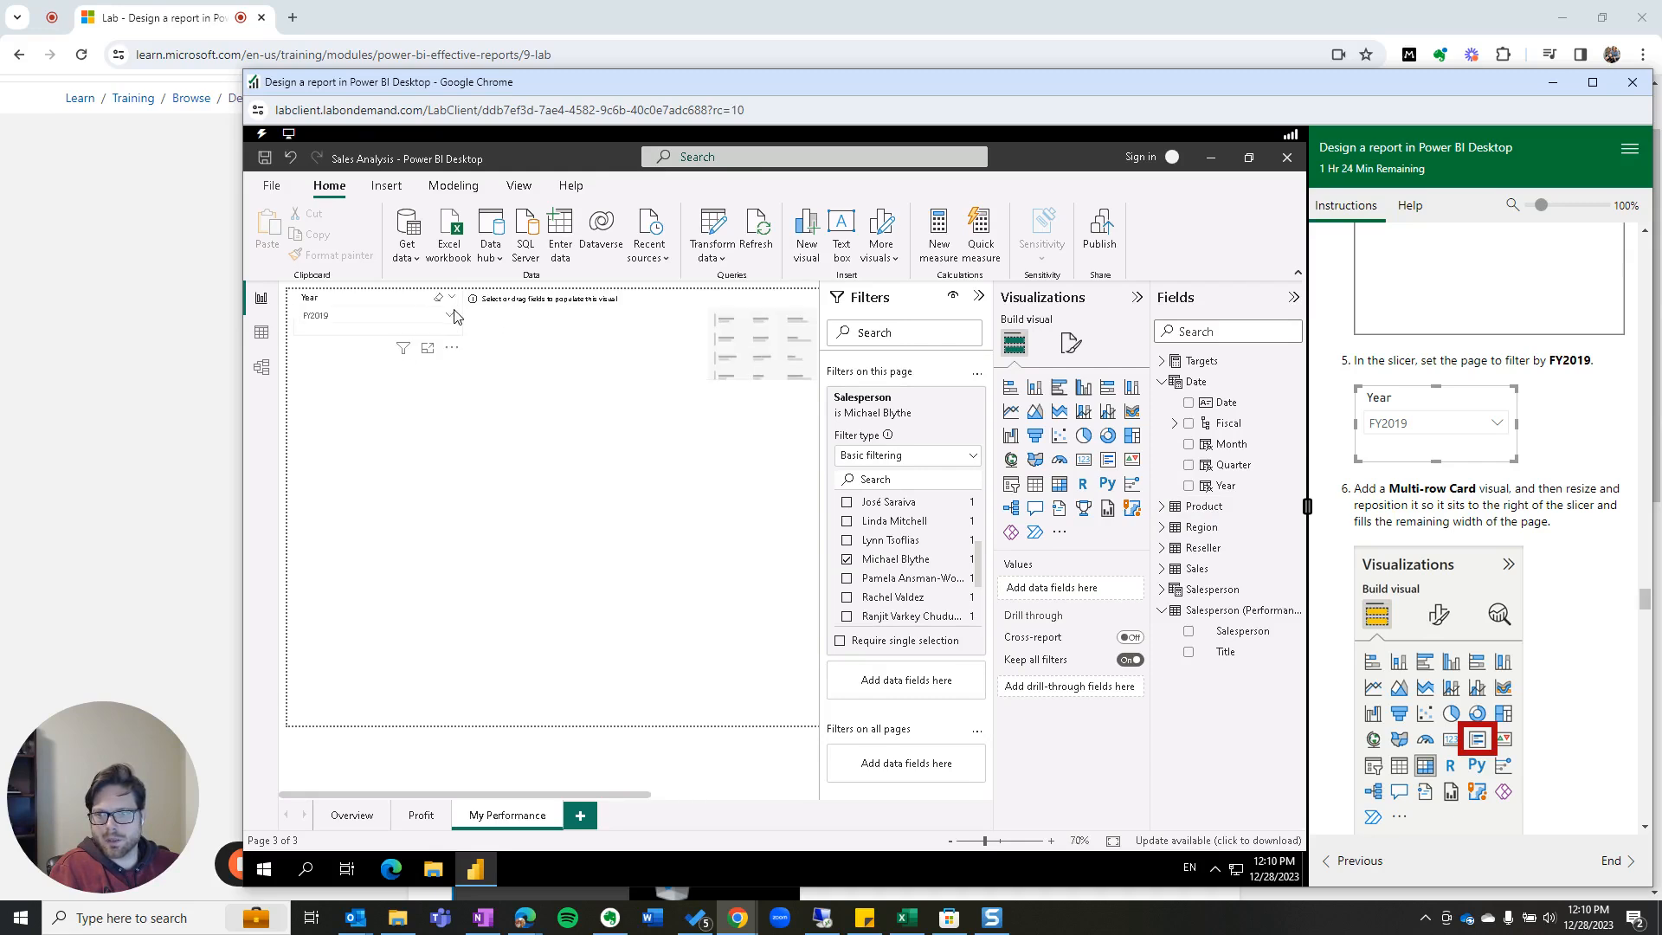
left_click(451, 317)
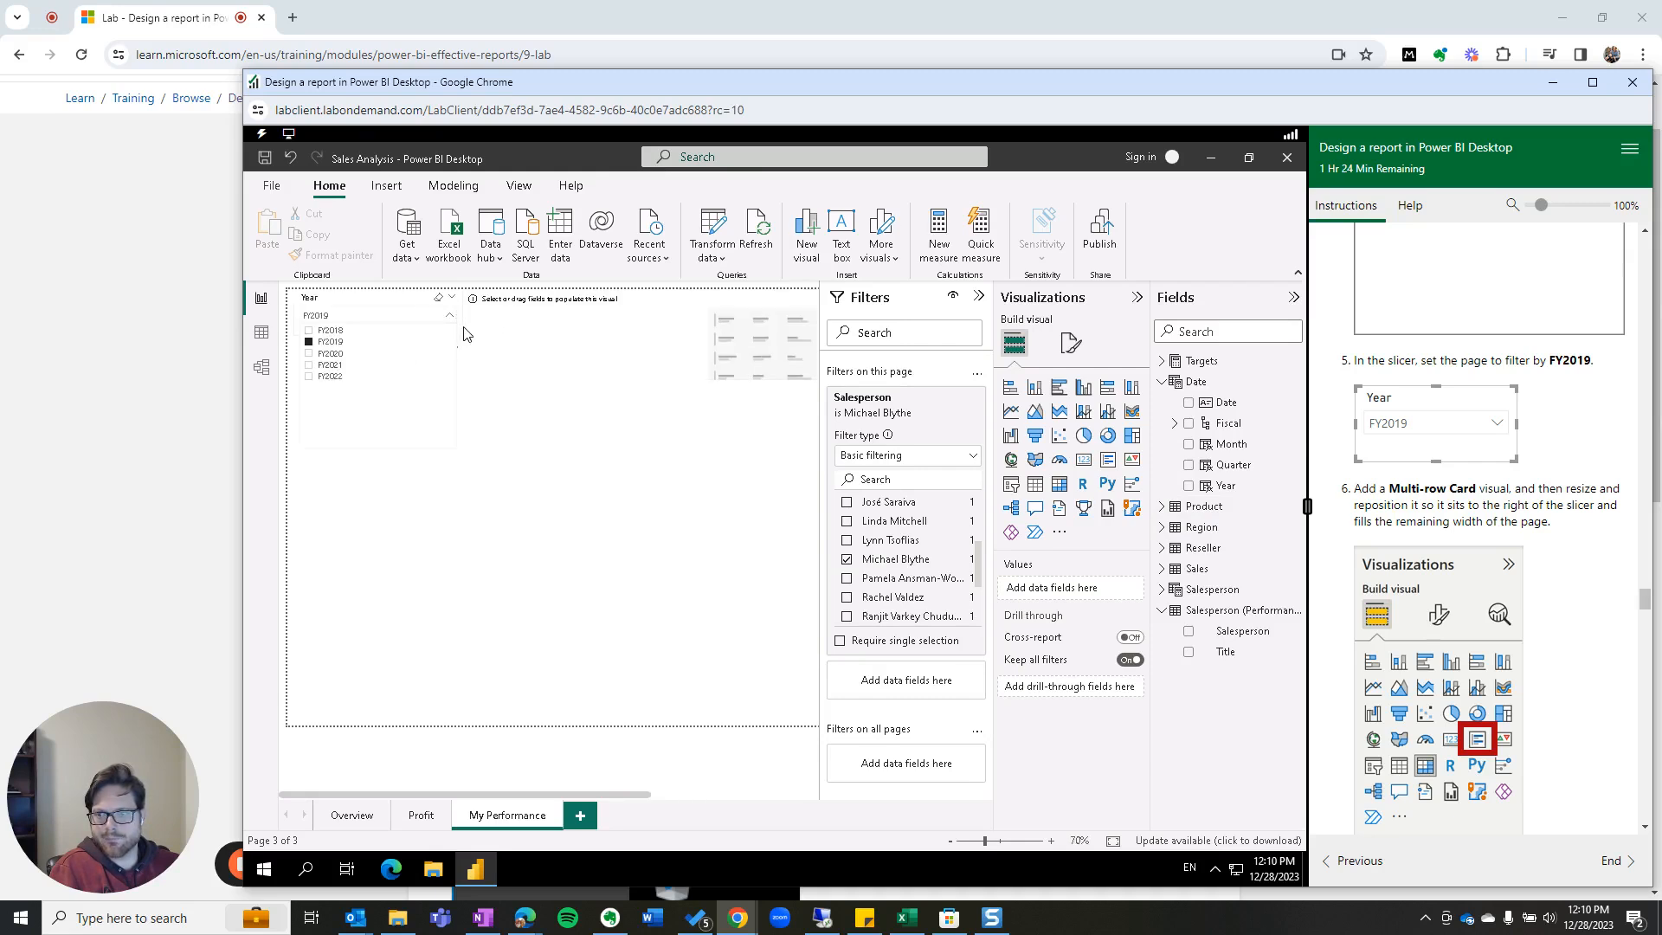
left_click(516, 481)
left_click(461, 329)
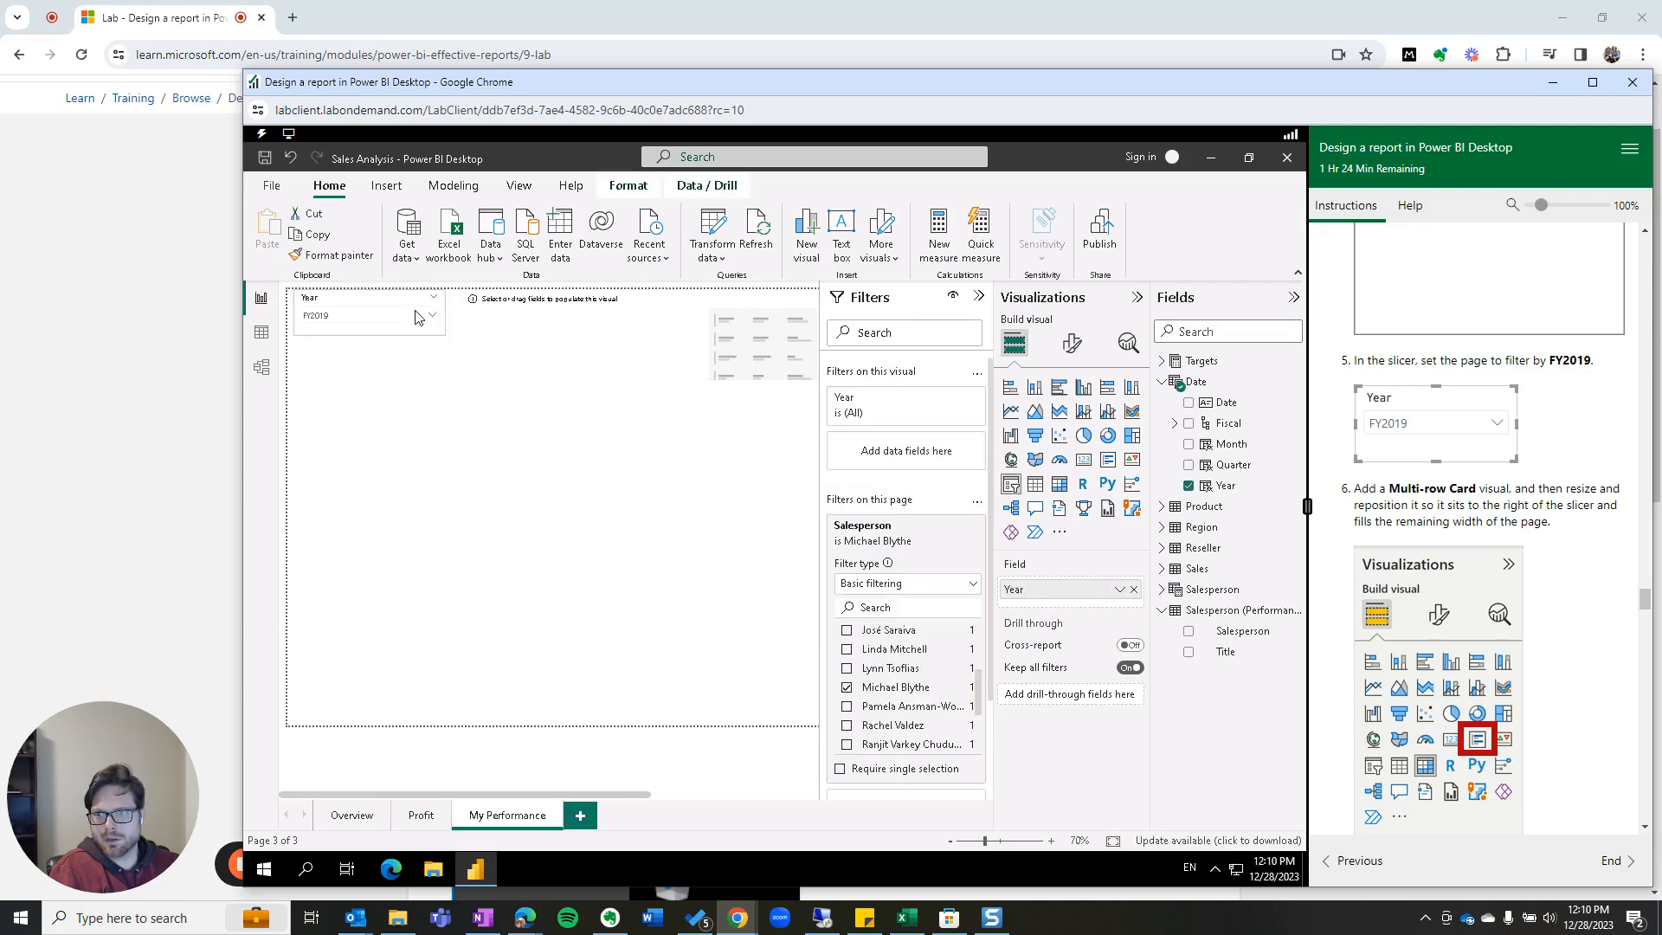
left_click_drag(415, 316, 368, 313)
left_click(515, 335)
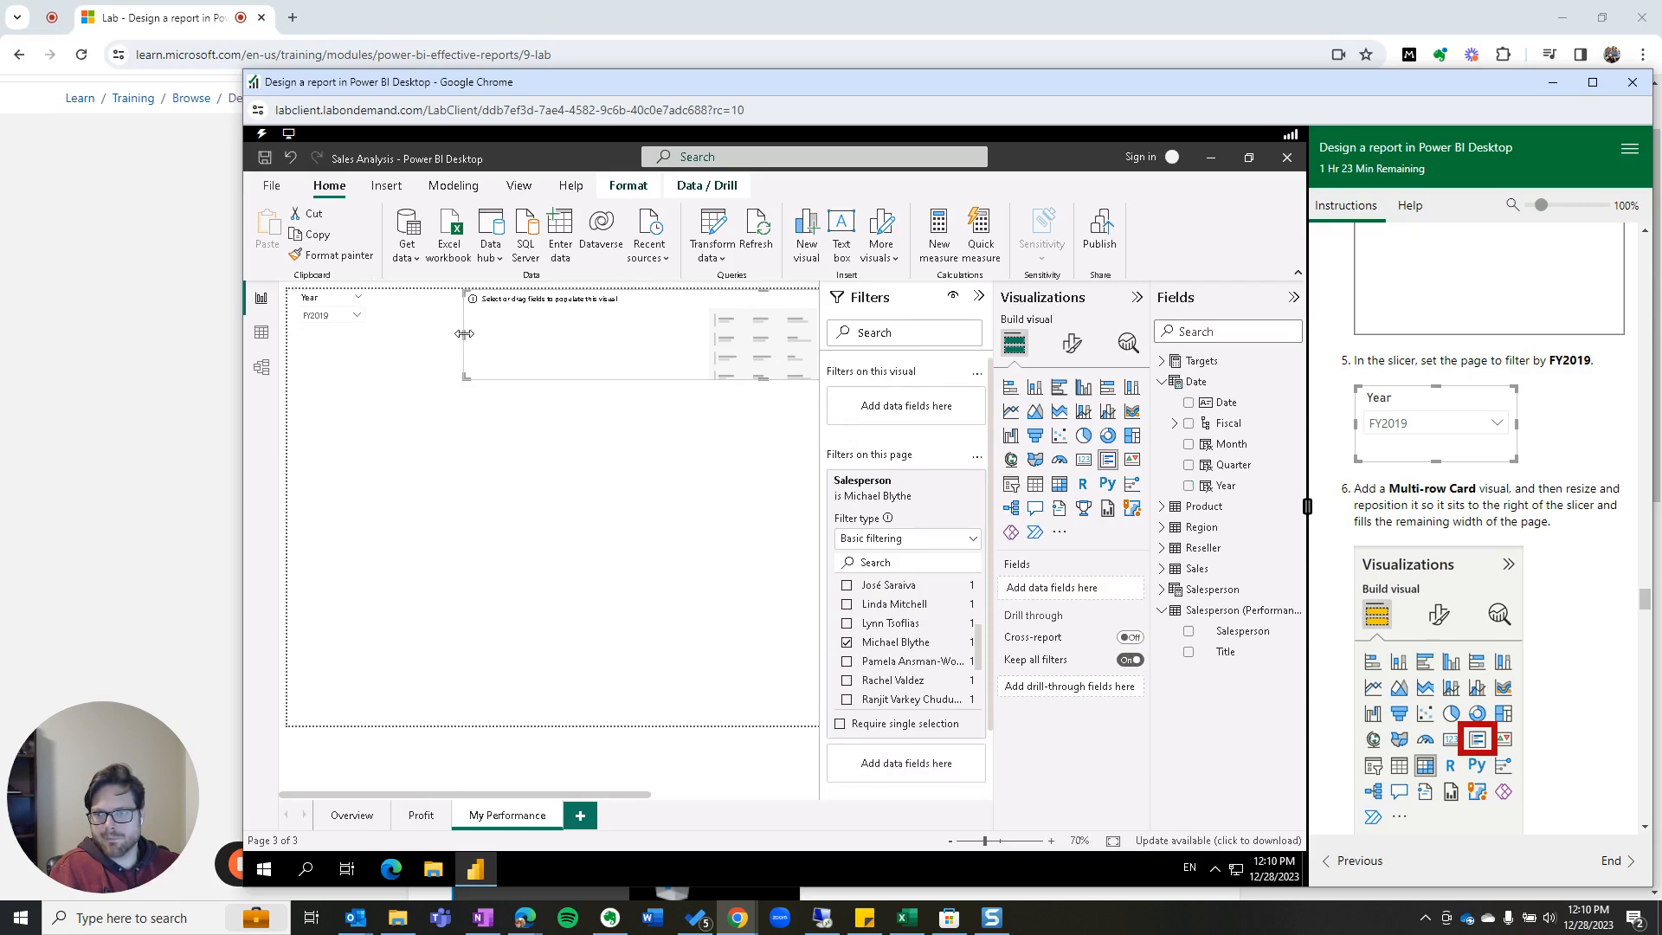
left_click_drag(464, 333, 372, 329)
Step: Add Sales from the Sales table and Target, Variance and Variance Margin from the Targets table to the multi-row card
scroll(1549, 571, "down", 4)
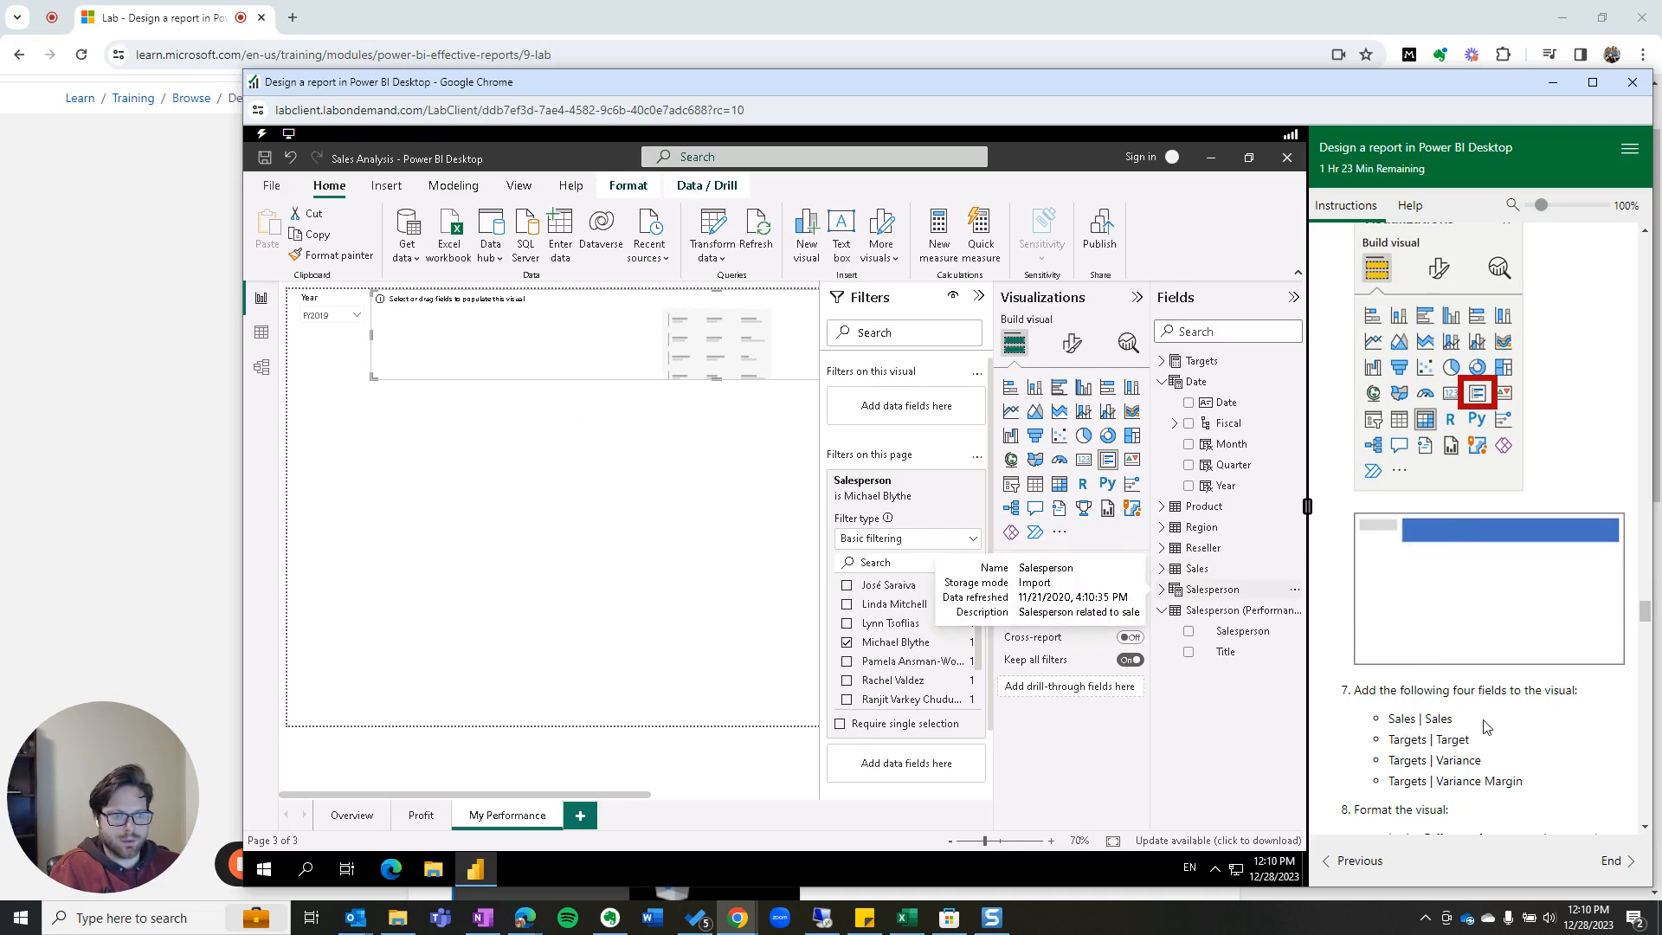
left_click(1162, 384)
left_click(1162, 465)
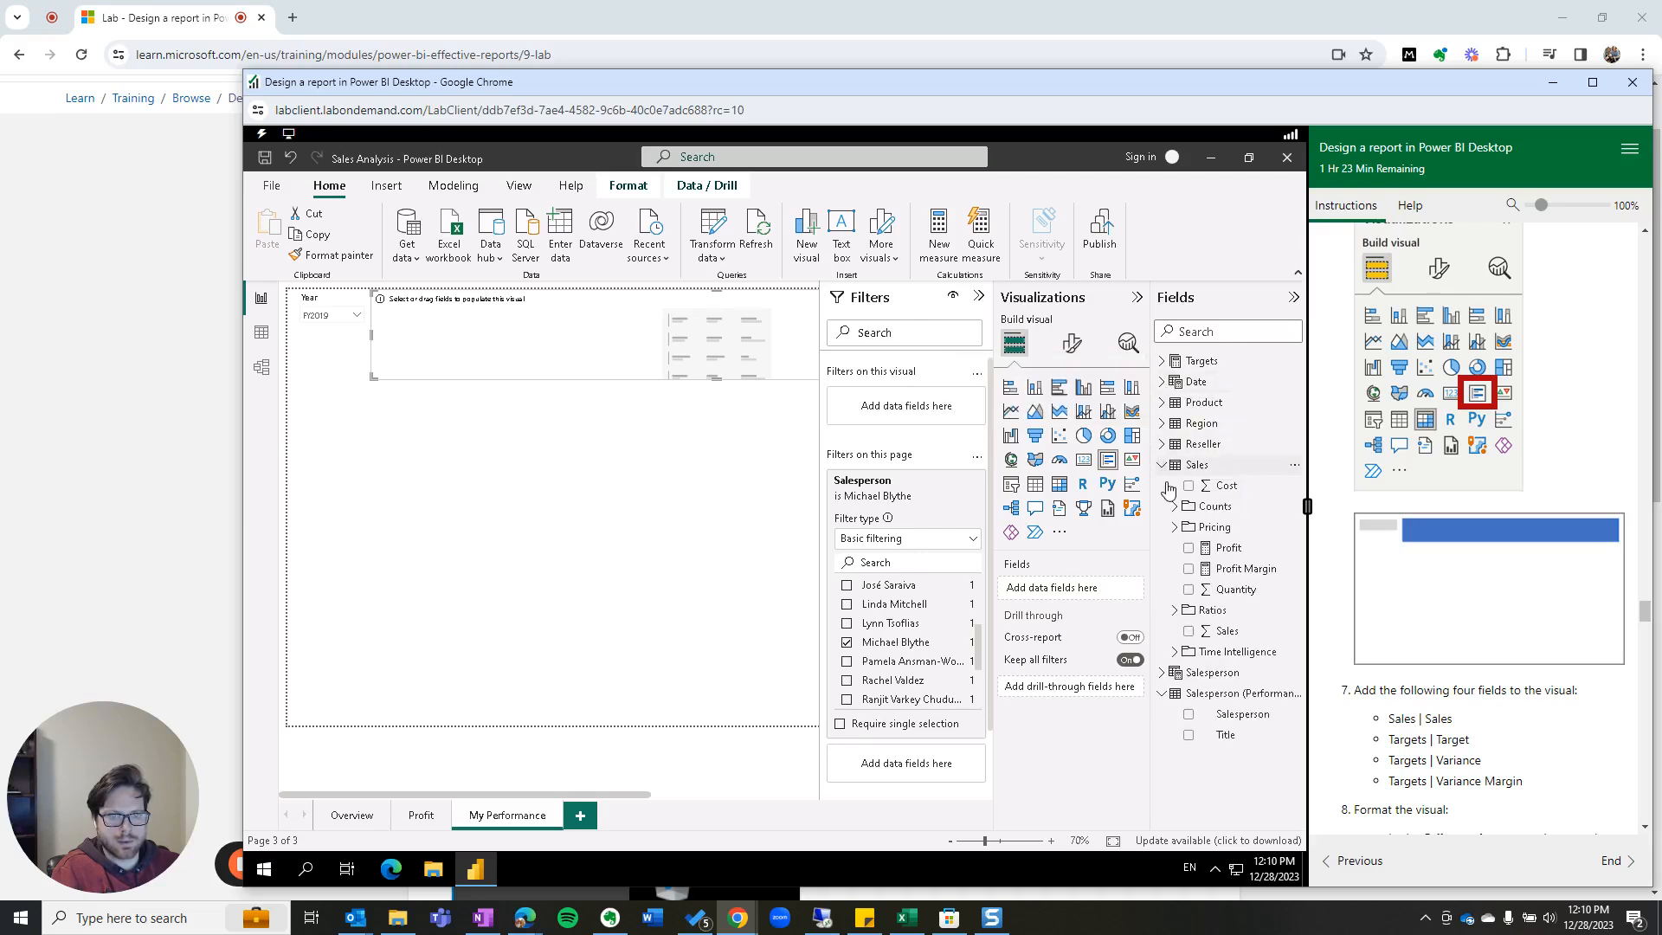
left_click(1189, 632)
left_click(1162, 465)
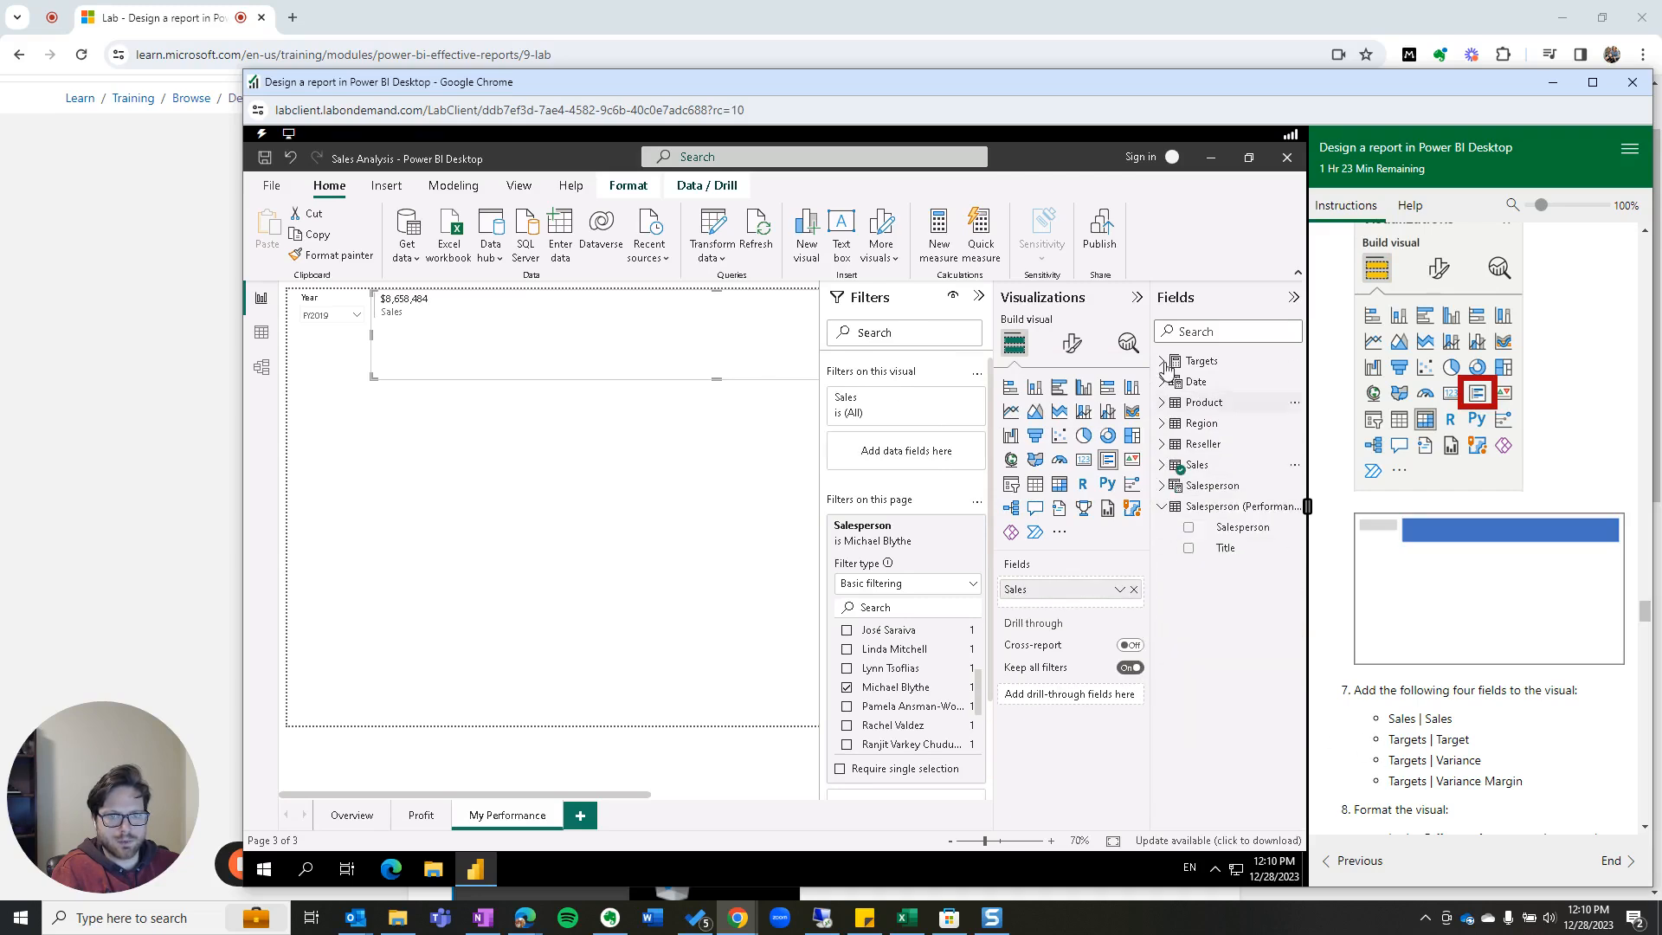
left_click(1164, 363)
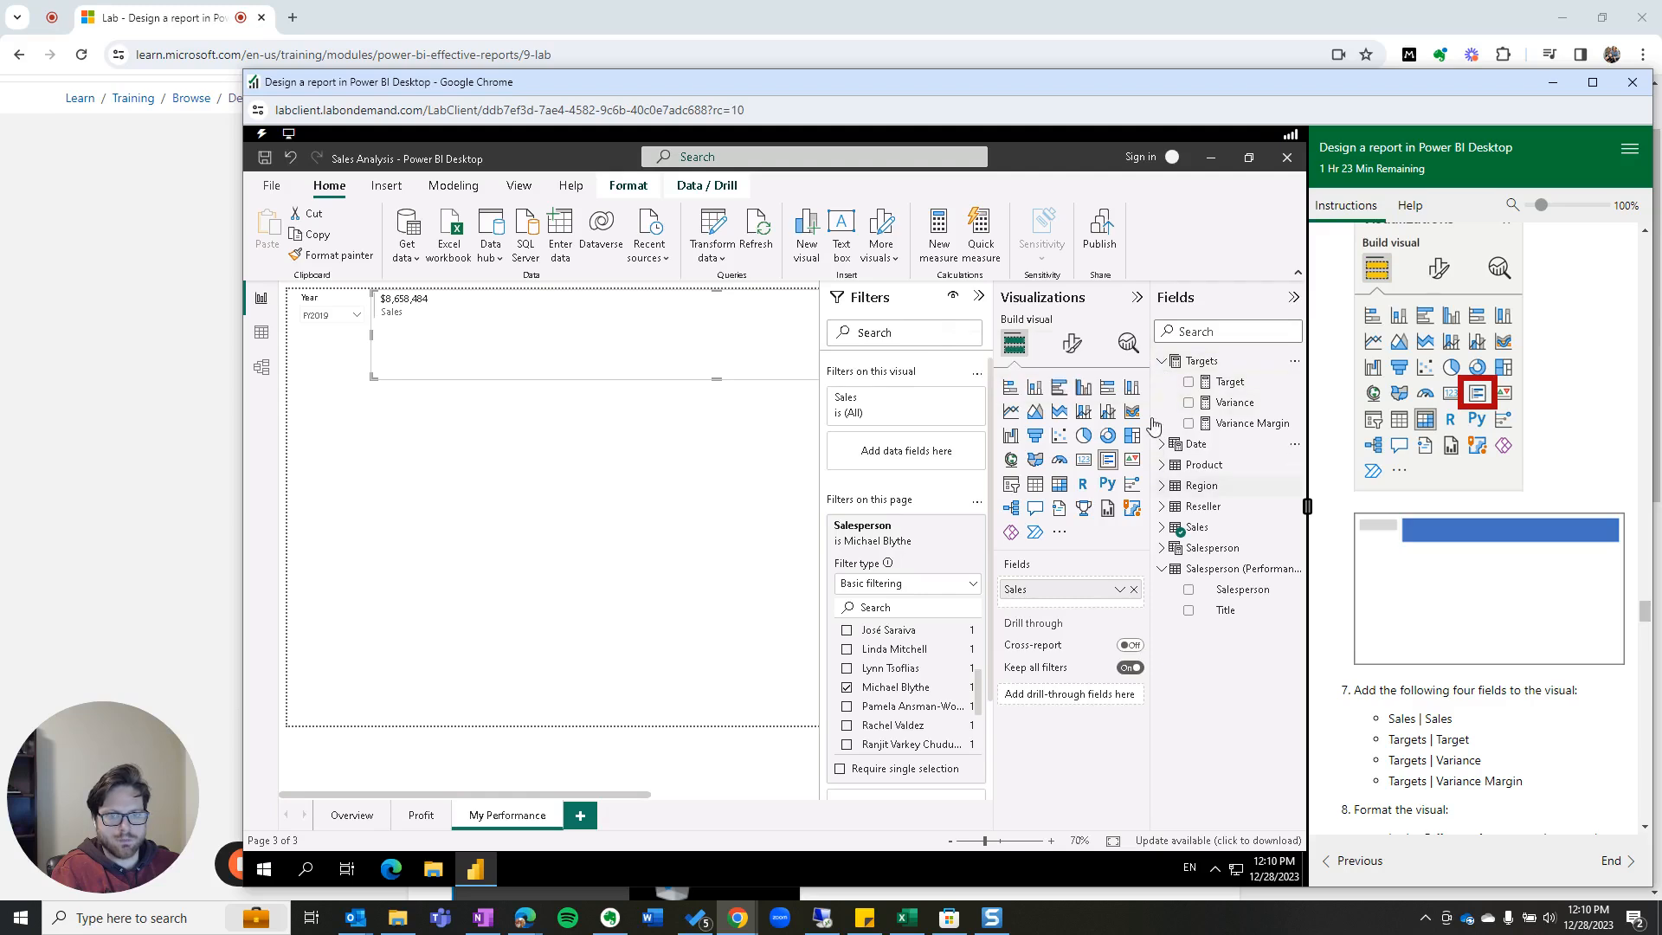
left_click(1189, 382)
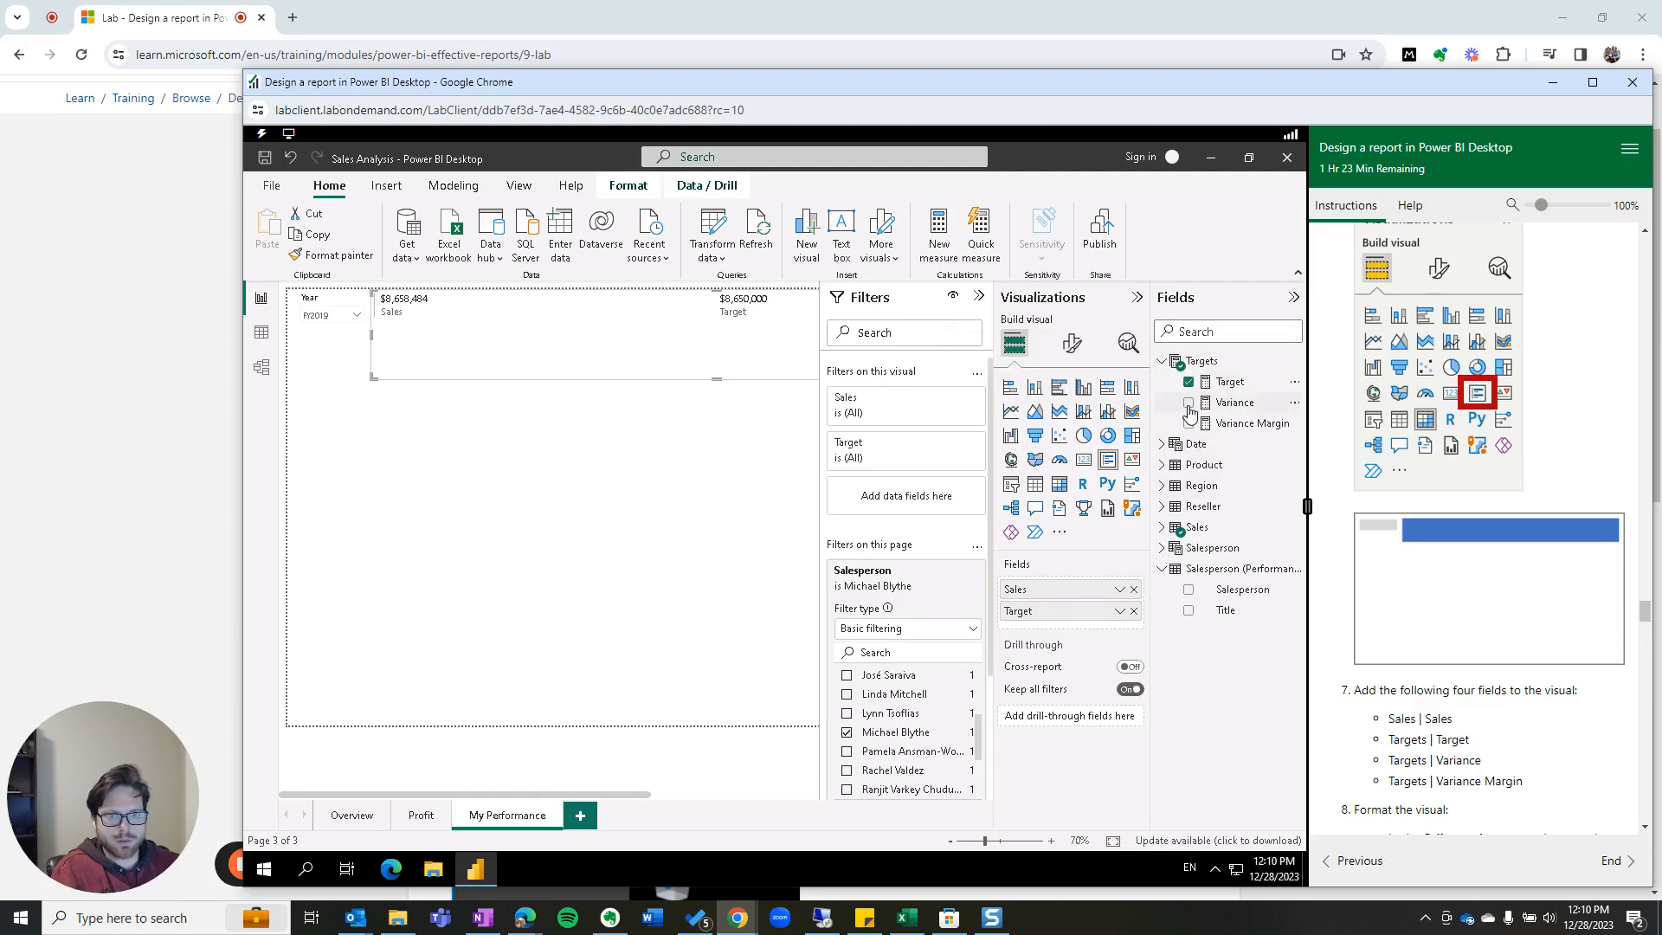
left_click(1188, 402)
left_click(1188, 423)
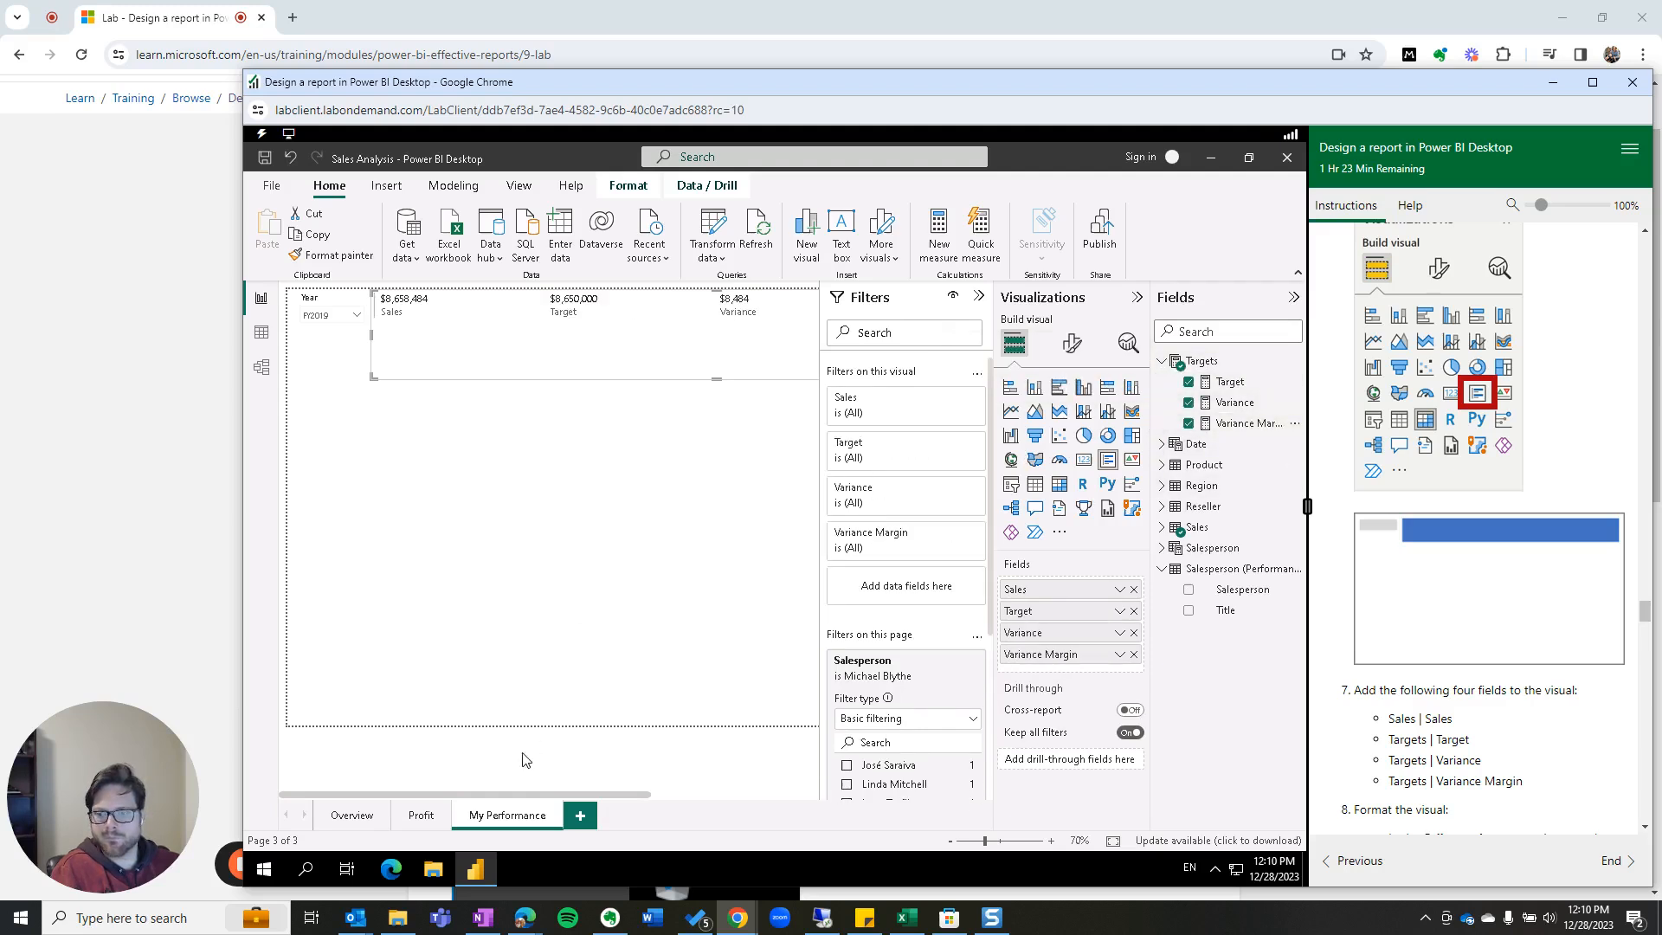
mouse_move(547, 793)
left_mouse_down()
mouse_move(715, 794)
mouse_move(530, 794)
left_mouse_up()
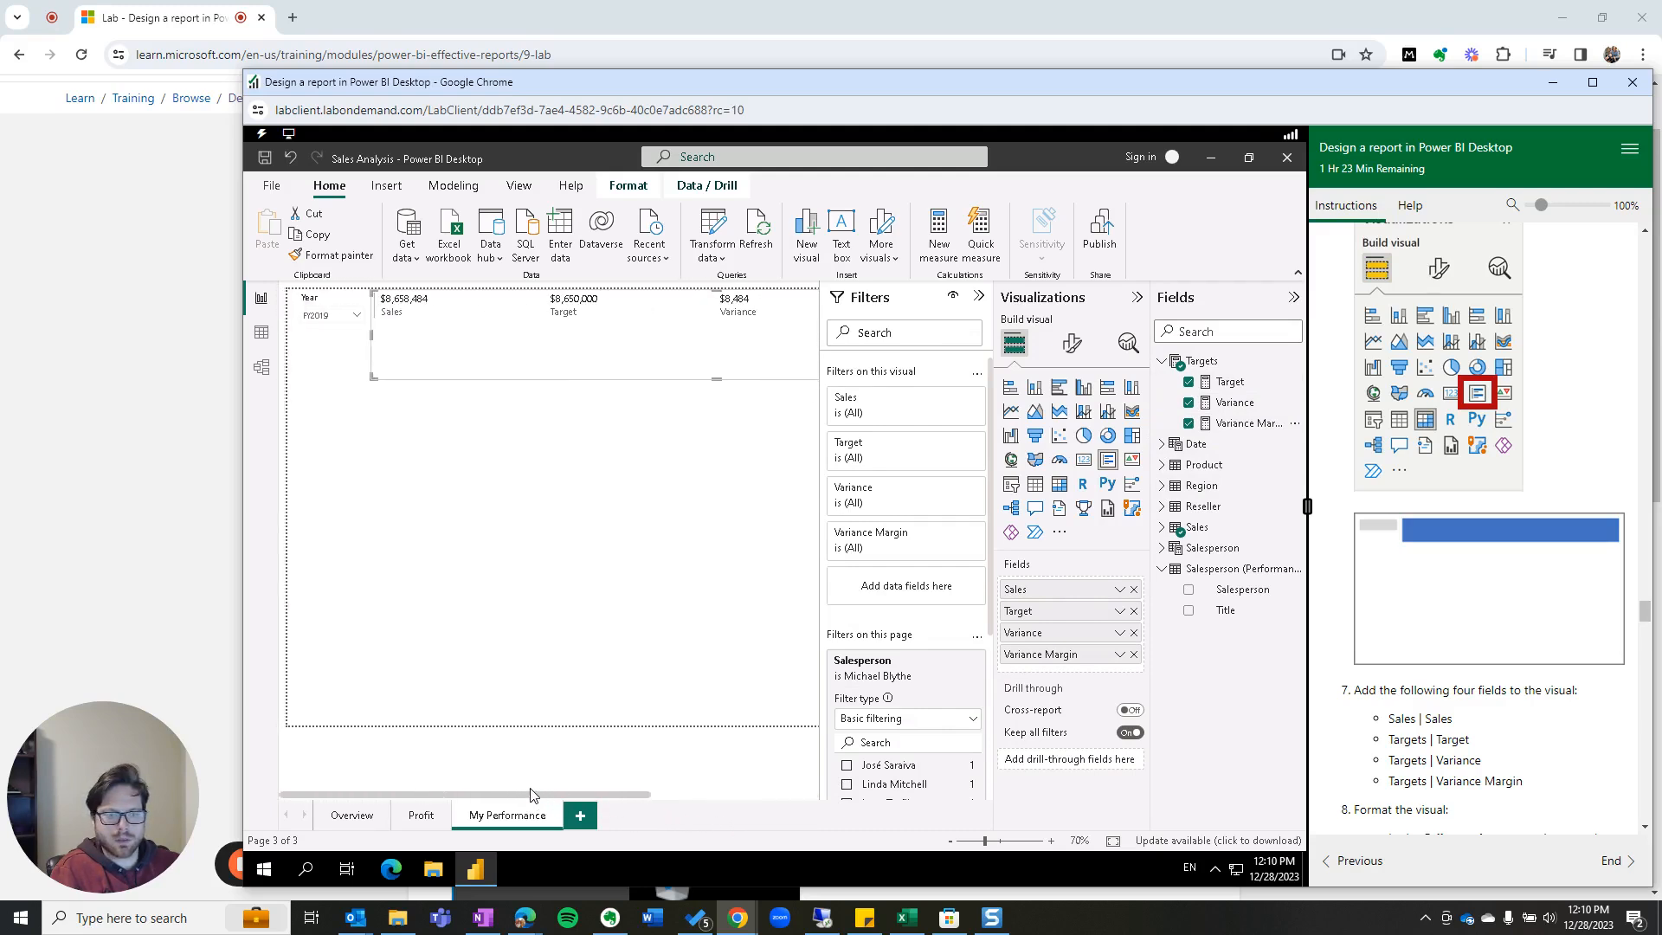
Step: Set the text size of the multi-row card's callout values to 28
scroll(1500, 759, "down", 2)
scroll(1500, 759, "down", 1)
scroll(1502, 735, "down", 1)
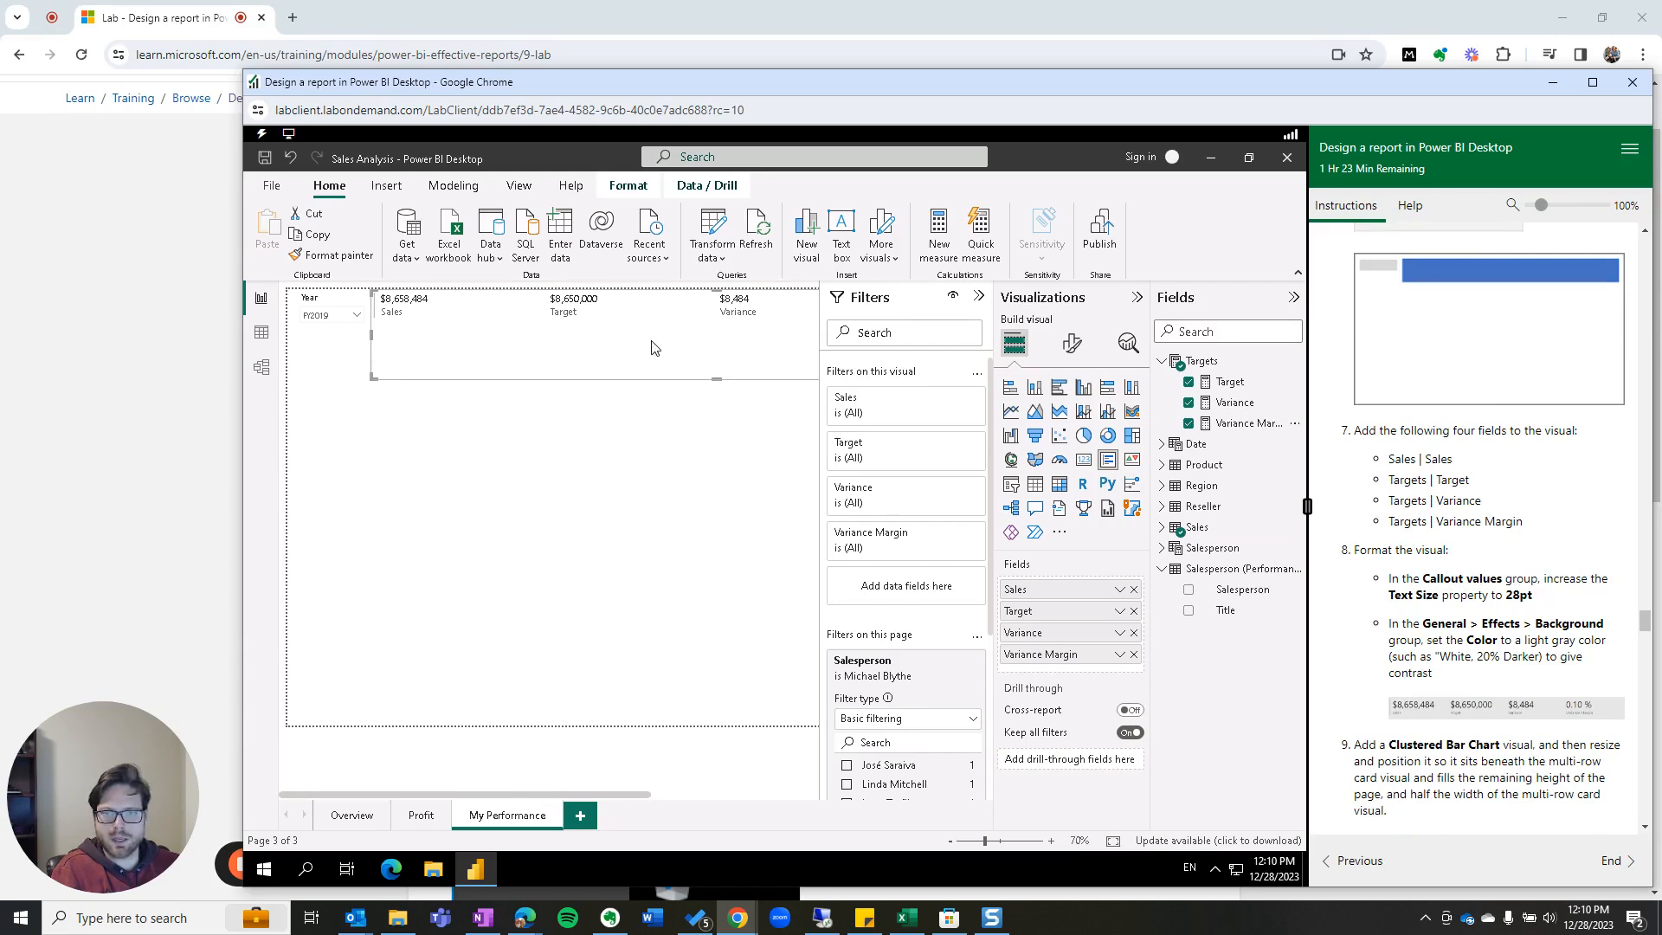
left_click(1072, 345)
left_click(1043, 464)
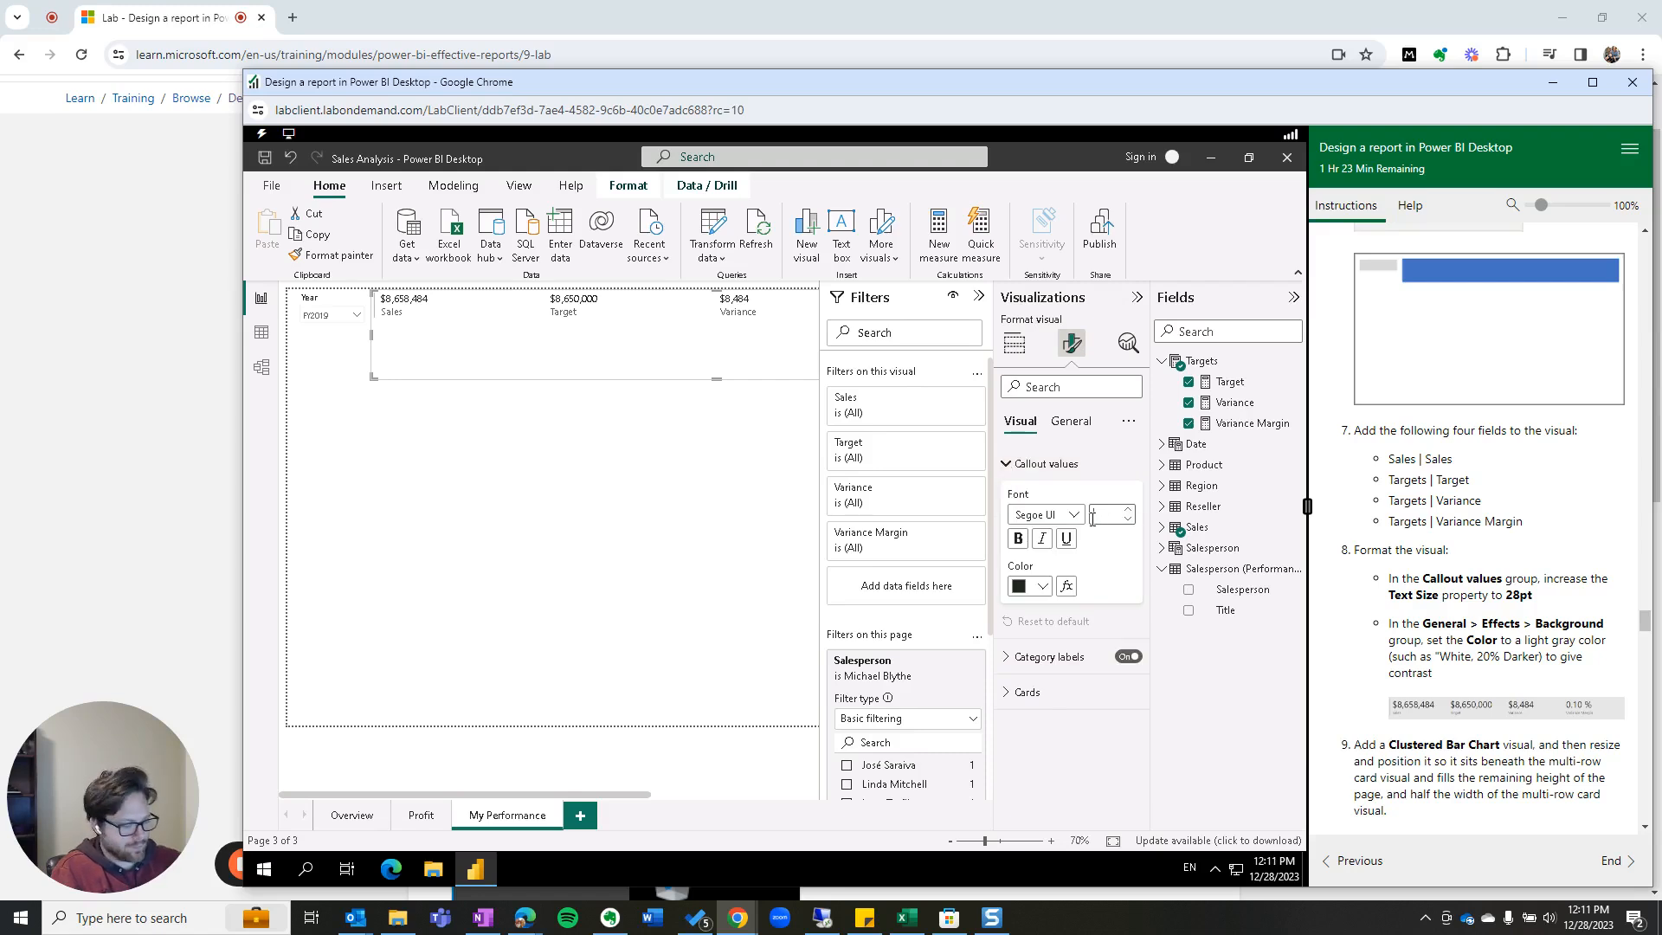
type("28")
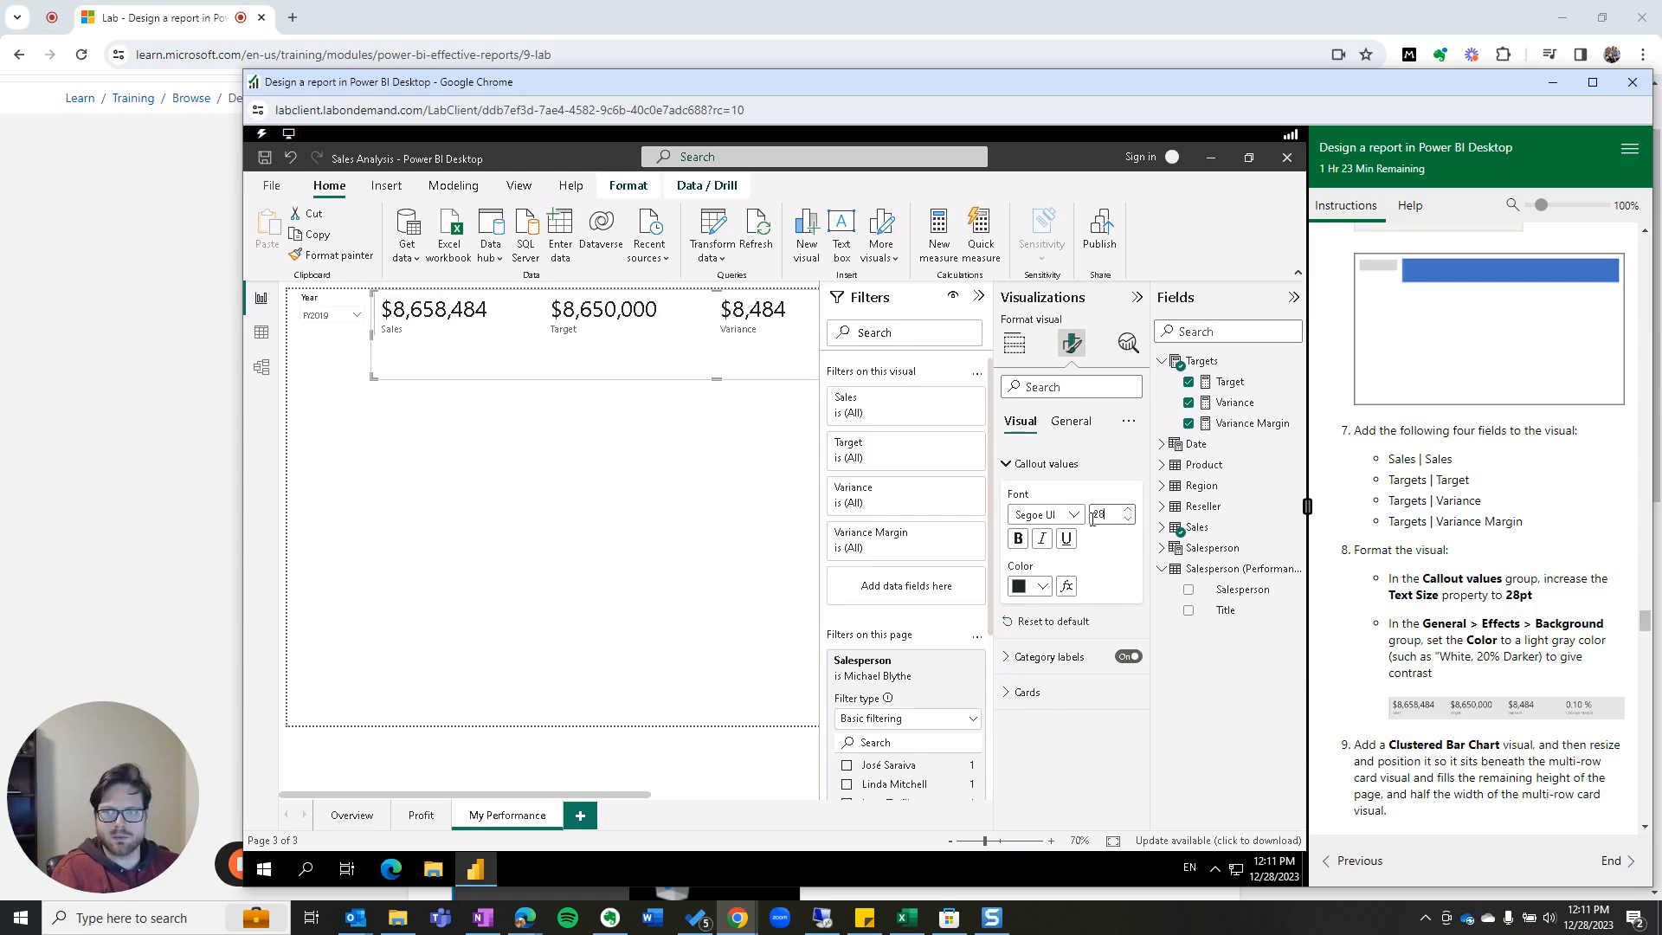
Step: Set the multi-row card's background color to the lightest gray shade of the White theme color
left_click(1069, 421)
left_click(1009, 537)
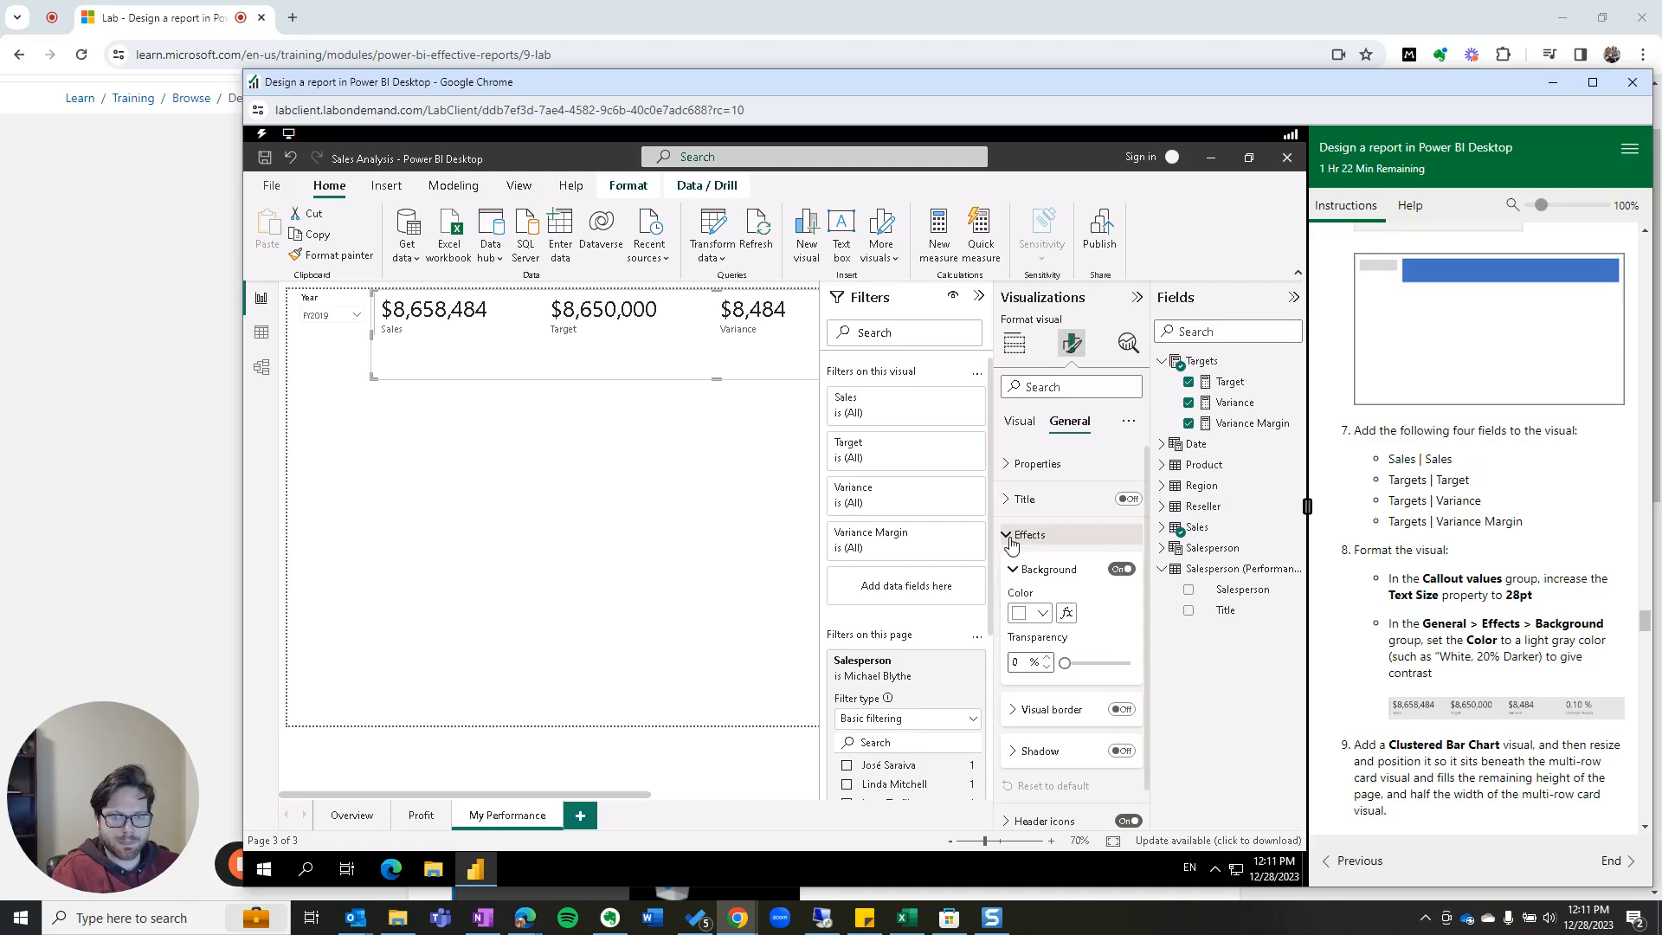
left_click(1042, 613)
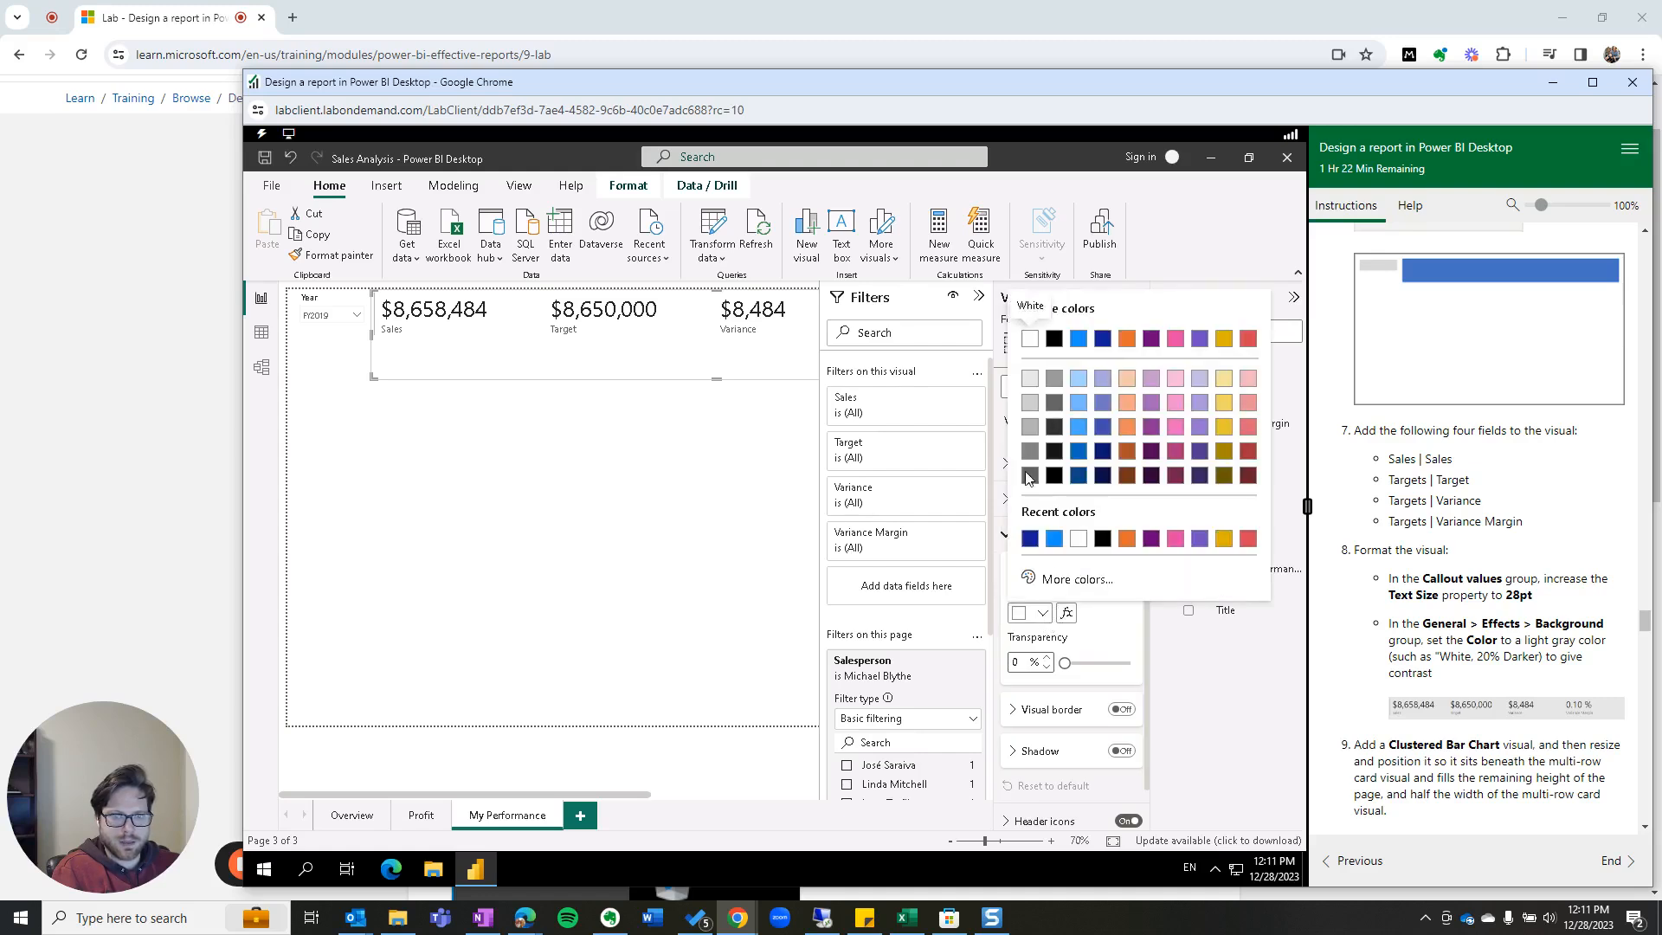
left_click(1030, 403)
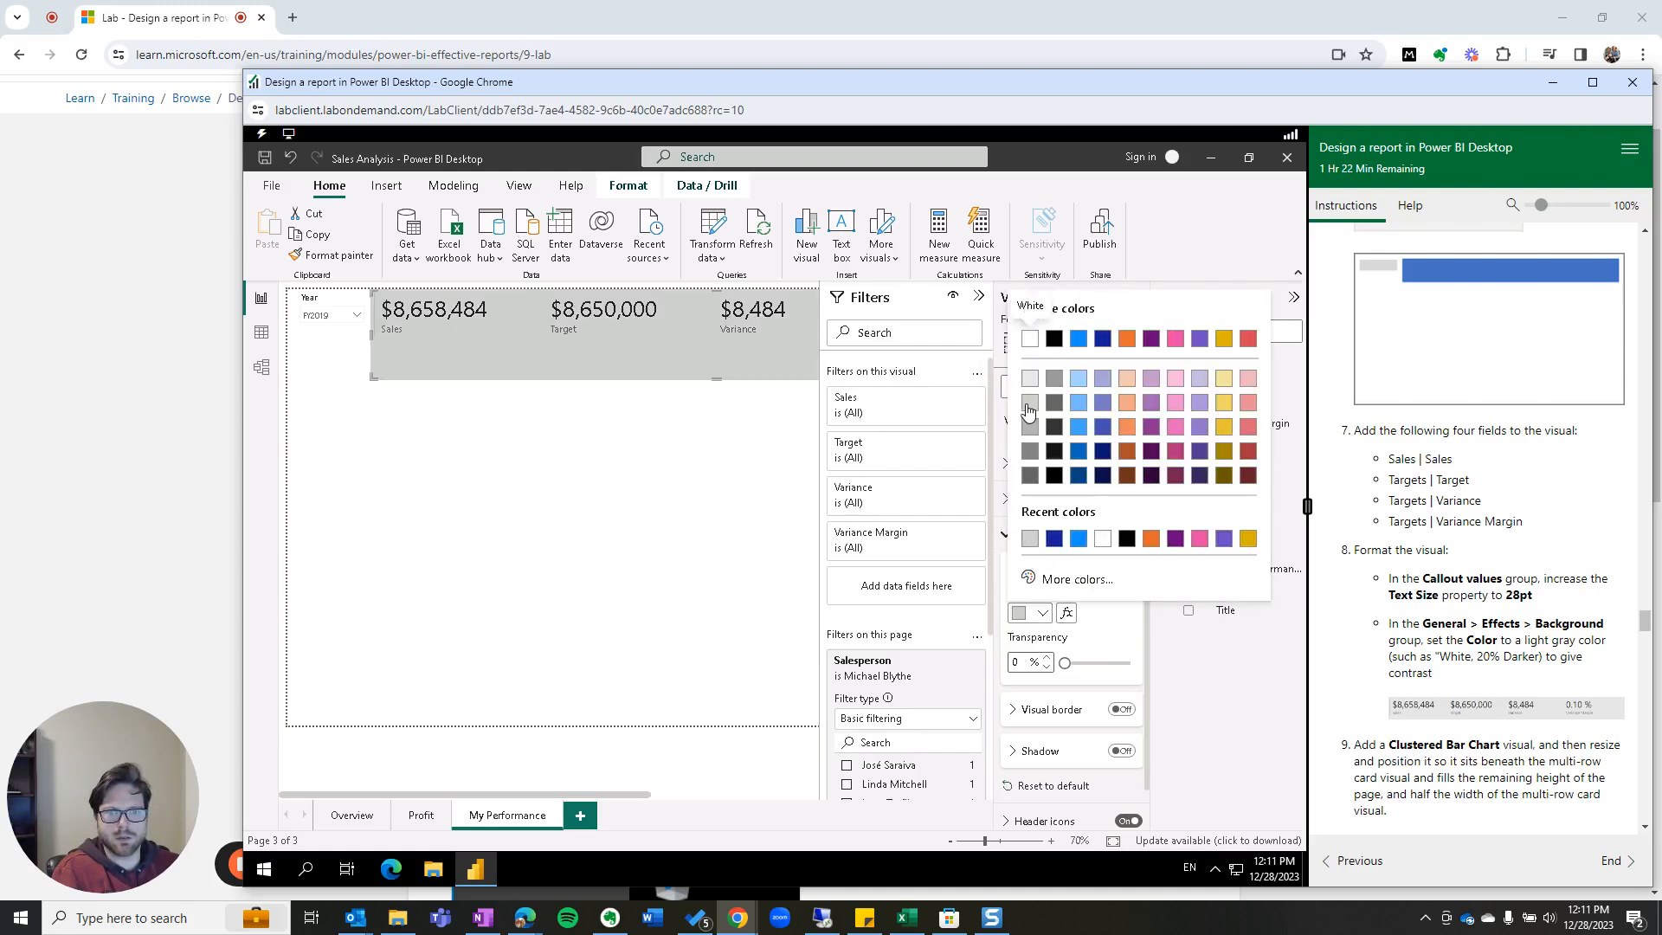
left_click(1042, 616)
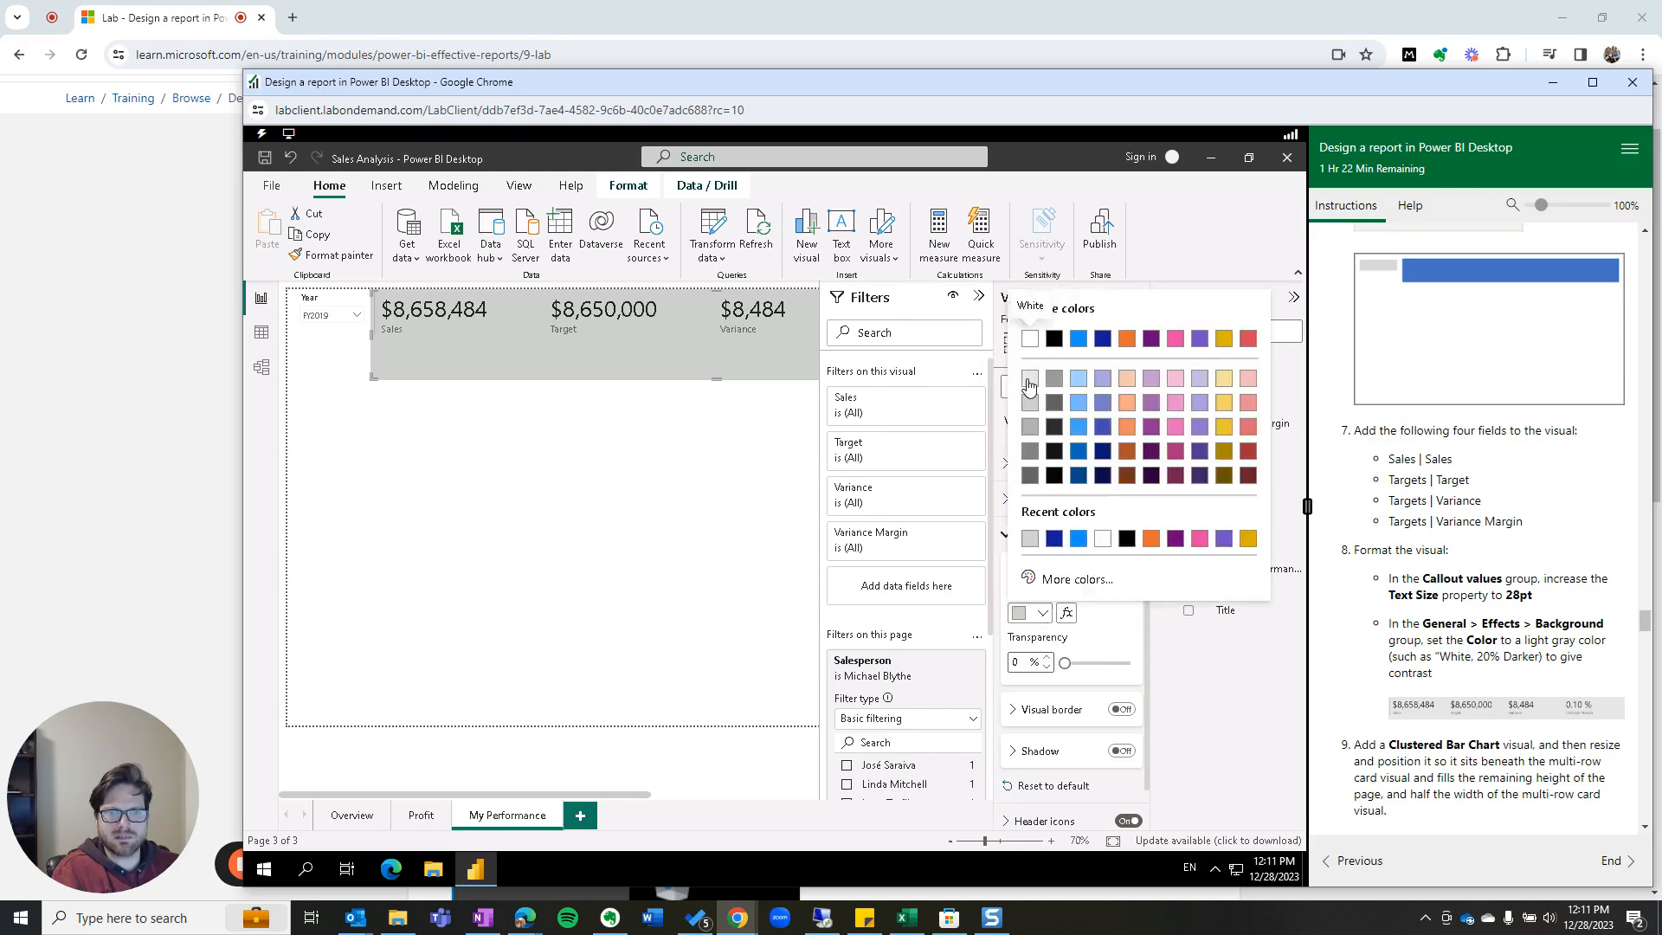
left_click(1027, 381)
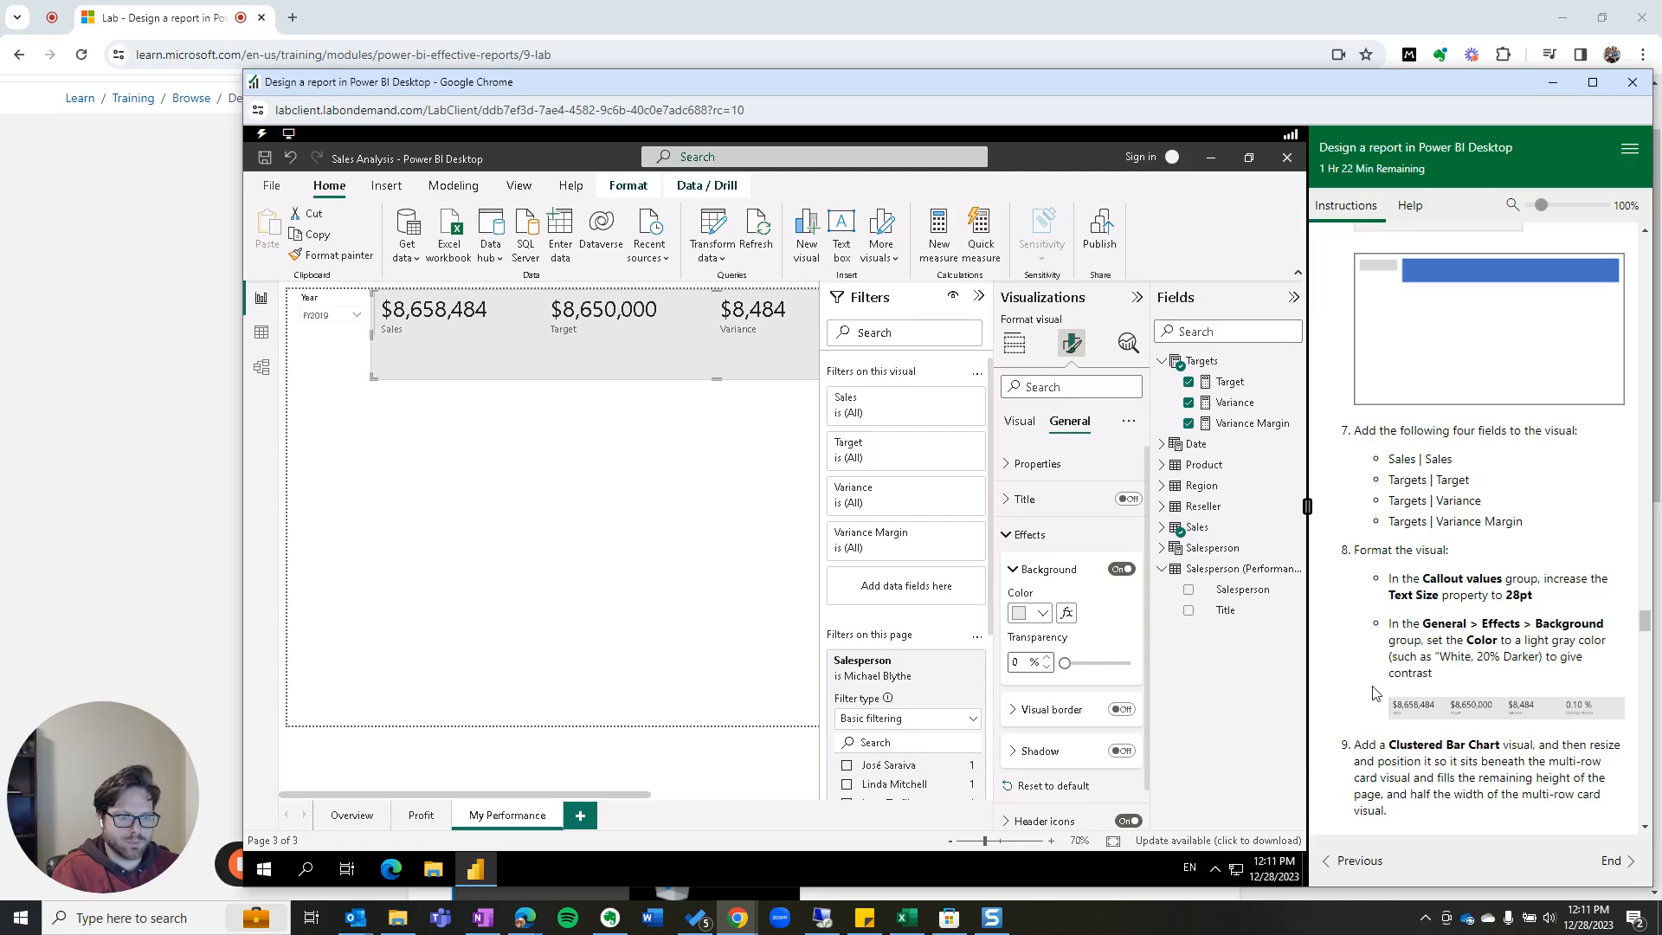
Step: Add a Clustered Bar Chart beneath the multi-row card, sized to about half the card's width and nearly the remaining page height
scroll(1372, 693, "down", 3)
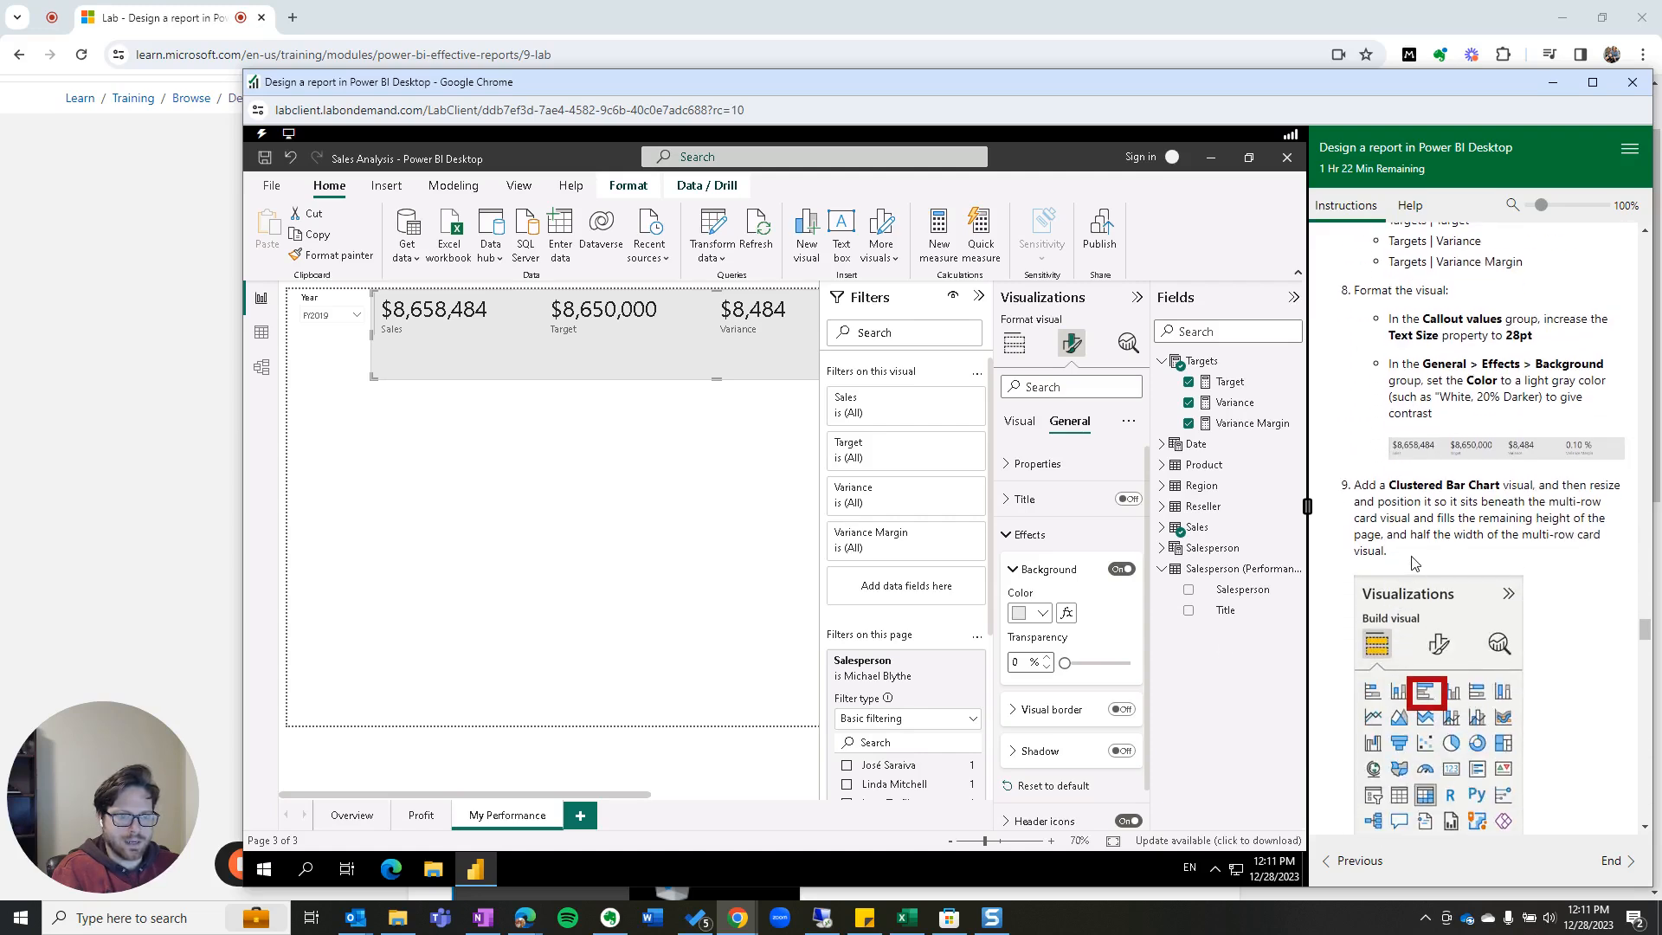
left_click(564, 528)
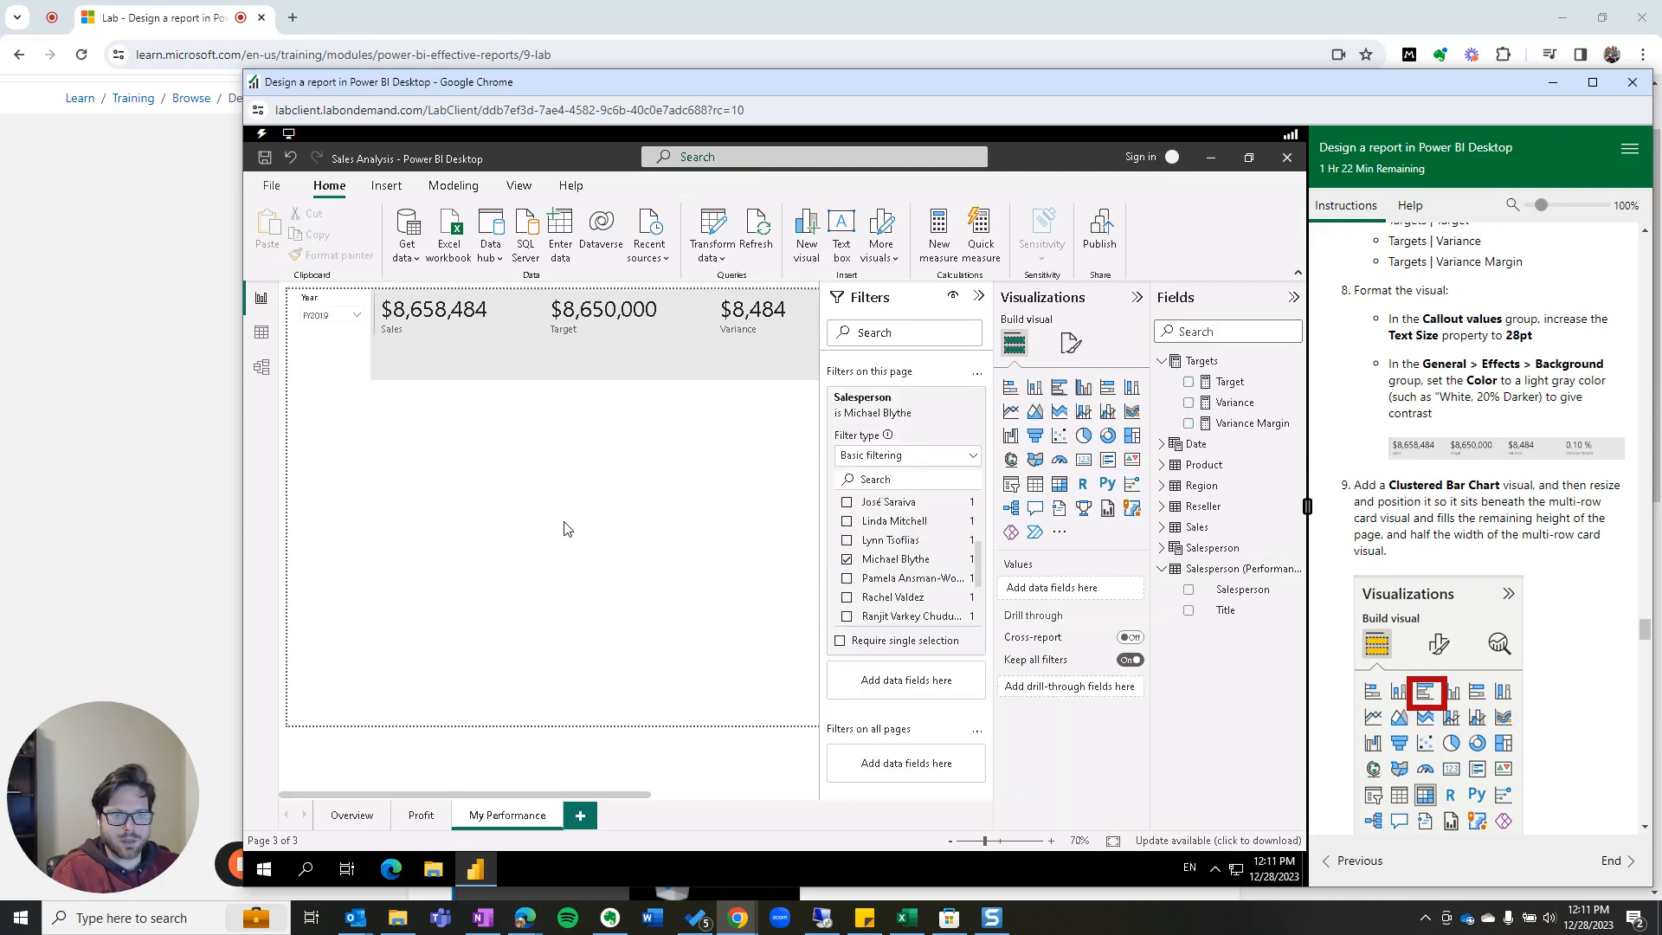
left_click(1059, 388)
scroll(1521, 680, "down", 3)
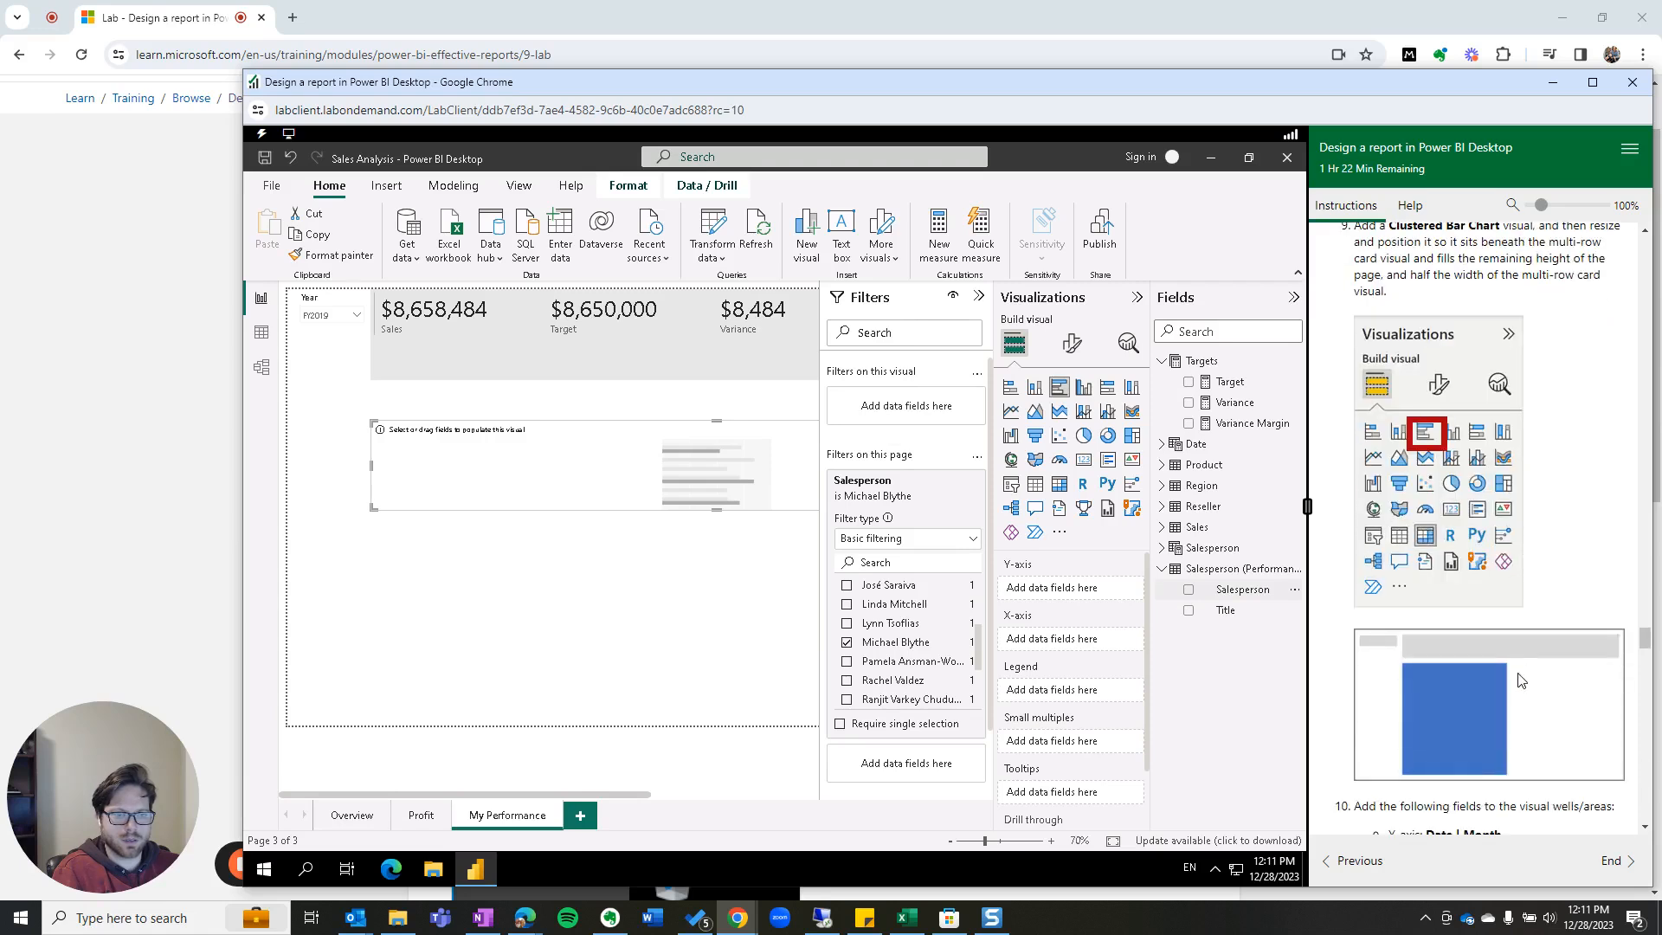
left_click_drag(625, 474, 634, 455)
scroll(667, 508, "down", 3)
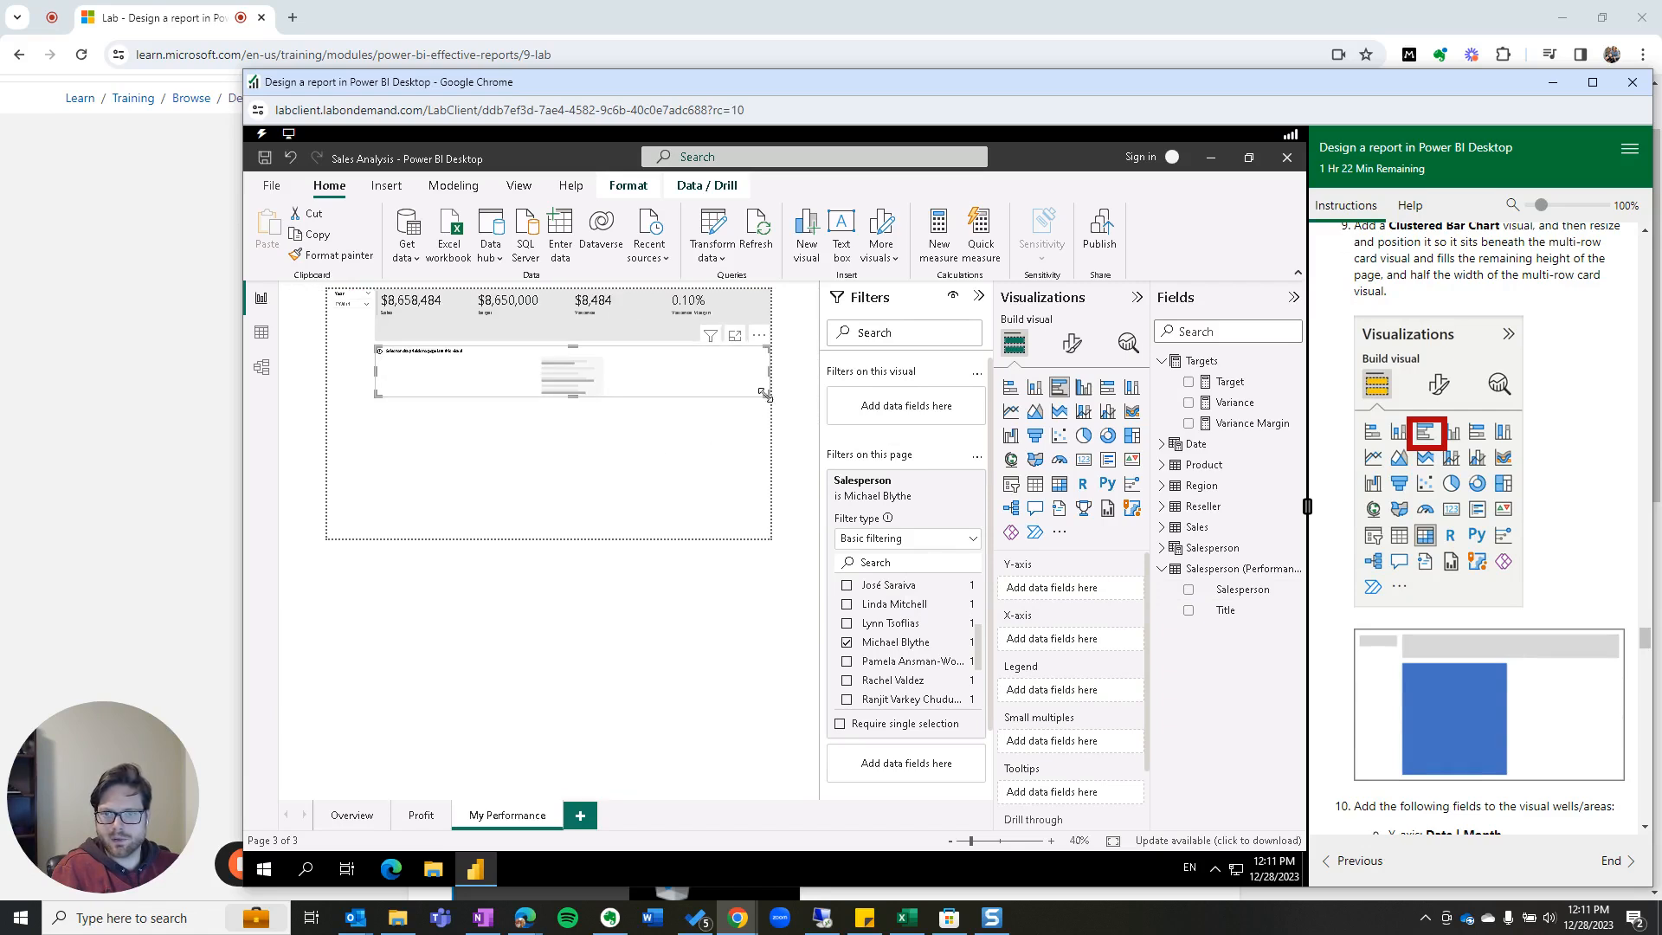
left_click_drag(767, 395, 545, 526)
Step: Add Month from the Date table to the Y-axis of the clustered bar chart
scroll(1476, 661, "down", 2)
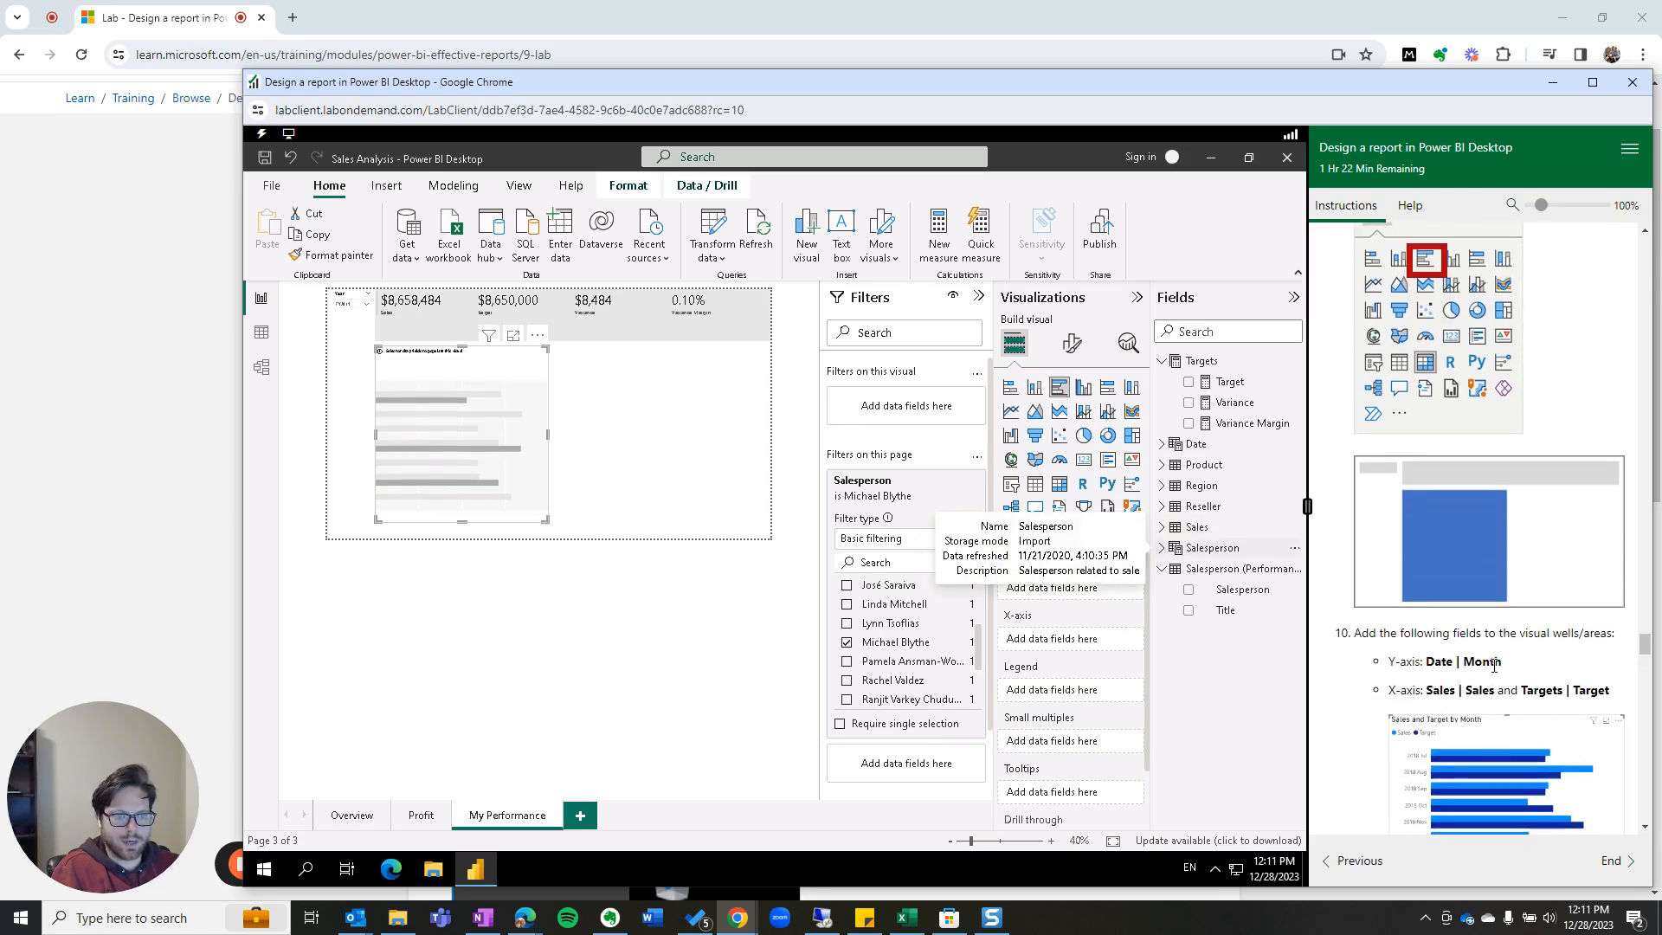
left_click(1162, 361)
left_click(1162, 382)
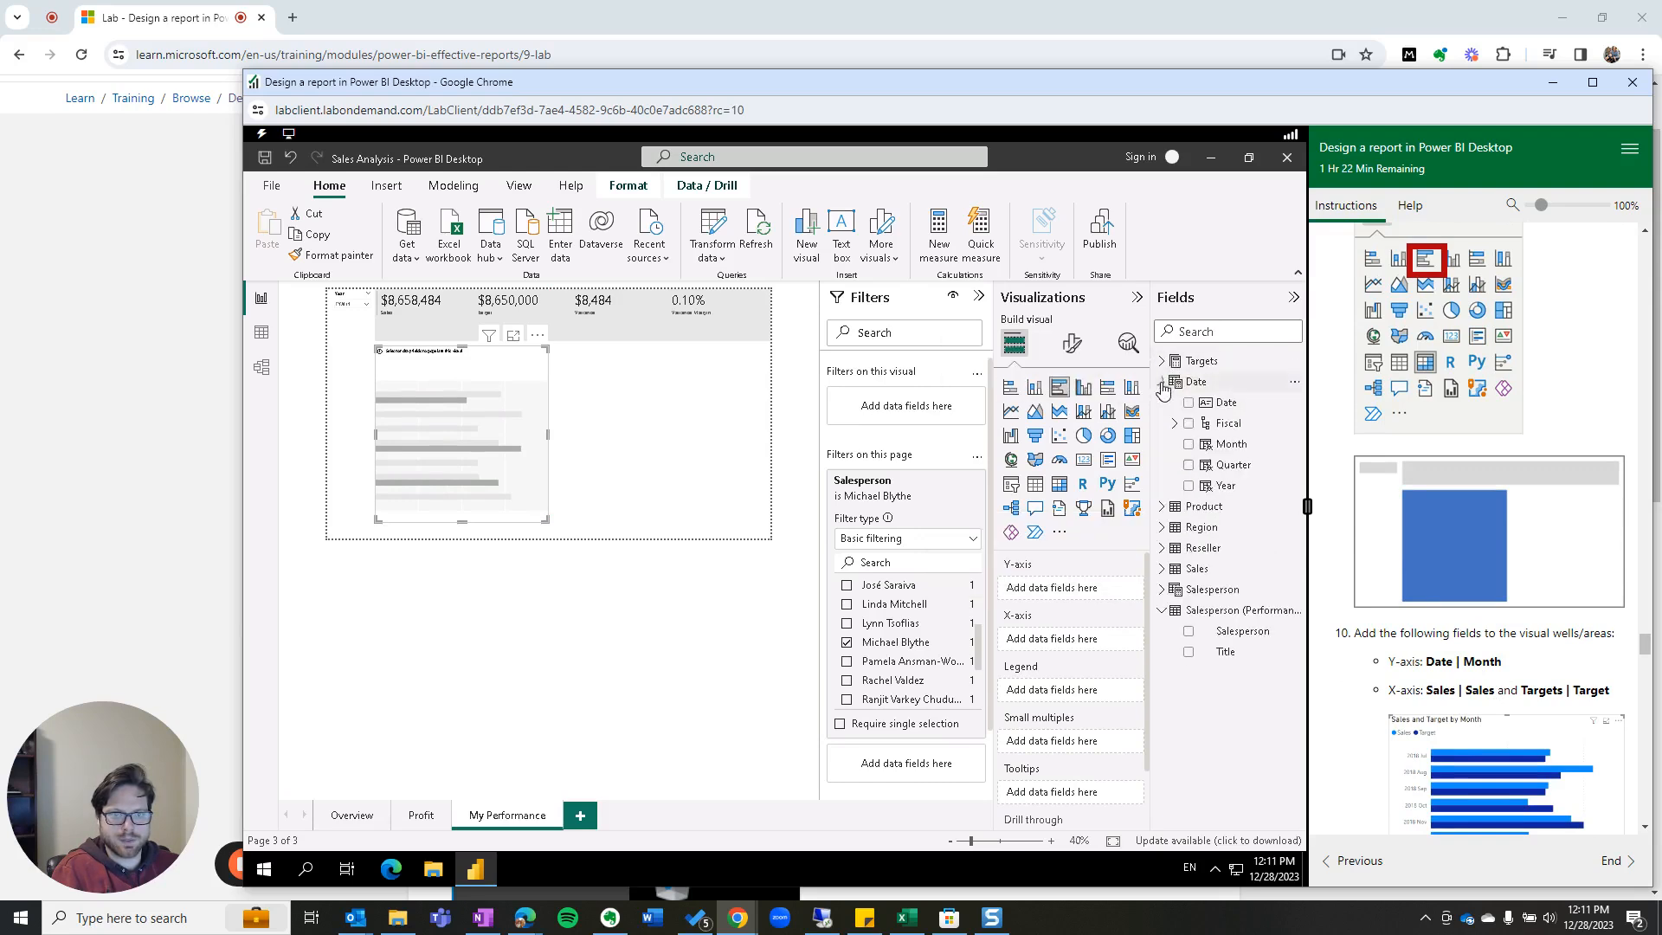
left_click(1188, 444)
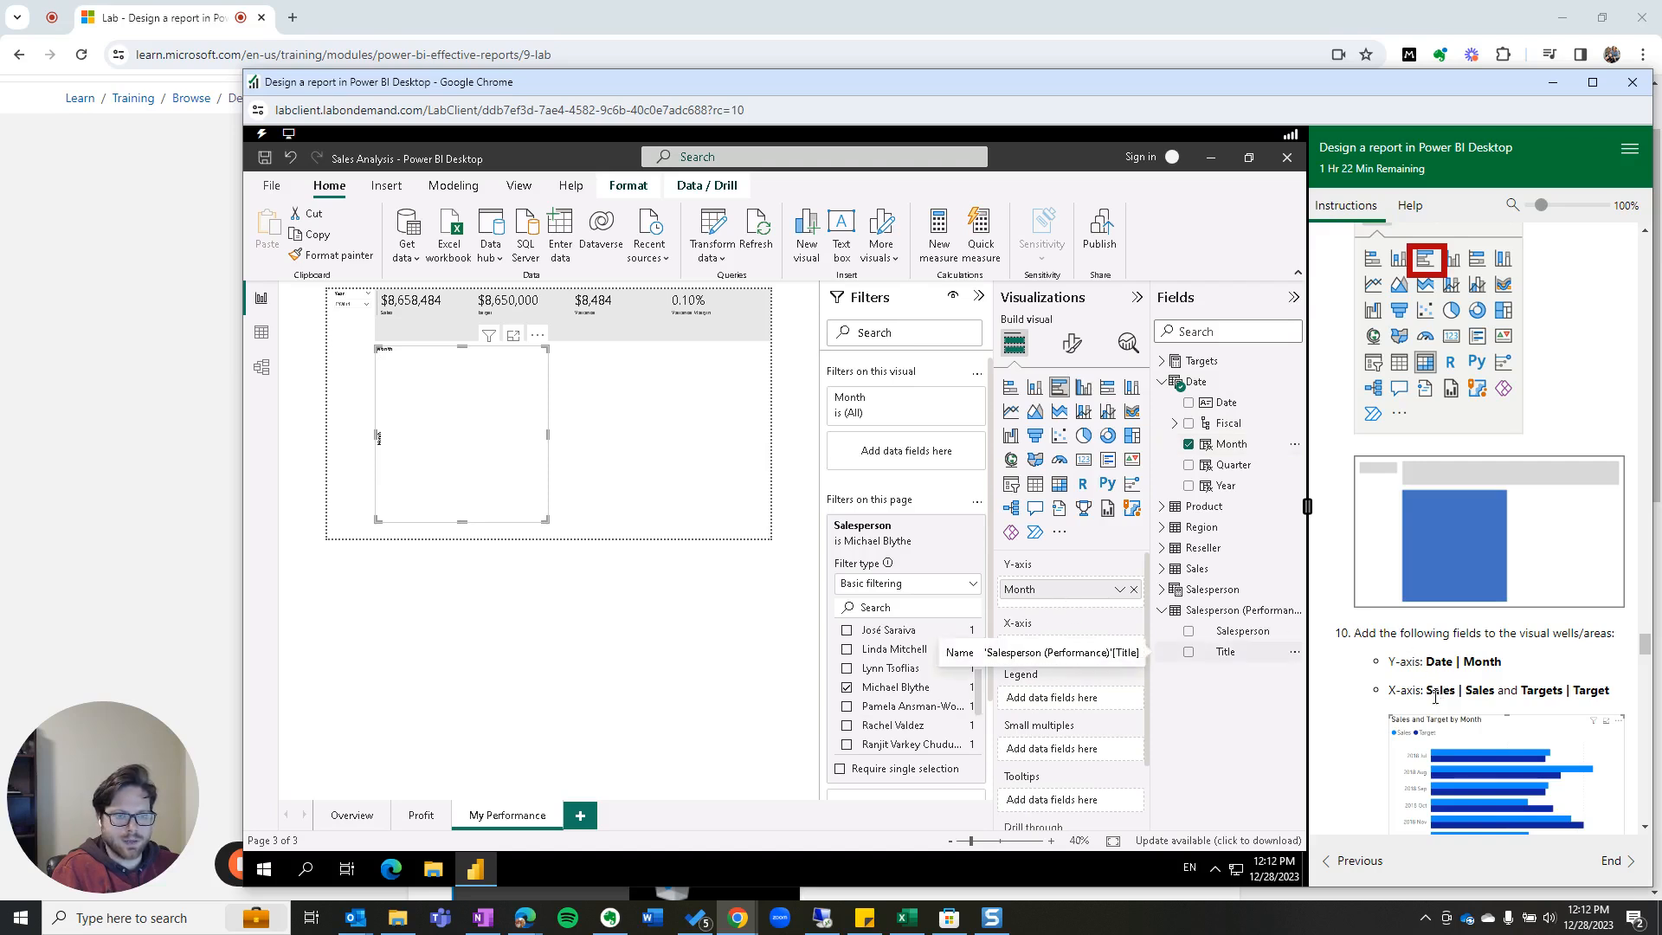
Step: Add Target from the Targets table and Sales from the Sales table to the bar chart's X-axis, with Sales ordered before Target
left_click(1161, 386)
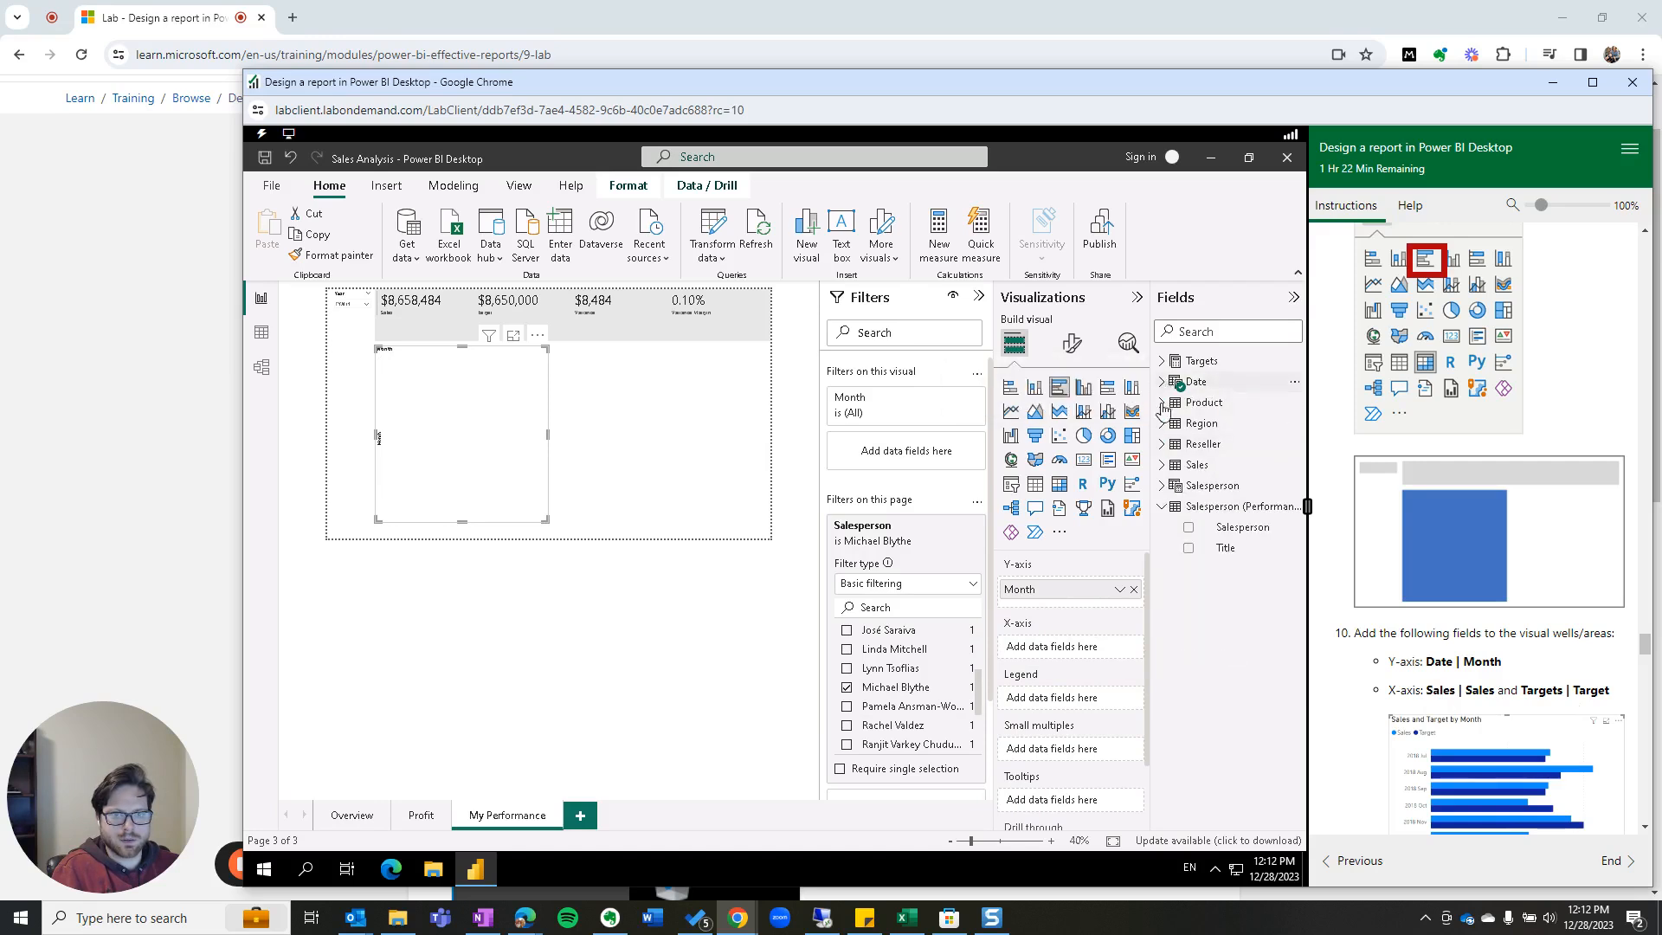
left_click(1160, 361)
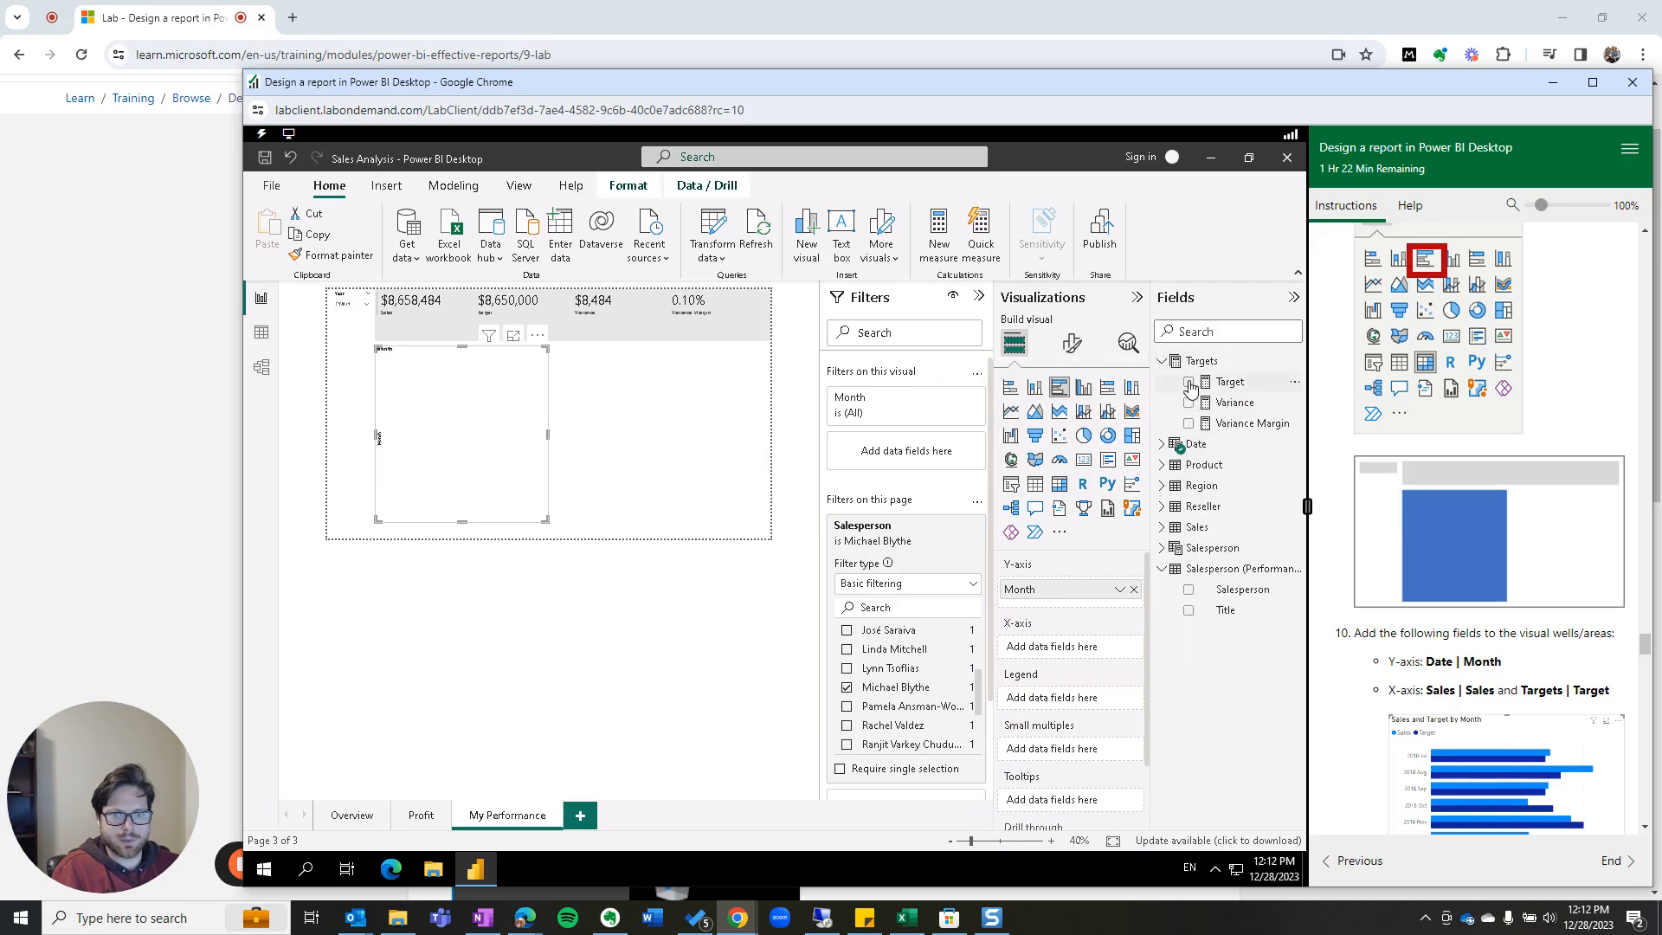
left_click_drag(1204, 382, 1030, 670)
left_click(1161, 527)
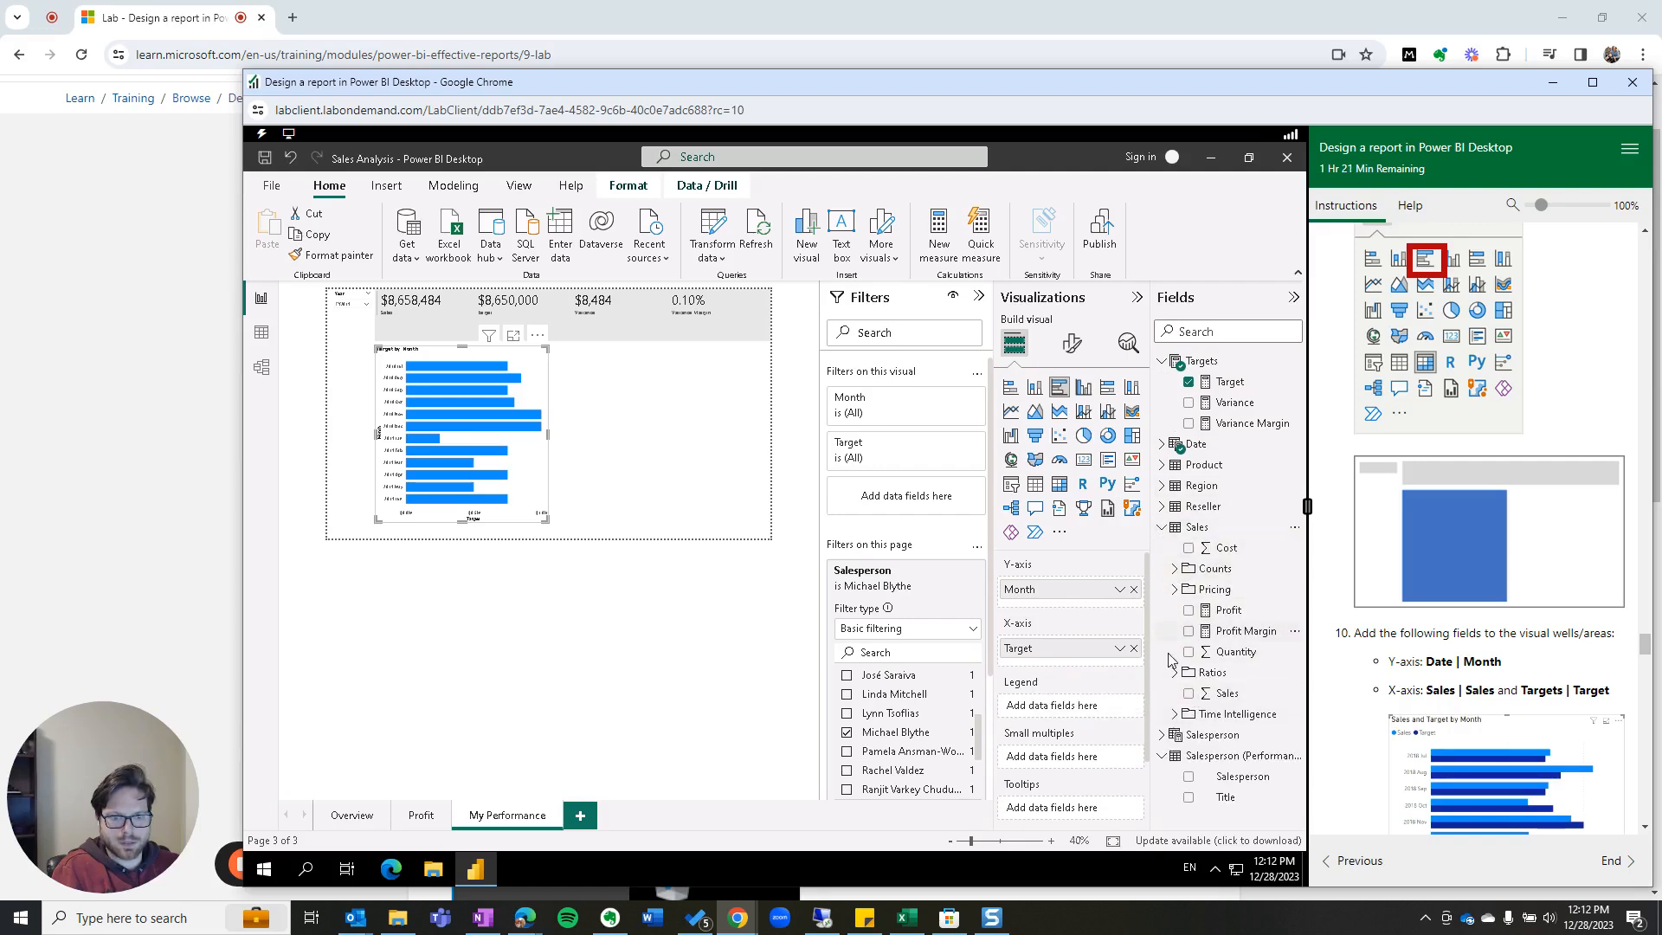
left_click(1189, 694)
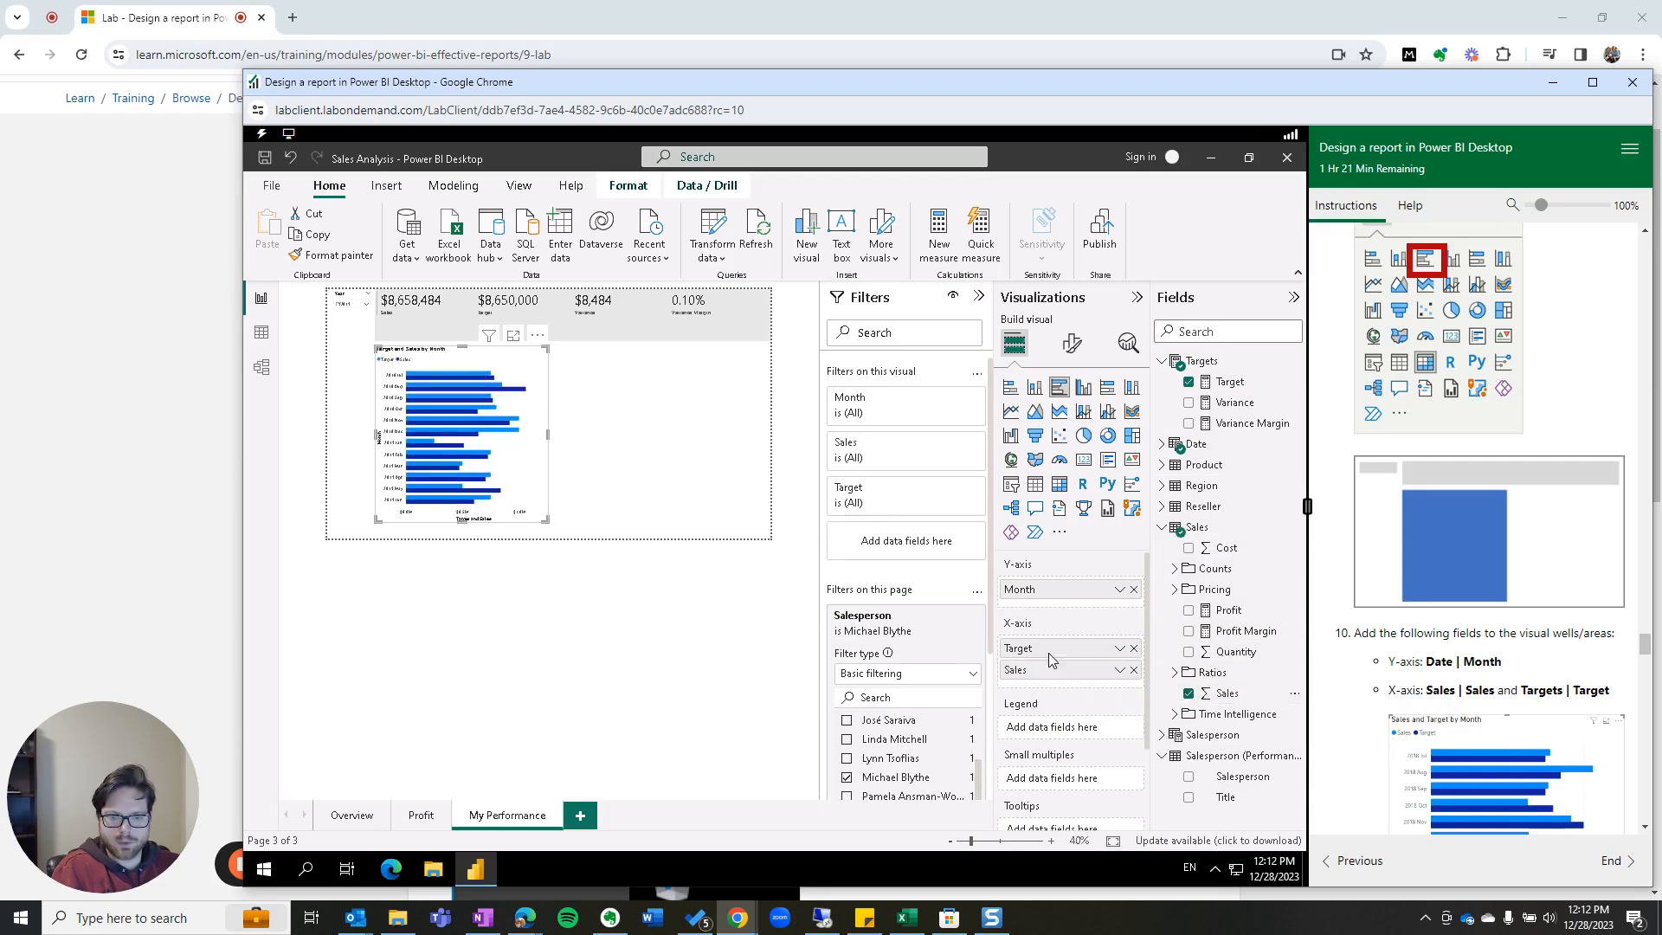
left_click_drag(1052, 665, 1051, 645)
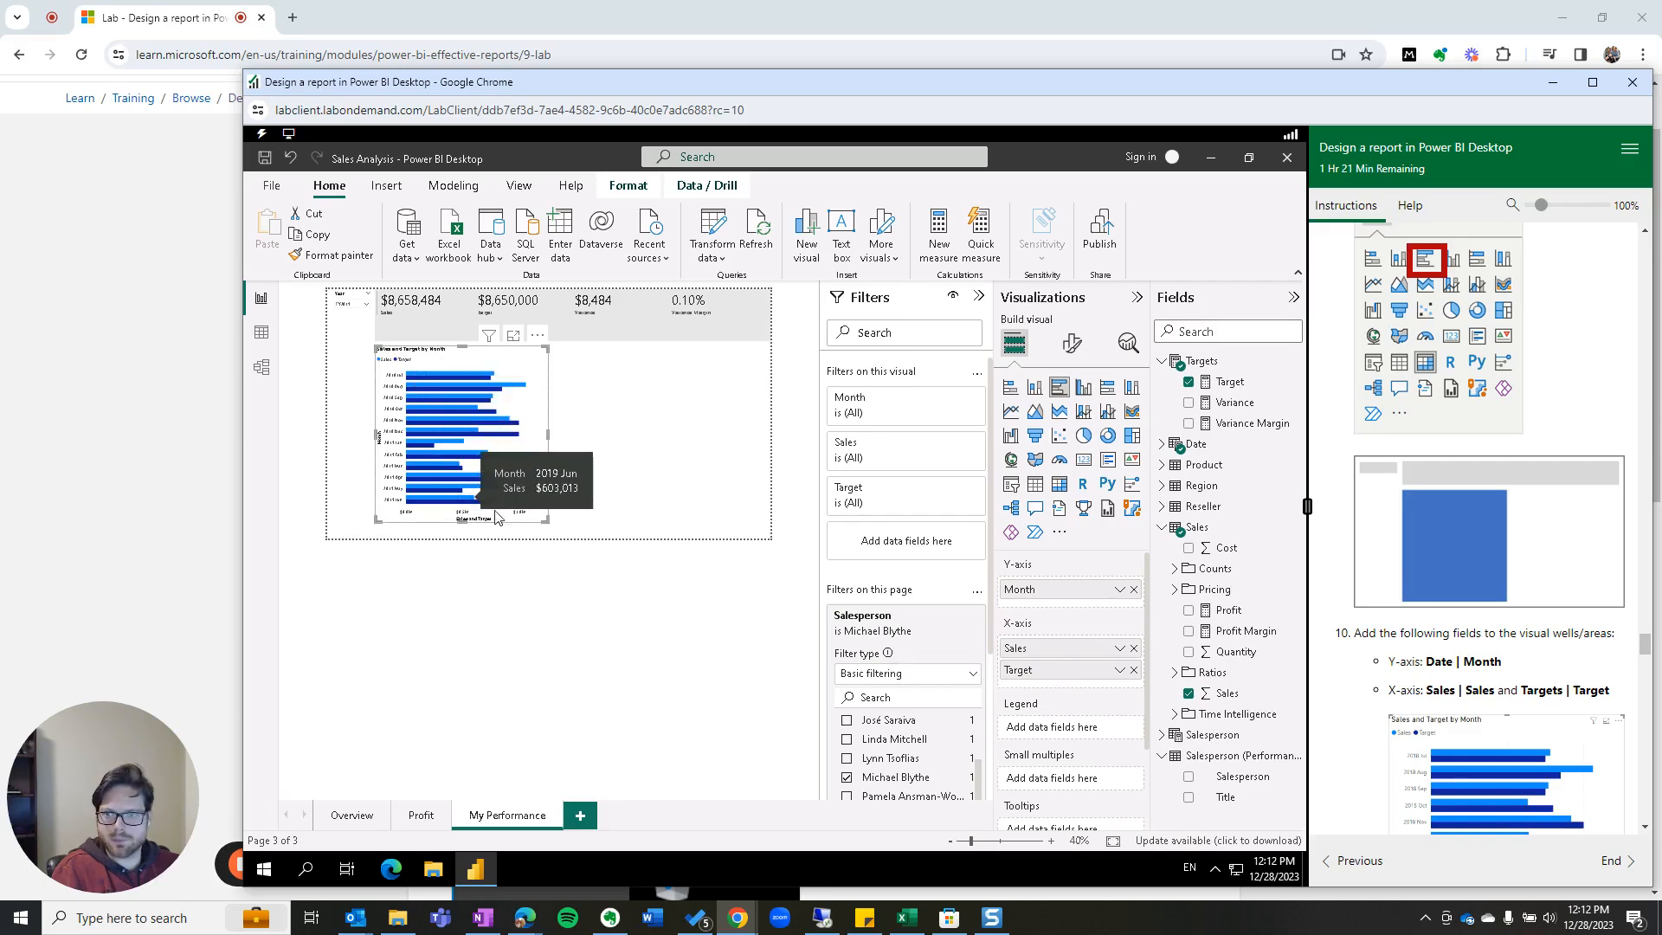
Step: Duplicate the Sales and Target by Month bar chart and place the copy to the right of the original
scroll(1368, 692, "down", 4)
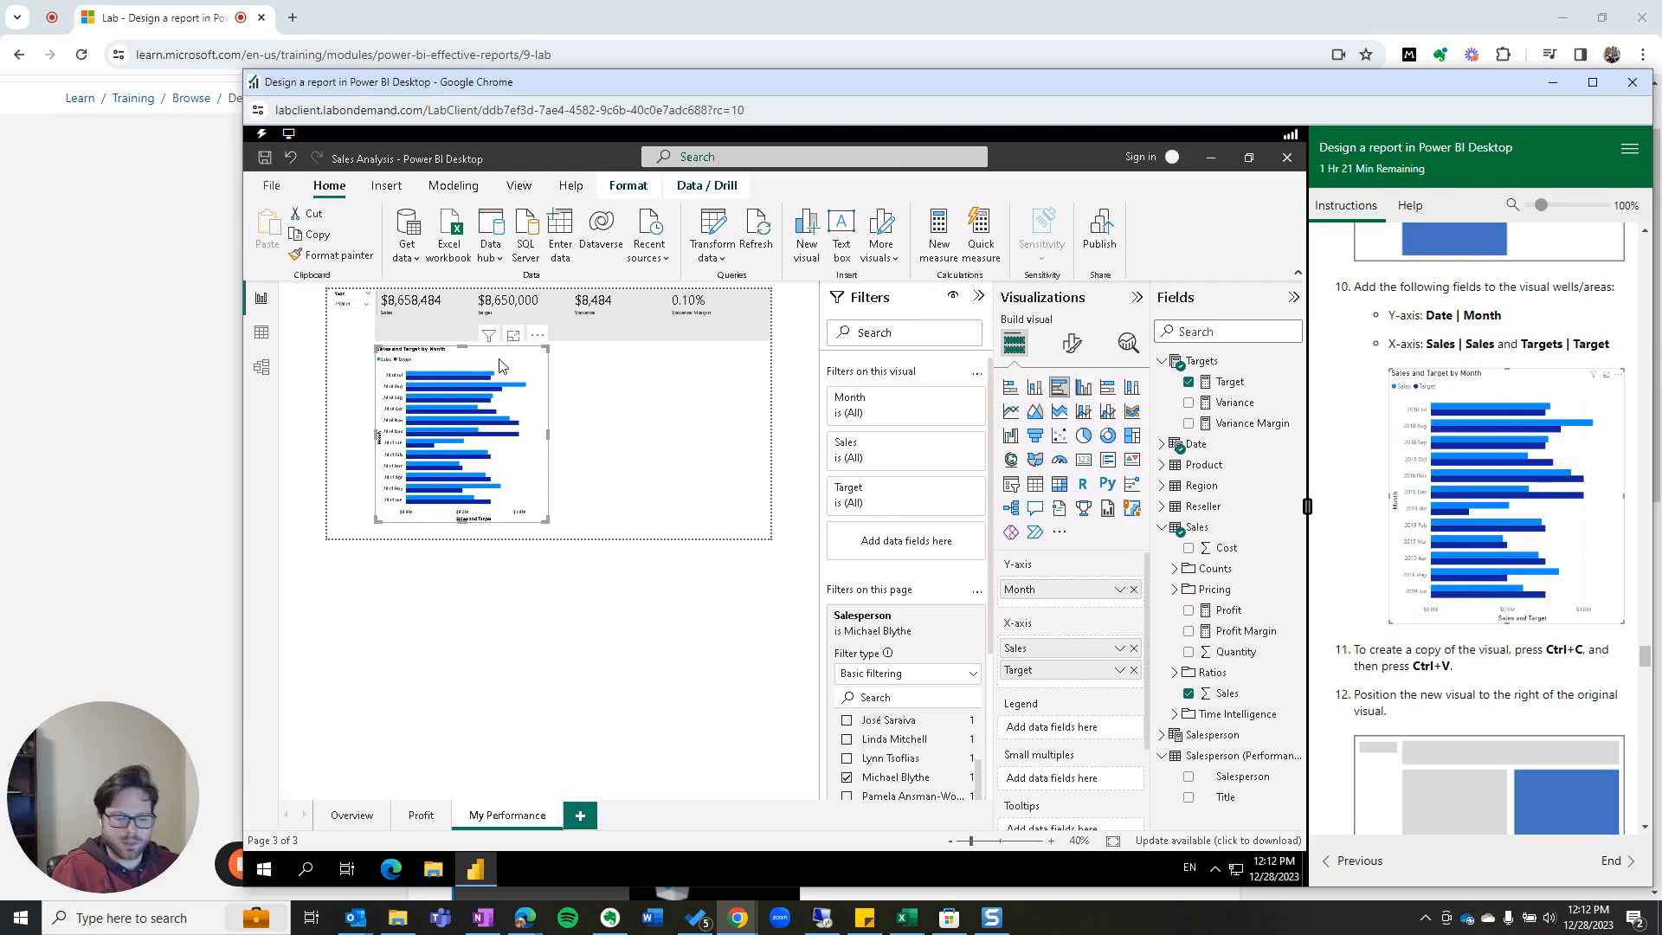
key("ctrl+c")
key("ctrl+v")
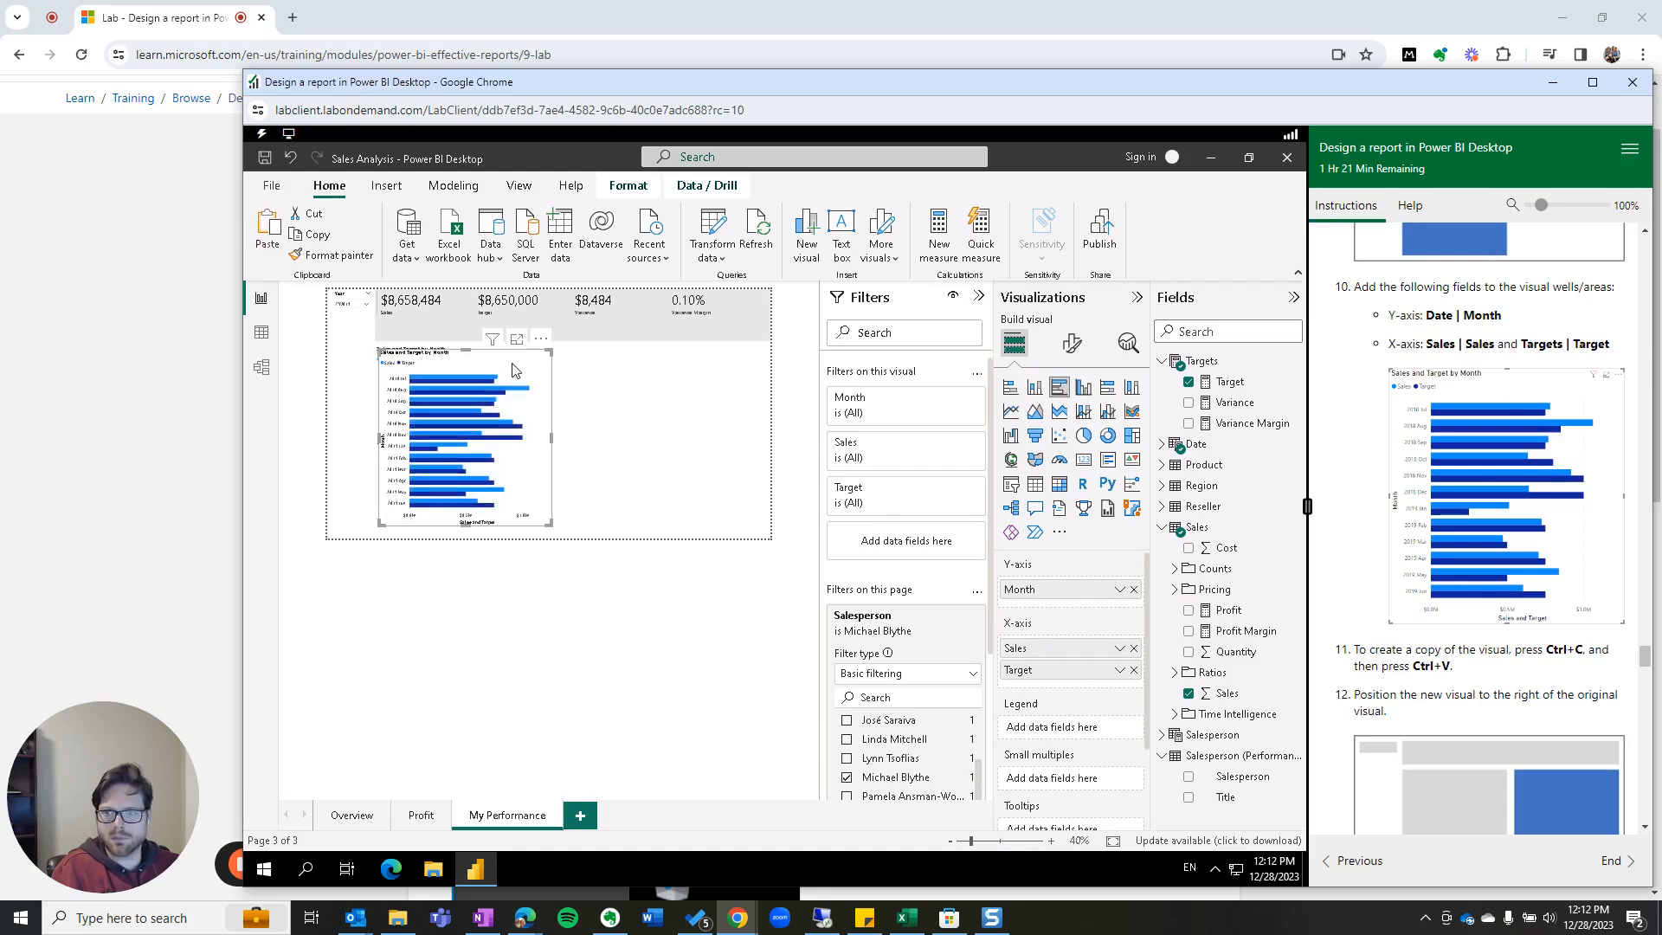
left_click_drag(532, 370, 708, 361)
Step: Change the copied bar chart's visualization type to Clustered Column Chart
scroll(1504, 736, "down", 3)
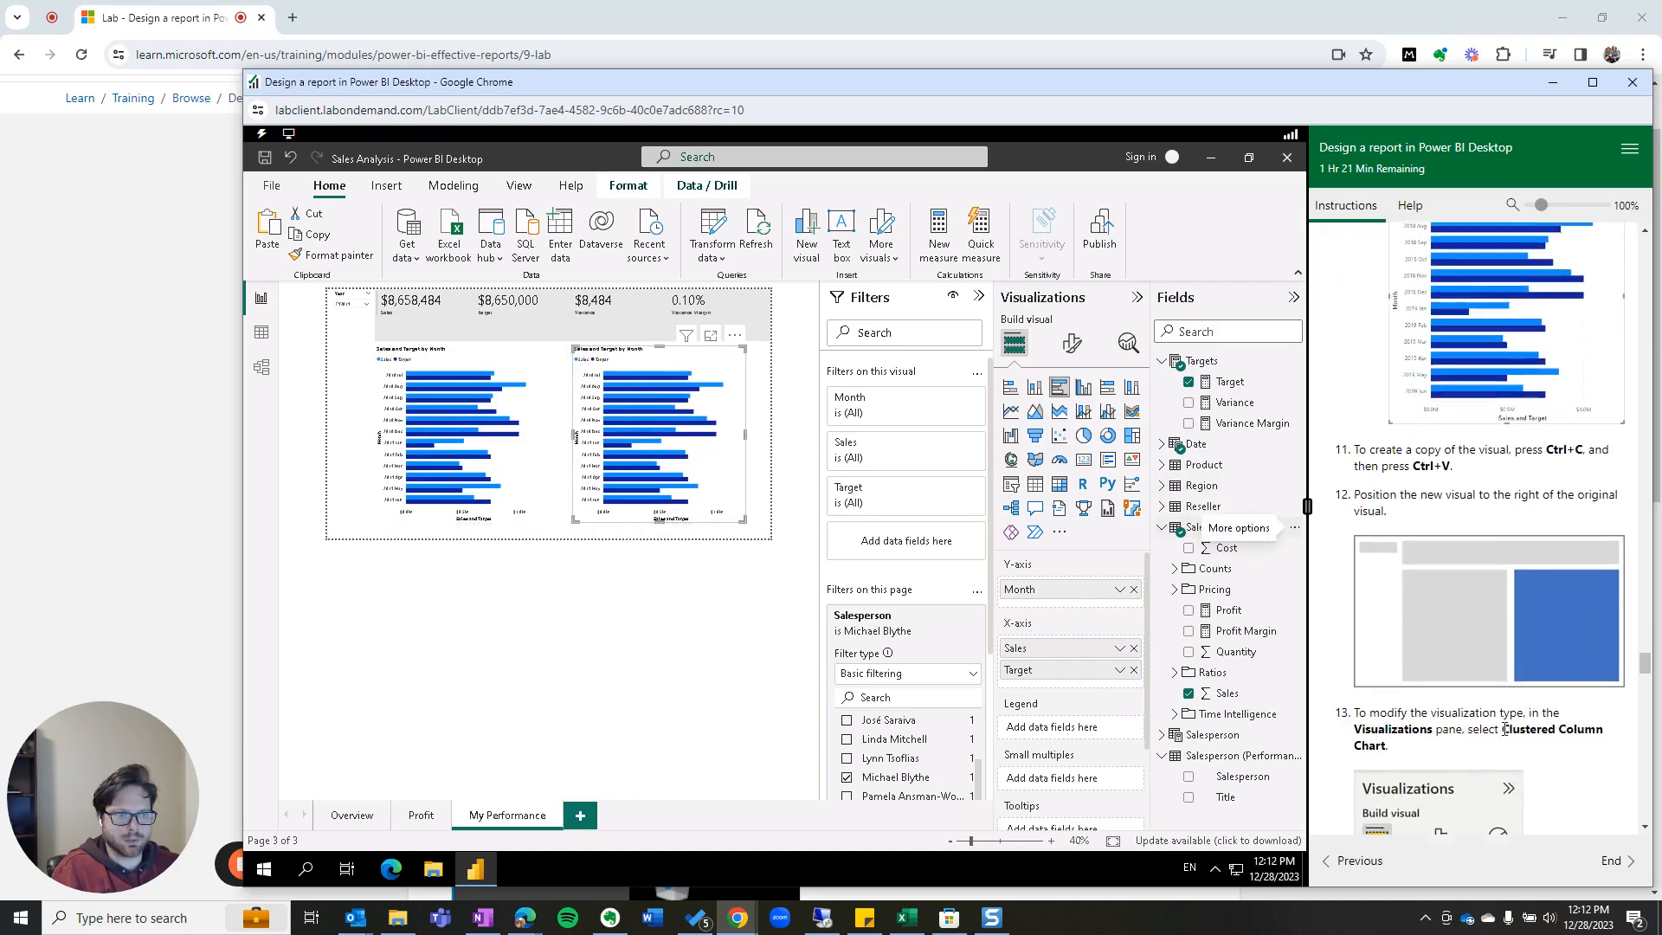
scroll(1503, 730, "down", 1)
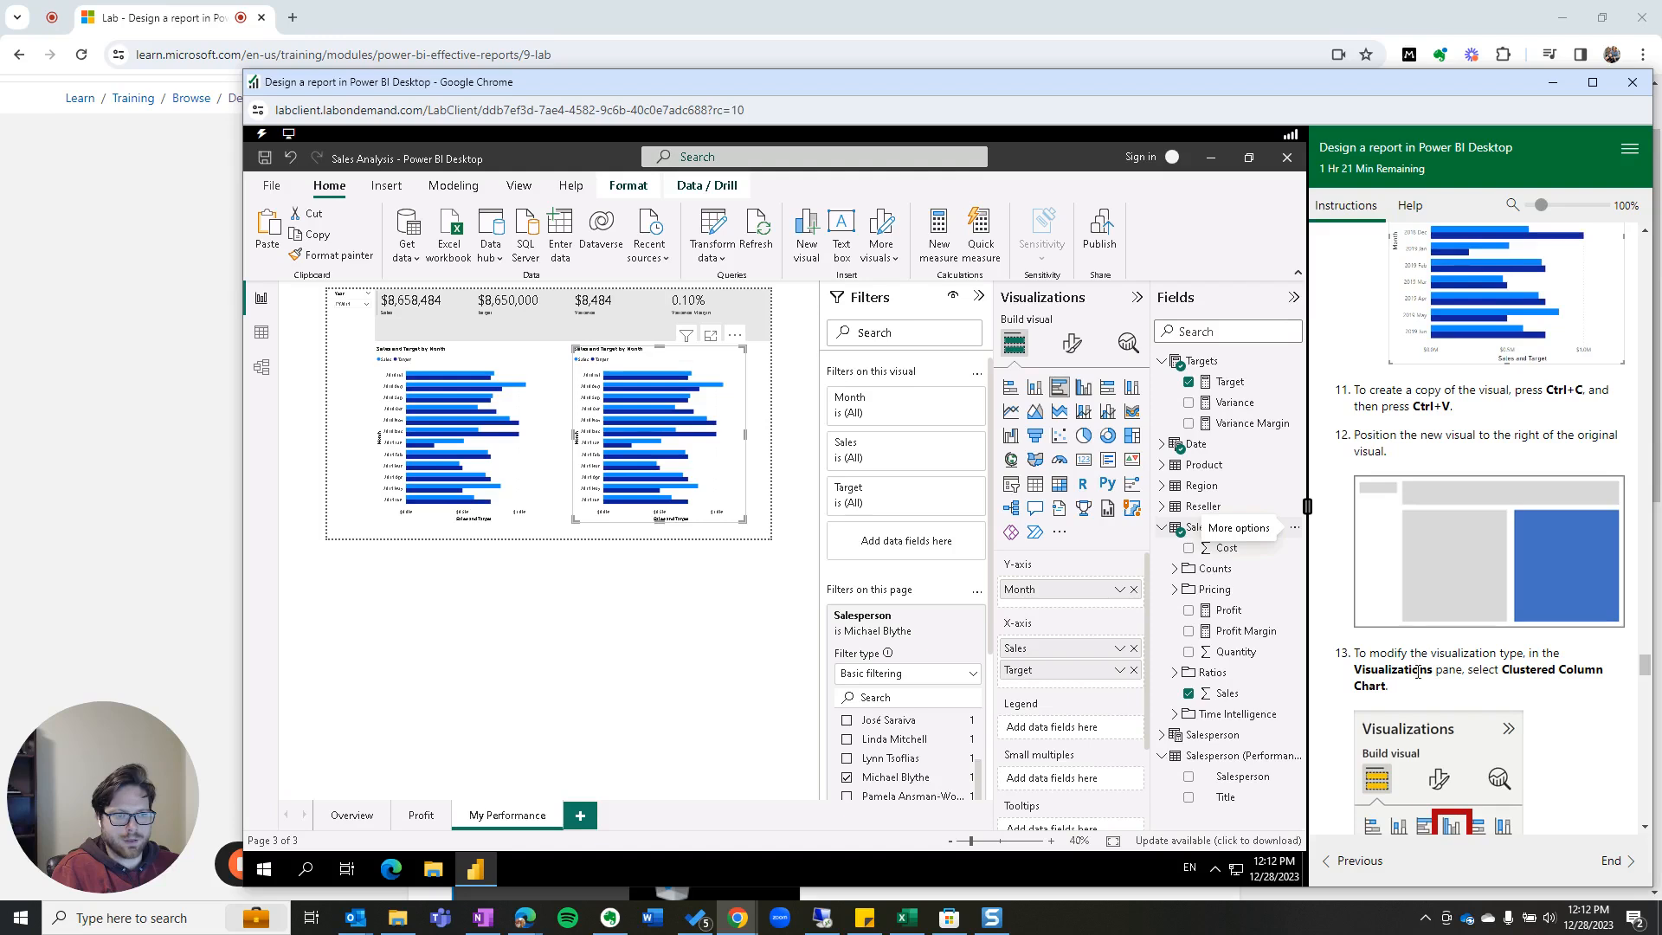
scroll(1417, 671, "down", 1)
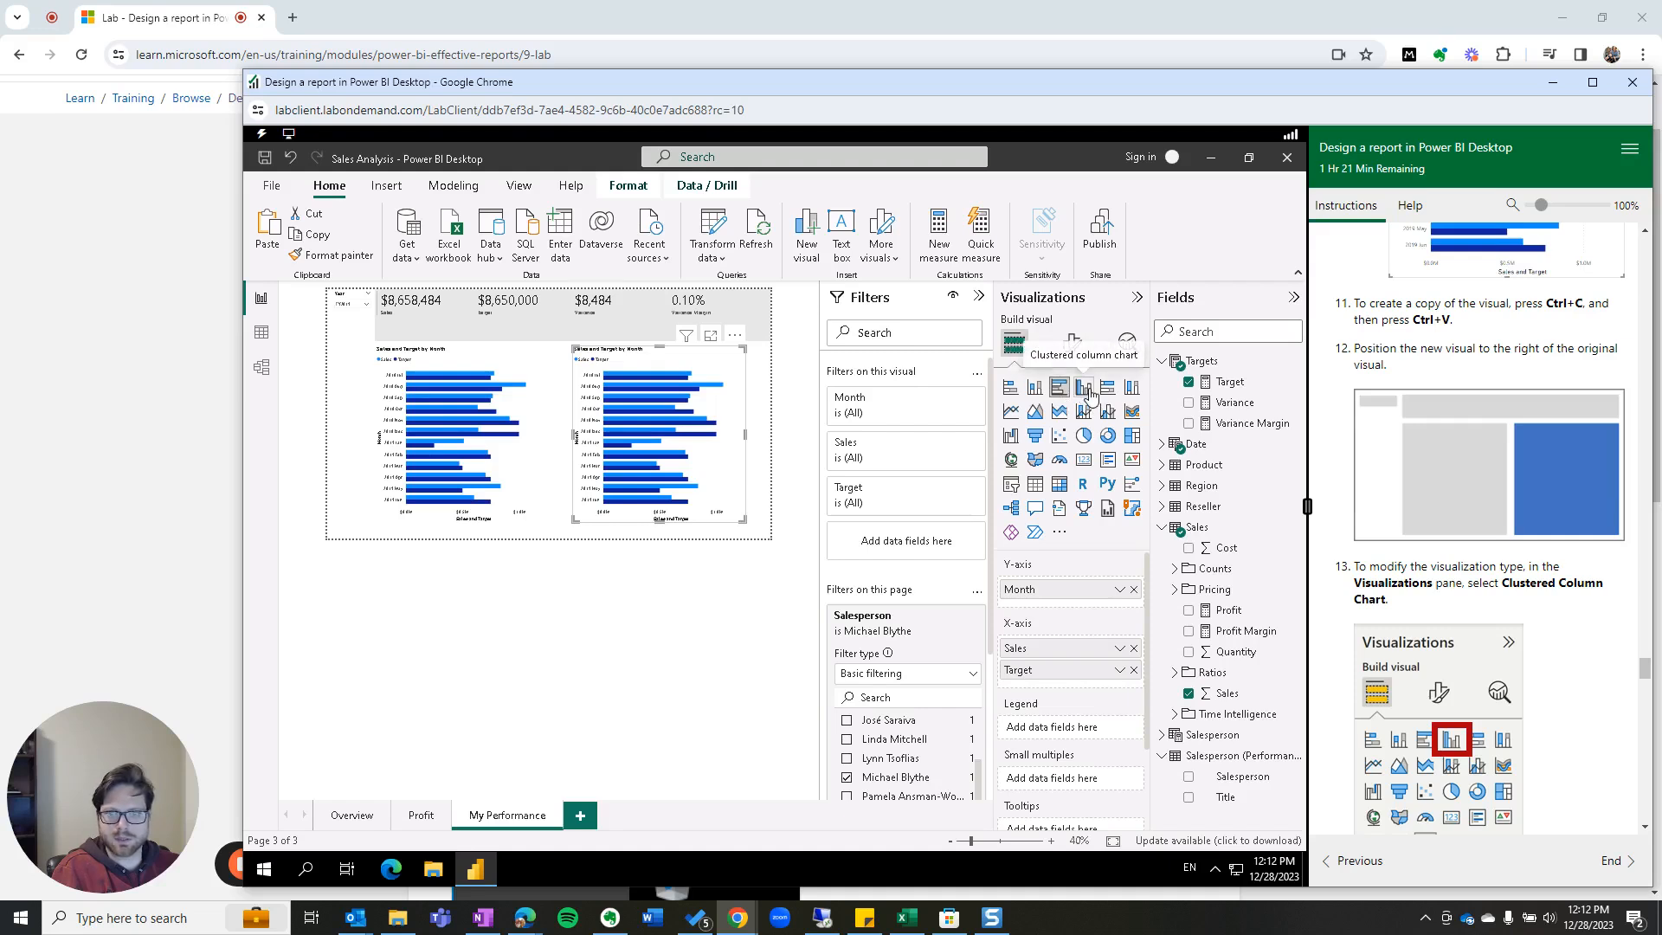
left_click(1089, 396)
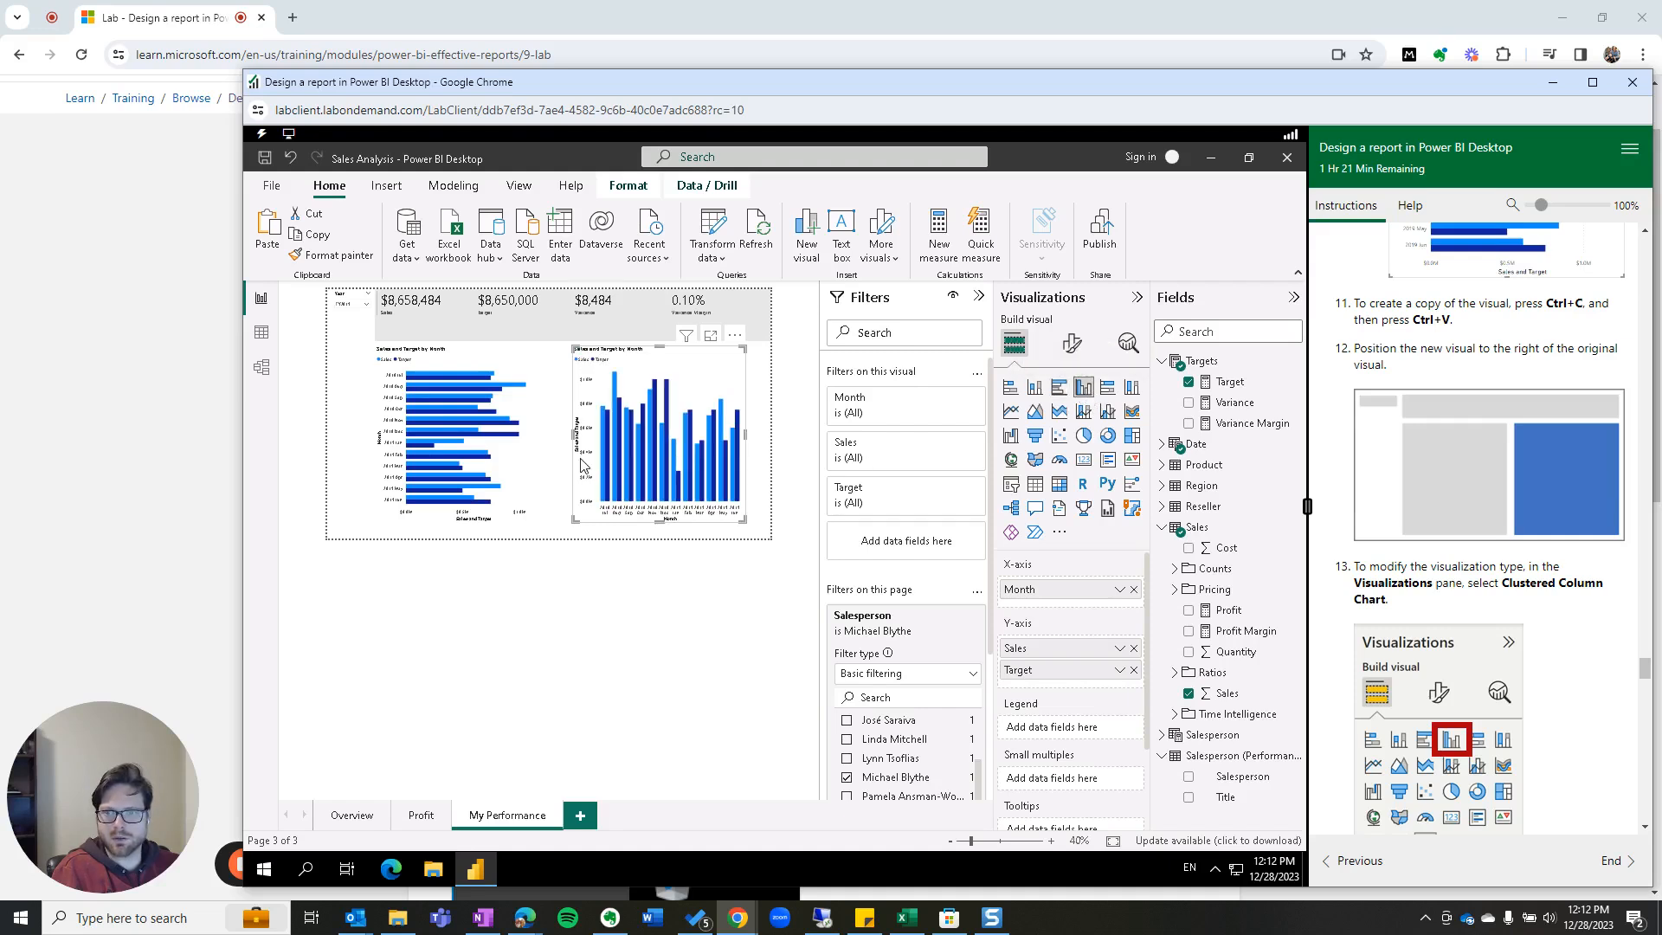
Step: Switch to the Overview page and save the report, applying the pending query changes
scroll(1592, 671, "down", 4)
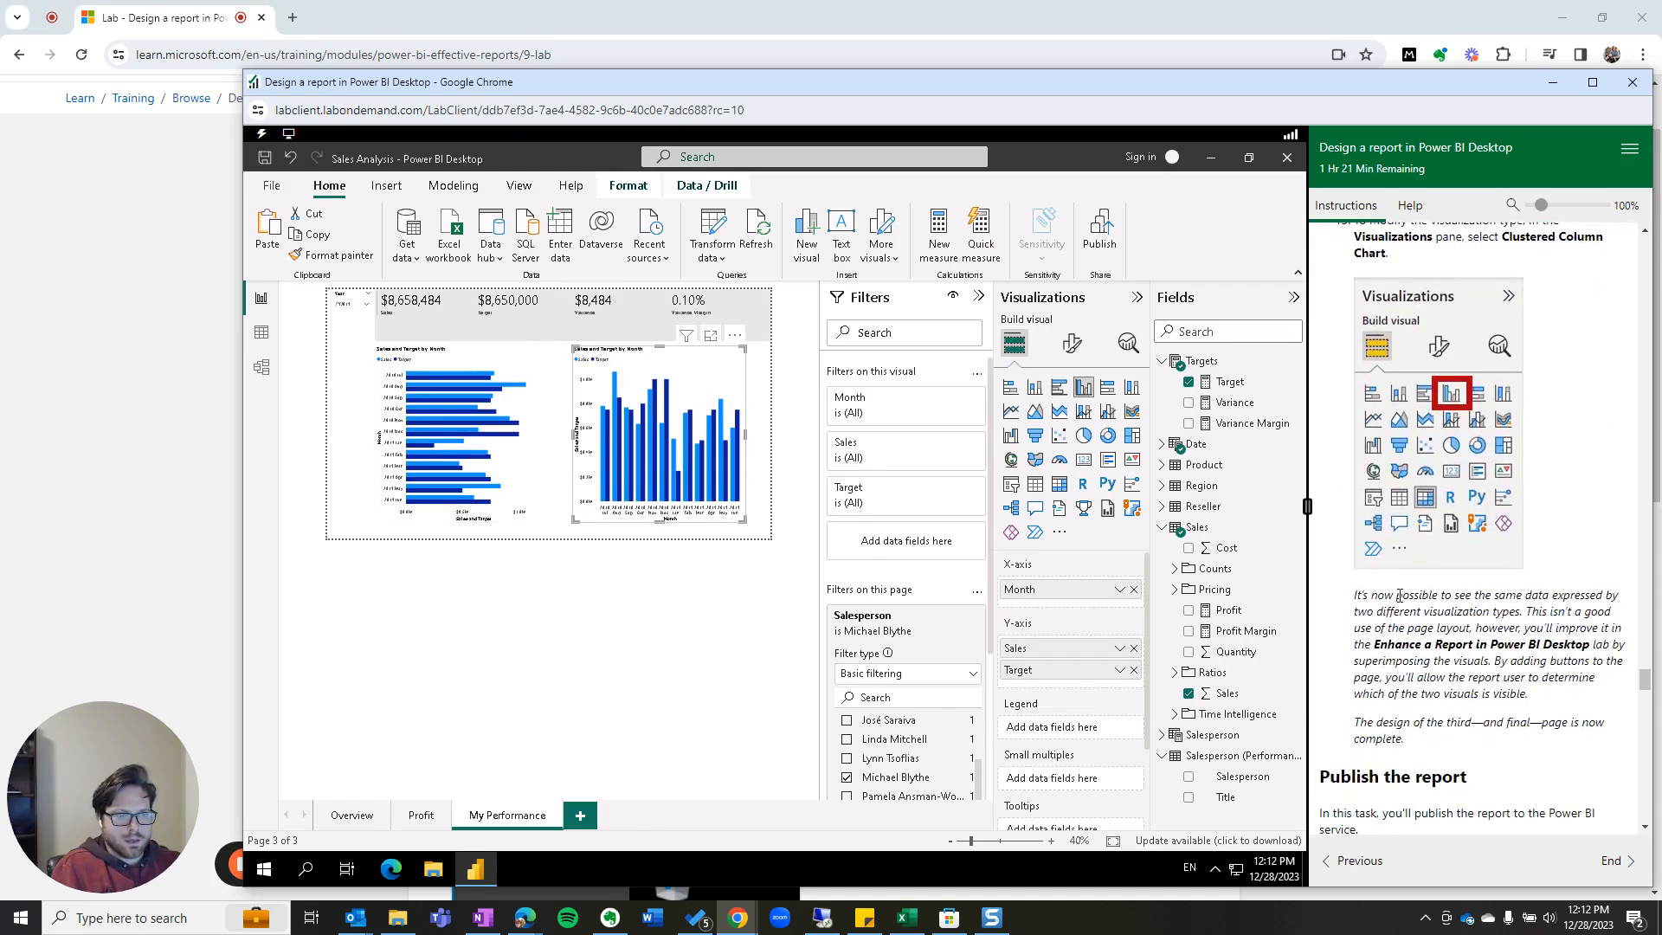
left_click_drag(1352, 600, 1616, 627)
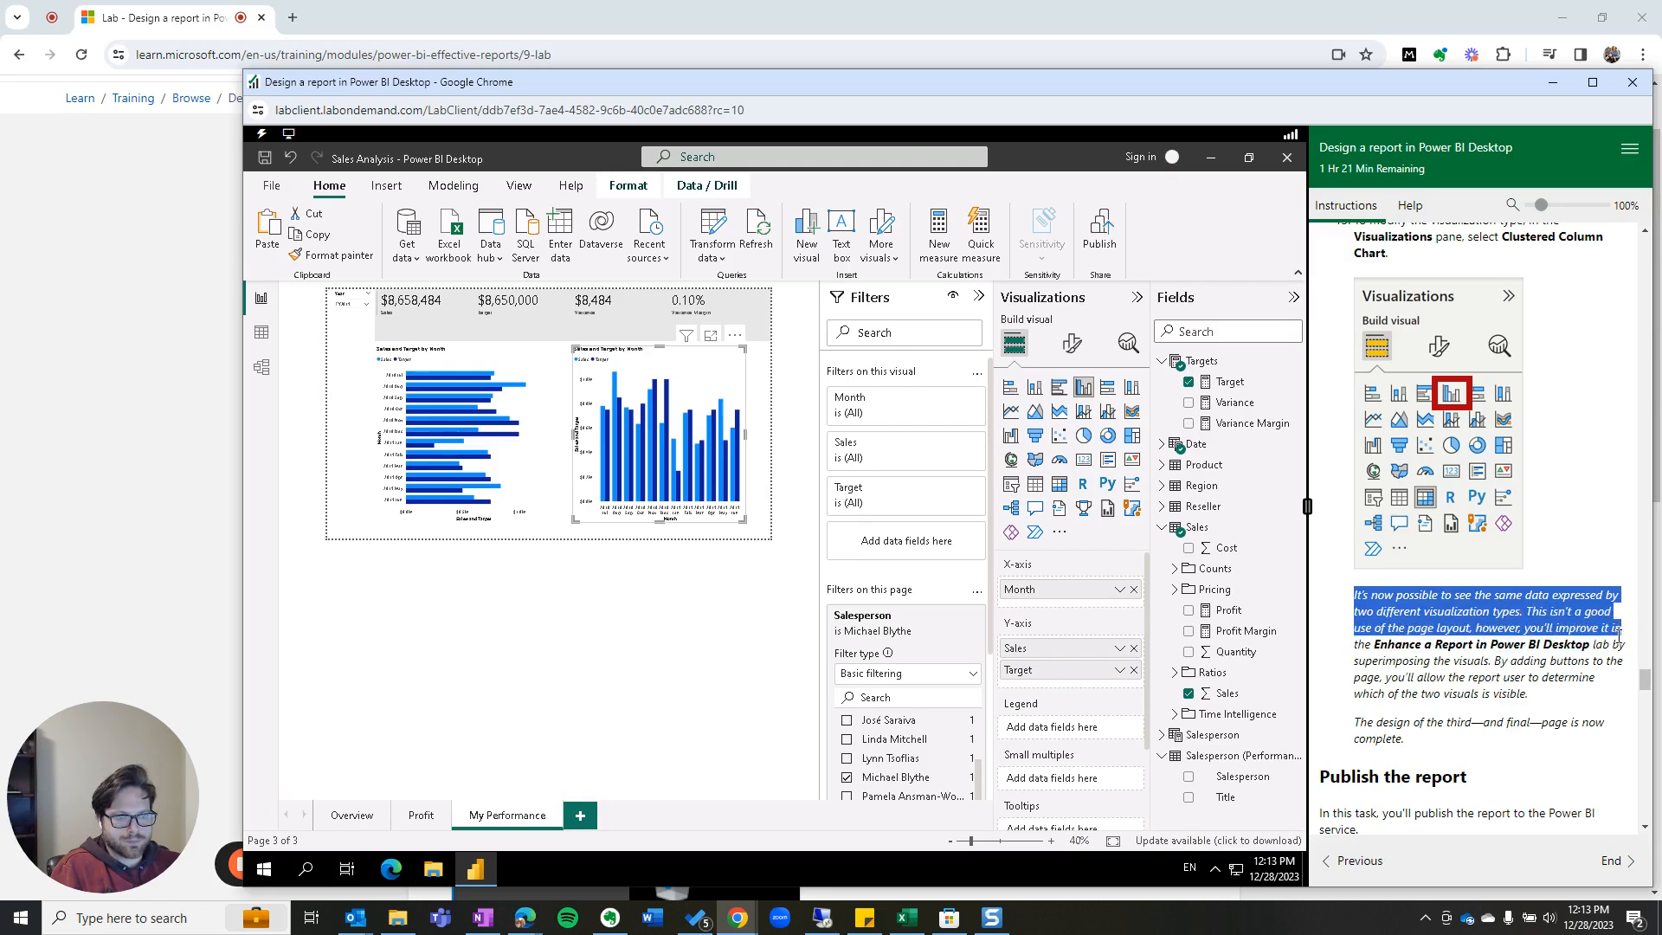
left_click_drag(1619, 633, 1584, 762)
scroll(1406, 640, "down", 3)
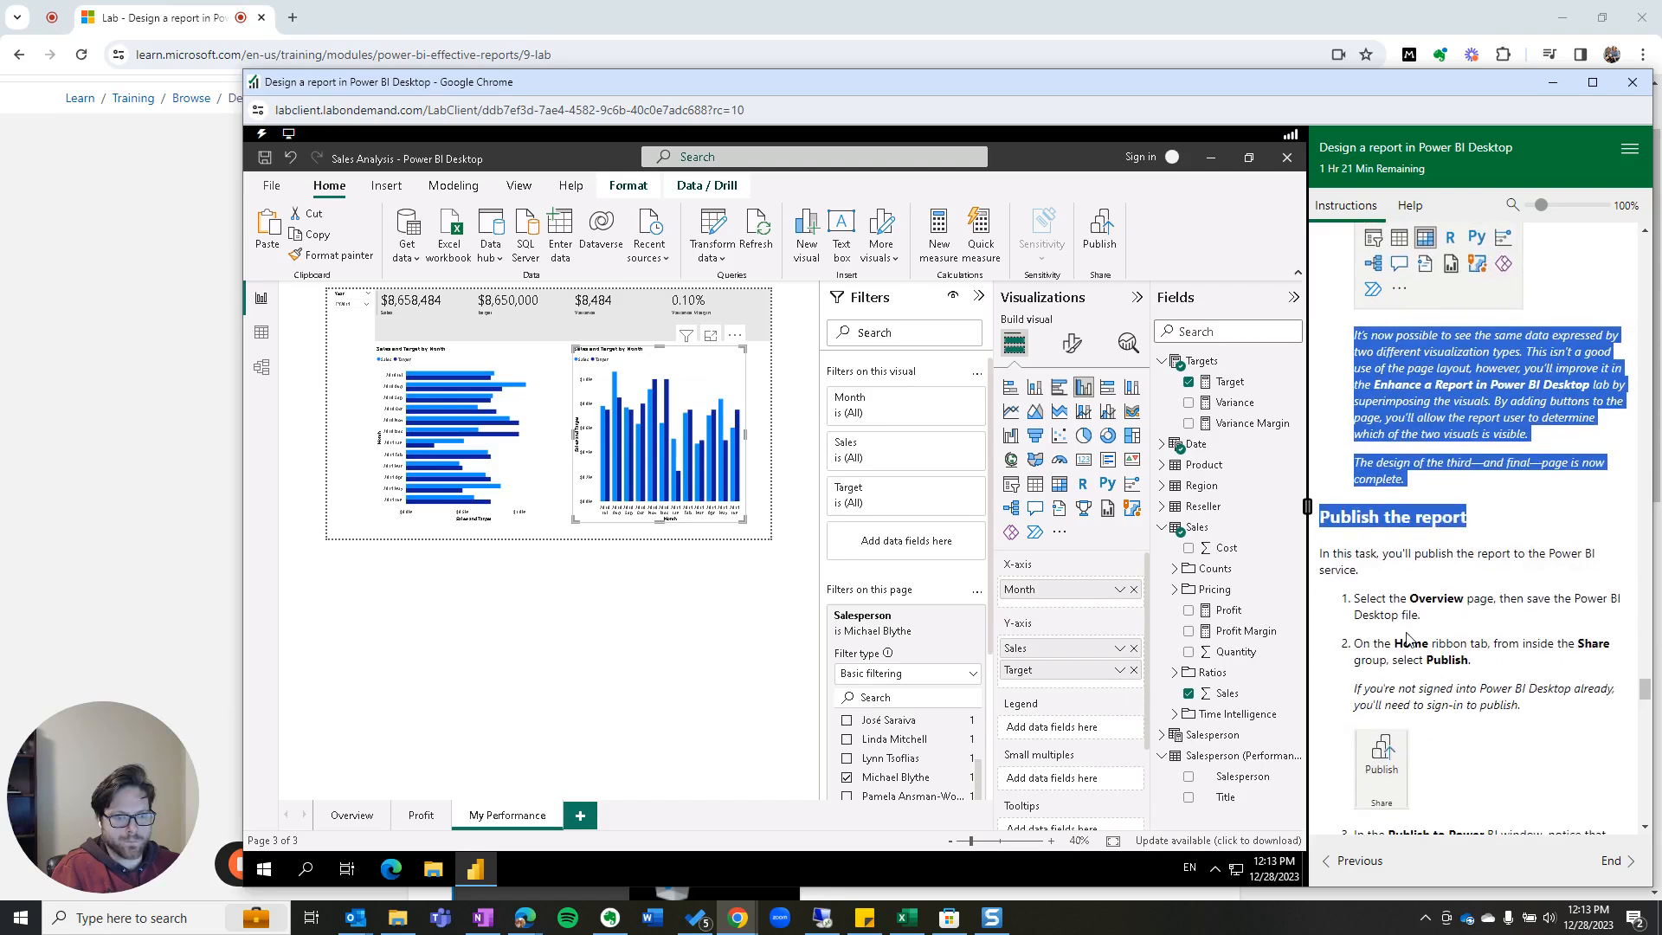
left_click(1436, 620)
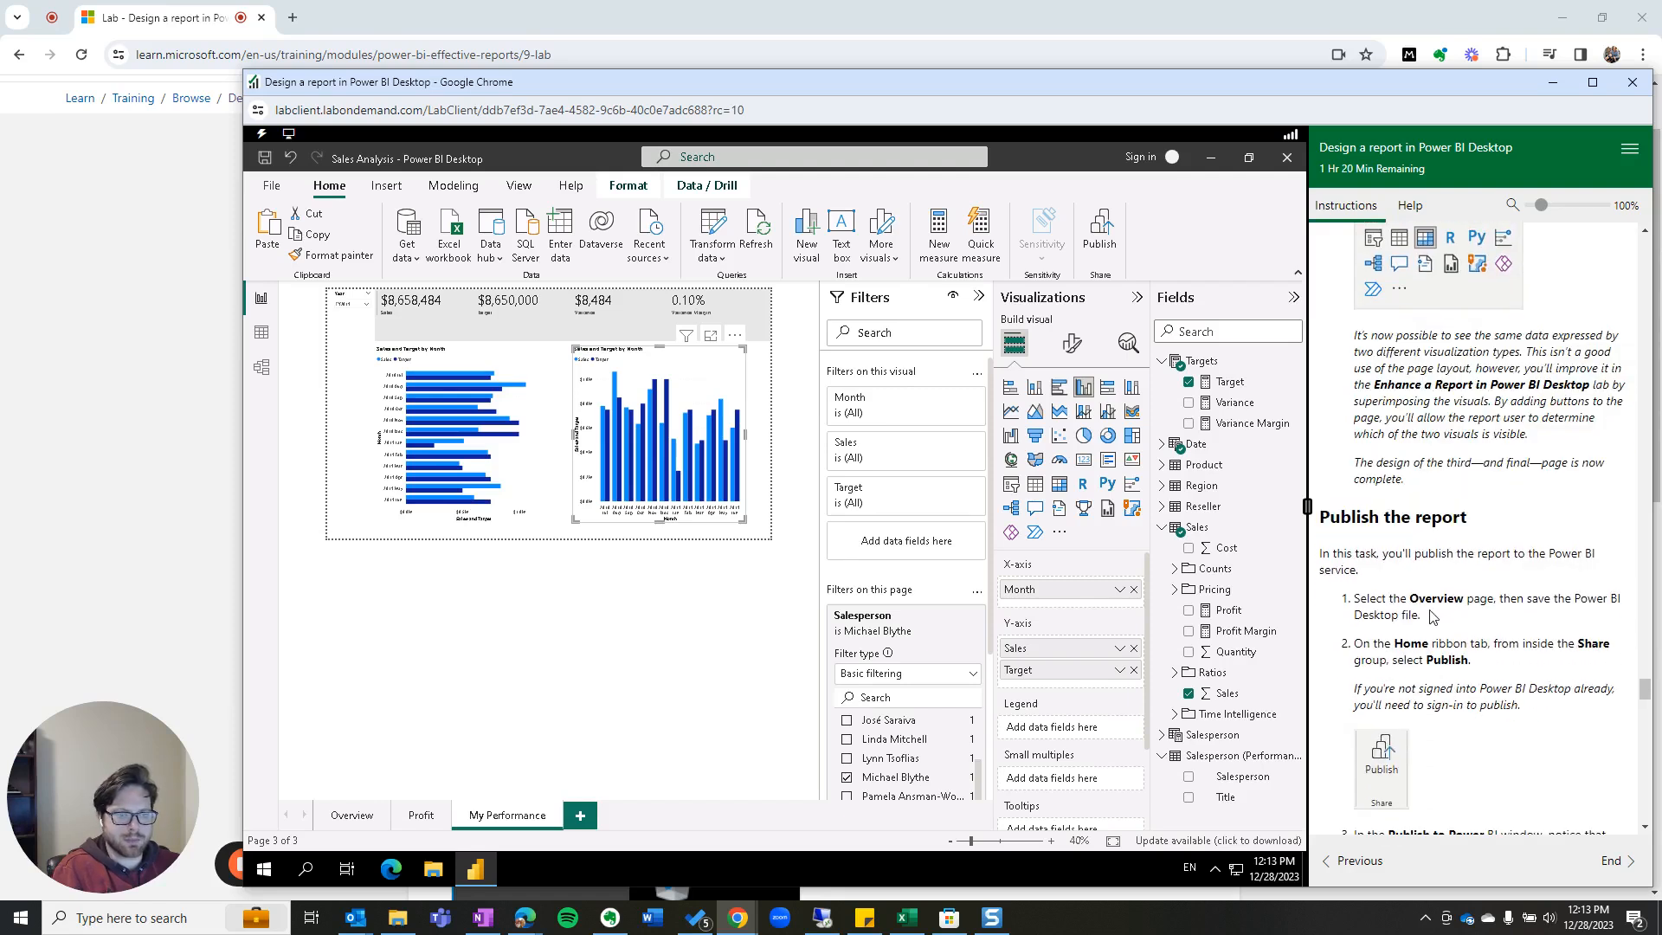
scroll(1429, 616, "down", 1)
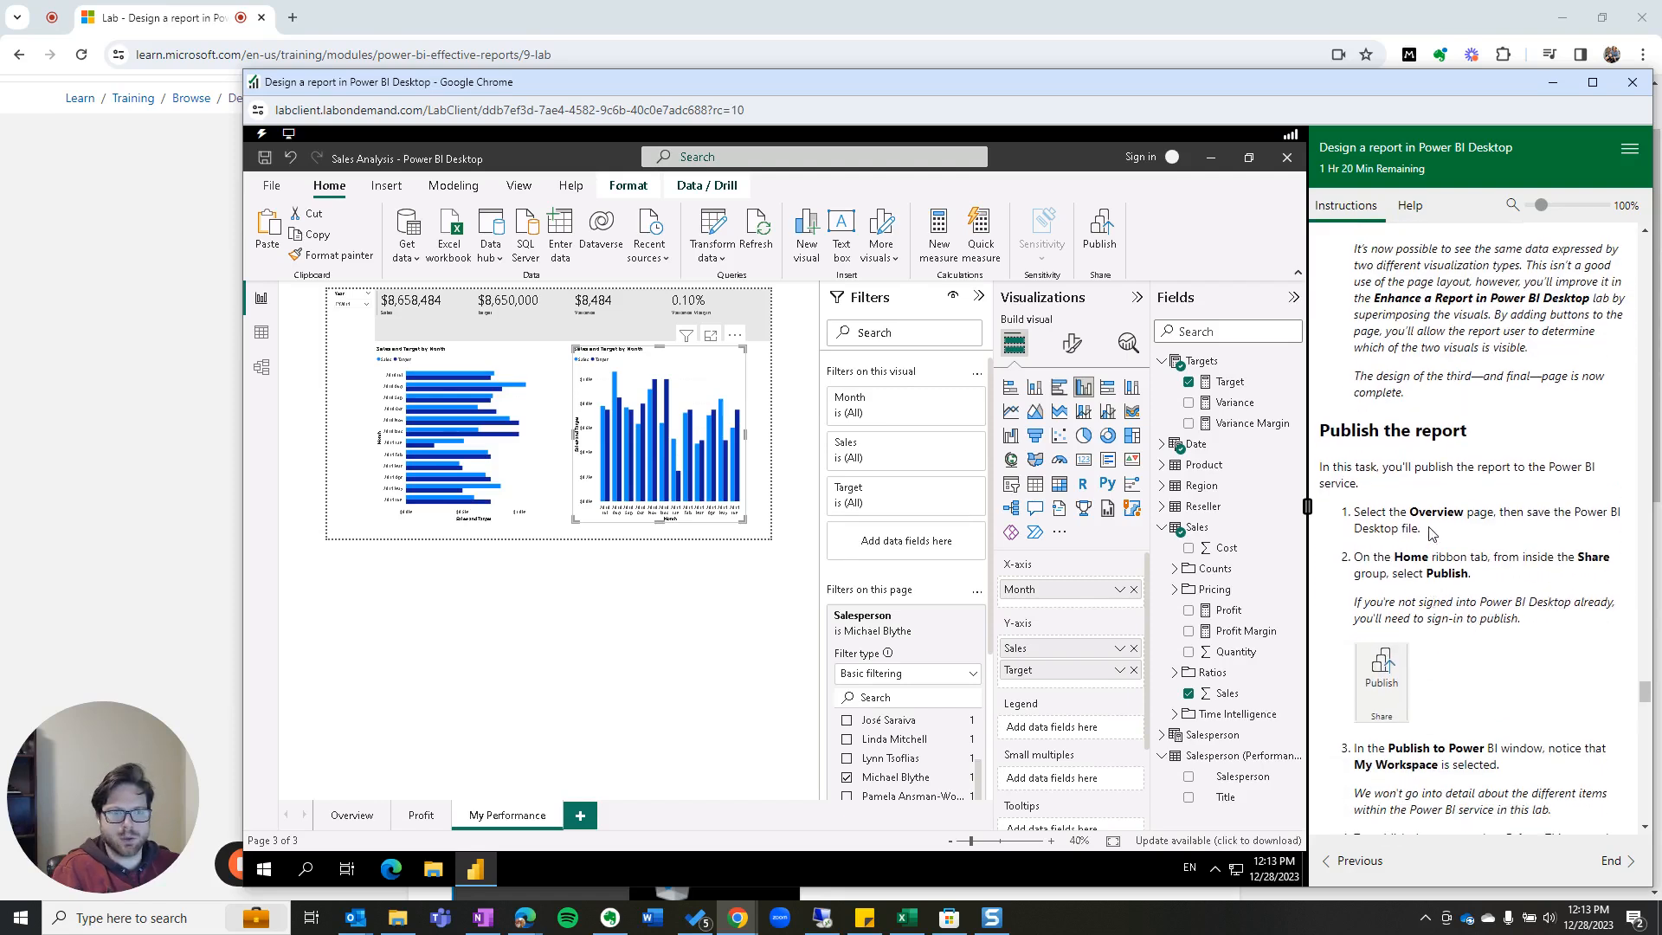
left_click(355, 816)
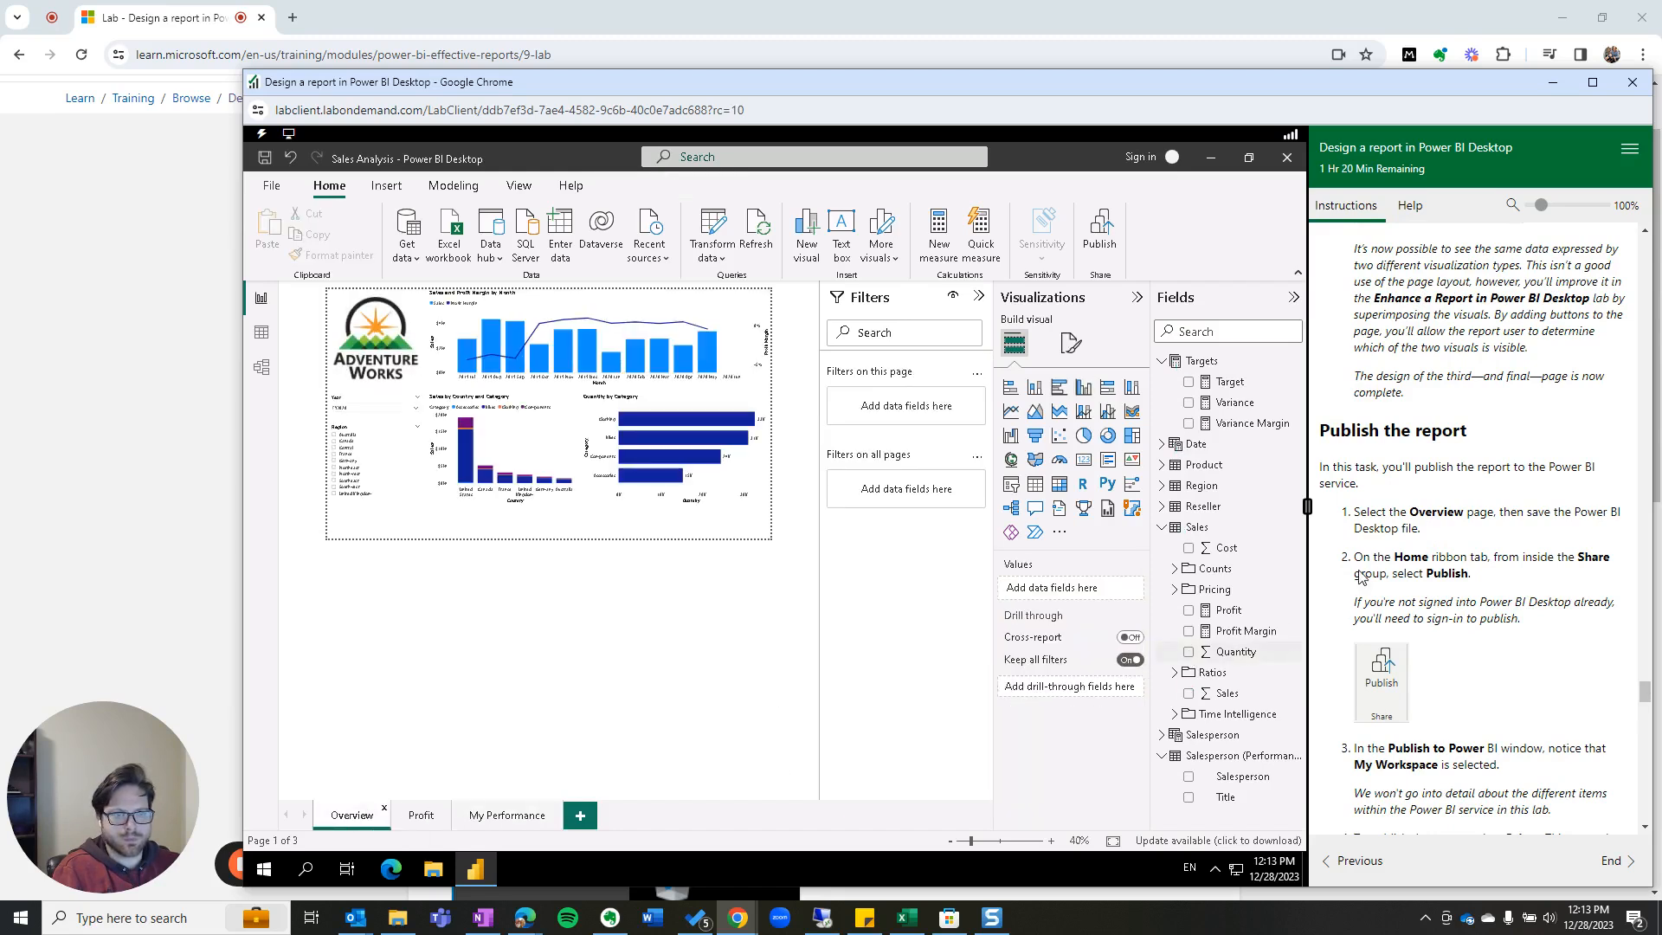
left_click(271, 185)
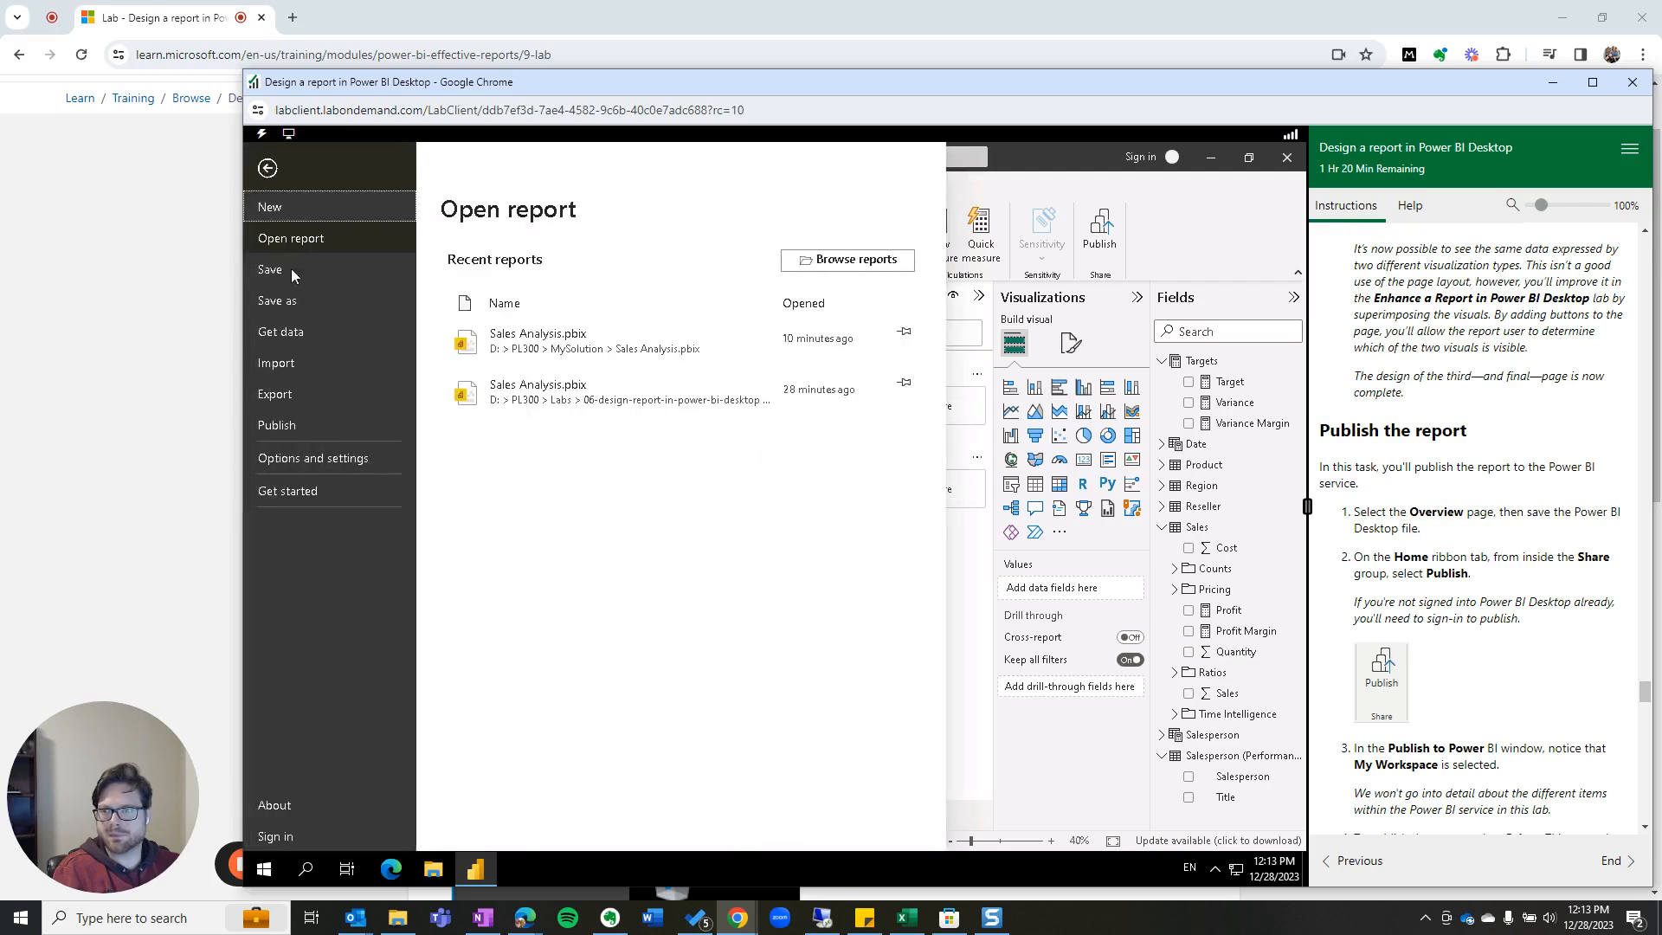
left_click(288, 274)
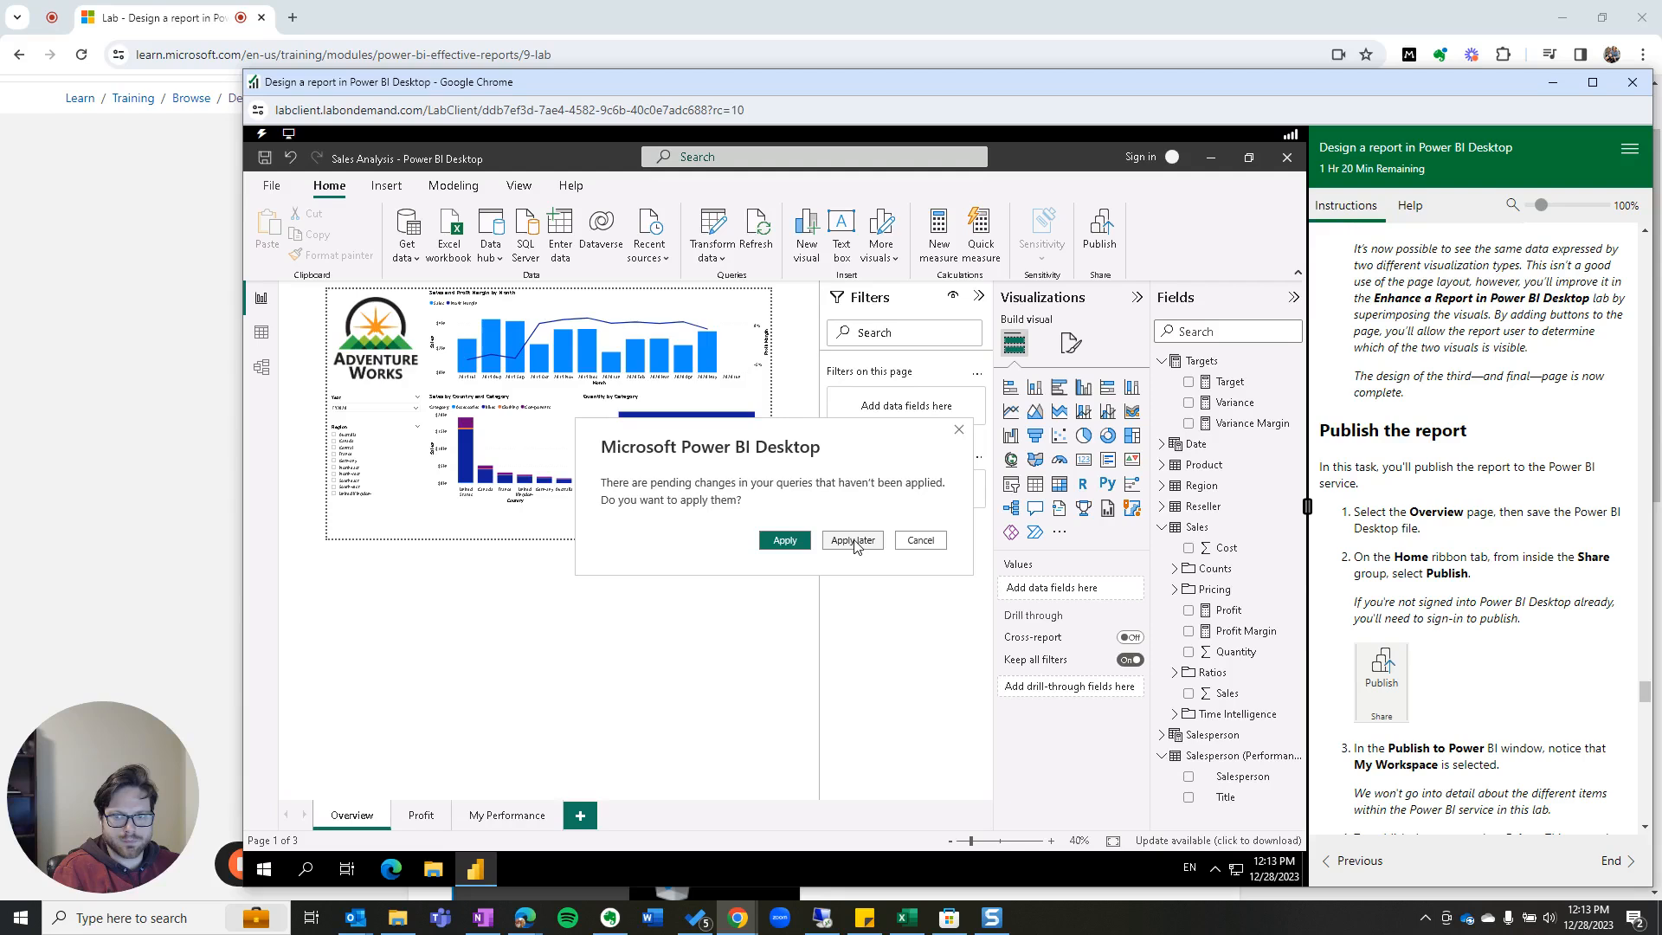
left_click(783, 540)
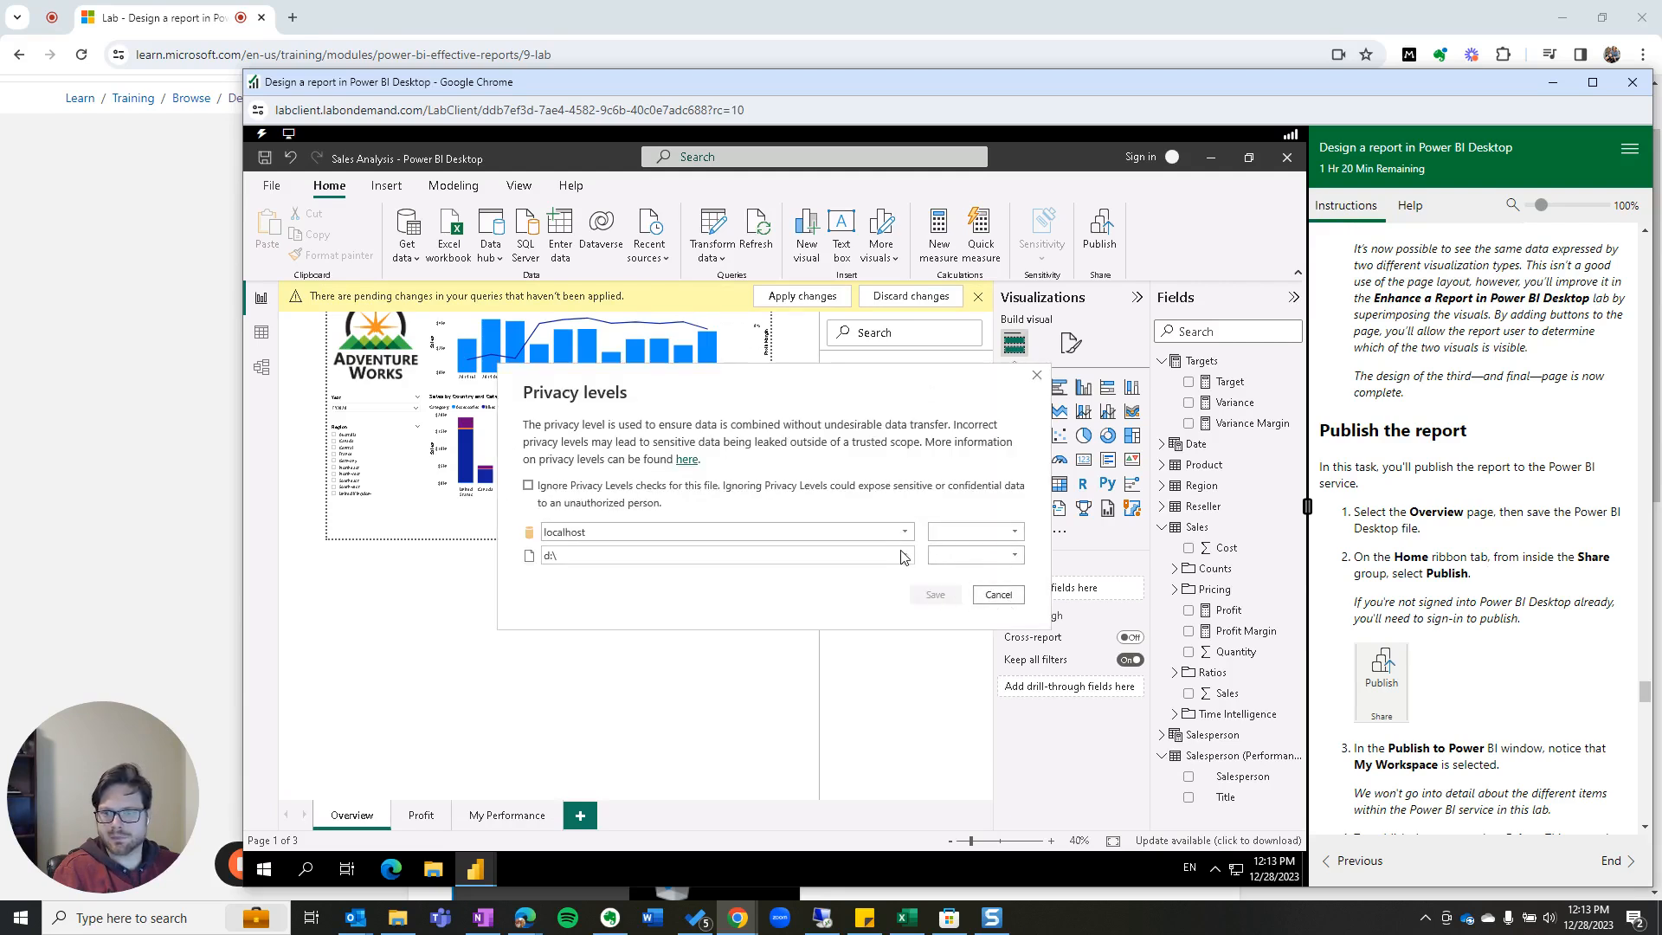
Step: Set the privacy levels of the localhost and d:\ data sources to Organizational and save them
left_click(973, 531)
left_click(976, 575)
left_click(975, 555)
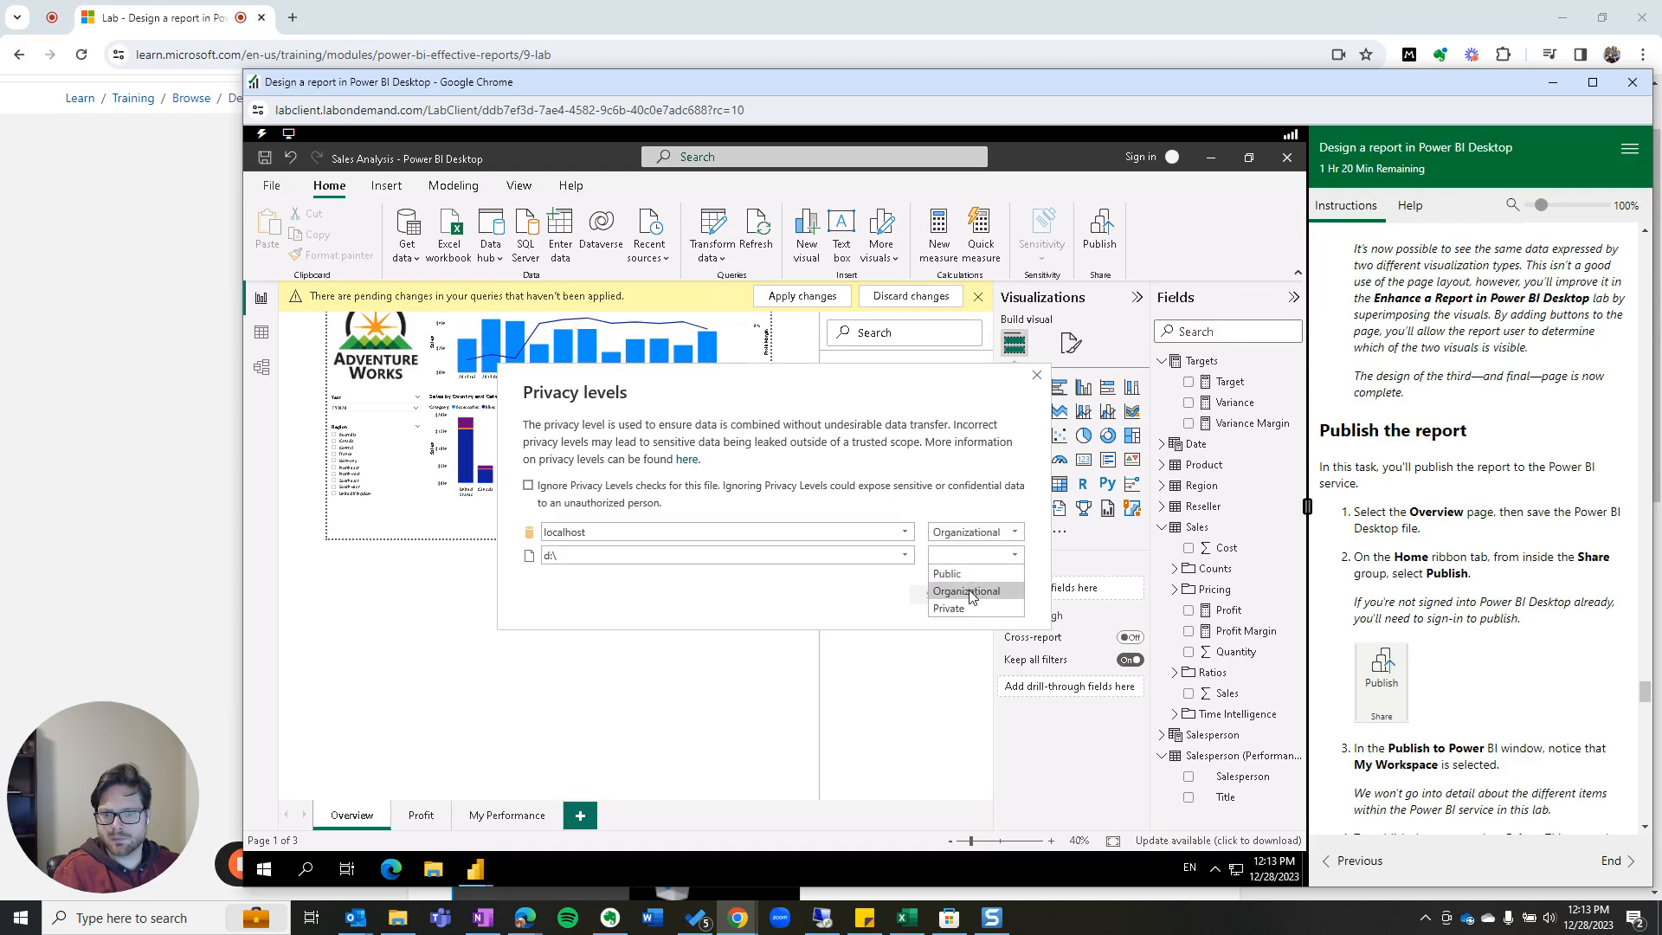
left_click(977, 597)
left_click(946, 599)
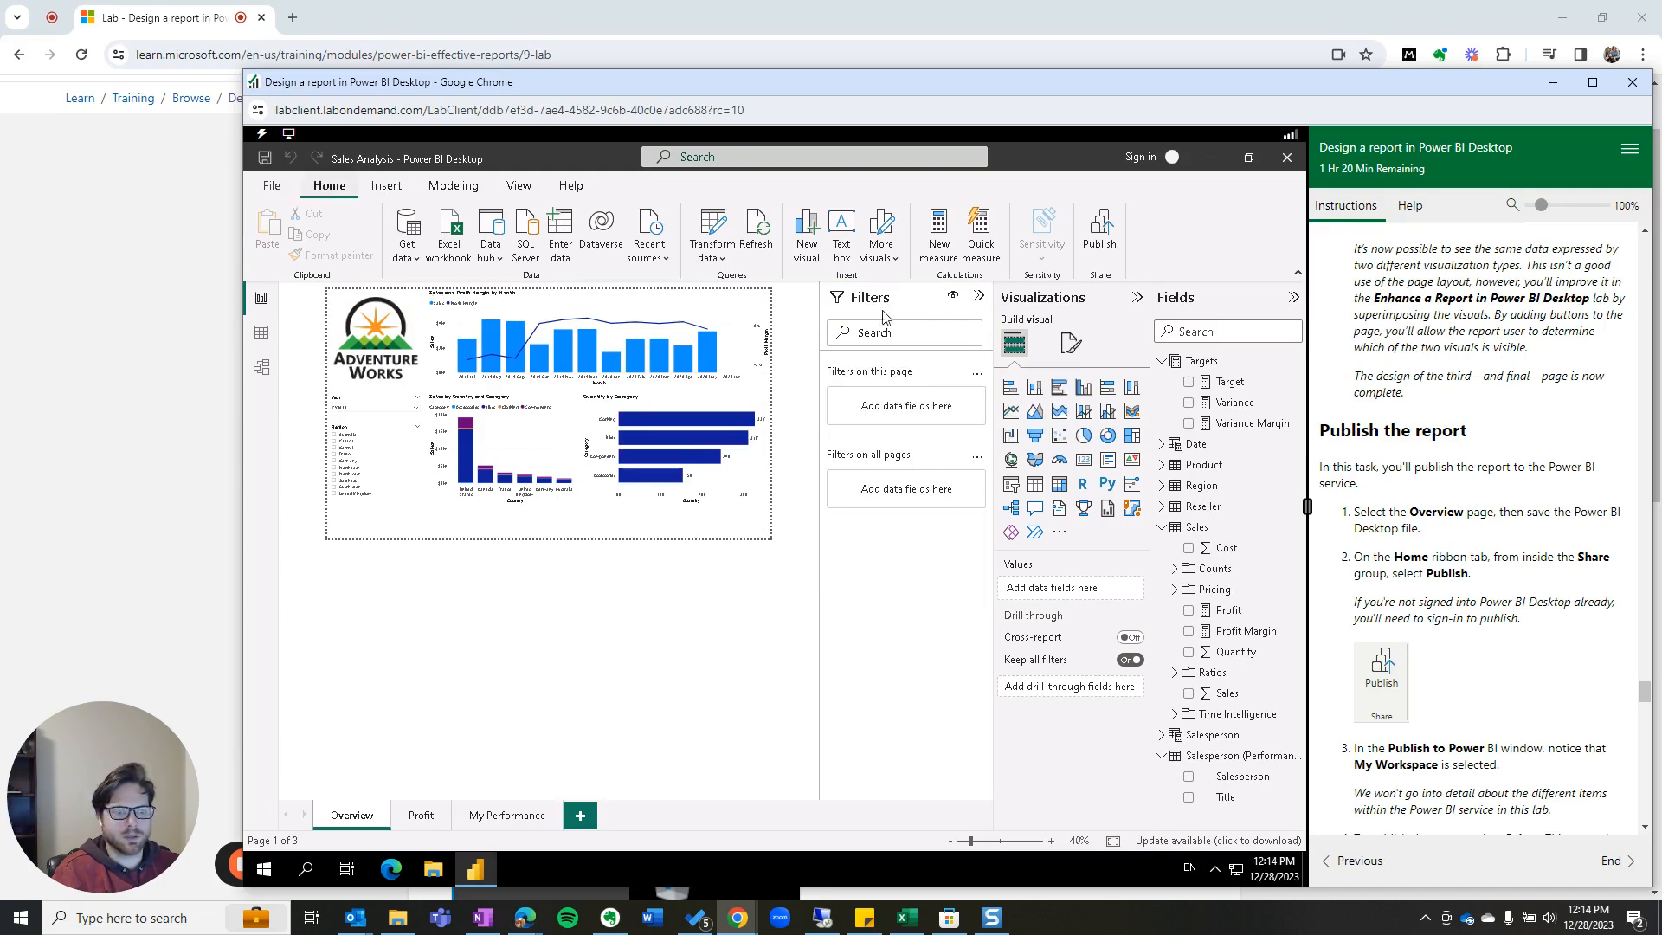
Step: Start publishing the report and save its changes
left_click(1102, 227)
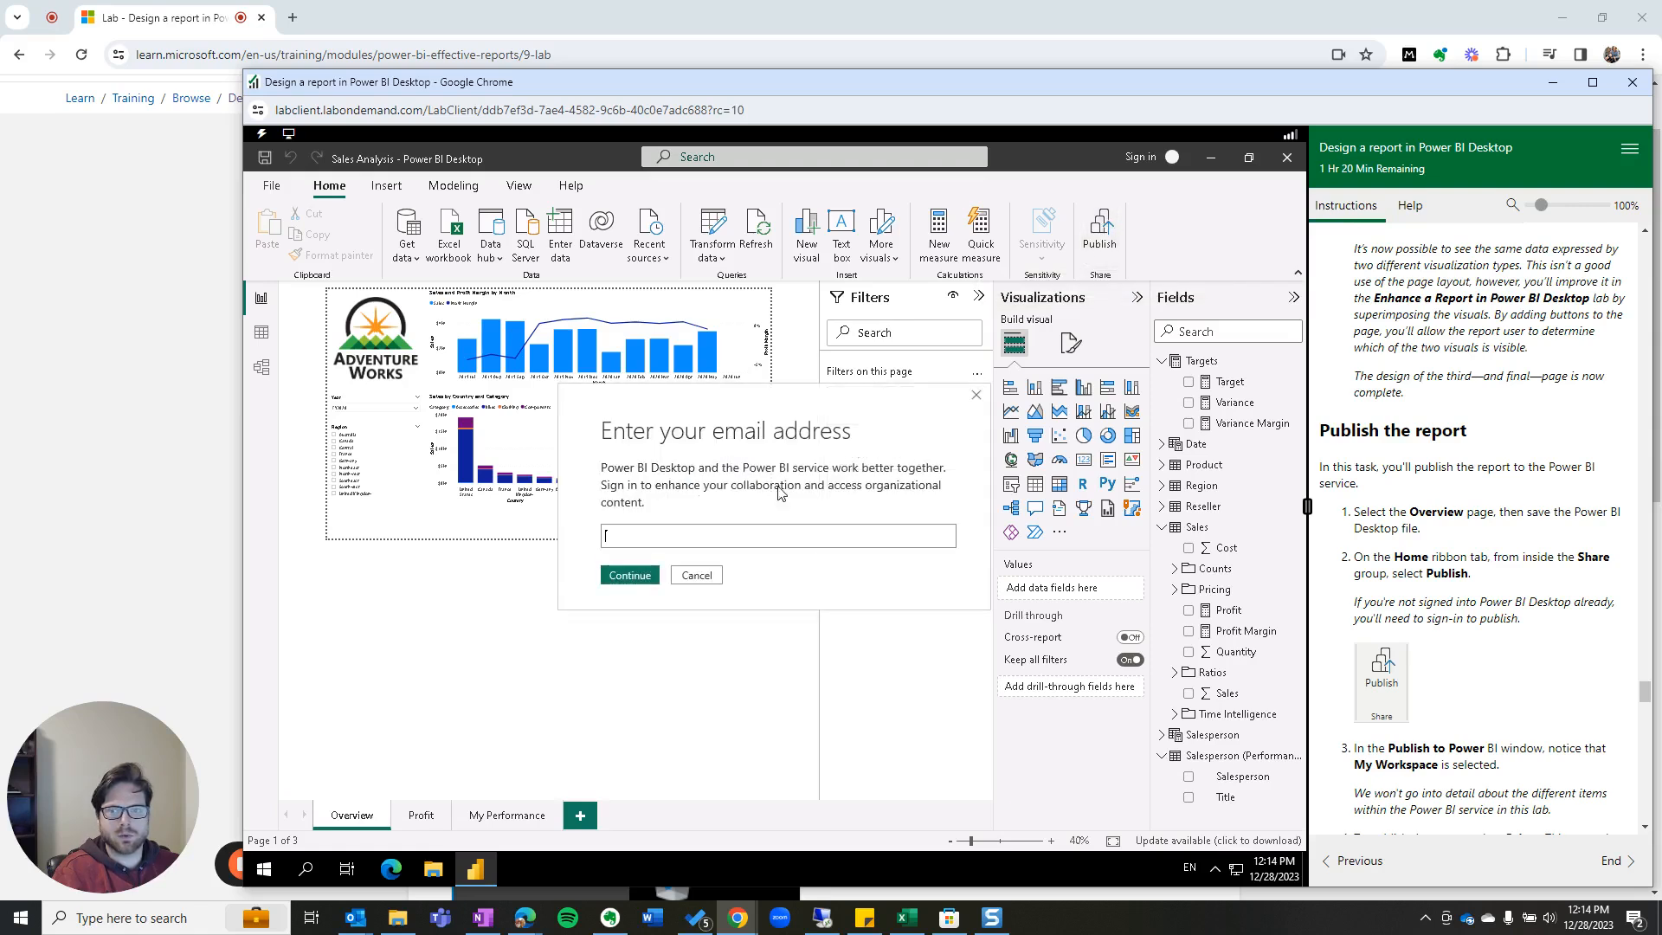
left_click(697, 575)
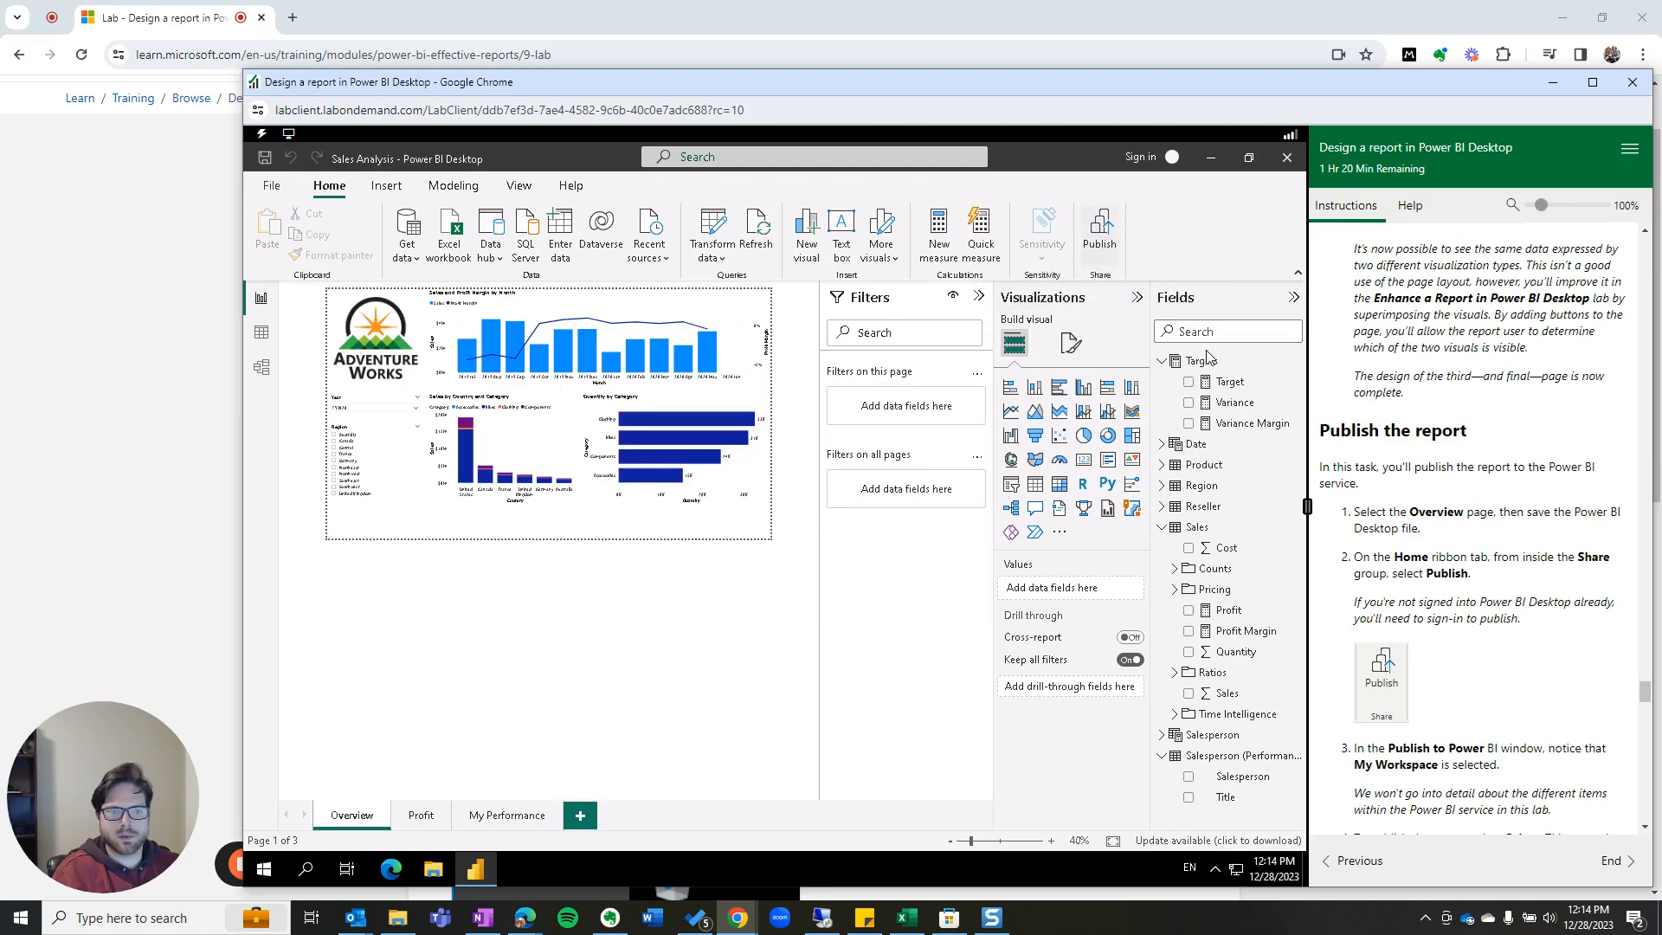
scroll(1507, 579, "down", 2)
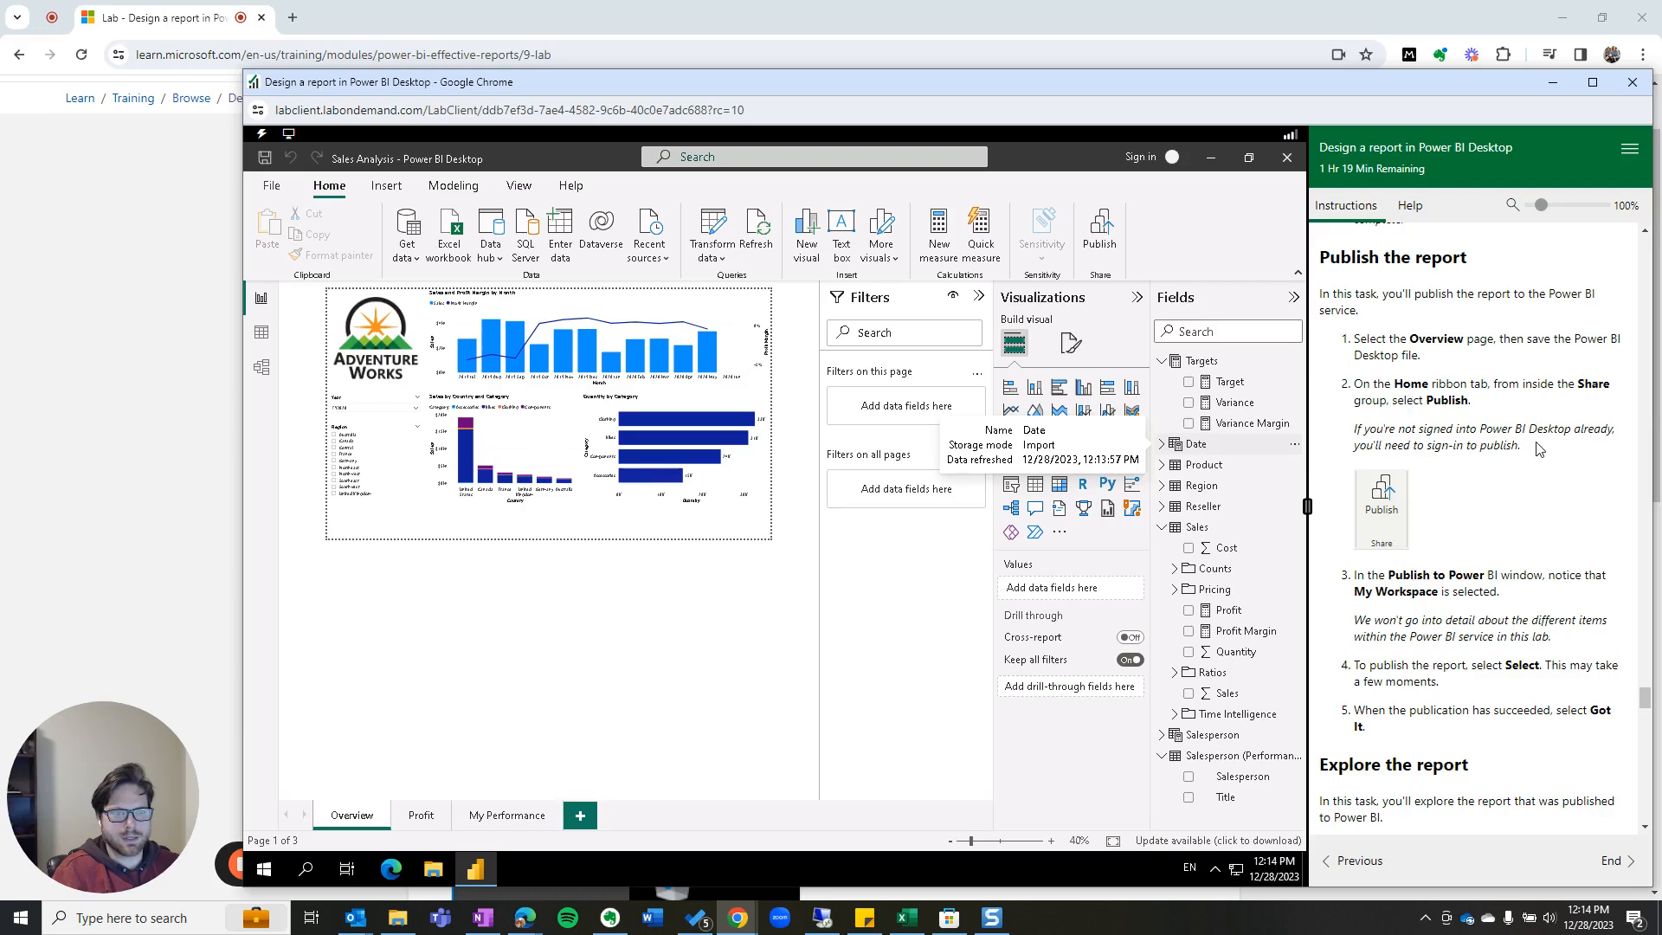
left_click(1100, 236)
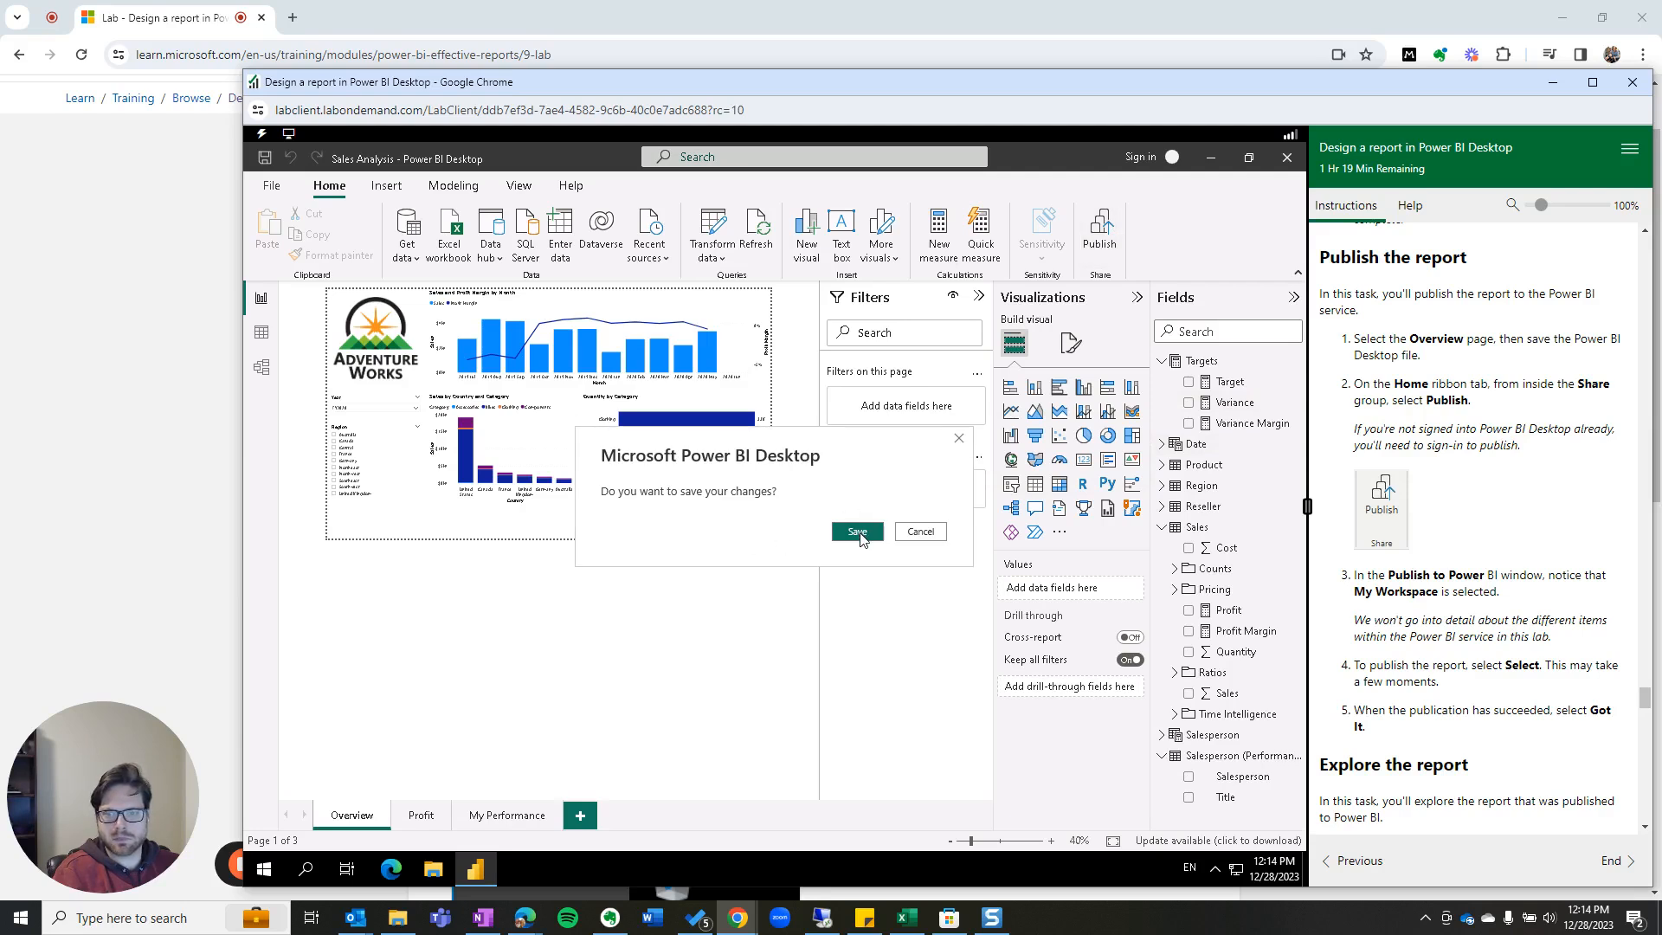
left_click(858, 533)
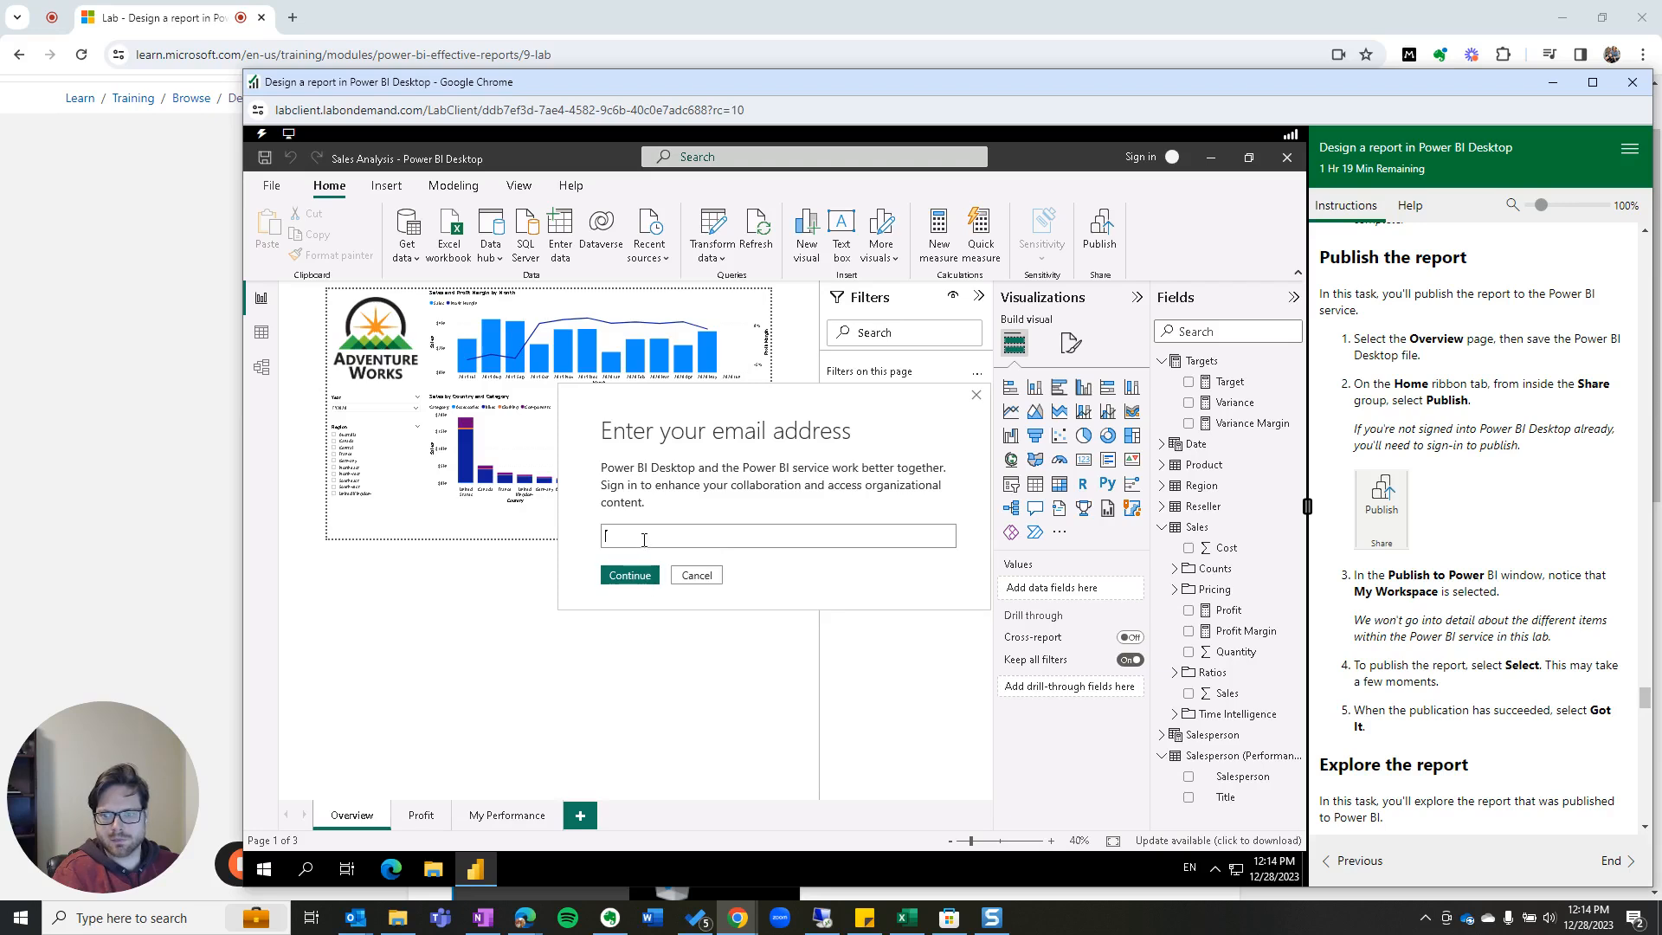
Step: Try to sign in for publishing with a placeholder email address and dismiss the sign-in dialog
type("a@a.com")
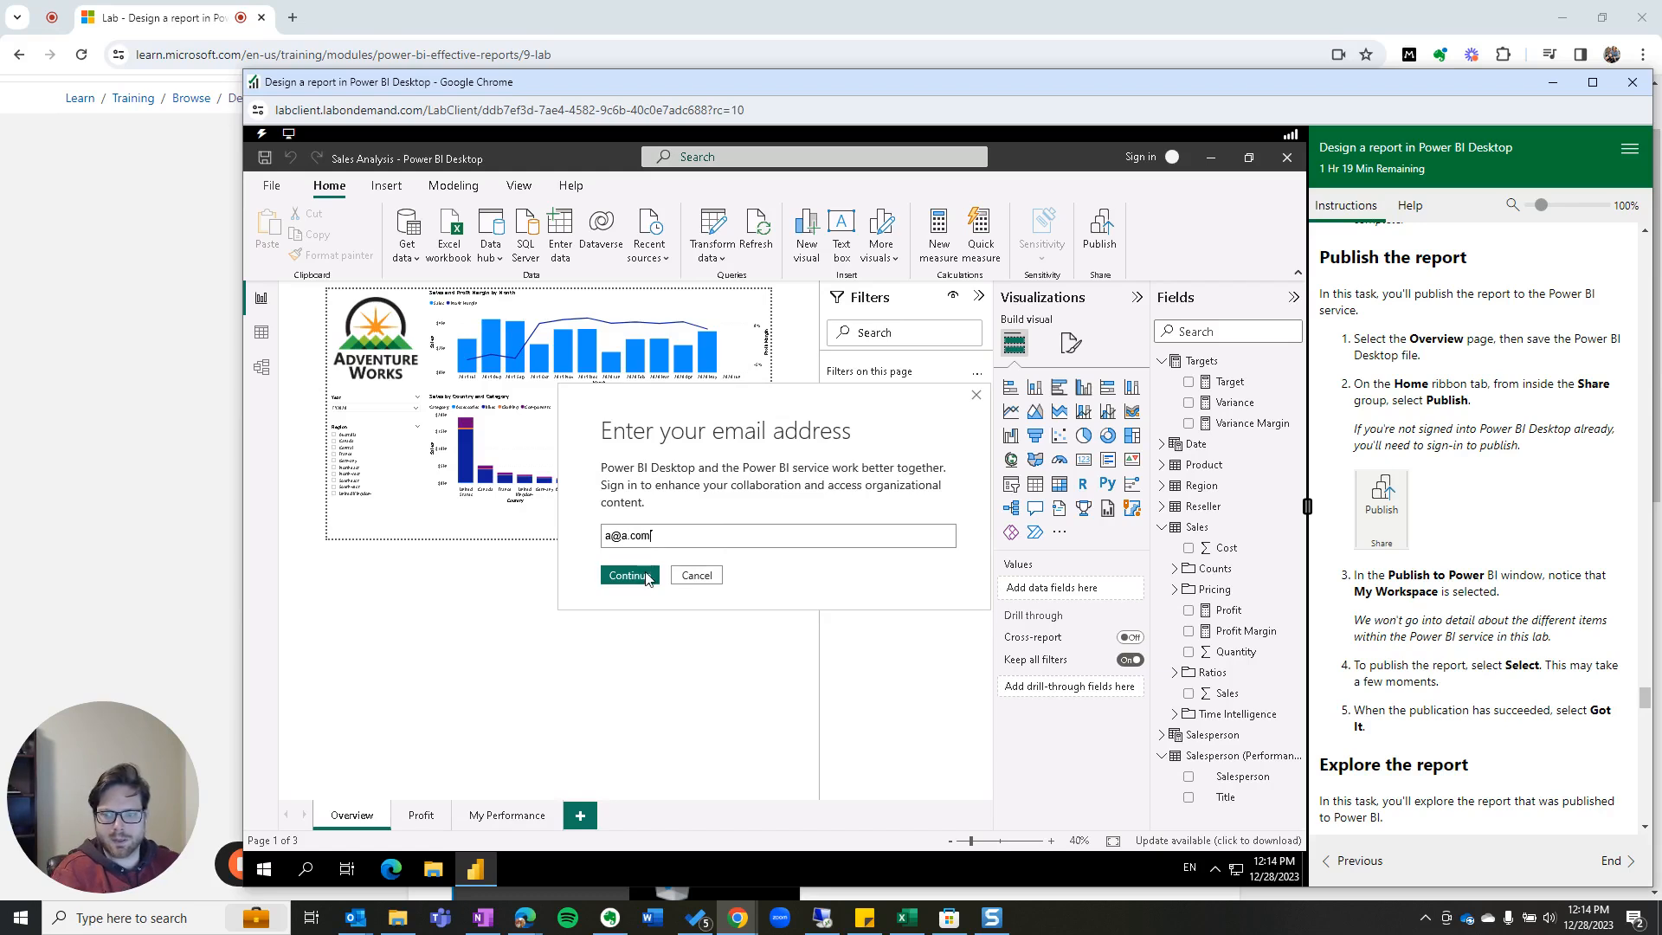
left_click(646, 576)
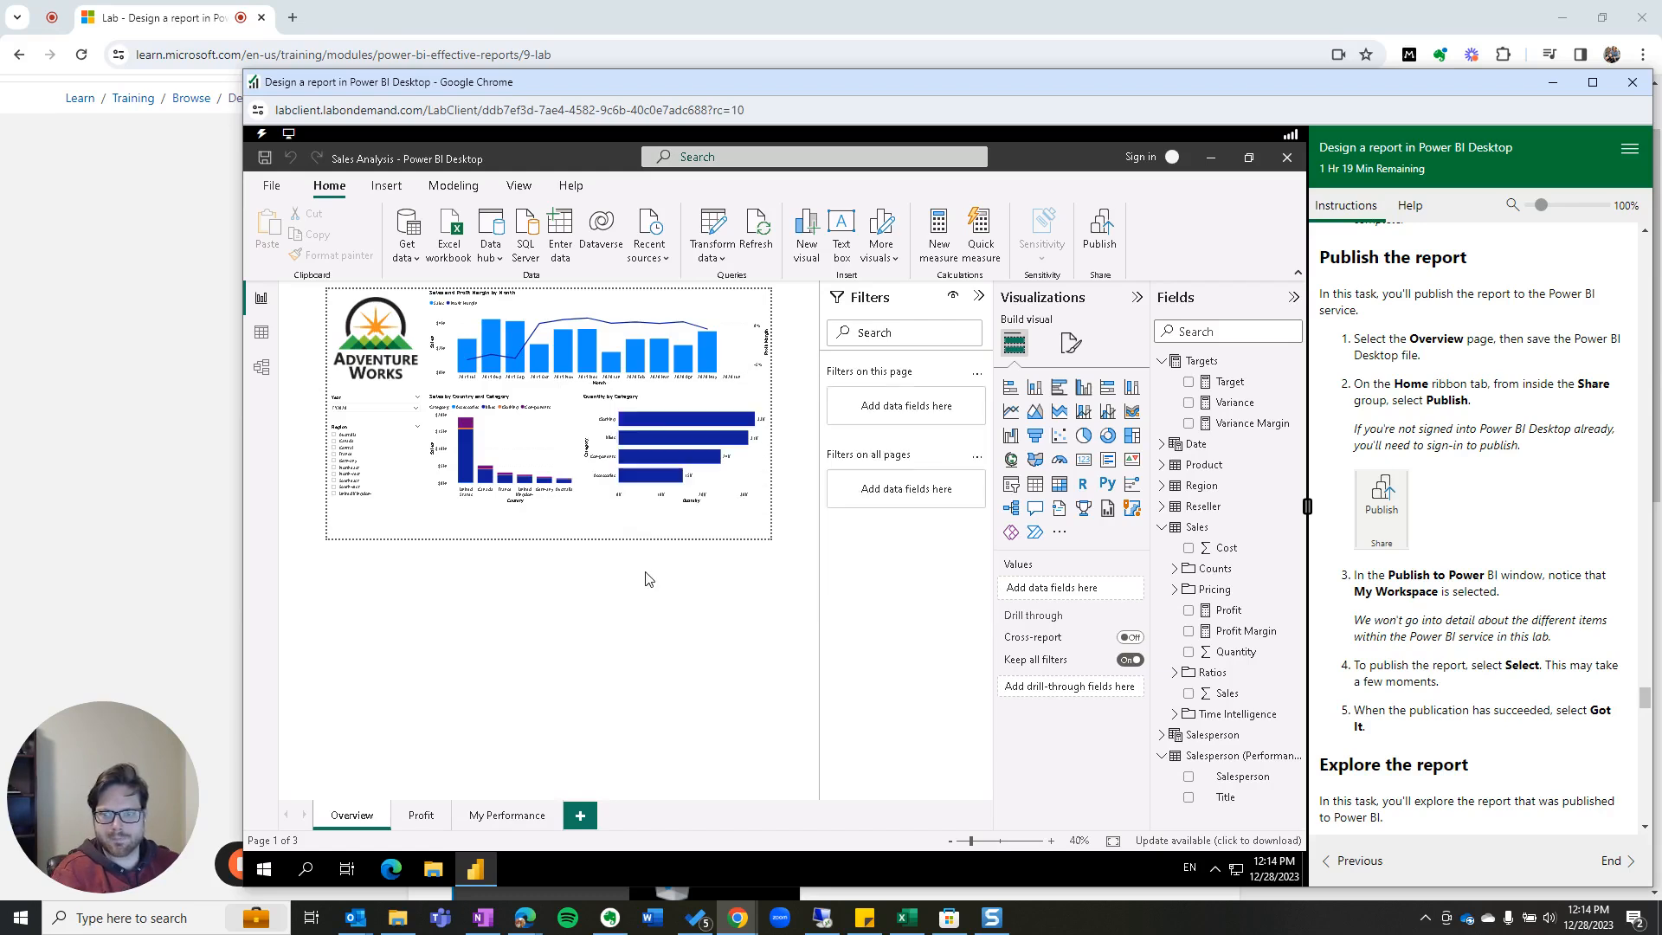
left_click(1109, 240)
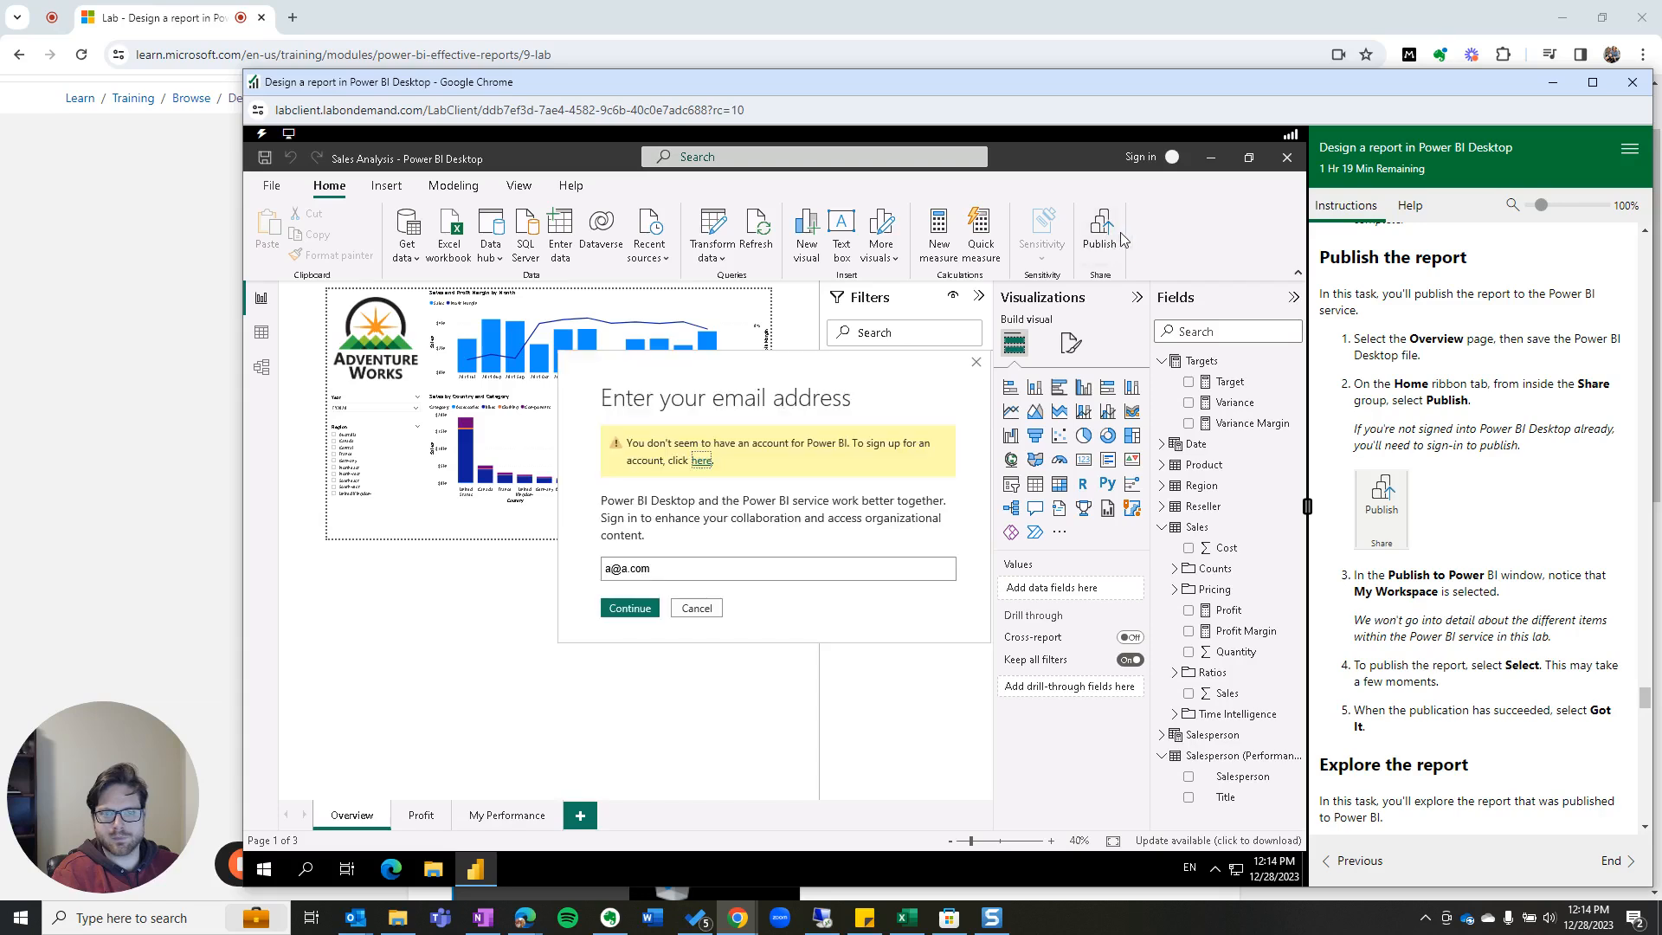
left_click(976, 365)
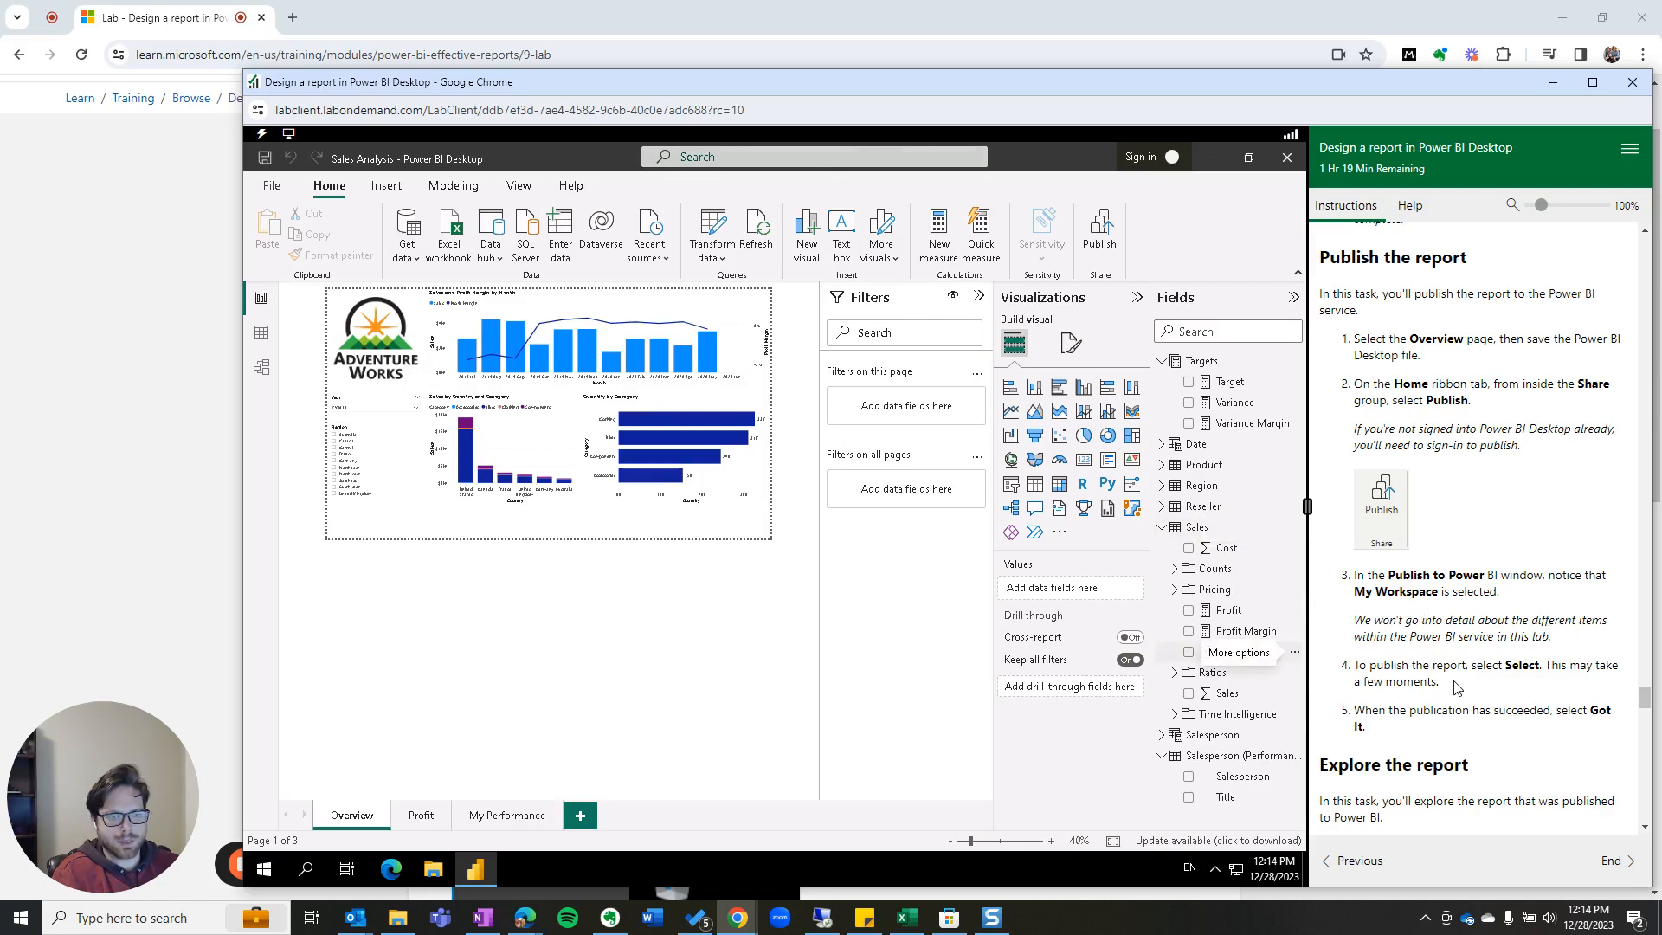
Step: Review the publishing instructions and try to sign in with localhost as the email address
left_click_drag(1356, 664, 1482, 682)
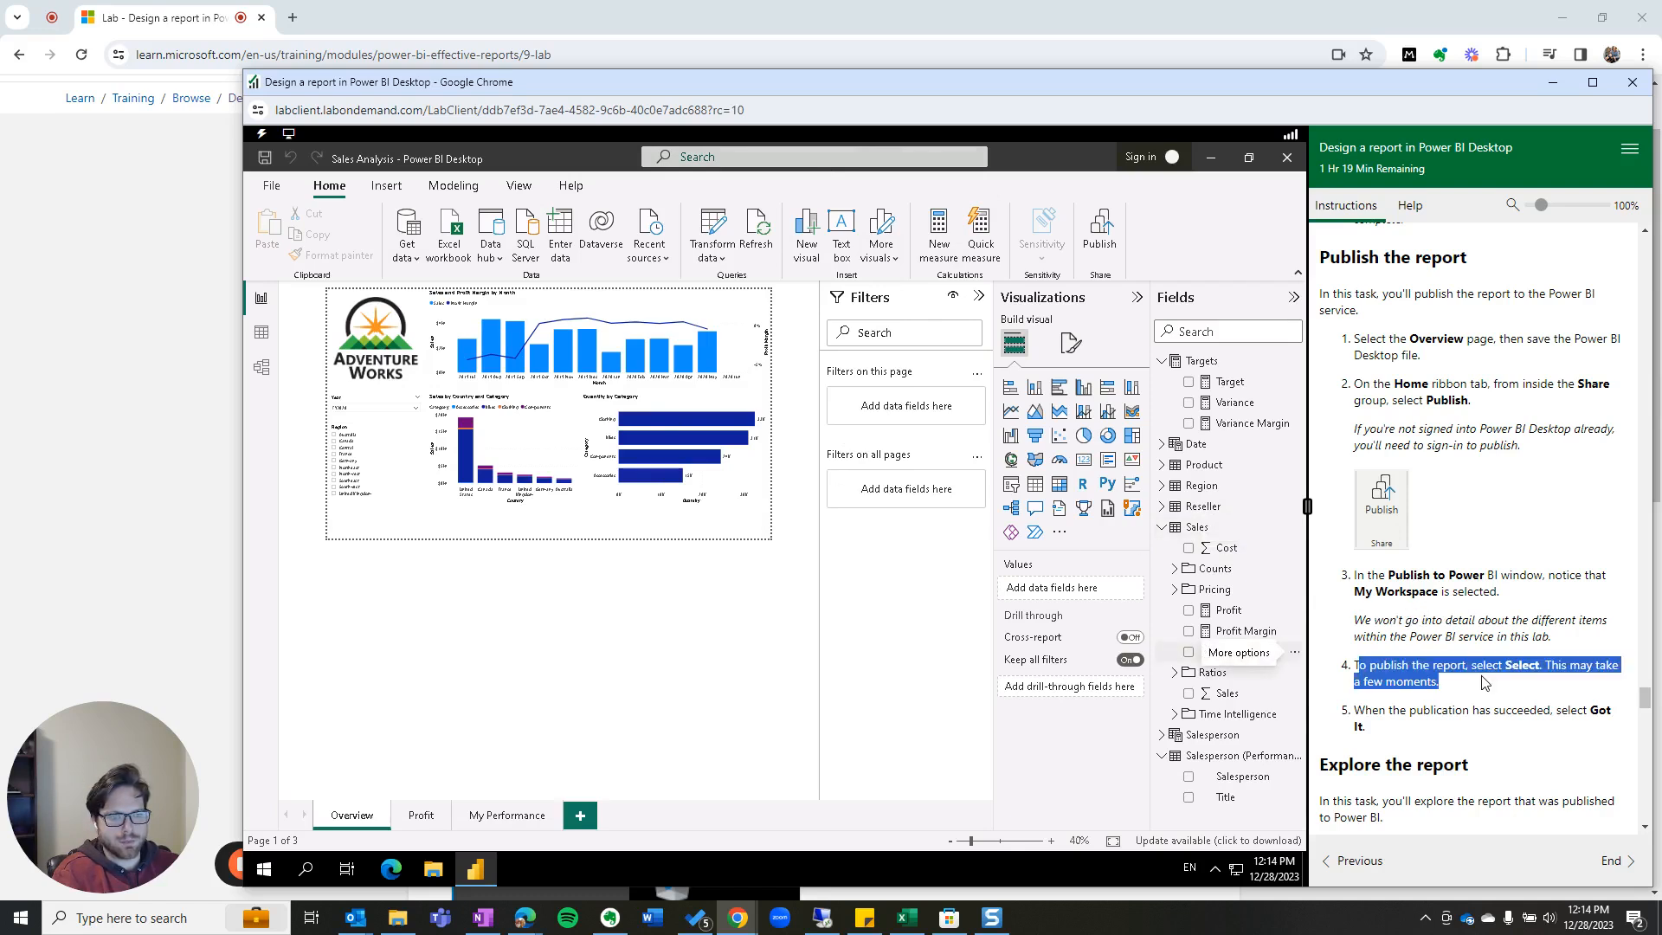
left_click(1416, 736)
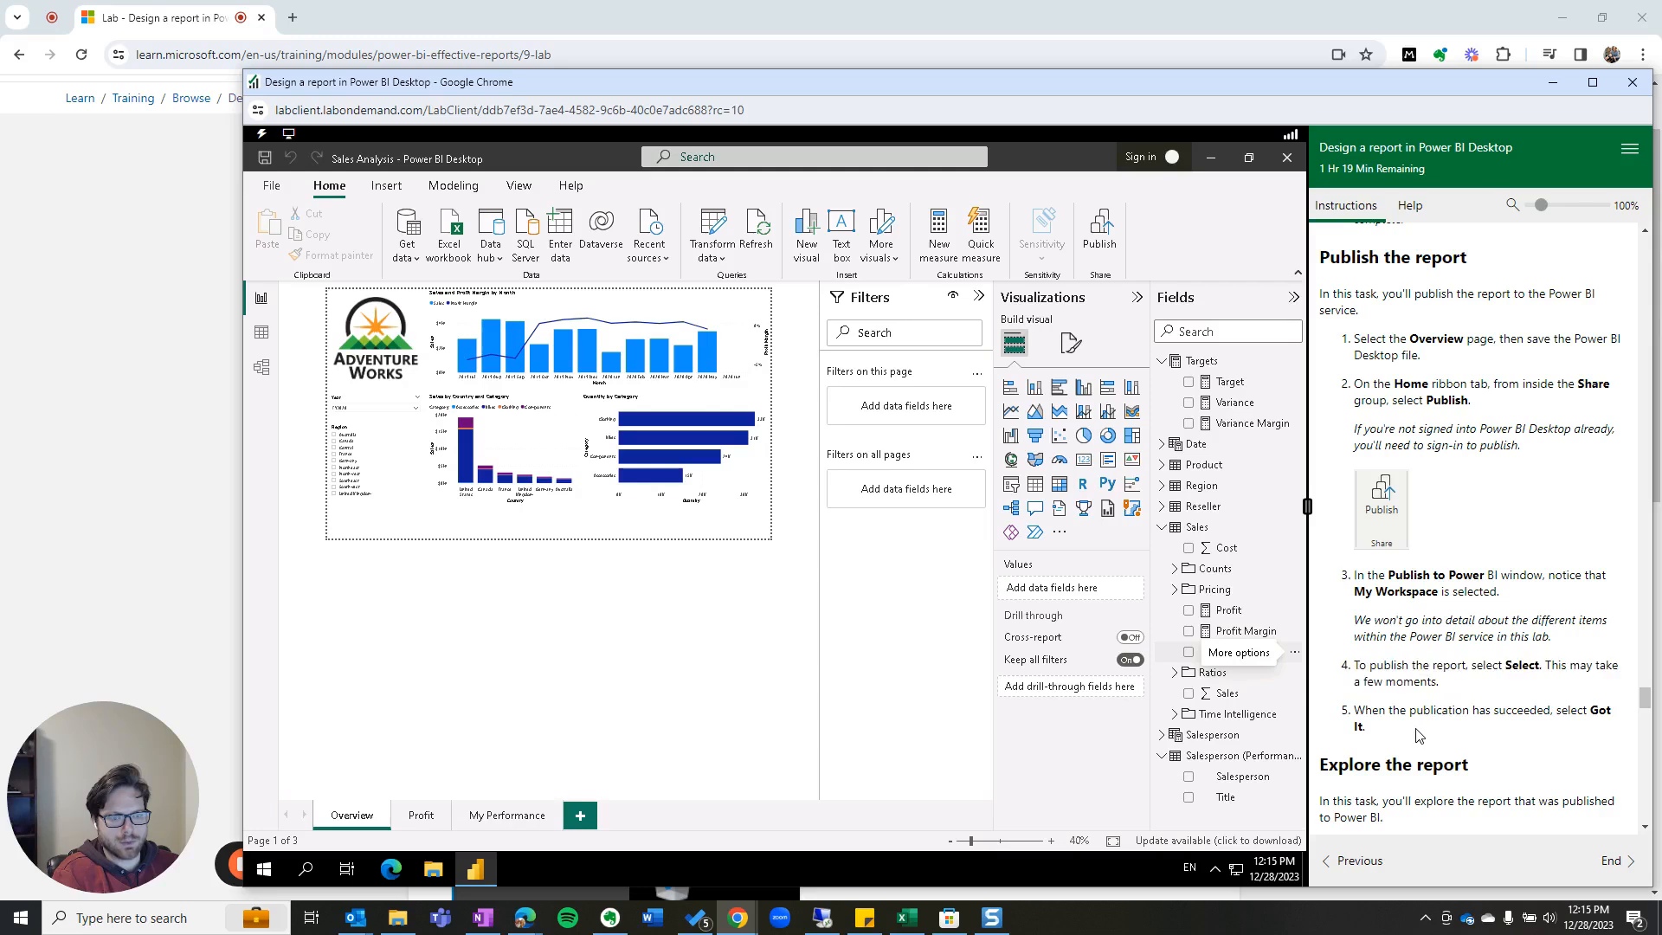
scroll(1419, 725, "down", 3)
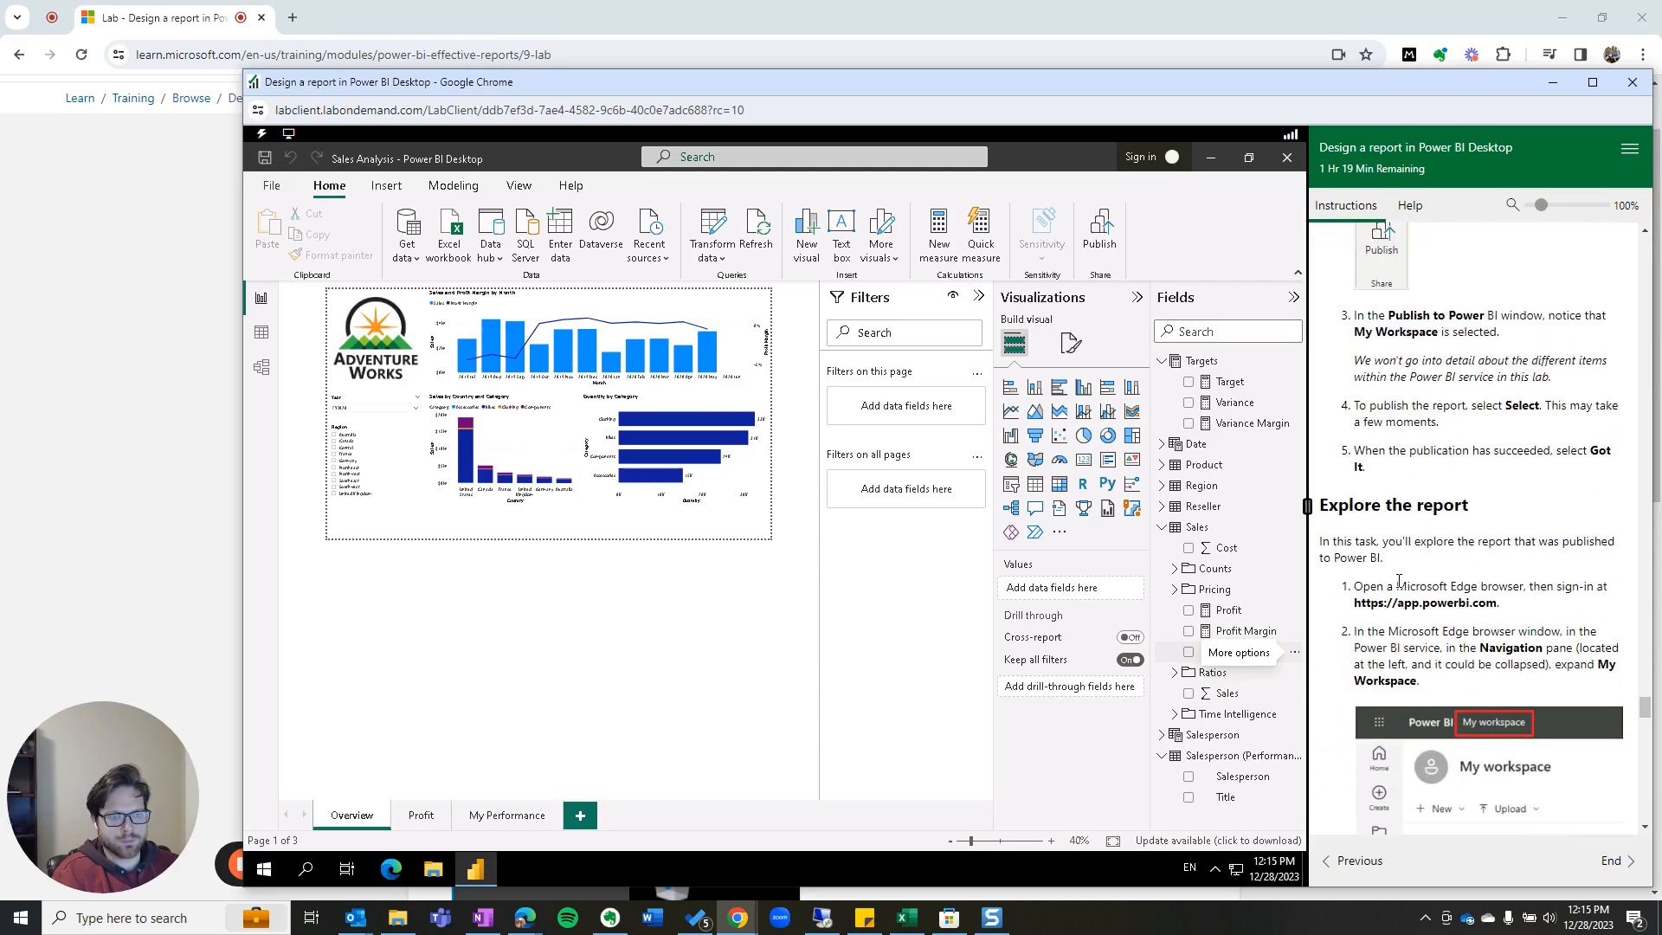
scroll(1394, 580, "up", 3)
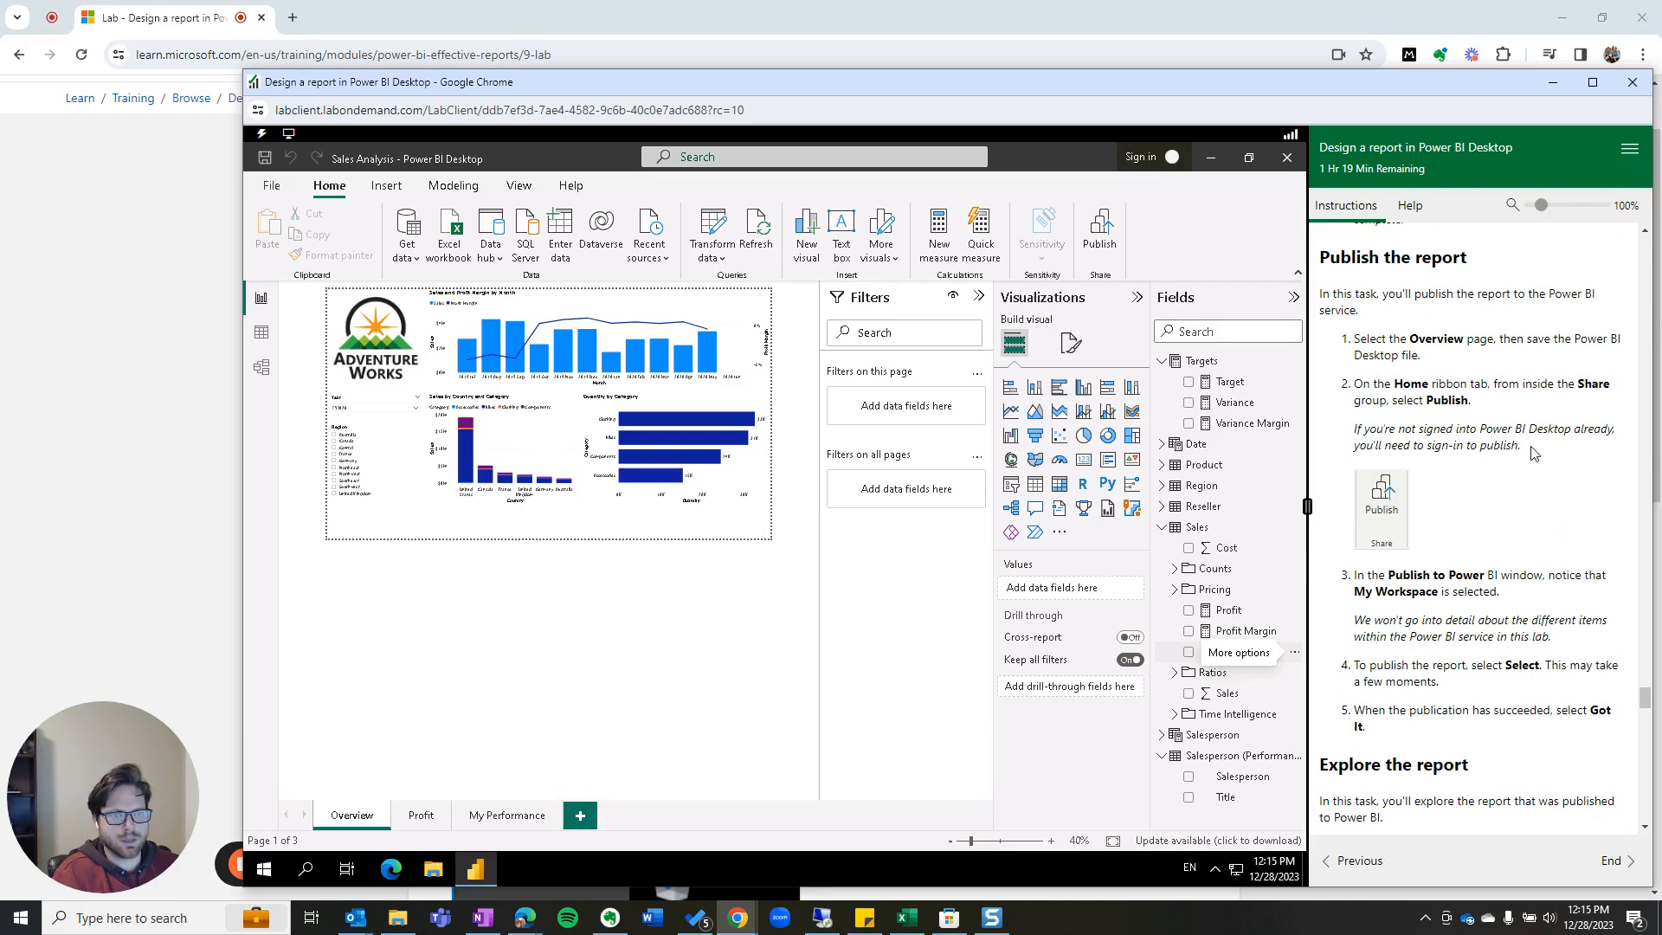
left_click(1141, 157)
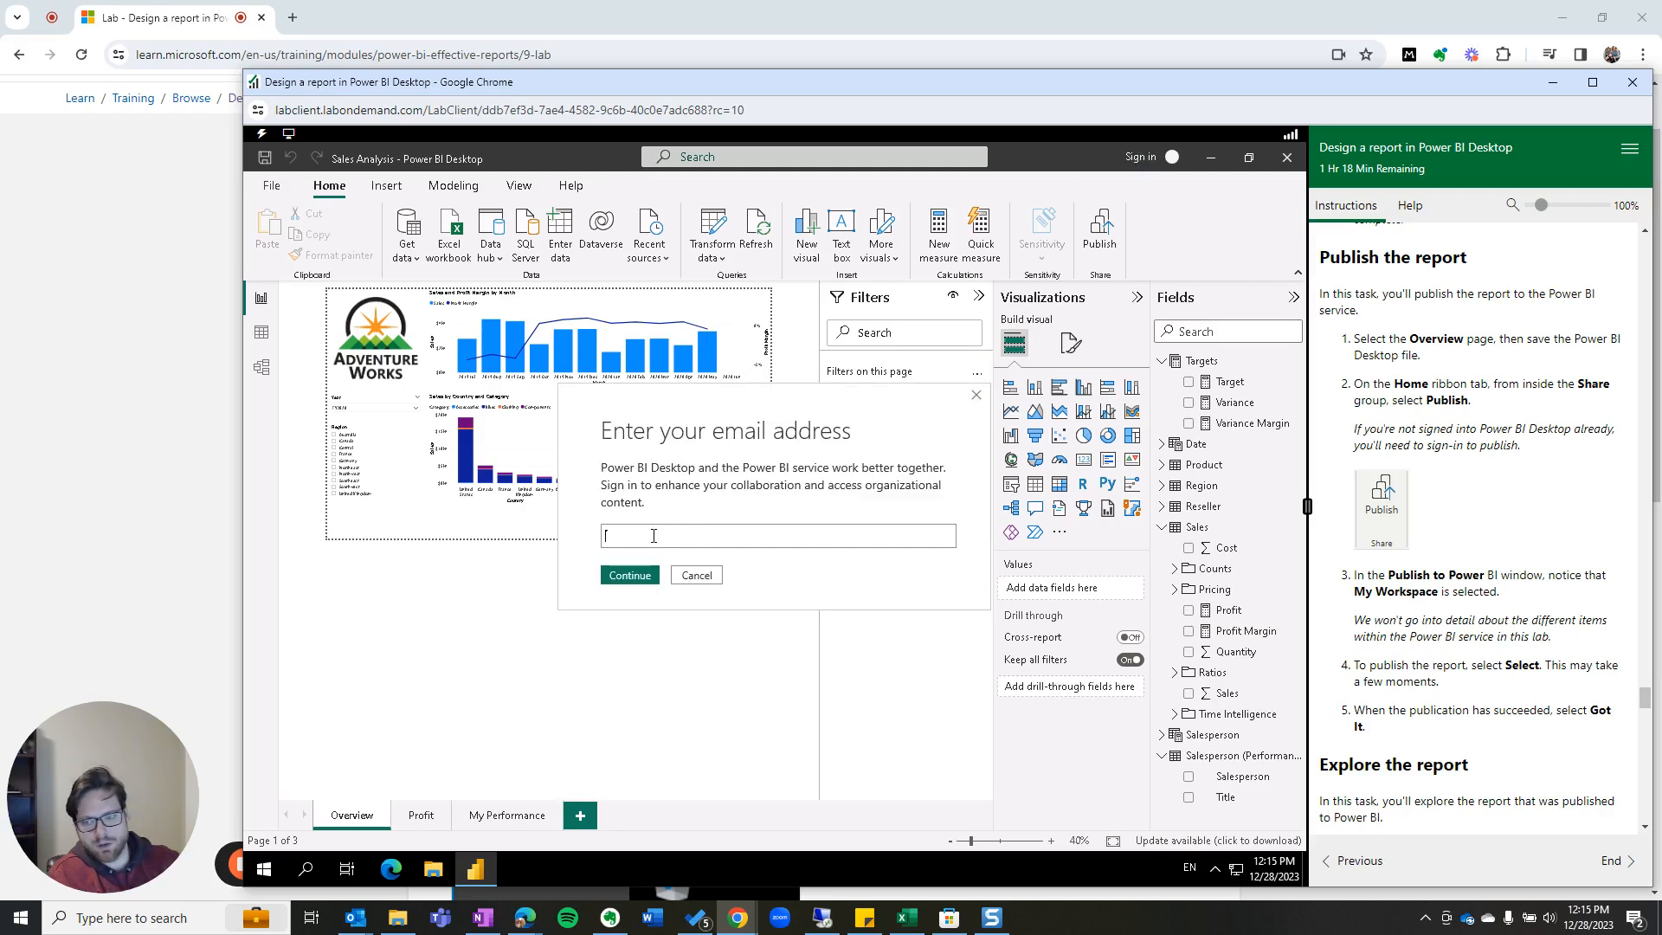
type("josh")
key("BackSpace")
key("BackSpace")
key("BackSpace")
key("BackSpace")
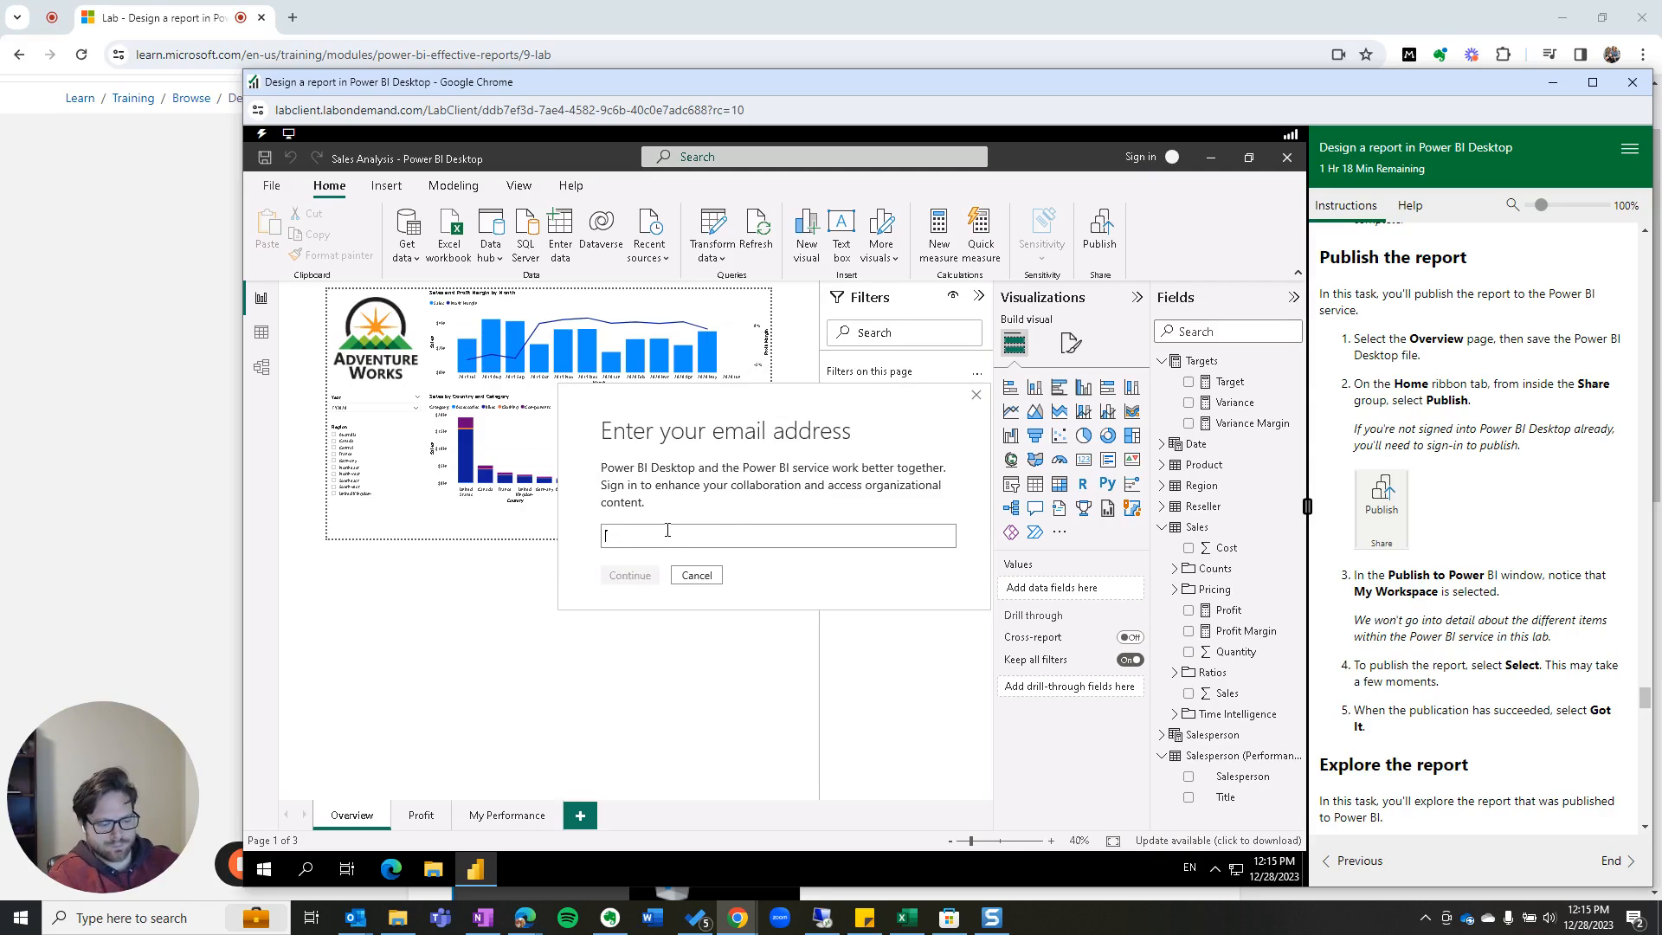
type("localhos")
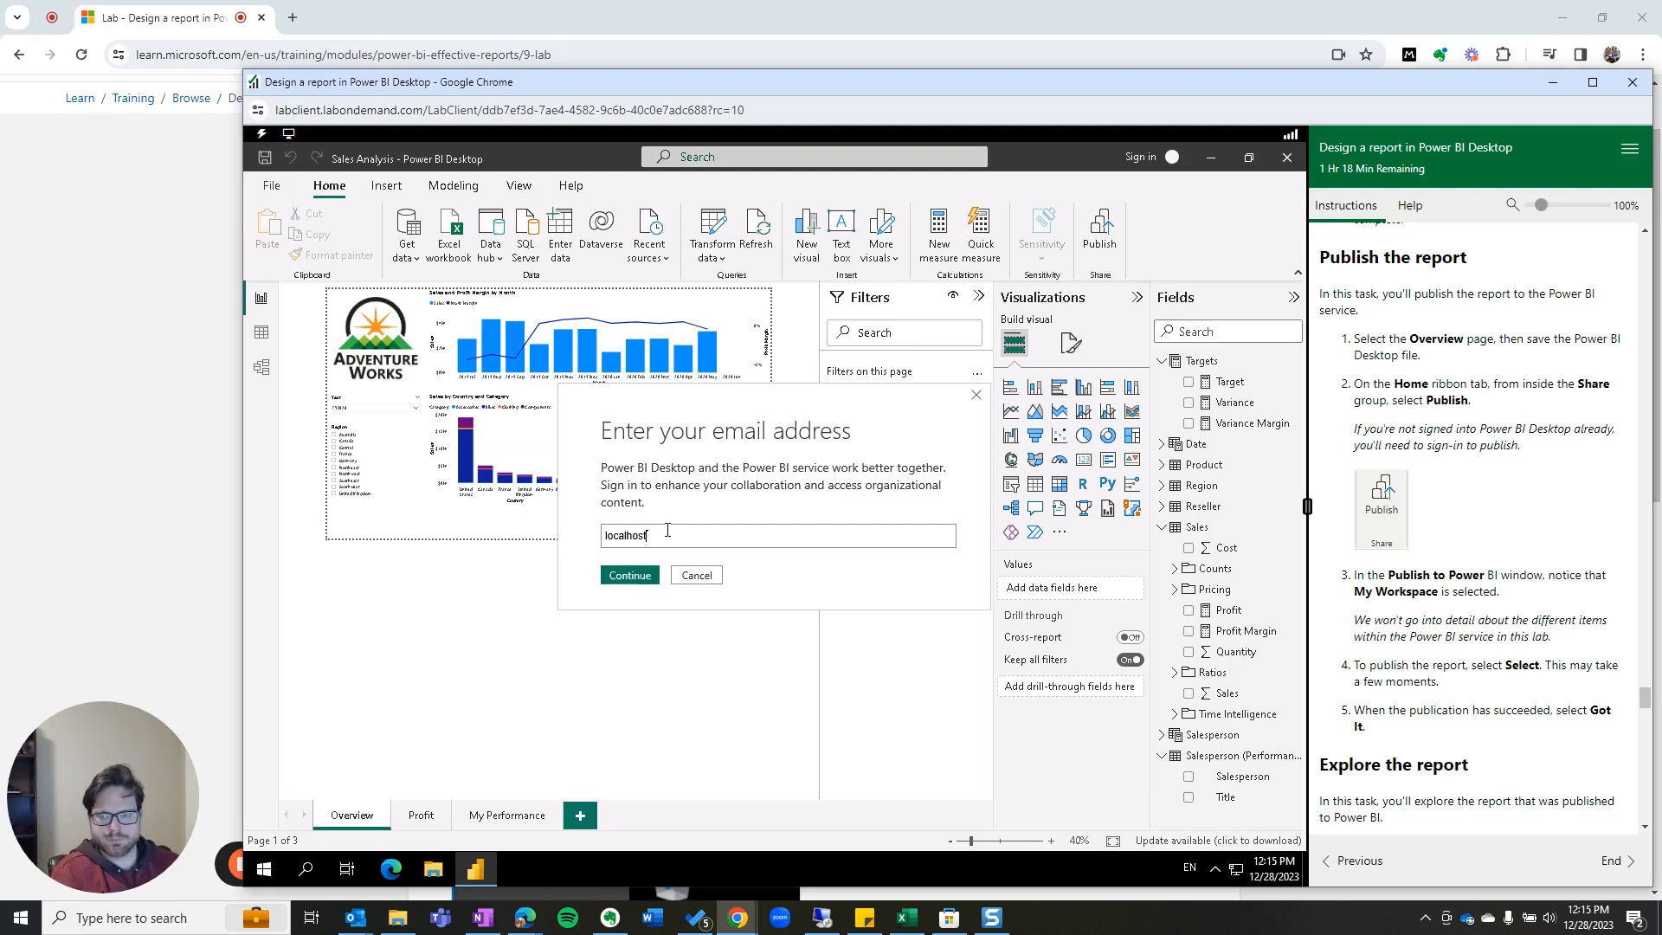
type("t")
left_click(632, 576)
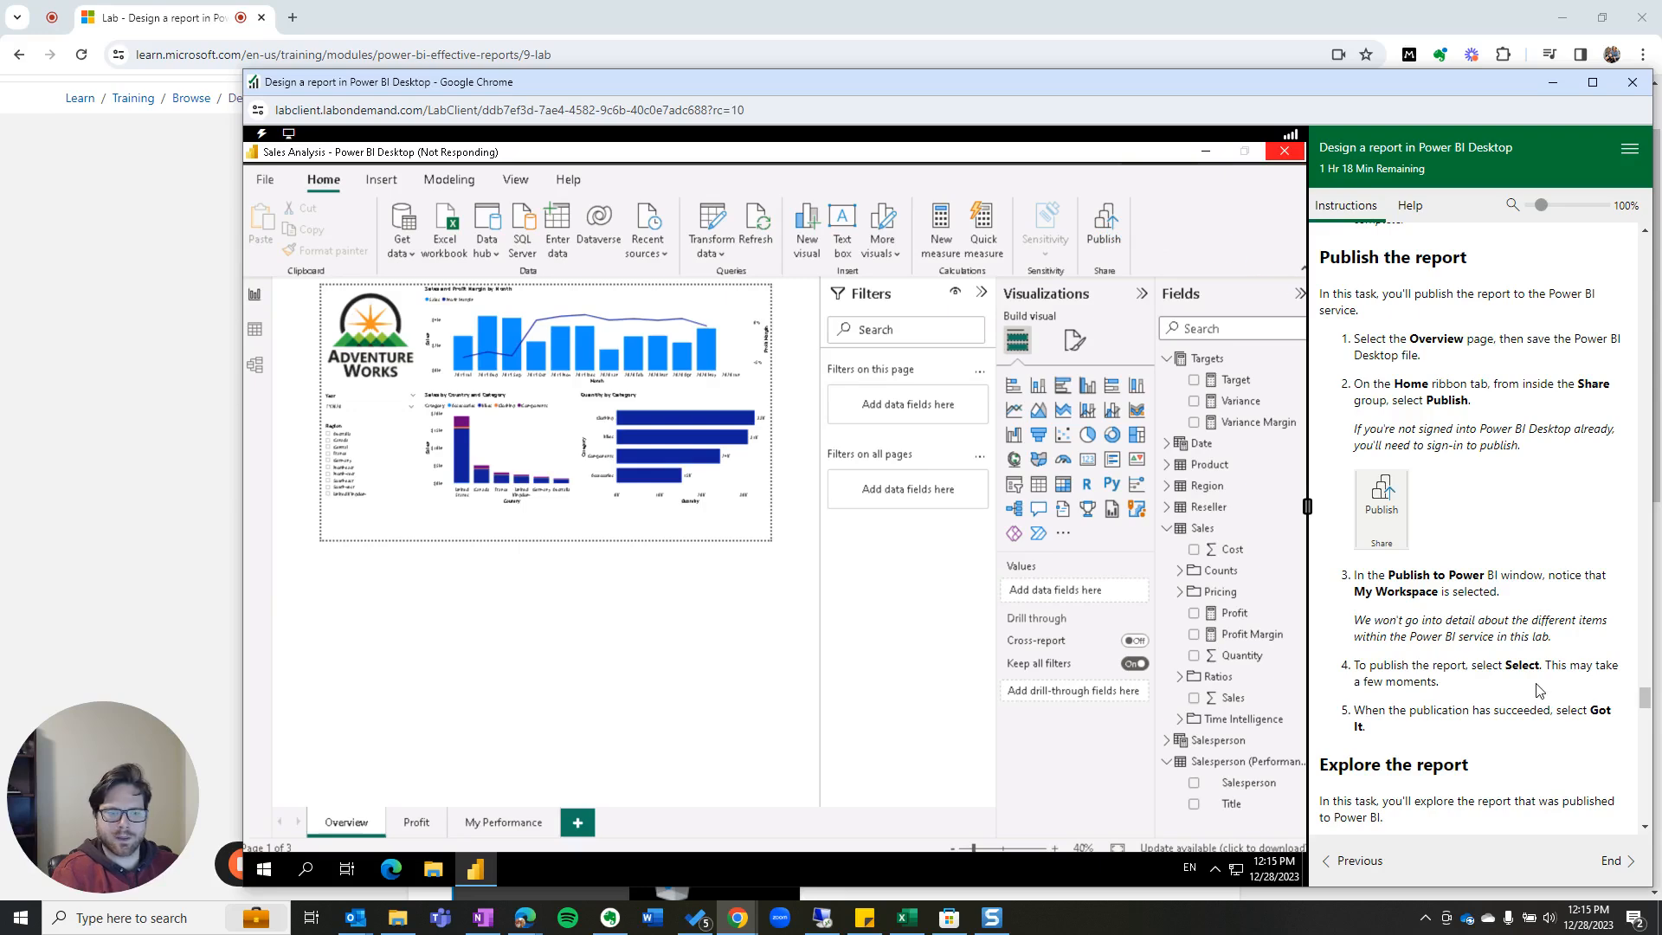
Step: Read the lab's Explore the report instructions on opening My Workspace and cross-filtering the published Sales Analysis report
scroll(1539, 697, "down", 4)
scroll(1539, 691, "down", 12)
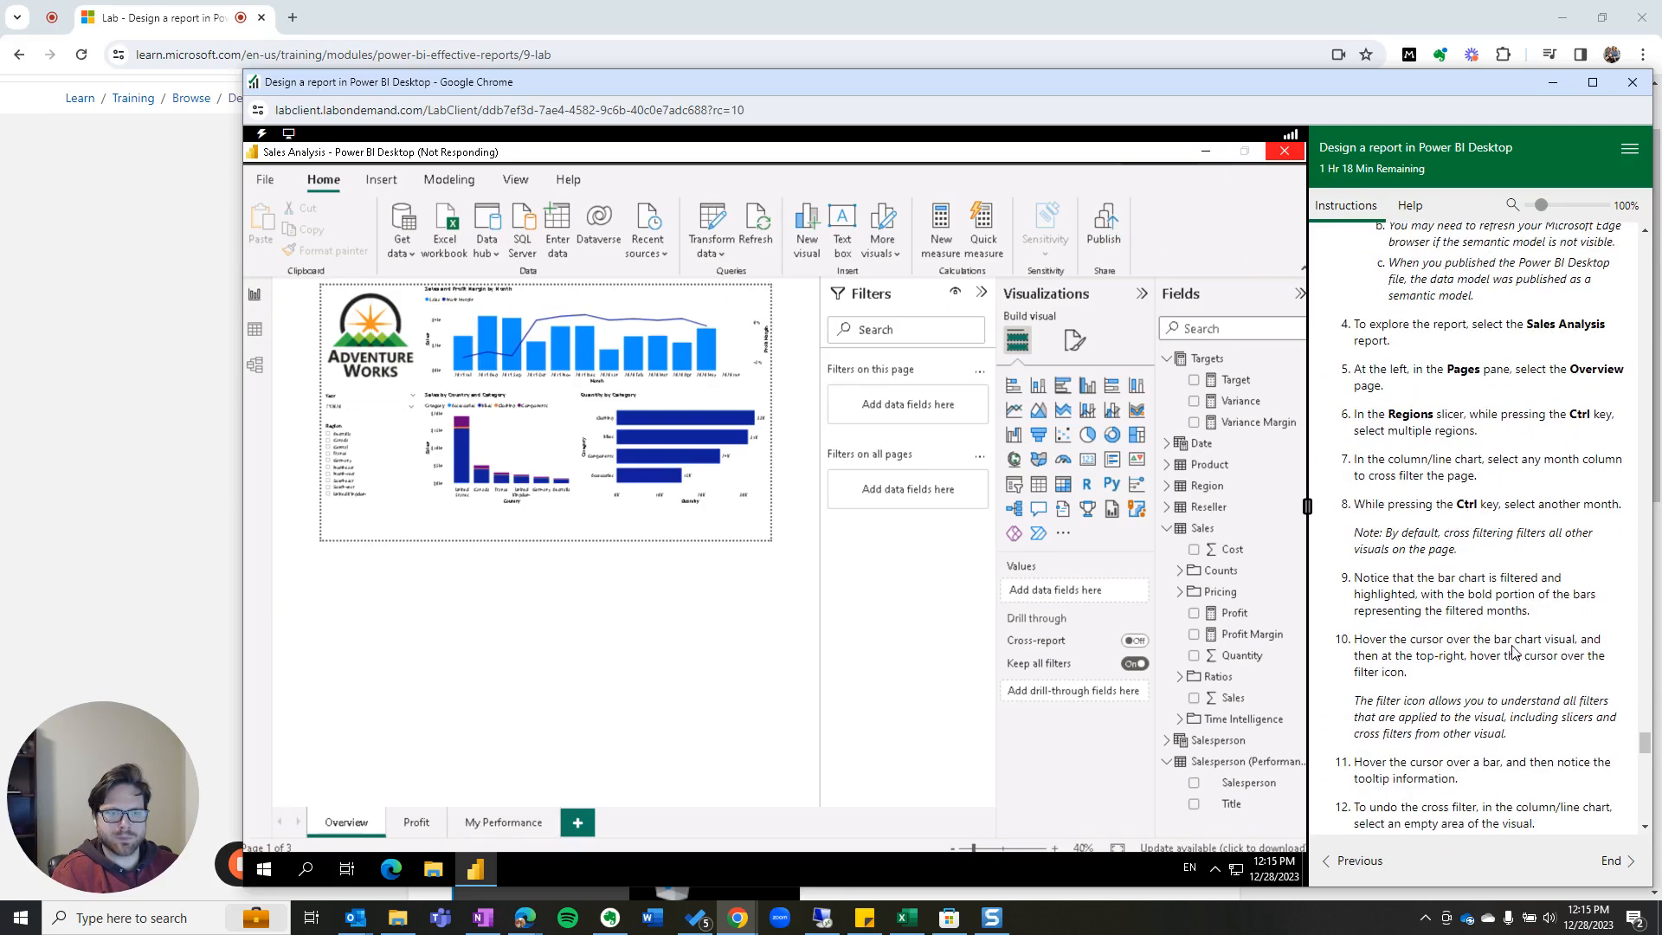
scroll(1523, 684, "up", 6)
scroll(1512, 645, "up", 4)
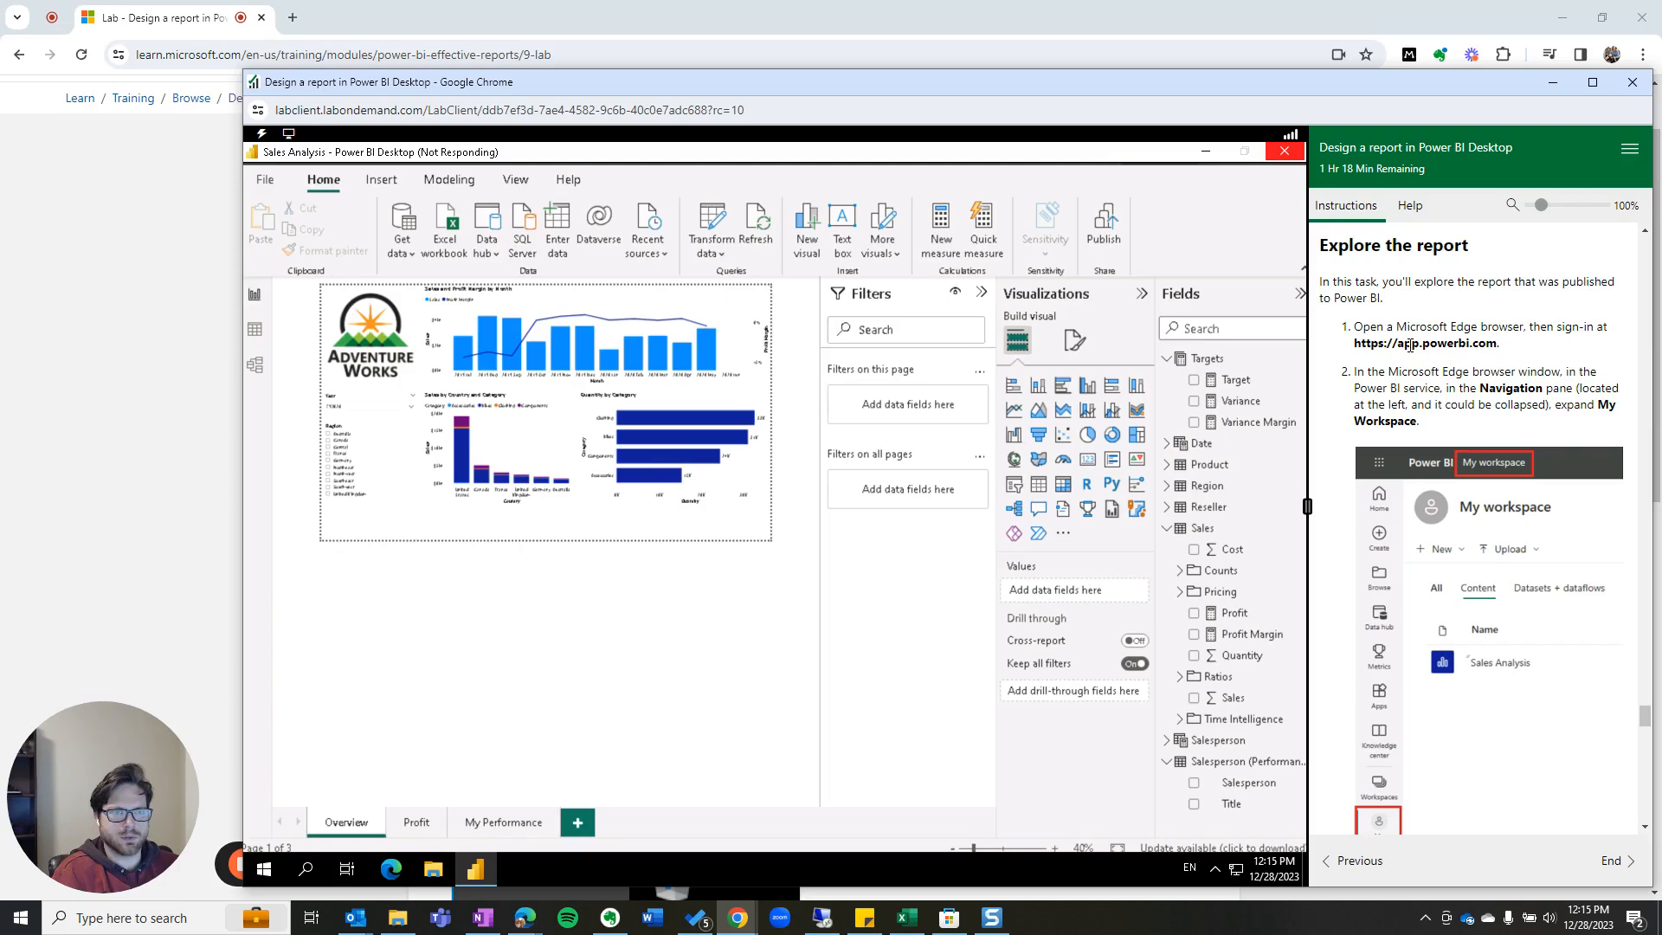
left_click_drag(1416, 347, 1490, 421)
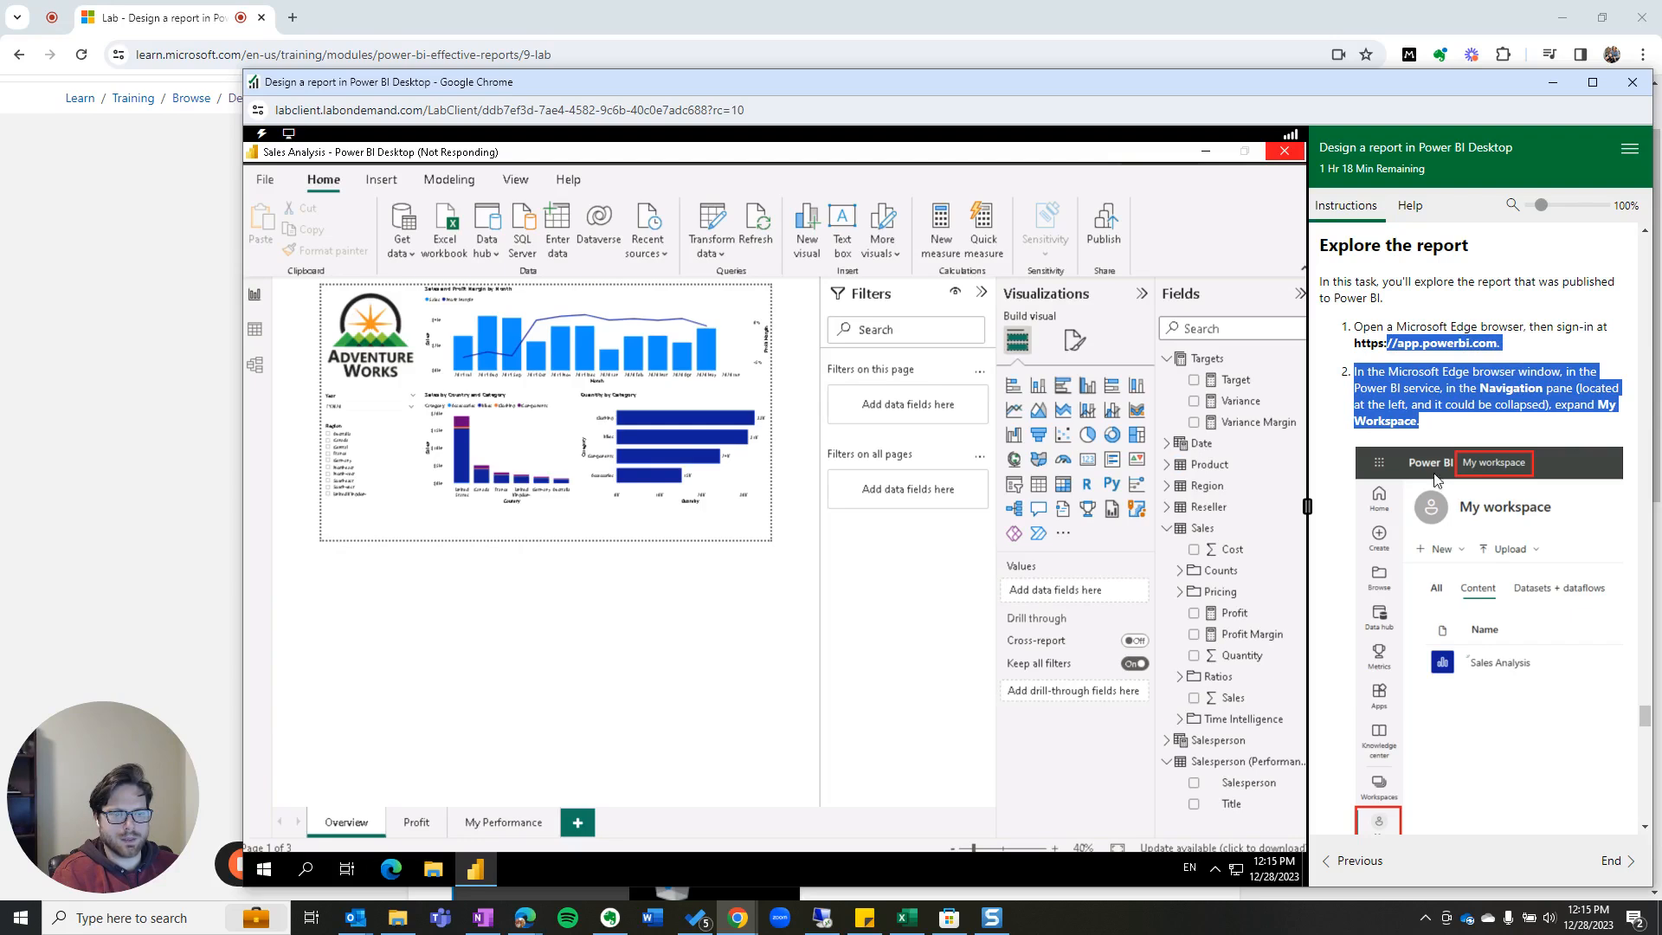
scroll(1434, 480, "down", 2)
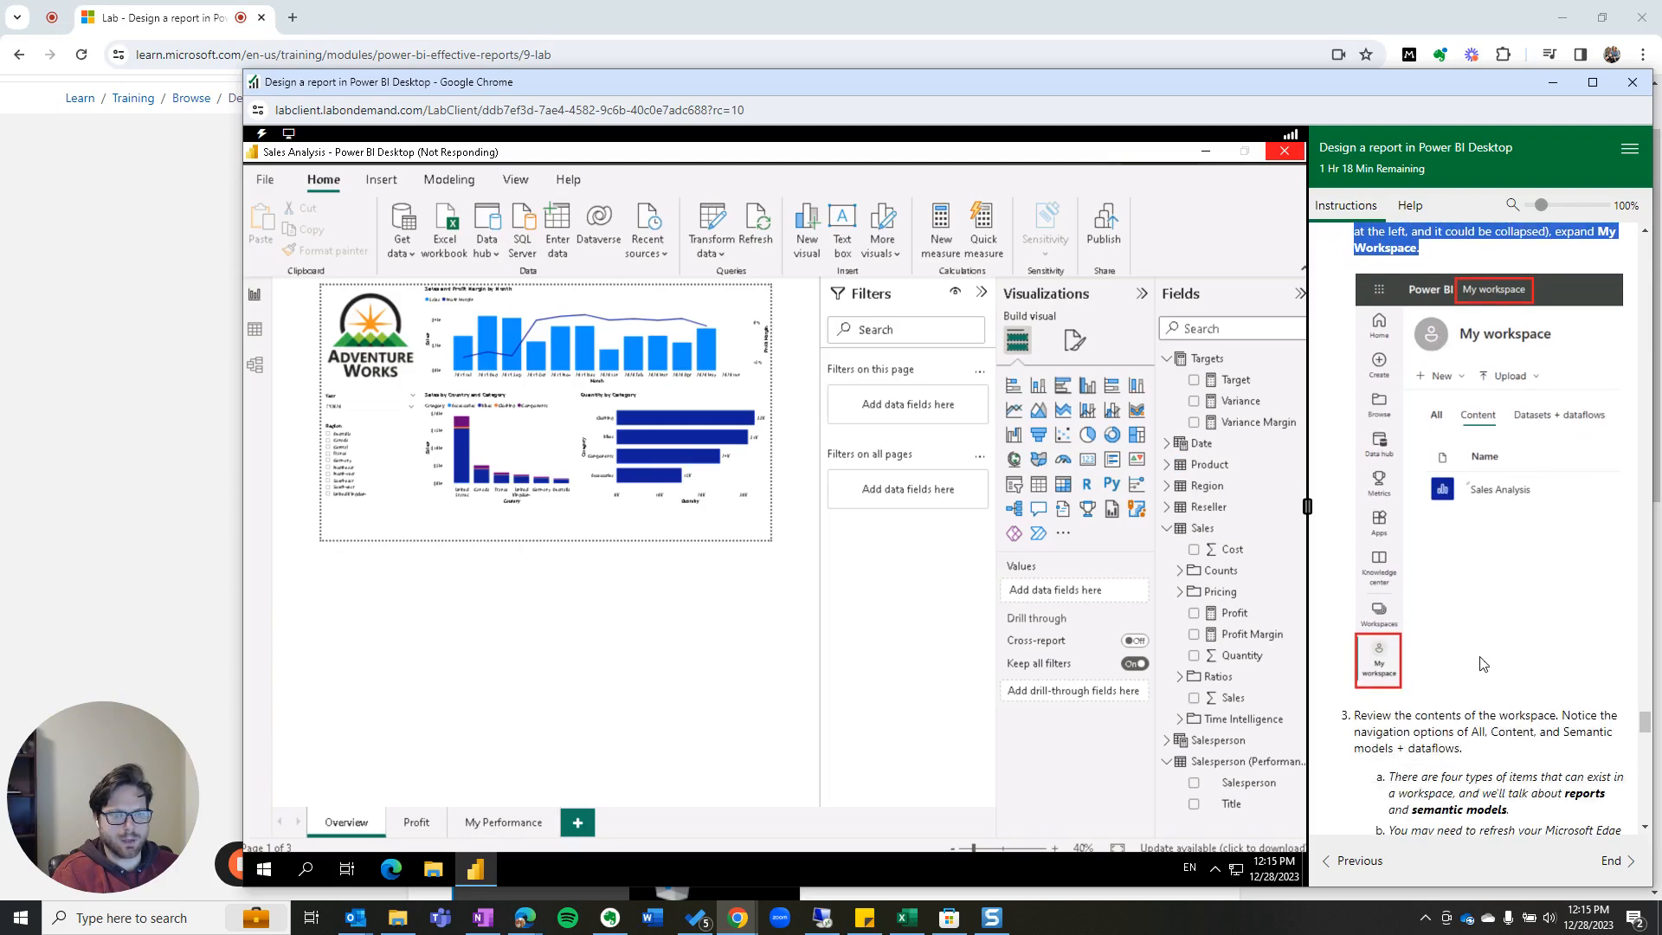
scroll(1489, 665, "down", 3)
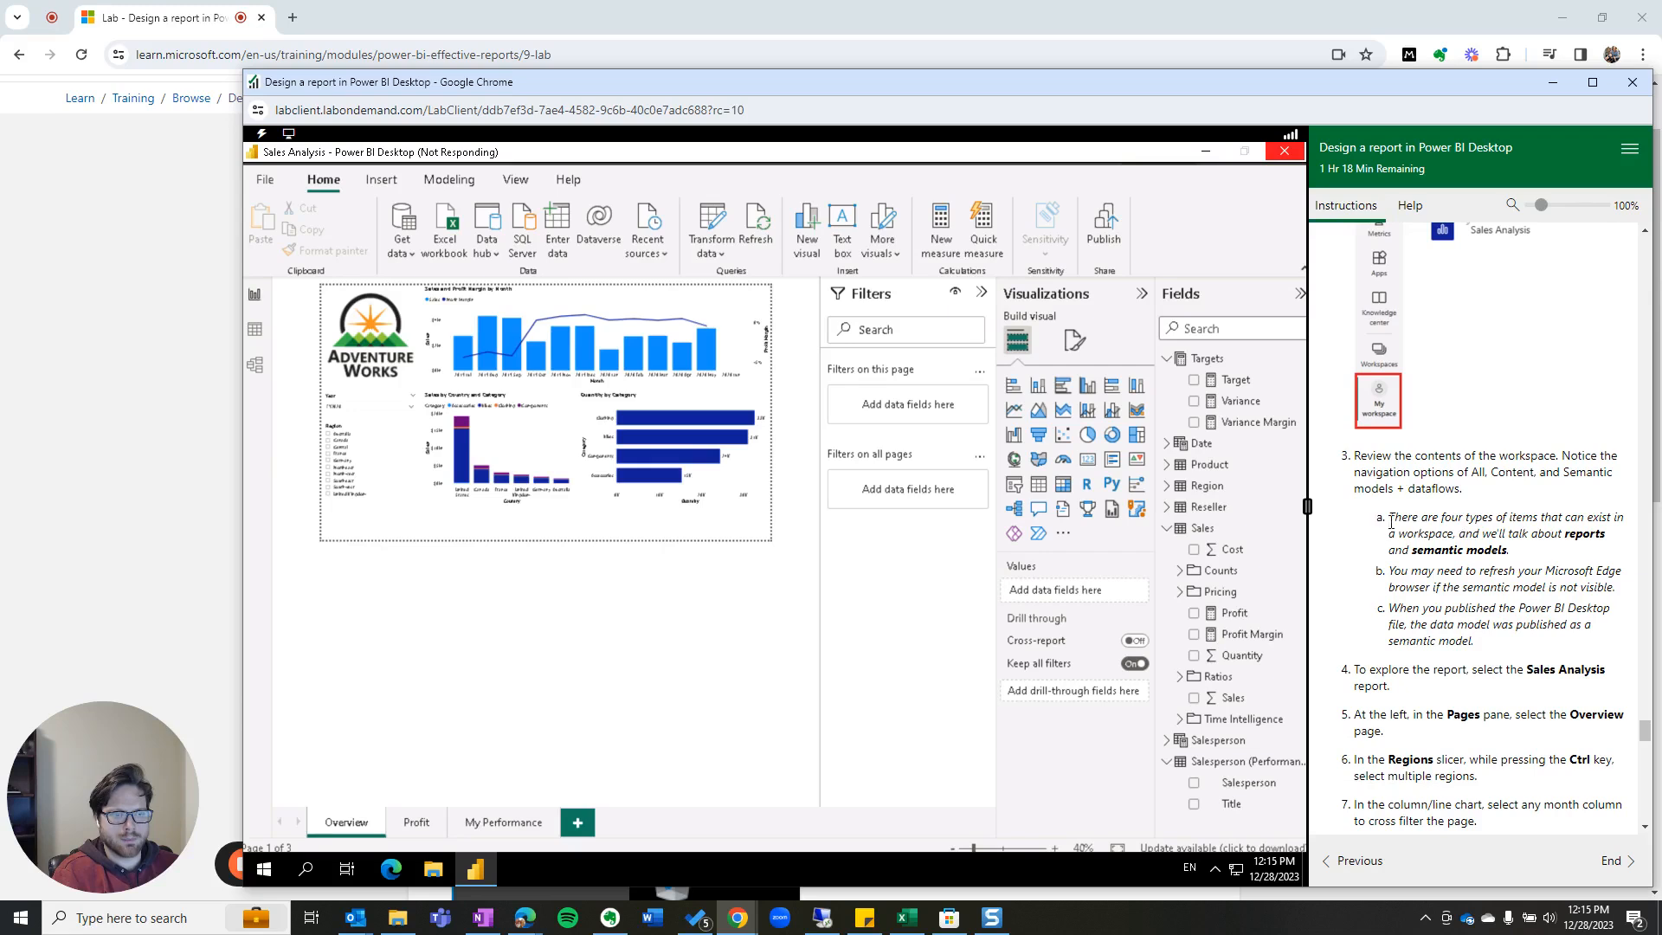
scroll(1483, 649, "down", 4)
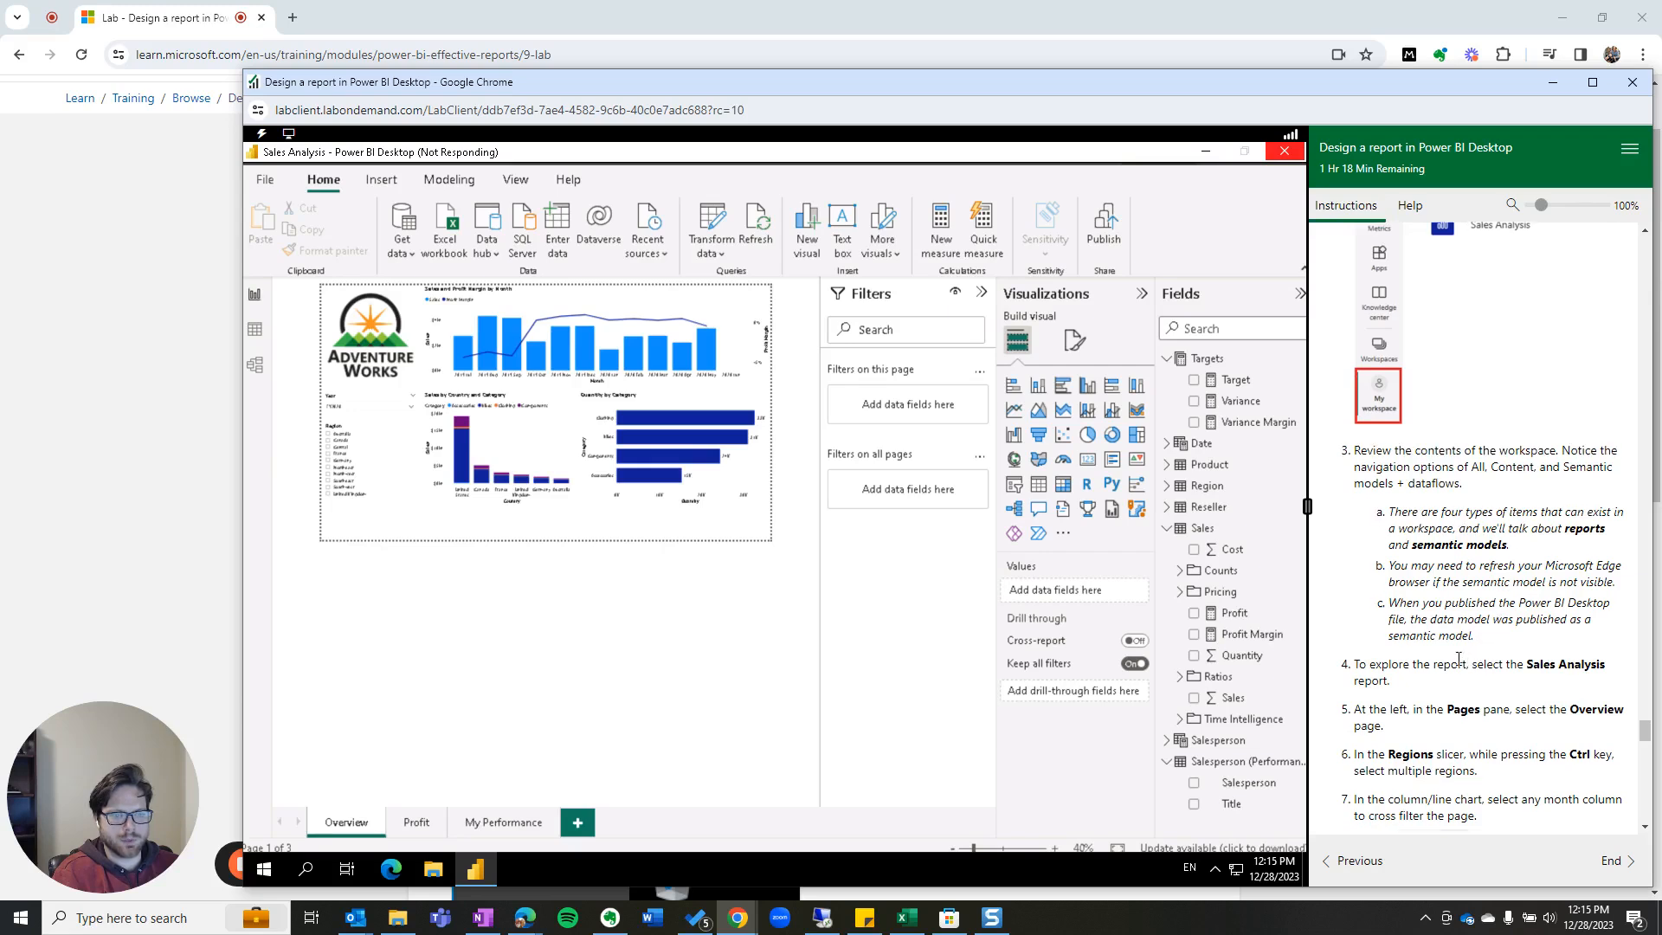
scroll(1372, 505, "down", 1)
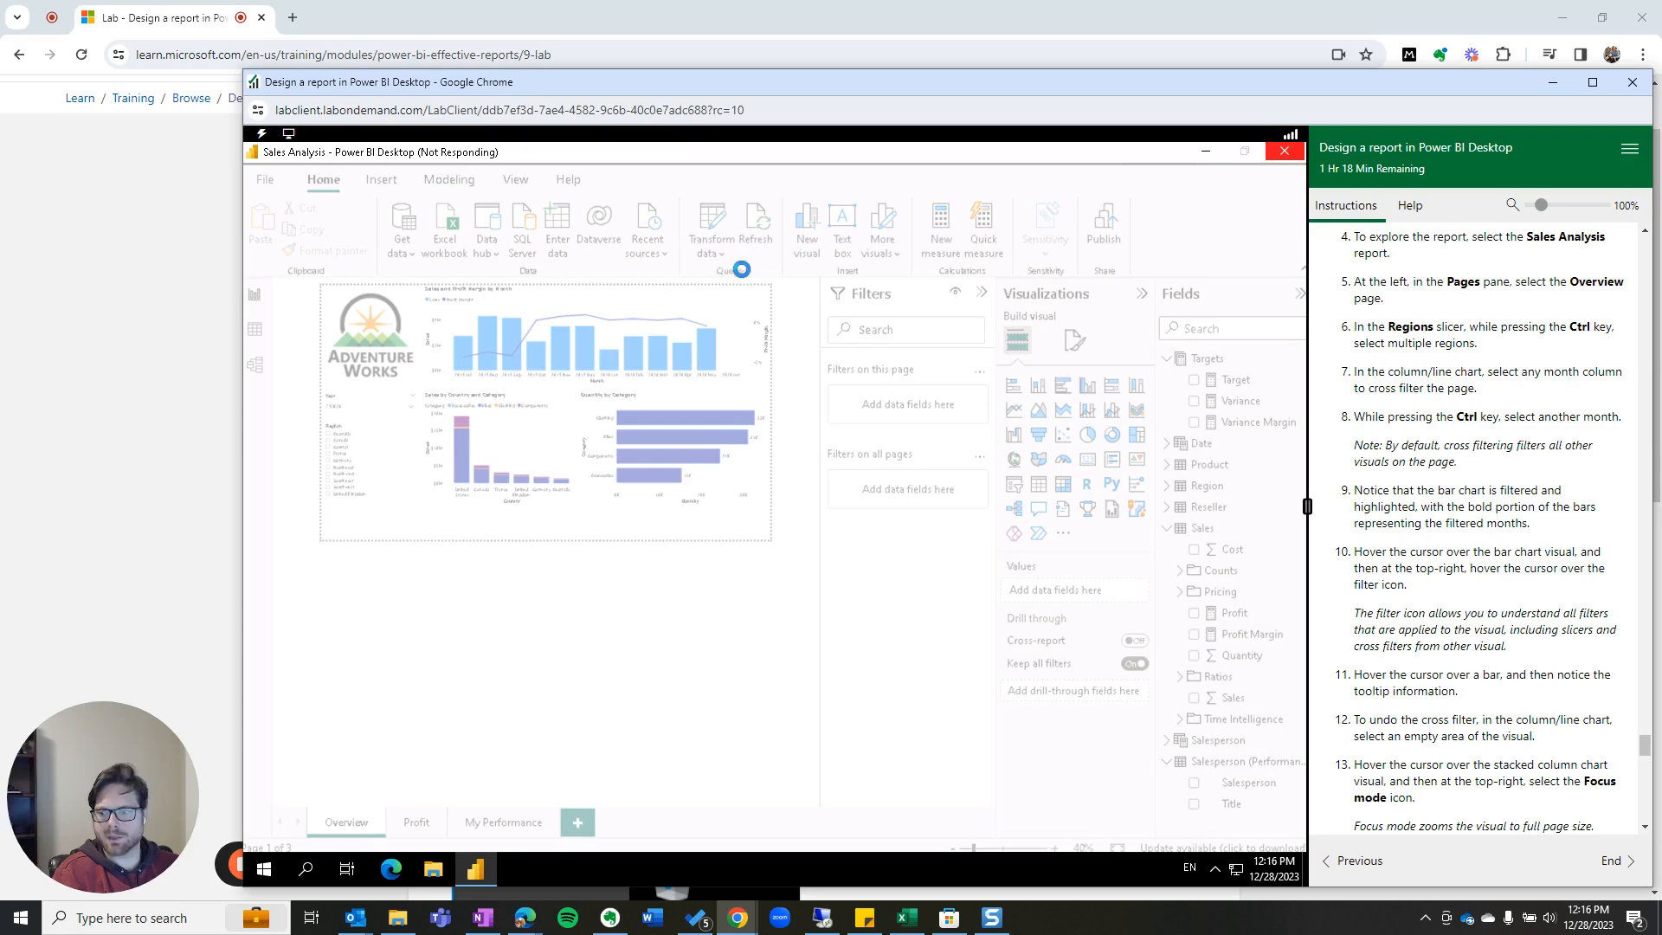
Step: Read the remaining Explore the report instructions, from visual interactions and Focus mode through full screen and the Finish up section
scroll(1513, 494, "down", 2)
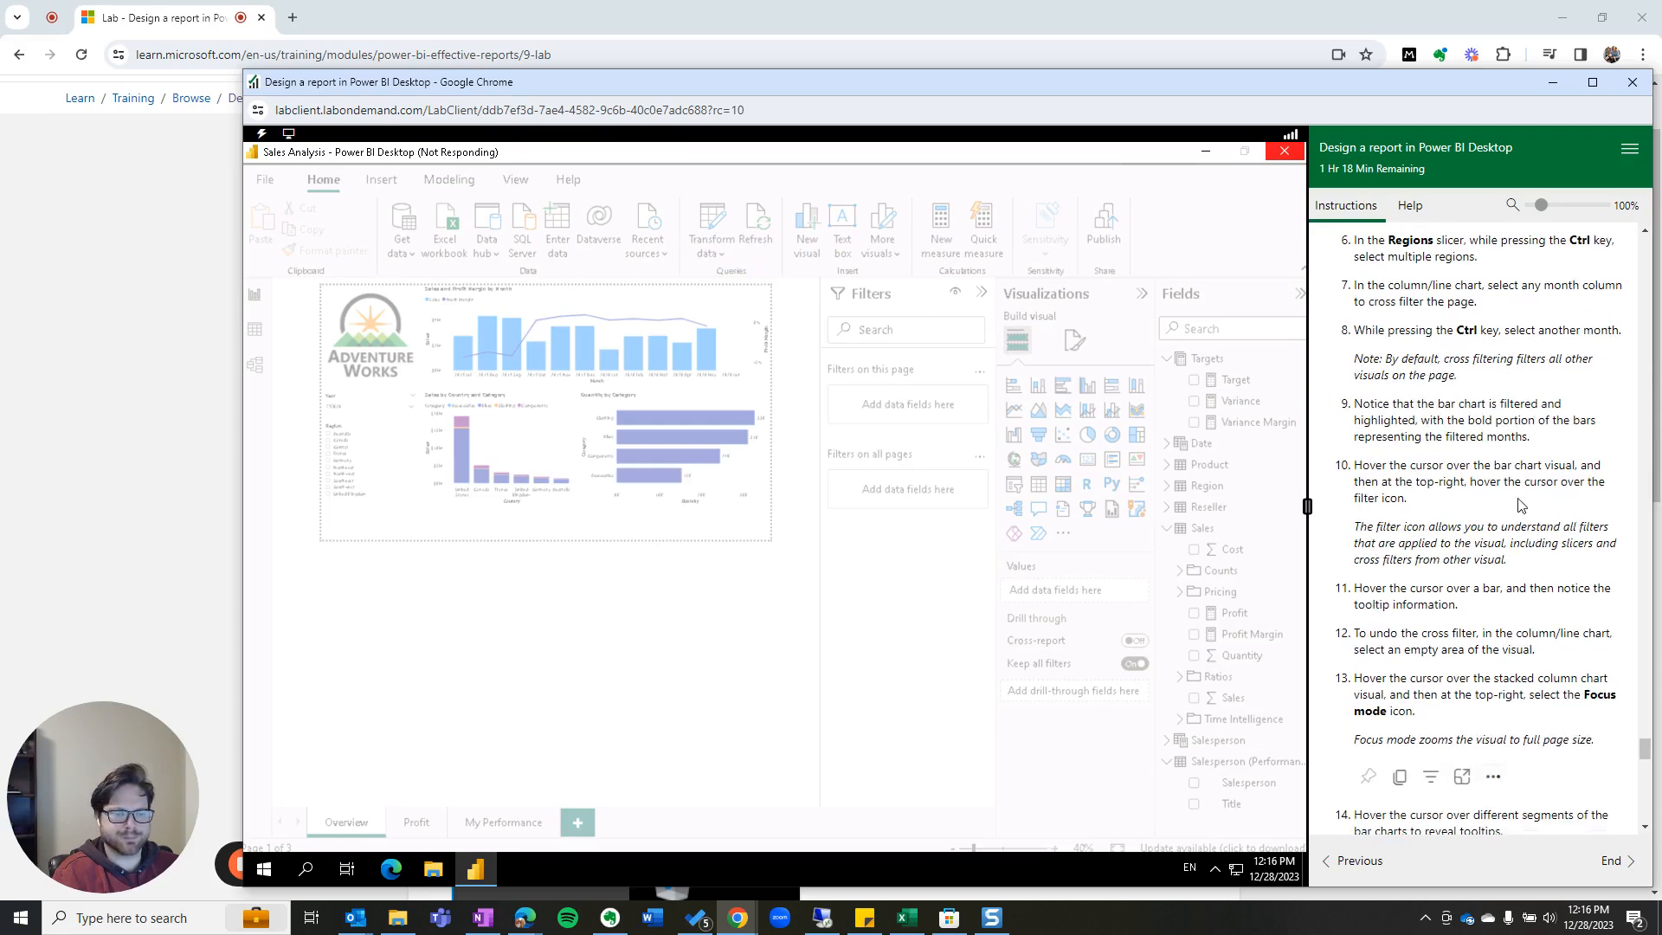
scroll(1513, 548, "down", 1)
scroll(1513, 548, "down", 1)
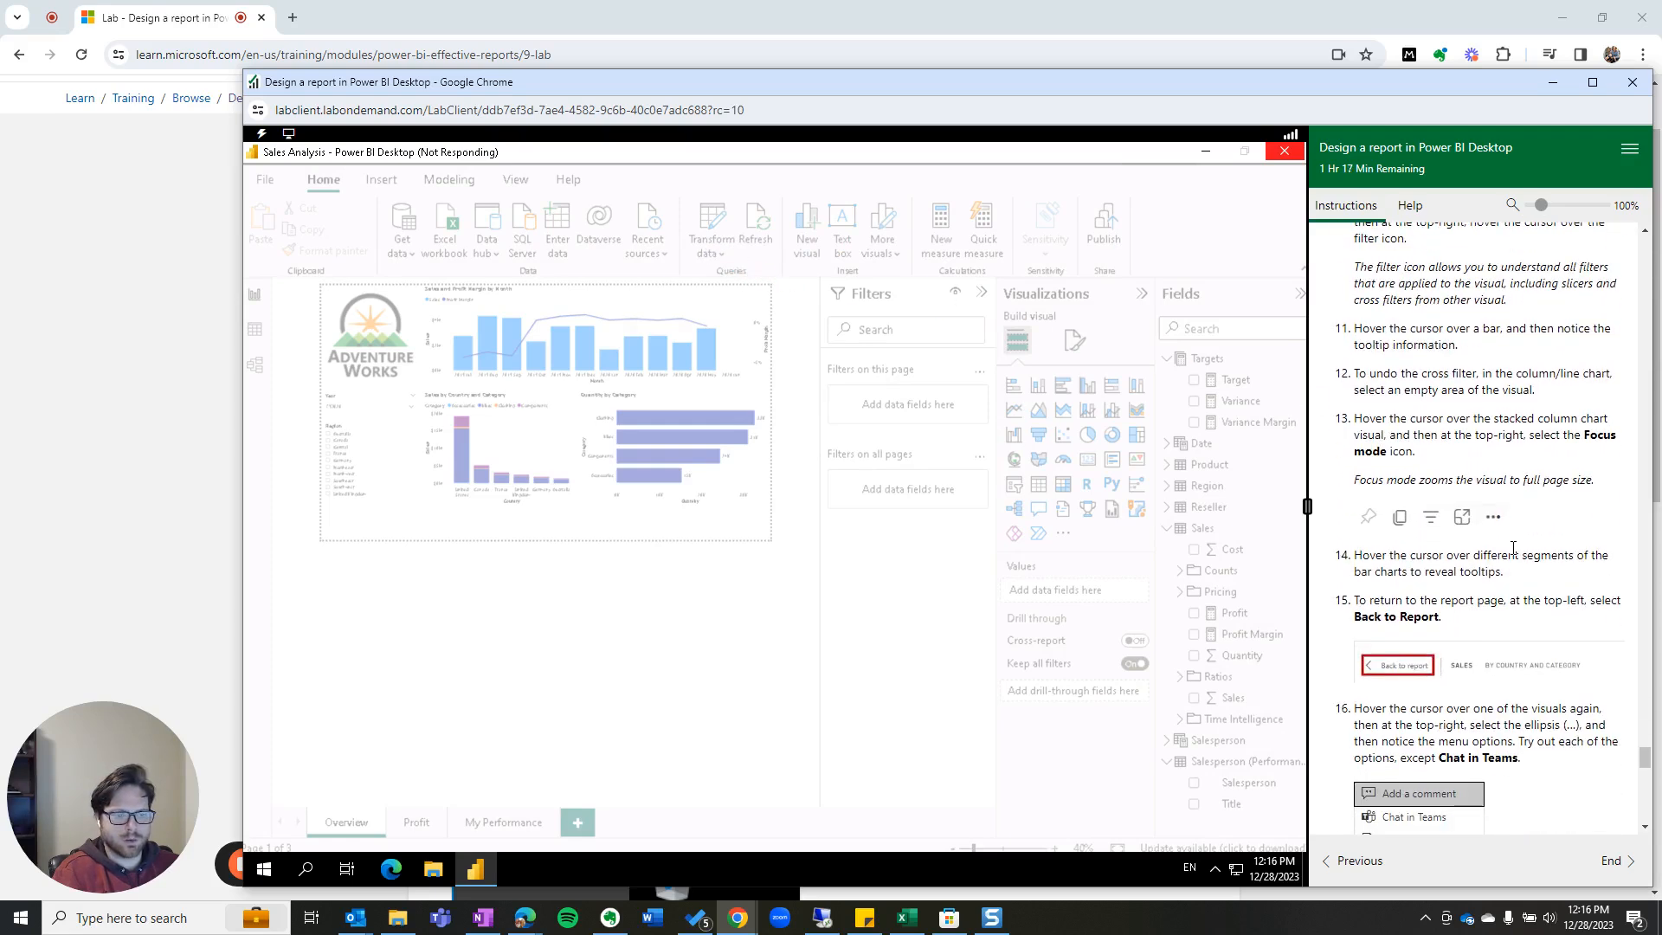
scroll(1513, 548, "down", 2)
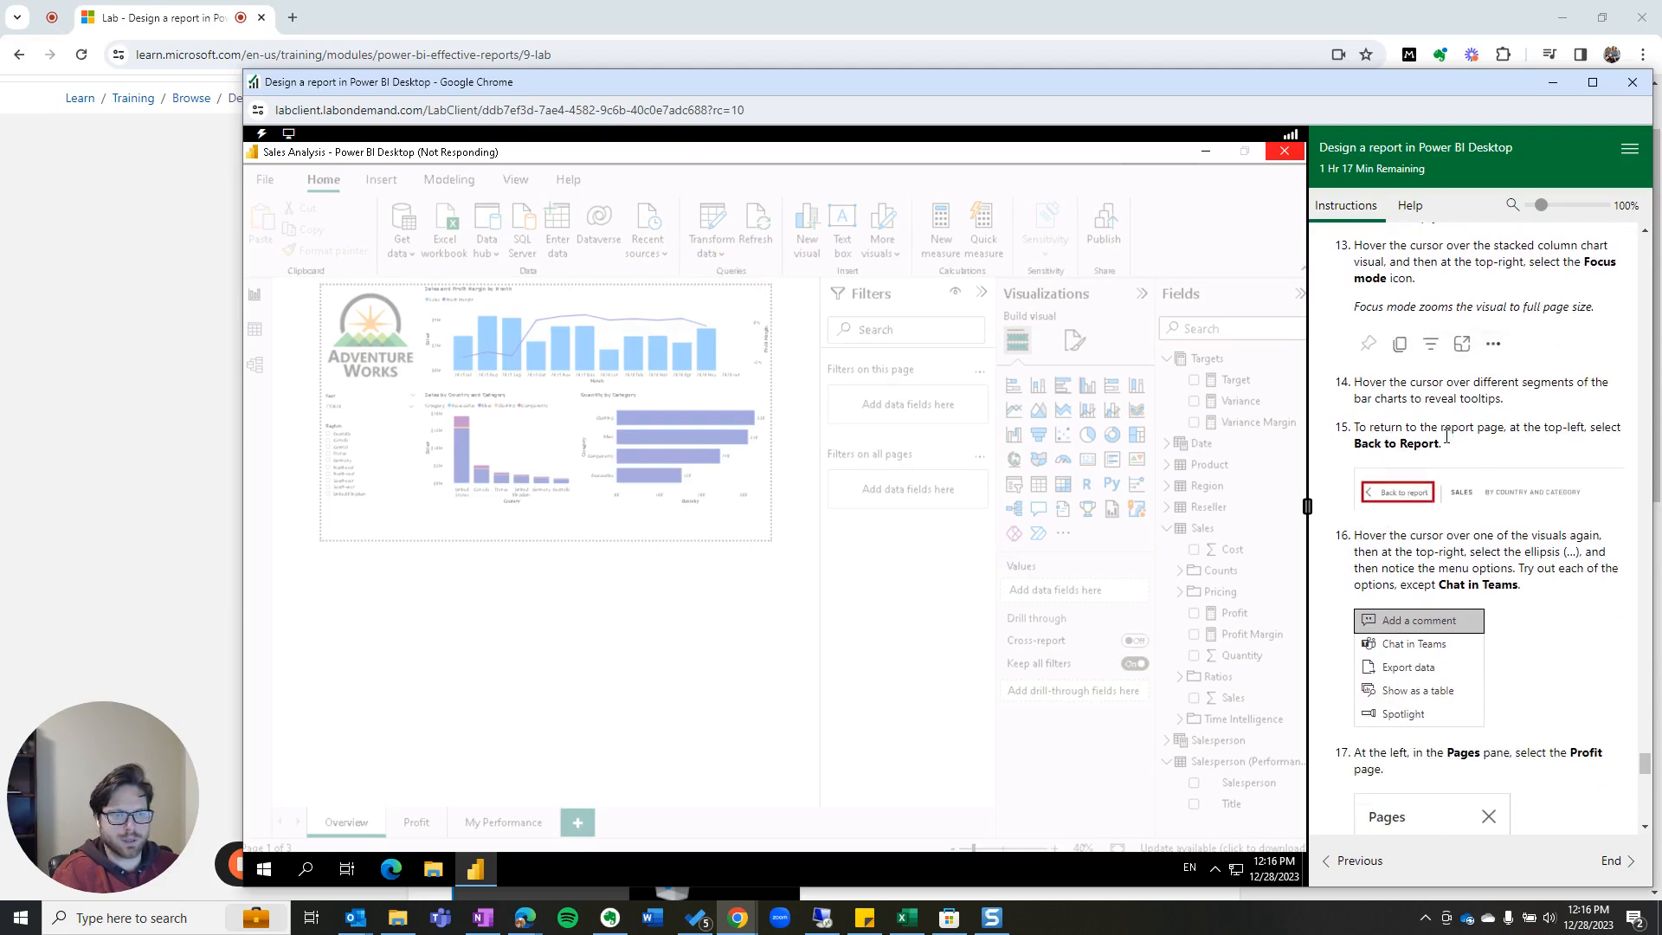
scroll(1516, 552, "down", 5)
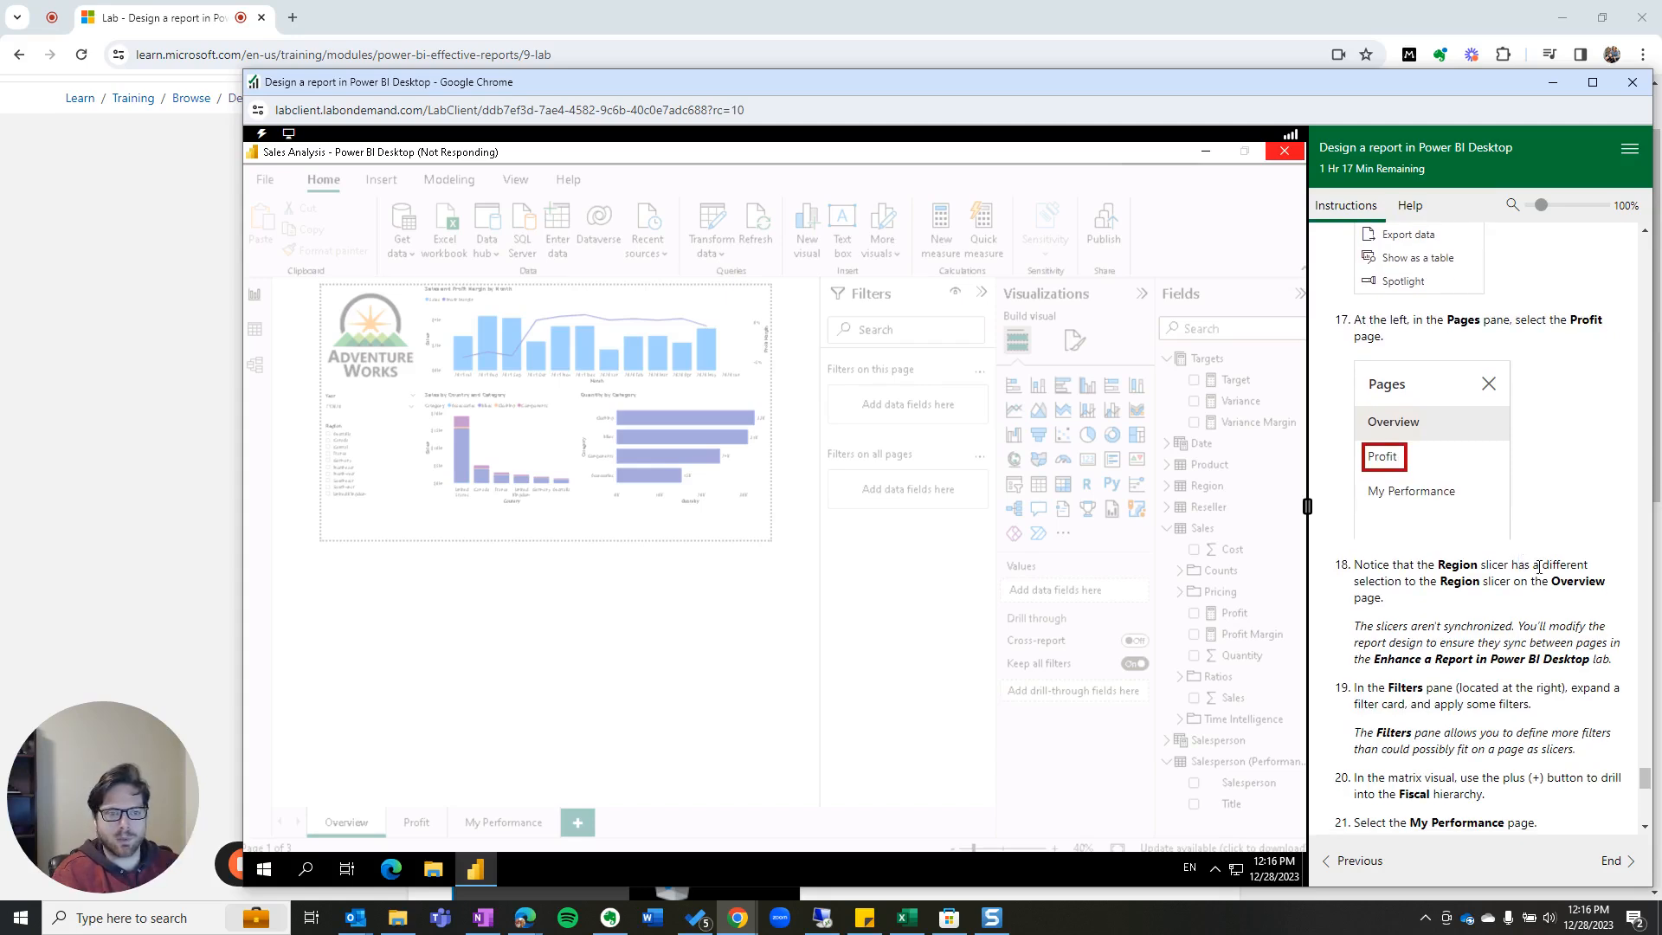
scroll(1544, 611, "down", 10)
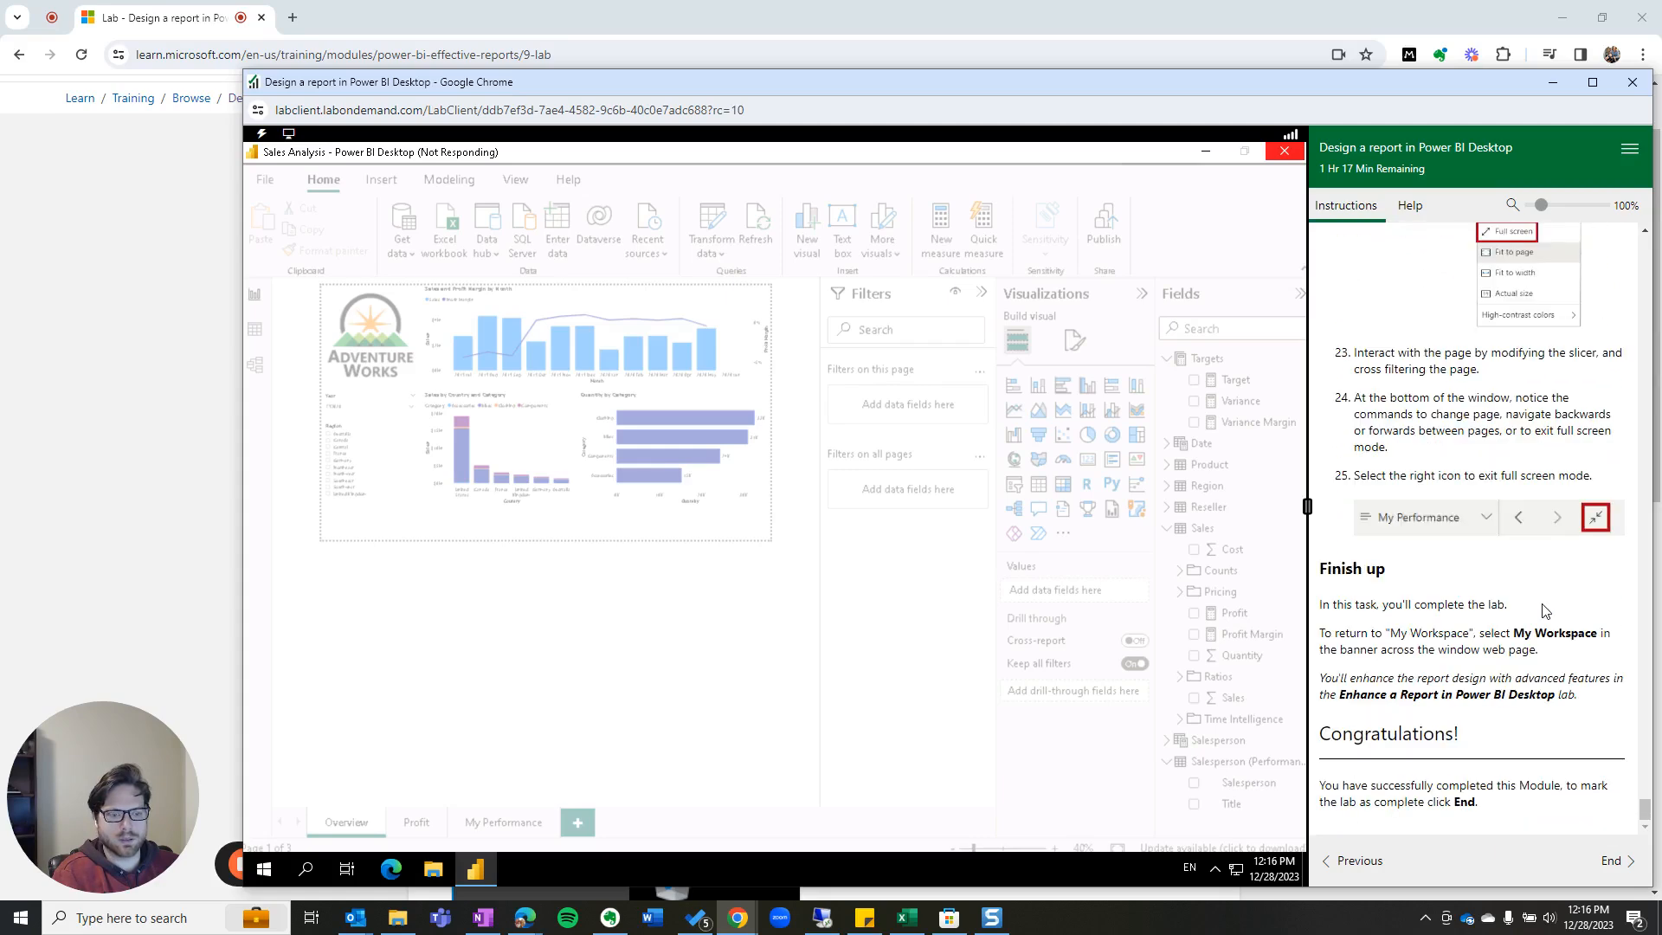
scroll(1544, 611, "up", 15)
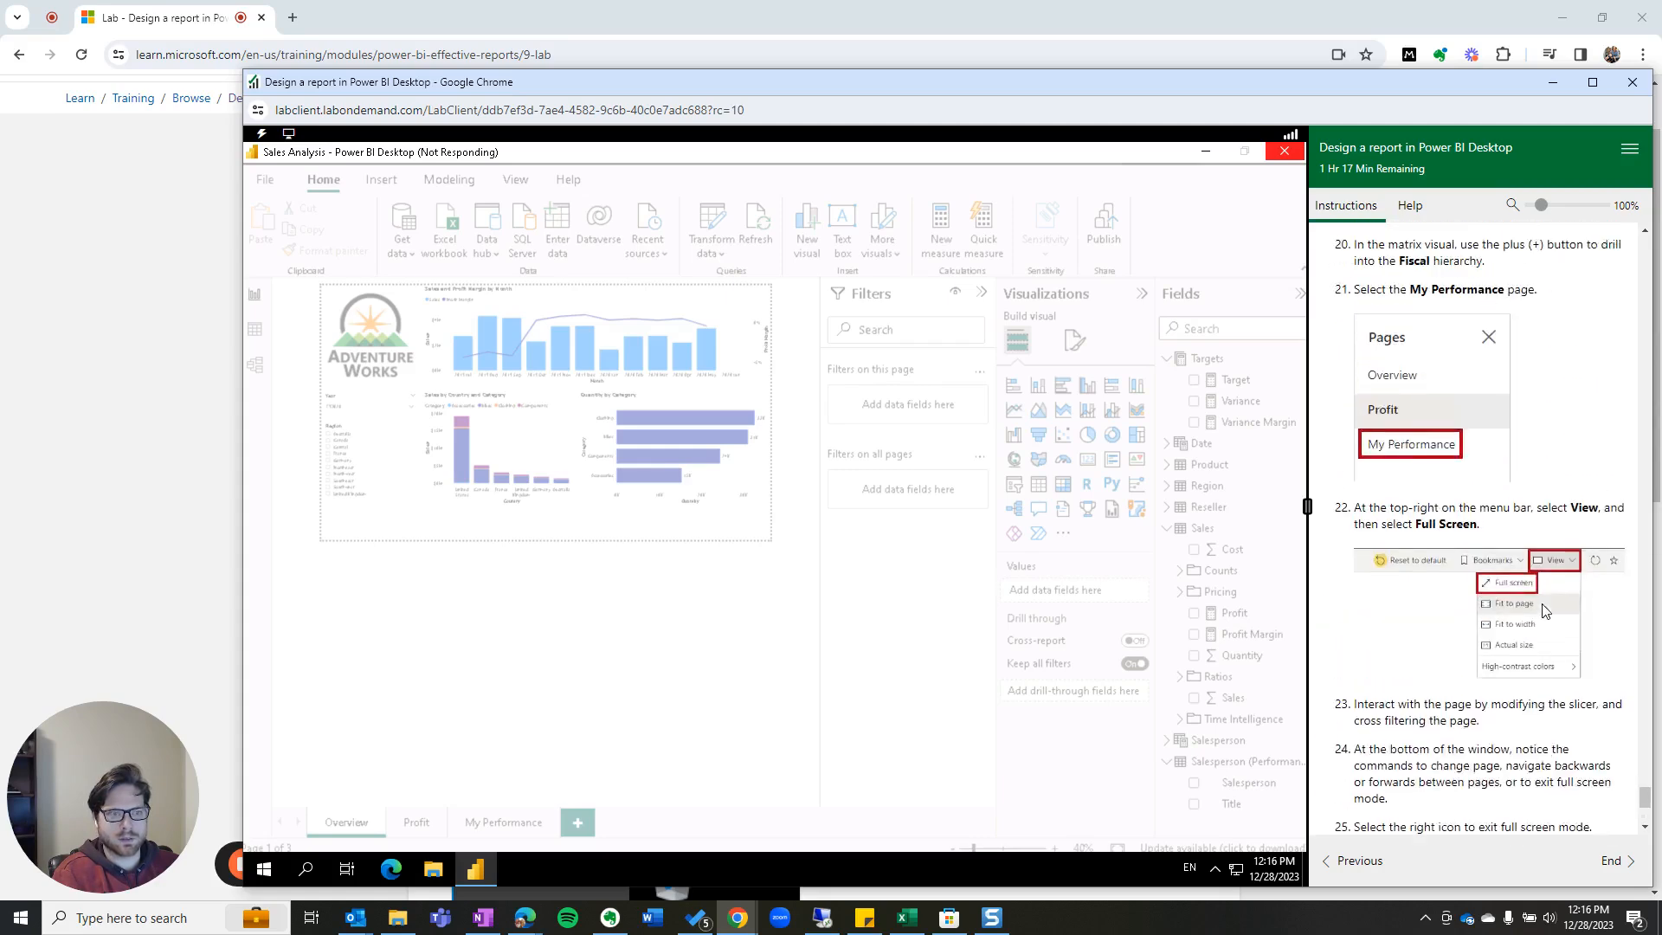
scroll(1532, 597, "up", 5)
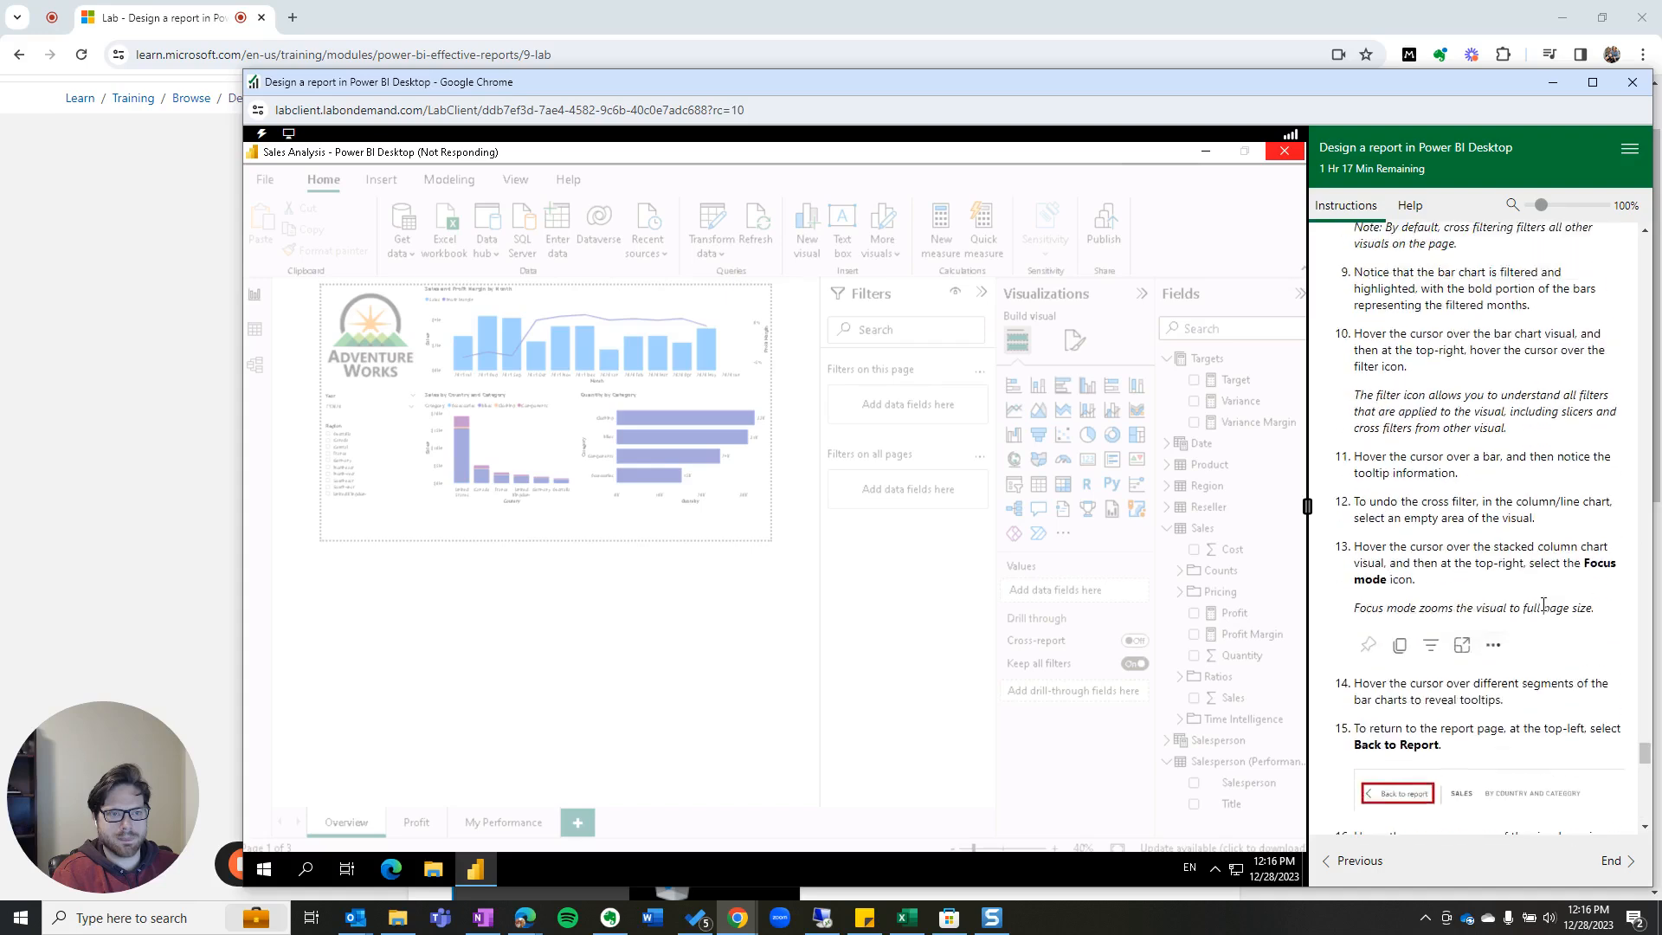
Step: Check the lab's support information and the Skillable help site for assistance, closing the site and returning to the lab window
left_click(1411, 208)
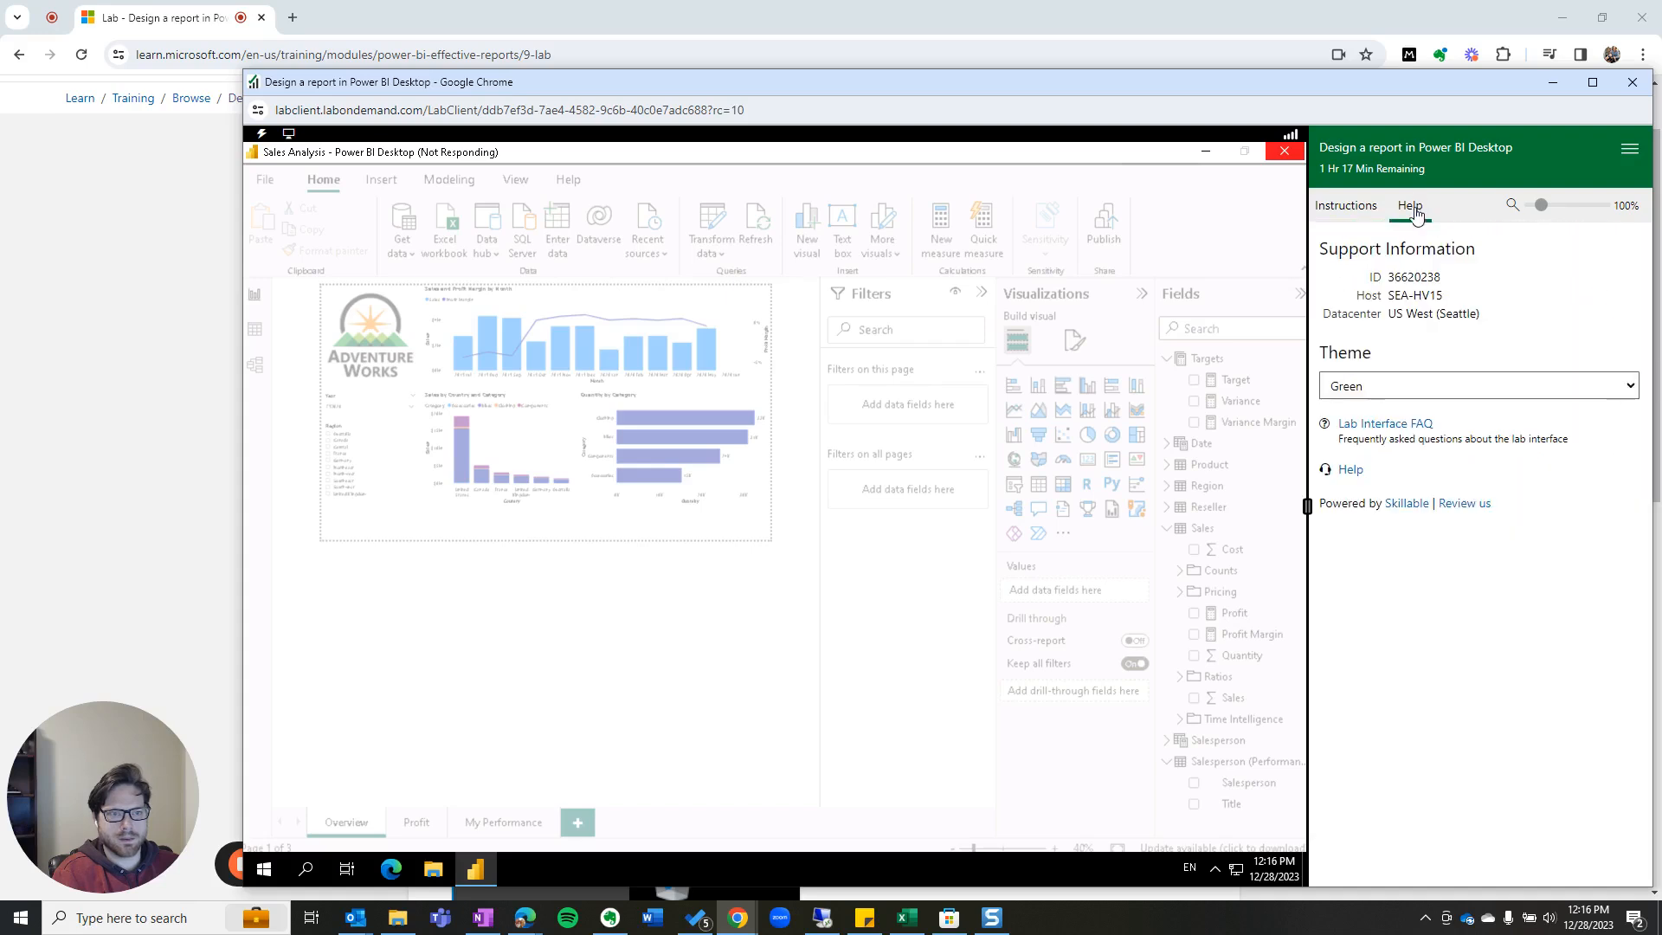
left_click(1399, 396)
left_click(1401, 399)
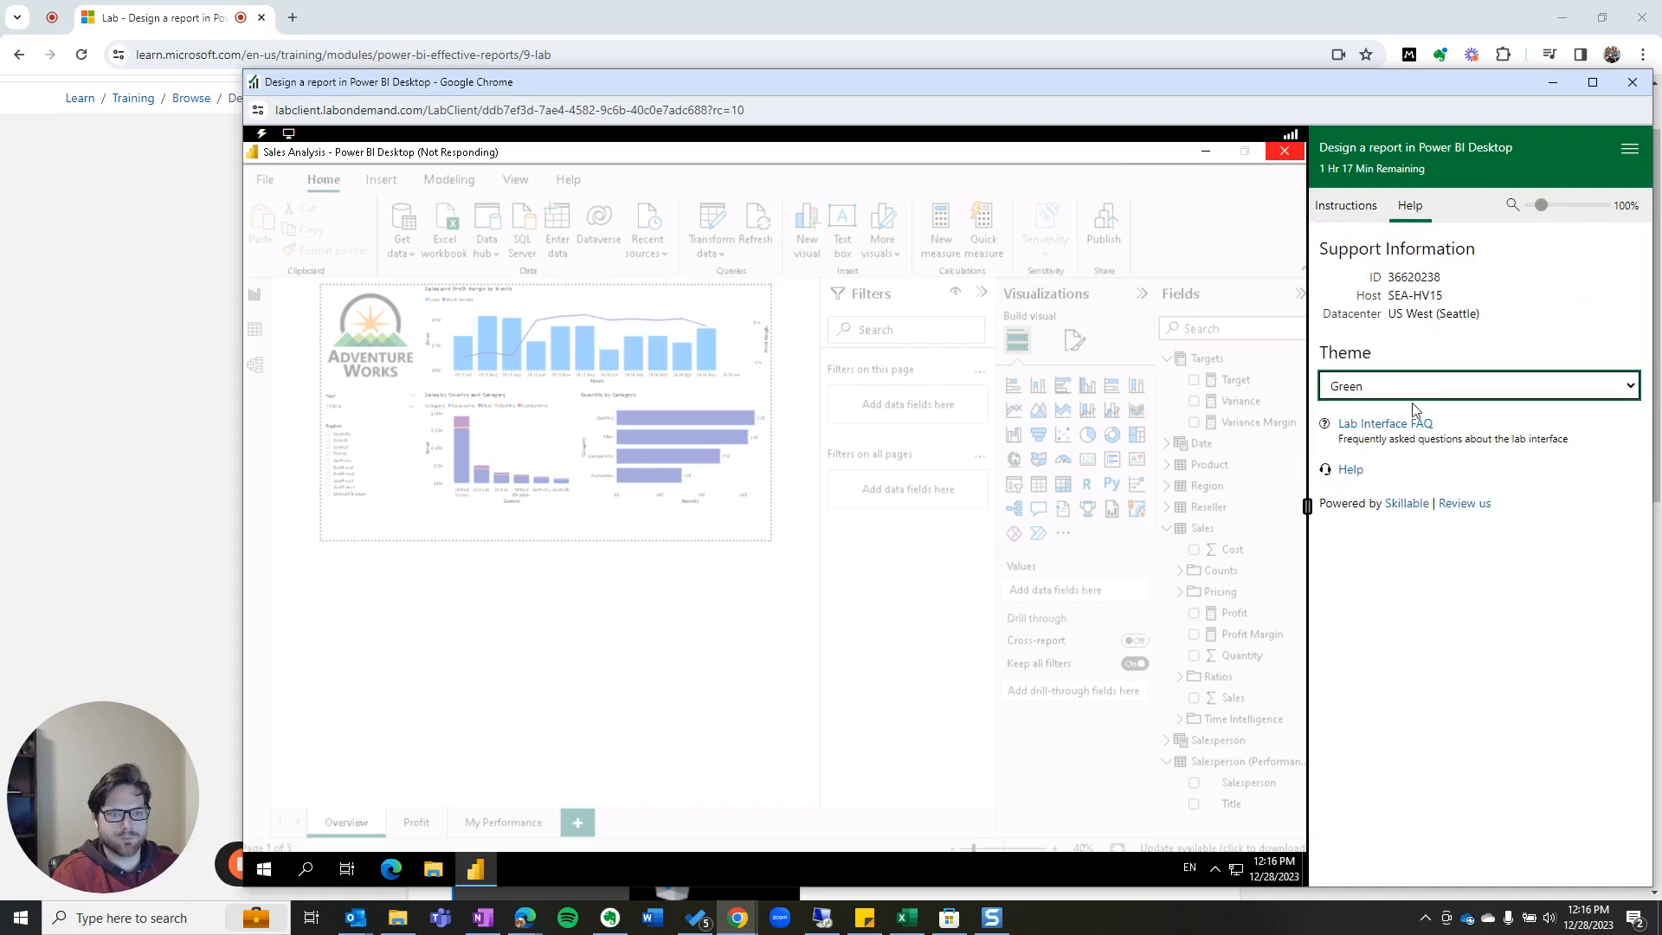
left_click(1351, 471)
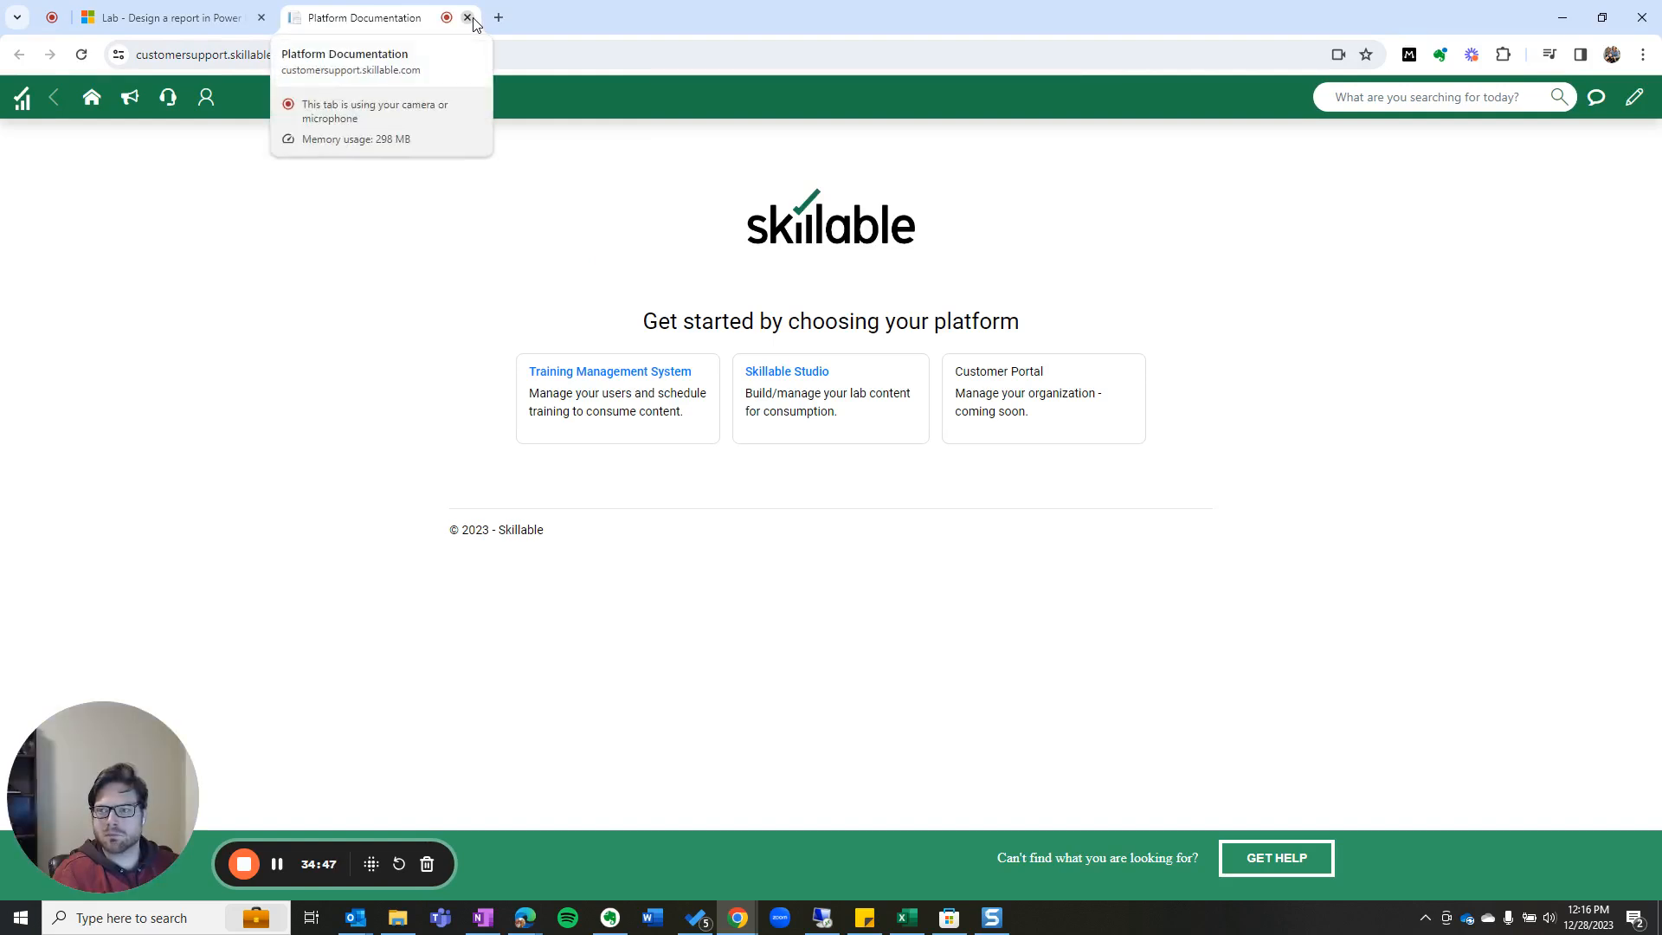
left_click(467, 17)
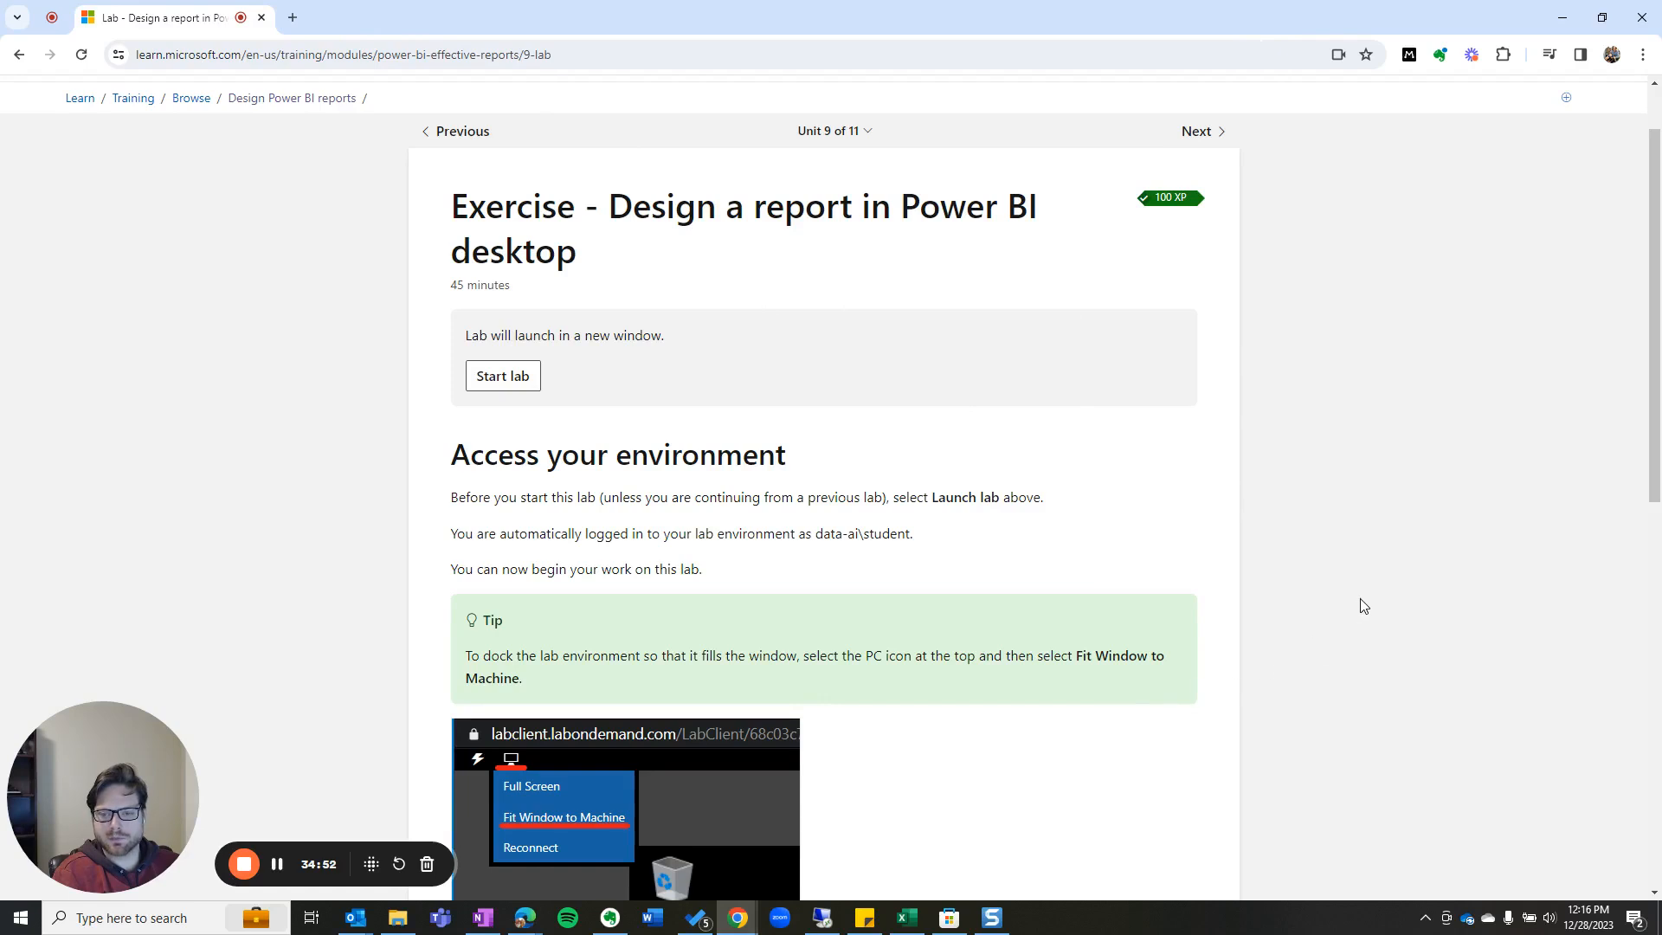
key("alt+Tab")
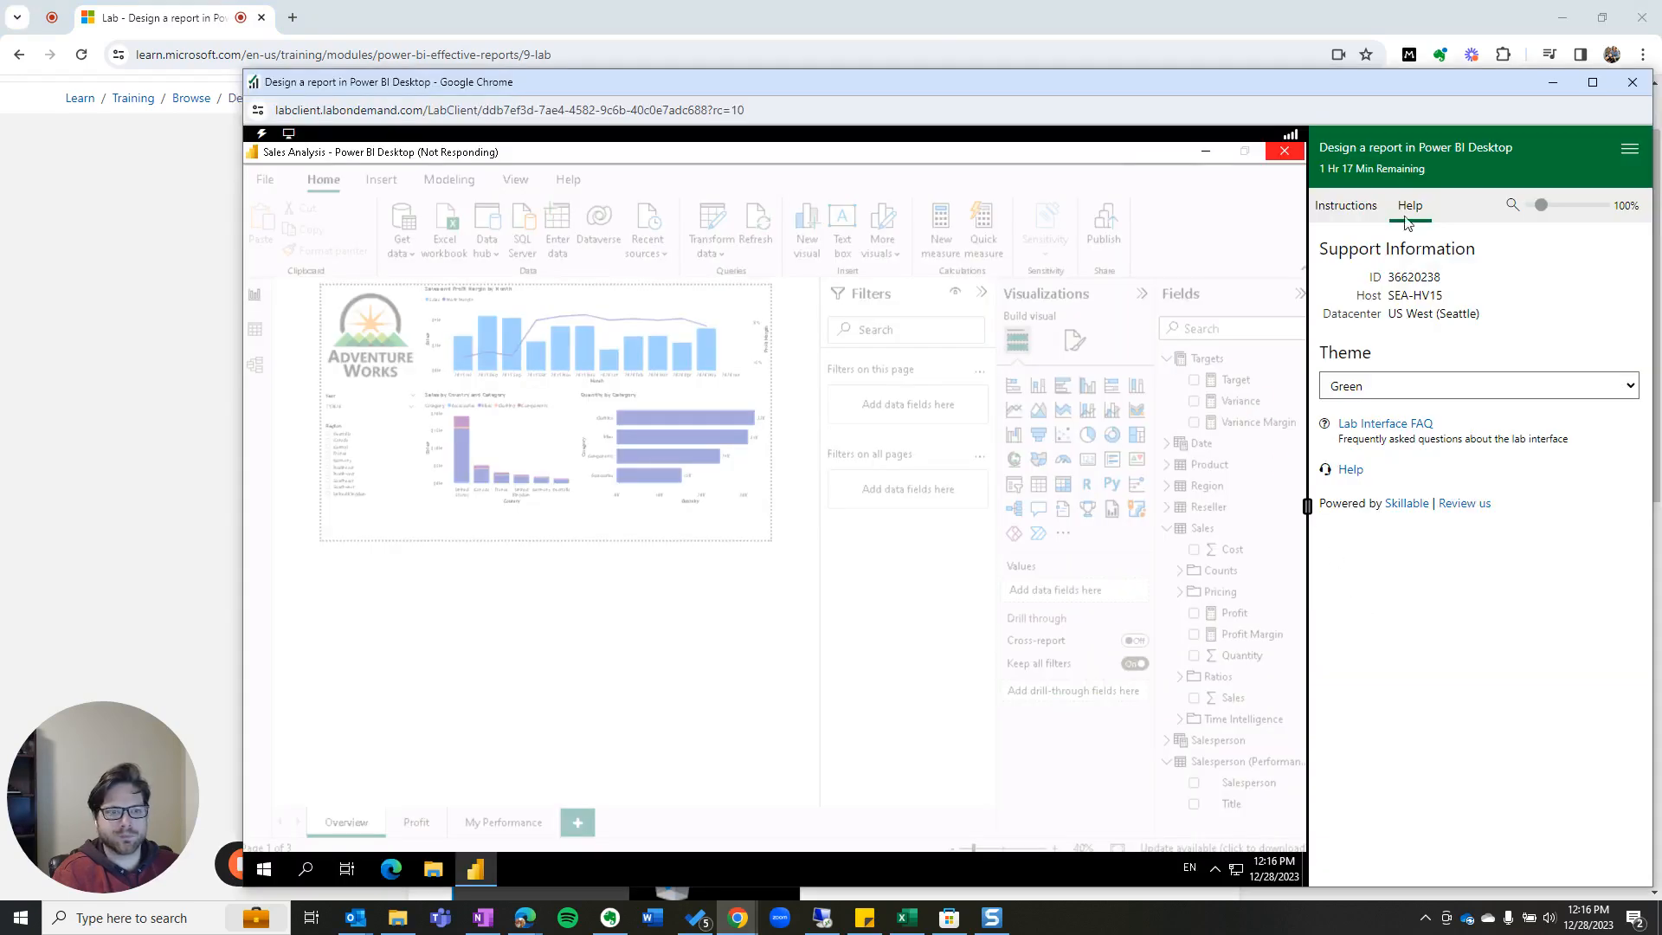
Step: Return to the start of the lab instructions and search them for "log" to look for login details
left_click(1368, 212)
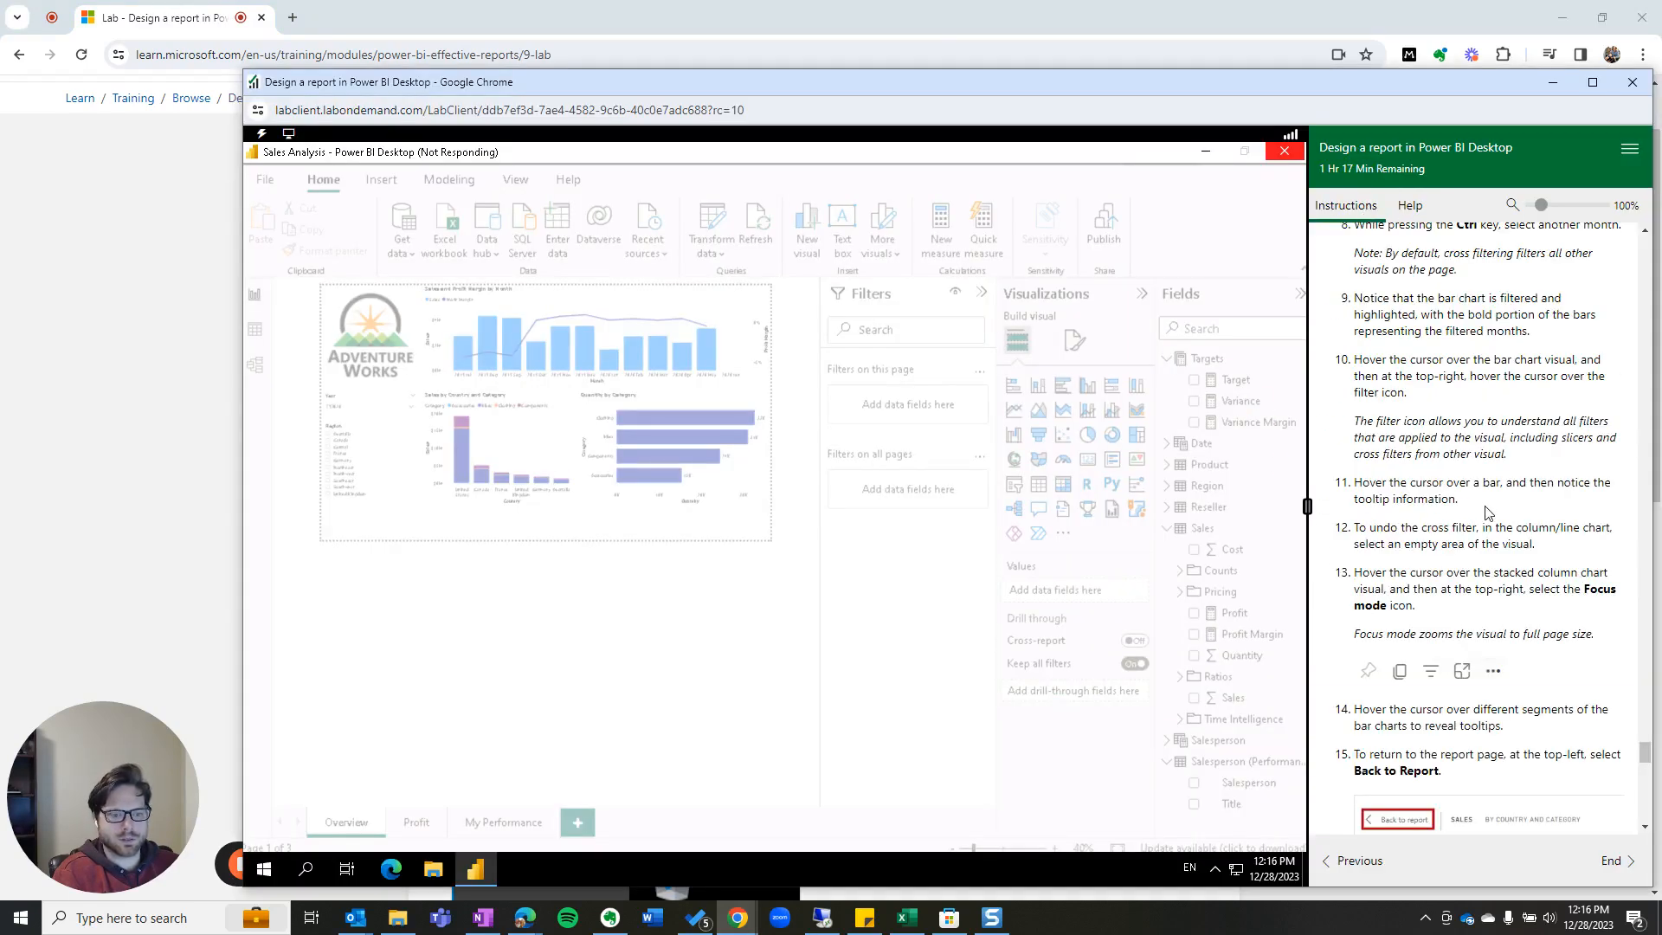
scroll(1489, 519, "down", 2)
scroll(1489, 519, "up", 15)
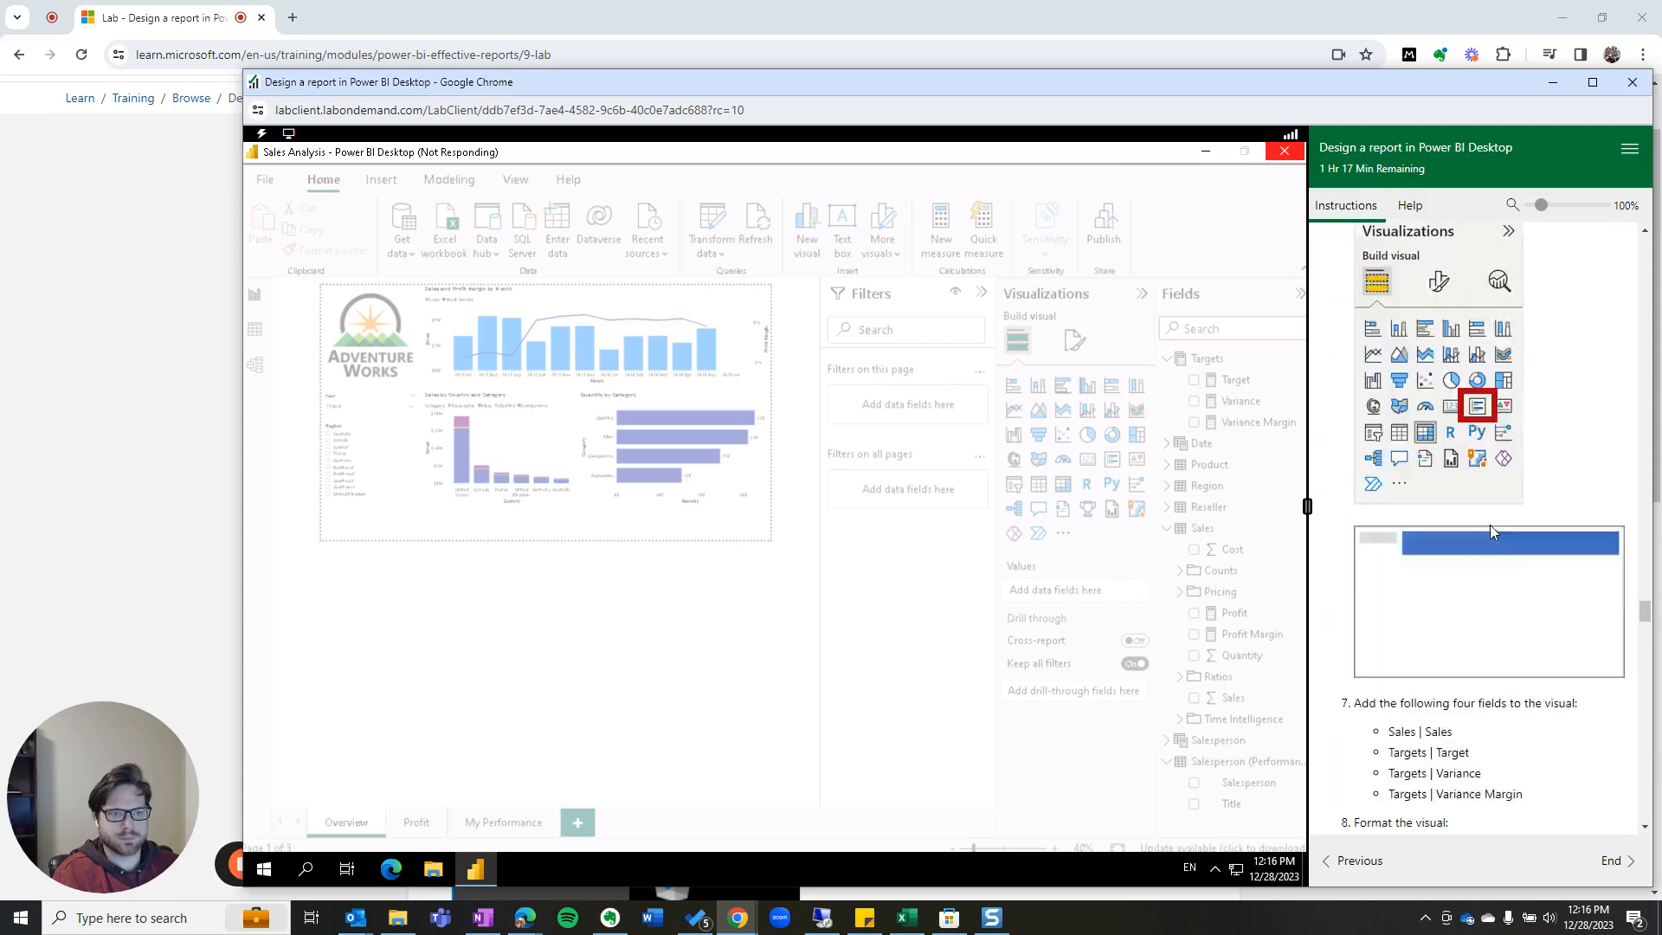
scroll(1485, 541, "up", 20)
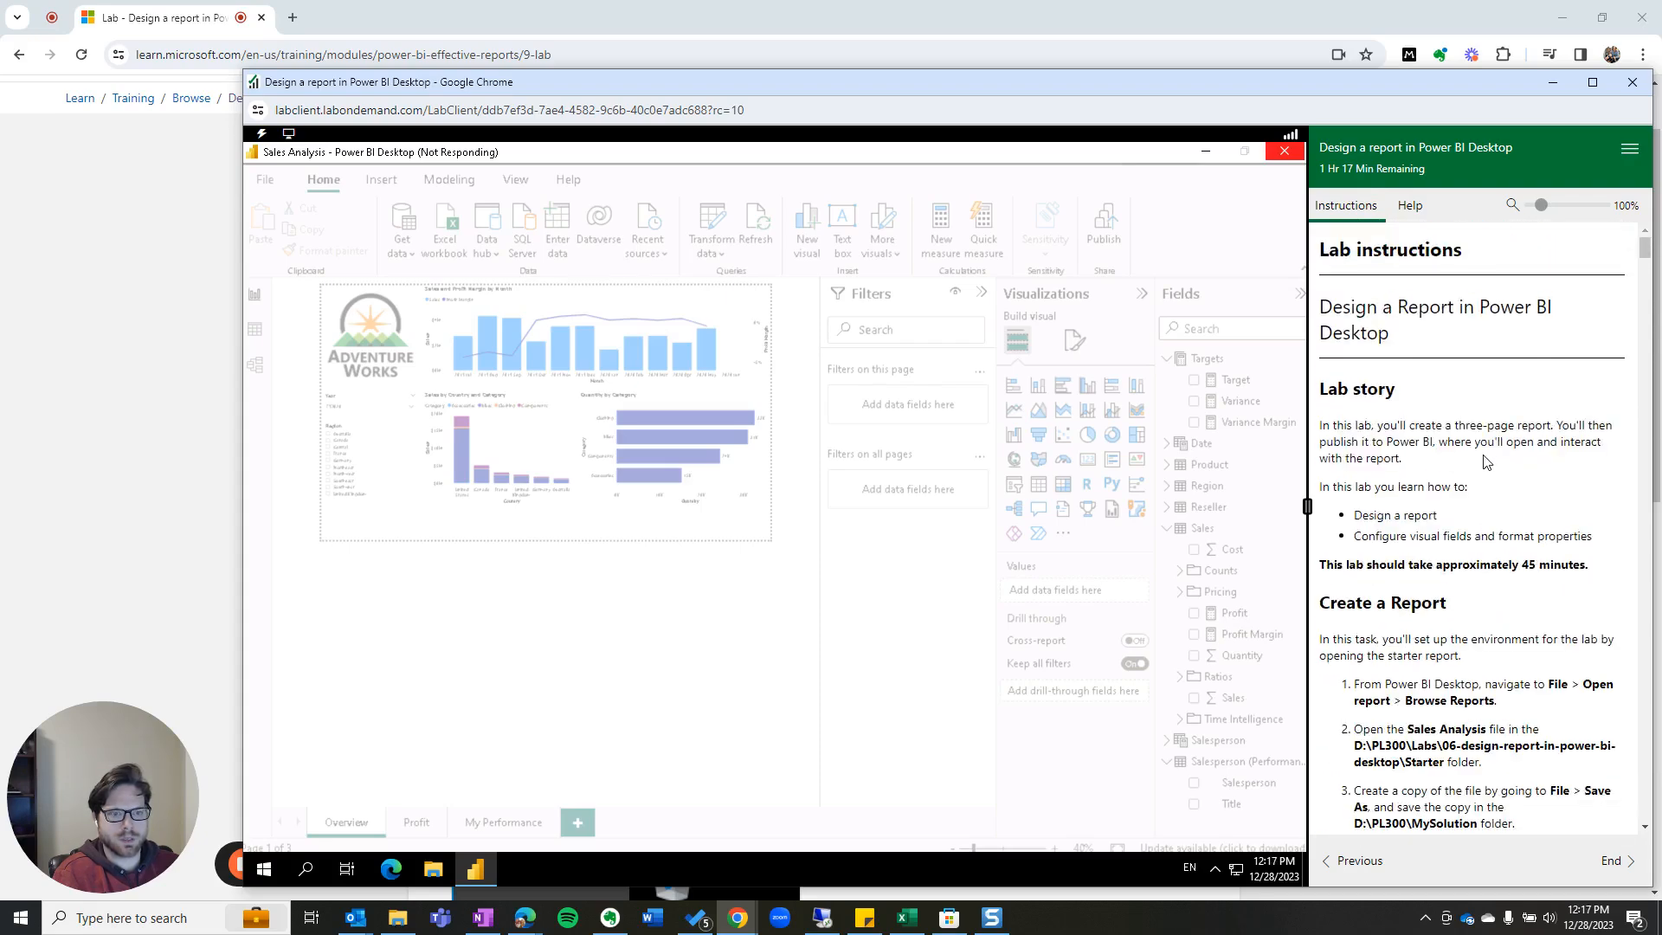
scroll(1485, 461, "up", 9, "ctrl")
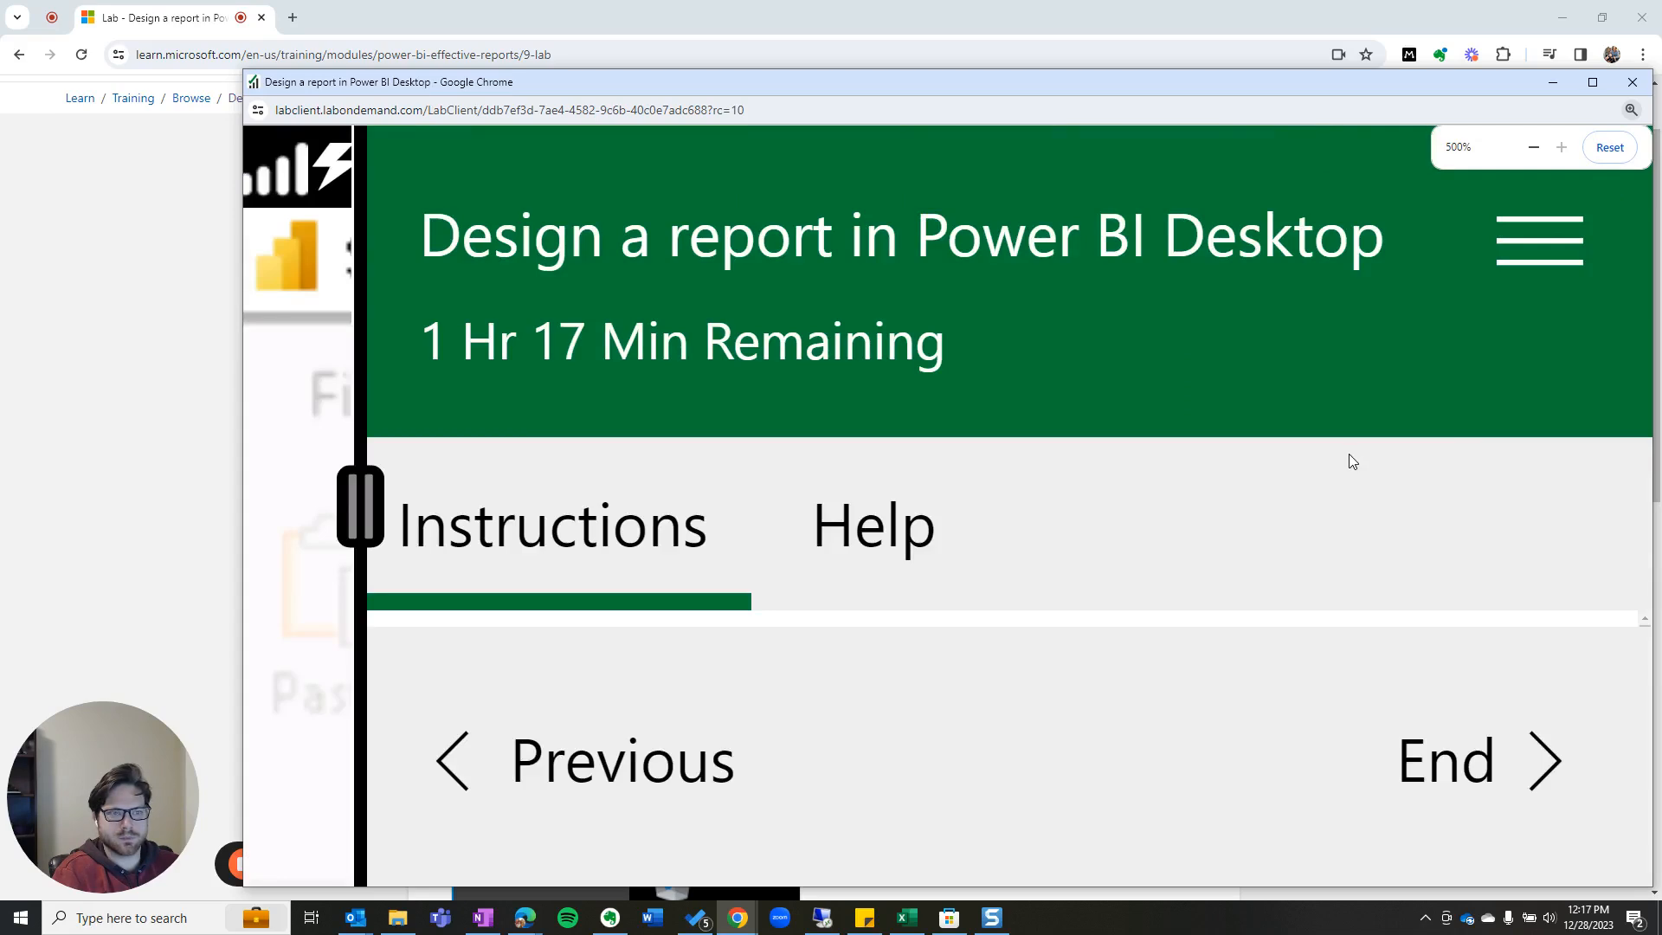
scroll(1348, 454, "down", 9, "ctrl")
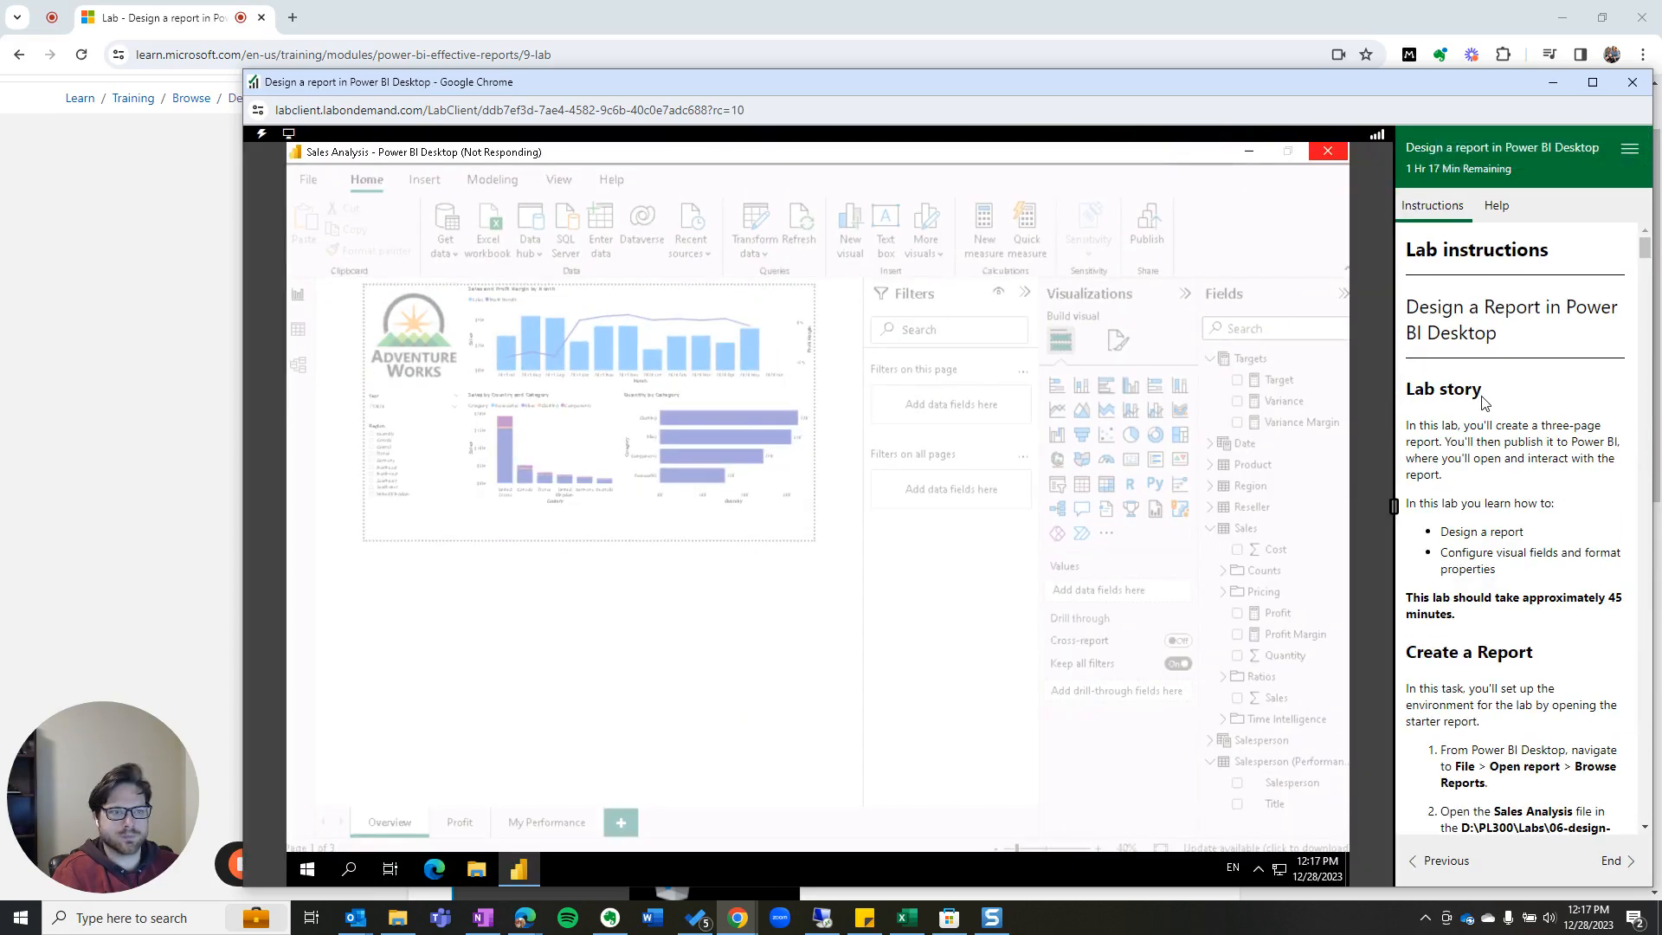
key("ctrl+f")
type("log")
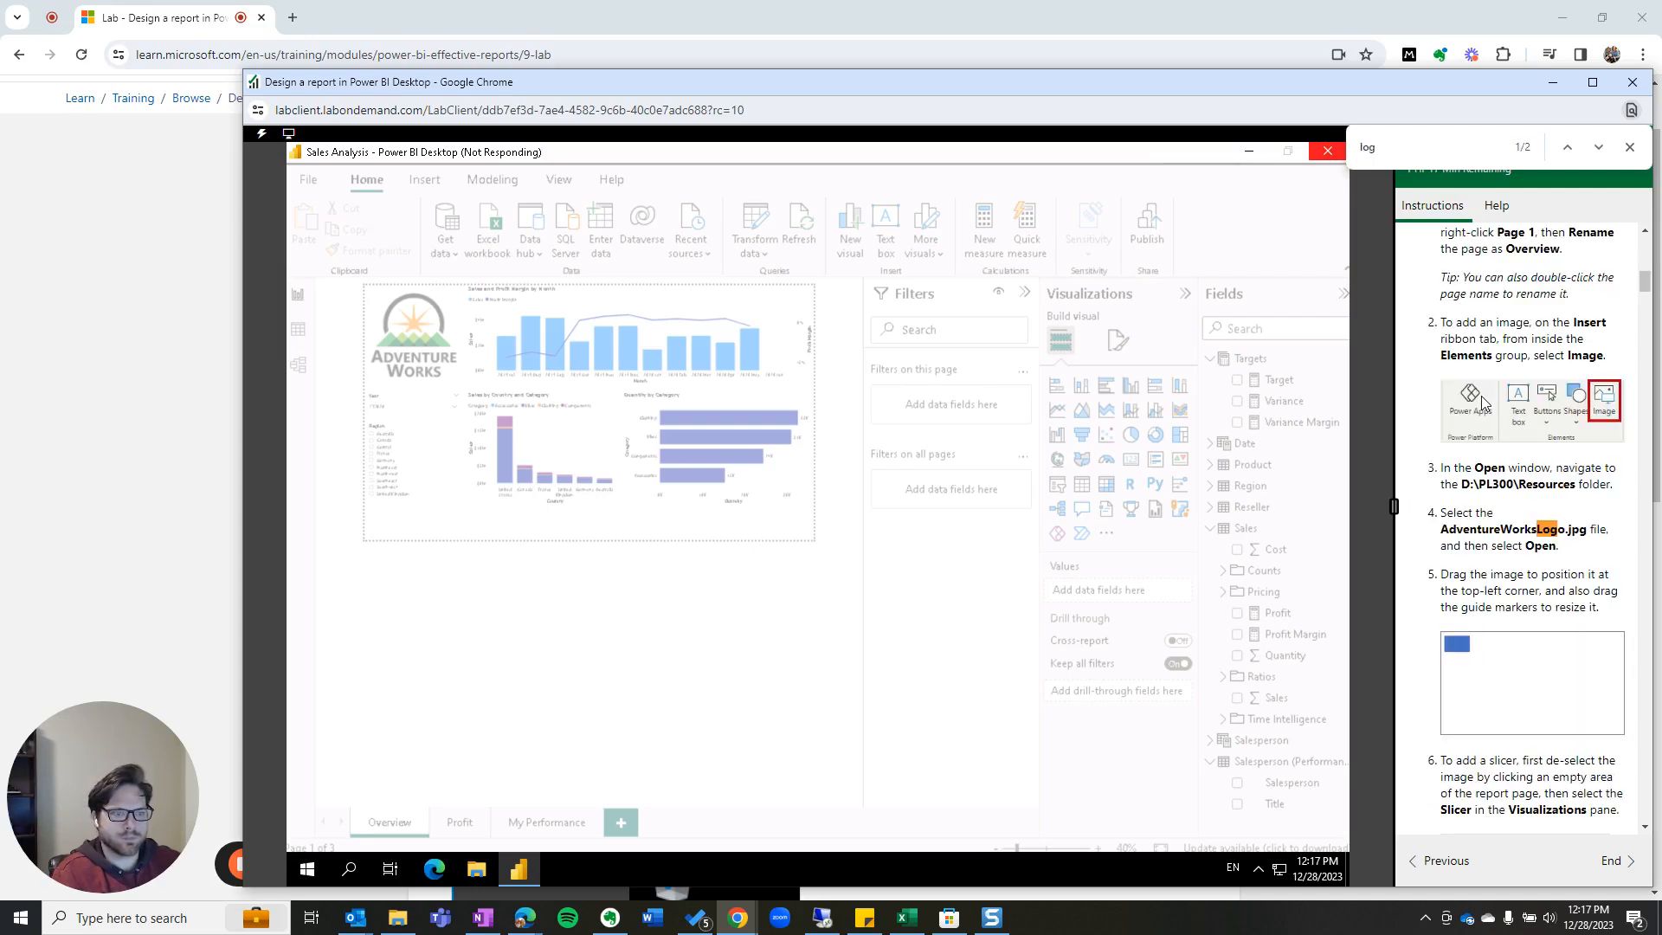
key("Return")
key("Return")
key("Return")
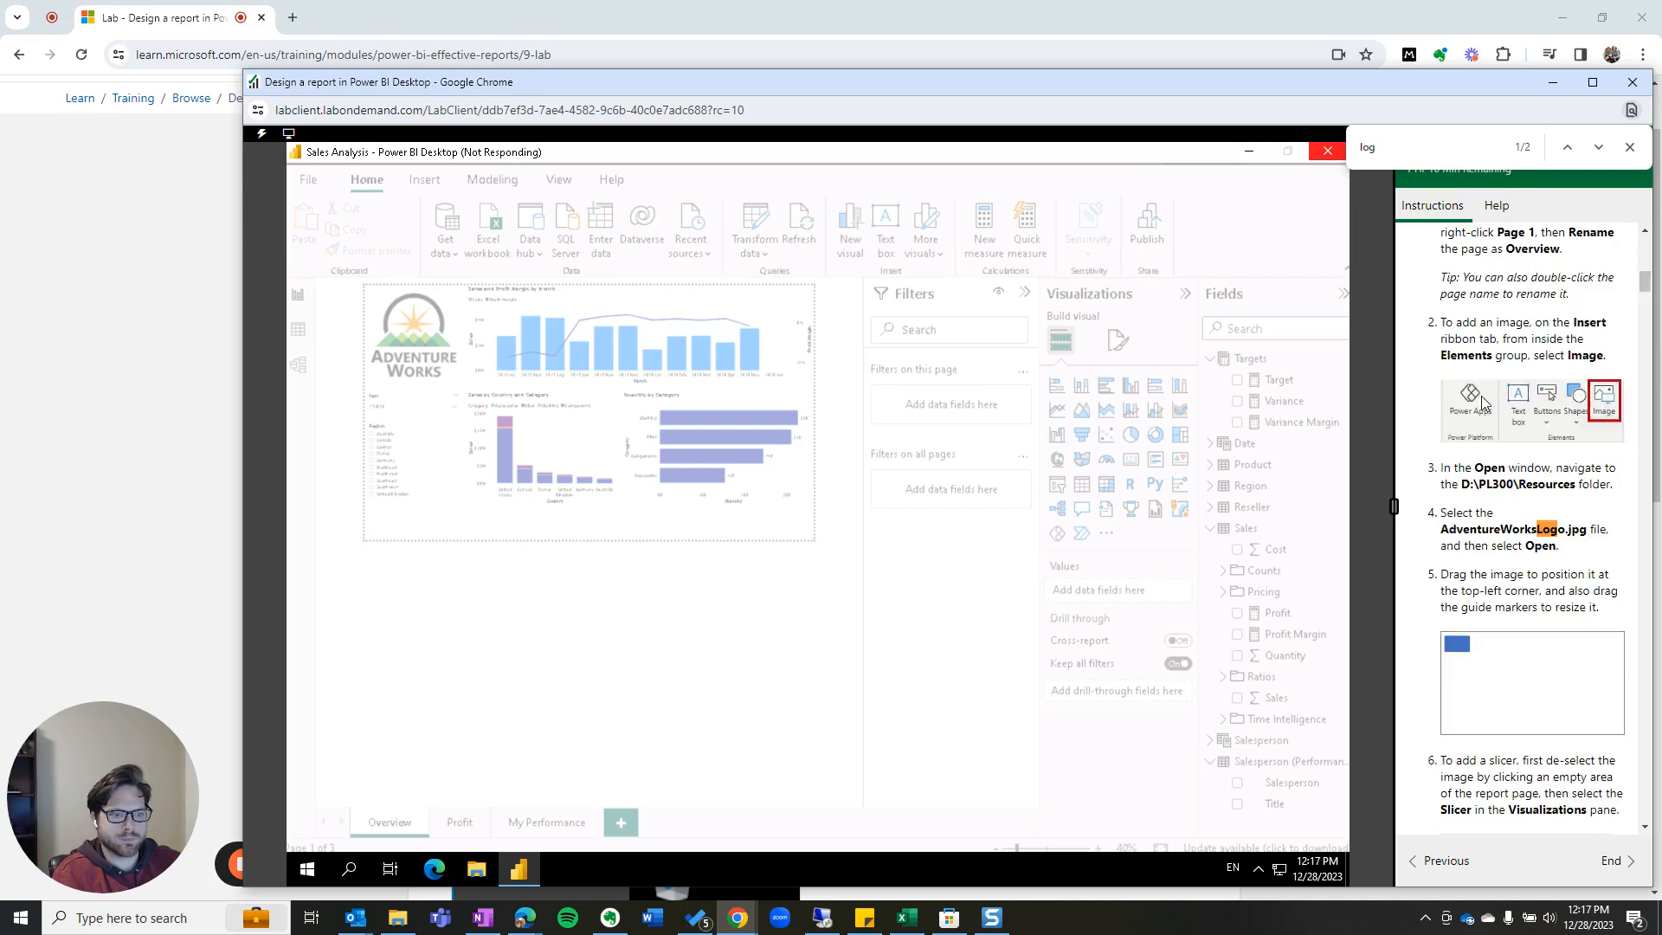
key("Return")
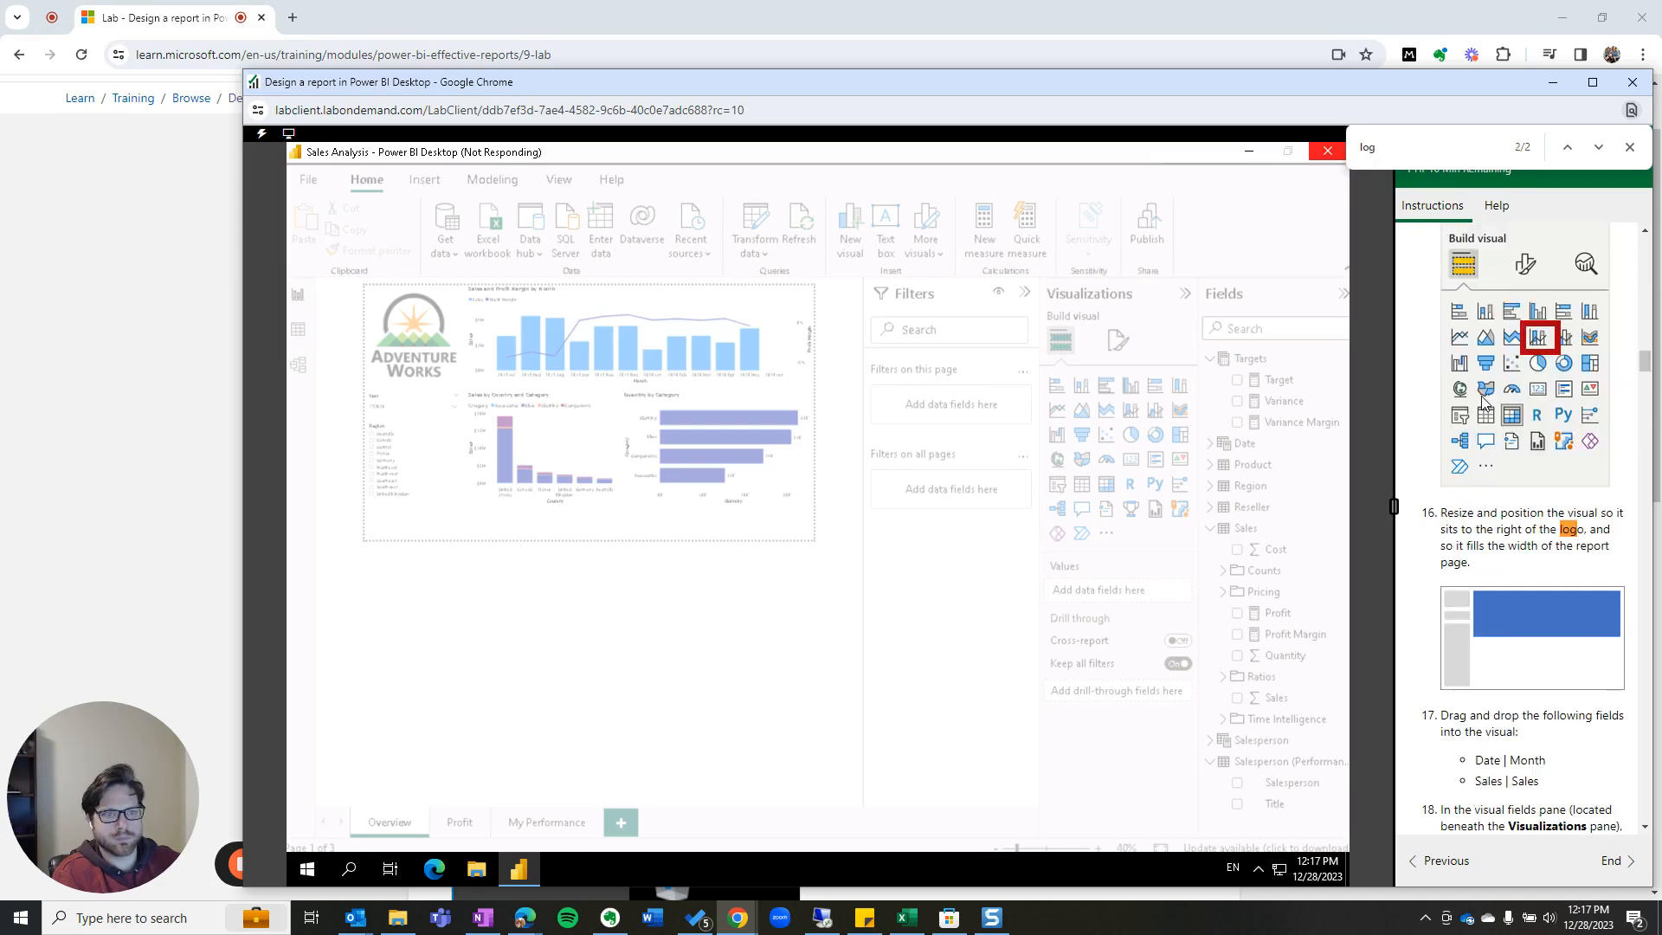
Step: Search the lab instructions for "sign", refine the search to "sign-in", and go through its matches
key("BackSpace")
type("sign")
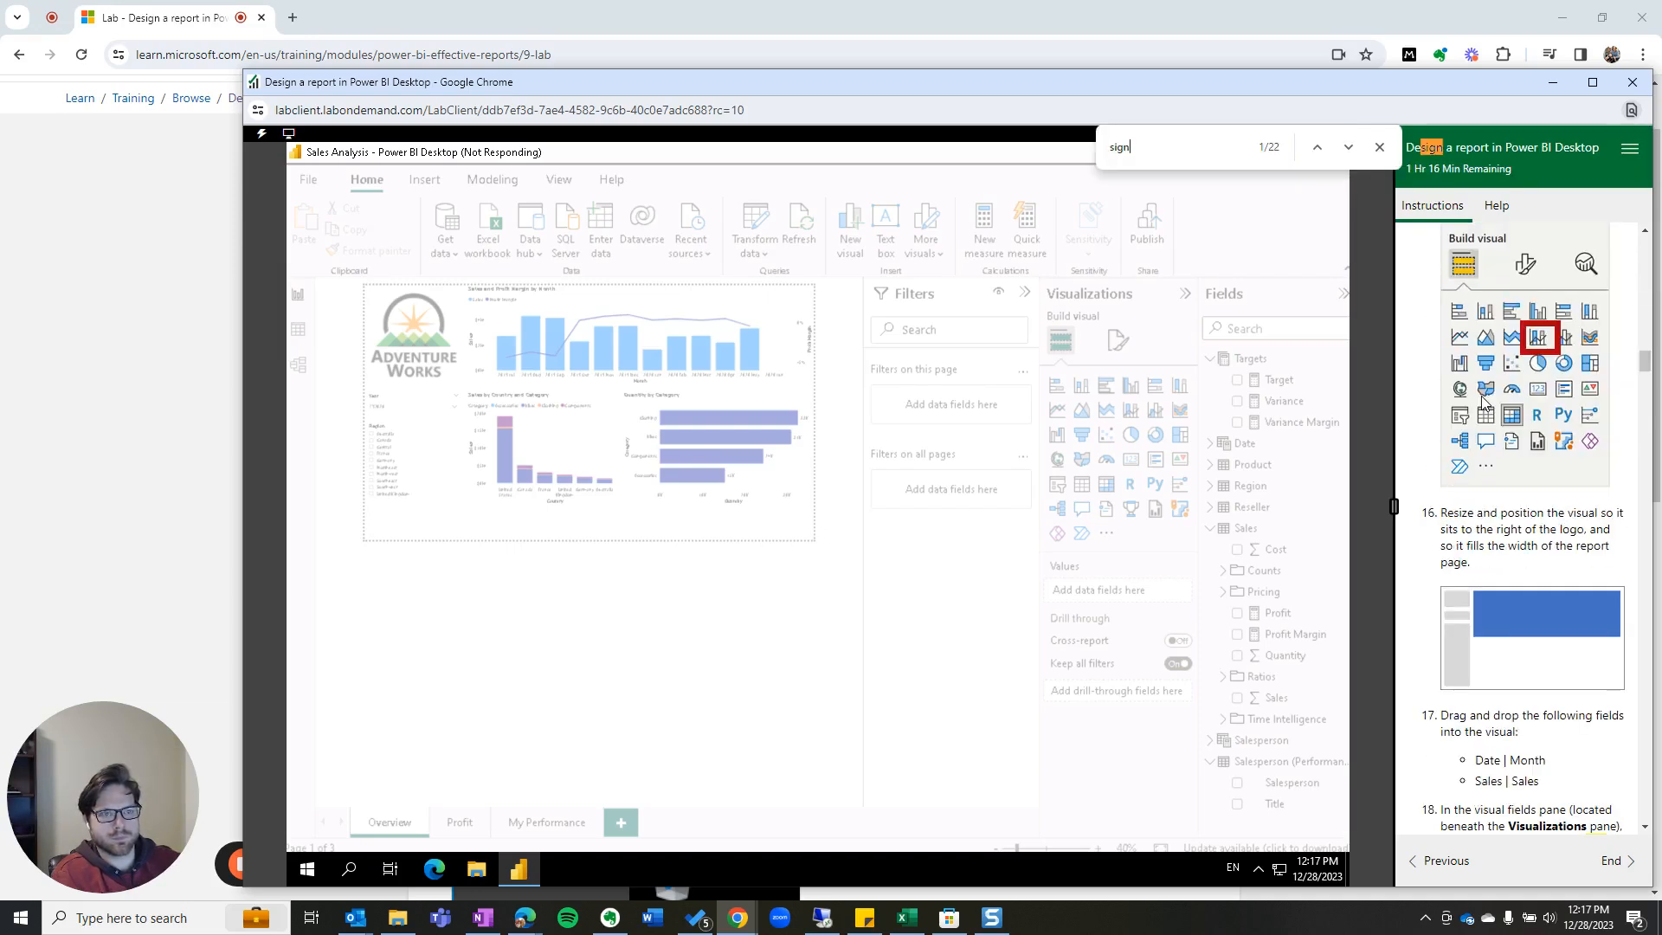
key("Return")
key("Return")
key("Return")
key("Return")
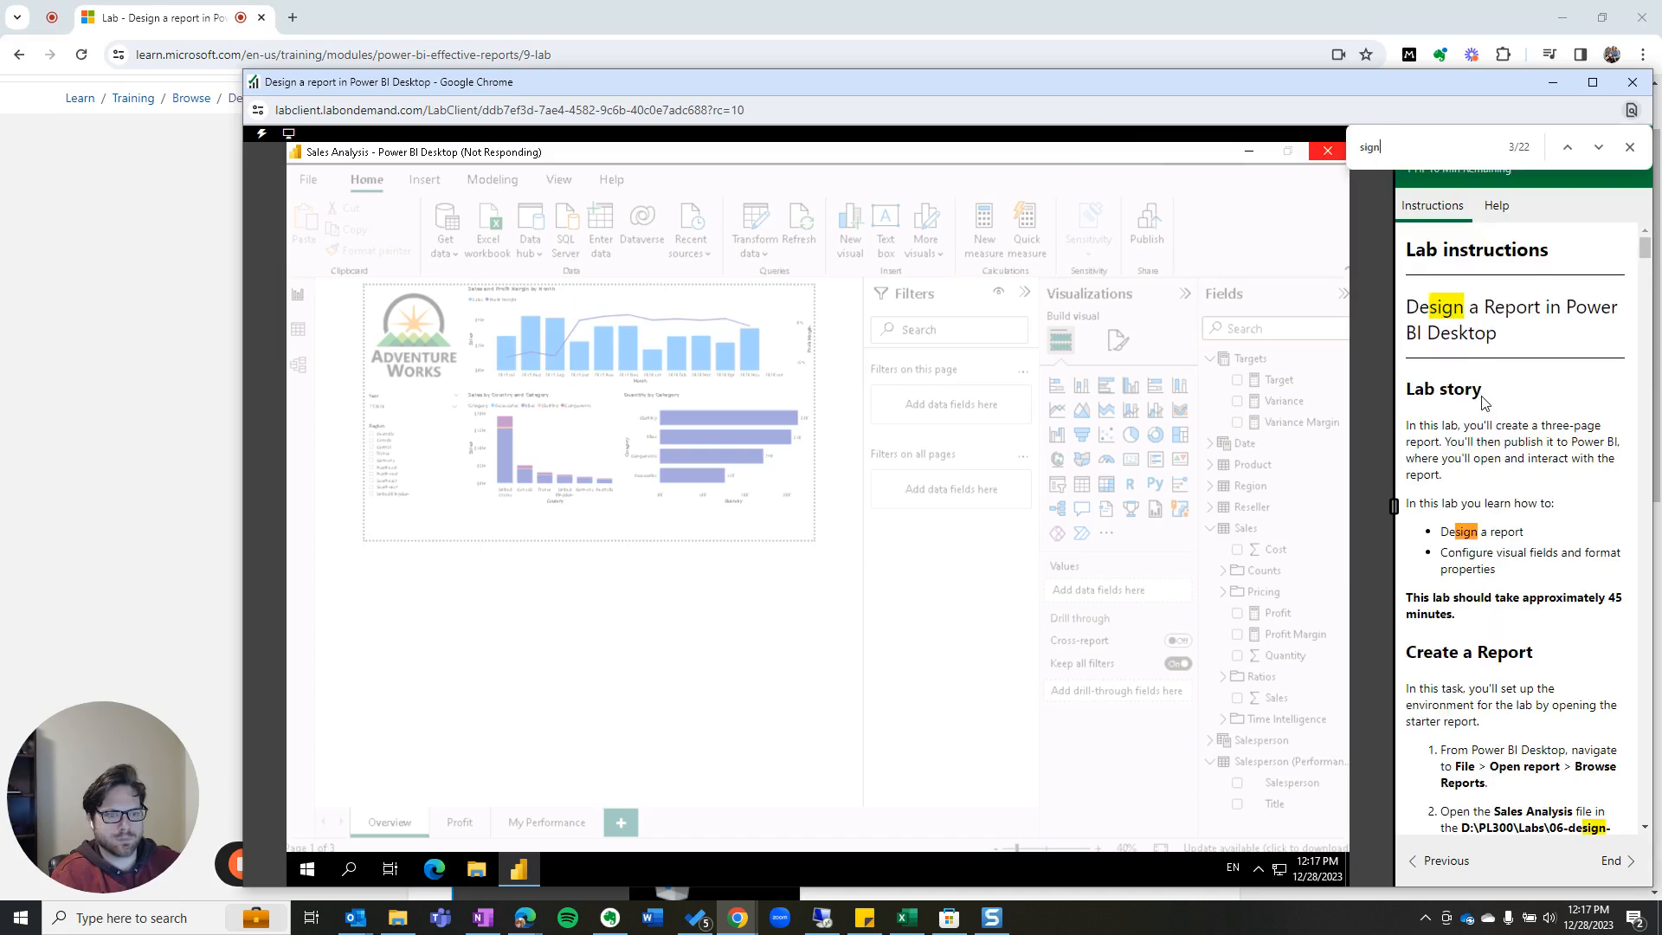
key("Return")
key("Return")
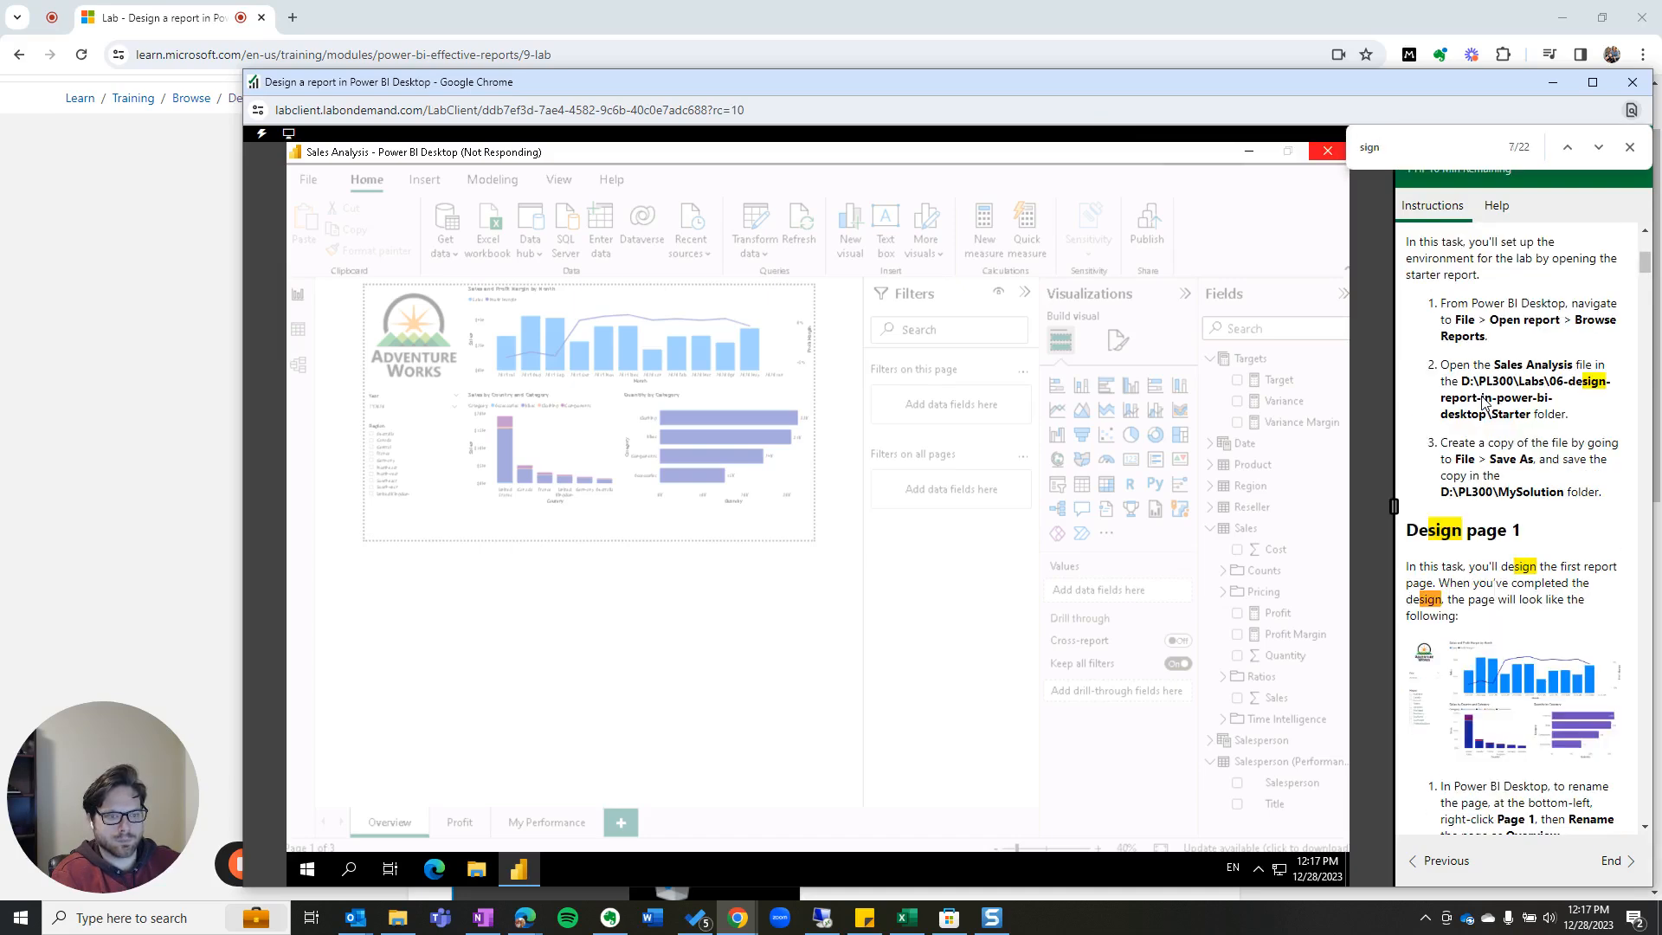
type("-in")
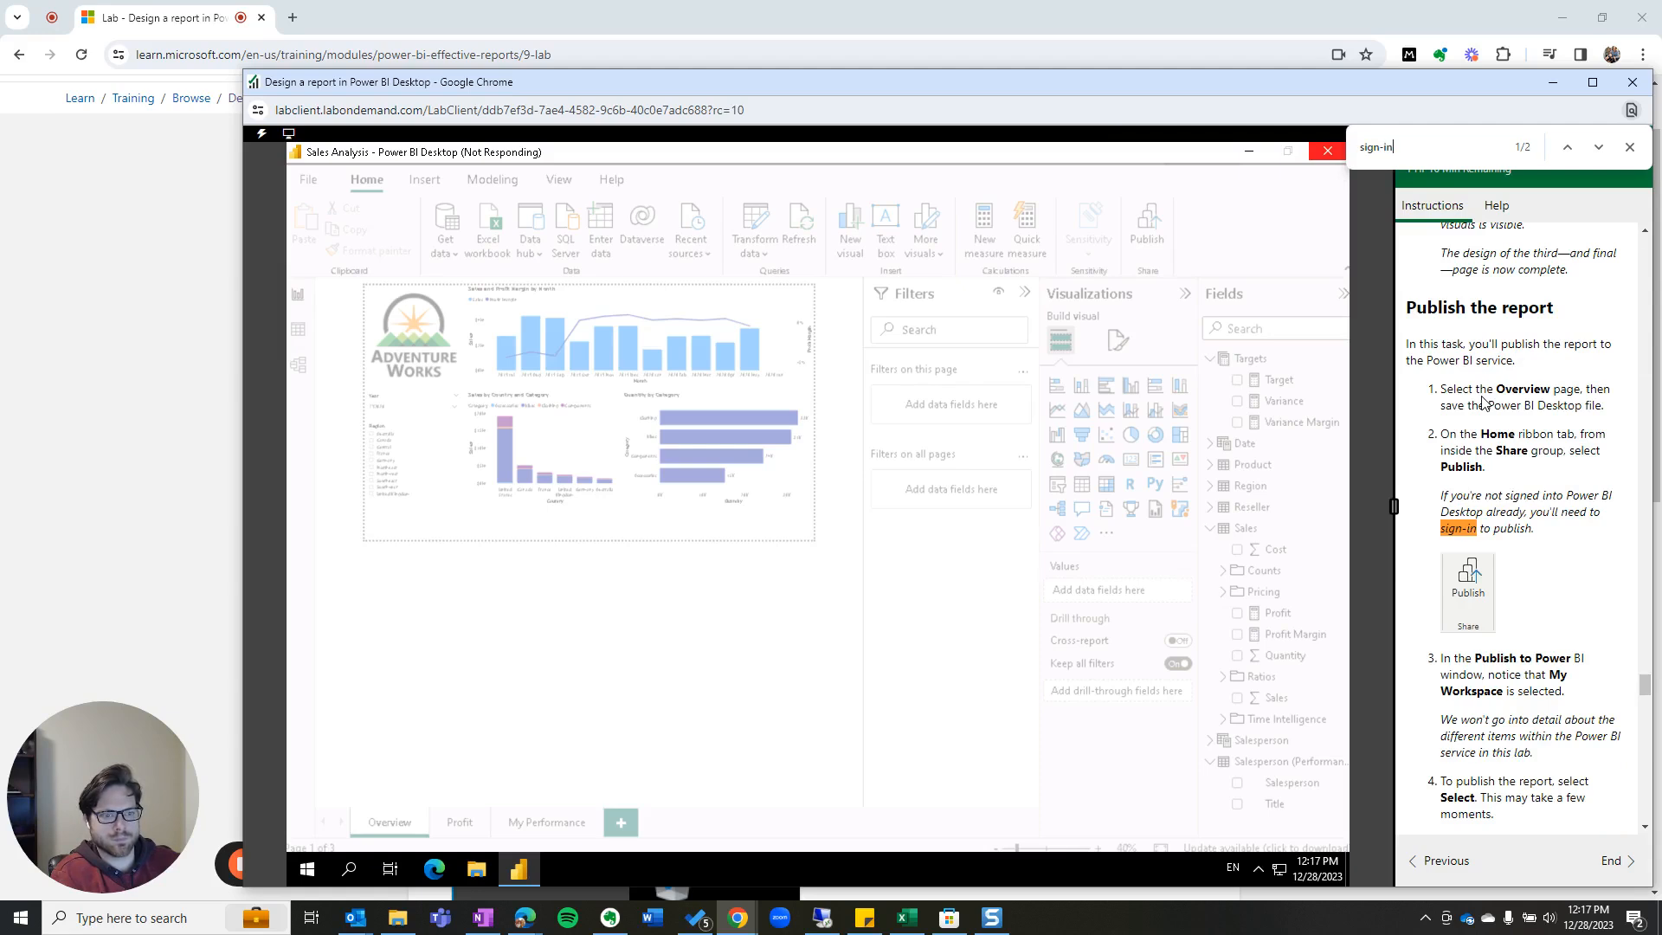
key("Return")
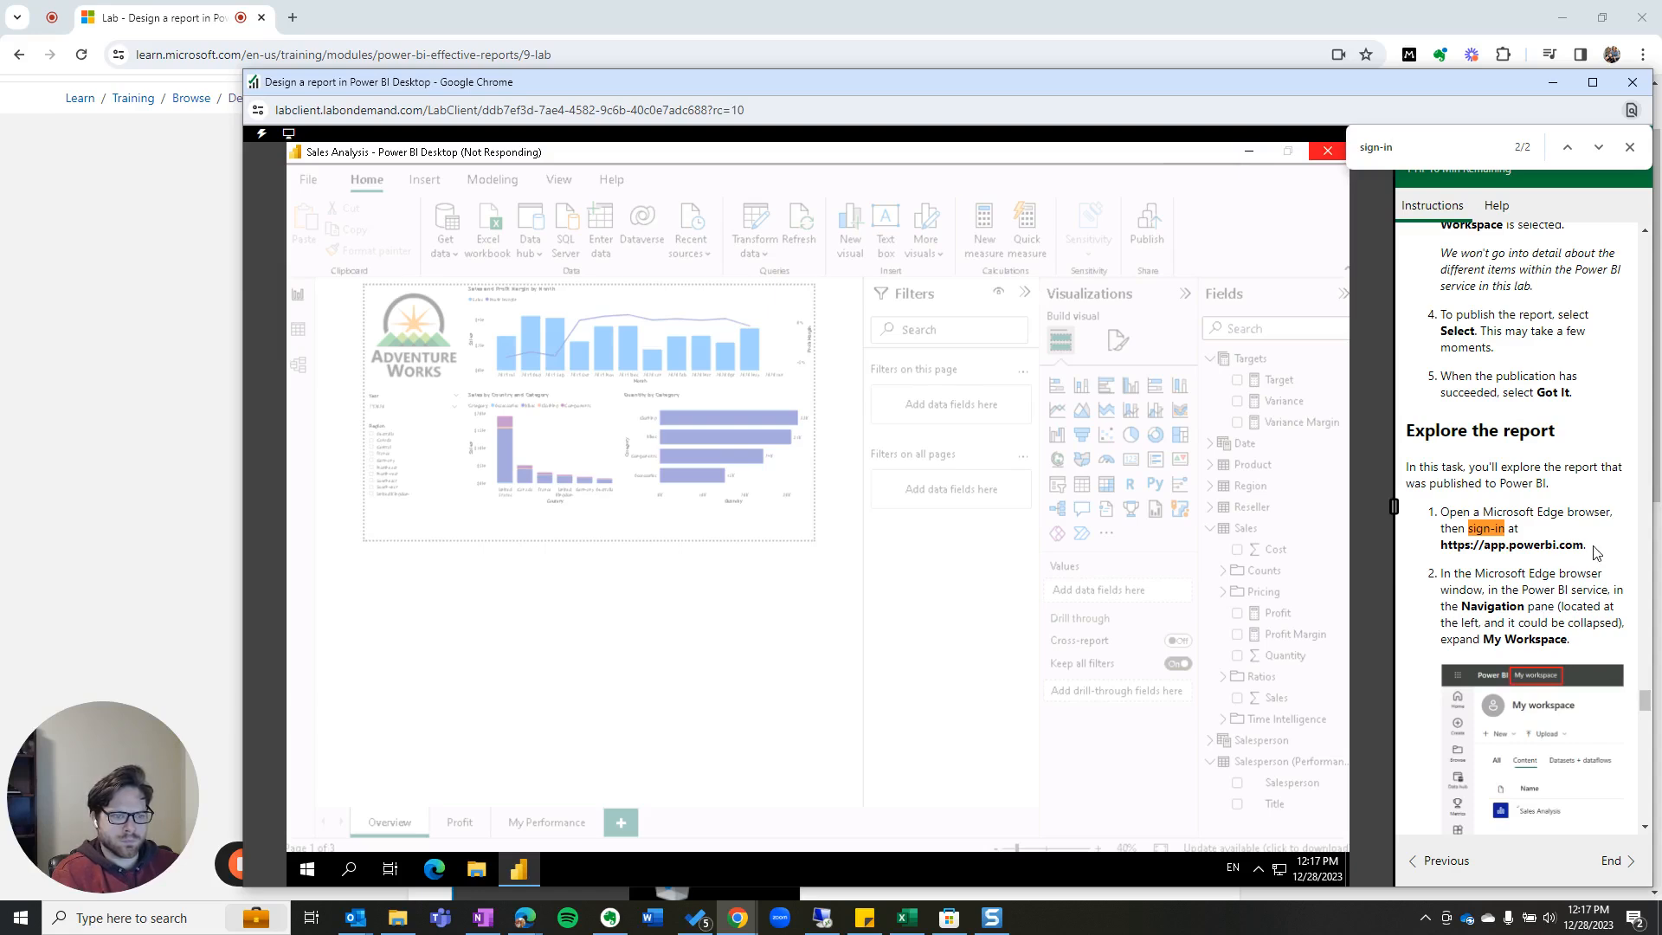
Step: Open the Power BI service sign-in page in the lab's Microsoft Edge browser and dismiss the instructions search
left_click(433, 868)
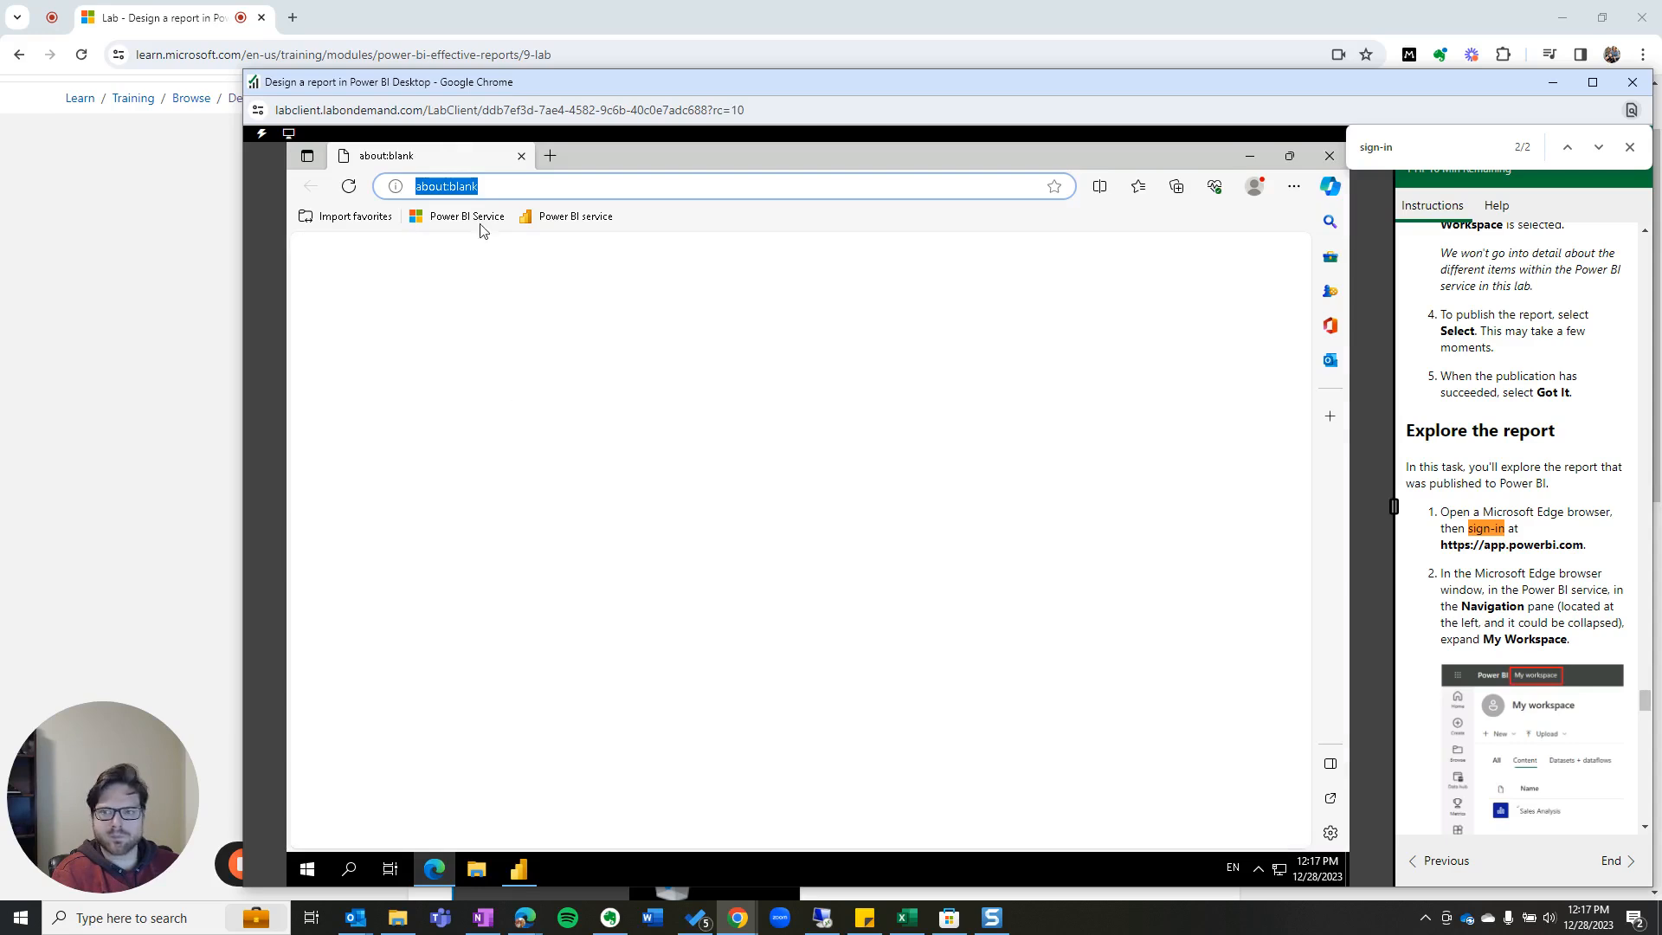
type("apps.p")
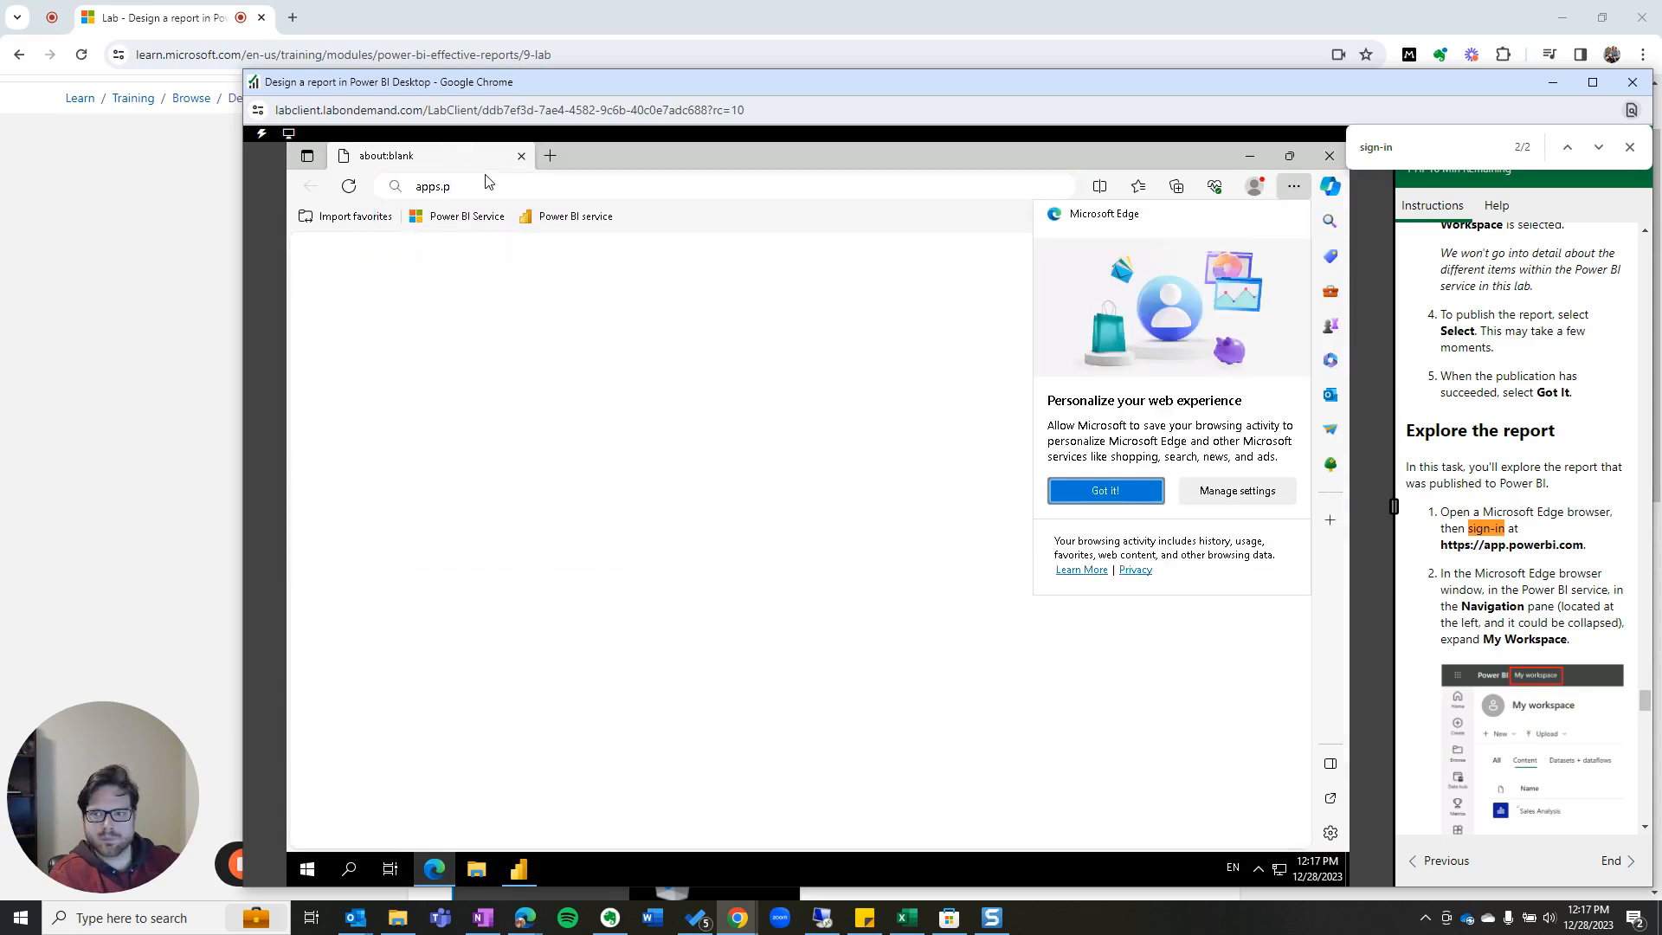
left_click(535, 191)
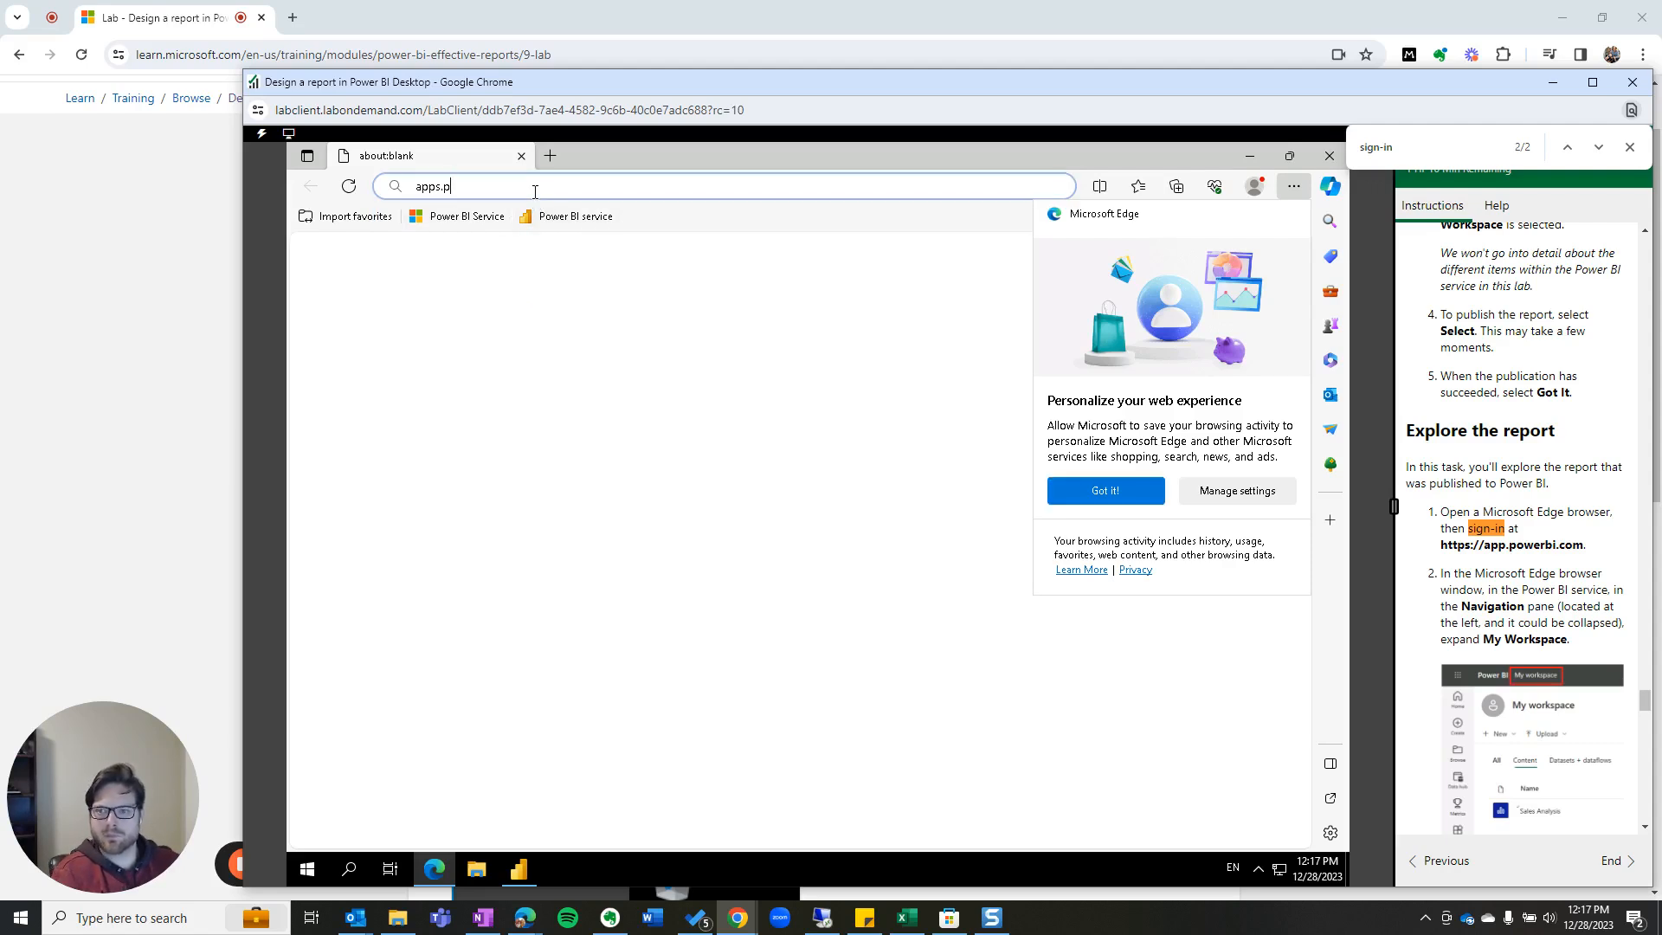
left_click(559, 216)
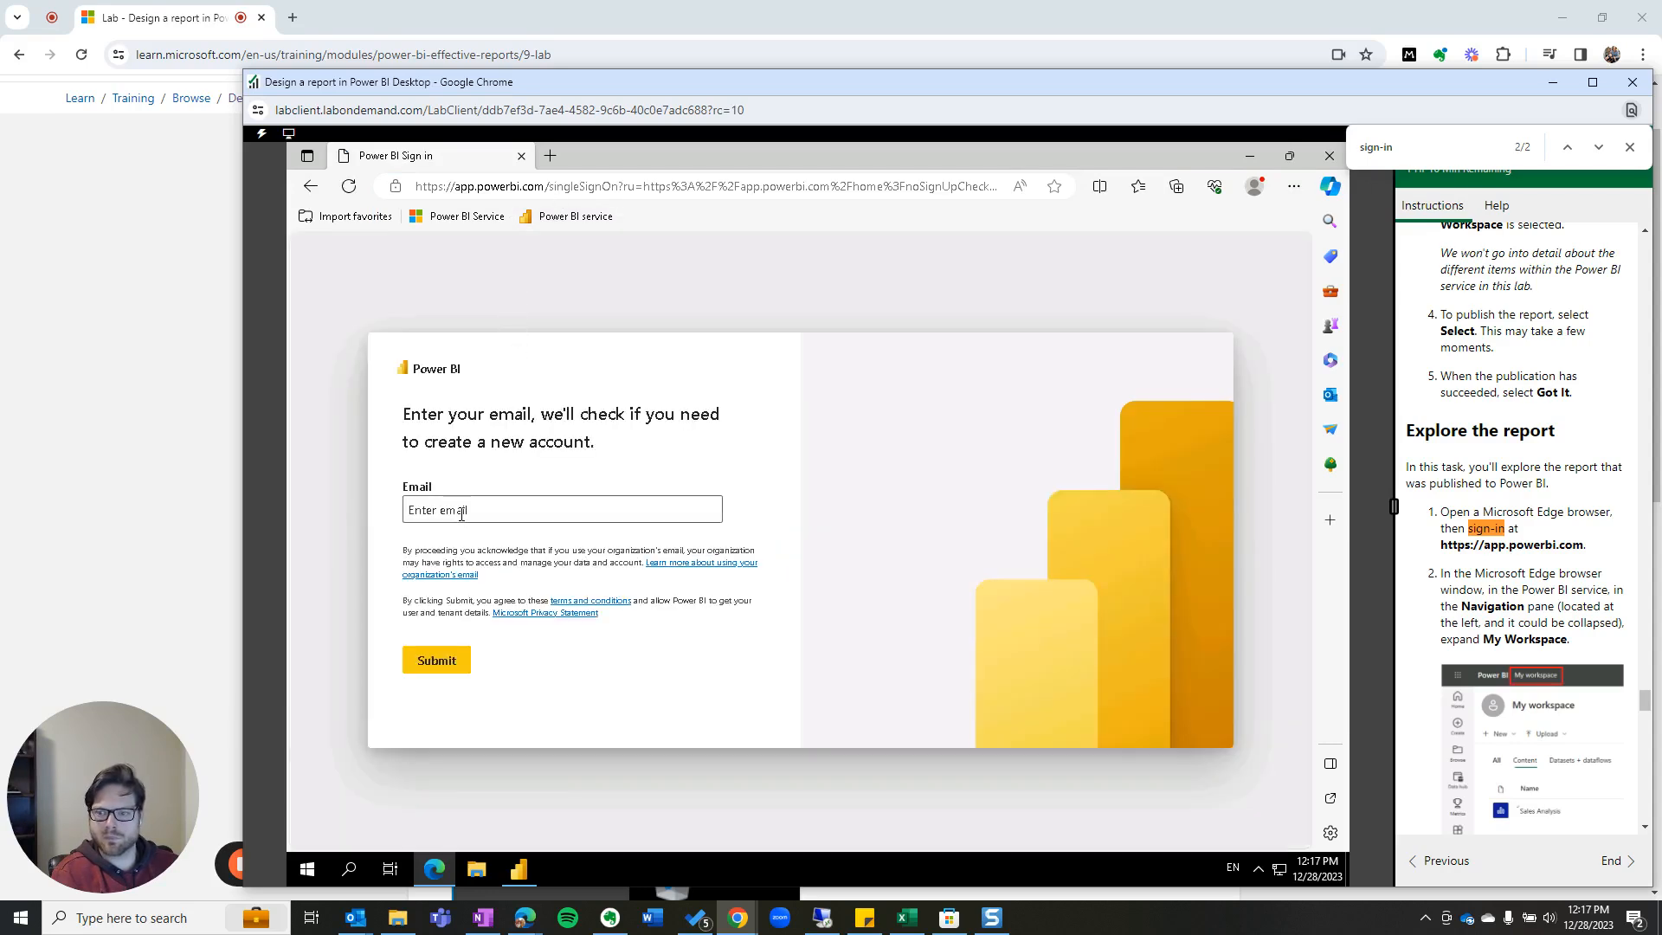
left_click(461, 513)
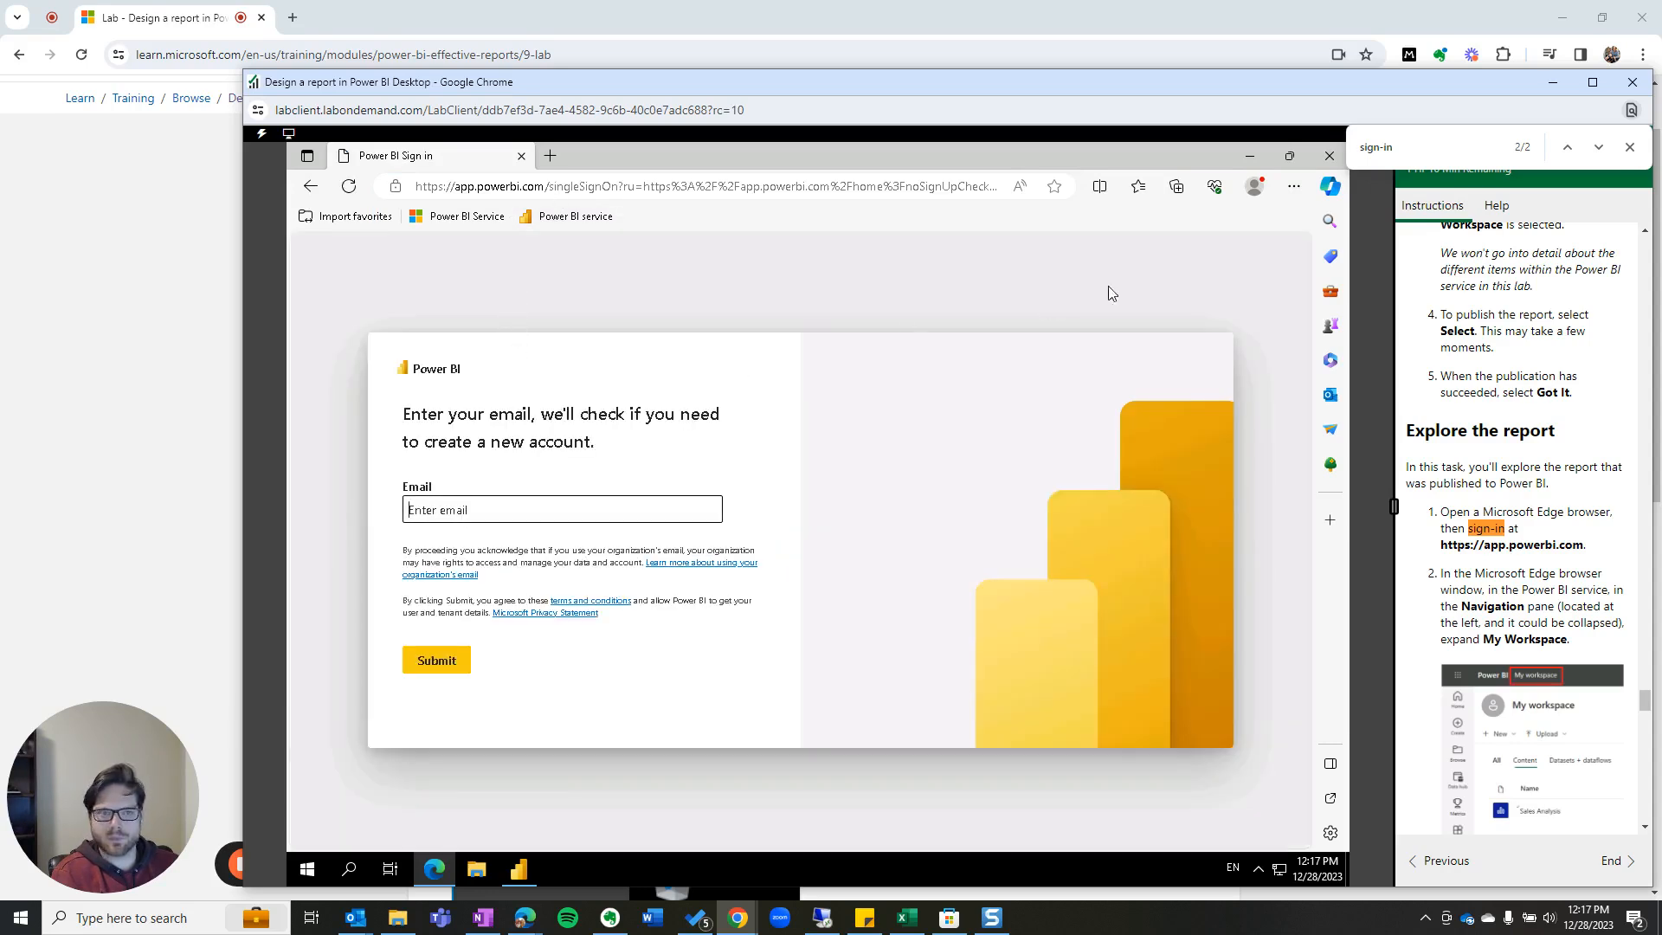
left_click(1630, 148)
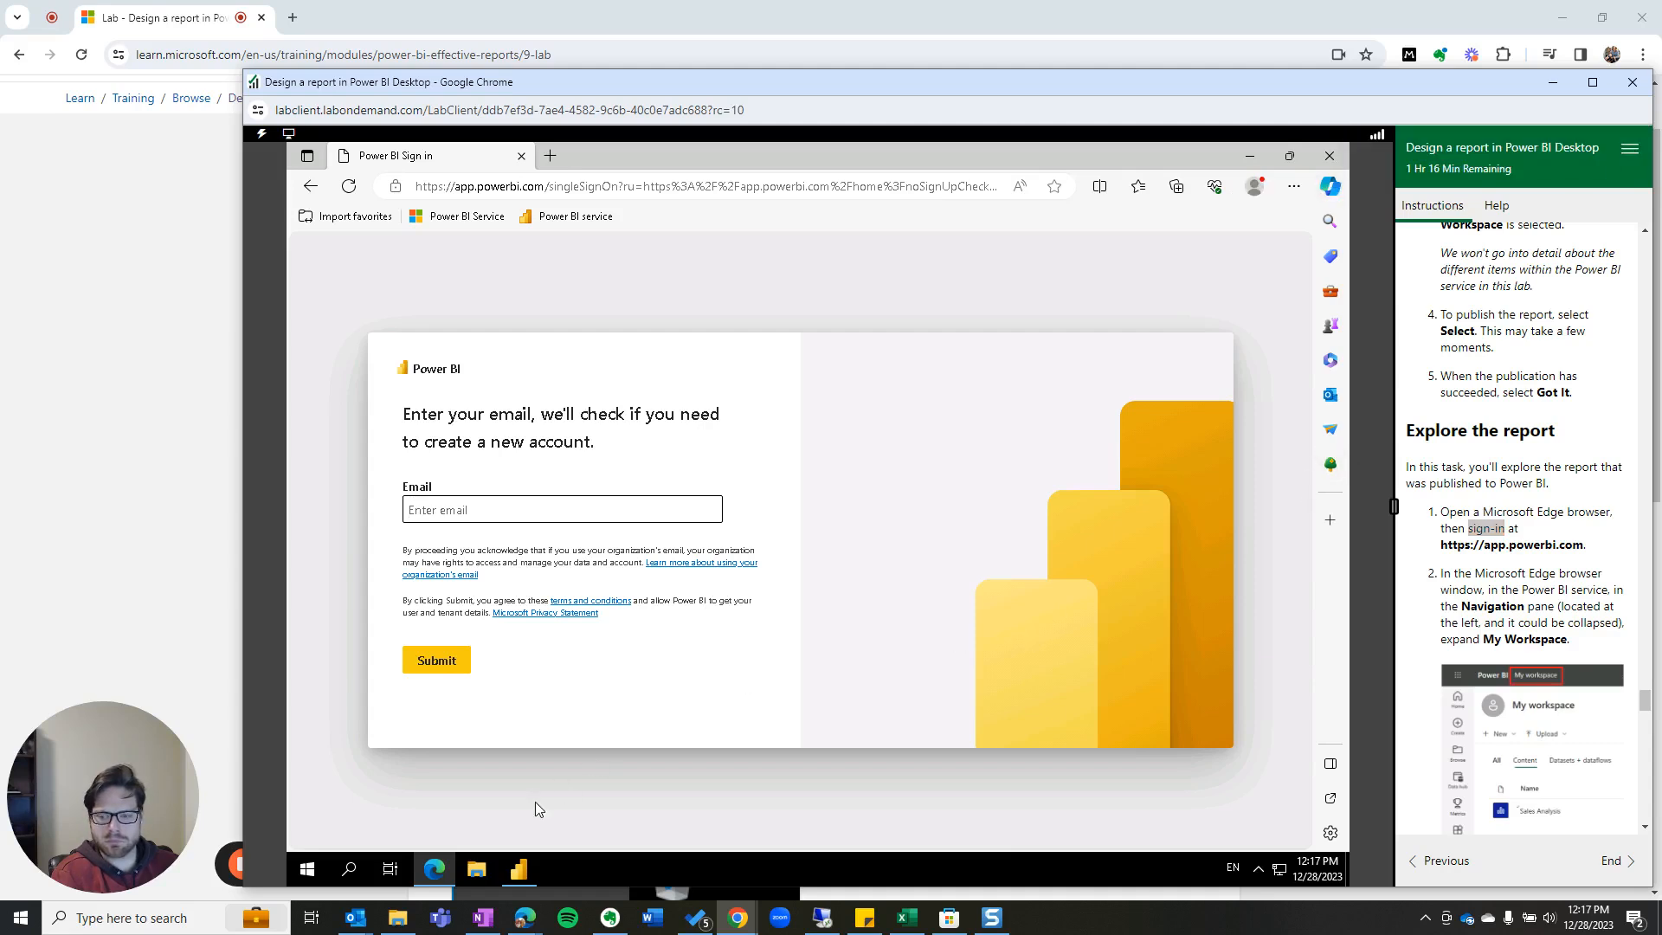
Step: Switch back to Power BI Desktop and skim the rest of the lab instructions down to the closing Congratulations section
left_click(519, 869)
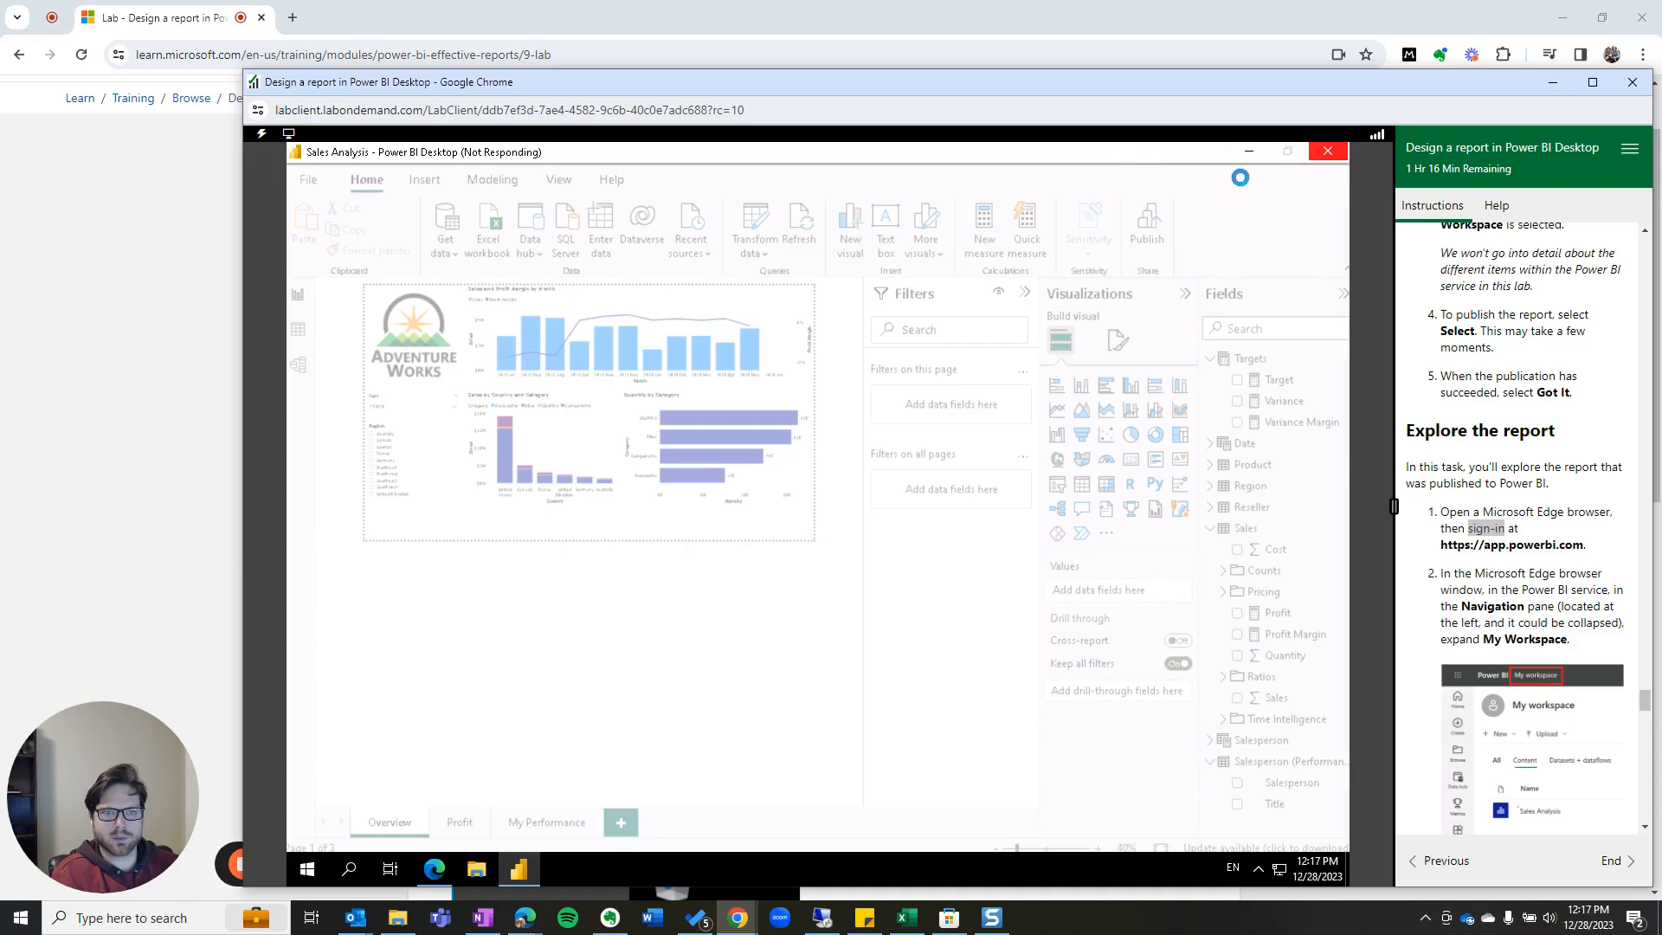
scroll(1525, 437, "down", 1)
scroll(1526, 437, "down", 10)
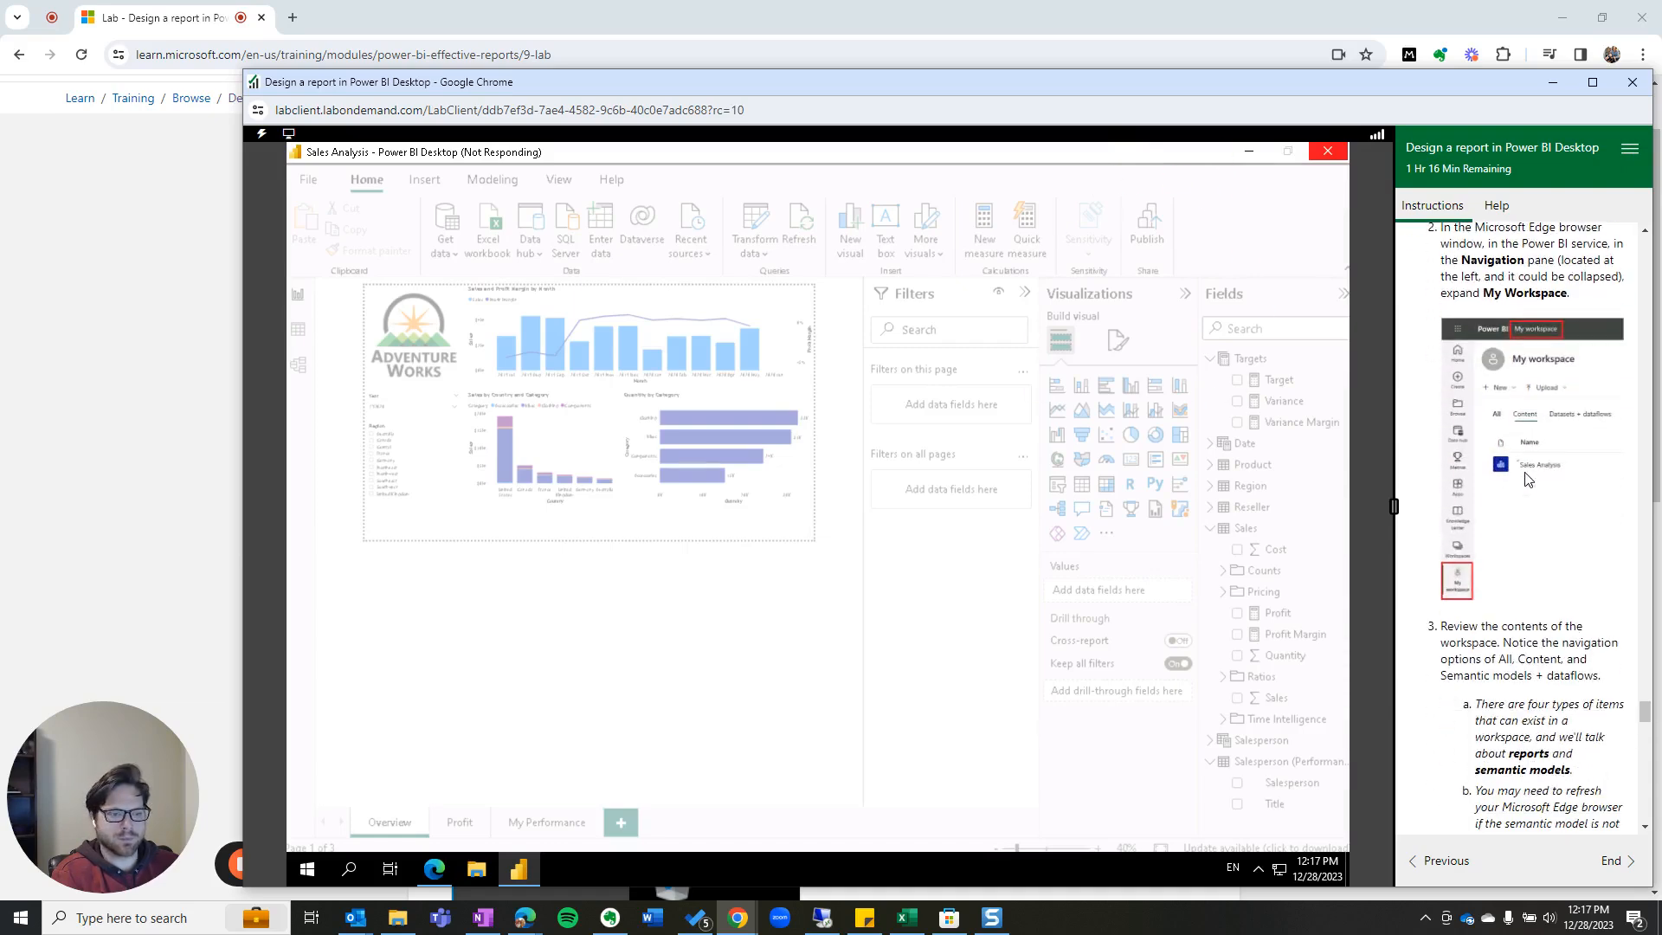
scroll(1511, 489, "down", 7)
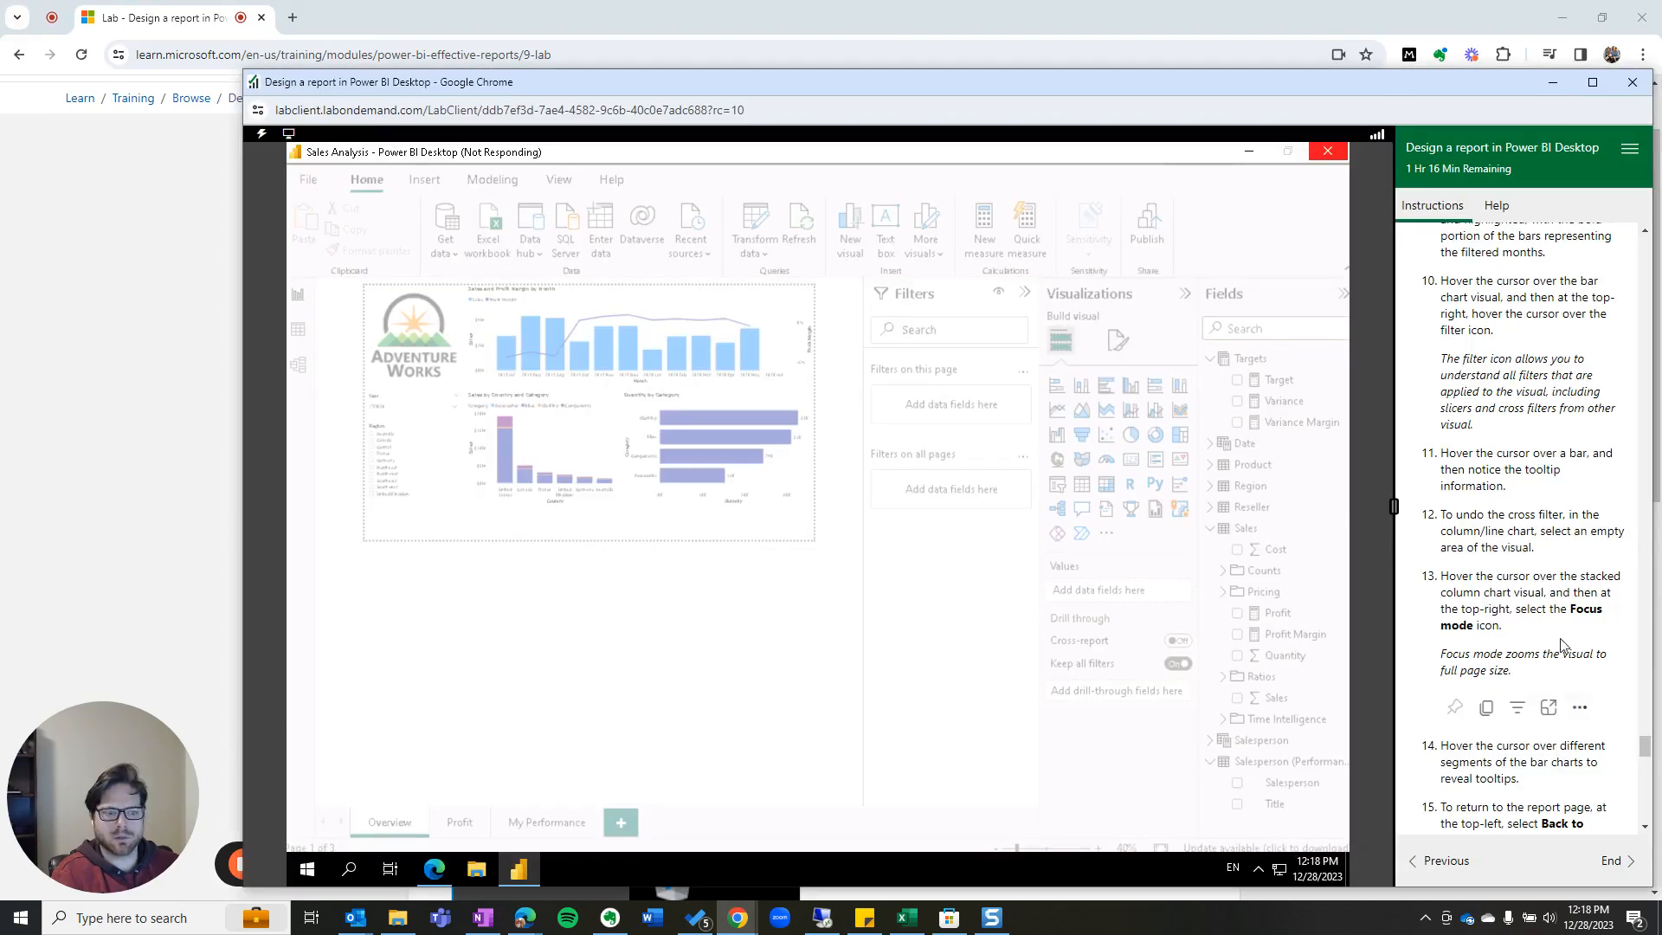
scroll(1558, 641, "down", 3)
scroll(1555, 644, "down", 10)
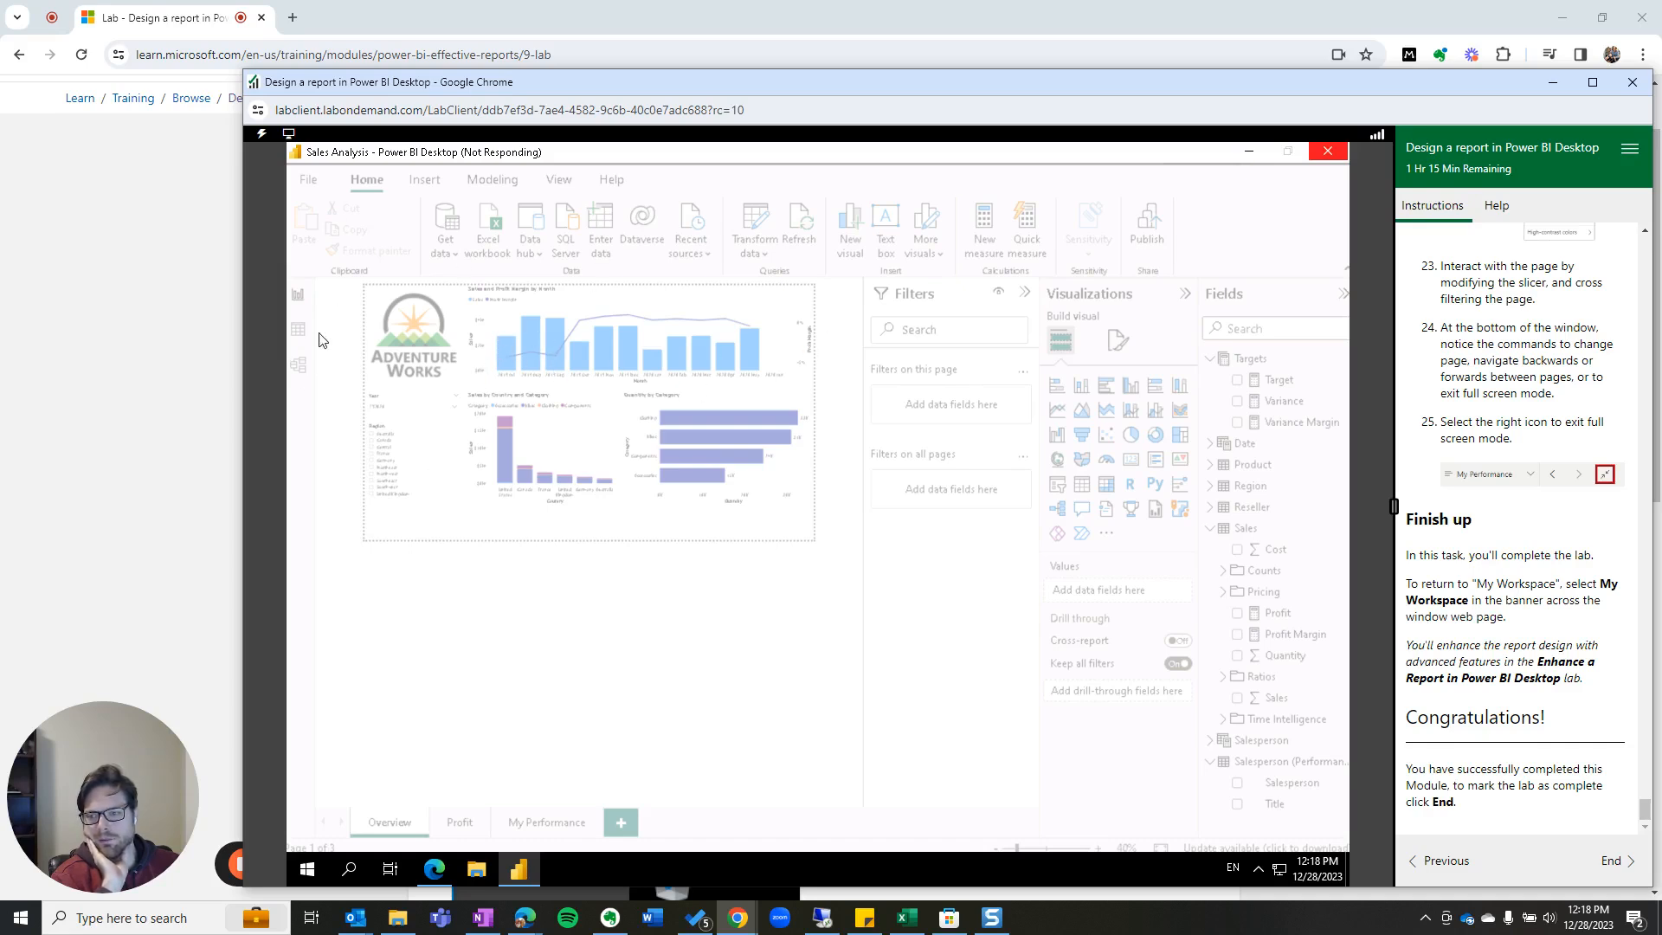
Step: End the lab with the option to mark it as complete and close the lab window
left_click(1614, 862)
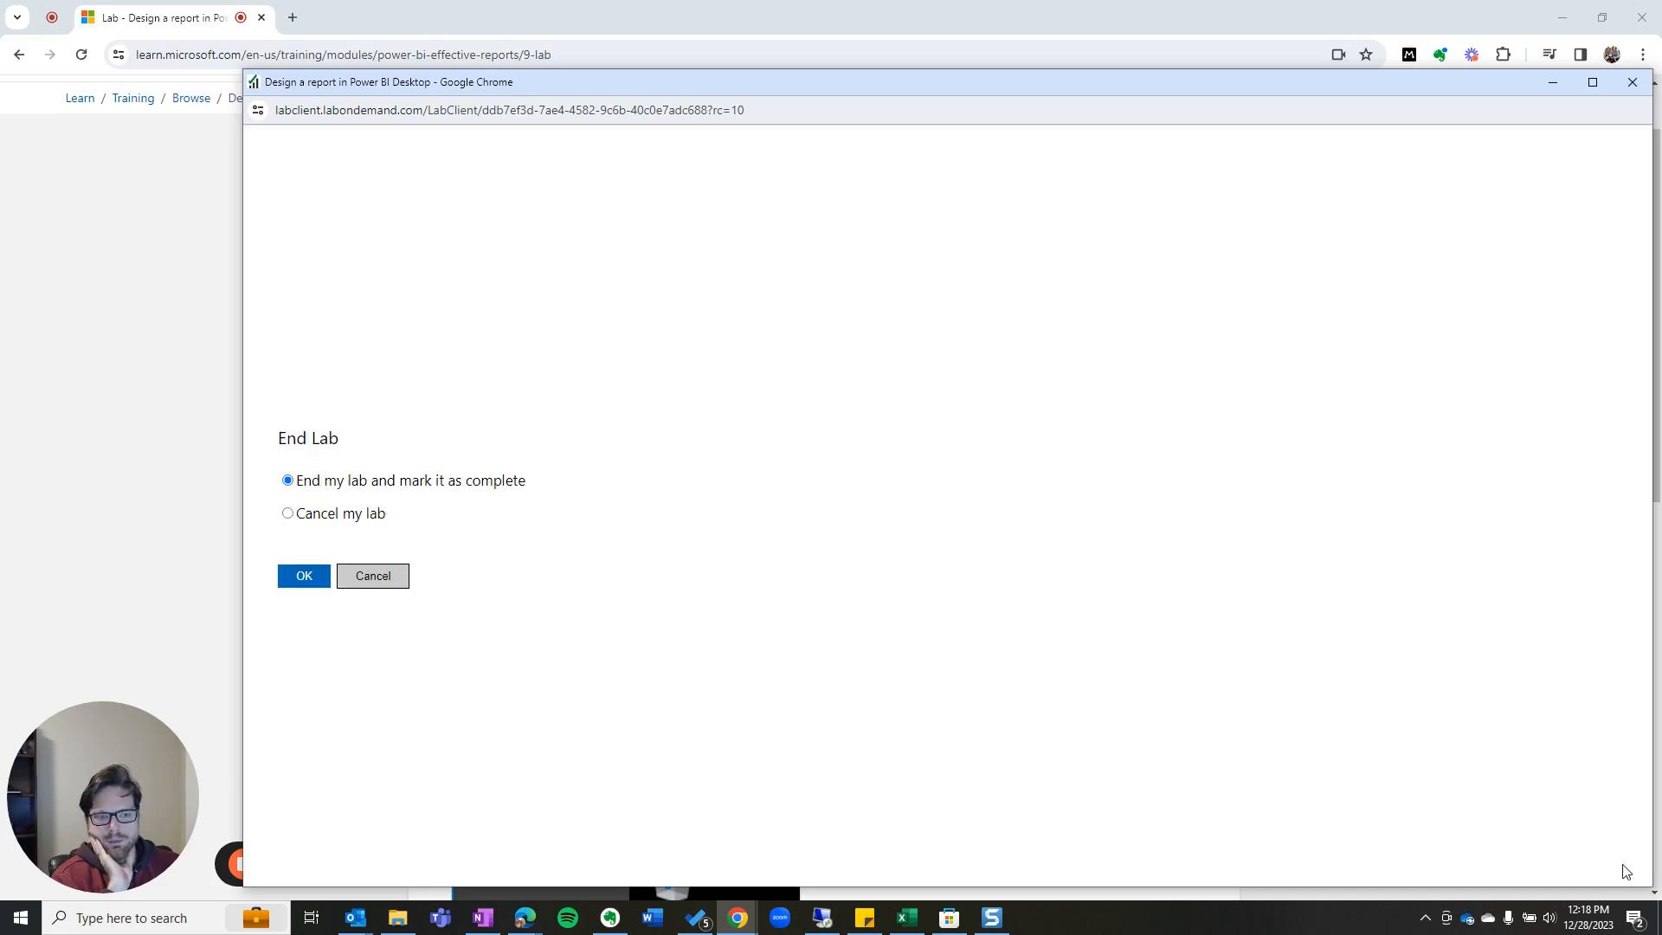
left_click(301, 579)
left_click(320, 532)
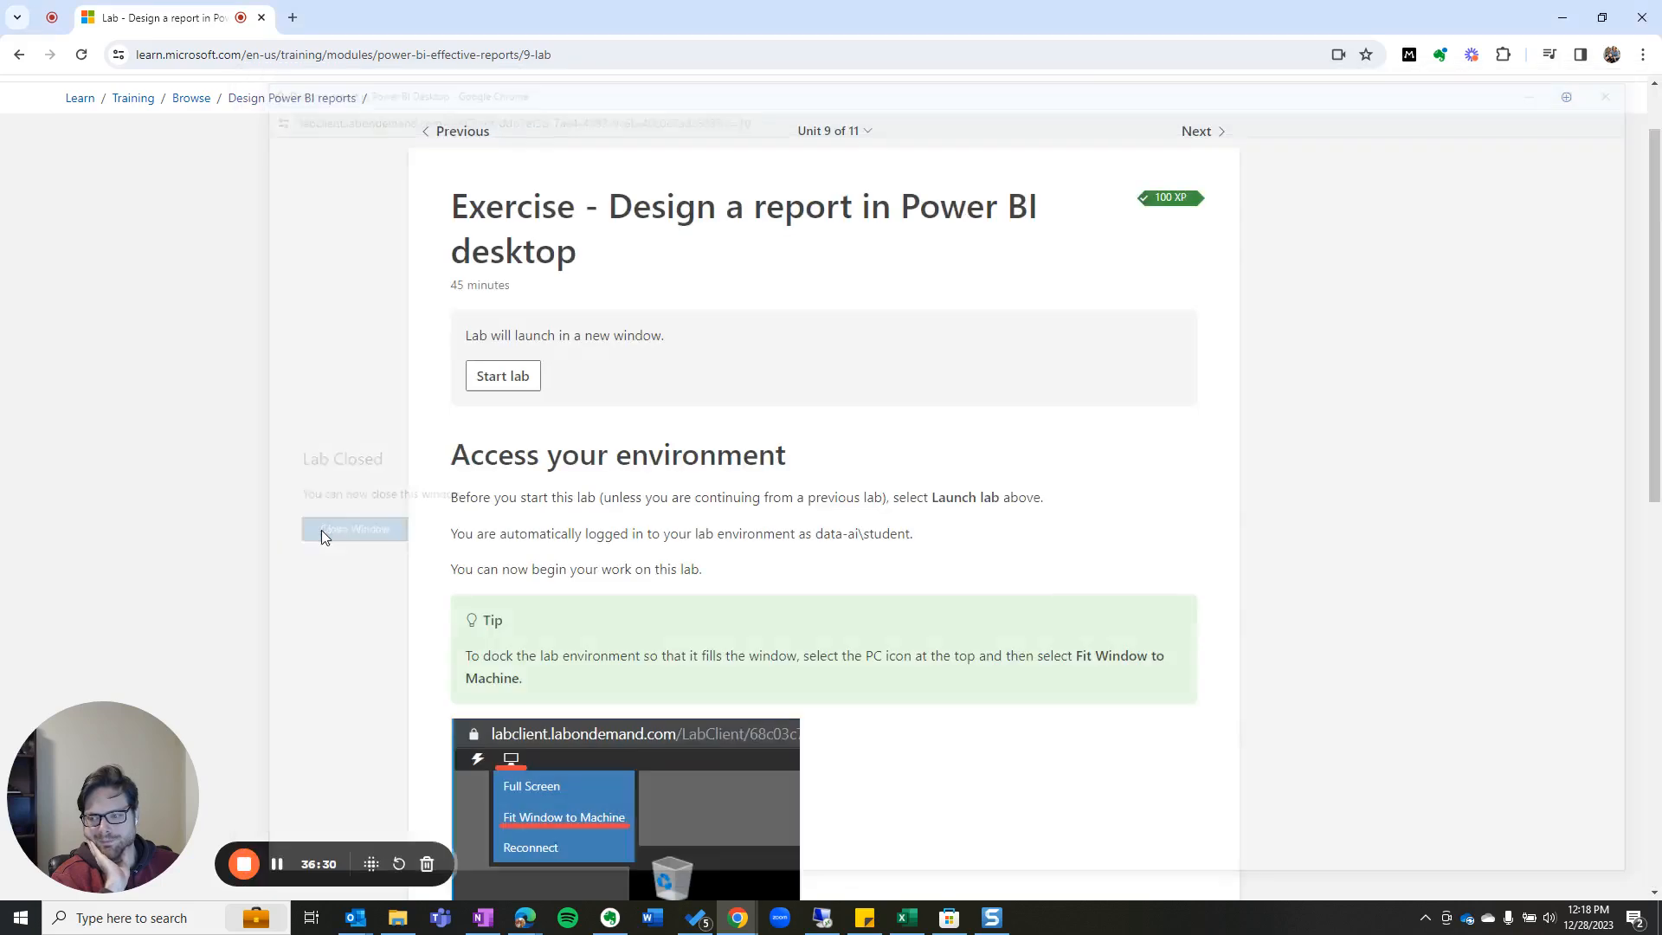